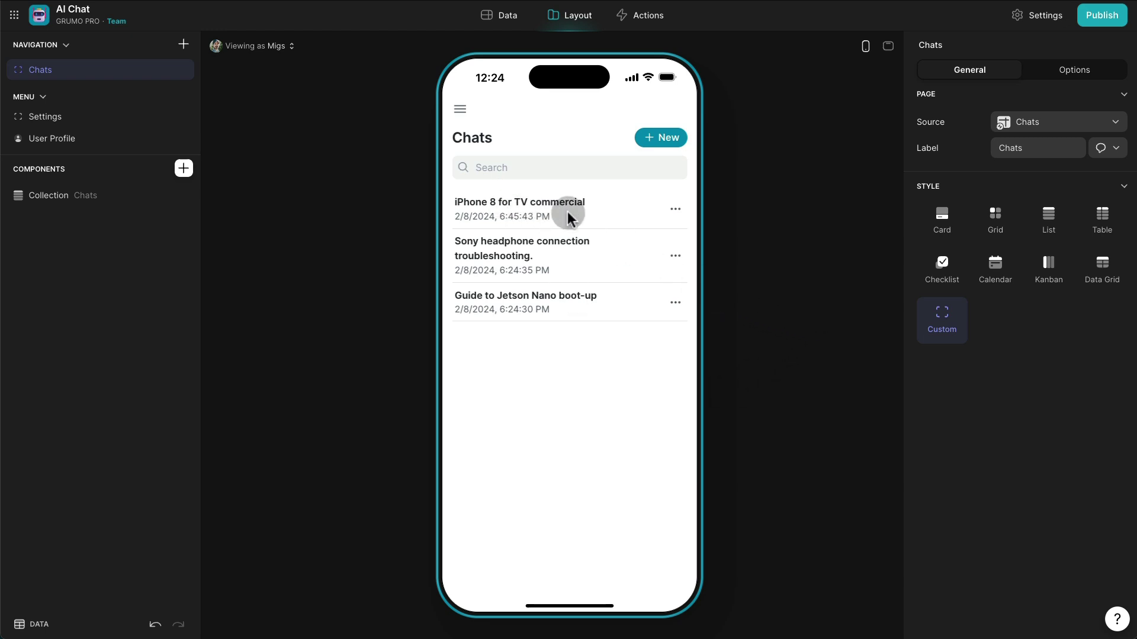
Open the "iPhone 8 for TV commercial" chat in the app preview and read through its messages.
{"action": "left_click", "coordinate": [596, 219]}
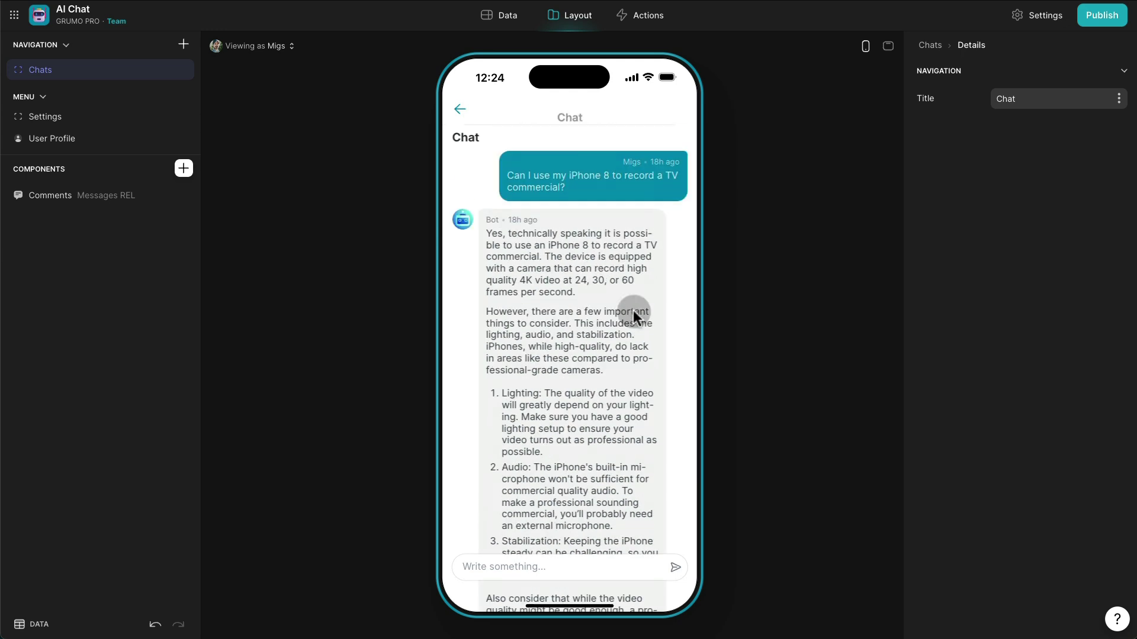
{"action": "scroll", "coordinate": [585, 266], "scroll_direction": "down", "scroll_amount": 5}
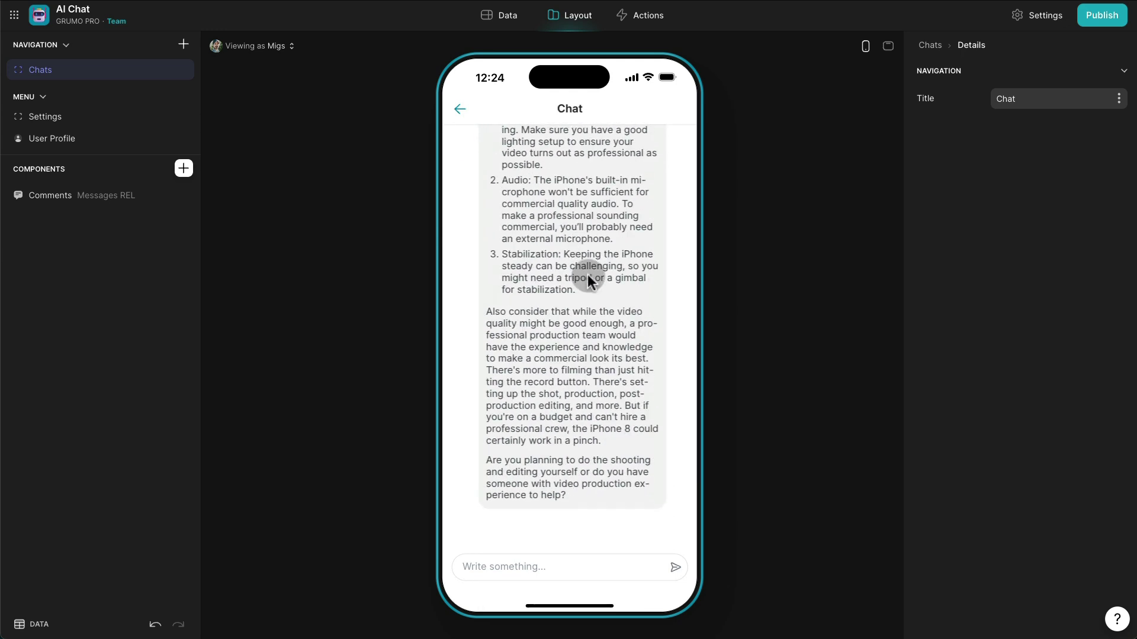
{"action": "scroll", "coordinate": [588, 274], "scroll_direction": "up", "scroll_amount": 5}
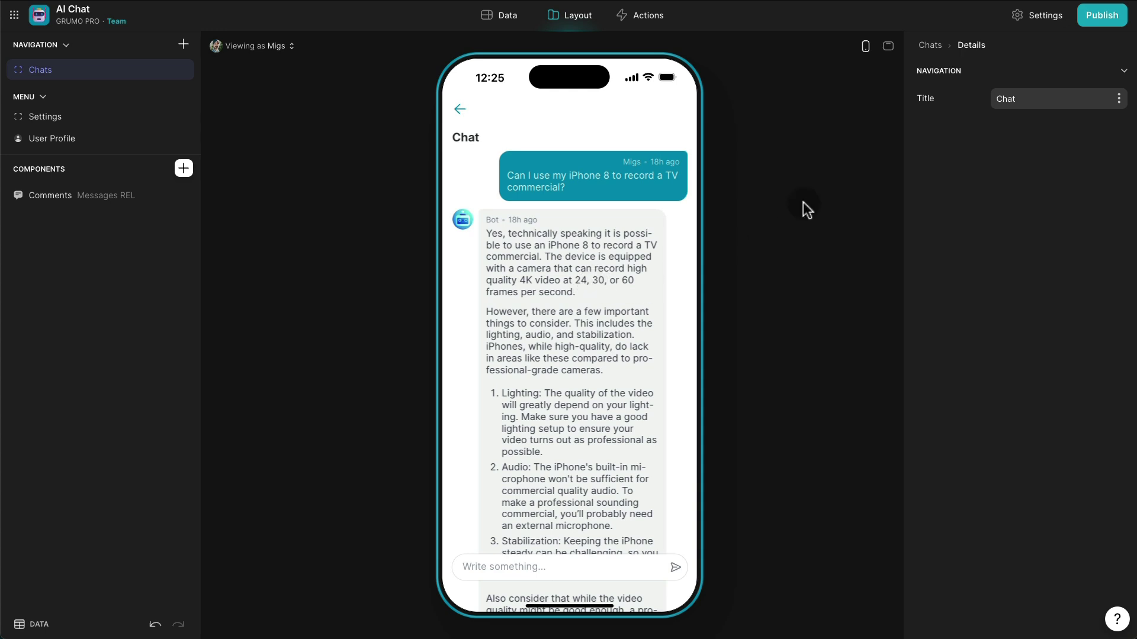
Review the app's OpenAI integration settings.
{"action": "left_click", "coordinate": [1042, 23]}
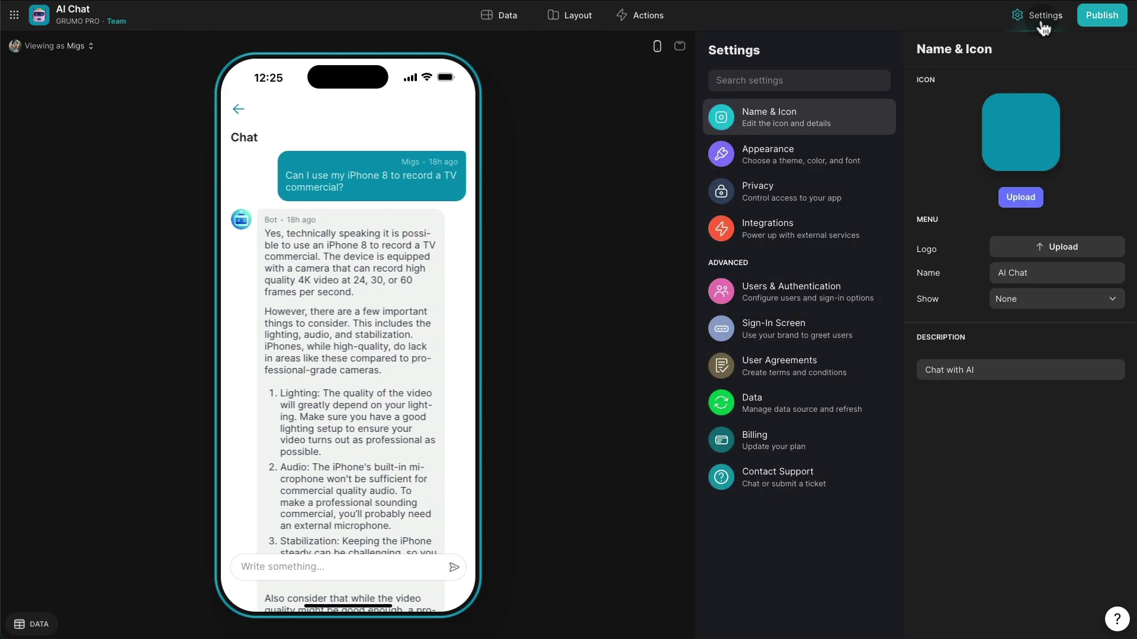
{"action": "left_click", "coordinate": [813, 234]}
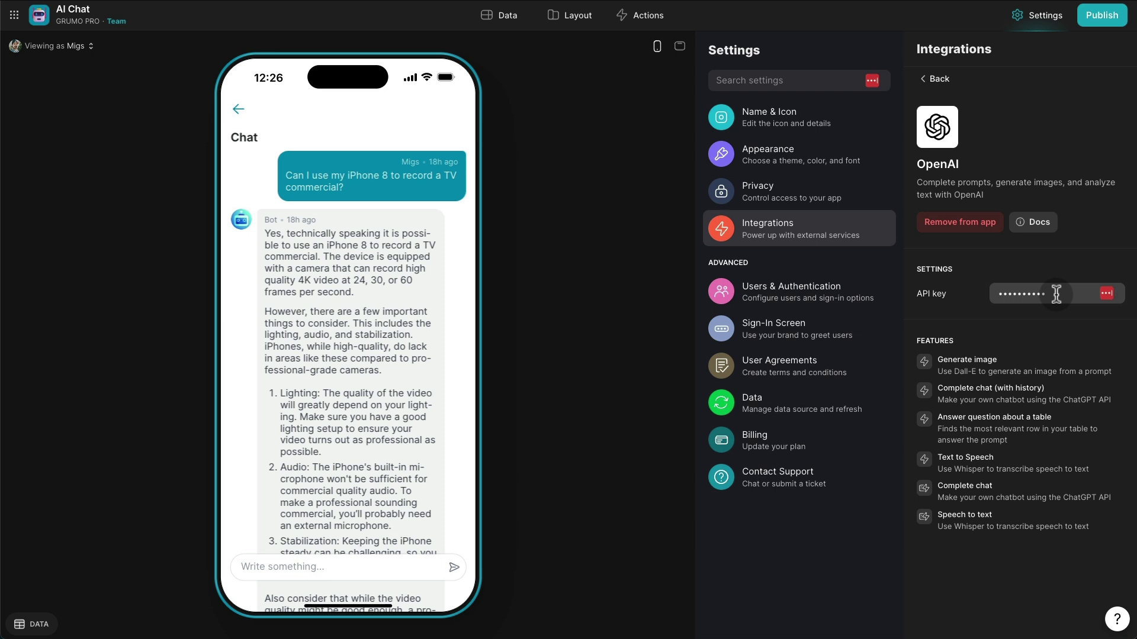
Start a new chat in the layout preview, send "Why is Glide apps so awesome as a no code platform" and read the reply.
{"action": "left_click", "coordinate": [571, 16]}
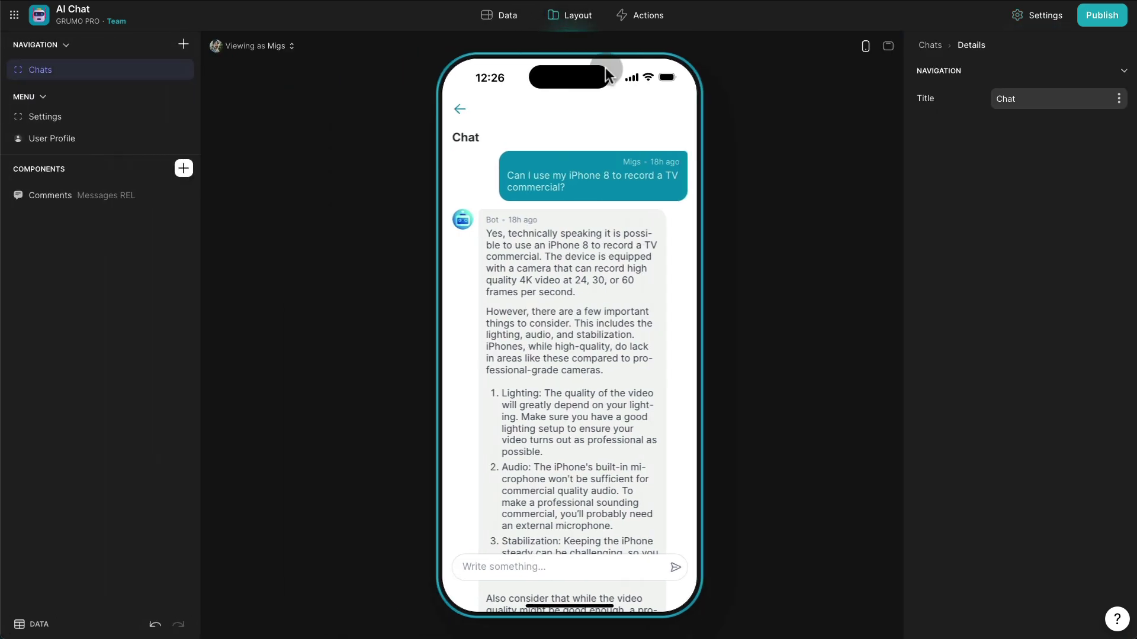
{"action": "left_click", "coordinate": [460, 109]}
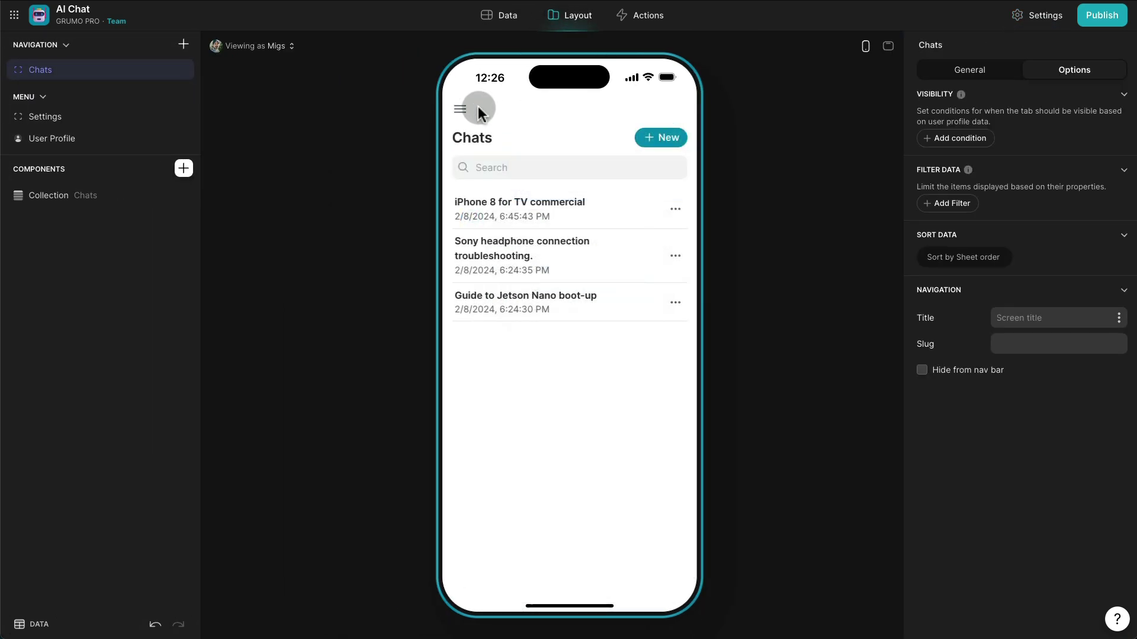
{"action": "left_click", "coordinate": [662, 138]}
{"action": "left_click", "coordinate": [531, 570]}
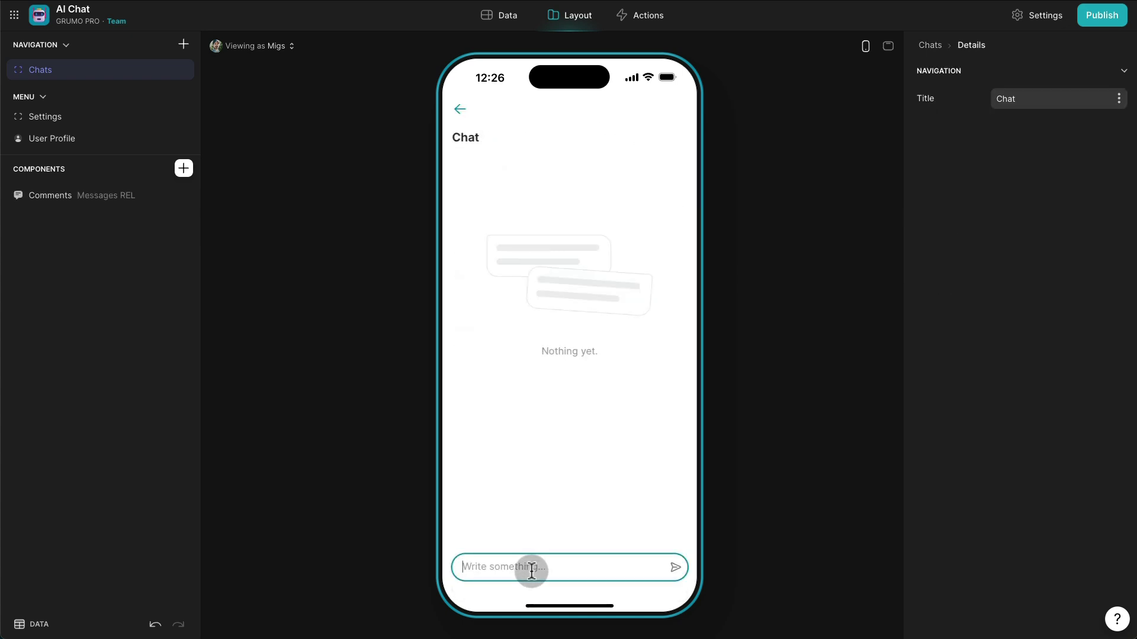
{"action": "type", "text": "Why is Glid"}
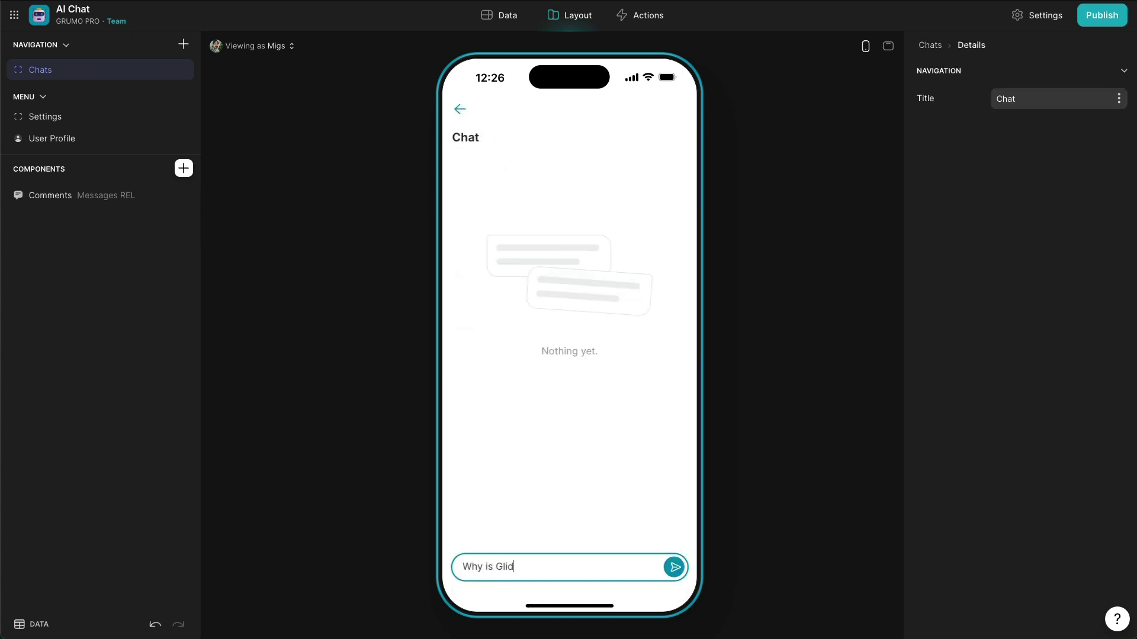
{"action": "type", "text": "e apps so awesome as a no code platform"}
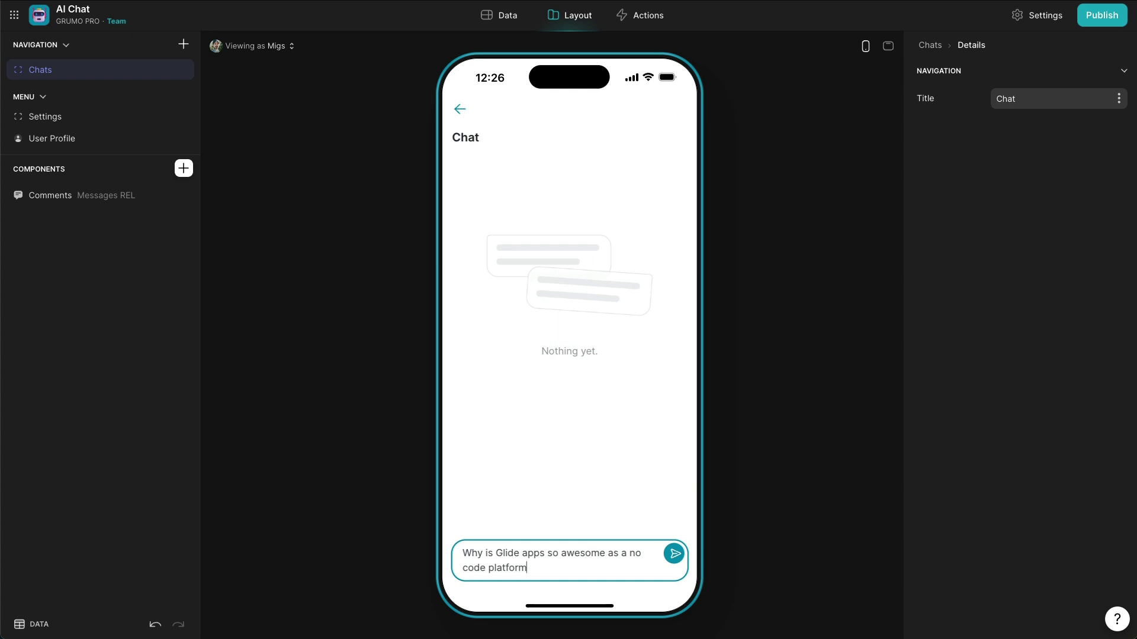
{"action": "key", "text": "Return"}
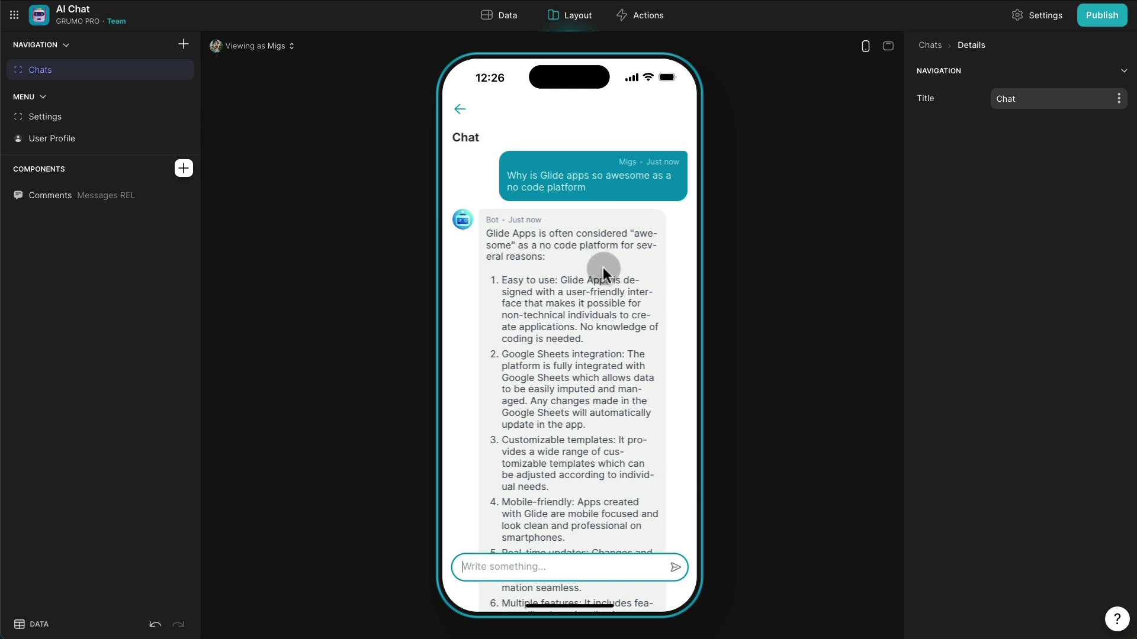
{"action": "scroll", "coordinate": [603, 272], "scroll_direction": "down", "scroll_amount": 5}
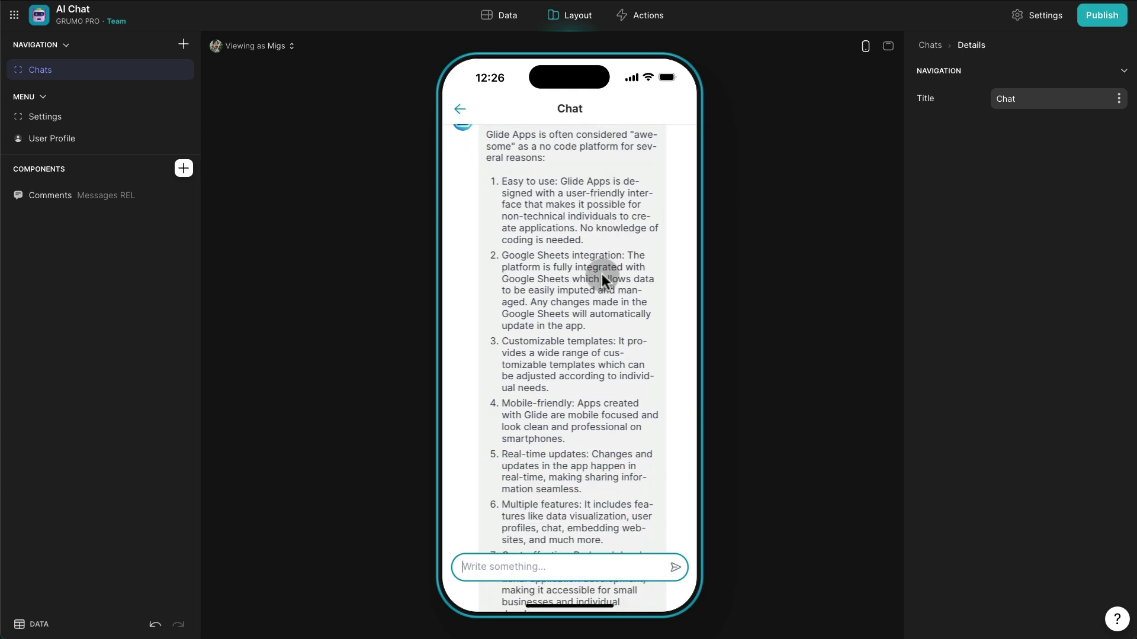
{"action": "scroll", "coordinate": [602, 276], "scroll_direction": "down", "scroll_amount": 2}
{"action": "scroll", "coordinate": [570, 276], "scroll_direction": "down", "scroll_amount": 2}
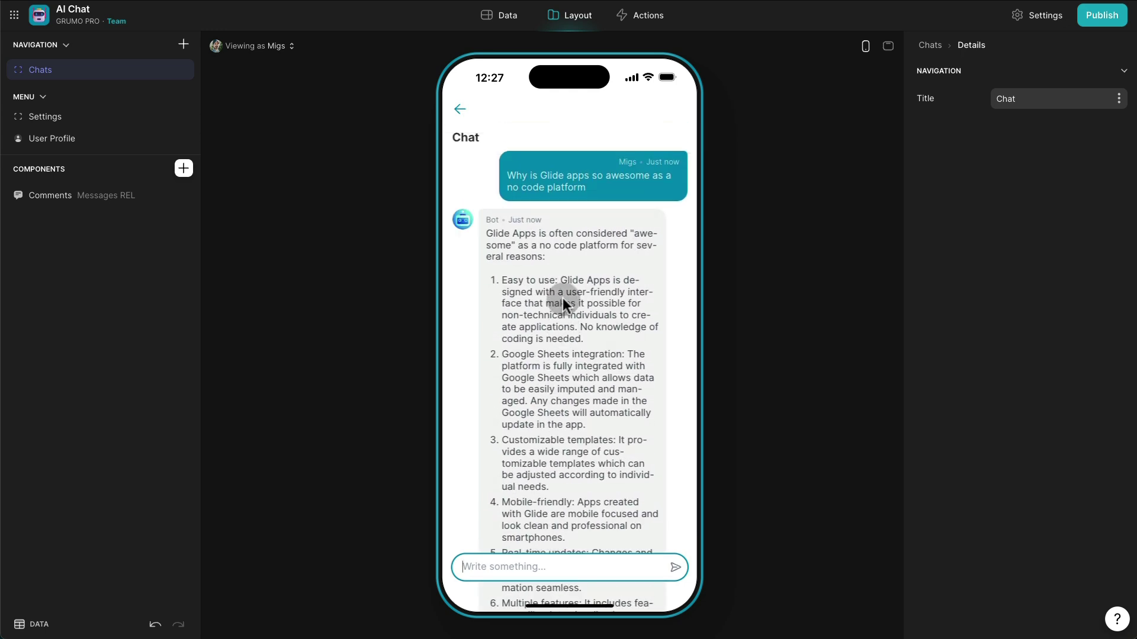
Examine the configuration of the "Complete chat (with history)" step in the "Chat: Send Message" action.
{"action": "left_click", "coordinate": [657, 18]}
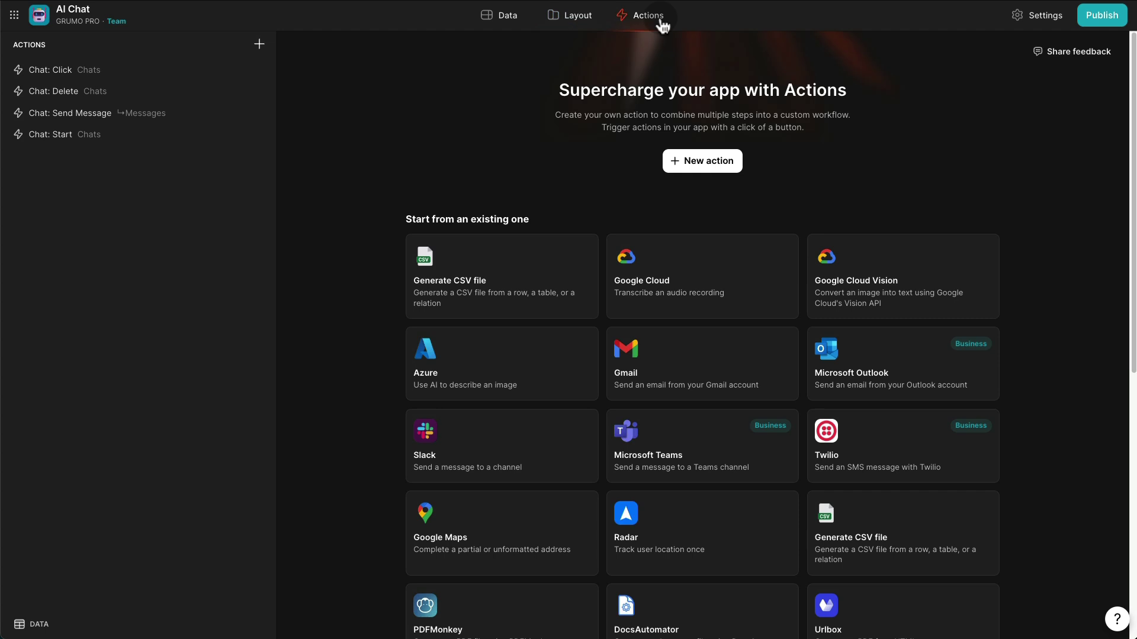
{"action": "left_click", "coordinate": [89, 116]}
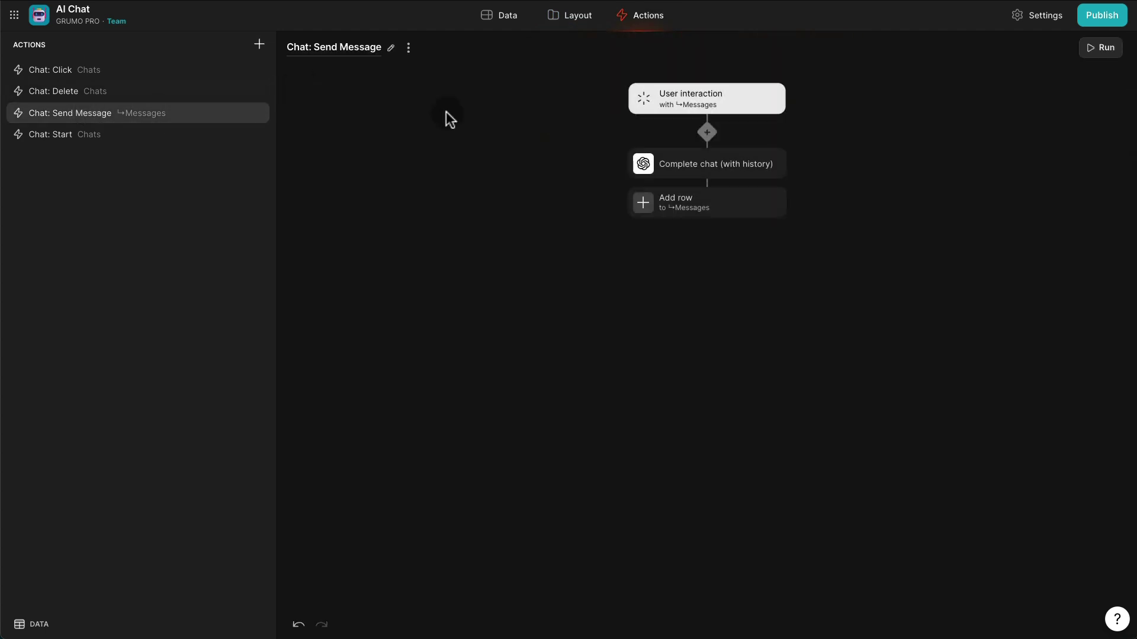
{"action": "left_click", "coordinate": [739, 166]}
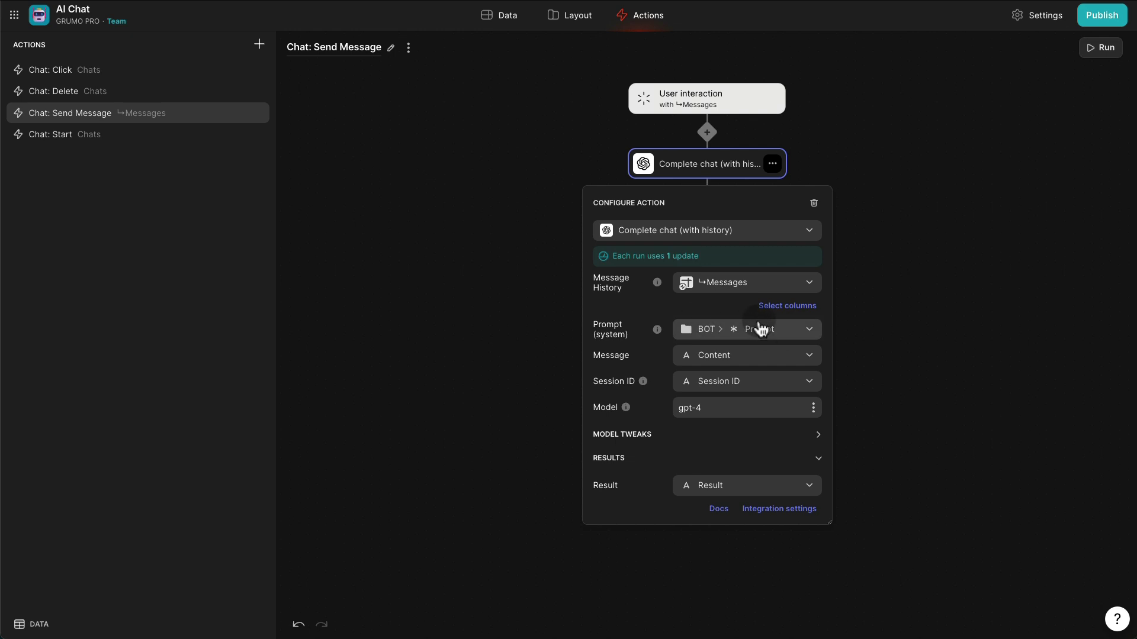
Inspect the Bot row's Prompt text in the Settings data table.
{"action": "left_click", "coordinate": [516, 21]}
{"action": "left_click", "coordinate": [118, 95]}
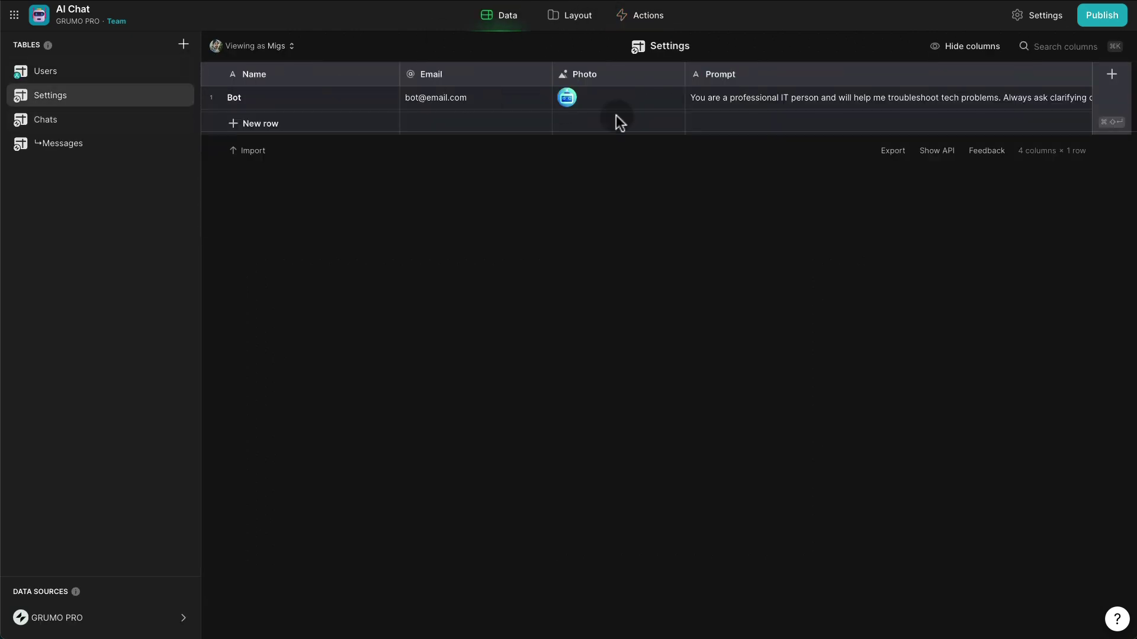
{"action": "double_click", "coordinate": [820, 98]}
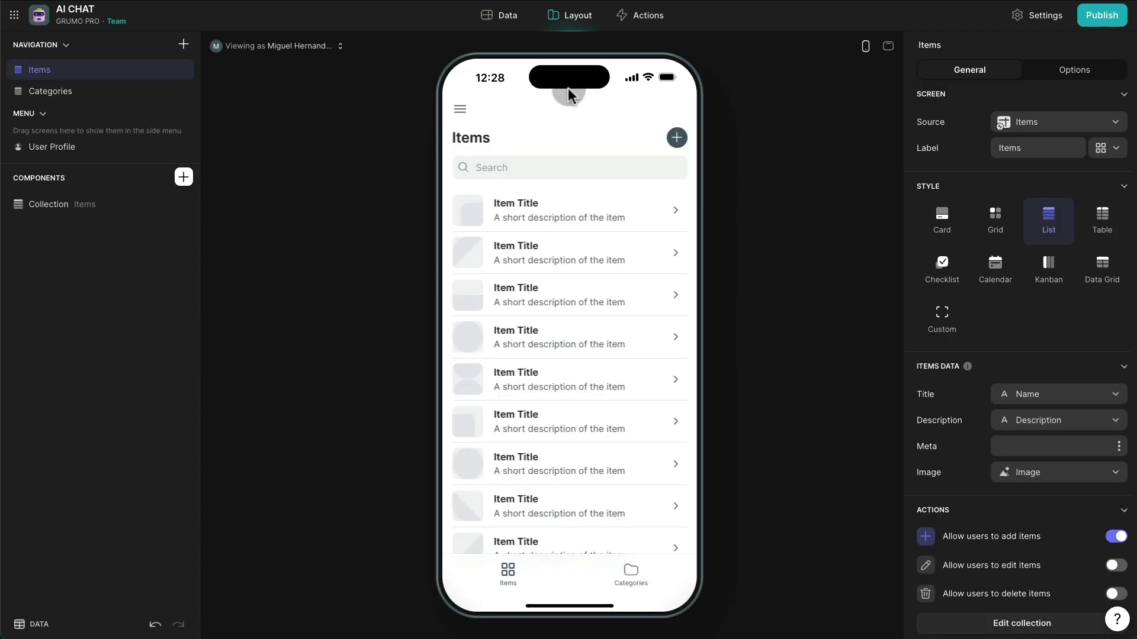
Delete the sample Items and Categories tables from the new AI CHAT app's data.
{"action": "left_click", "coordinate": [499, 21]}
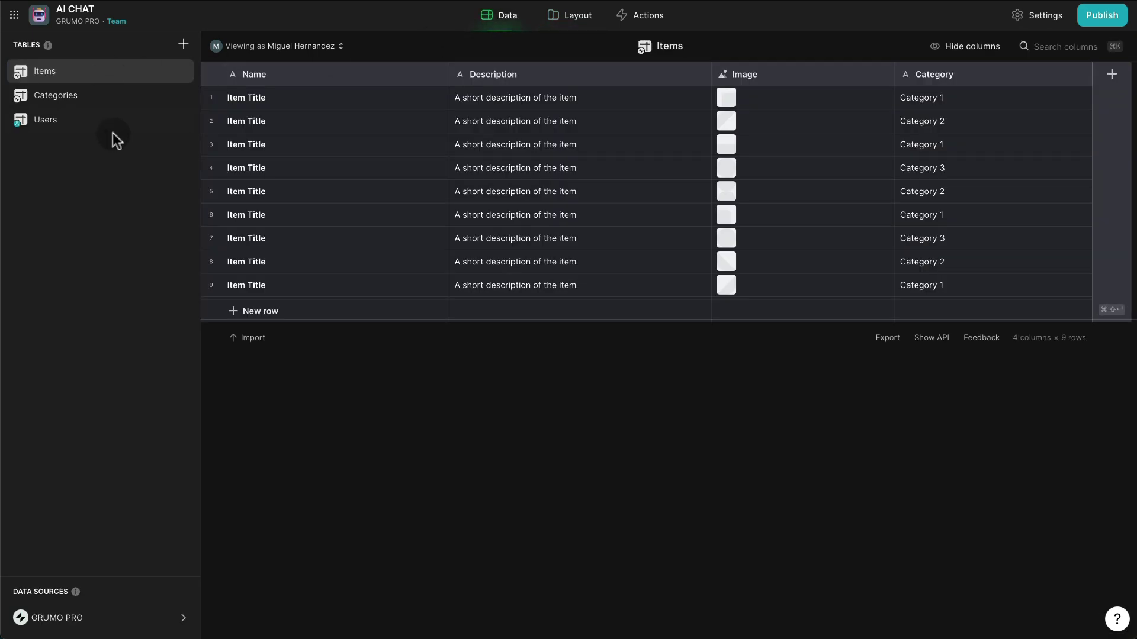
{"action": "right_click", "coordinate": [116, 71]}
{"action": "left_click", "coordinate": [88, 136]}
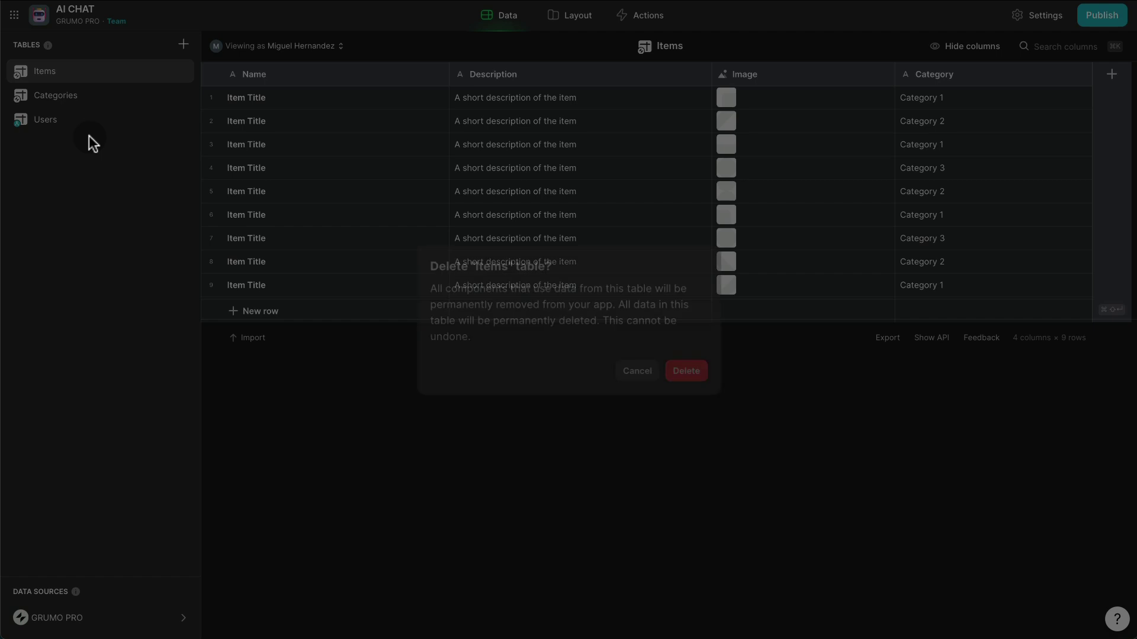
{"action": "left_click", "coordinate": [683, 369]}
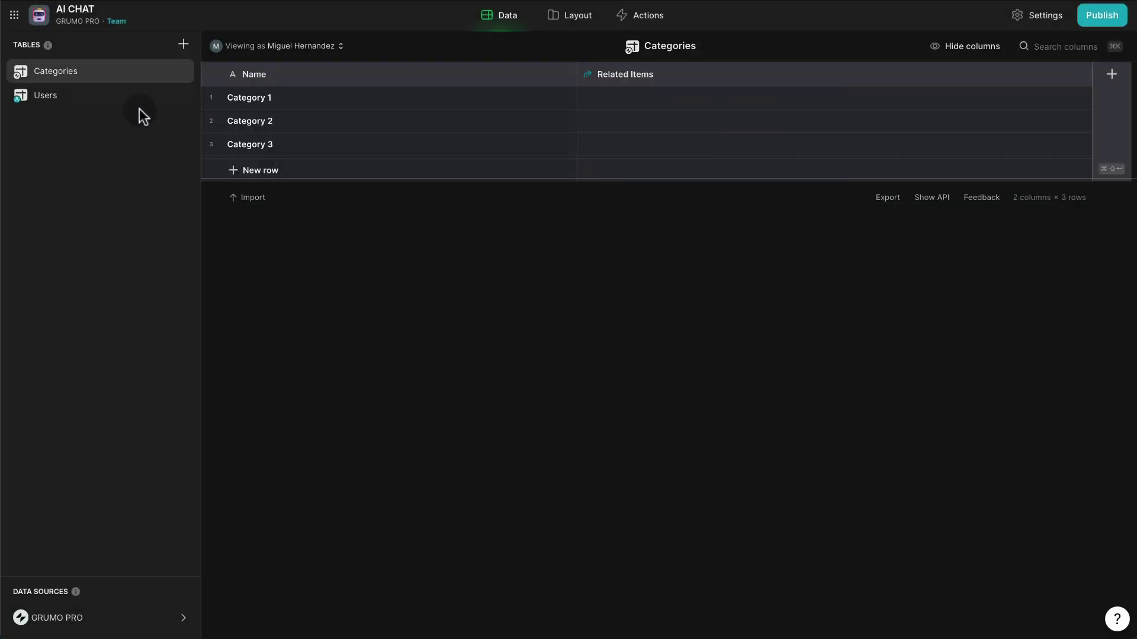
{"action": "right_click", "coordinate": [92, 76]}
{"action": "left_click", "coordinate": [95, 138]}
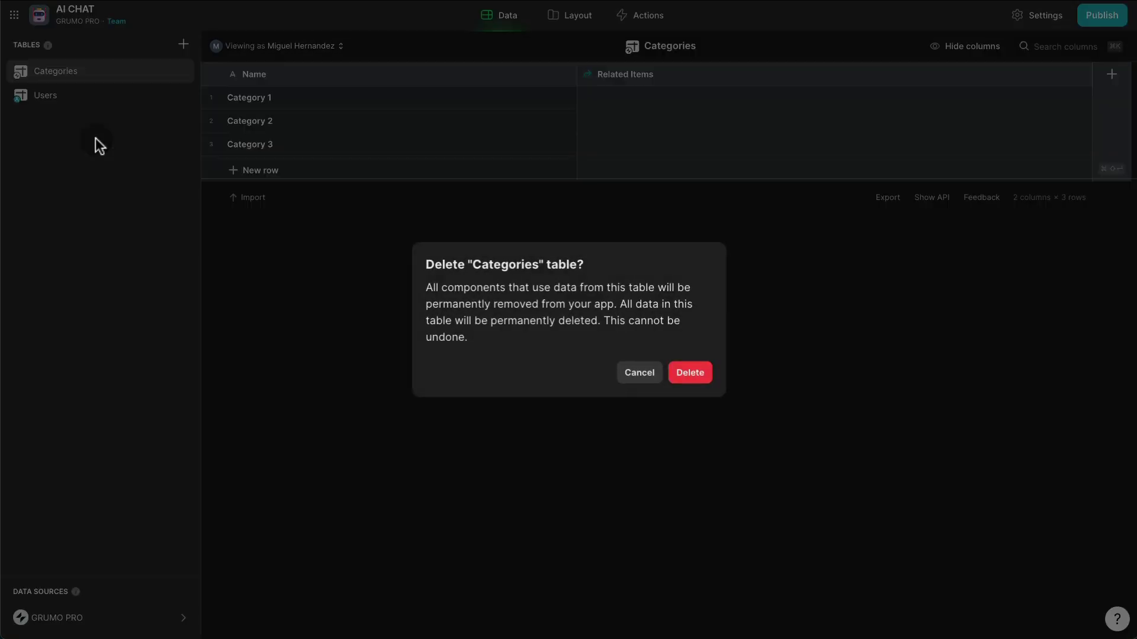
{"action": "left_click", "coordinate": [684, 370]}
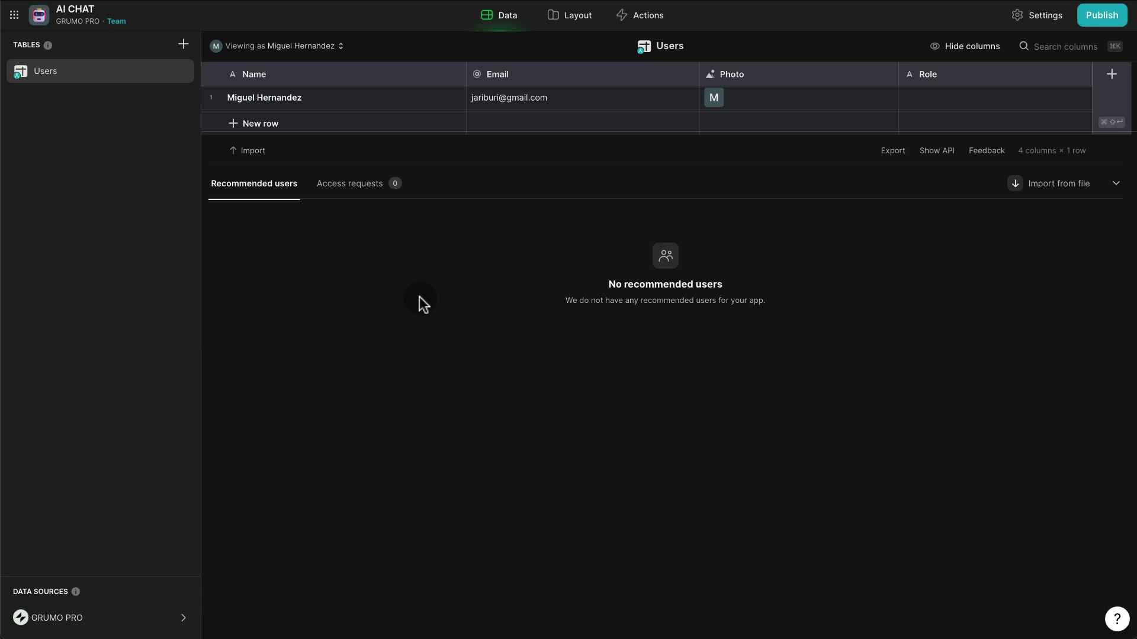
Add a blank table to the app's data and name it "Setttings".
{"action": "left_click", "coordinate": [185, 46]}
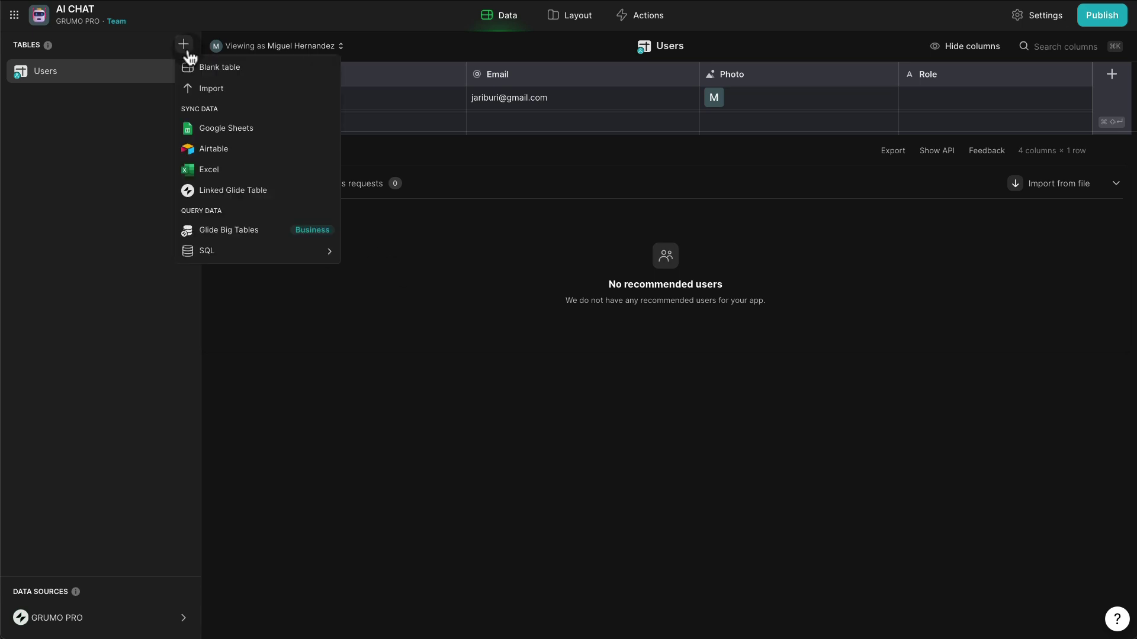
{"action": "left_click", "coordinate": [236, 70]}
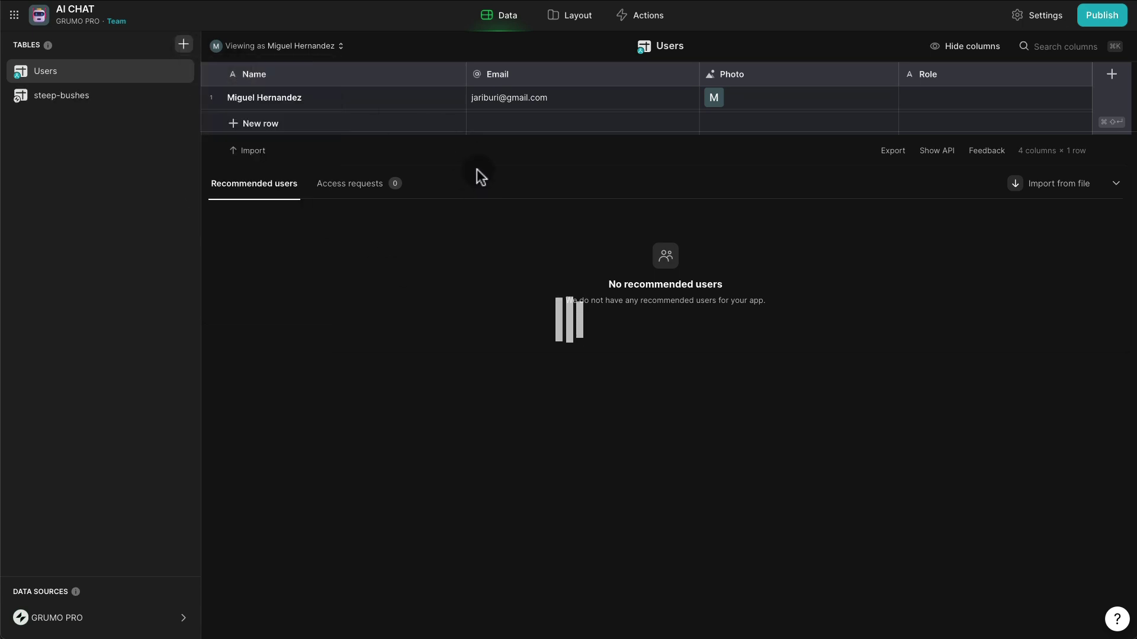
{"action": "double_click", "coordinate": [87, 96]}
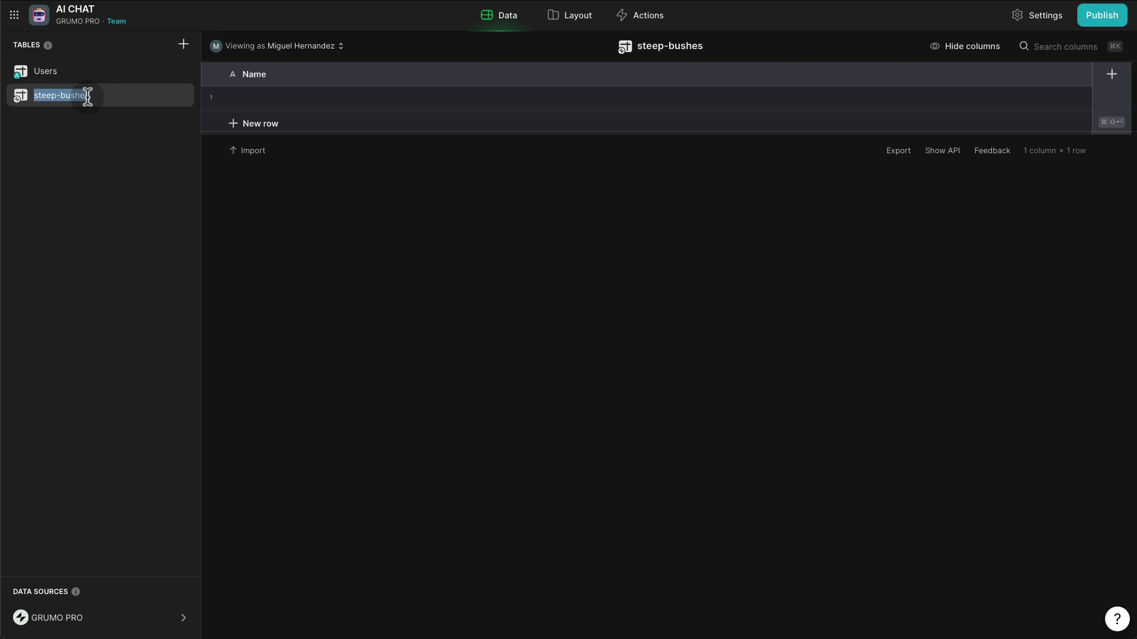
{"action": "type", "text": "Setttings"}
{"action": "key", "text": "Return"}
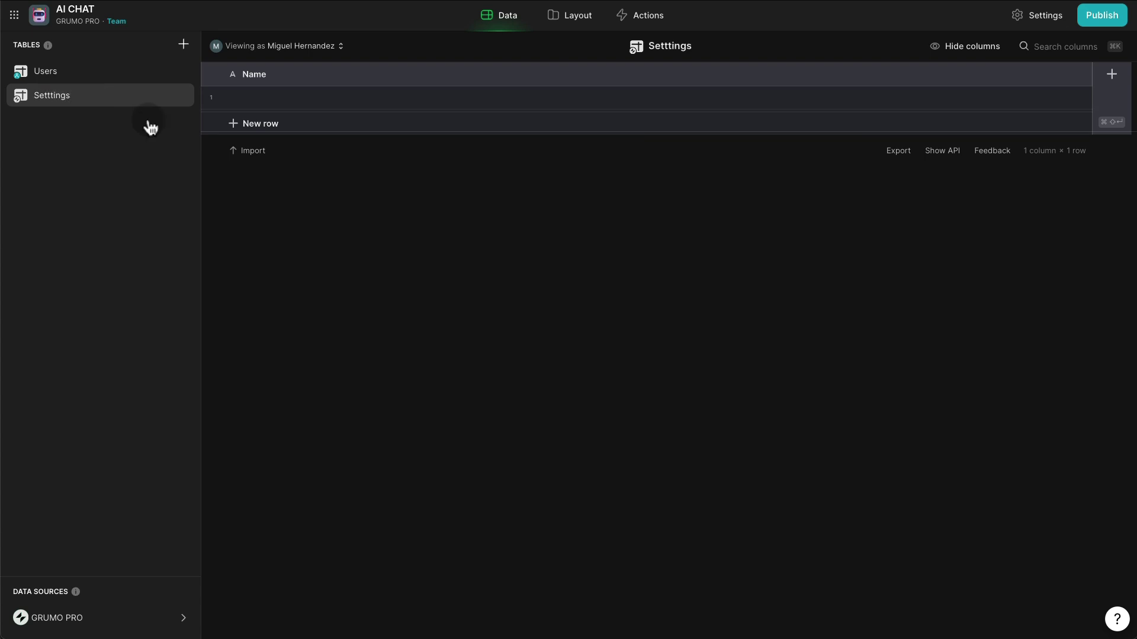
Set the Name in the first row of the Setttings table to "Bot".
{"action": "double_click", "coordinate": [367, 100]}
{"action": "type", "text": "Bot"}
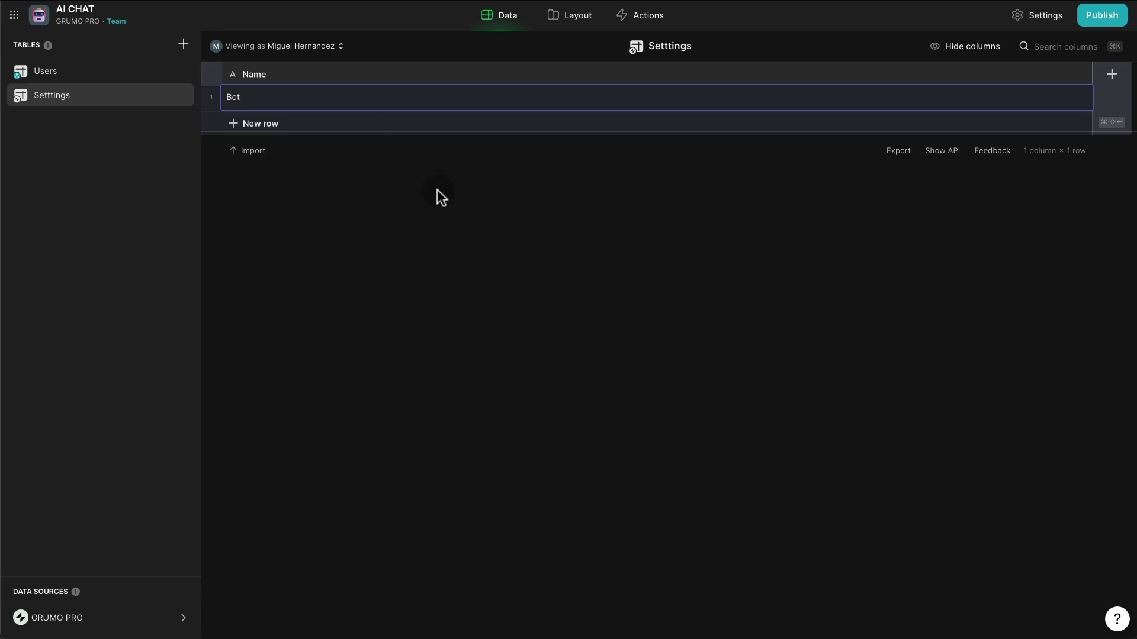
{"action": "key", "text": "Return"}
Add a column named "Email" of type Email to the Setttings table.
{"action": "left_click", "coordinate": [1112, 76]}
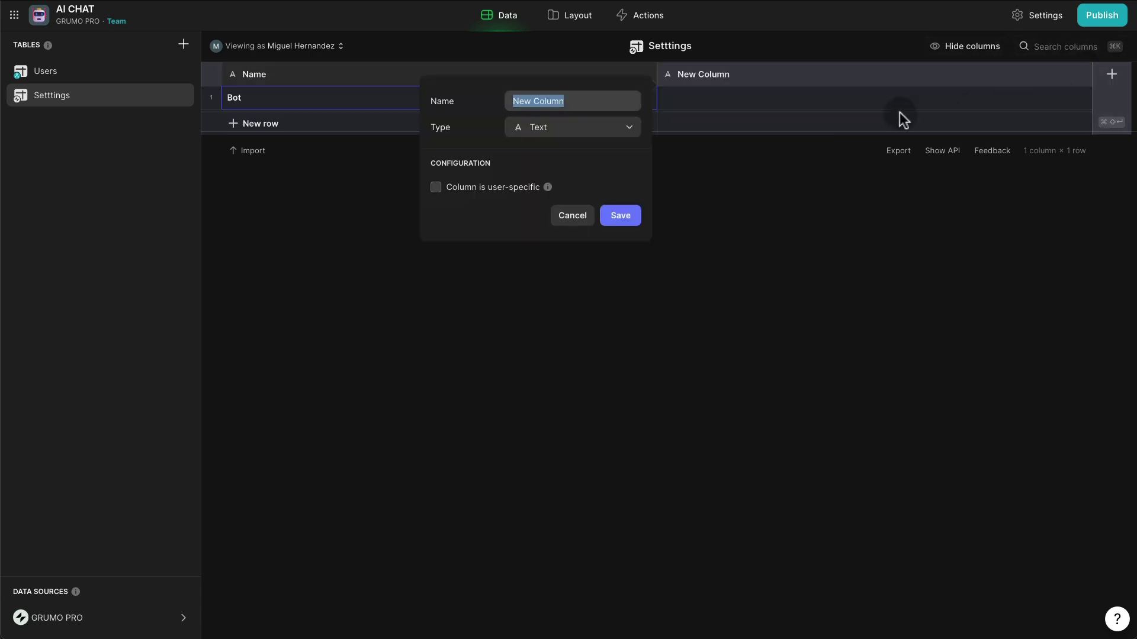
{"action": "type", "text": "Email"}
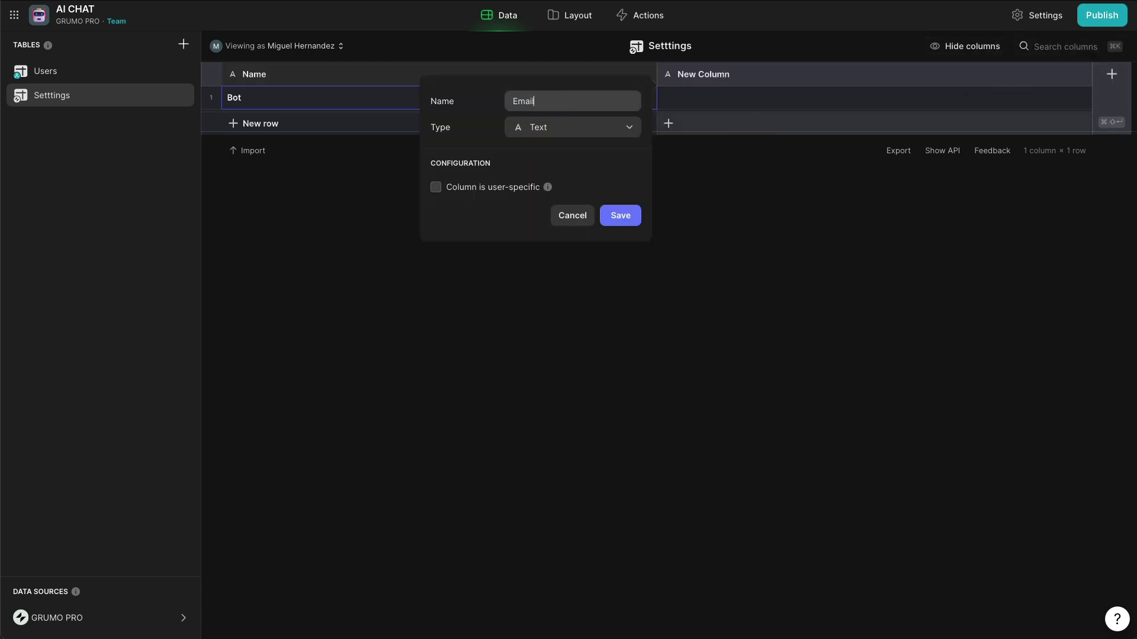
{"action": "left_click", "coordinate": [571, 130]}
{"action": "type", "text": "email"}
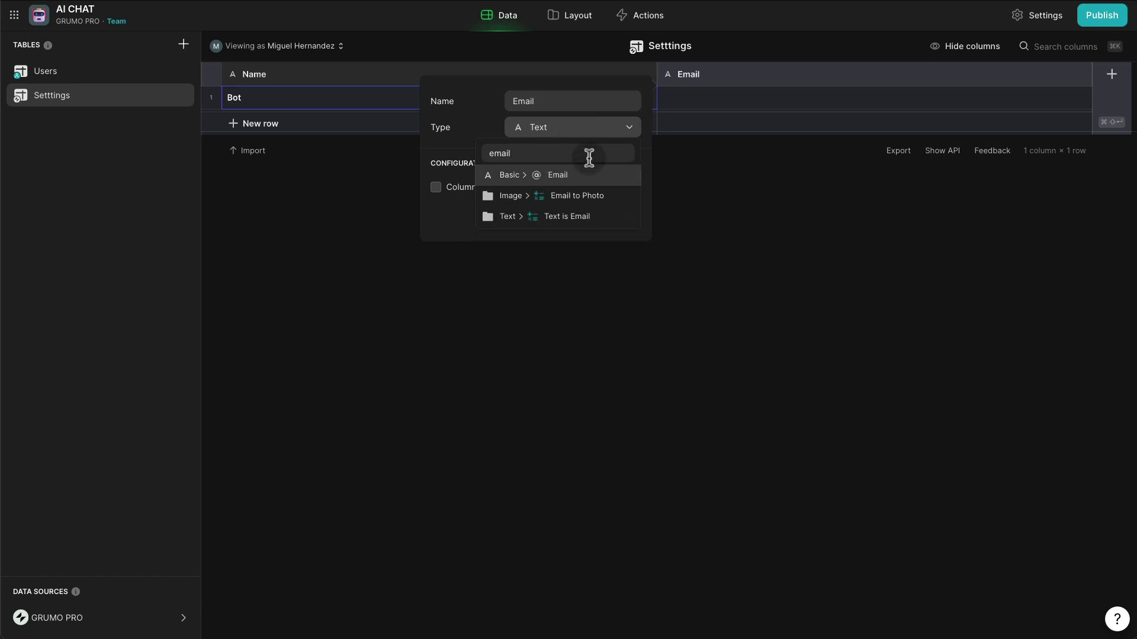
{"action": "left_click", "coordinate": [592, 176]}
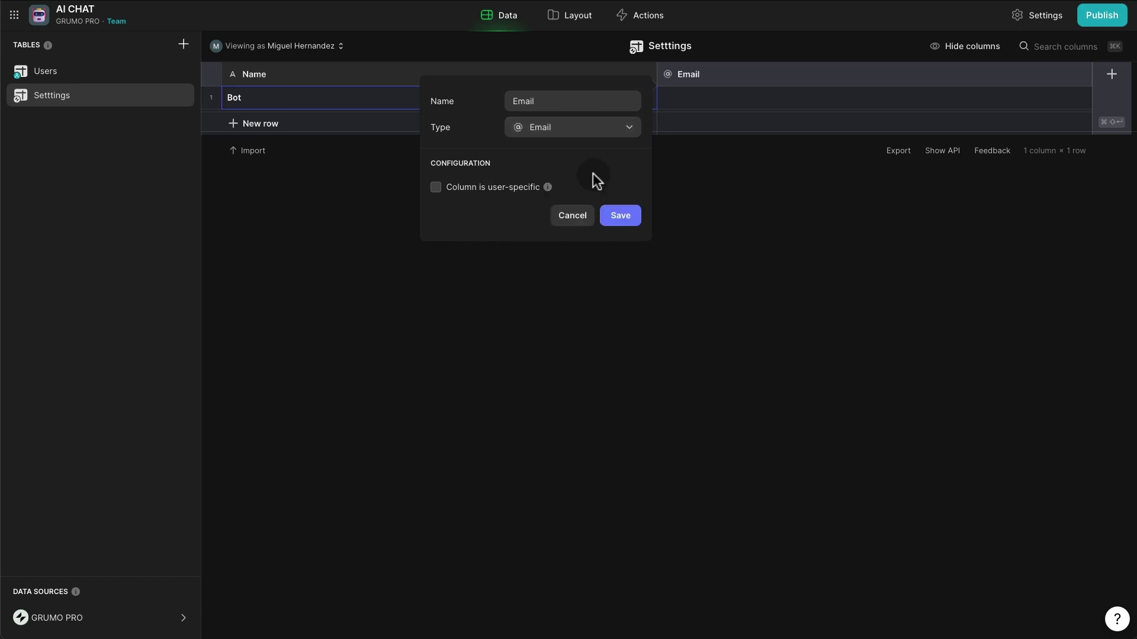
{"action": "left_click", "coordinate": [634, 217]}
Enter the bot's e-mail address in the Email column of the Bot row.
{"action": "left_click", "coordinate": [732, 98]}
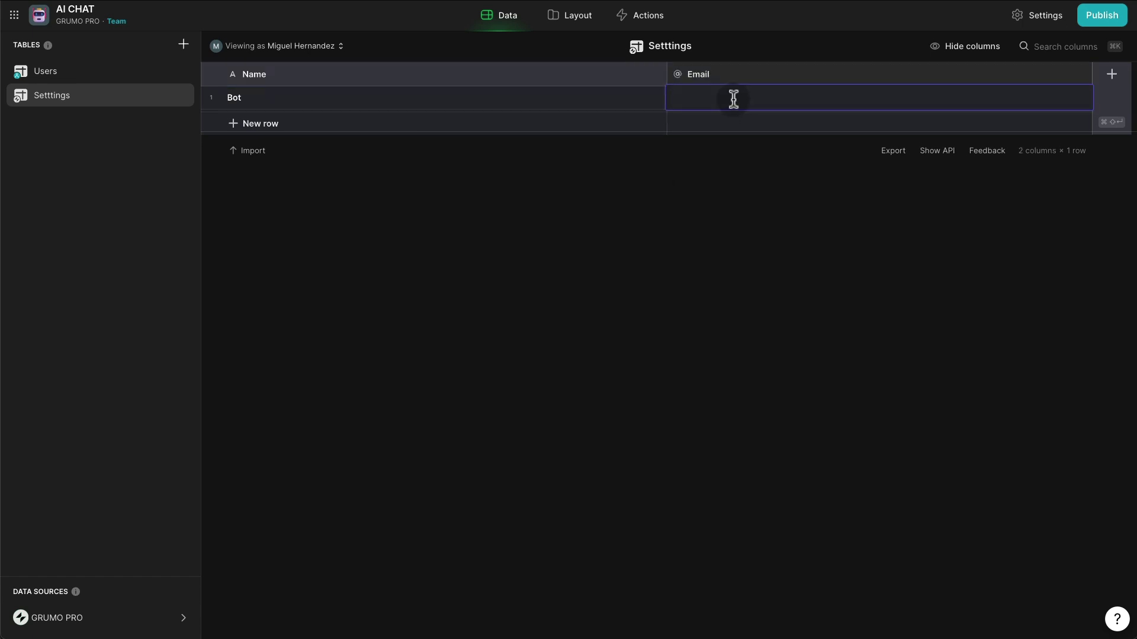
{"action": "type", "text": "bot@email"}
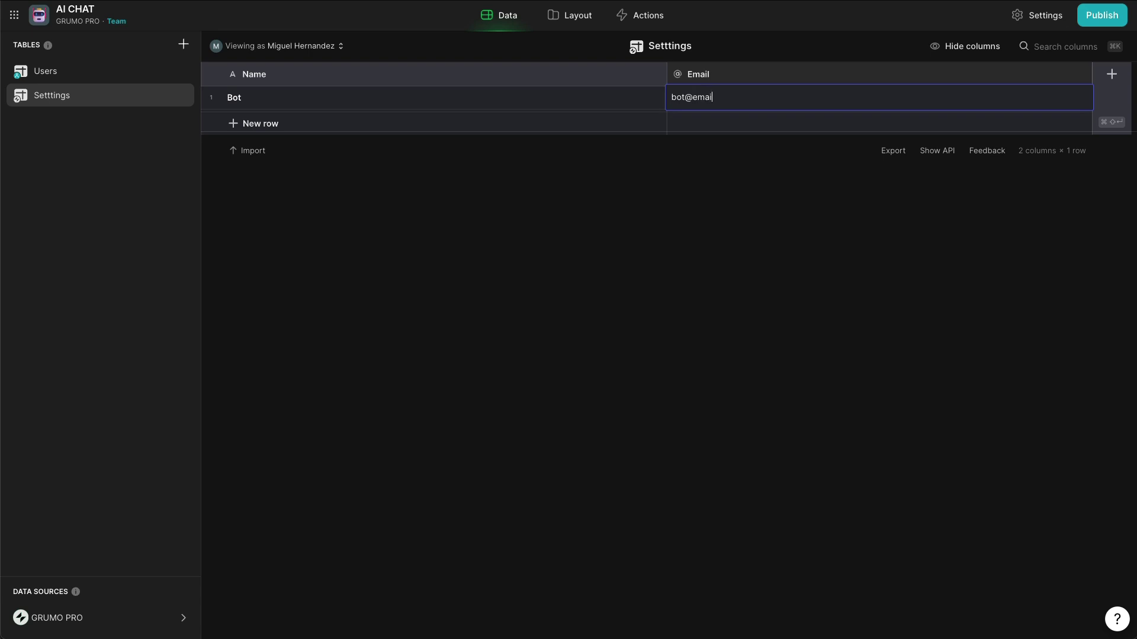
{"action": "type", "text": ".com"}
{"action": "key", "text": "Return"}
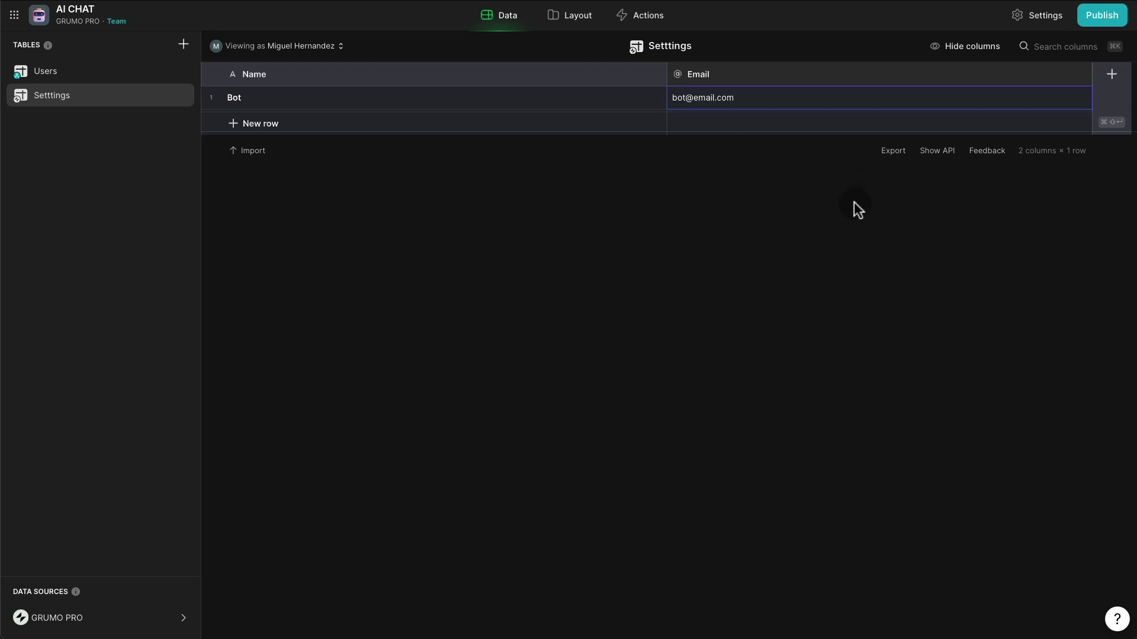
Add a column named "Photo" of type Image to the Setttings table.
{"action": "left_click", "coordinate": [1117, 74]}
{"action": "type", "text": "Photo"}
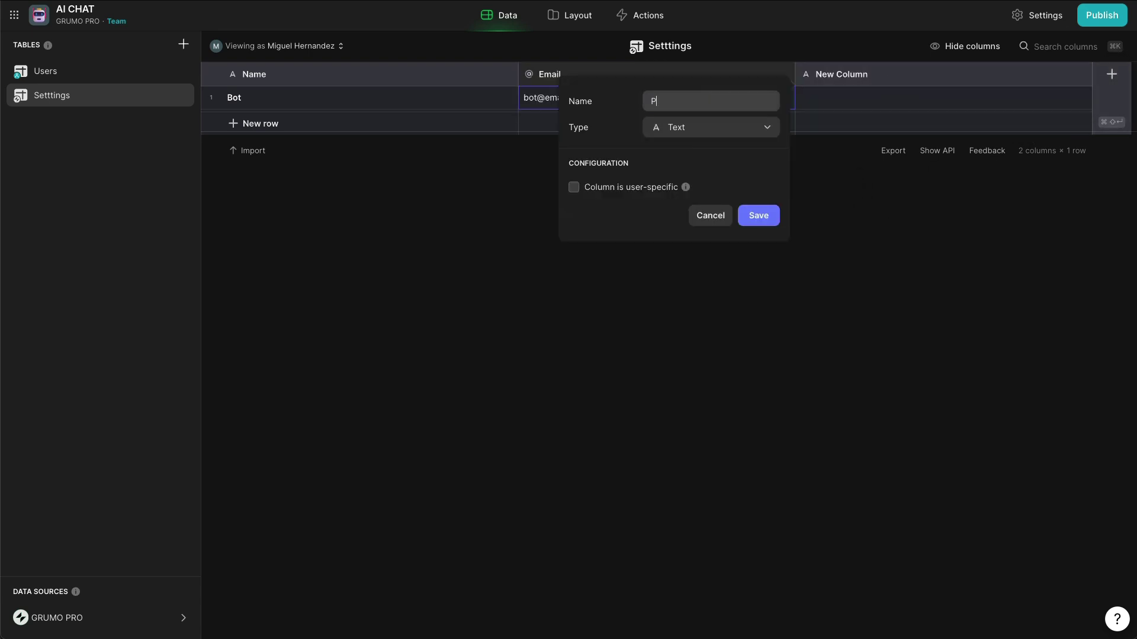
{"action": "left_click", "coordinate": [698, 131]}
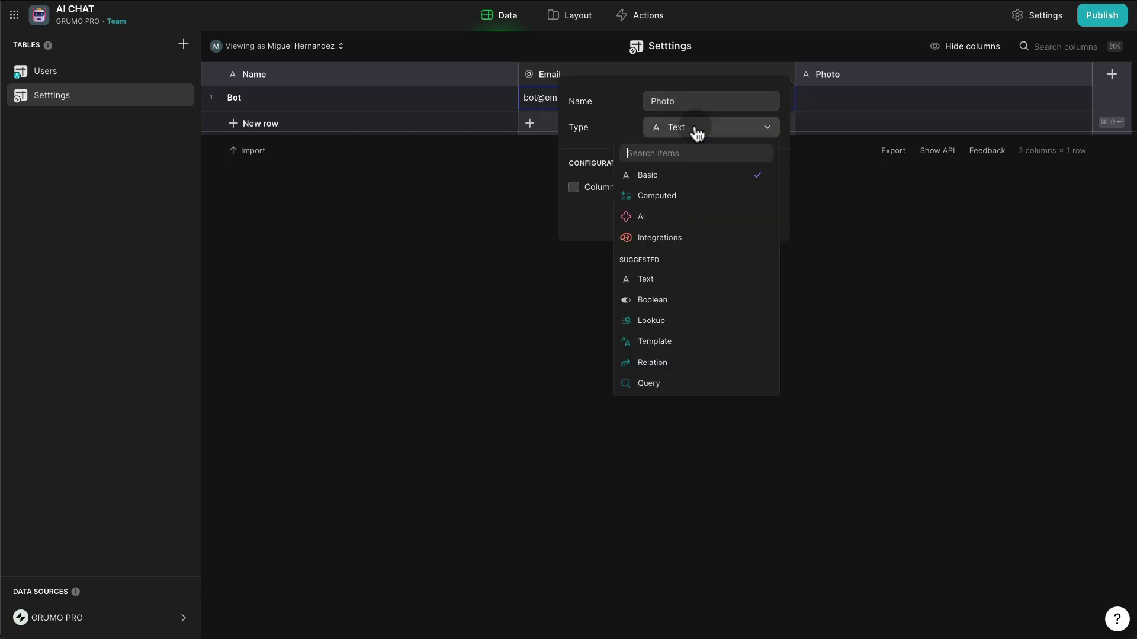
{"action": "type", "text": "image"}
{"action": "key", "text": "Return"}
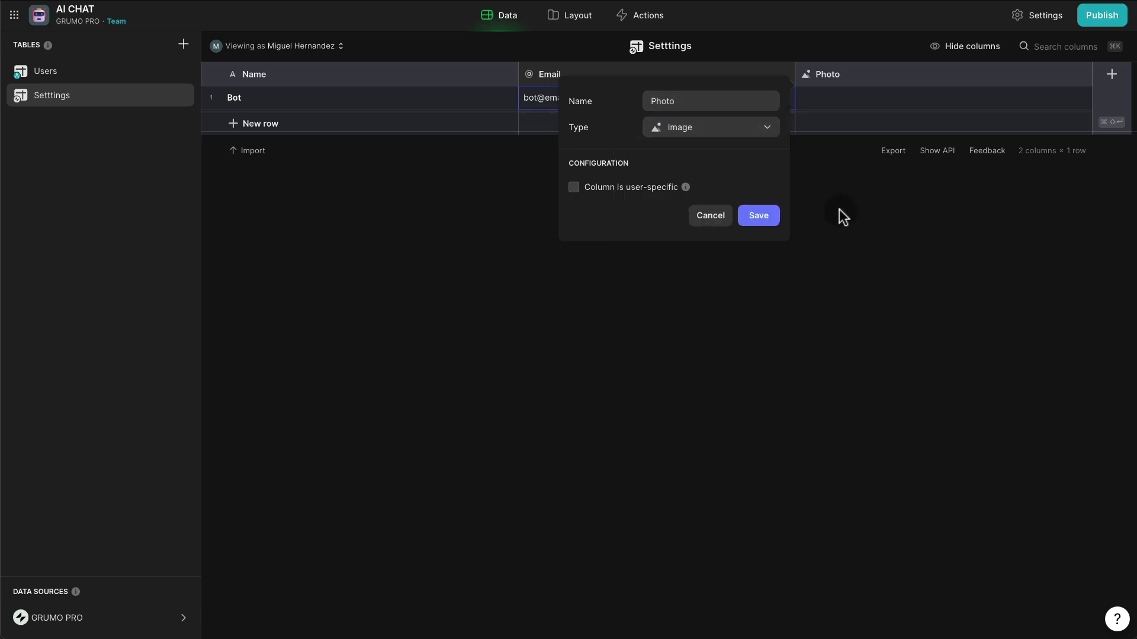
{"action": "left_click", "coordinate": [758, 216]}
Upload the image file bot.png into the Photo cell of the Bot row.
{"action": "double_click", "coordinate": [830, 106]}
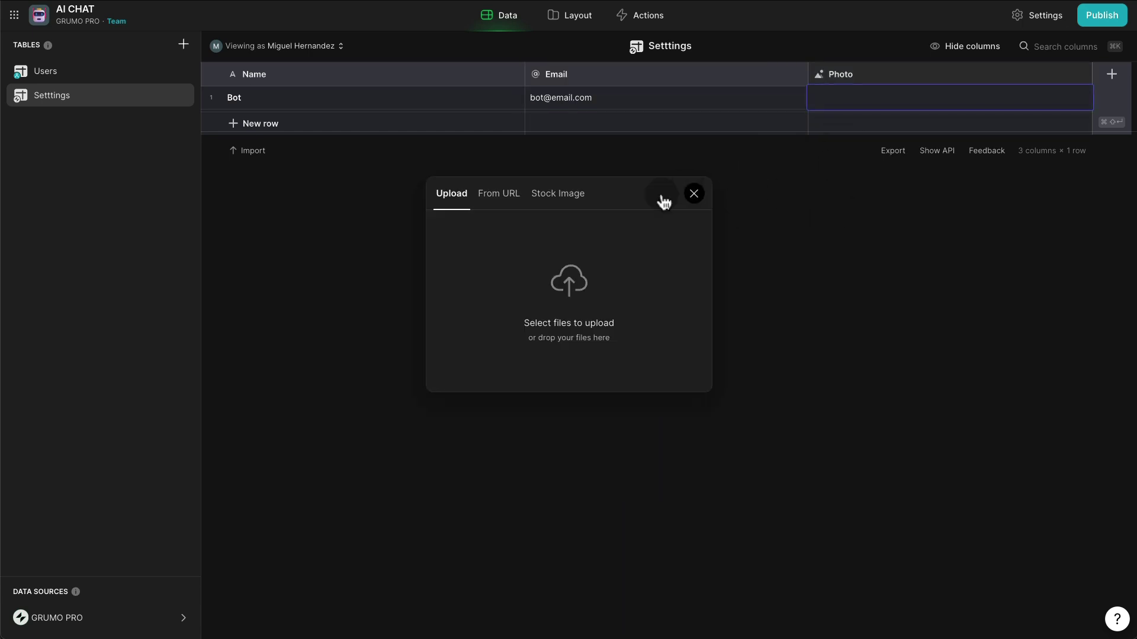
{"action": "left_click", "coordinate": [602, 292]}
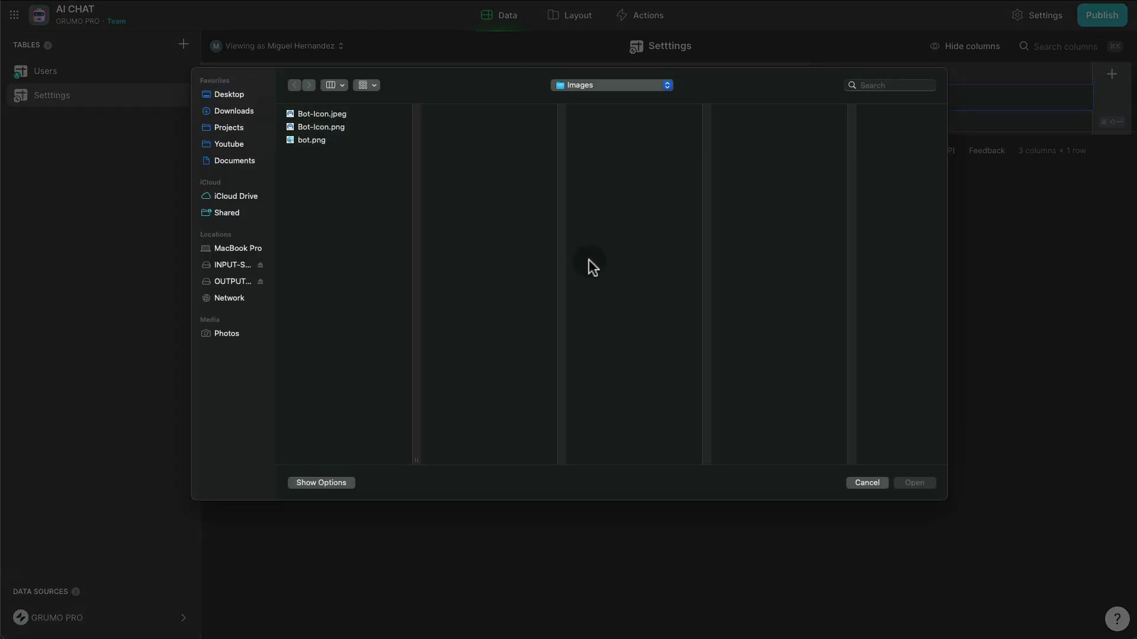
{"action": "double_click", "coordinate": [308, 141]}
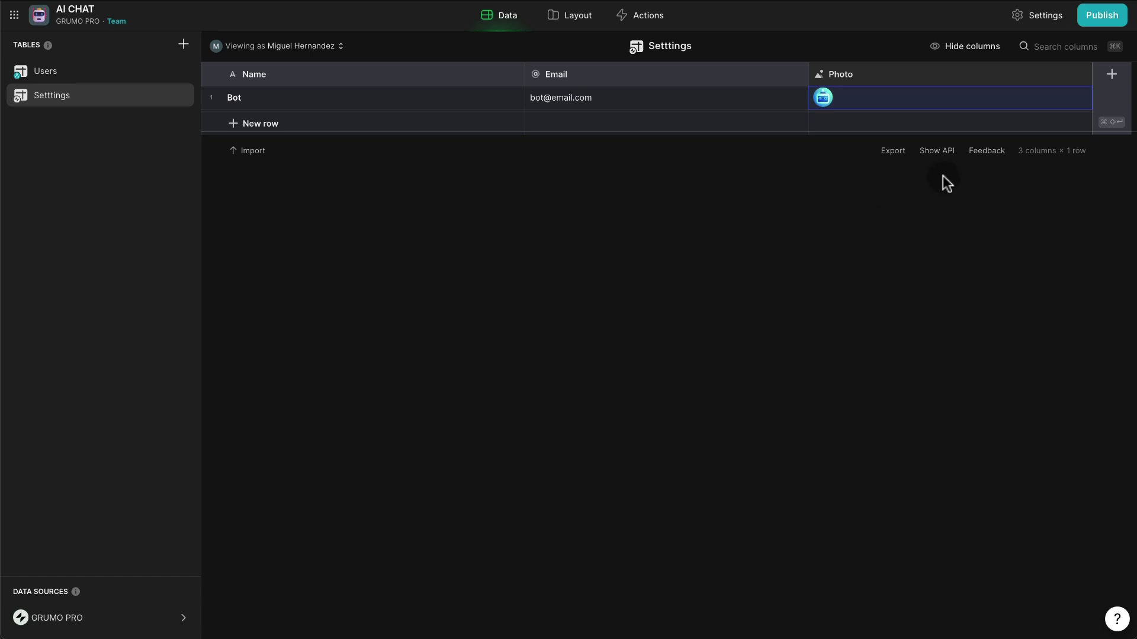
Add a column named "Prompt" of type Text to the Setttings table.
{"action": "left_click", "coordinate": [1111, 74]}
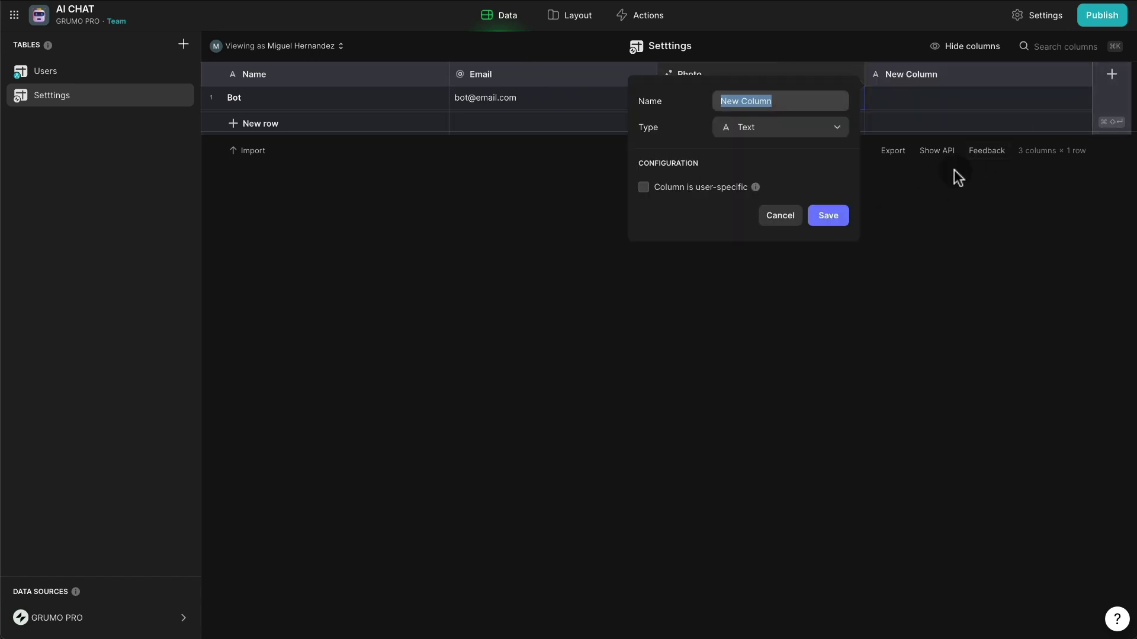
{"action": "type", "text": "Prompt"}
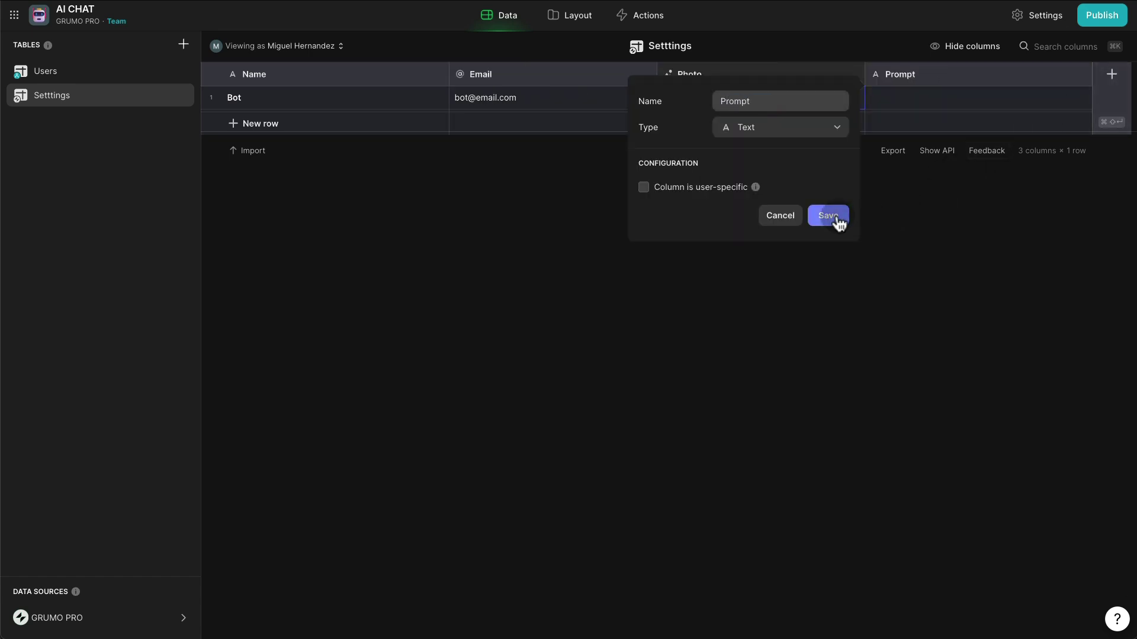
{"action": "left_click", "coordinate": [832, 218]}
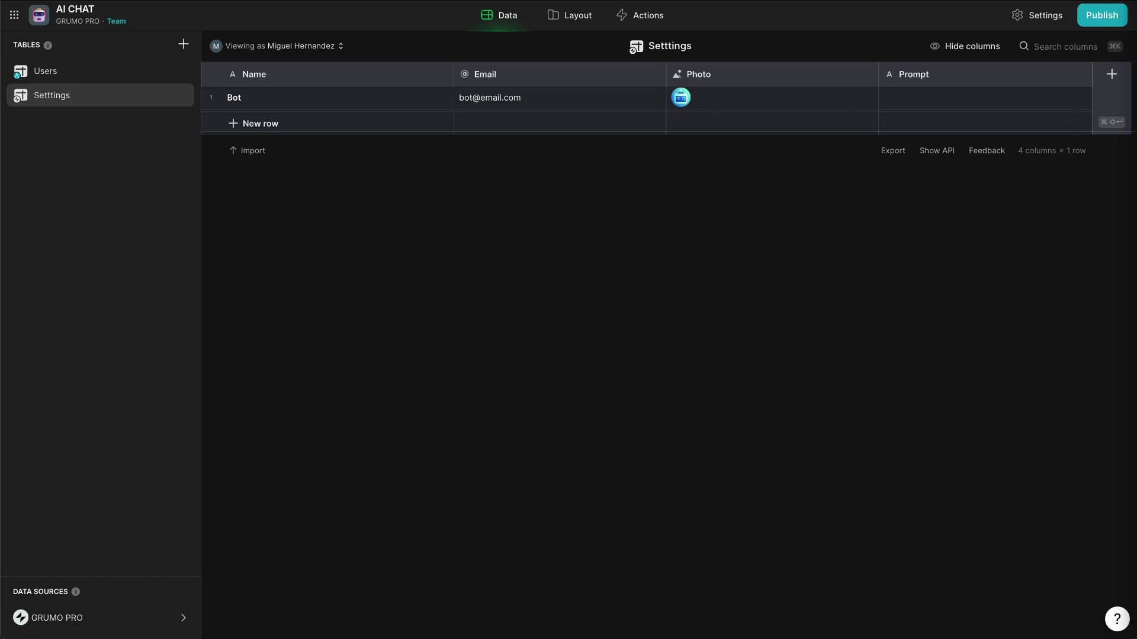
Set the Bot row's Prompt to "You are a professional IT person and will help me troubleshoot tech problems. Always ask clarifying questions if necessary.".
{"action": "left_click", "coordinate": [954, 97]}
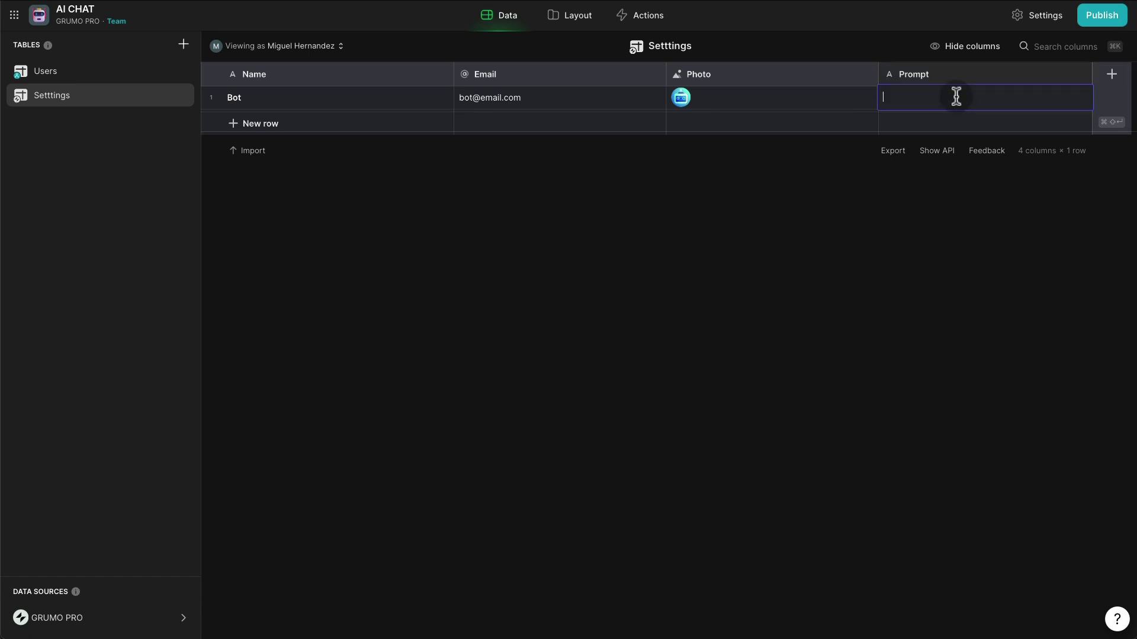
{"action": "key", "text": "ctrl+v"}
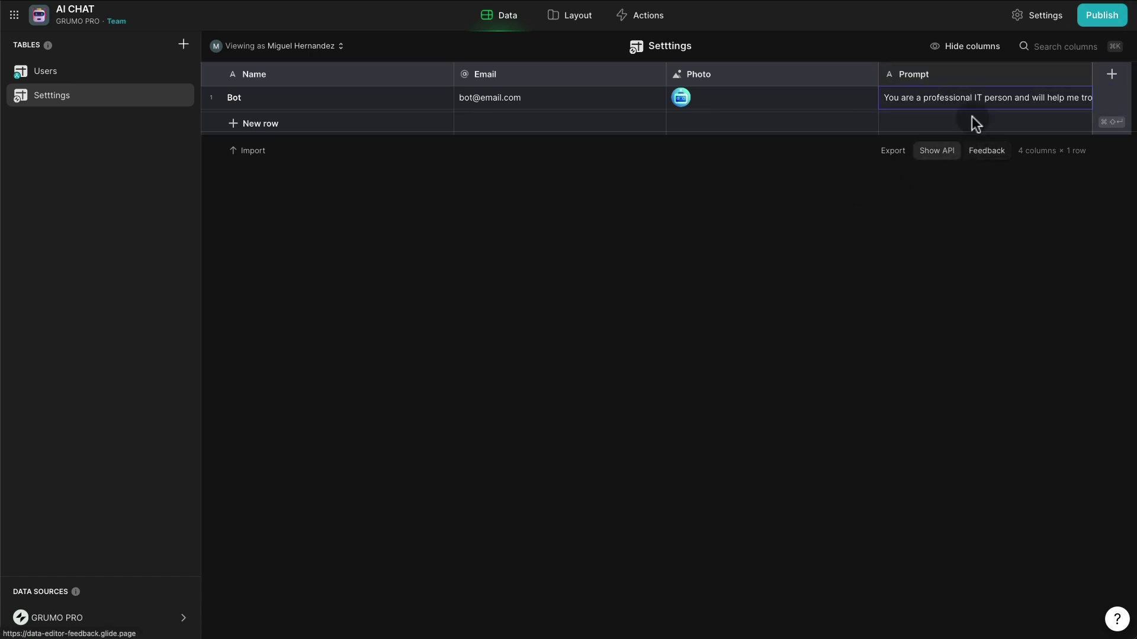
{"action": "double_click", "coordinate": [997, 98]}
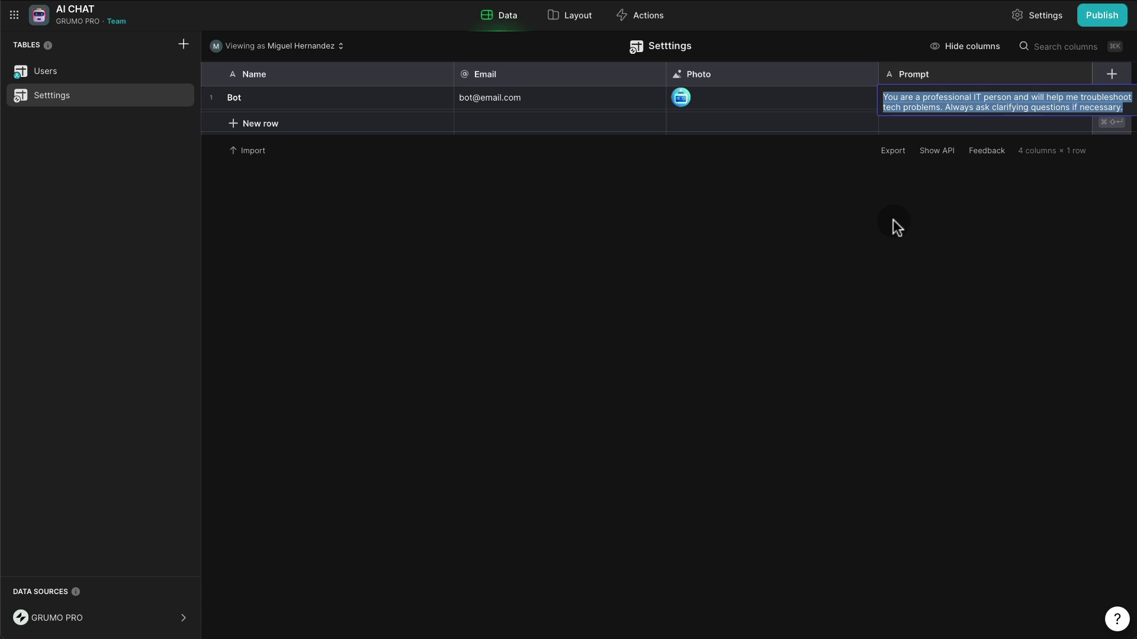
{"action": "left_click", "coordinate": [549, 203]}
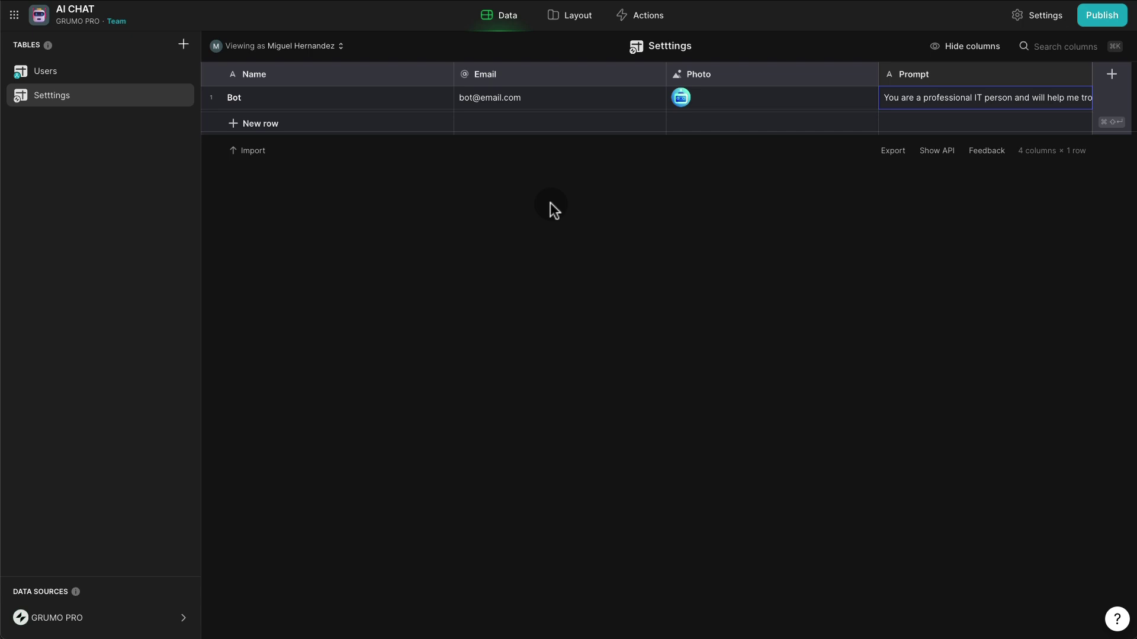
Add another blank table to the app's data and name it "Chats".
{"action": "left_click", "coordinate": [183, 45]}
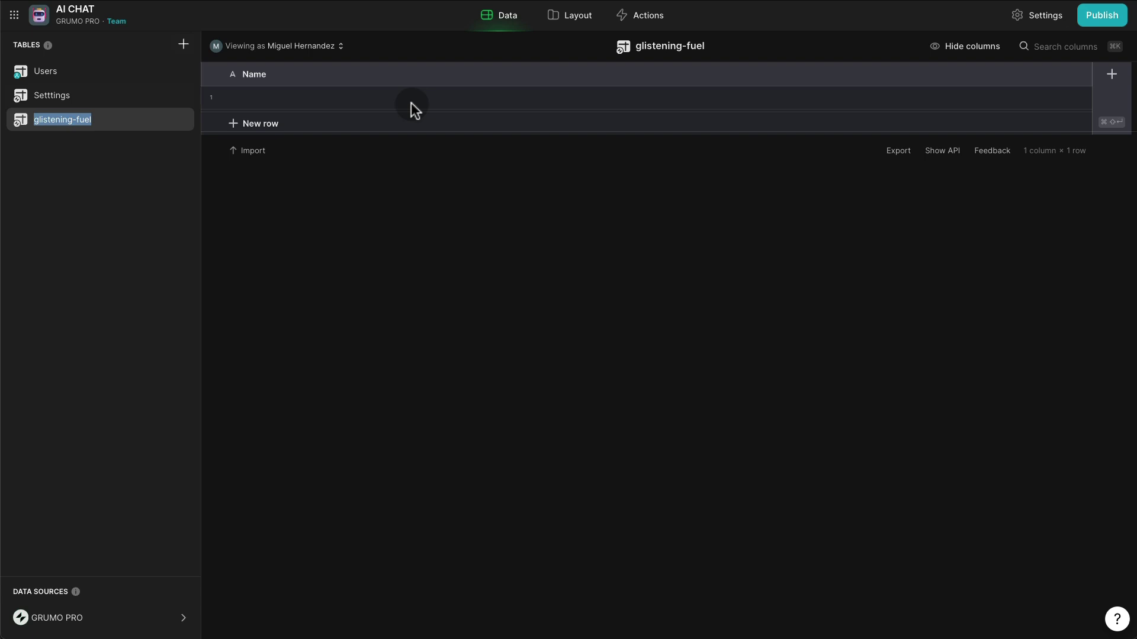
{"action": "type", "text": "Chats"}
{"action": "key", "text": "Return"}
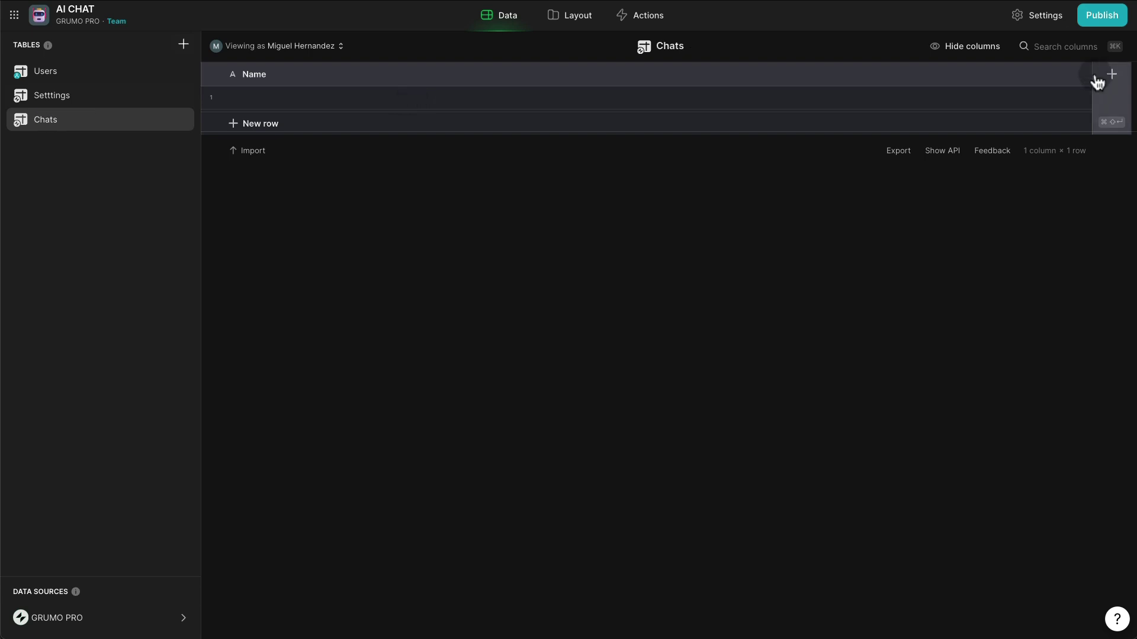
Add a Row ID column to the Chats table.
{"action": "left_click", "coordinate": [1109, 83]}
{"action": "left_click", "coordinate": [560, 127]}
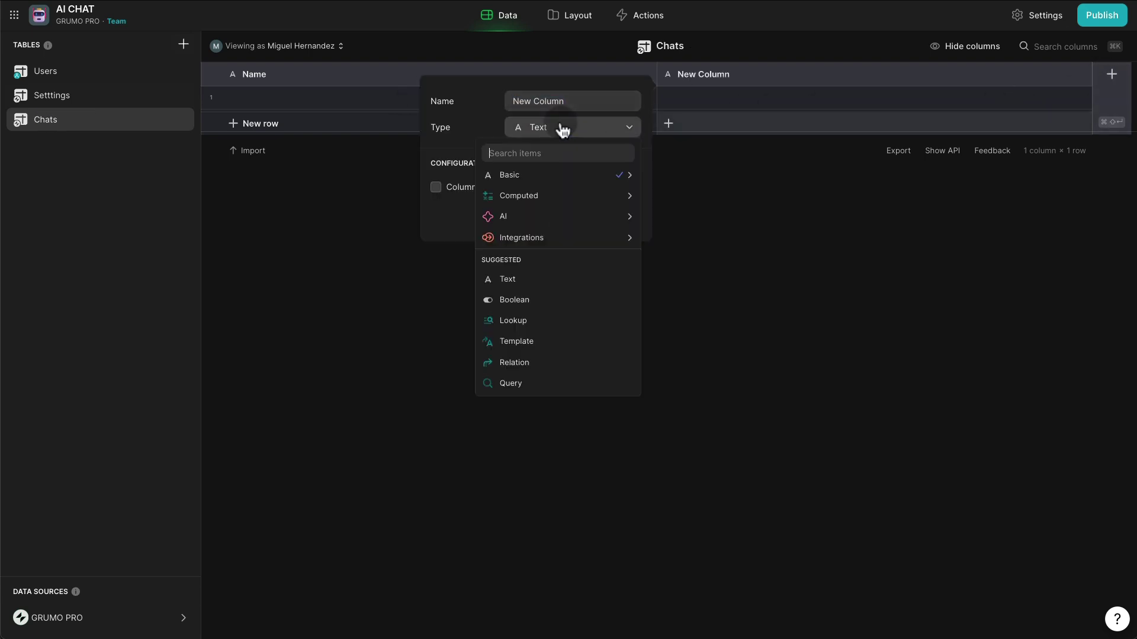
{"action": "type", "text": "row"}
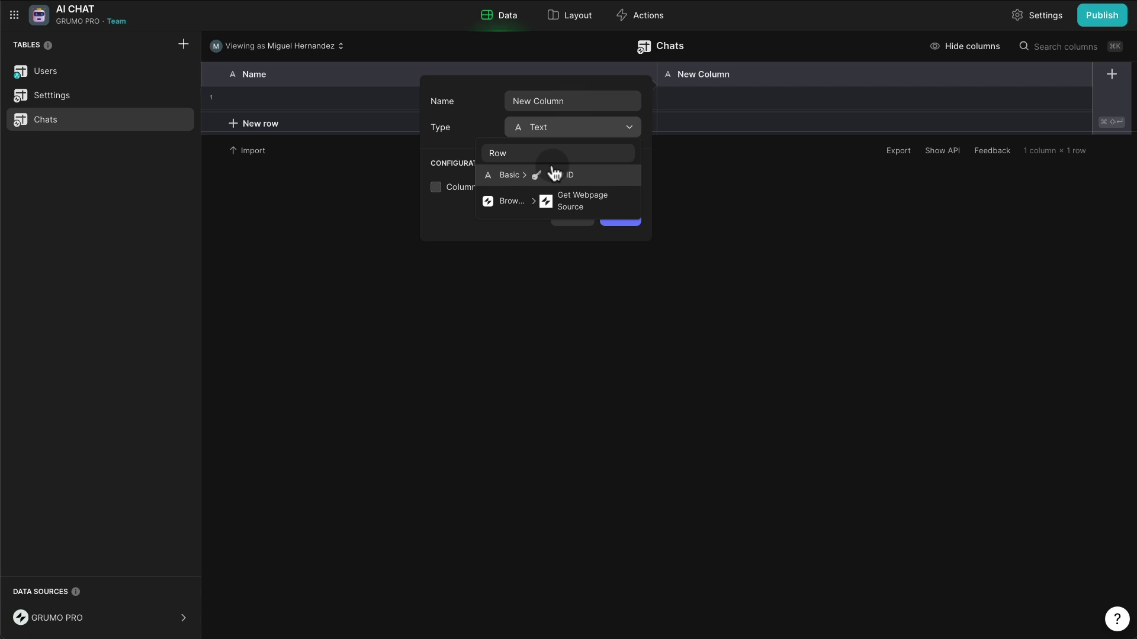
{"action": "left_click", "coordinate": [551, 172]}
{"action": "left_click", "coordinate": [618, 181]}
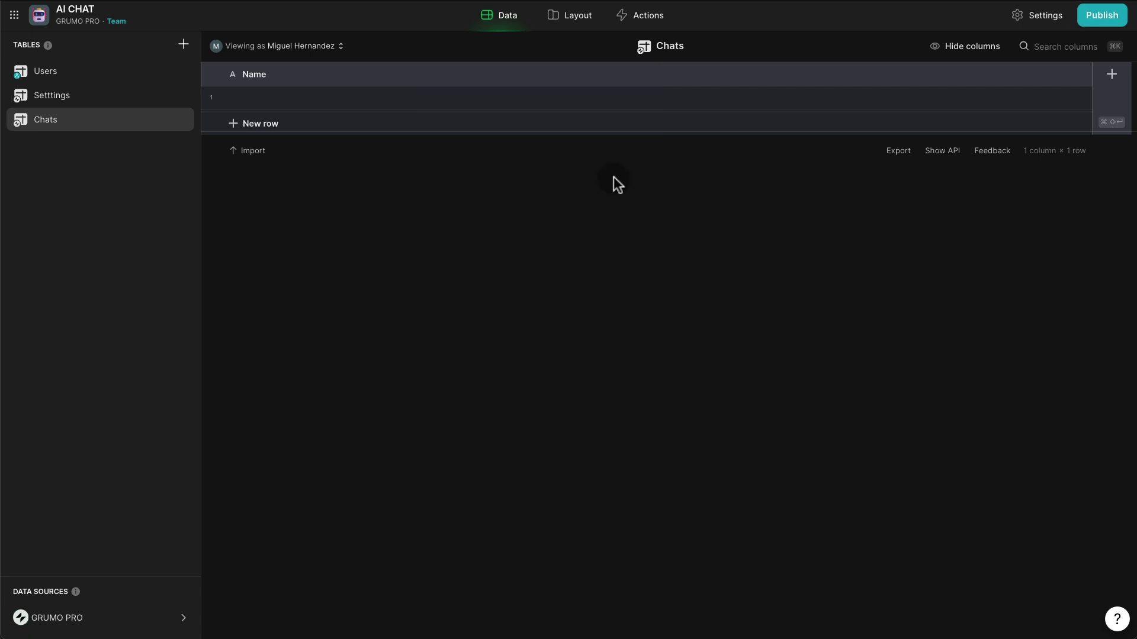
Rename the Name column of the Chats table to "Chat ID".
{"action": "left_click", "coordinate": [1082, 75]}
{"action": "left_click", "coordinate": [1002, 104]}
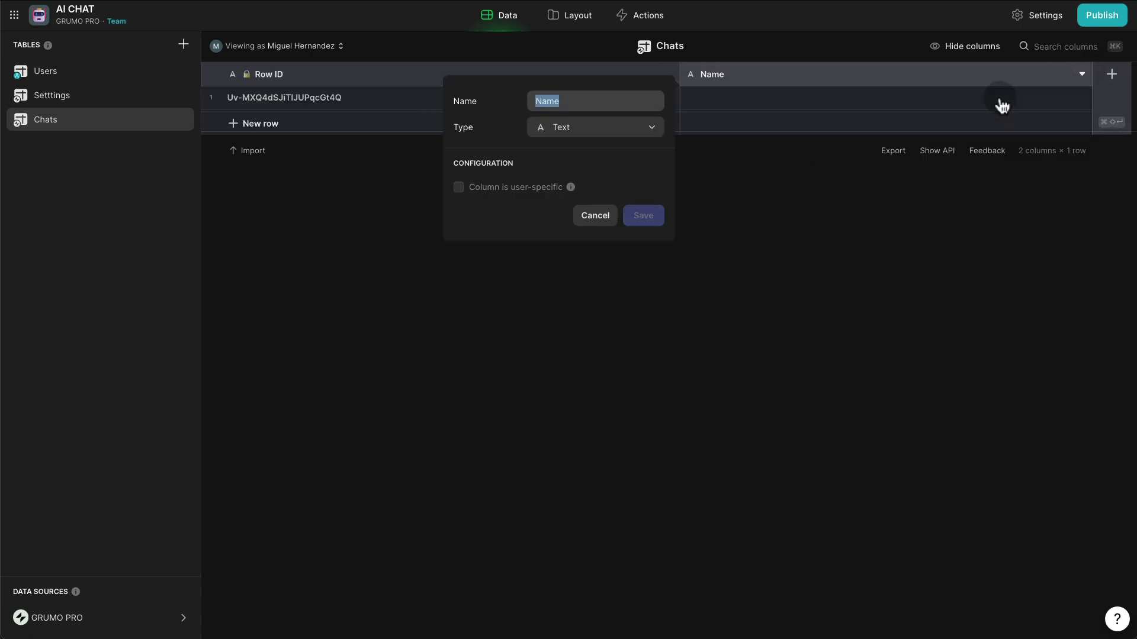
{"action": "type", "text": "Chat ID"}
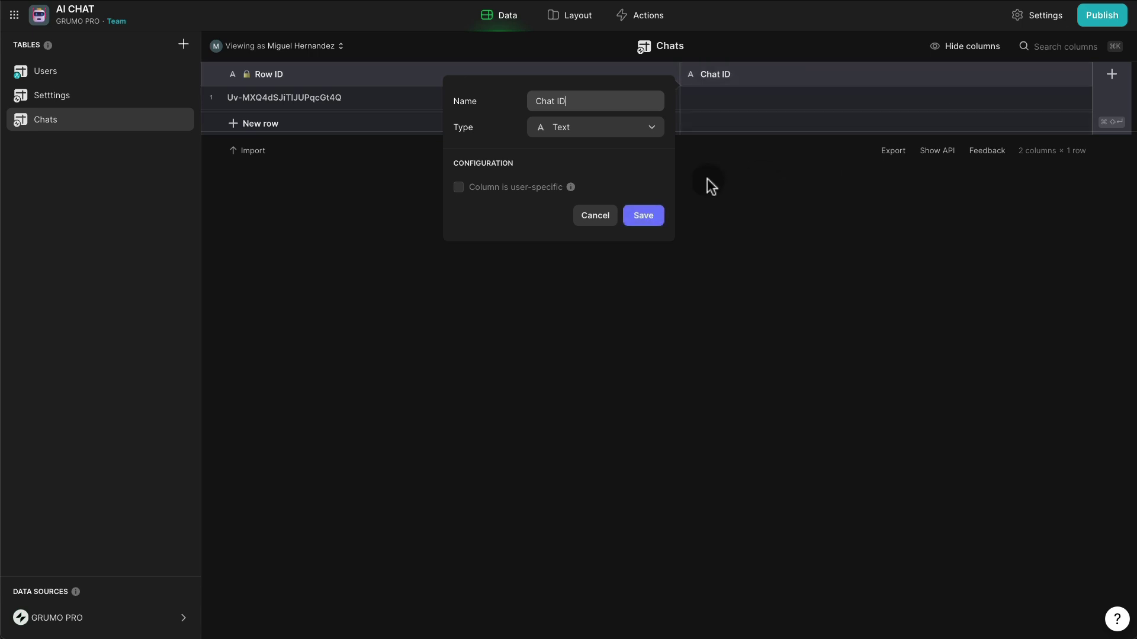
{"action": "key", "text": "Return"}
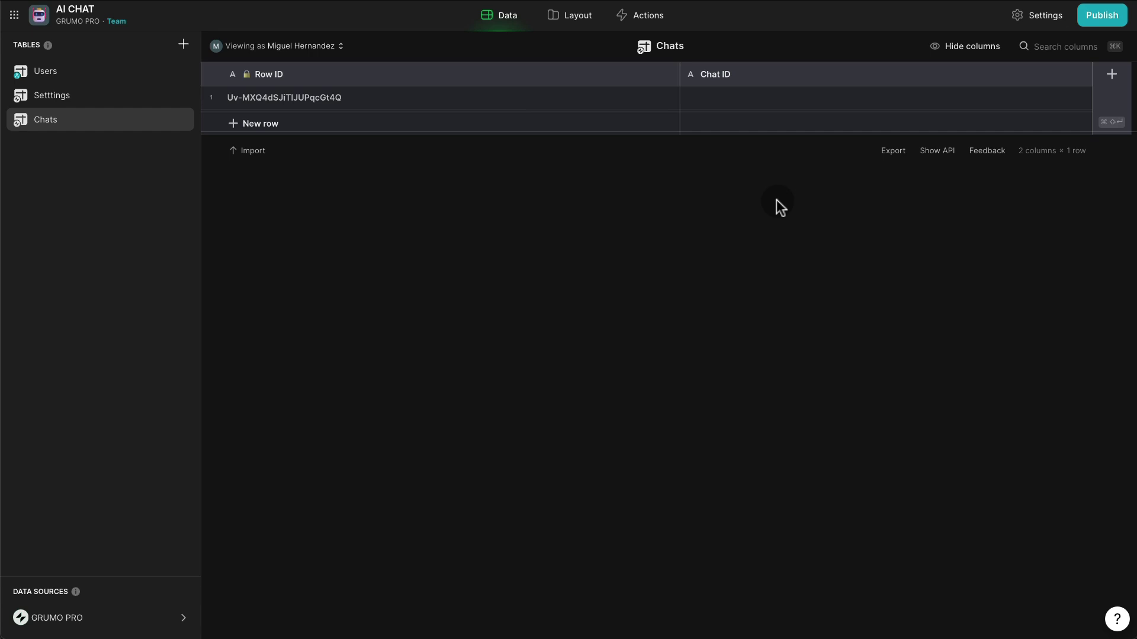
Add a column named "Timestamp" of type Date & Time to the Chats table and place it before Chat ID.
{"action": "left_click", "coordinate": [1112, 75]}
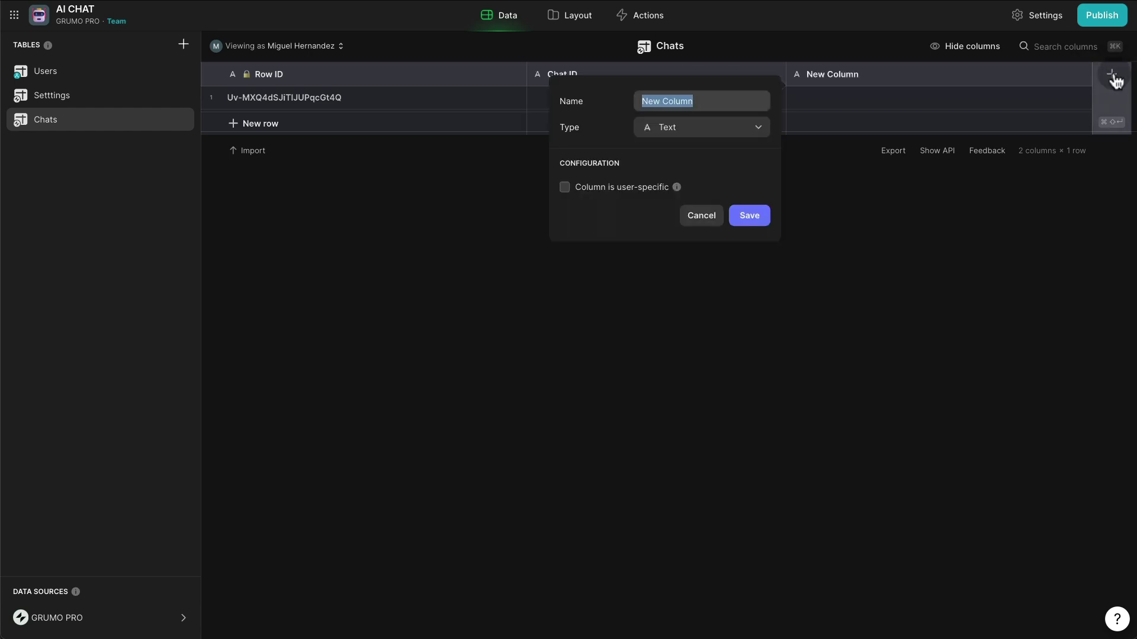
{"action": "type", "text": "Timestamp"}
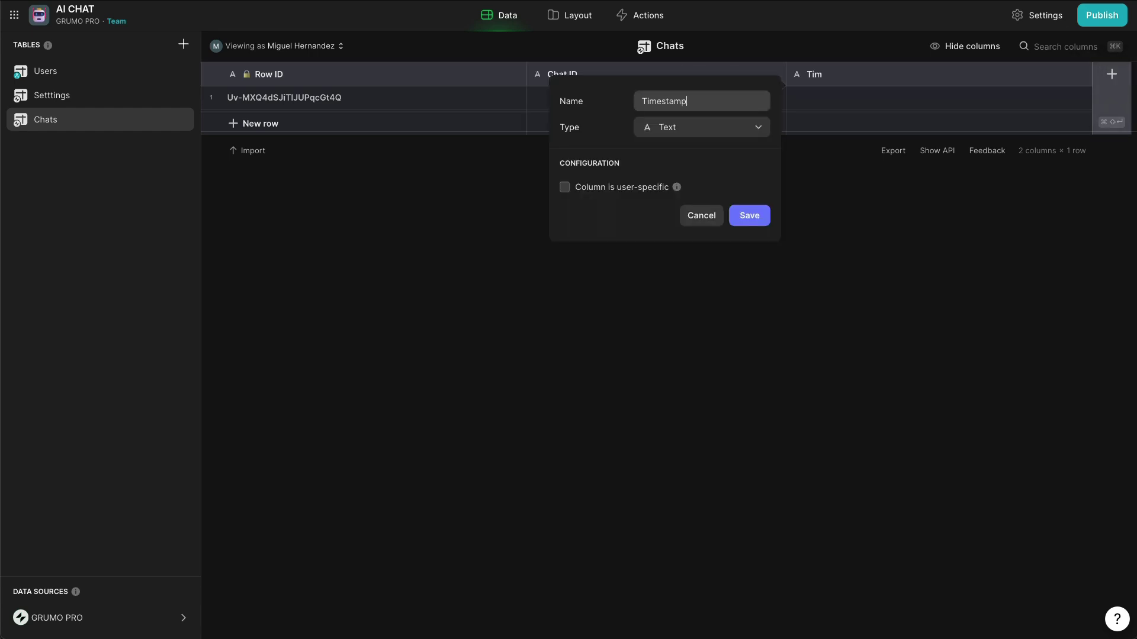
{"action": "left_click", "coordinate": [698, 131]}
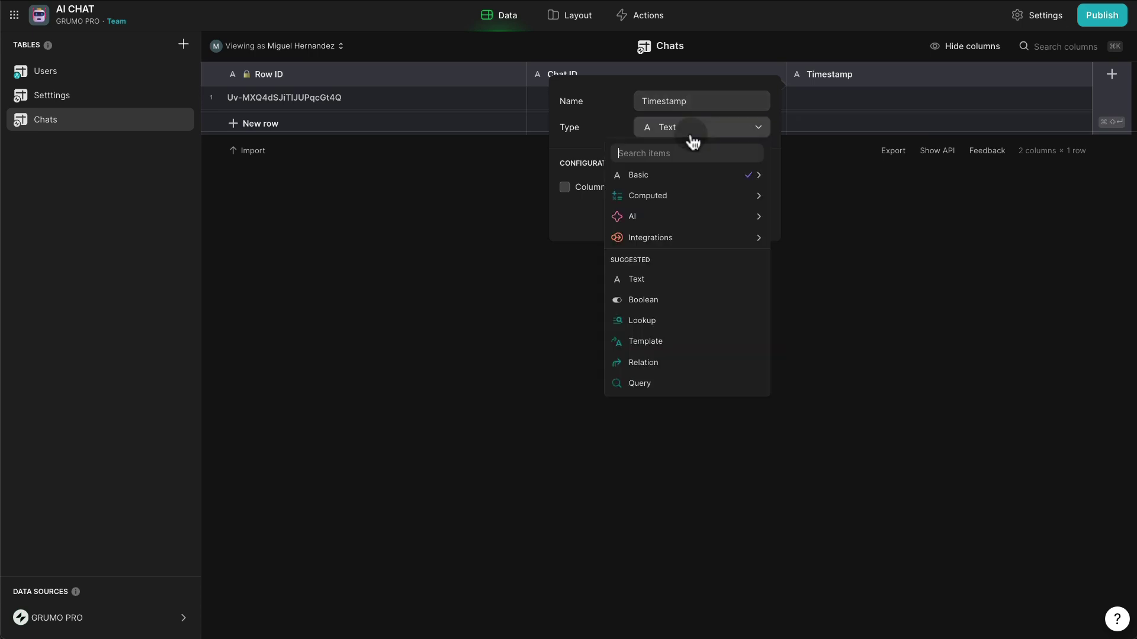
{"action": "type", "text": "date"}
{"action": "key", "text": "Return"}
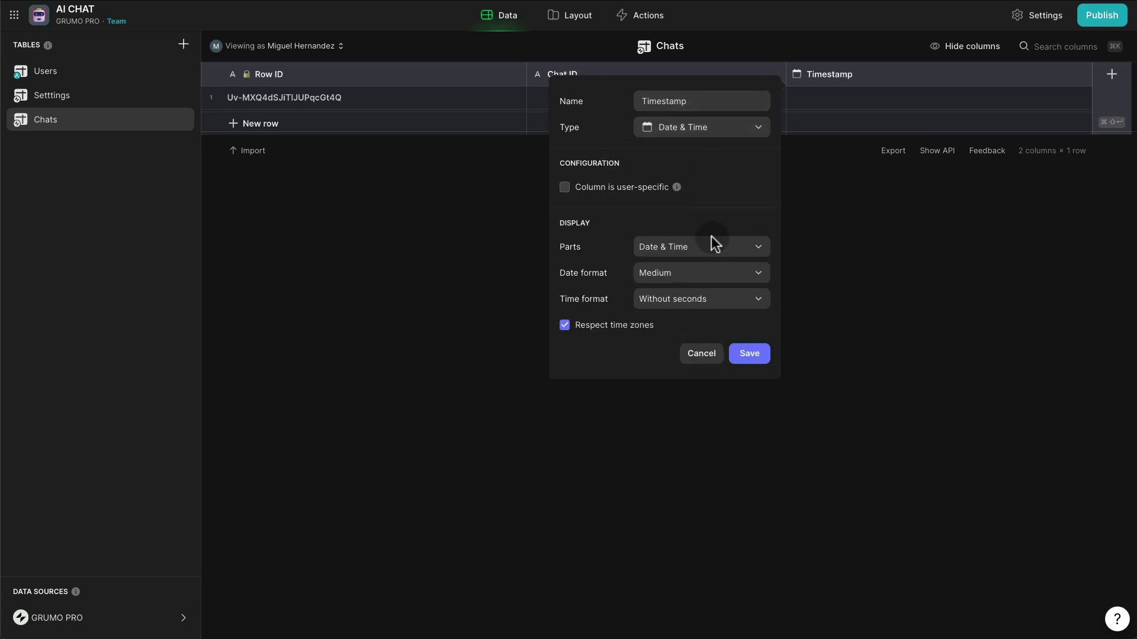
{"action": "left_click", "coordinate": [723, 298]}
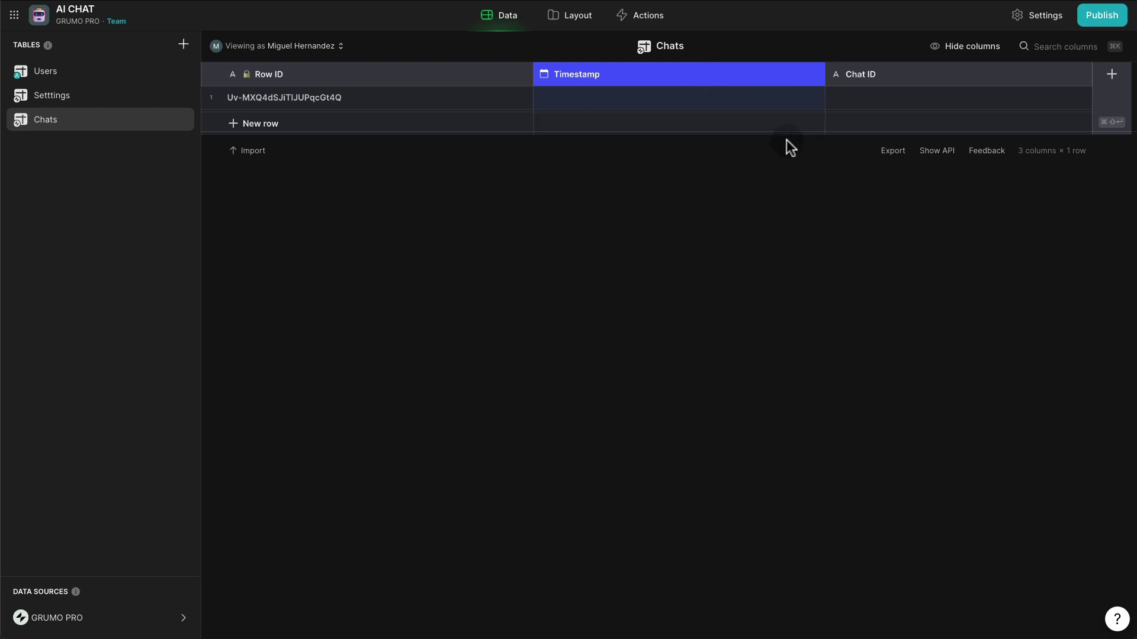
Add a column named "User ID" of type Email to the Chats table.
{"action": "left_click", "coordinate": [1117, 77]}
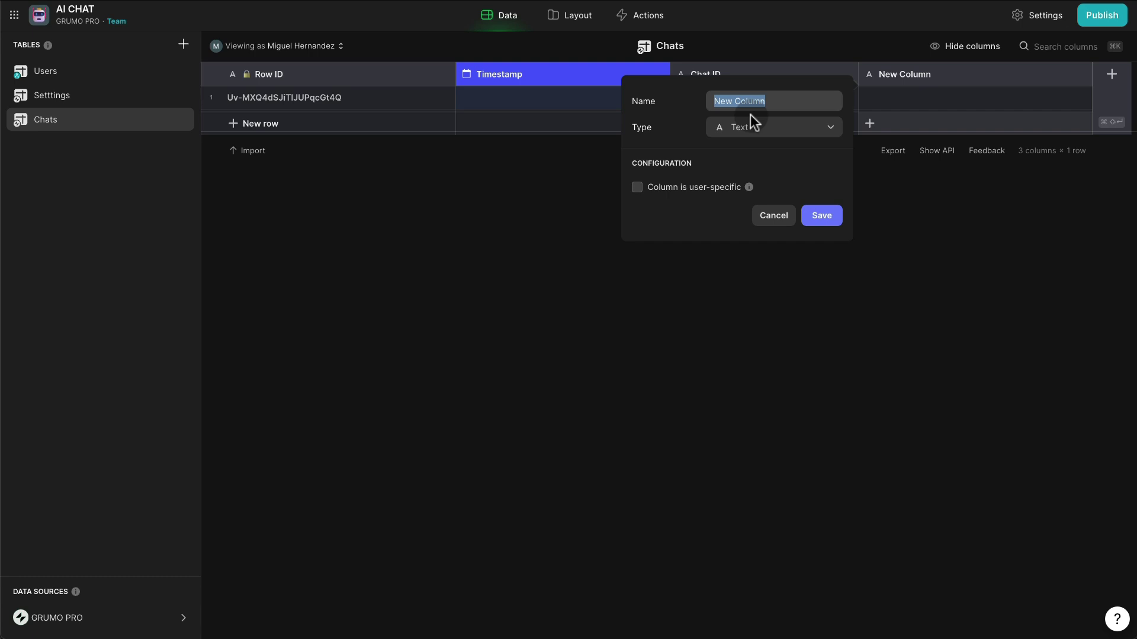
{"action": "type", "text": "User ID"}
{"action": "left_click", "coordinate": [768, 134]}
{"action": "type", "text": "email"}
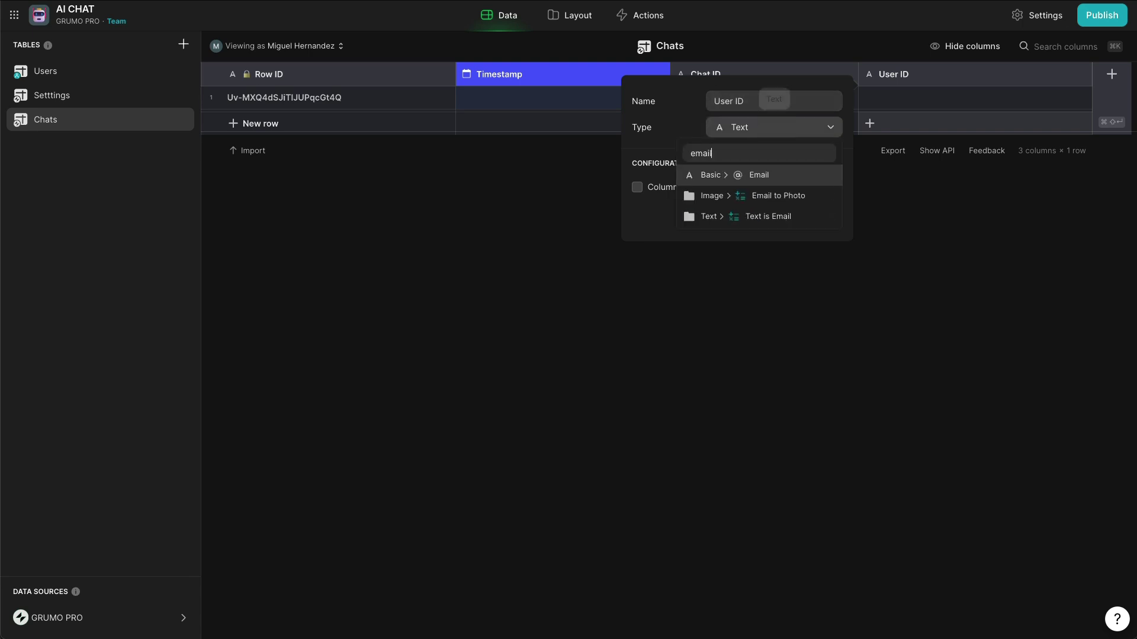
{"action": "left_click", "coordinate": [783, 170]}
{"action": "left_click", "coordinate": [820, 215]}
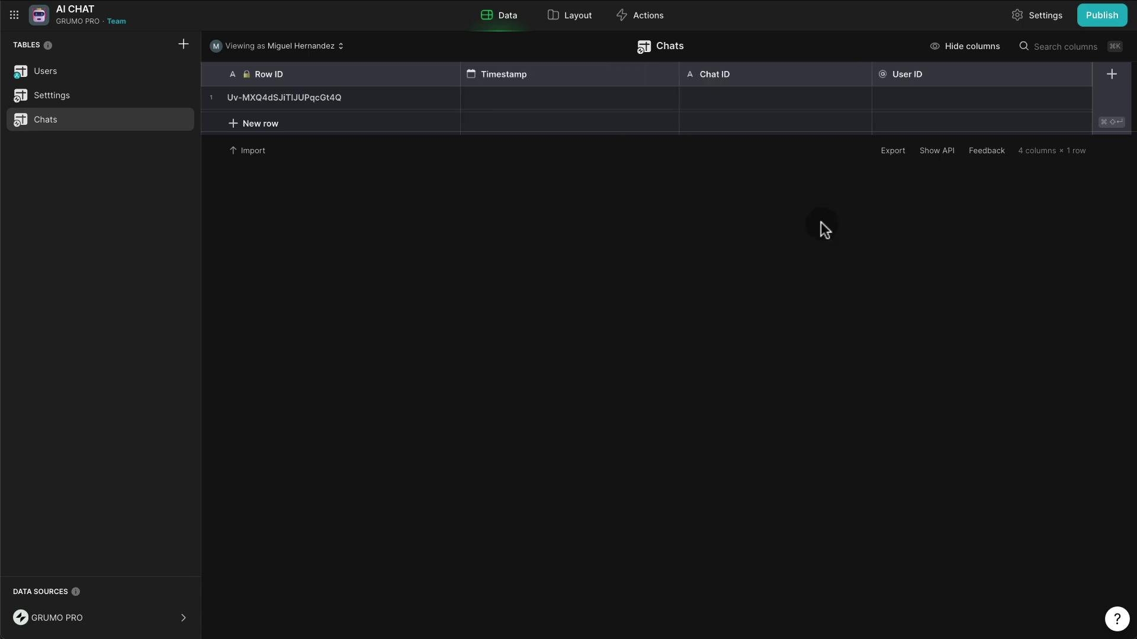
Add a blank table to the app's data and name it "↳Messages" with the arrow symbol in front.
{"action": "left_click", "coordinate": [183, 44]}
{"action": "left_click", "coordinate": [236, 70]}
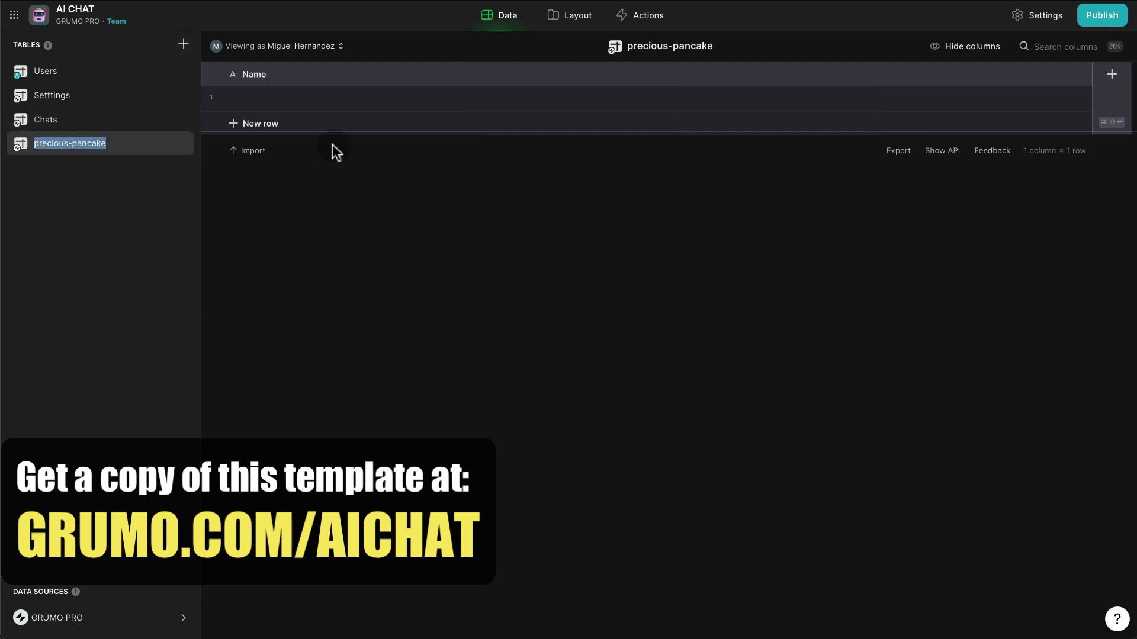
{"action": "key", "text": "ctrl+super+space"}
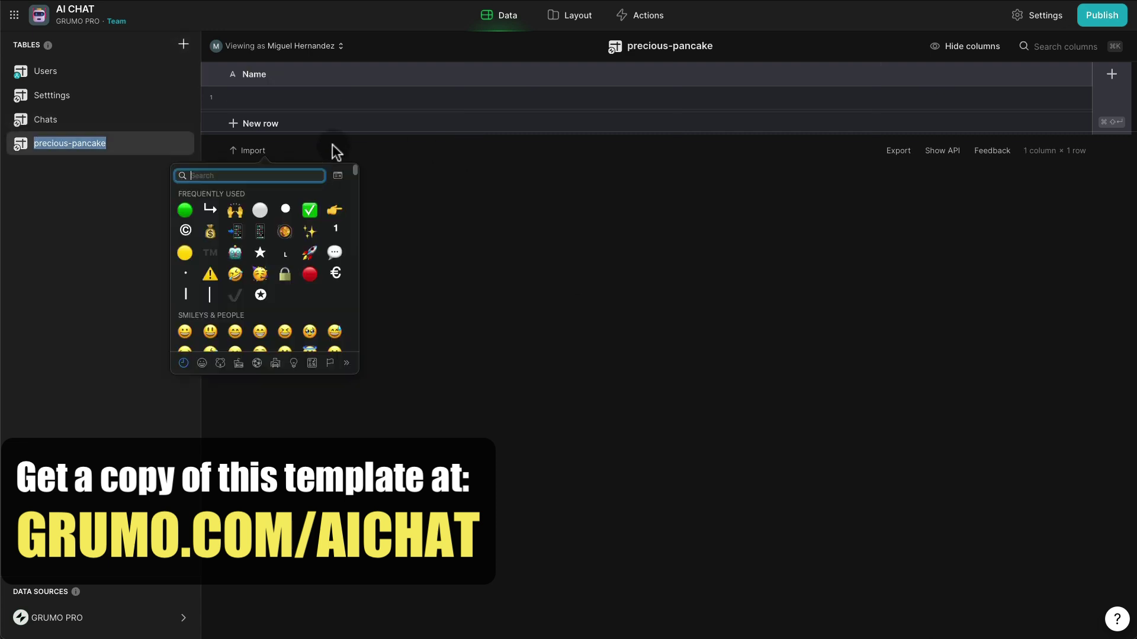
{"action": "left_click", "coordinate": [210, 210]}
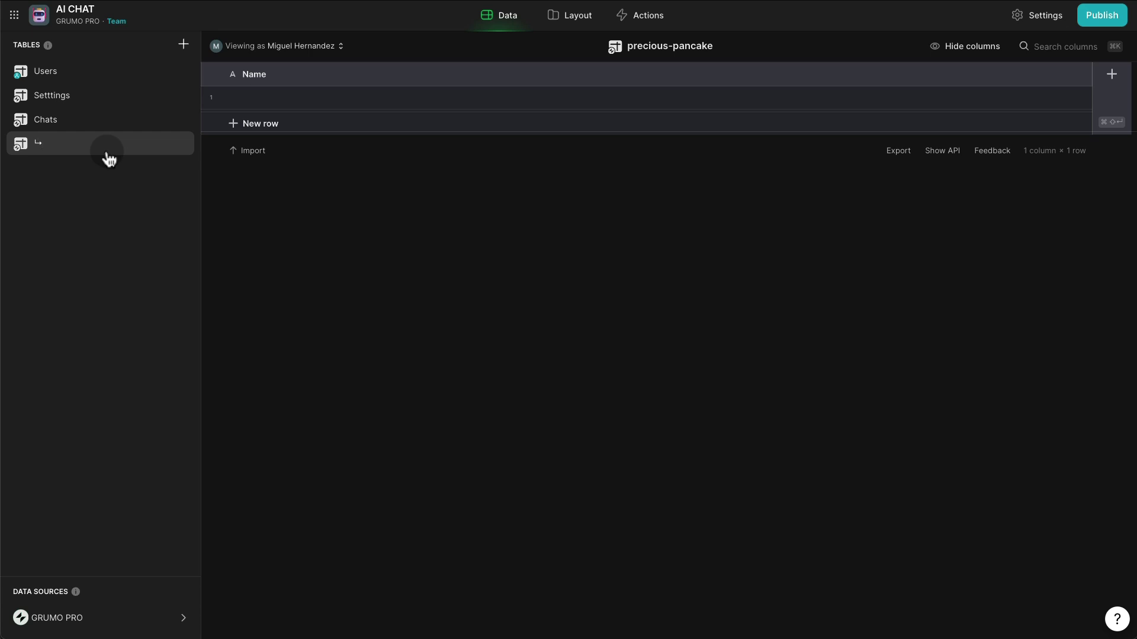
{"action": "type", "text": "Messages"}
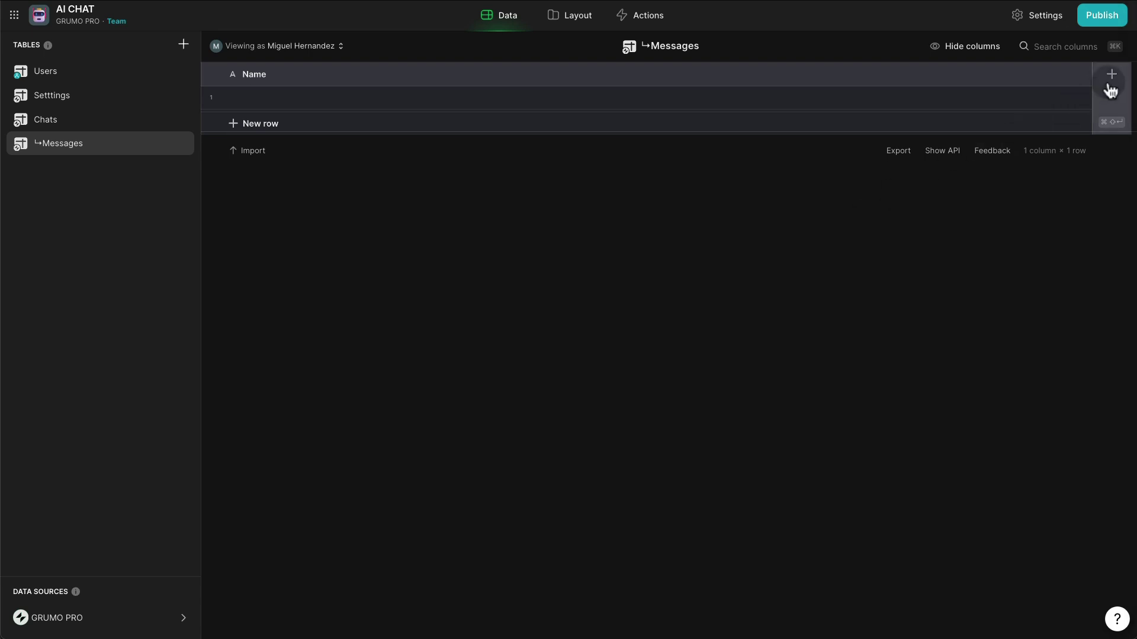
Rename the Name column of the Messages table to "Timestamp" and set its type to Date & Time.
{"action": "left_click", "coordinate": [1083, 75]}
{"action": "left_click", "coordinate": [1012, 100]}
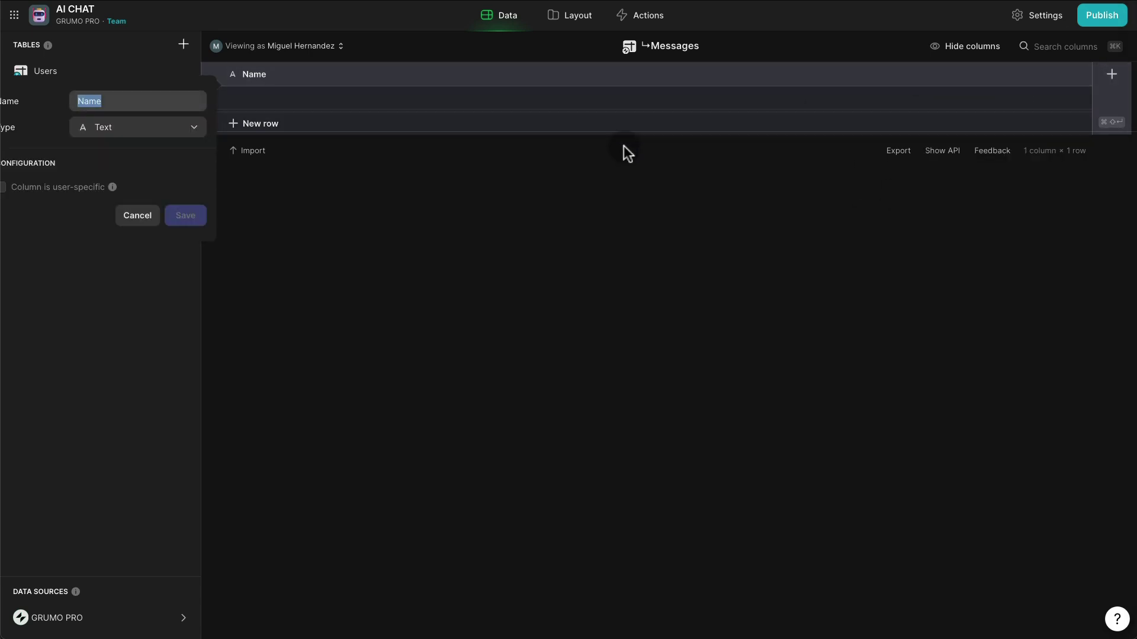
{"action": "type", "text": "Timestamp"}
{"action": "left_click", "coordinate": [112, 127]}
{"action": "type", "text": "date"}
{"action": "left_click", "coordinate": [127, 174]}
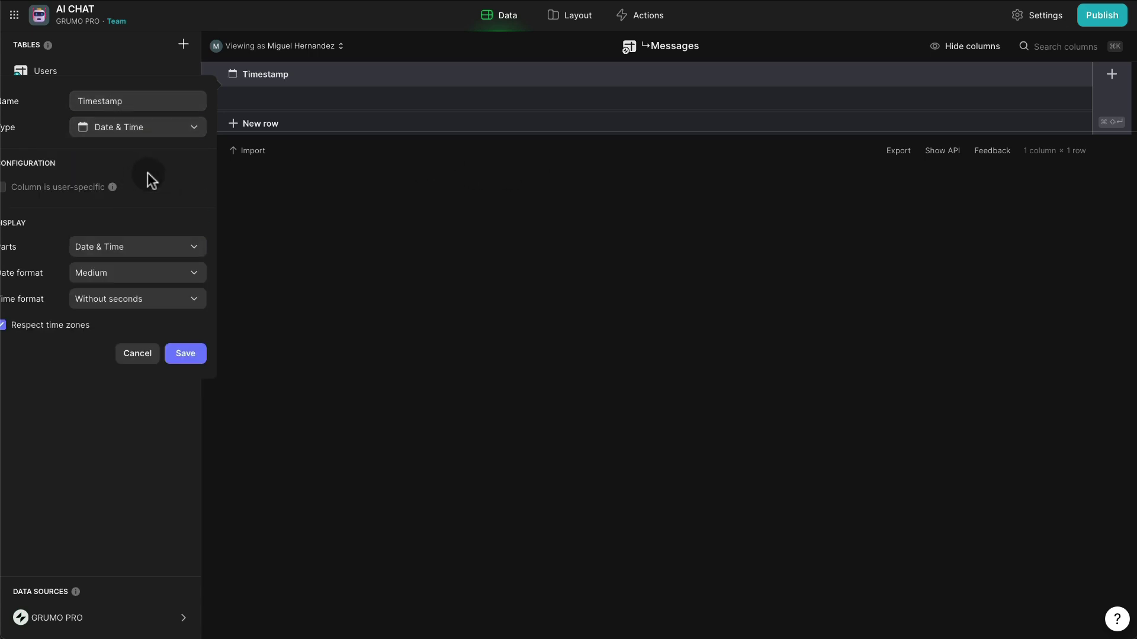
{"action": "left_click", "coordinate": [175, 354]}
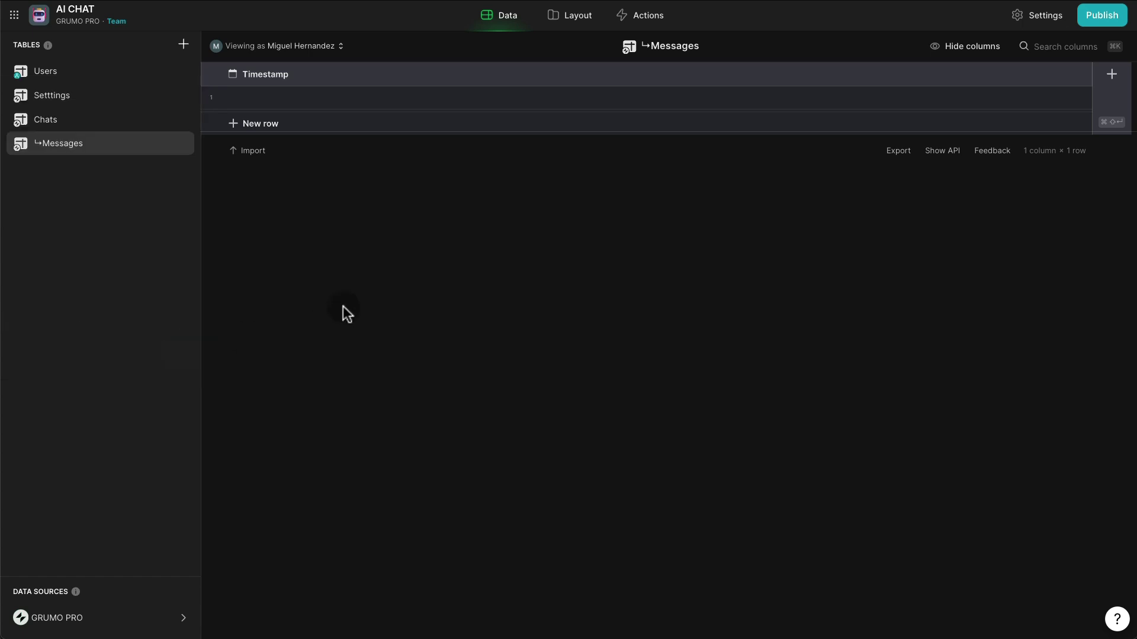
Add a Text column named "Session ID" to the Messages table.
{"action": "left_click", "coordinate": [1112, 77]}
{"action": "type", "text": "Sessoin"}
{"action": "key", "text": "ctrl+a"}
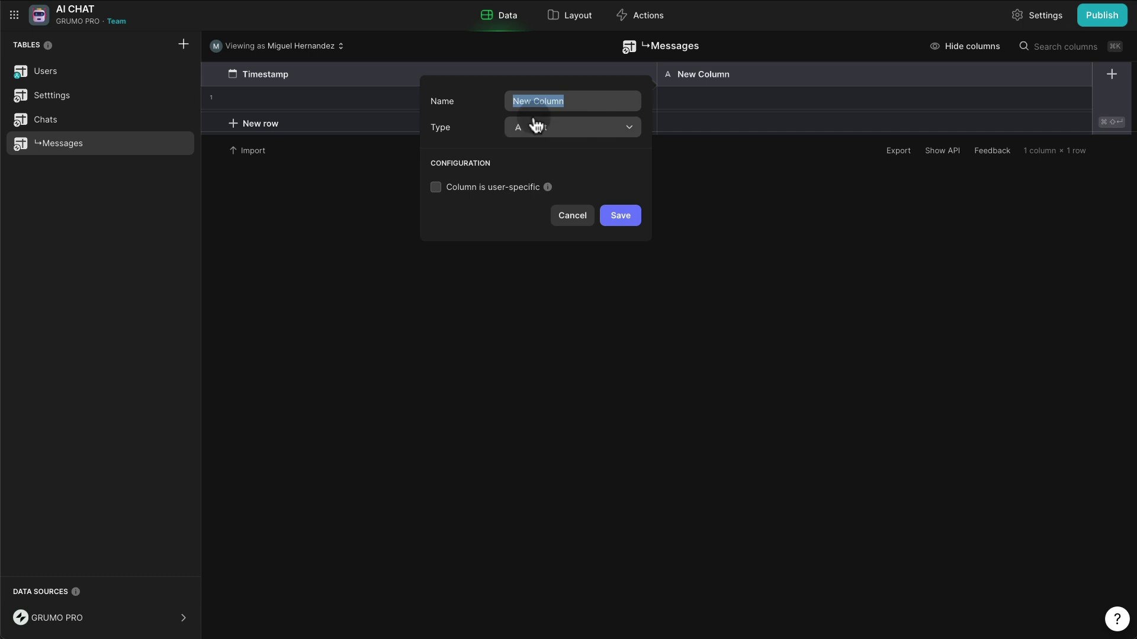
{"action": "type", "text": "Session"}
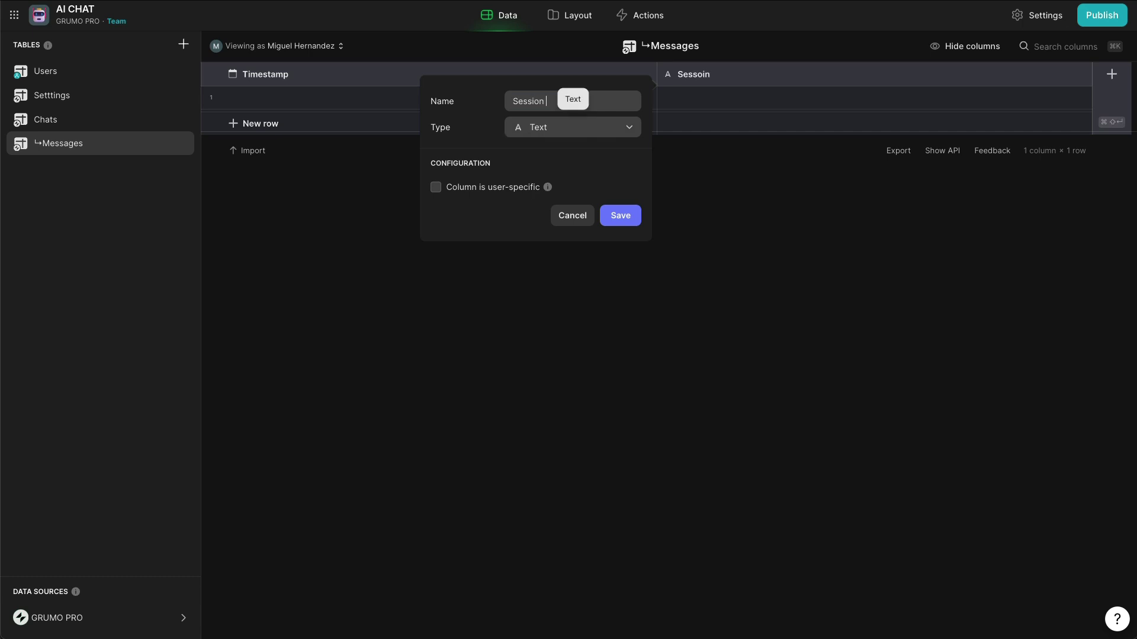
{"action": "type", "text": " ID"}
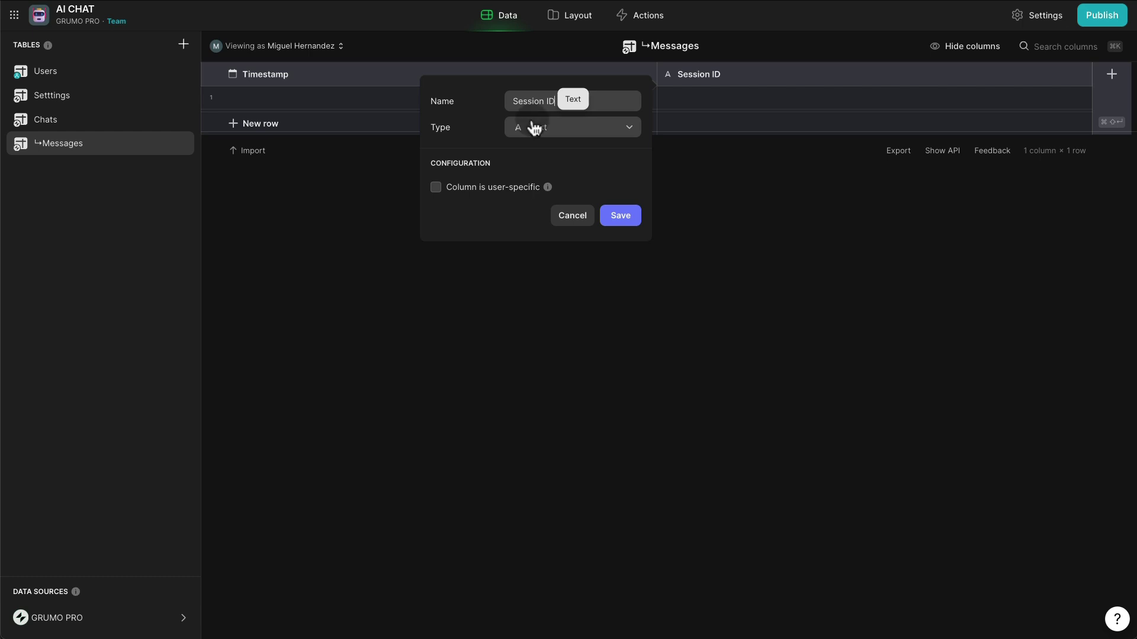
{"action": "left_click", "coordinate": [625, 217]}
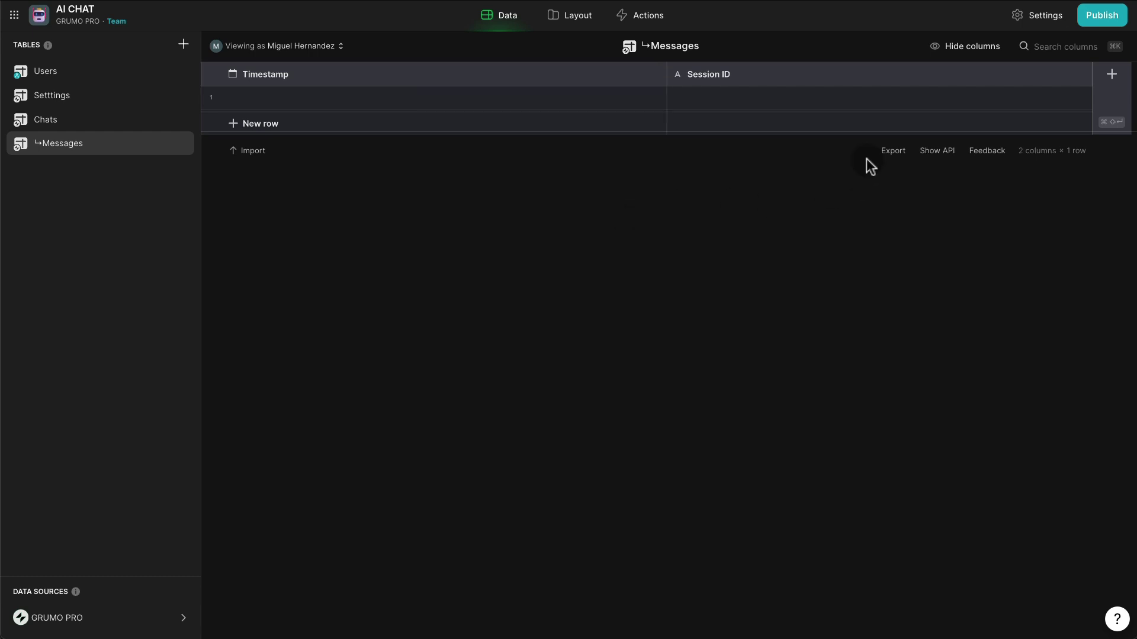
Add two Text columns named "Content" and "Result" to the Messages table.
{"action": "left_click", "coordinate": [1111, 75]}
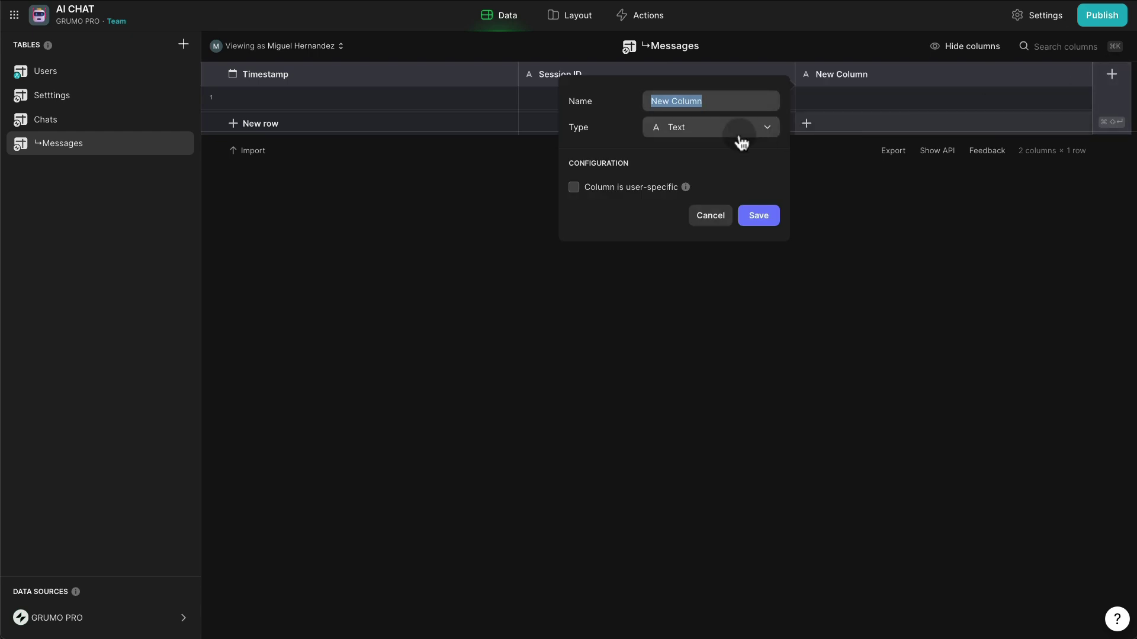
{"action": "type", "text": "Content"}
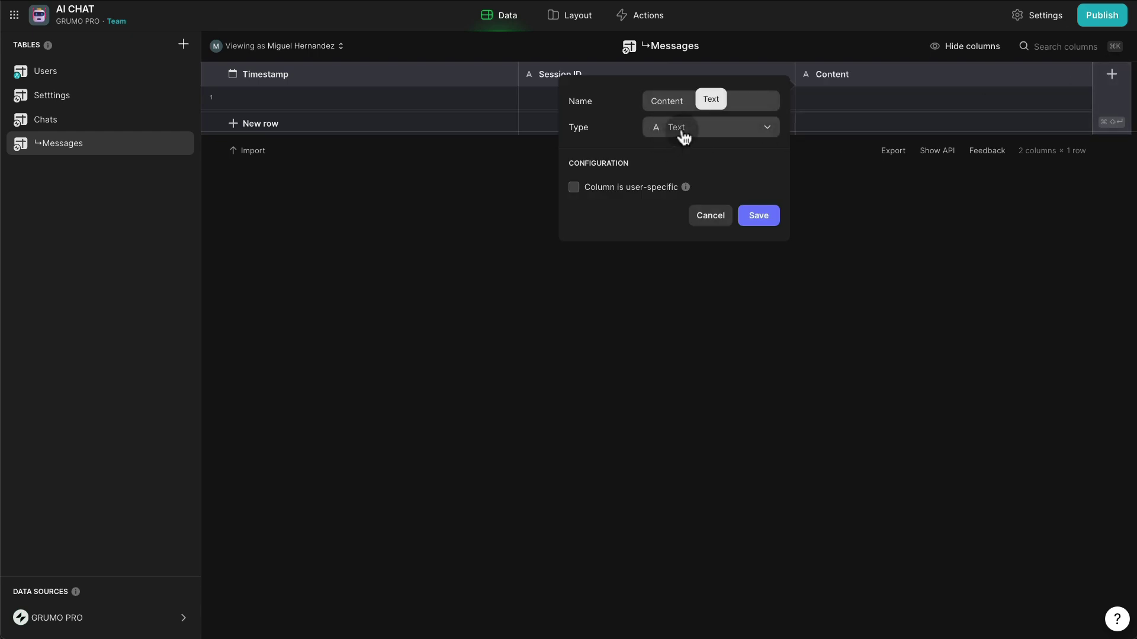
{"action": "left_click", "coordinate": [769, 220]}
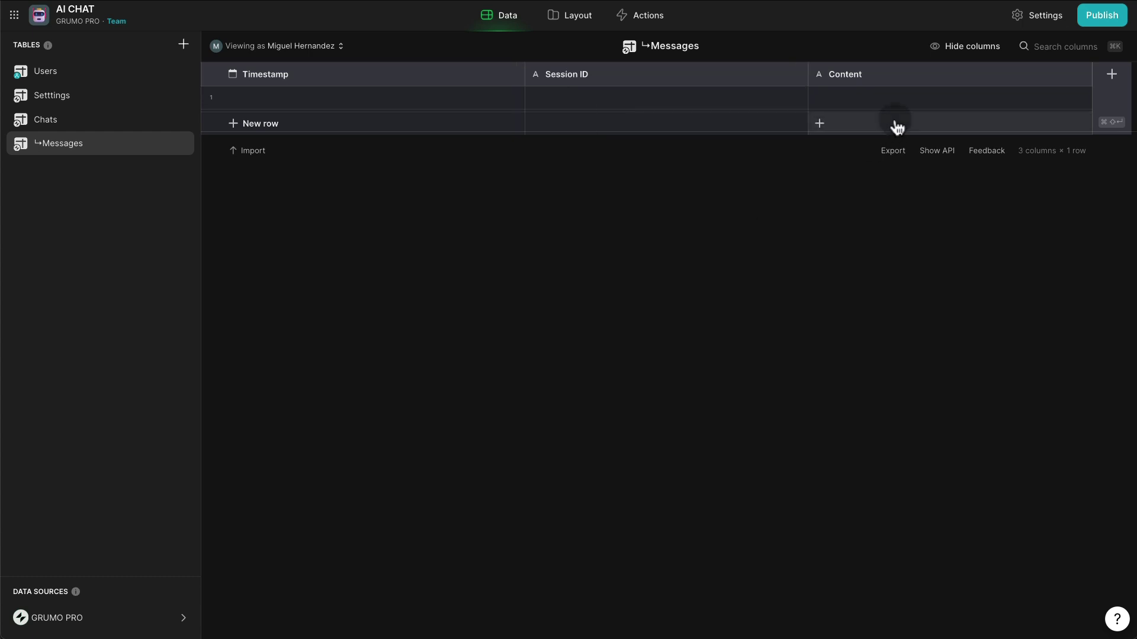
{"action": "left_click", "coordinate": [1112, 74]}
{"action": "type", "text": "Result"}
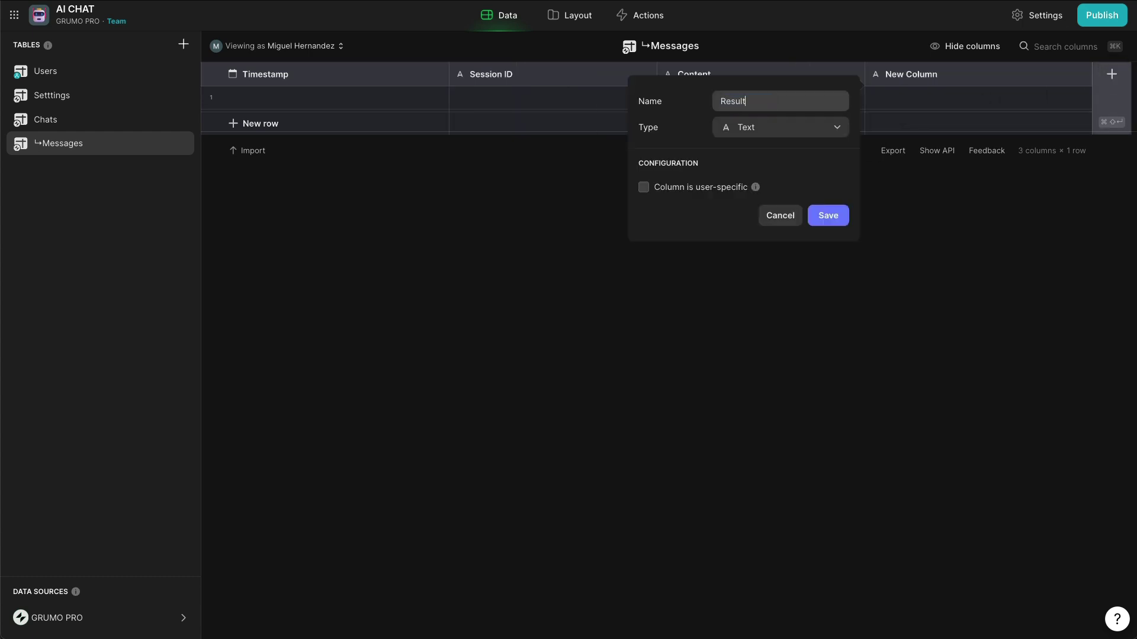
{"action": "left_click", "coordinate": [828, 214]}
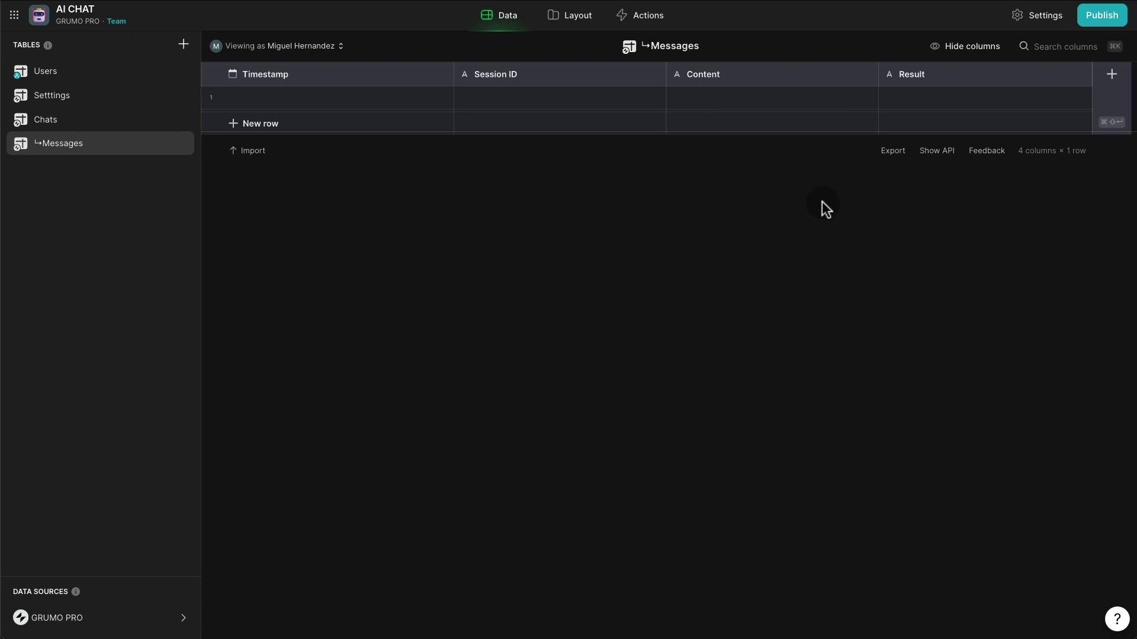
Add a Text column named "Role" to the Messages table.
{"action": "left_click", "coordinate": [1112, 75]}
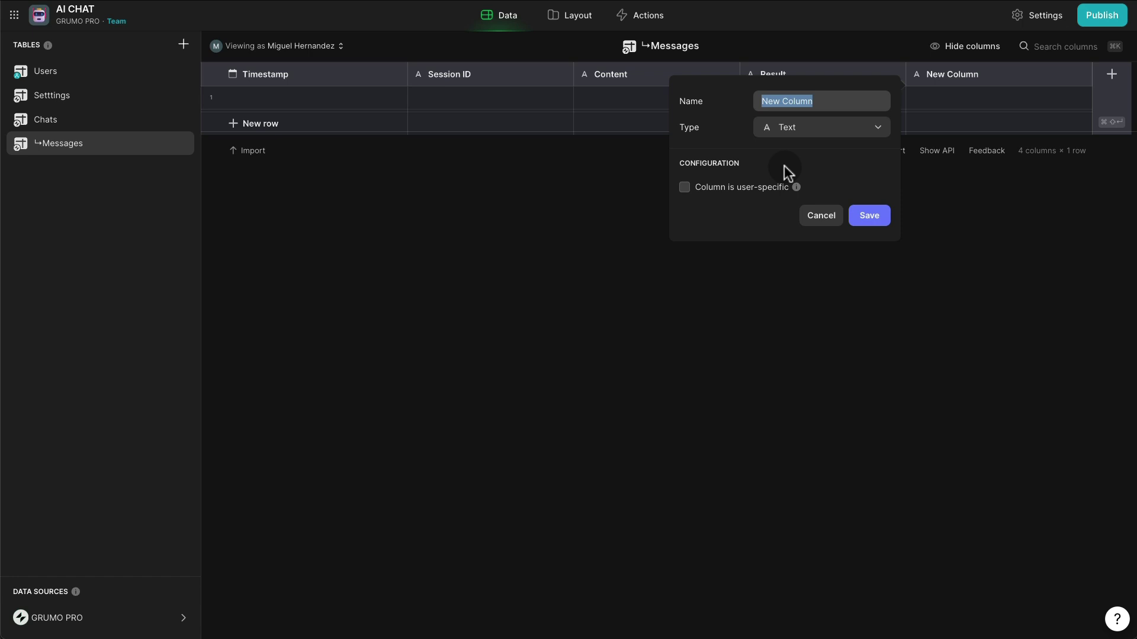
{"action": "type", "text": "Role"}
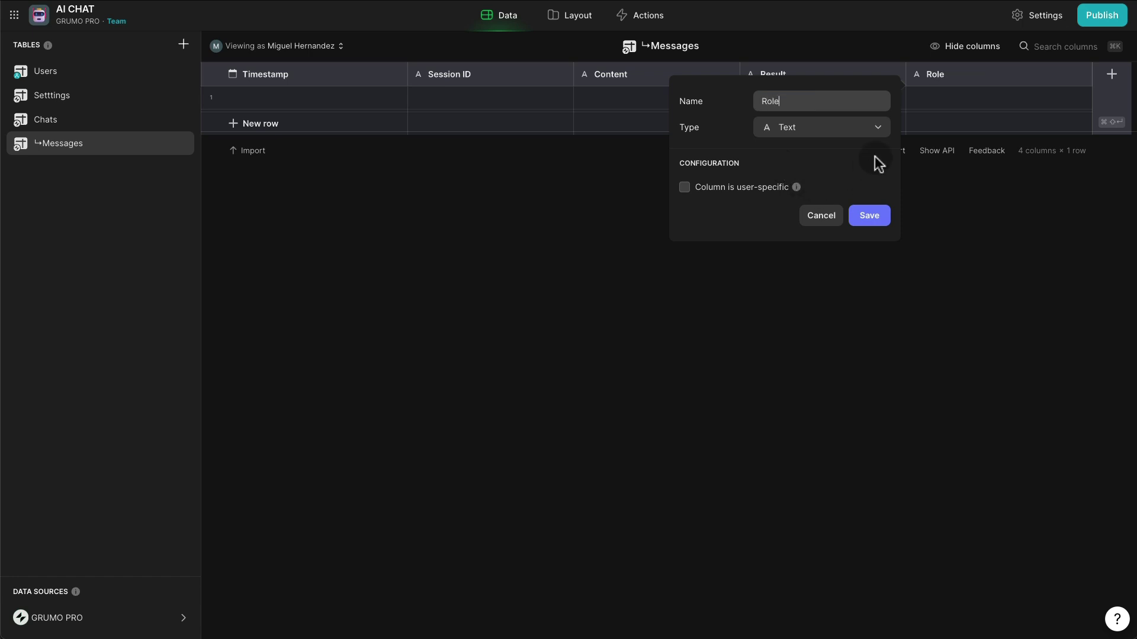
{"action": "left_click", "coordinate": [874, 220]}
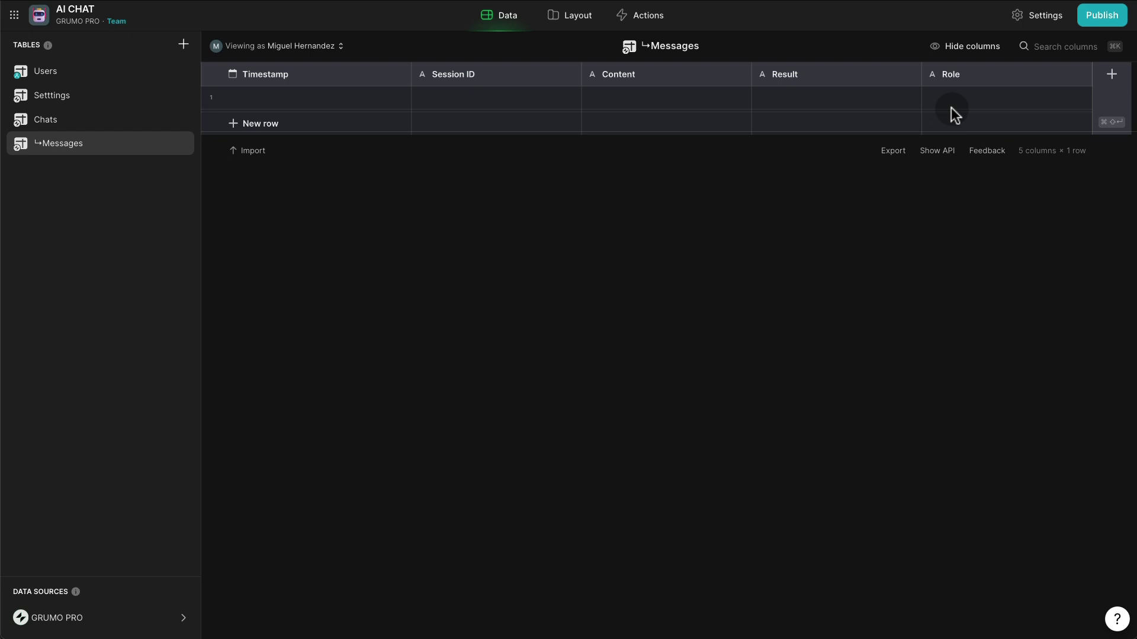
Add a column named "Email" of type Email to the Messages table.
{"action": "left_click", "coordinate": [1112, 74]}
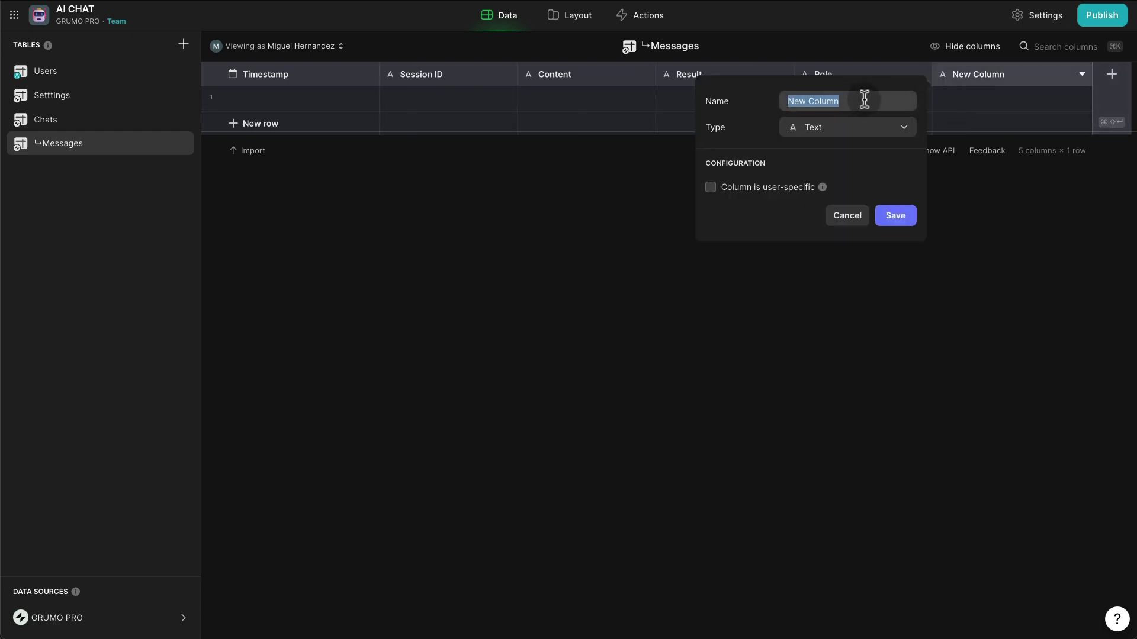
{"action": "type", "text": "Email"}
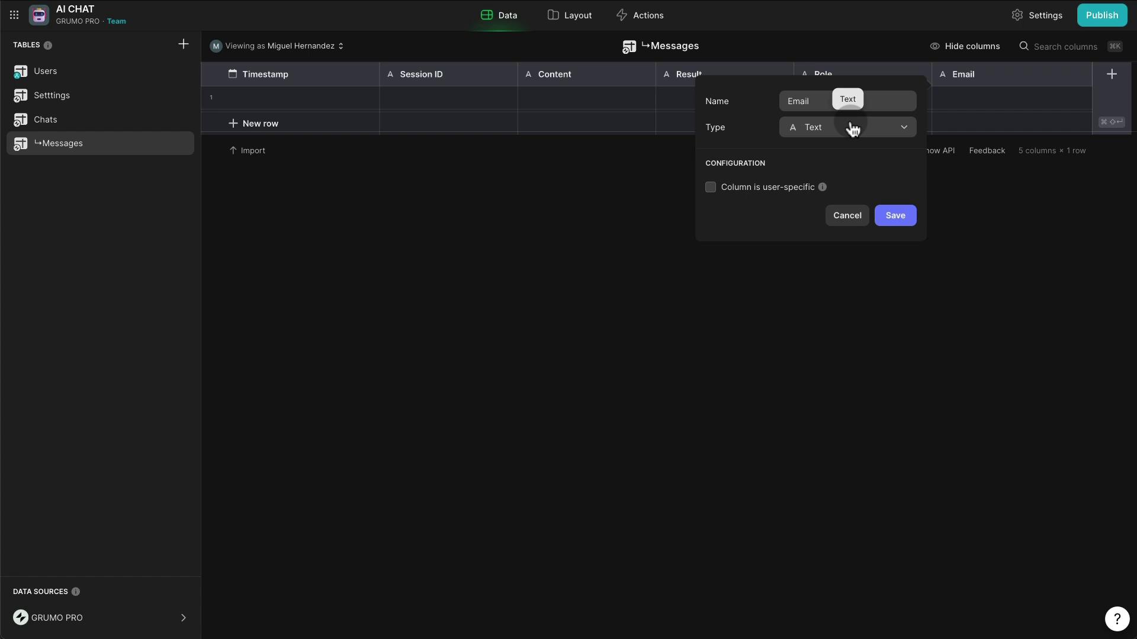
{"action": "left_click", "coordinate": [853, 128]}
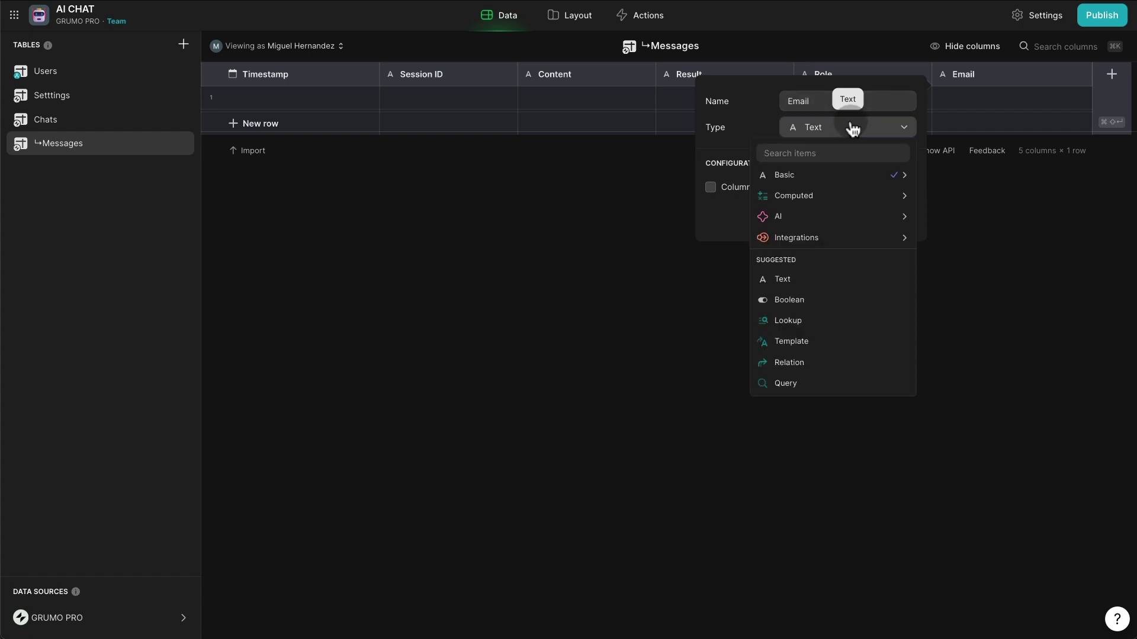
{"action": "type", "text": "email"}
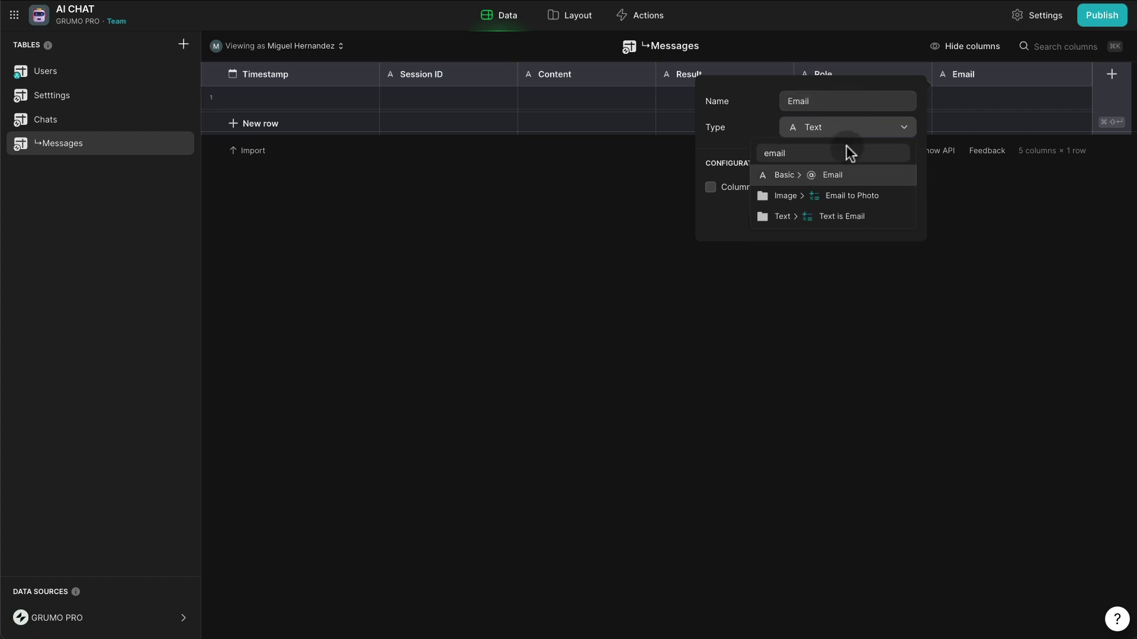
{"action": "left_click", "coordinate": [840, 173]}
{"action": "left_click", "coordinate": [903, 217]}
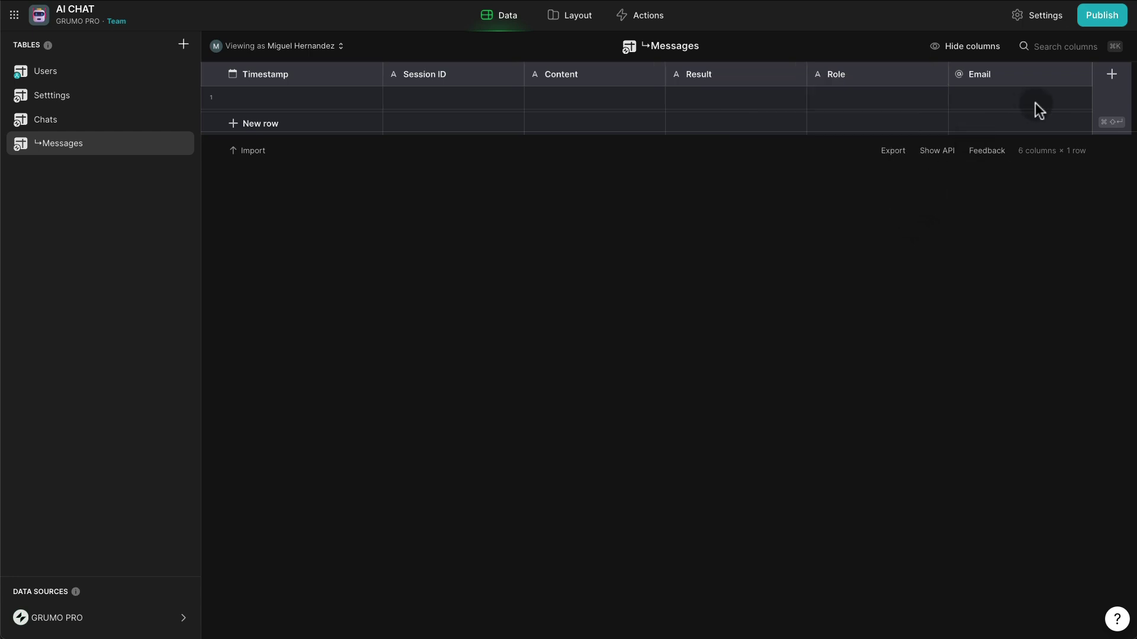
Add a column named "Receiver ID" of type Email to the Messages table.
{"action": "left_click", "coordinate": [1111, 74]}
{"action": "type", "text": "Receiver ID"}
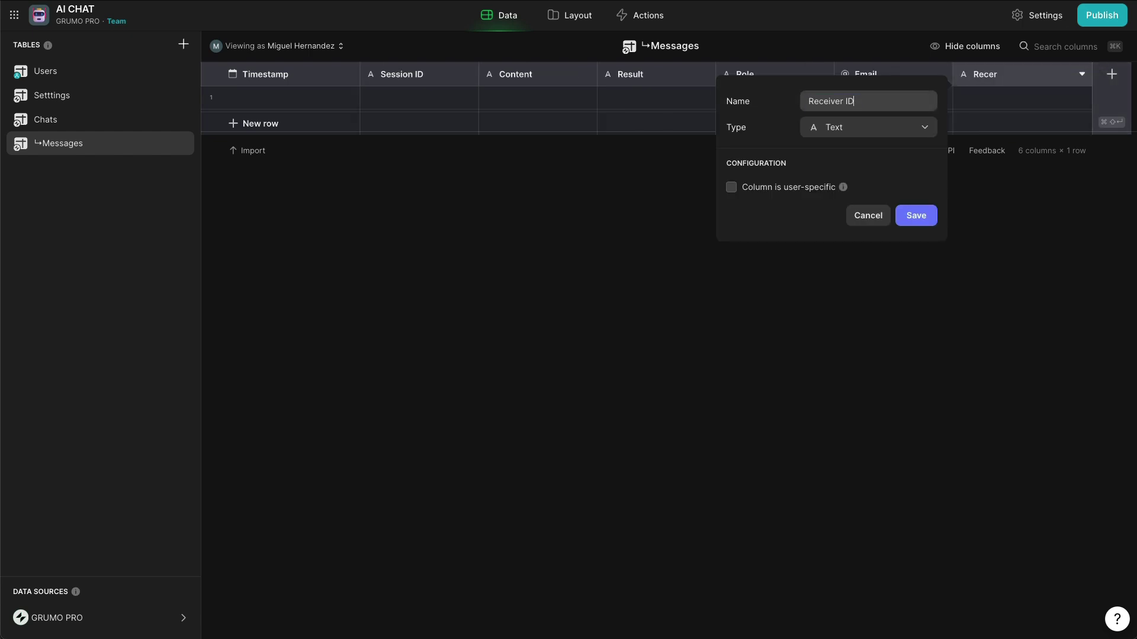
{"action": "left_click", "coordinate": [866, 129]}
{"action": "type", "text": "email"}
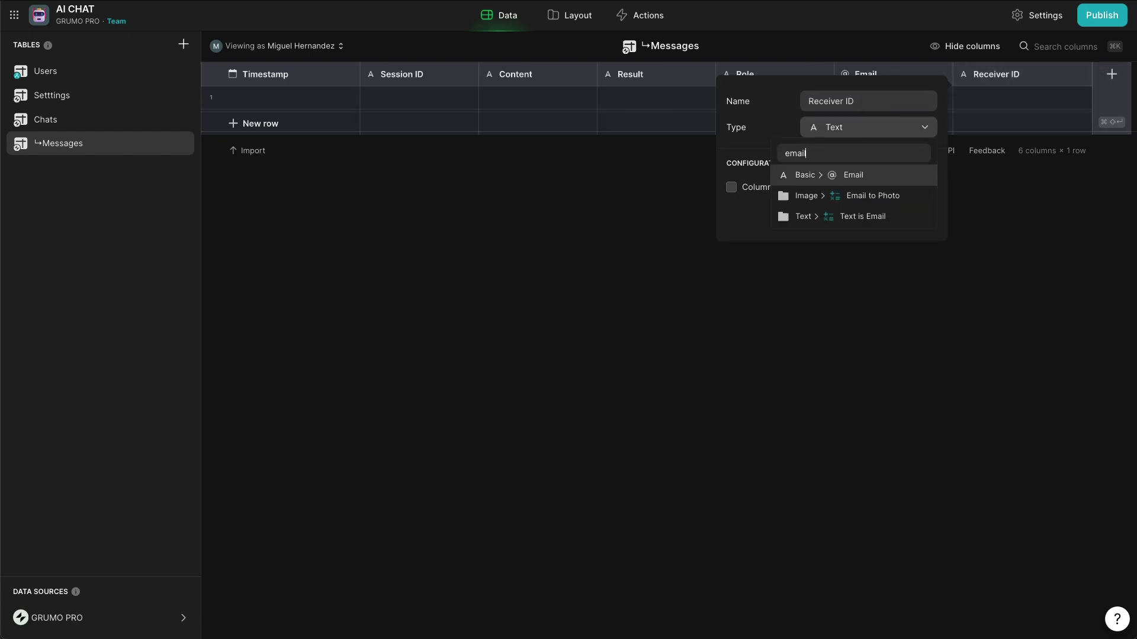
{"action": "left_click", "coordinate": [868, 174]}
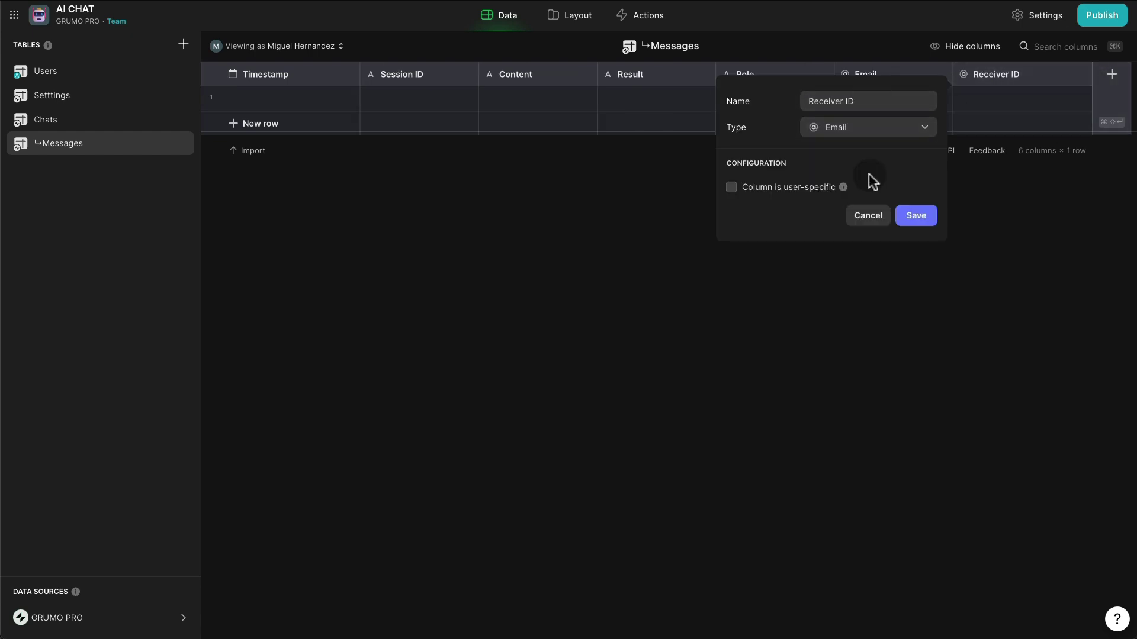
{"action": "left_click", "coordinate": [915, 217]}
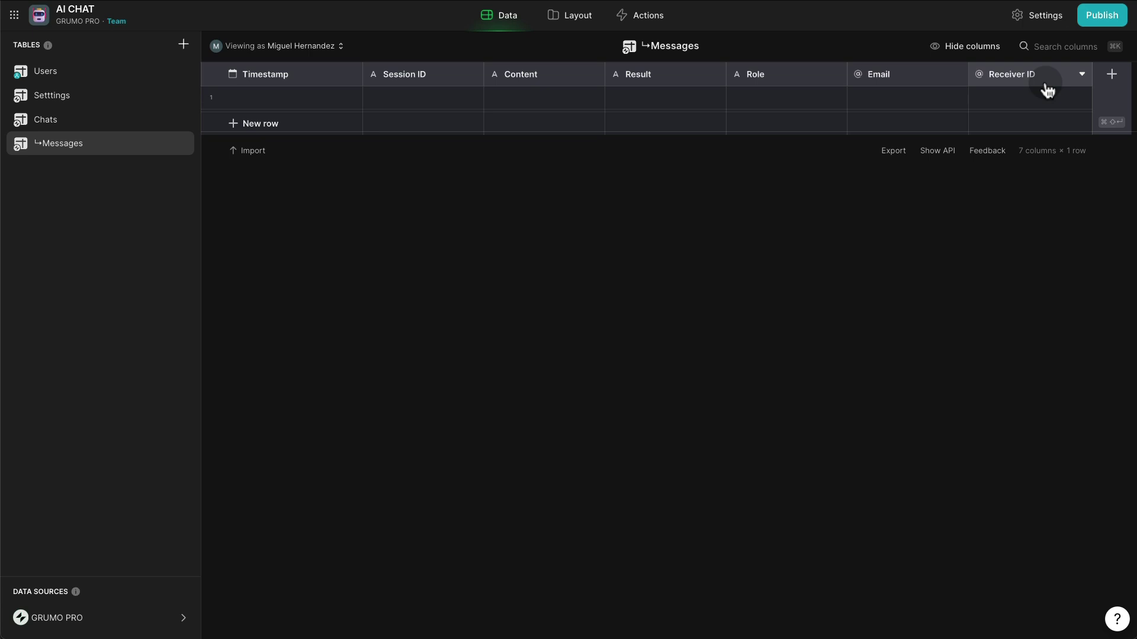
{"action": "left_click", "coordinate": [1082, 75]}
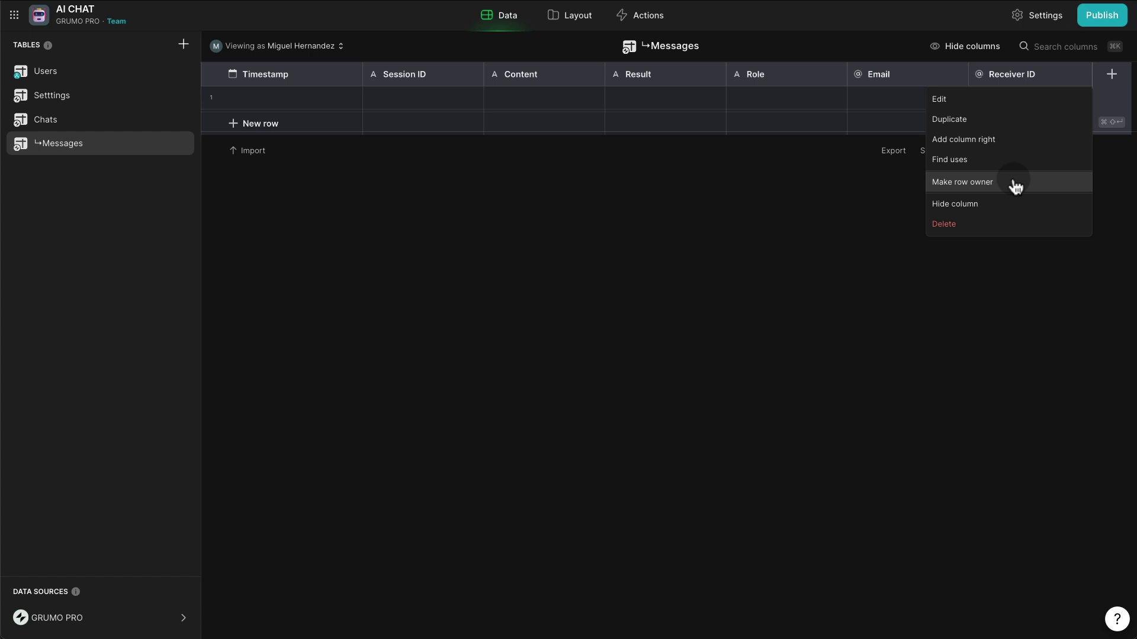
{"action": "left_click", "coordinate": [549, 176]}
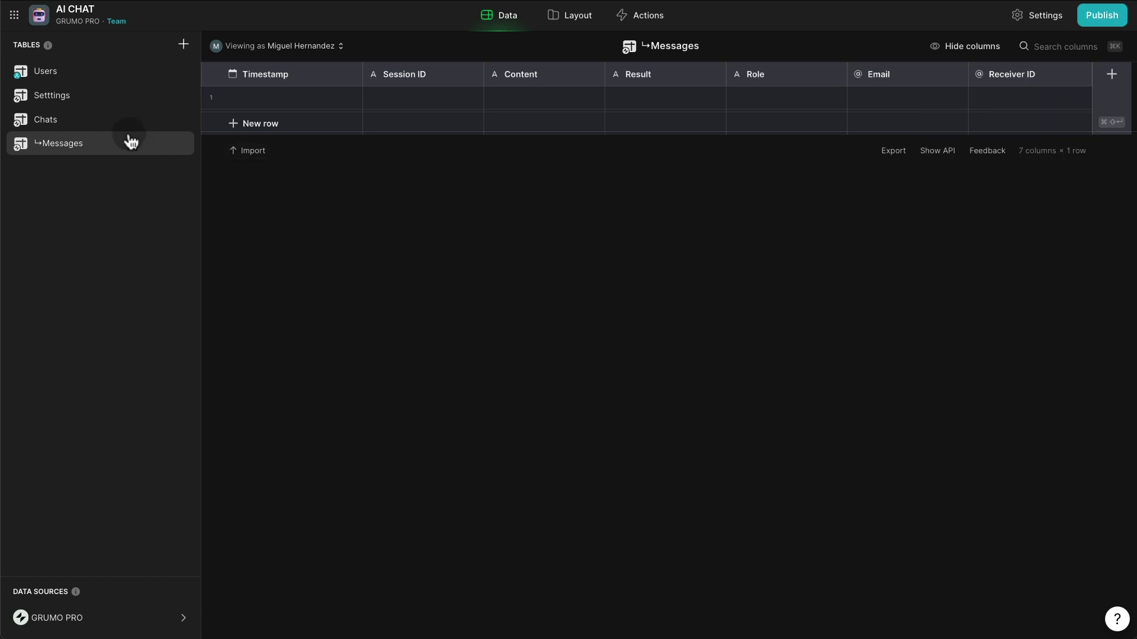
Add a column named "Messages REL" to the Chats table and set its type to Relation.
{"action": "left_click", "coordinate": [69, 122]}
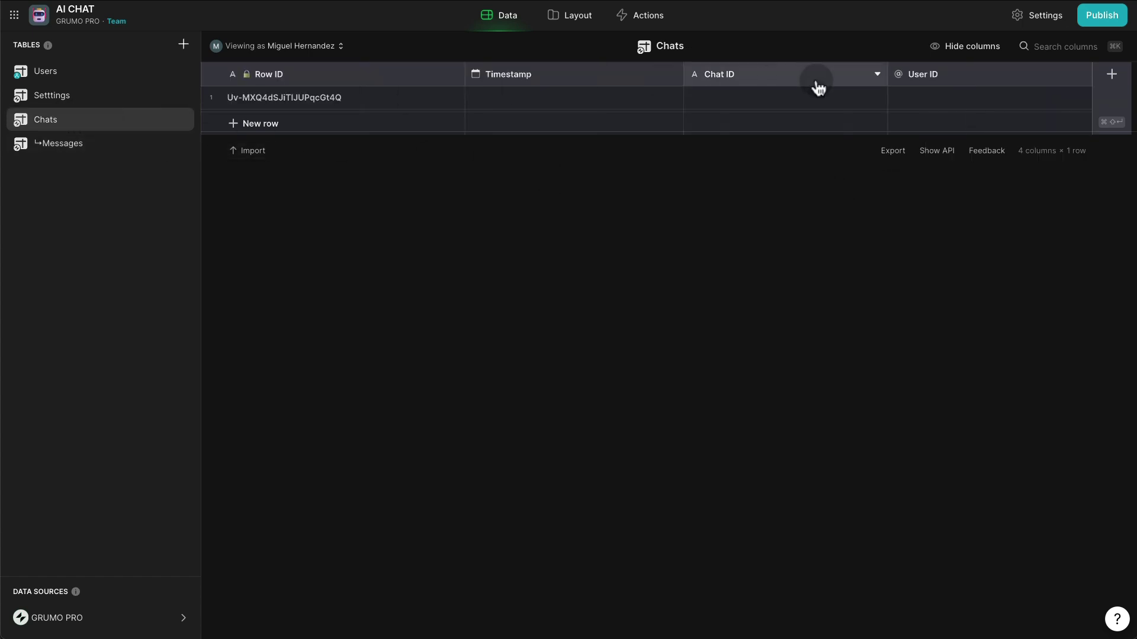
{"action": "left_click", "coordinate": [1117, 82]}
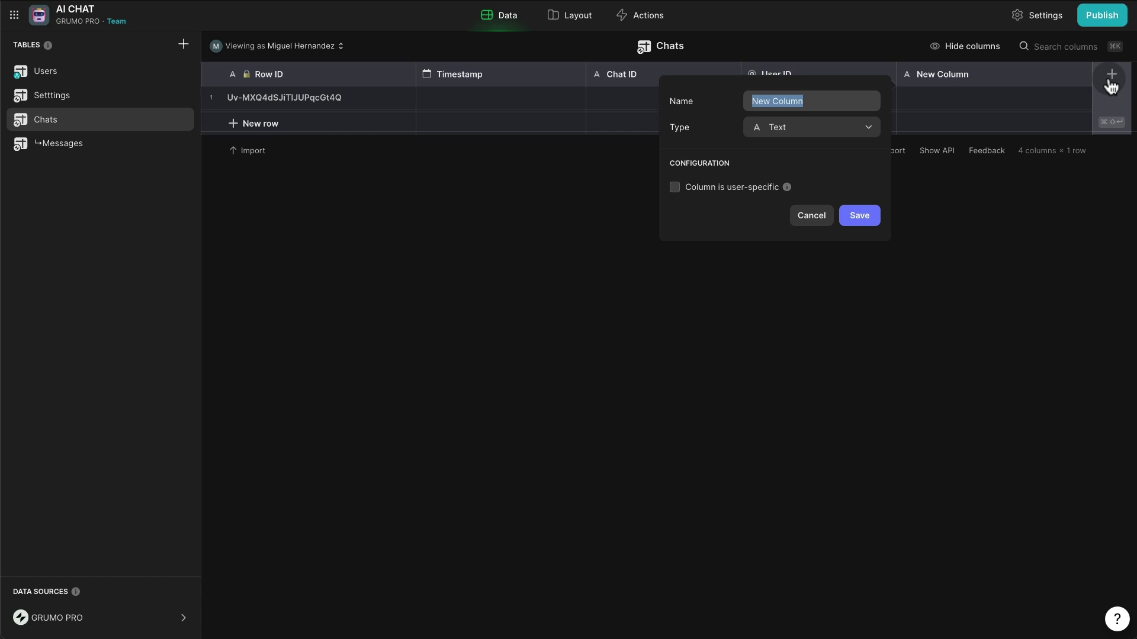
{"action": "type", "text": "Messages REL"}
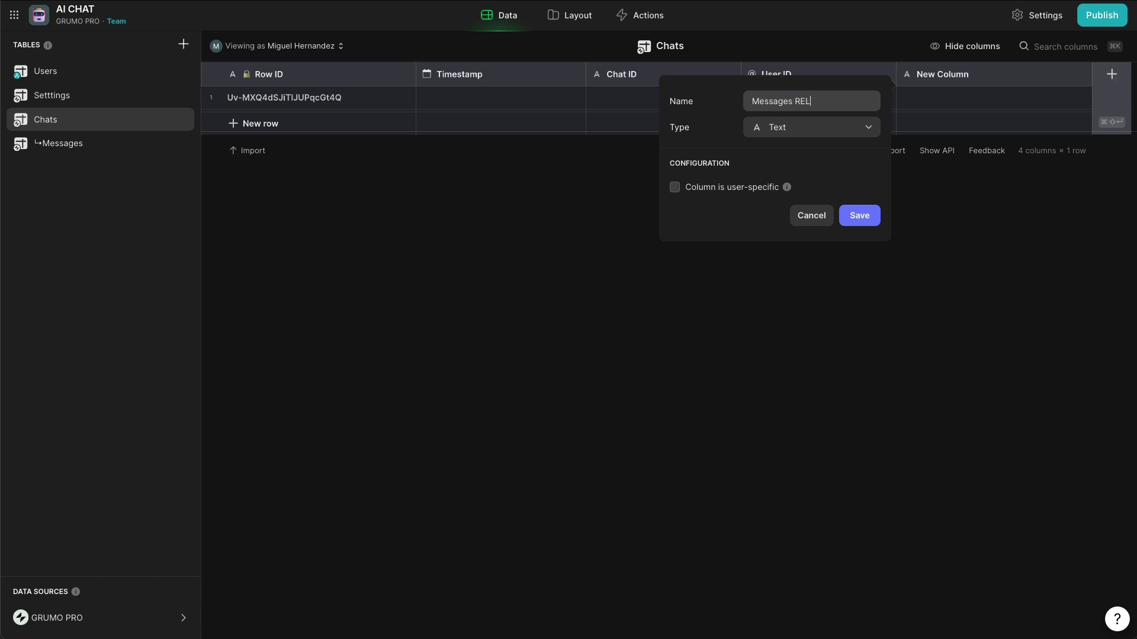
{"action": "left_click", "coordinate": [785, 130]}
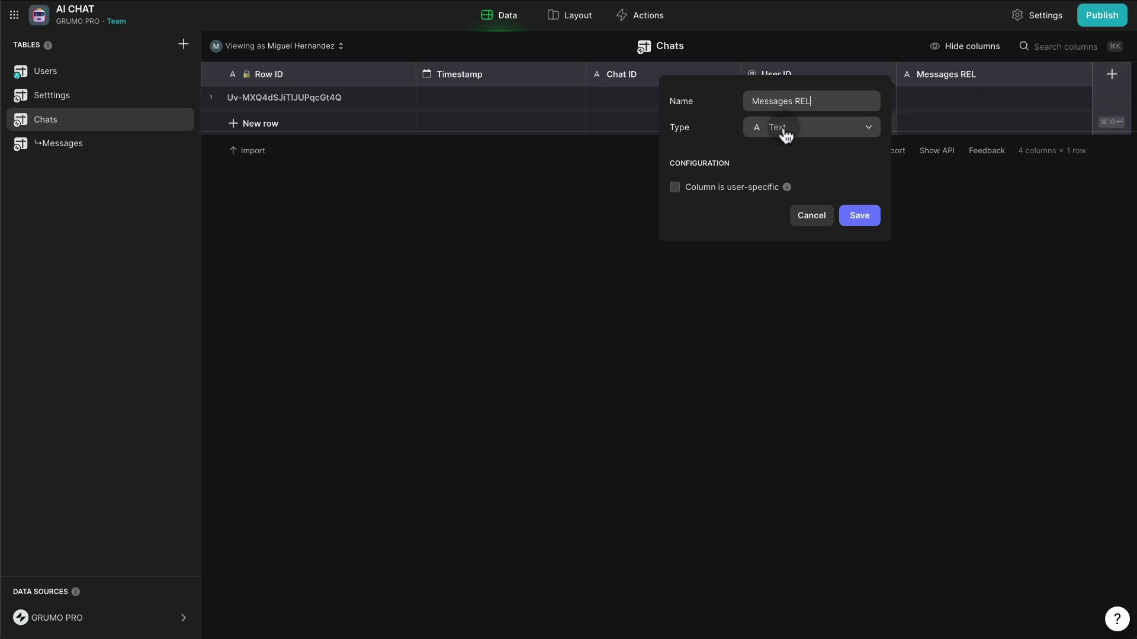
{"action": "left_click", "coordinate": [784, 134]}
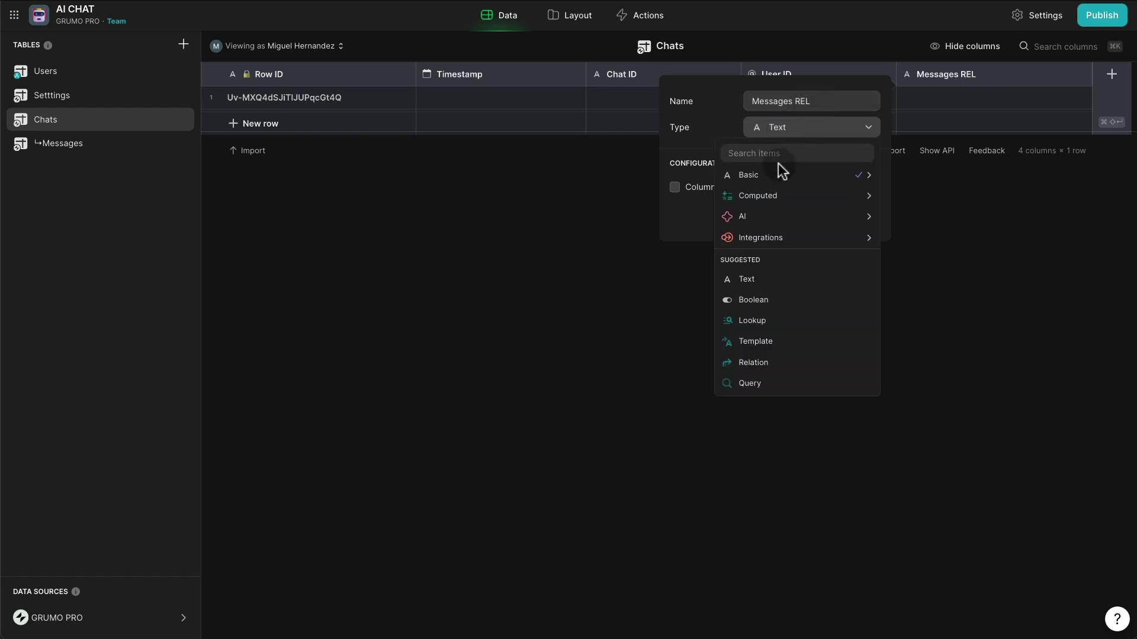
{"action": "type", "text": "rel"}
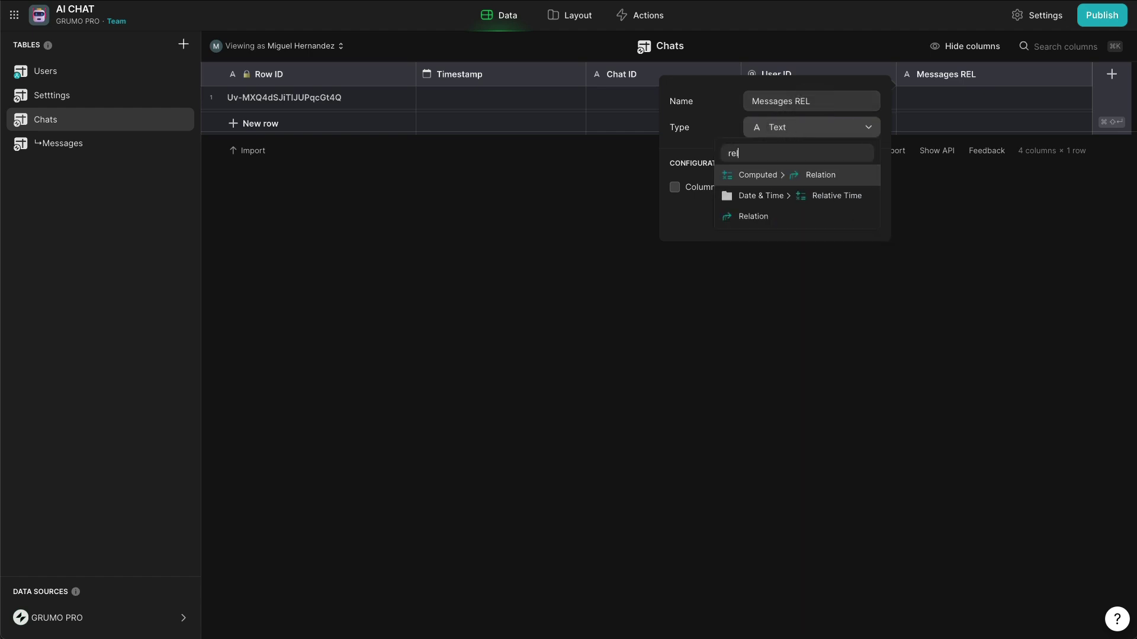
{"action": "left_click", "coordinate": [821, 177]}
Relate Chat ID to Session ID in the Messages table with multiple matches allowed, and save the Messages REL column.
{"action": "left_click", "coordinate": [795, 203]}
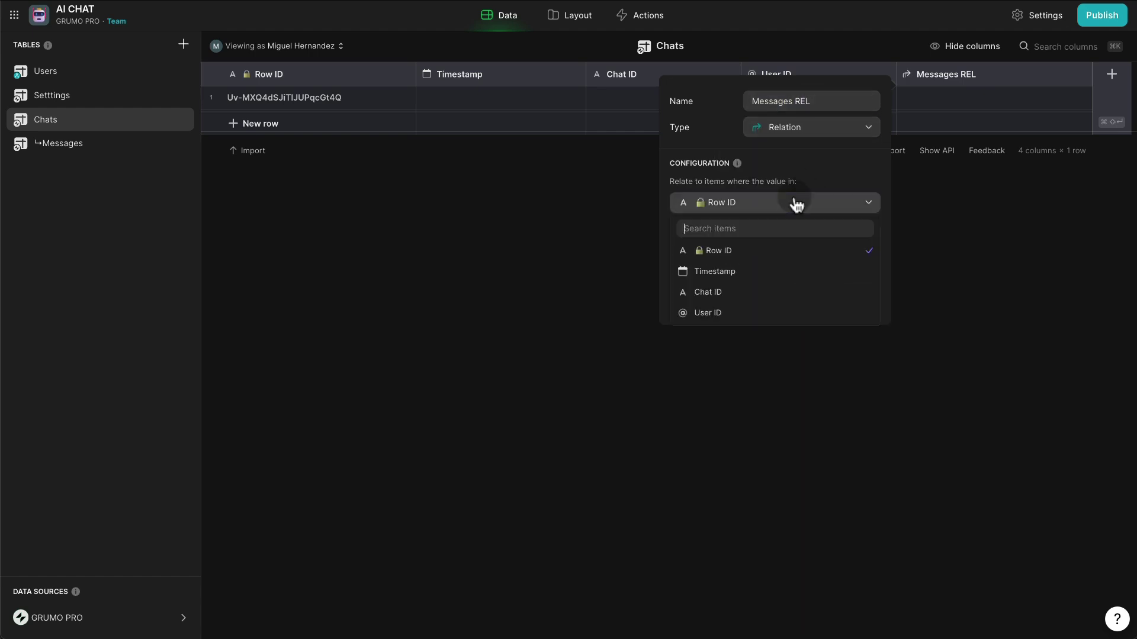
{"action": "left_click", "coordinate": [753, 290]}
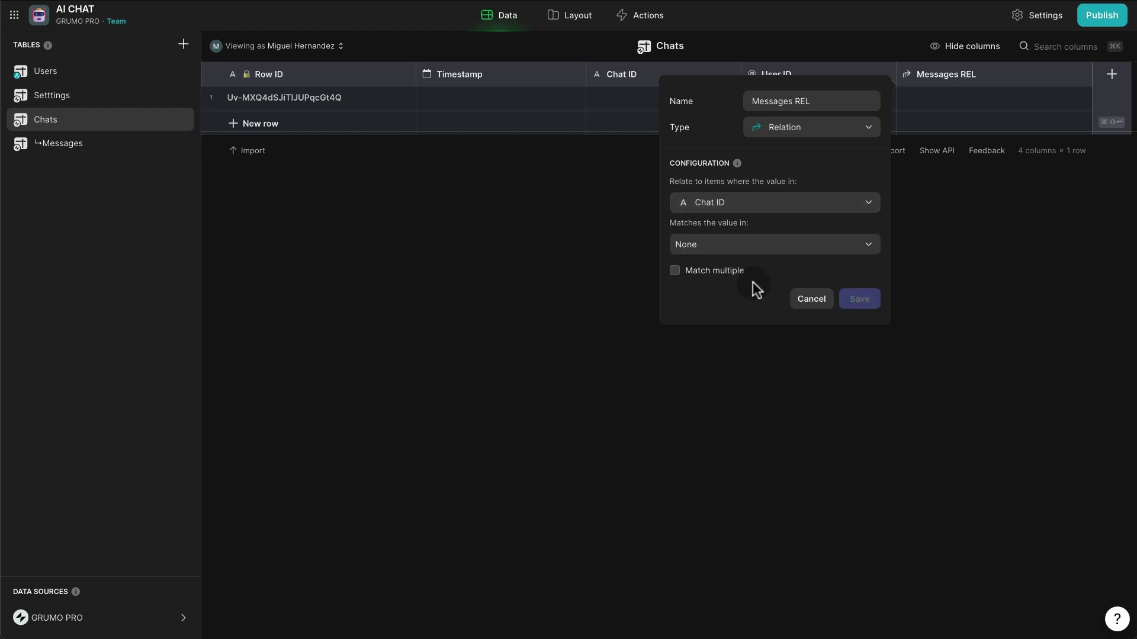
{"action": "left_click", "coordinate": [795, 251]}
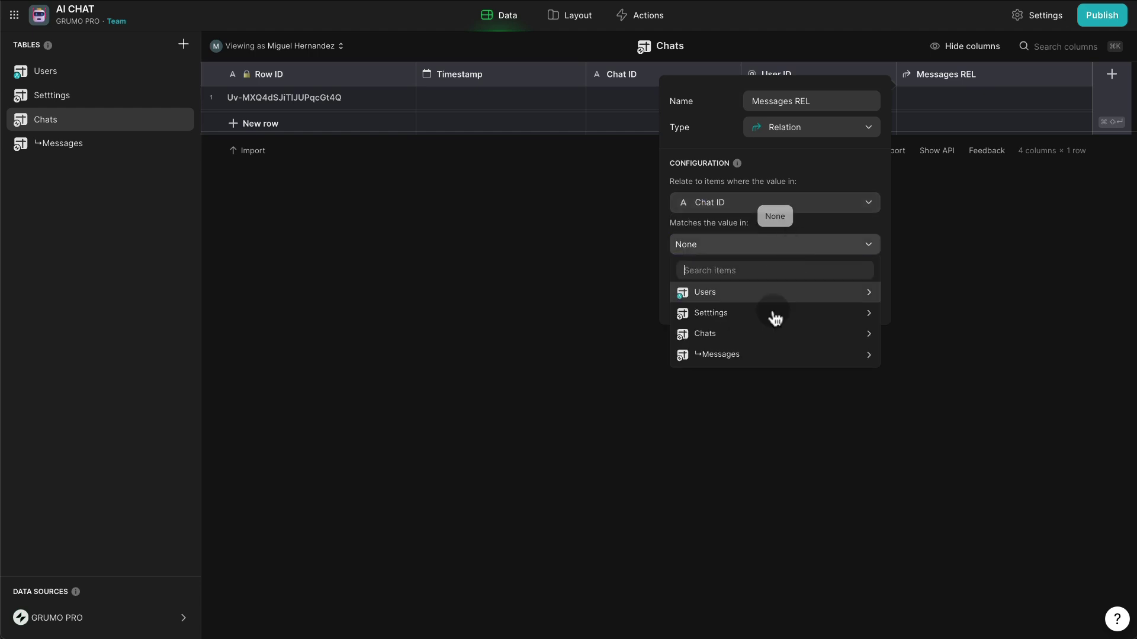
{"action": "mouse_move", "coordinate": [761, 354]}
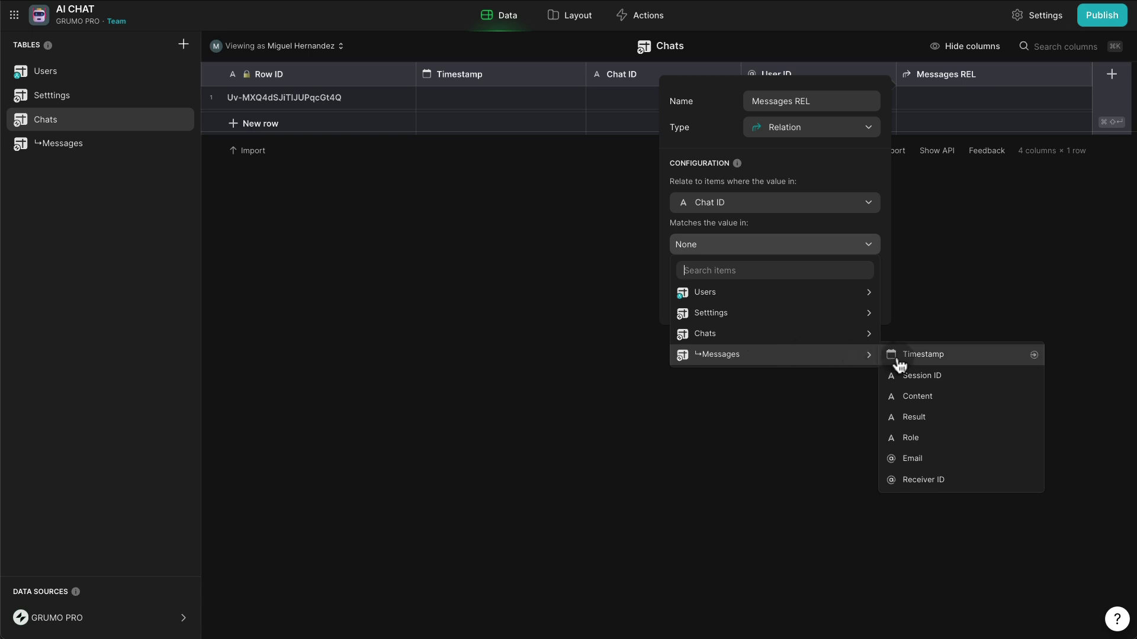
{"action": "left_click", "coordinate": [939, 379]}
{"action": "left_click", "coordinate": [706, 273]}
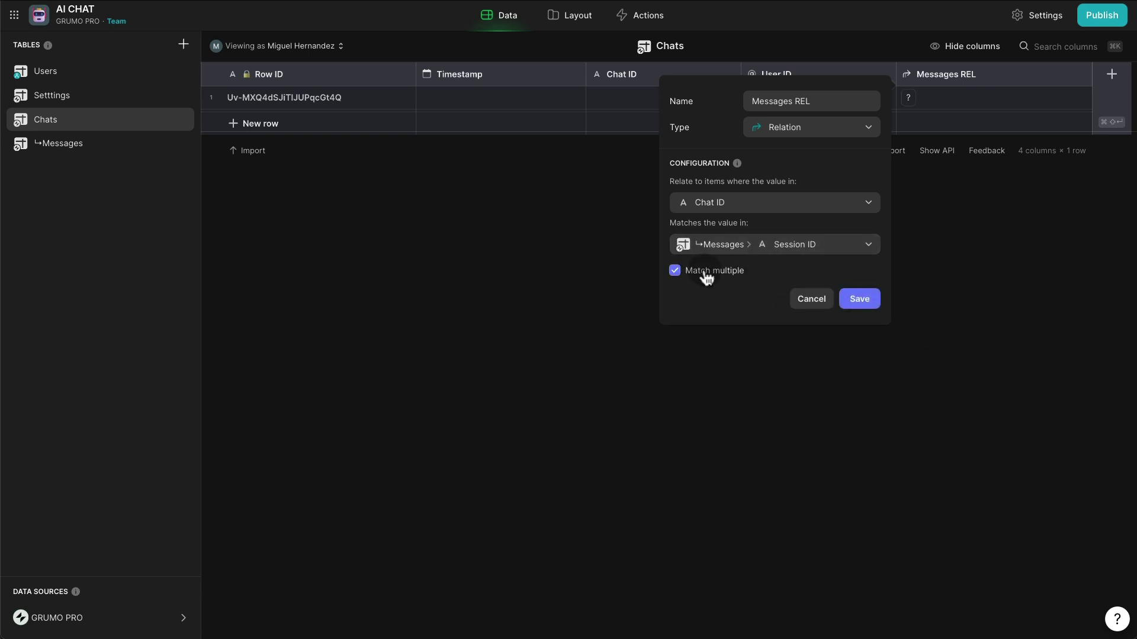
{"action": "left_click", "coordinate": [859, 296]}
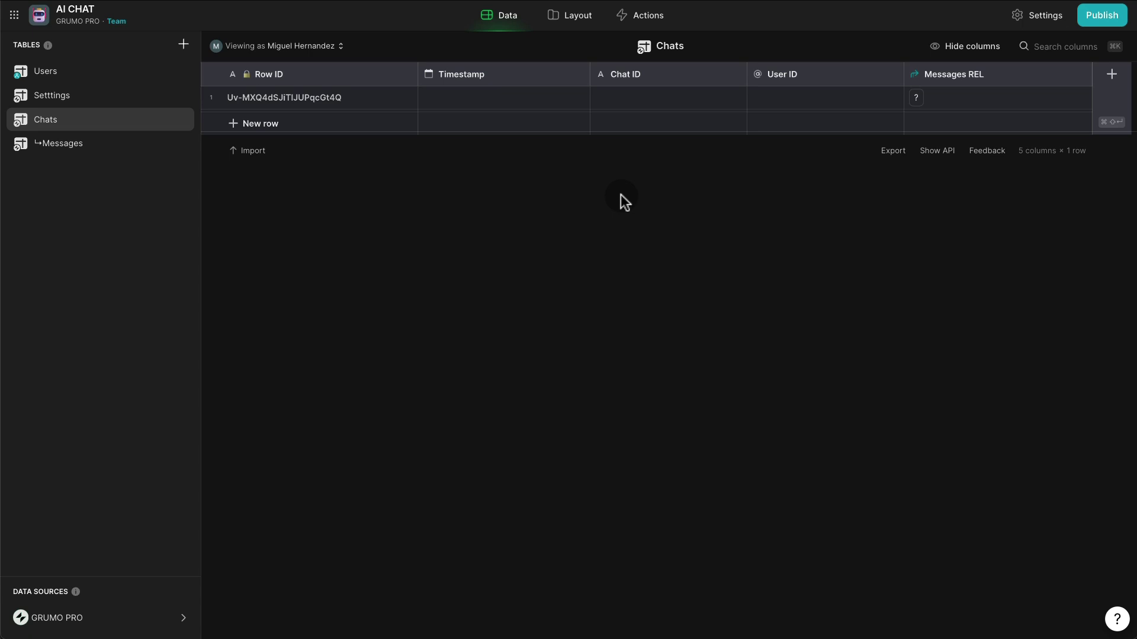
Delete the Items and Categories screens from the app layout's navigation.
{"action": "left_click", "coordinate": [583, 30]}
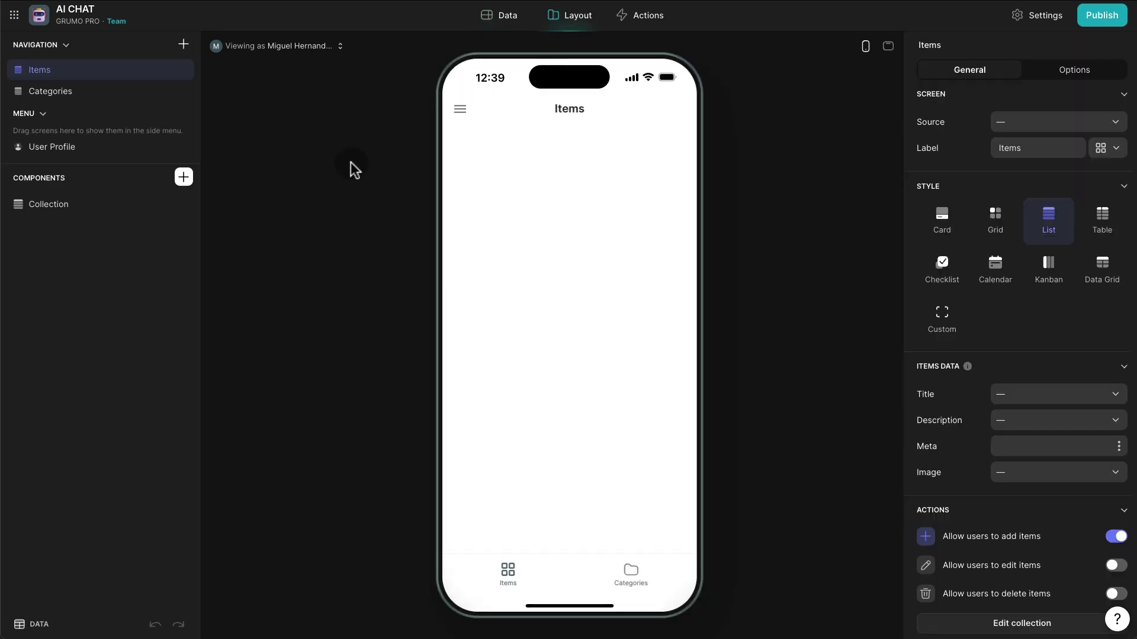
{"action": "right_click", "coordinate": [89, 71]}
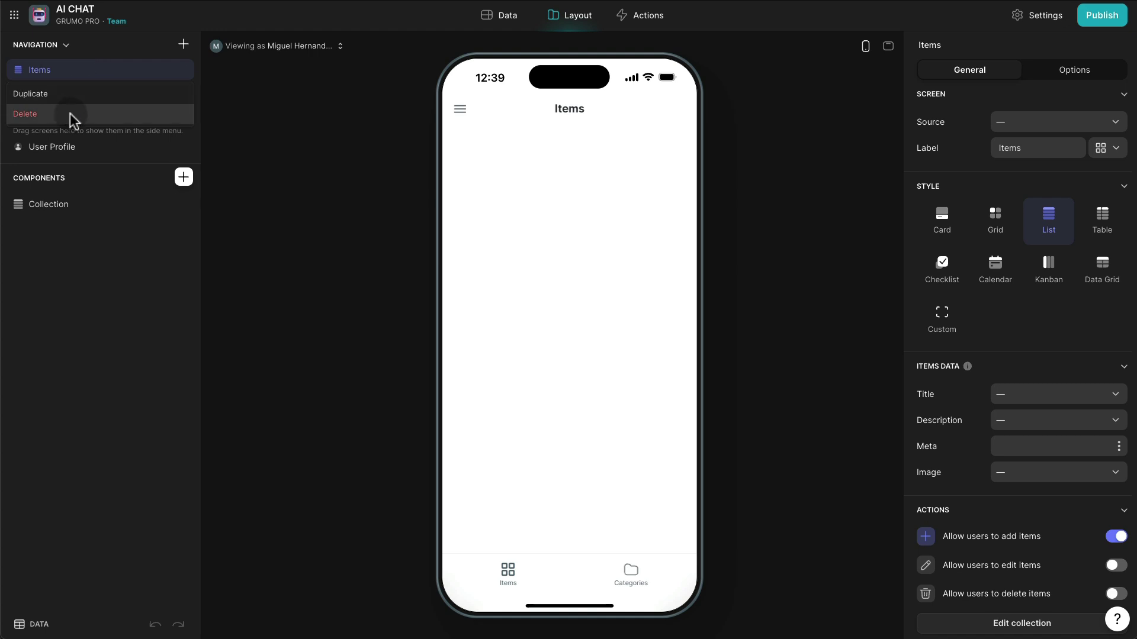
{"action": "left_click", "coordinate": [70, 113]}
{"action": "right_click", "coordinate": [102, 80]}
{"action": "left_click", "coordinate": [76, 112]}
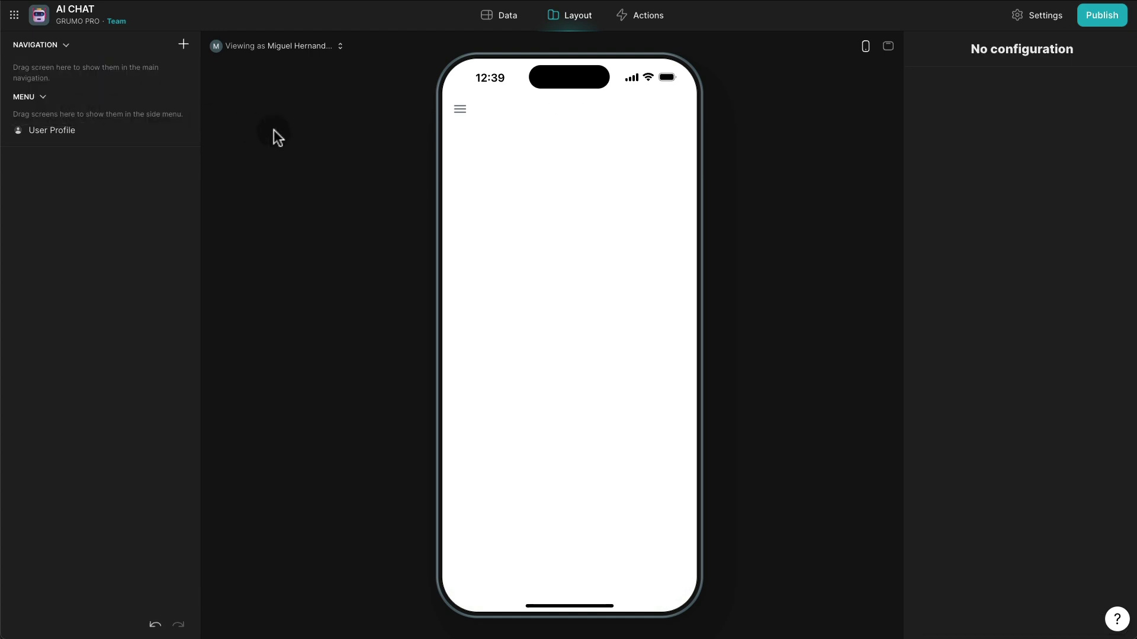
Add a navigation screen based on the Chats table and set its collection to the List style.
{"action": "left_click", "coordinate": [188, 52]}
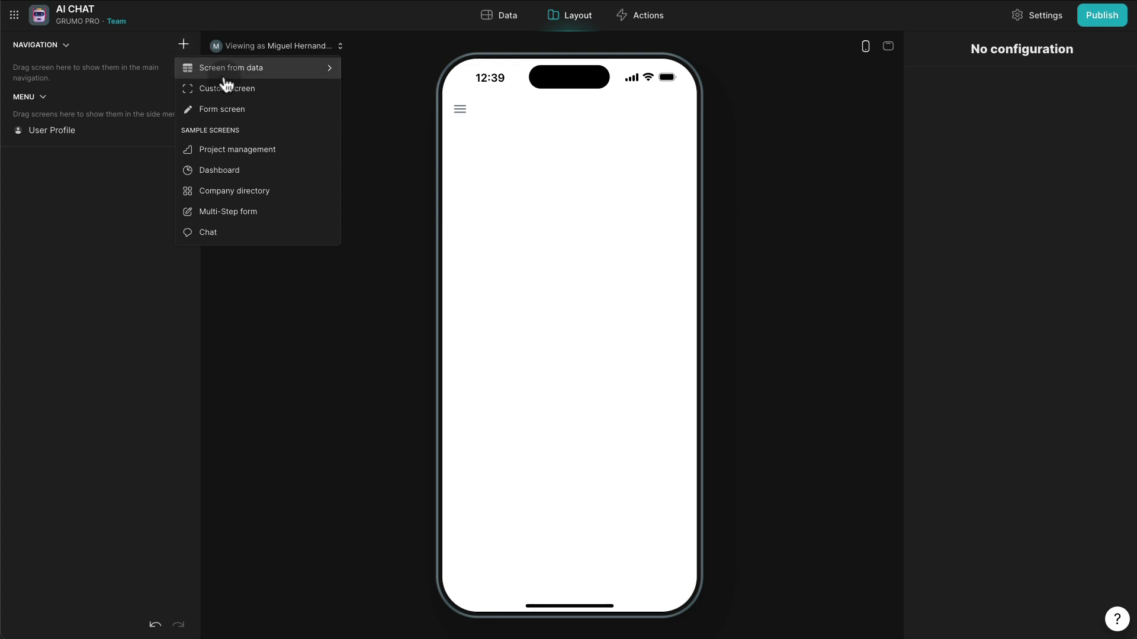
{"action": "mouse_move", "coordinate": [229, 77]}
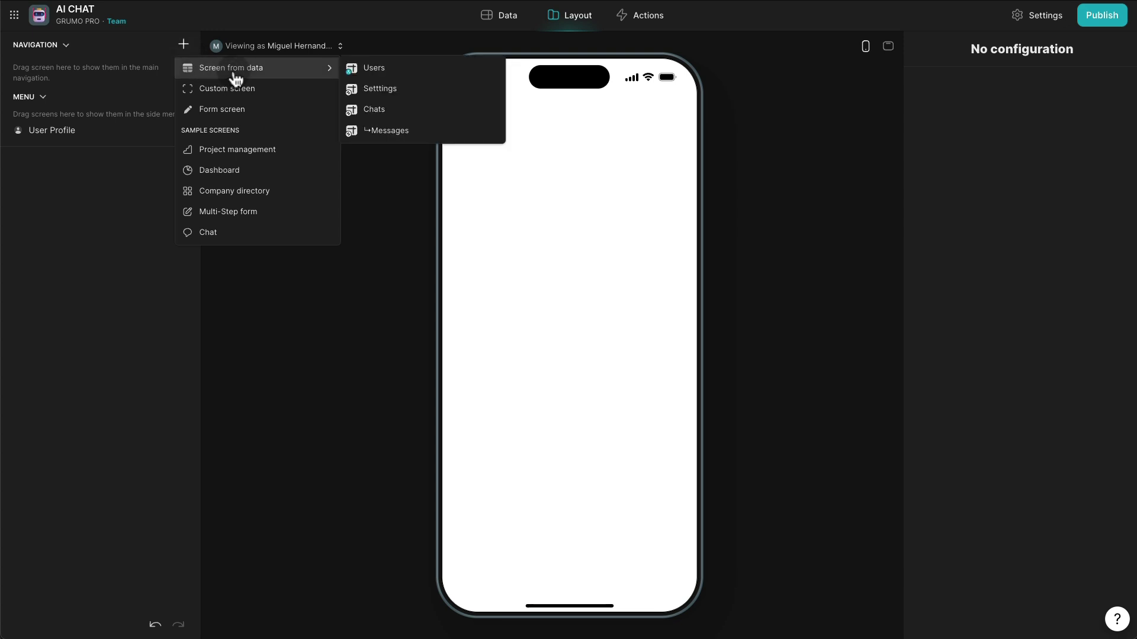
{"action": "left_click", "coordinate": [385, 110]}
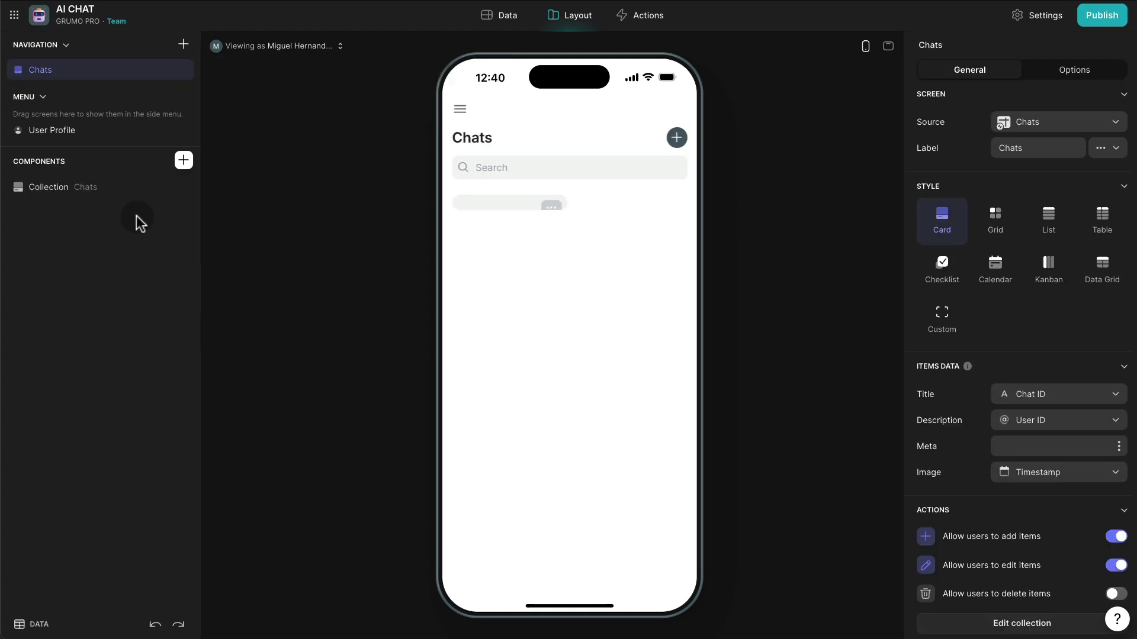
{"action": "left_click", "coordinate": [62, 199]}
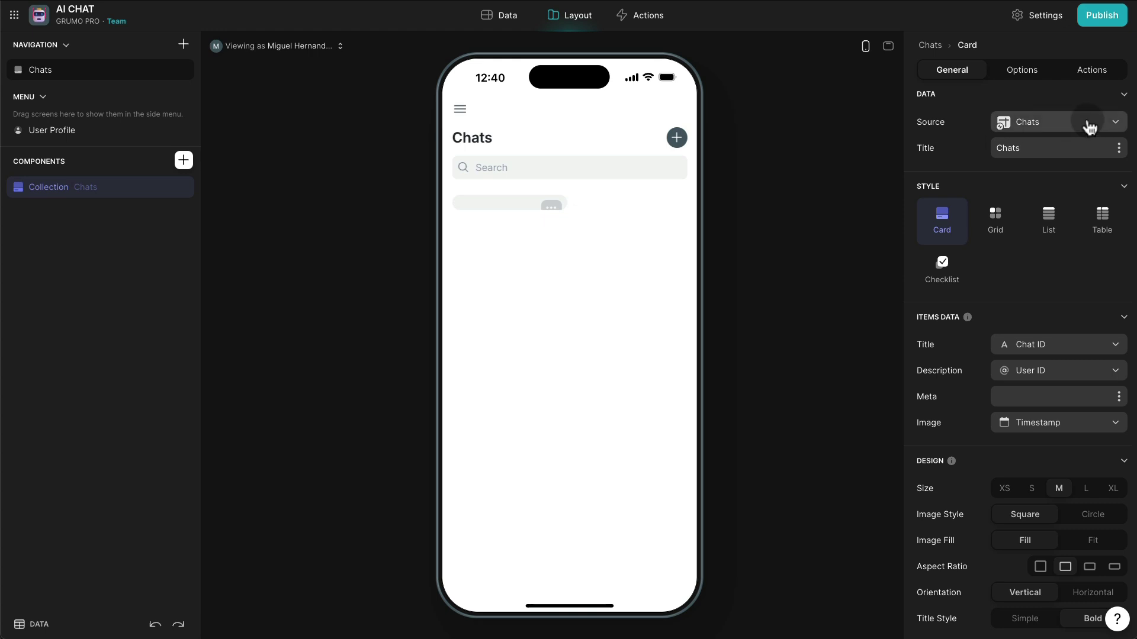
{"action": "left_click", "coordinate": [1051, 222]}
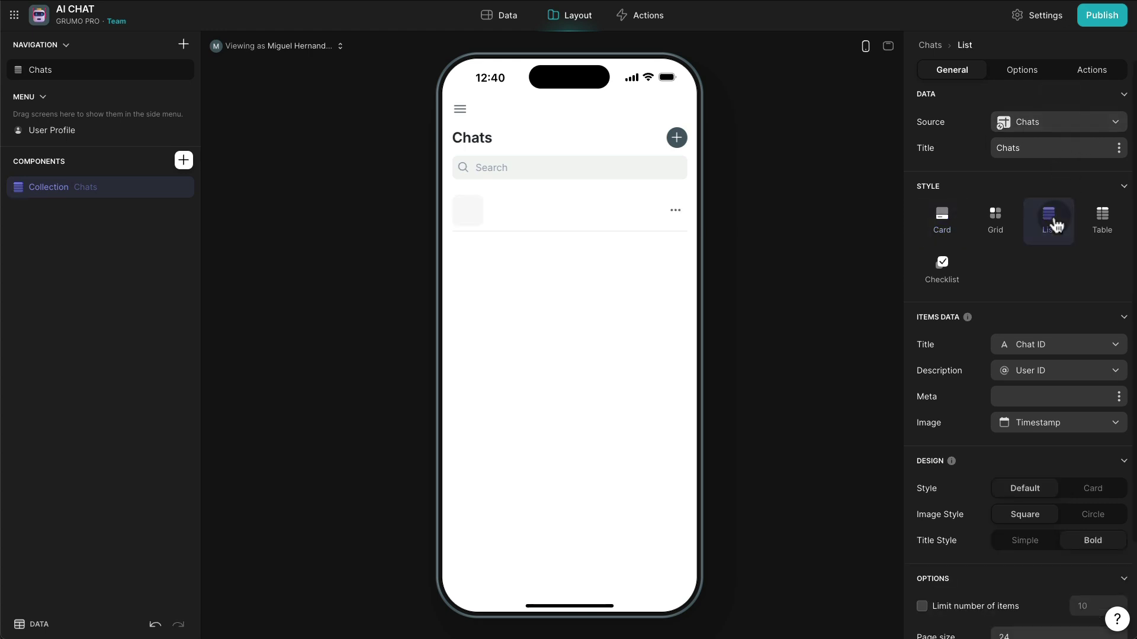
Set the Chats list's title to an empty custom value, its description to Timestamp, and its image to an empty custom value.
{"action": "left_click", "coordinate": [1053, 344]}
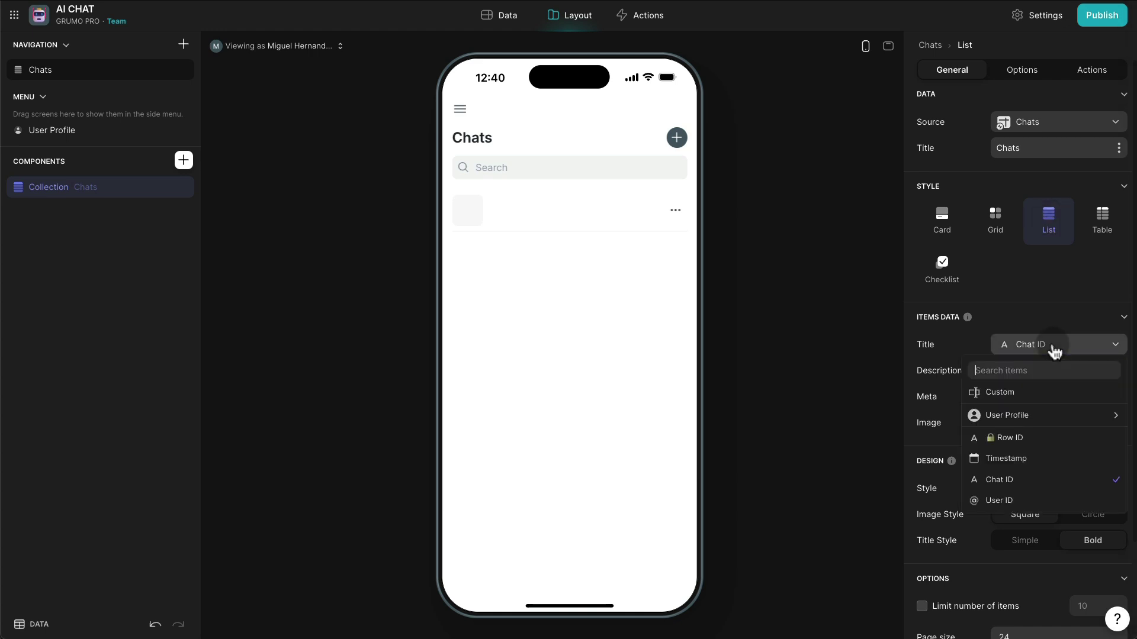
{"action": "left_click", "coordinate": [1025, 393]}
{"action": "left_click", "coordinate": [1063, 373]}
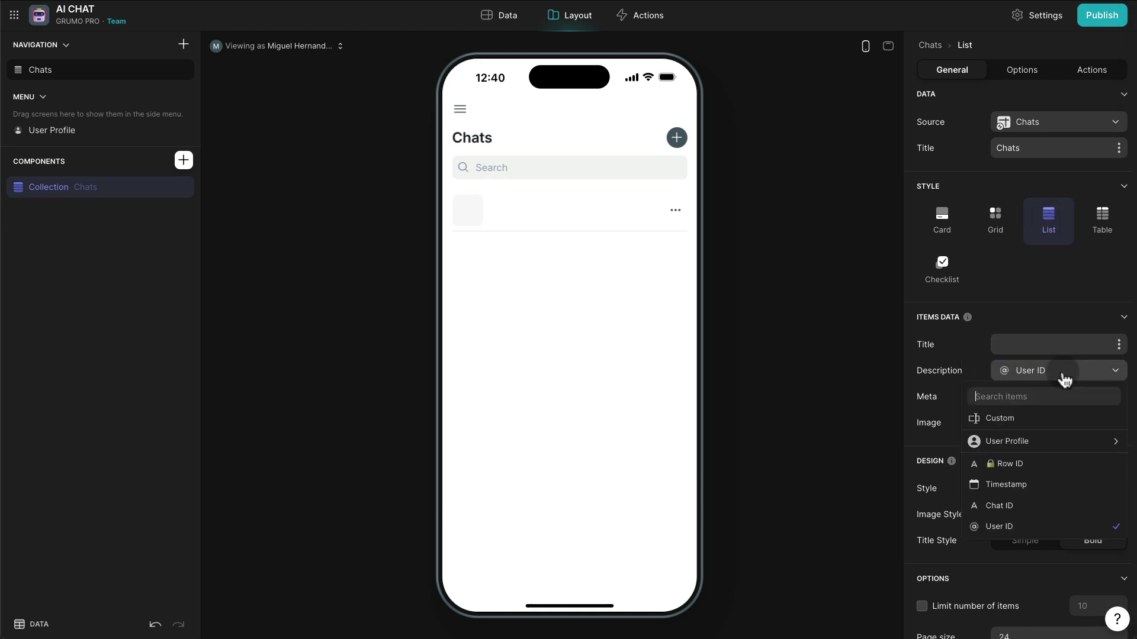
{"action": "left_click", "coordinate": [1041, 485]}
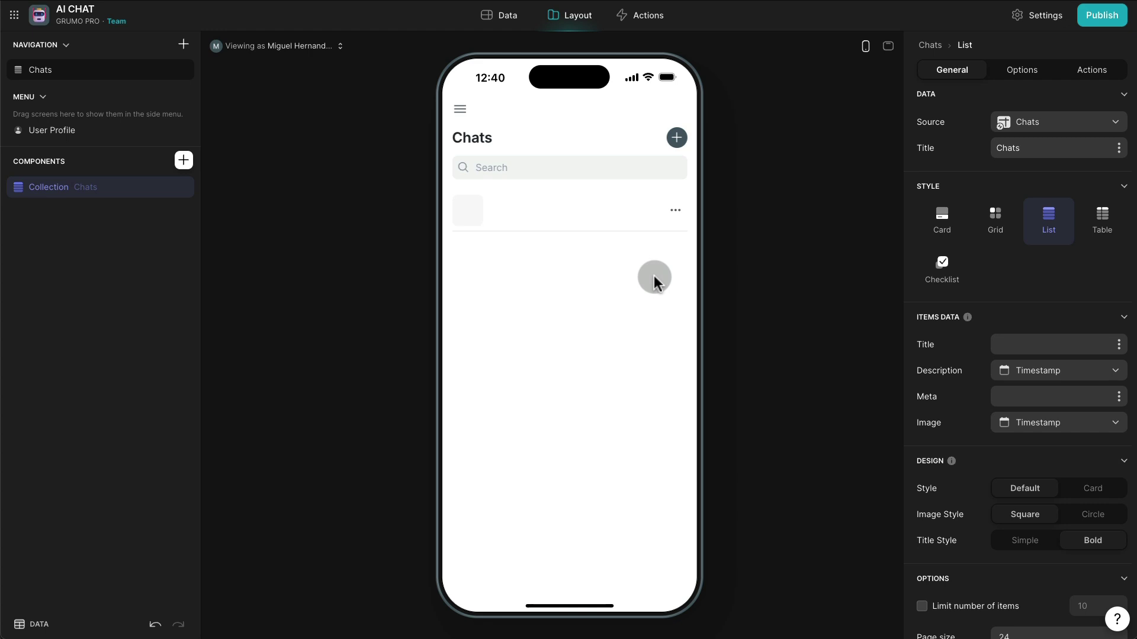
{"action": "left_click", "coordinate": [1055, 425]}
{"action": "left_click", "coordinate": [1025, 469]}
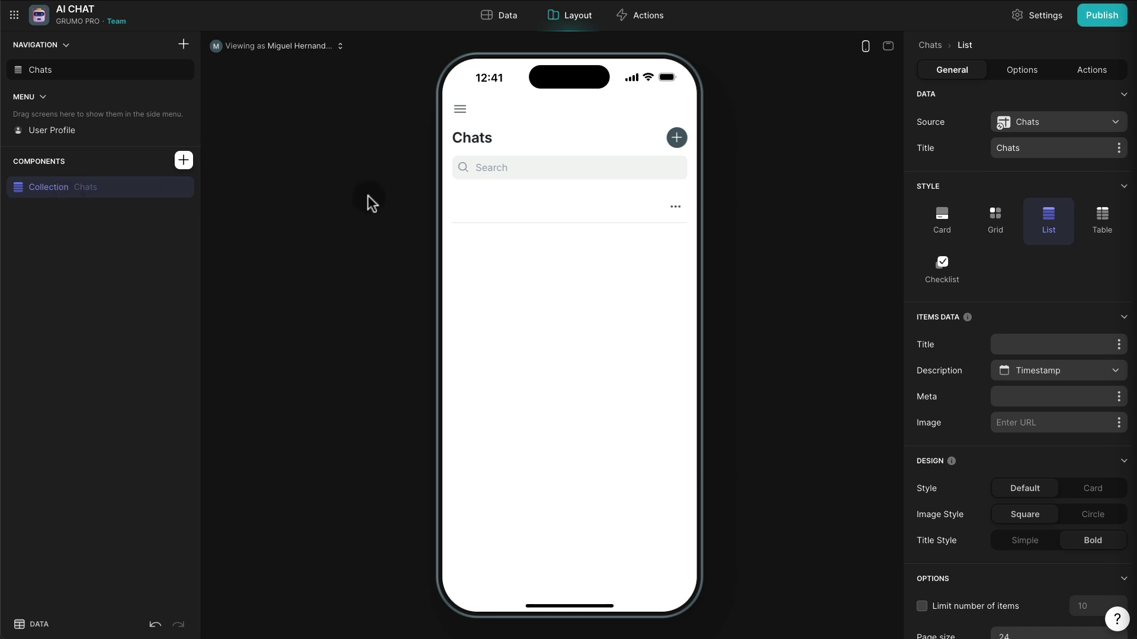
Disable adding and editing items for users in the Chats collection.
{"action": "left_click", "coordinate": [1098, 74]}
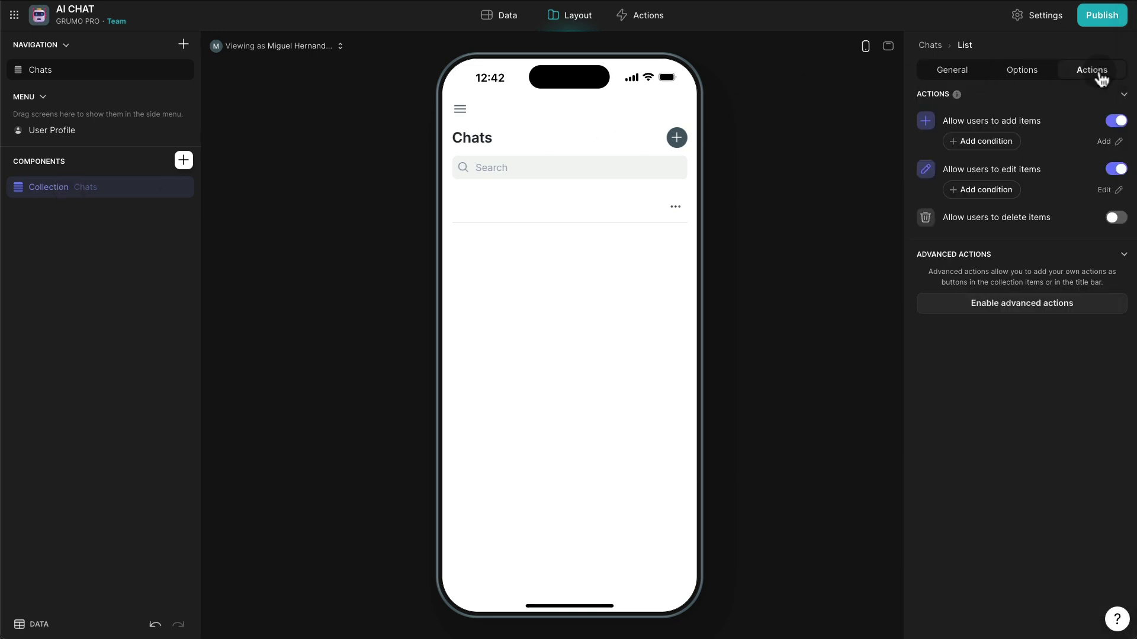
{"action": "left_click", "coordinate": [1121, 123]}
{"action": "left_click", "coordinate": [1117, 150]}
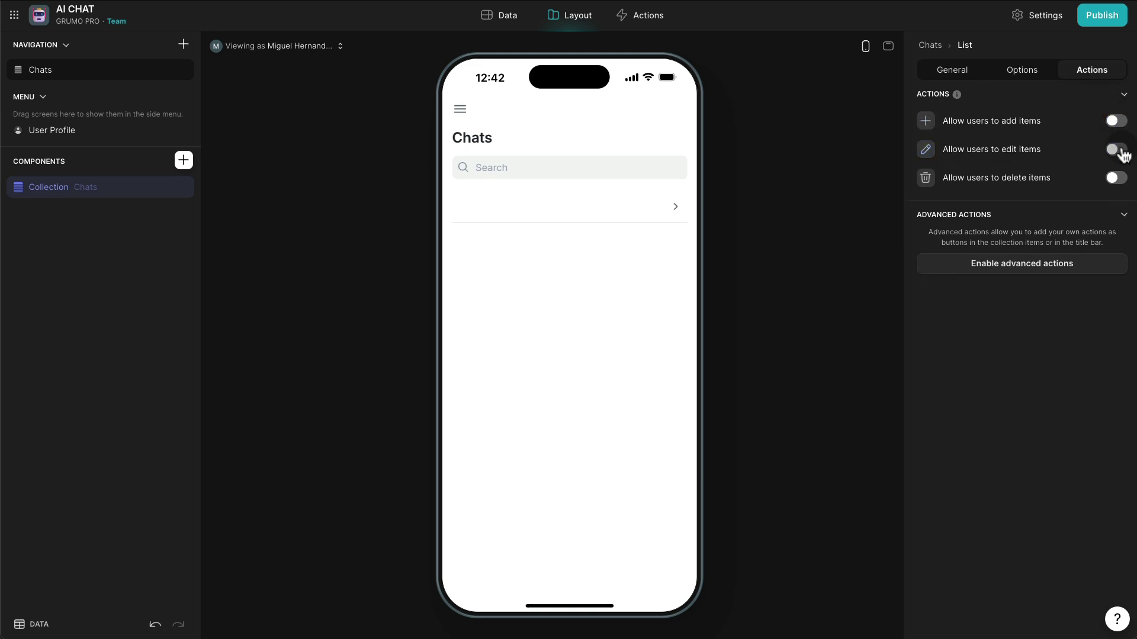
Enable advanced actions for the Chats collection and create a new custom action as its primary title bar action.
{"action": "left_click", "coordinate": [1029, 270]}
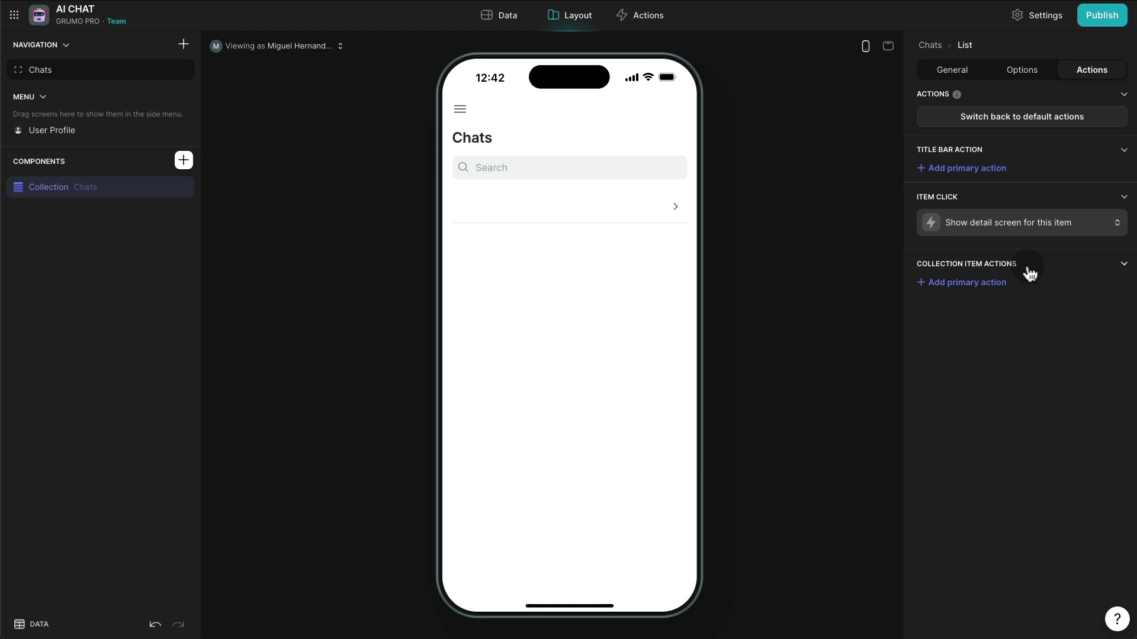
{"action": "left_click", "coordinate": [994, 172]}
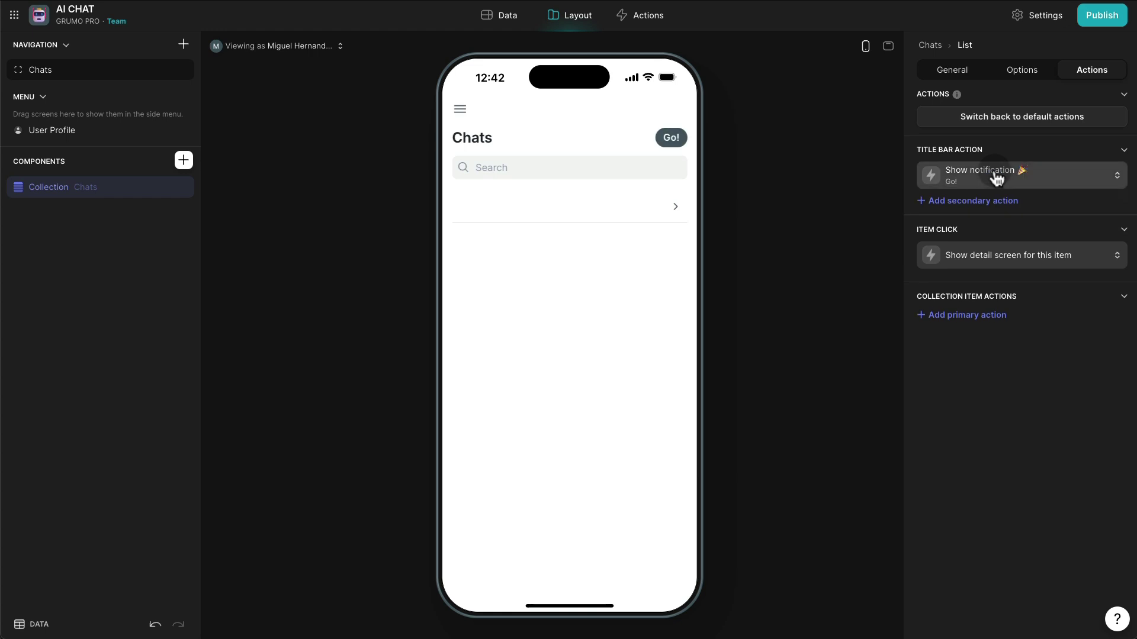
{"action": "left_click", "coordinate": [1076, 179]}
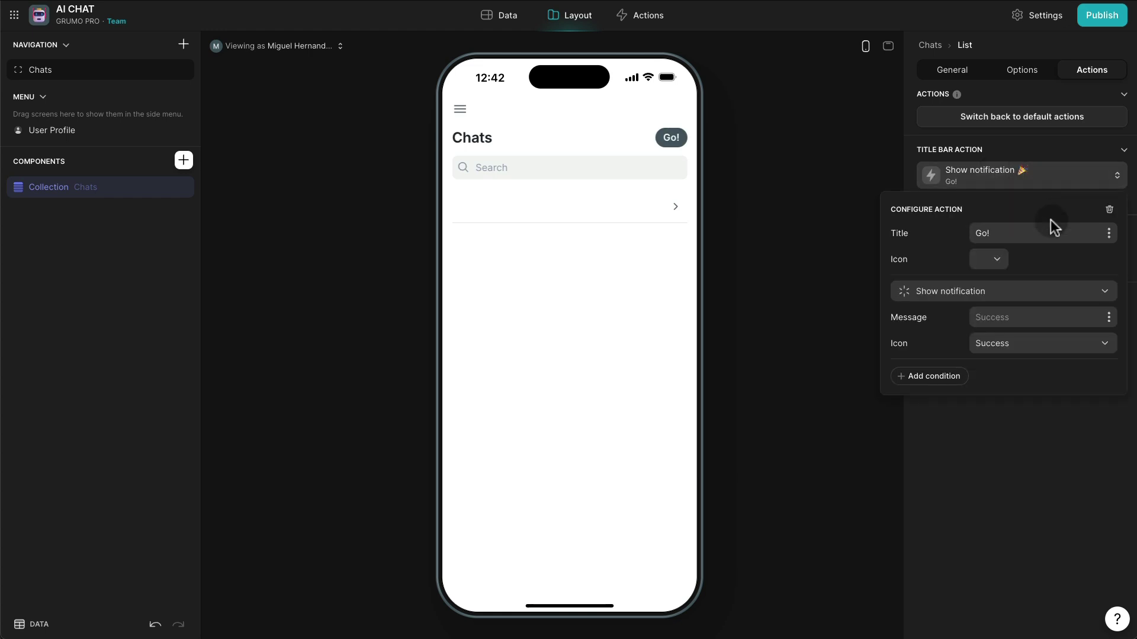
{"action": "left_click", "coordinate": [1007, 292]}
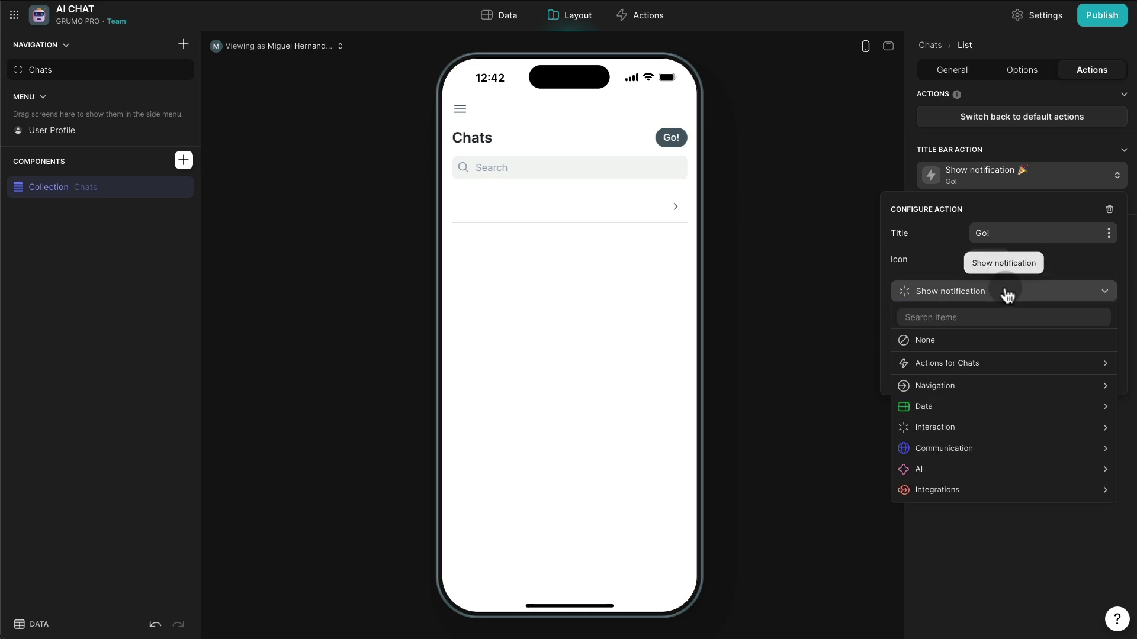
{"action": "mouse_move", "coordinate": [982, 363]}
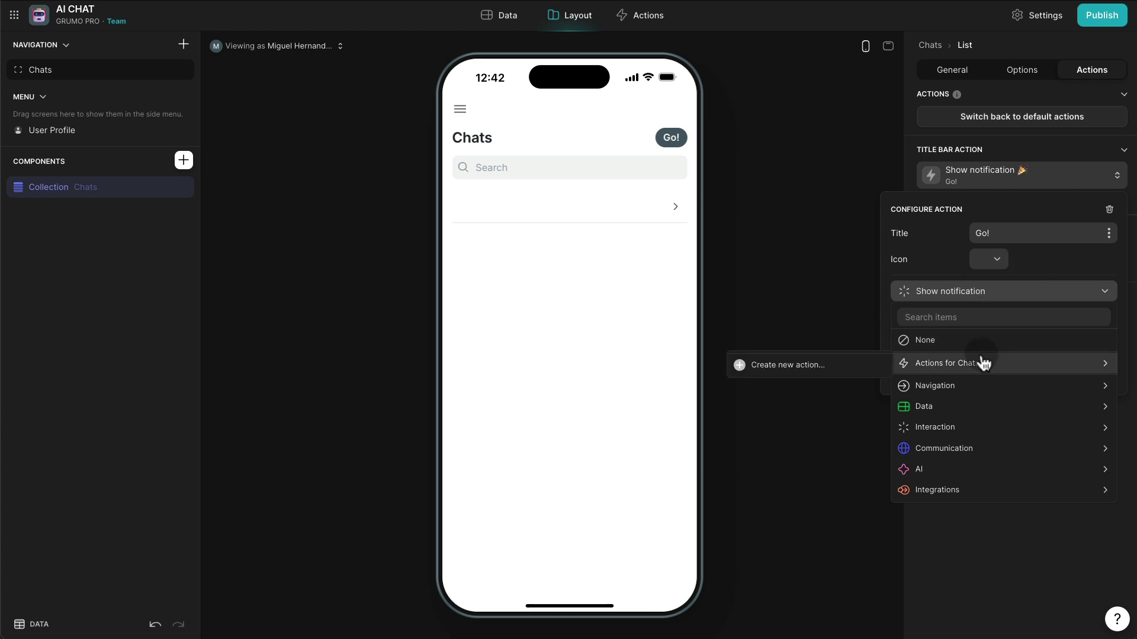
{"action": "left_click", "coordinate": [814, 364]}
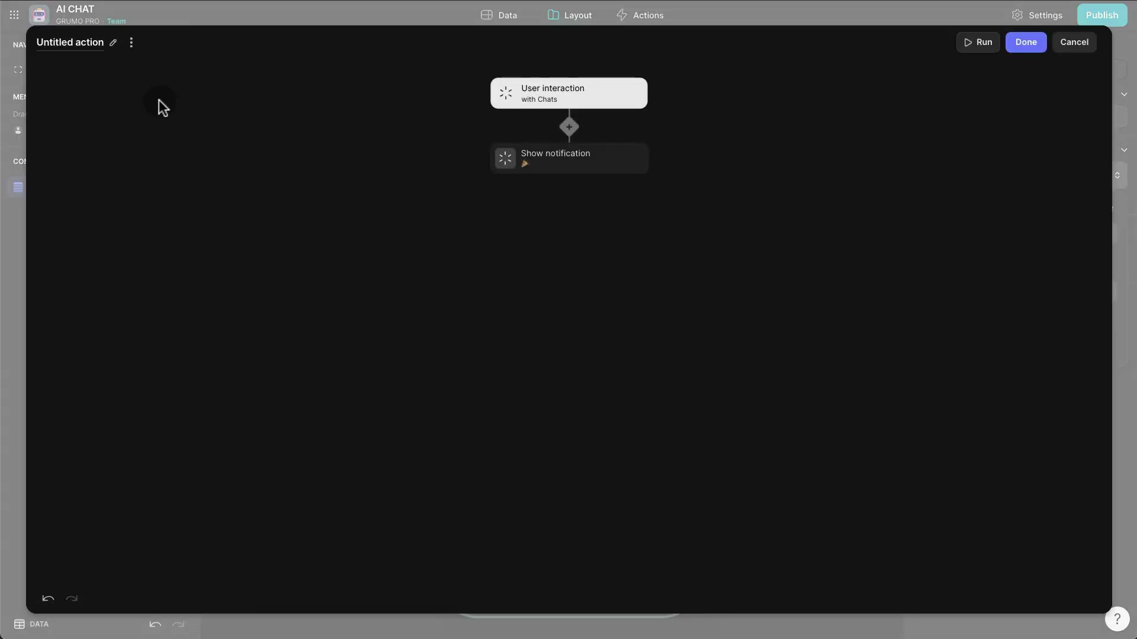
Name the custom action "Chat: New" and finish editing it.
{"action": "left_click", "coordinate": [69, 43]}
{"action": "type", "text": "Chat: New"}
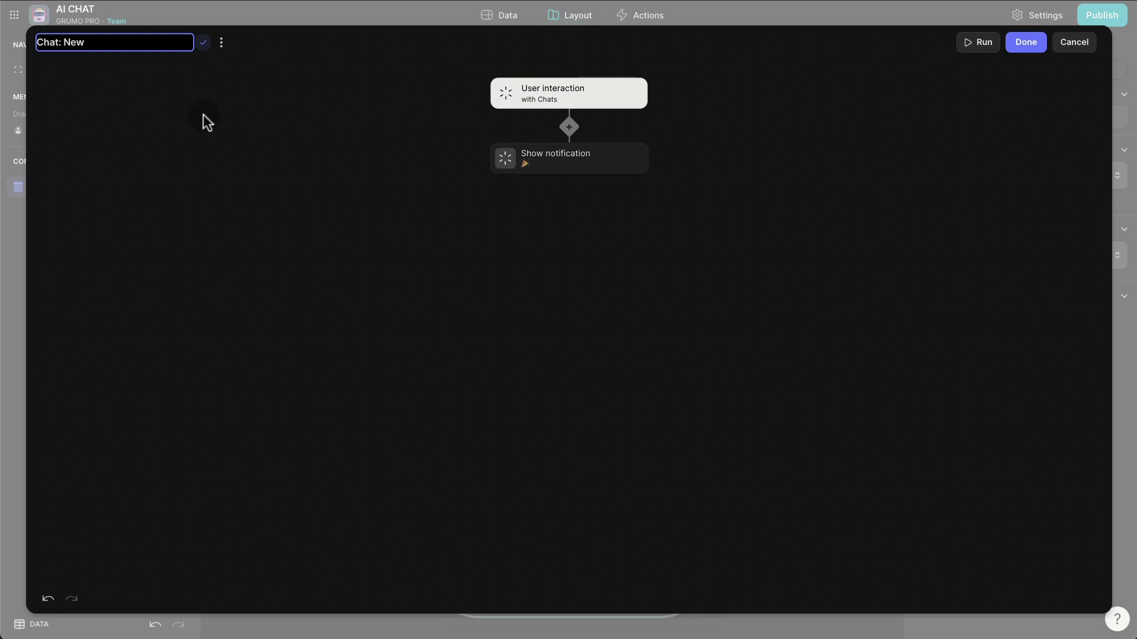
{"action": "key", "text": "Return"}
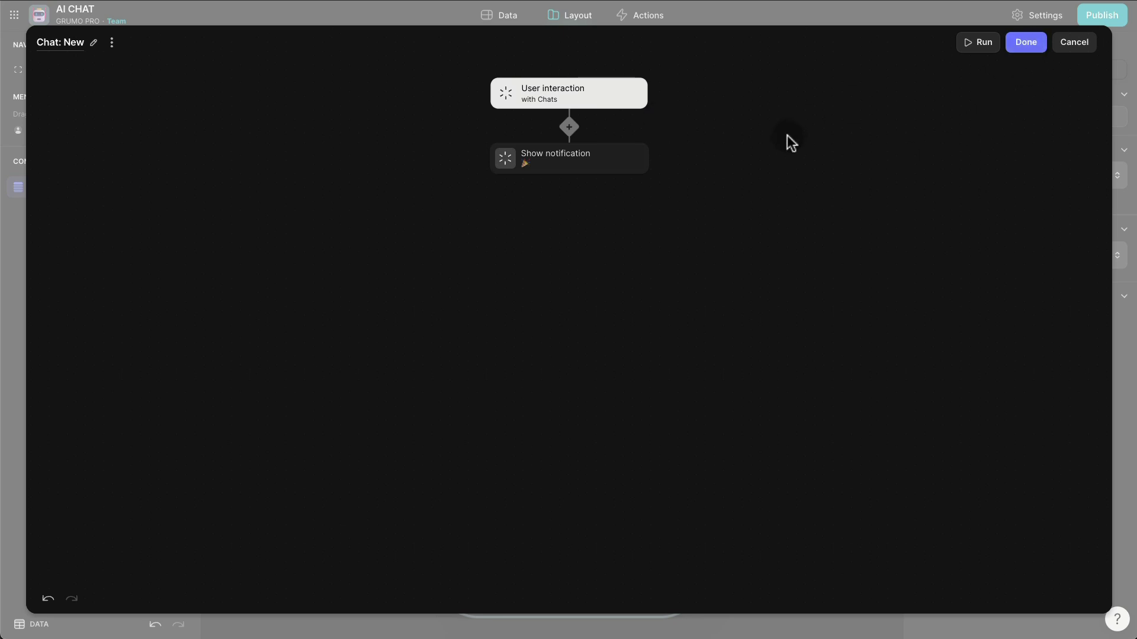
{"action": "left_click", "coordinate": [1024, 42]}
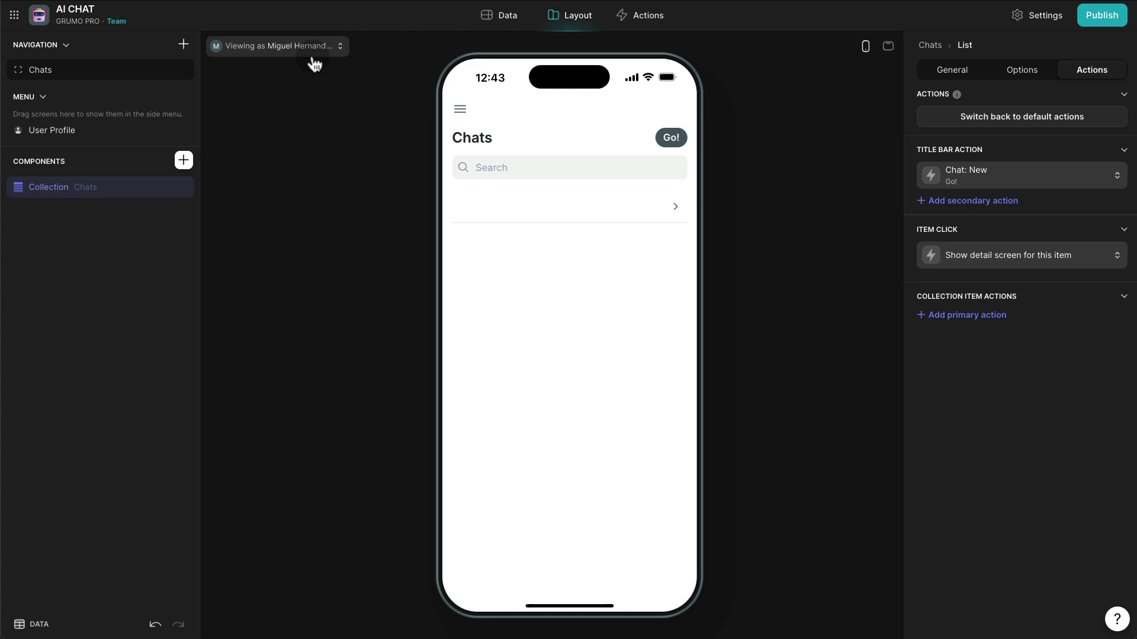
Add a user-specific Text column named "Chat ID" to the Users table.
{"action": "left_click", "coordinate": [506, 18]}
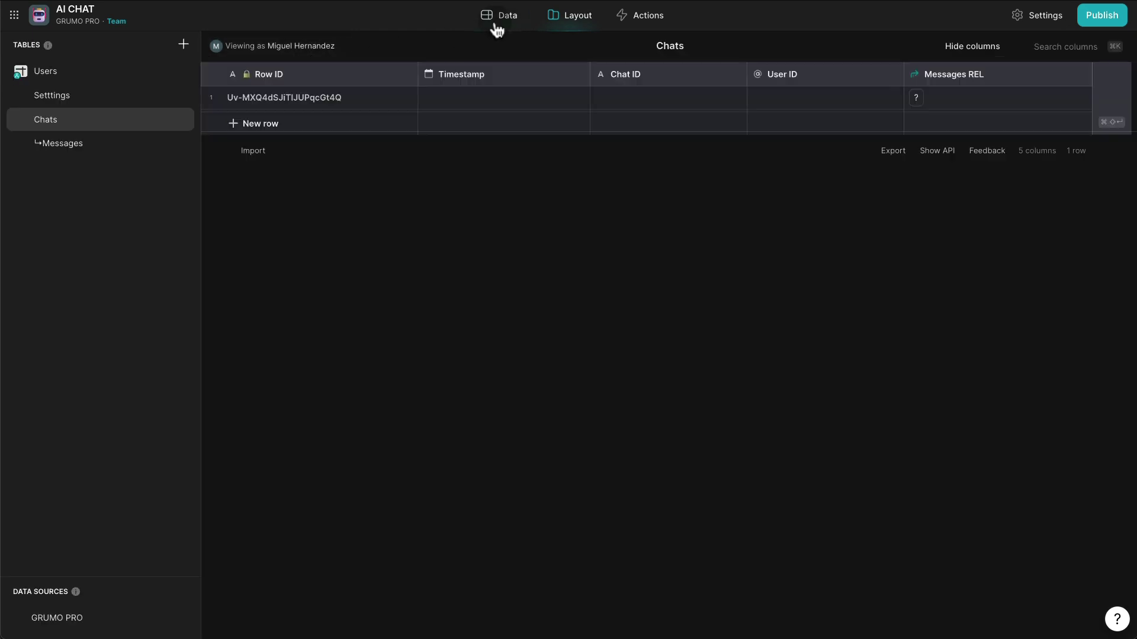
{"action": "left_click", "coordinate": [89, 74]}
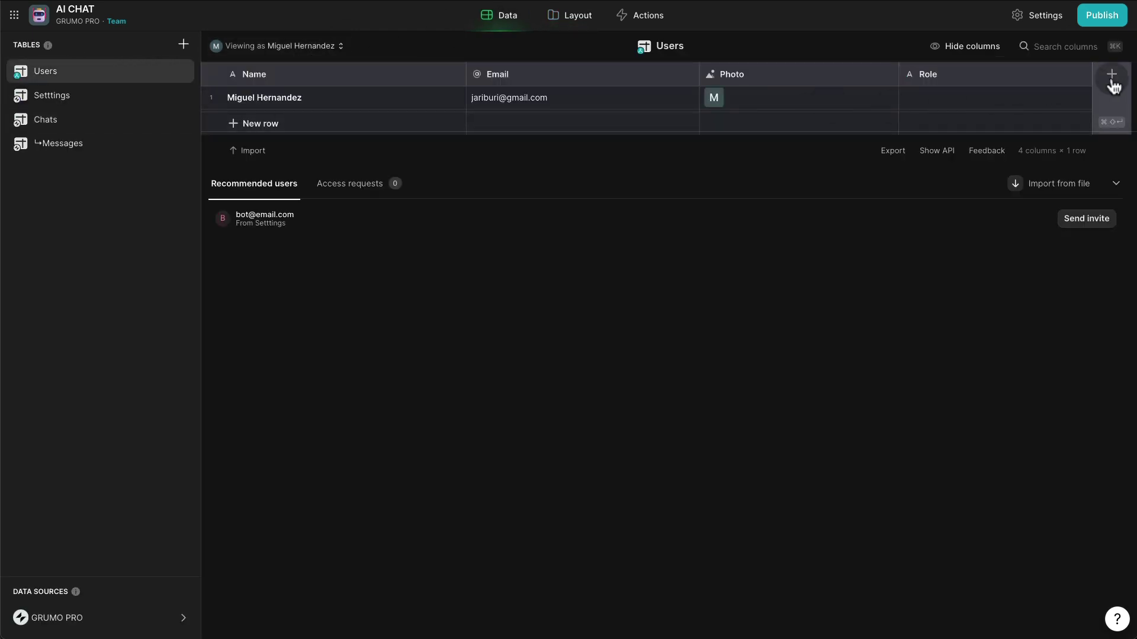
{"action": "left_click", "coordinate": [1111, 77]}
{"action": "left_click", "coordinate": [795, 128]}
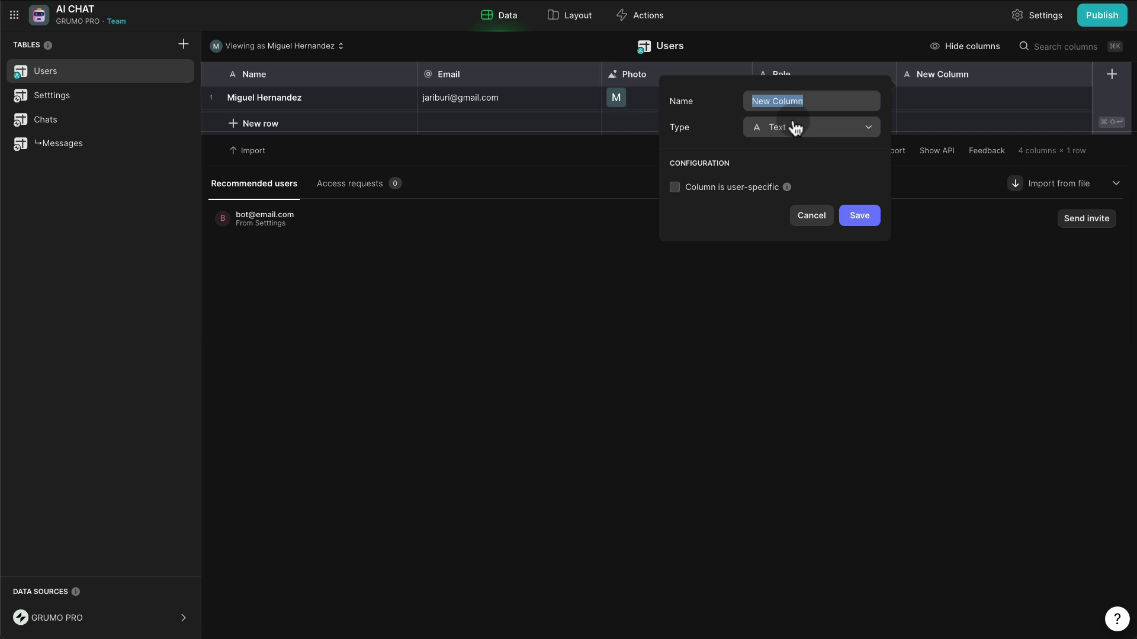
{"action": "type", "text": "Chat ID"}
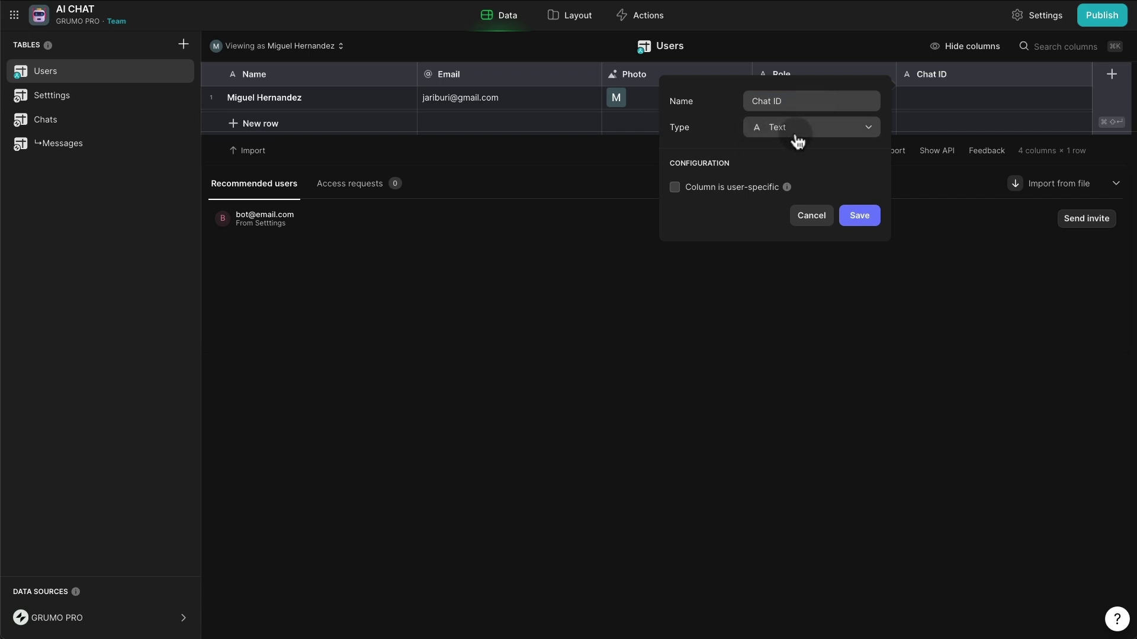
{"action": "left_click", "coordinate": [723, 198]}
{"action": "left_click", "coordinate": [857, 216]}
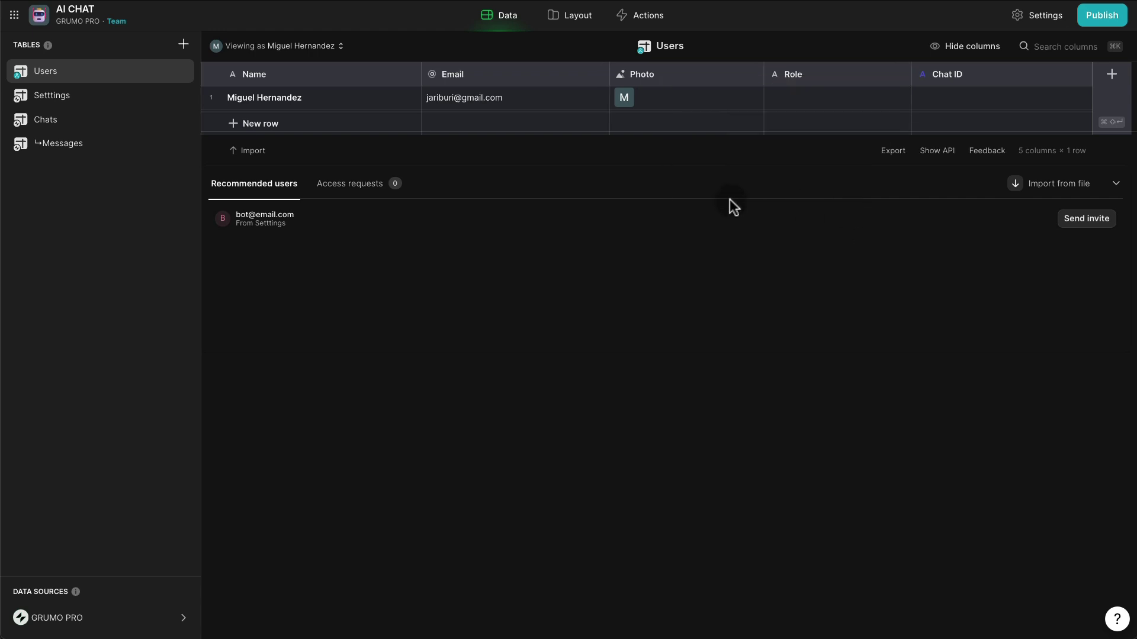
Change the Show notification step of the "Chat: New" action to Set column values.
{"action": "left_click", "coordinate": [666, 26]}
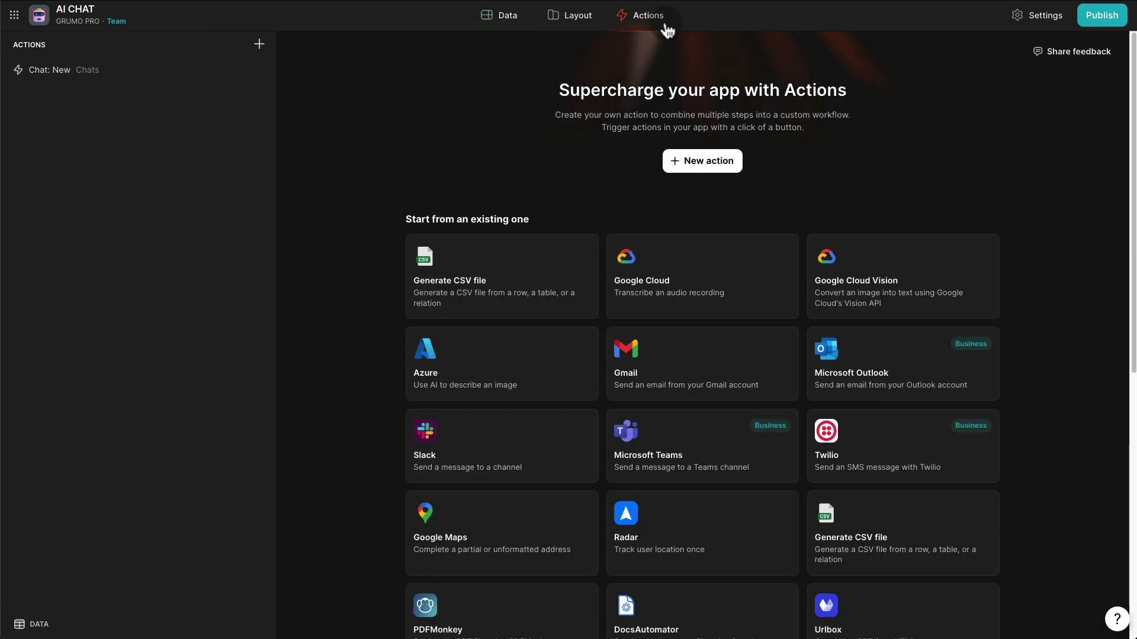
{"action": "left_click", "coordinate": [114, 72]}
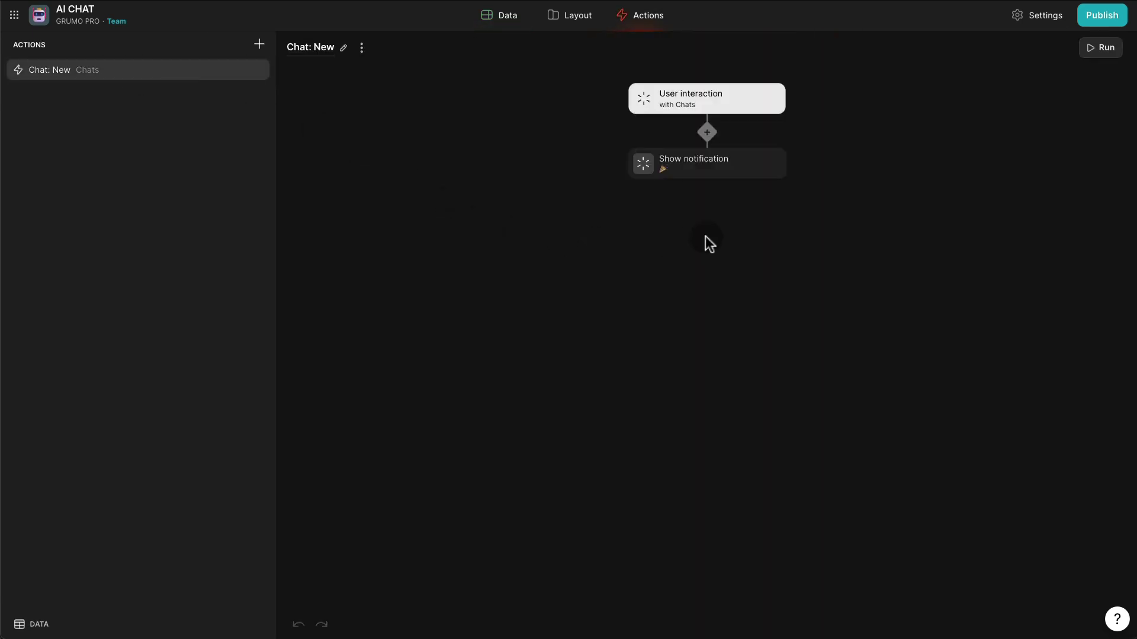
{"action": "left_click", "coordinate": [744, 166]}
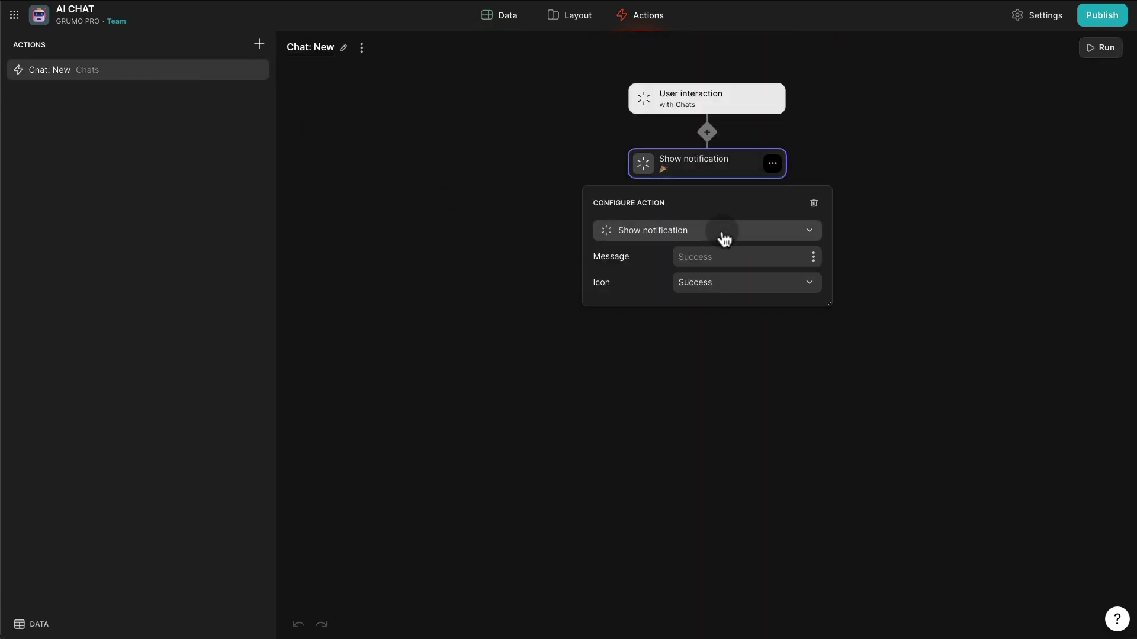
{"action": "left_click", "coordinate": [723, 234]}
{"action": "type", "text": "set"}
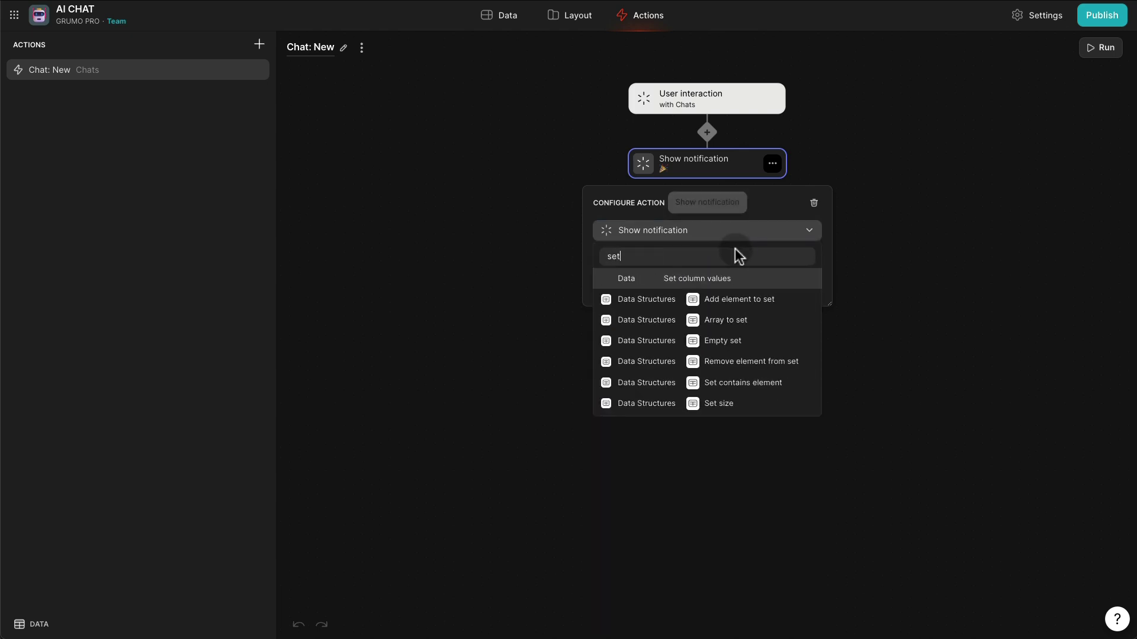
{"action": "left_click", "coordinate": [725, 278]}
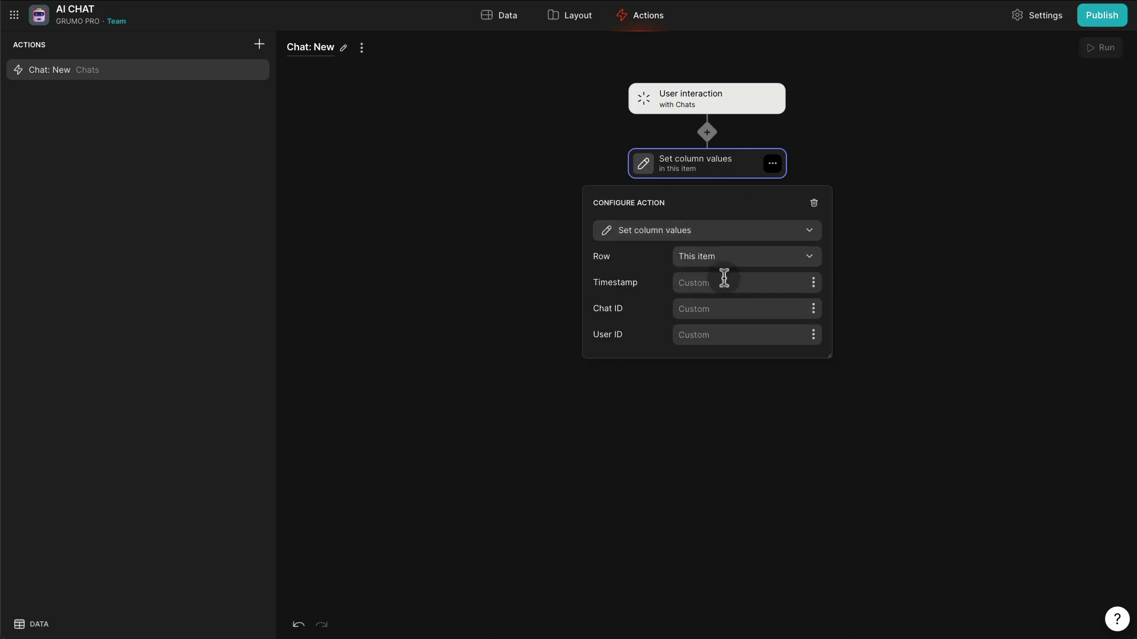
Make the Set column values step target the user profile row and set its Chat ID to a unique identifier.
{"action": "left_click", "coordinate": [739, 265]}
{"action": "mouse_move", "coordinate": [729, 307]}
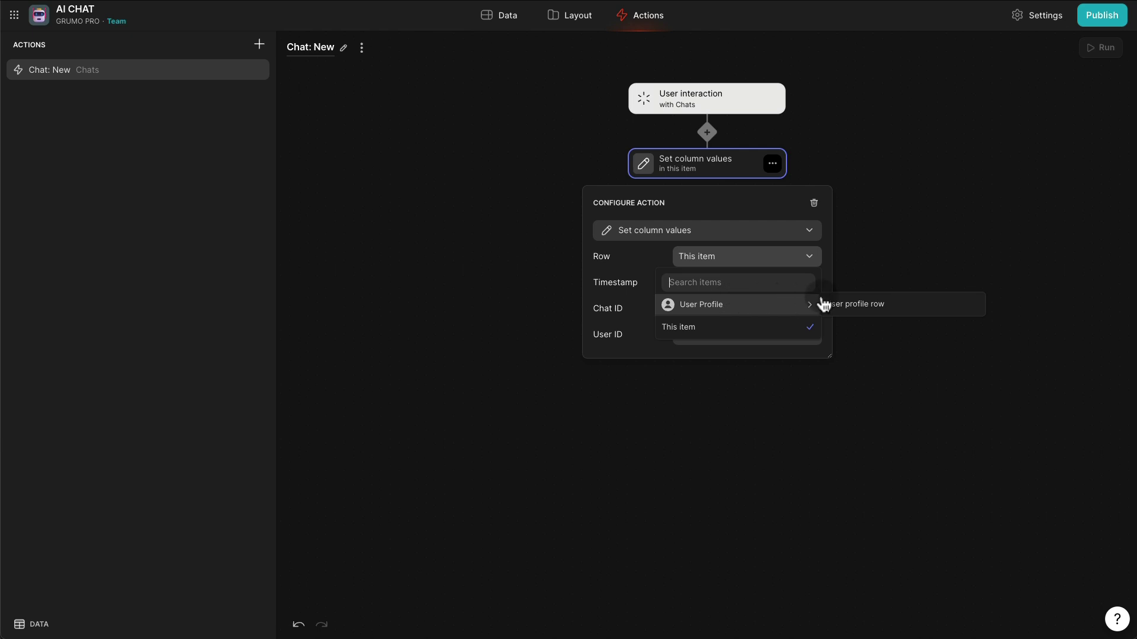
{"action": "left_click", "coordinate": [880, 305]}
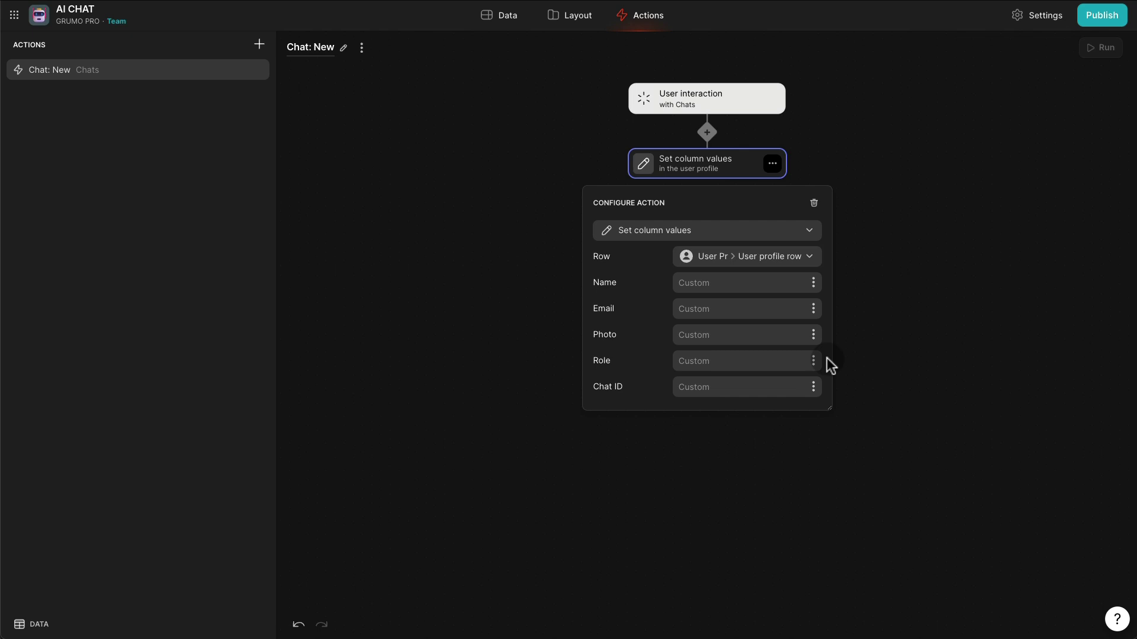
{"action": "left_click", "coordinate": [815, 387]}
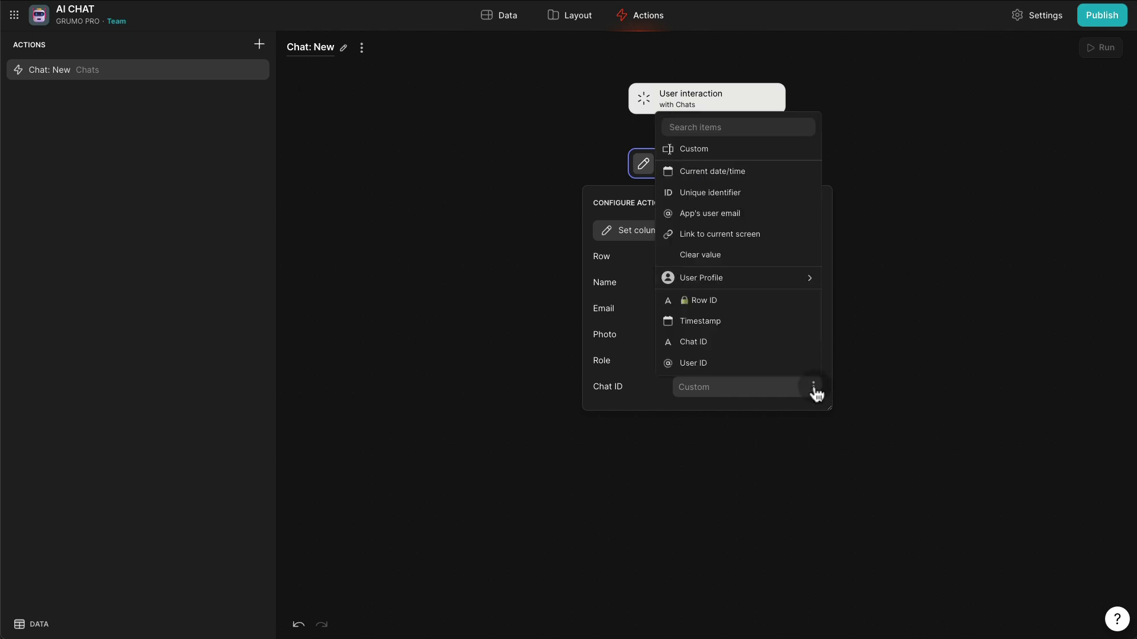
{"action": "left_click", "coordinate": [749, 195]}
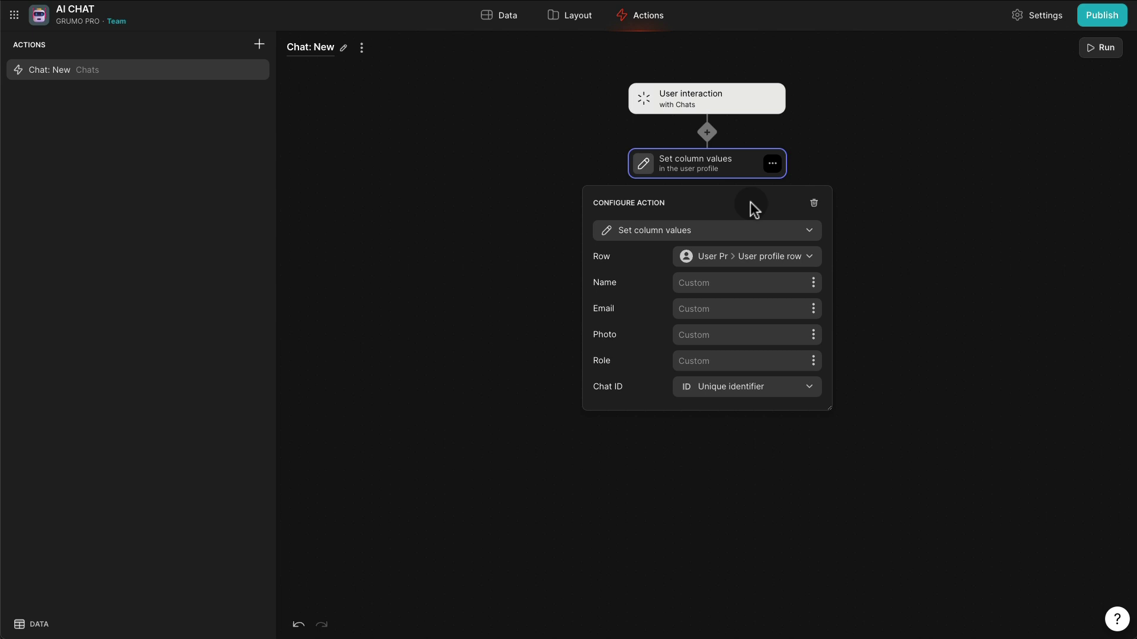
{"action": "left_click", "coordinate": [857, 202]}
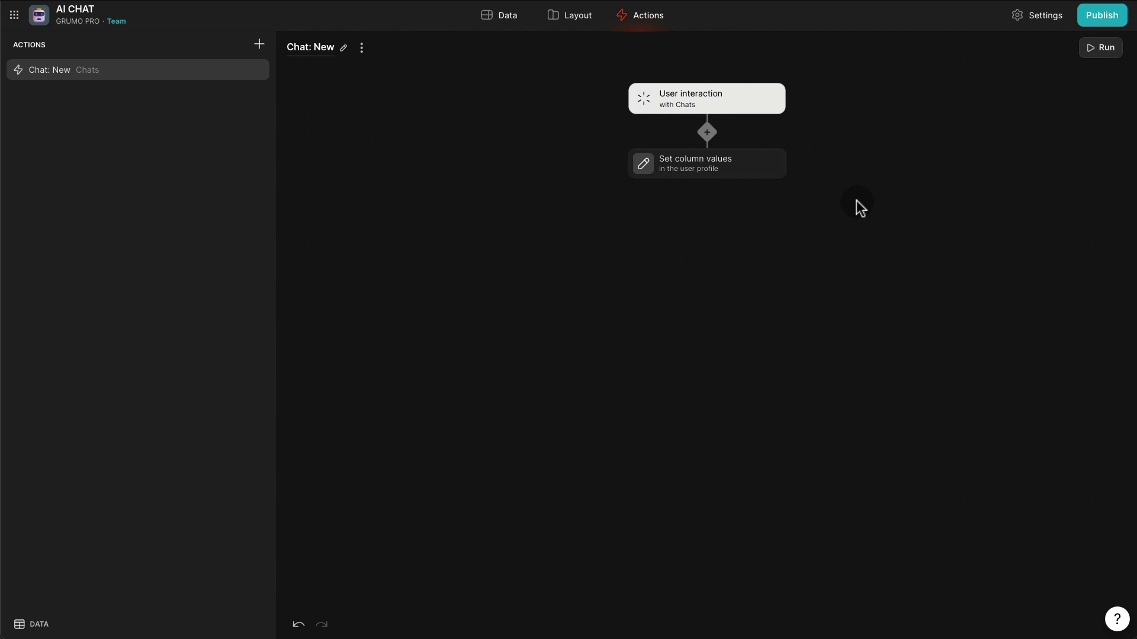
Append an Add row step for the Chats table after Set column values, with Timestamp set to the current date/time.
{"action": "mouse_move", "coordinate": [709, 184]}
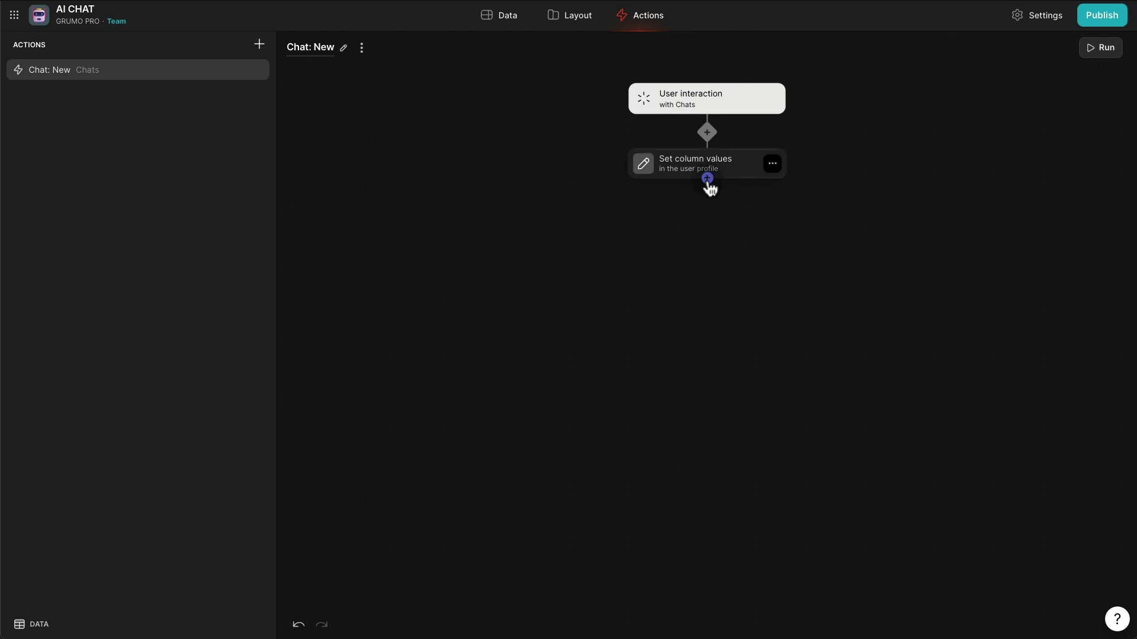
{"action": "left_click", "coordinate": [708, 178]}
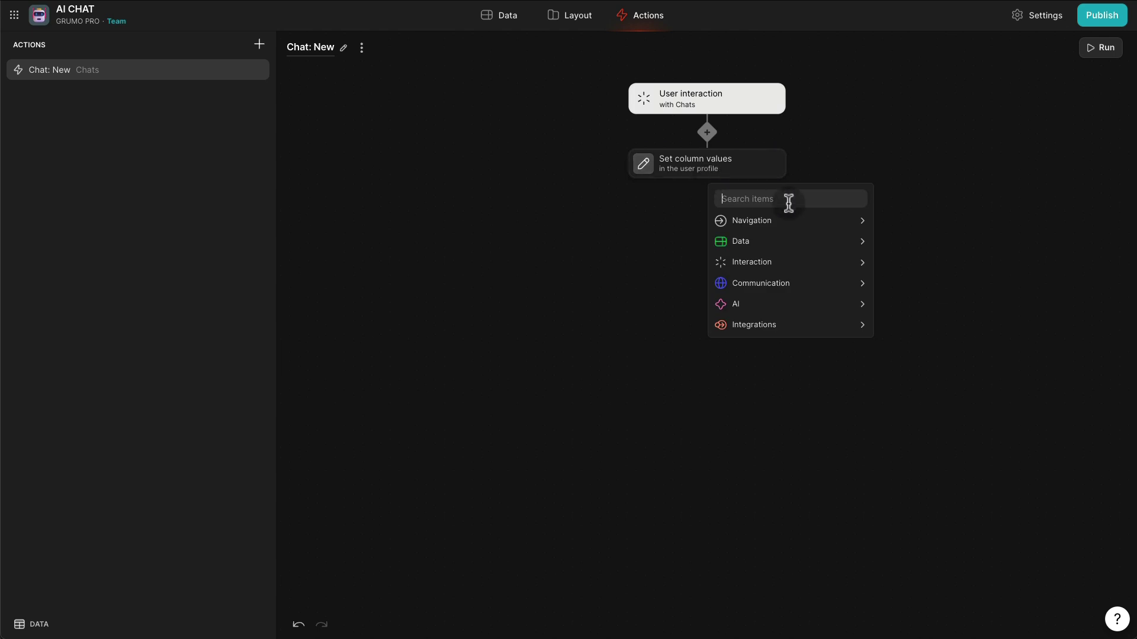
{"action": "type", "text": "add"}
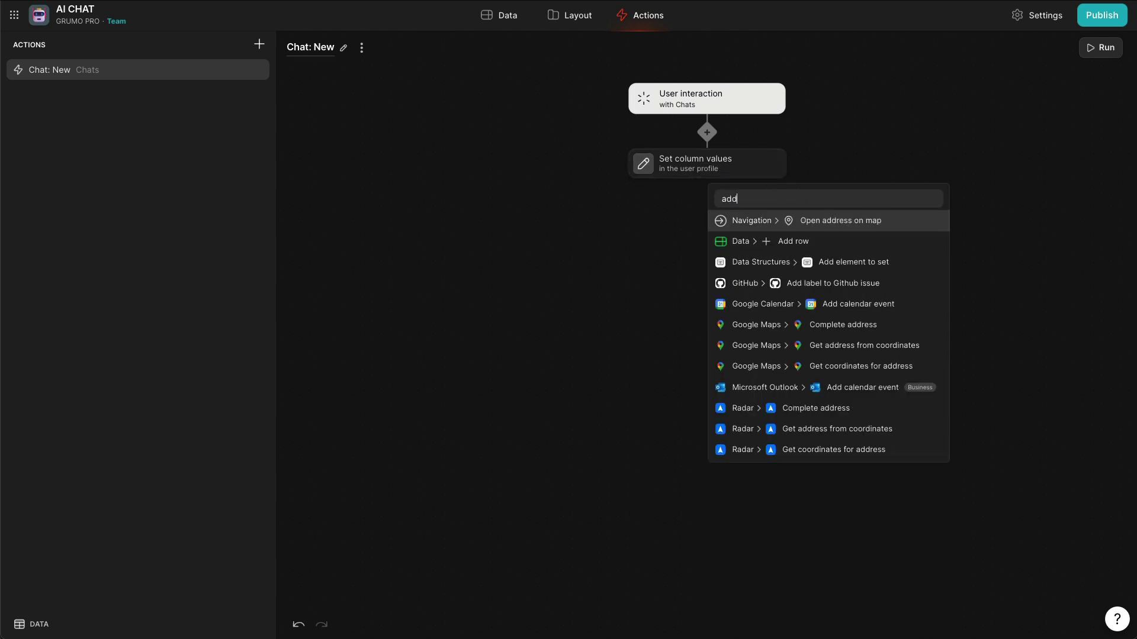
{"action": "left_click", "coordinate": [773, 242]}
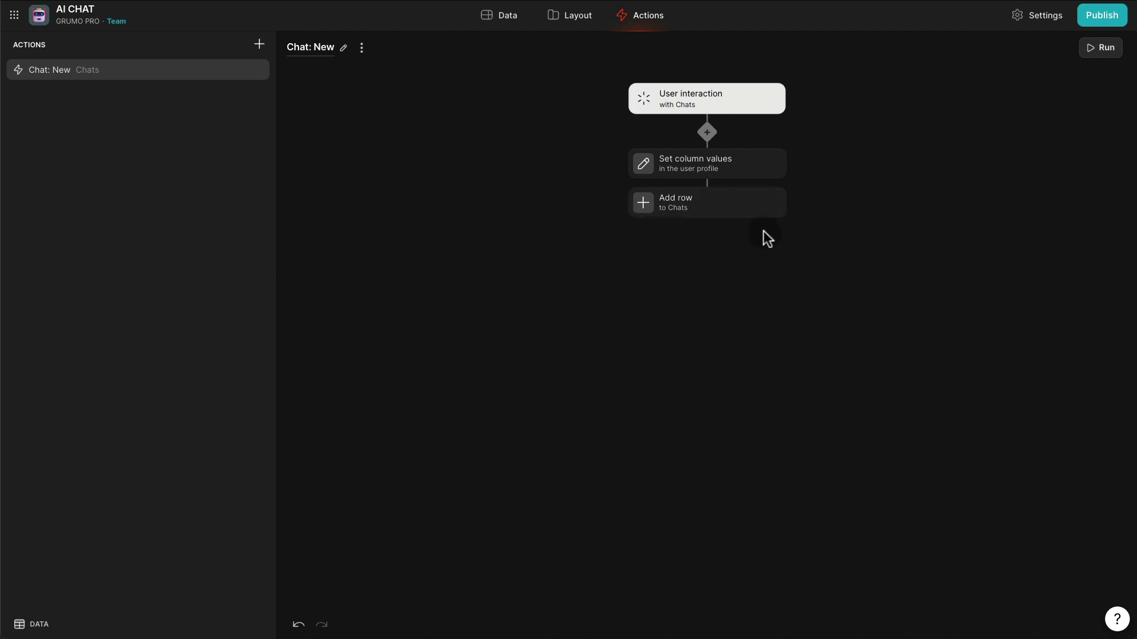
{"action": "left_click", "coordinate": [726, 207]}
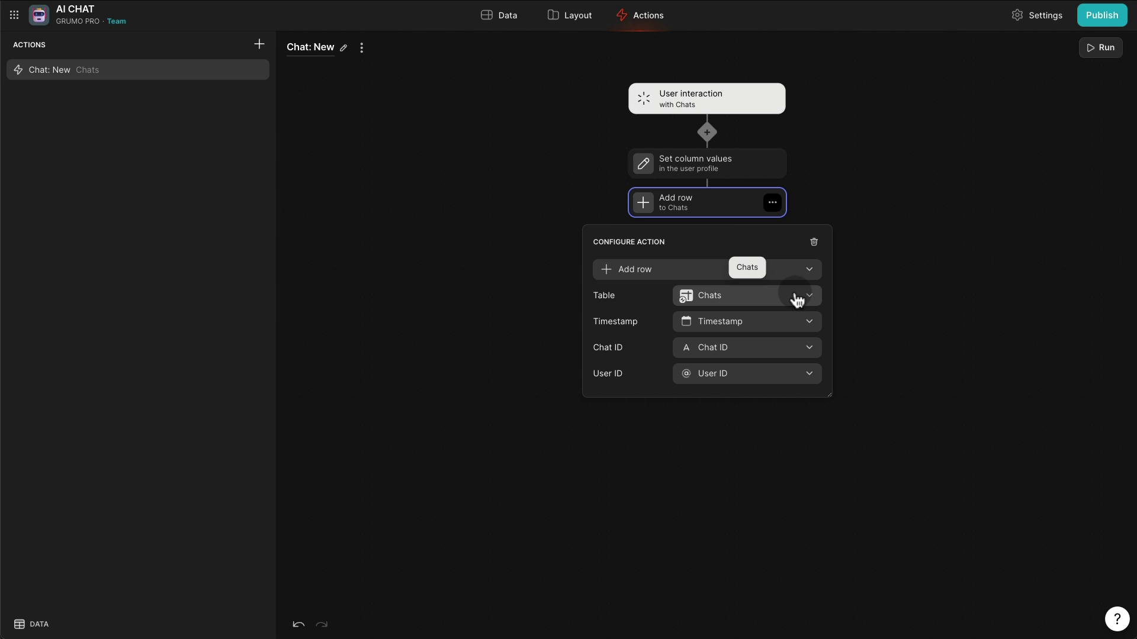
{"action": "left_click", "coordinate": [764, 324]}
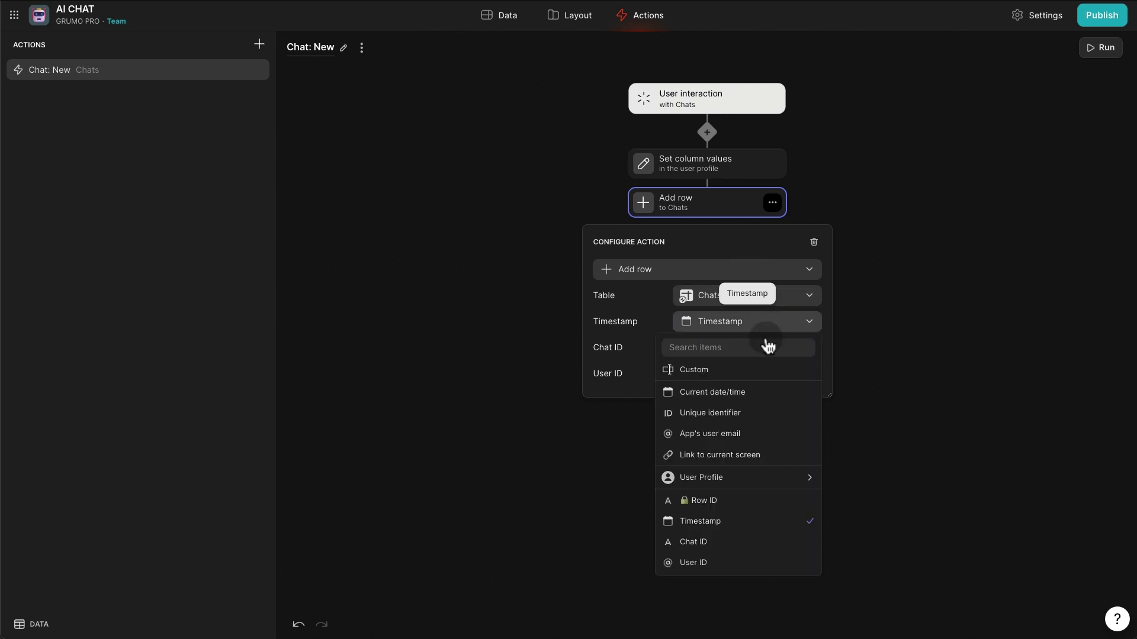
{"action": "left_click", "coordinate": [760, 392]}
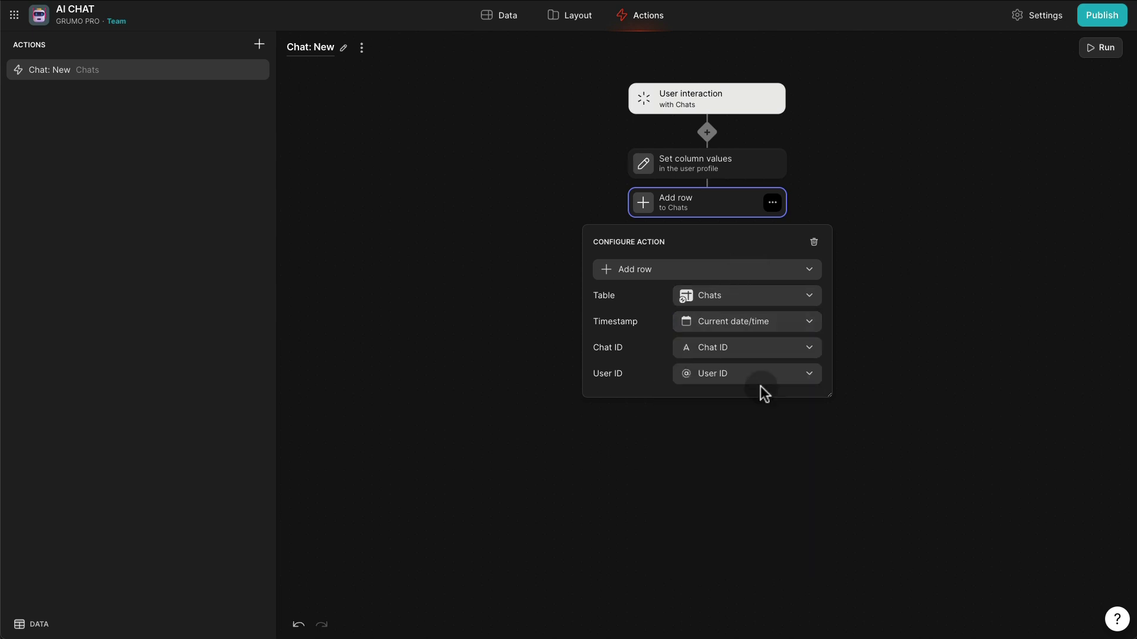
In the Add row step, set Chat ID to the user profile's Chat ID and User ID to the app's user email.
{"action": "left_click", "coordinate": [761, 353]}
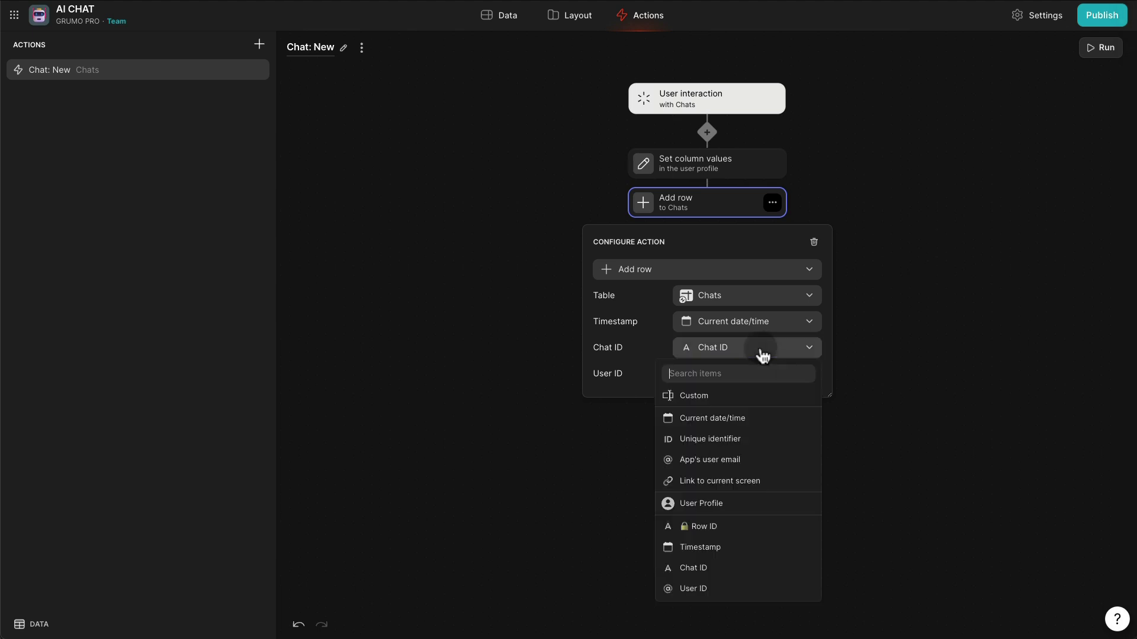
{"action": "left_click", "coordinate": [737, 415]}
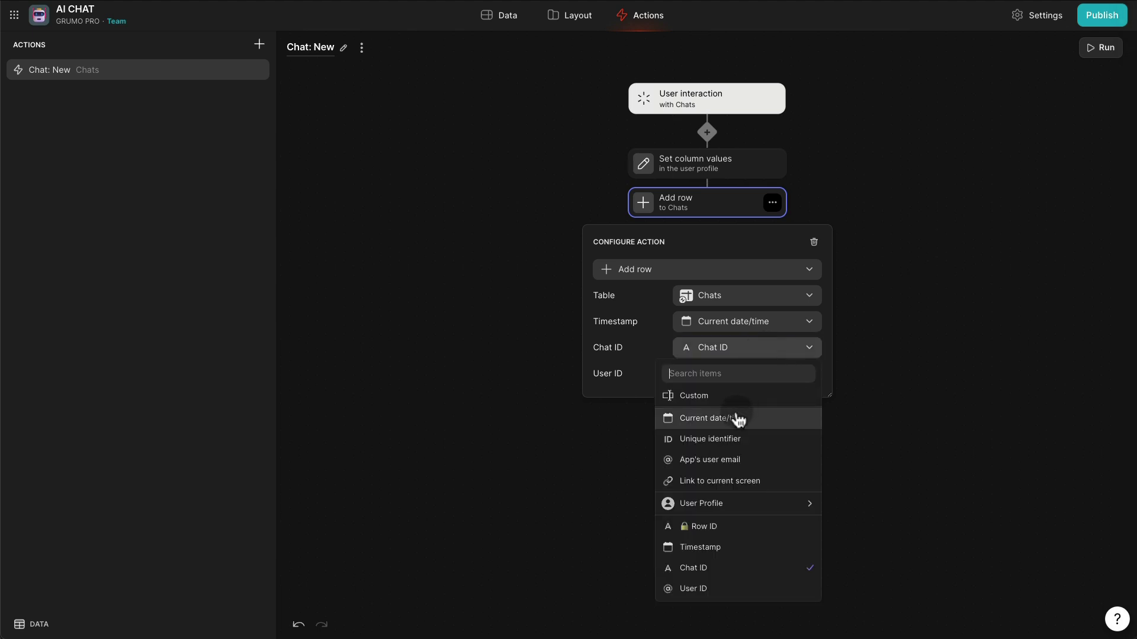
{"action": "mouse_move", "coordinate": [729, 504]}
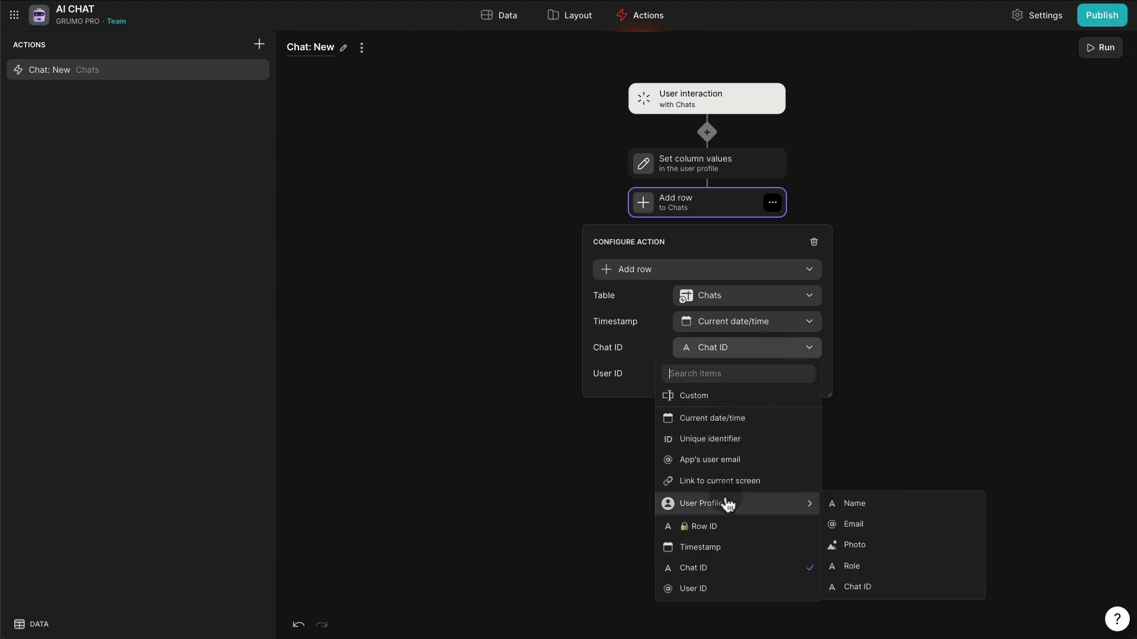
{"action": "left_click", "coordinate": [872, 588]}
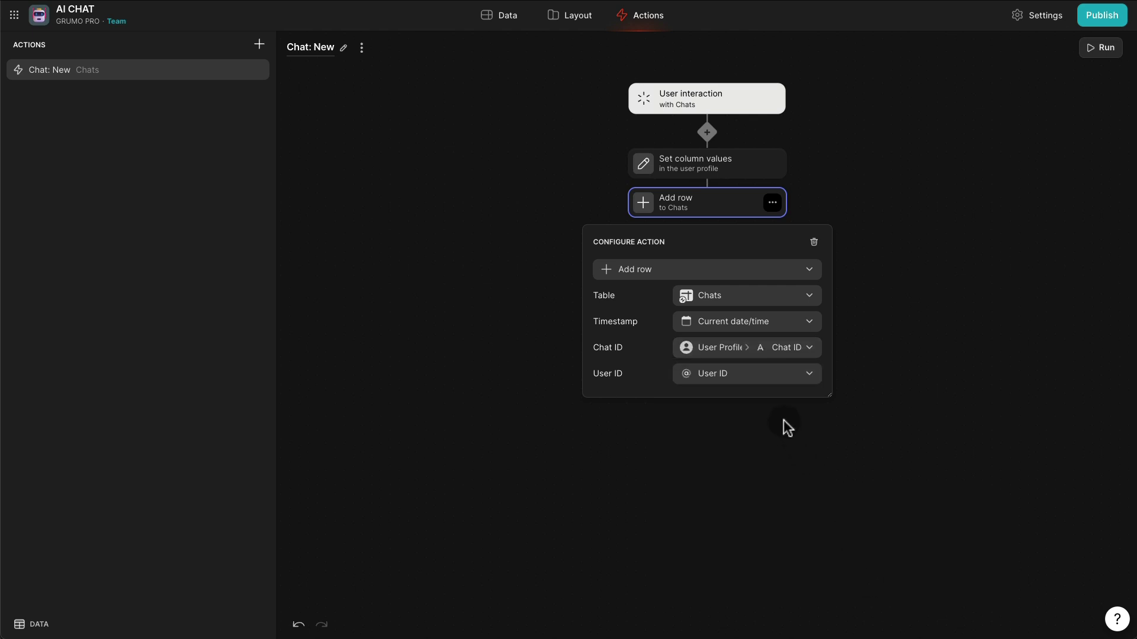
{"action": "left_click", "coordinate": [765, 383]}
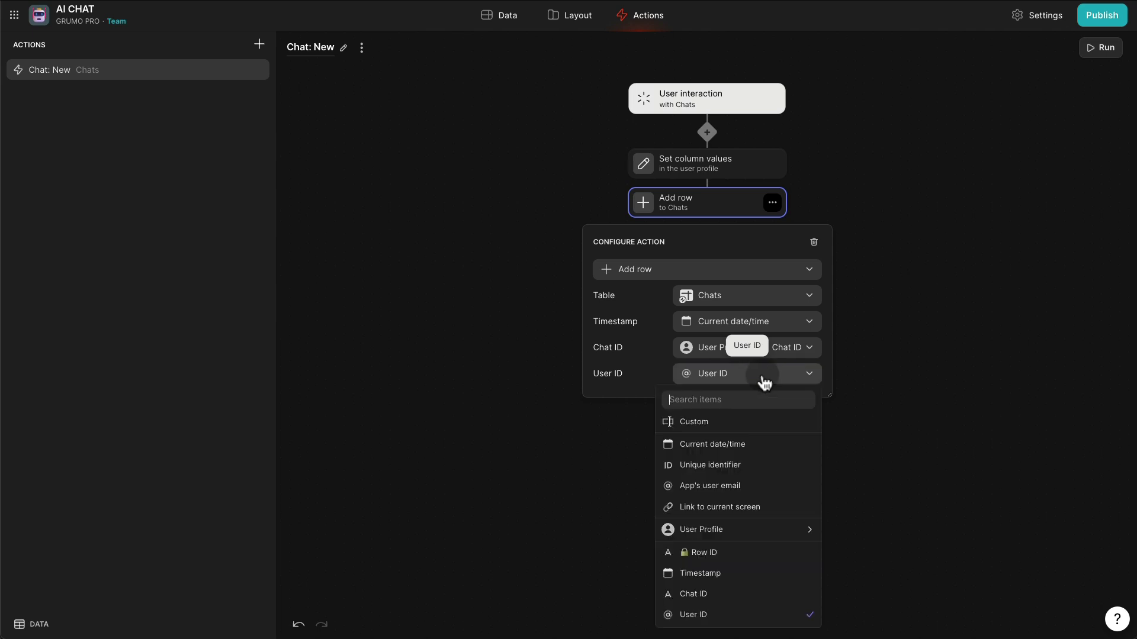
{"action": "left_click", "coordinate": [738, 485]}
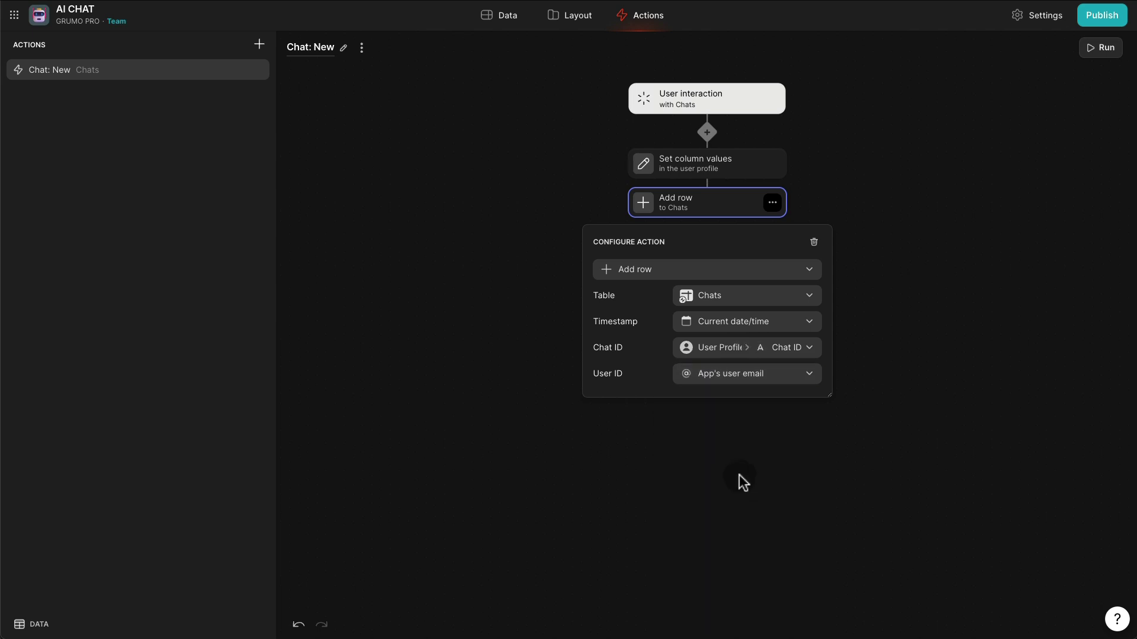
{"action": "left_click", "coordinate": [739, 475]}
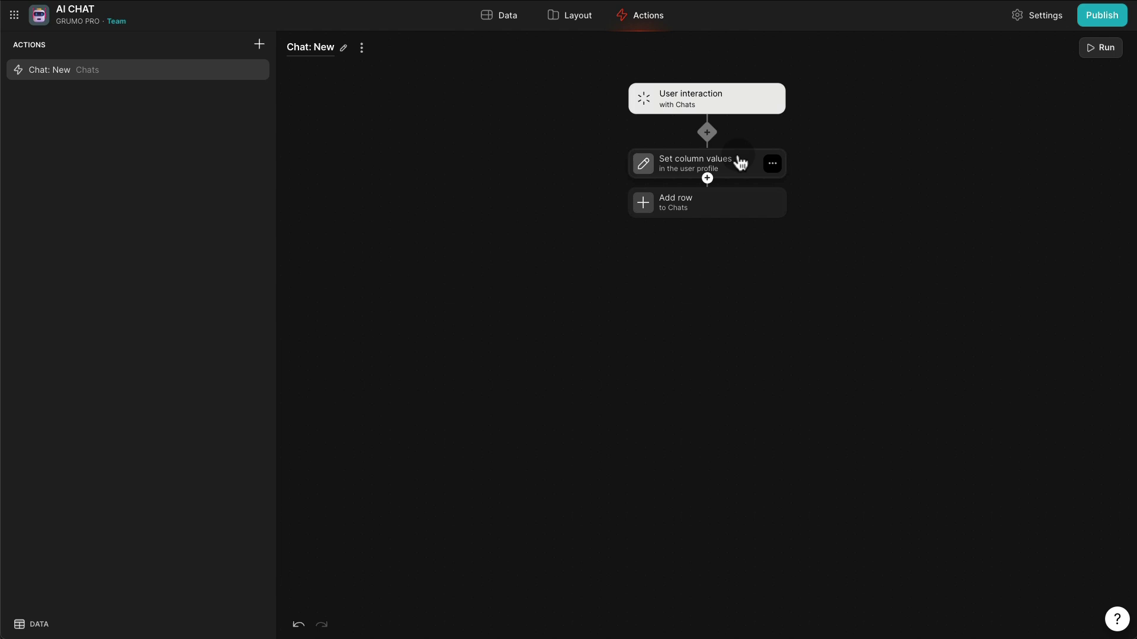
Start a new Relation column named "Chat REL" in the Users table.
{"action": "left_click", "coordinate": [506, 17]}
{"action": "left_click", "coordinate": [112, 73]}
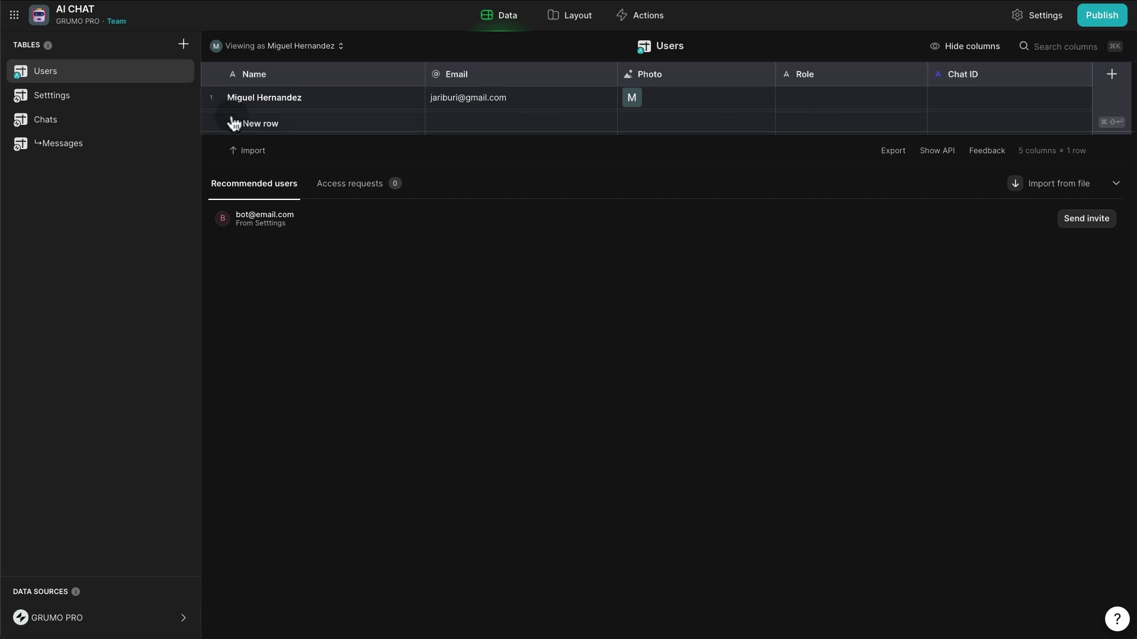
{"action": "left_click", "coordinate": [67, 122]}
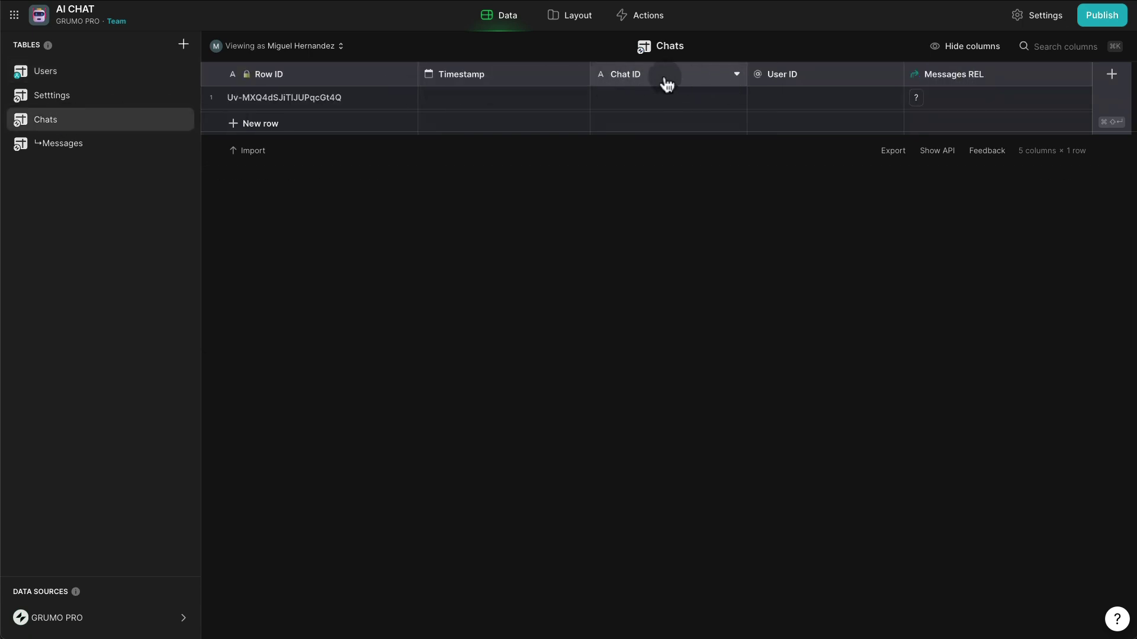
{"action": "left_click", "coordinate": [91, 77]}
{"action": "left_click", "coordinate": [1112, 78]}
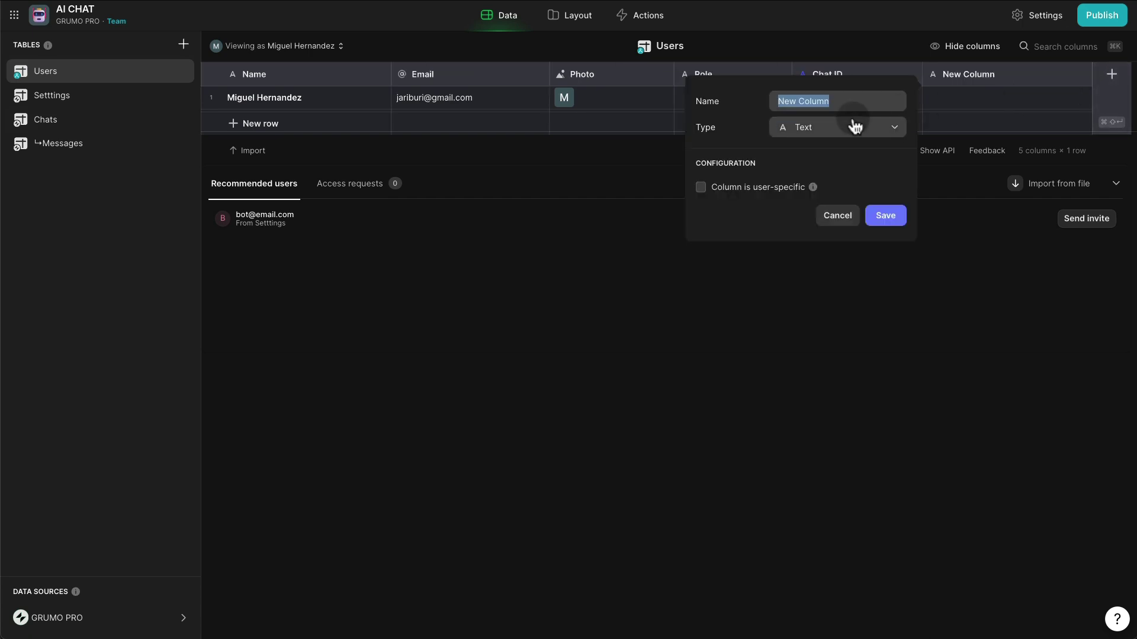
{"action": "type", "text": "Chat REL"}
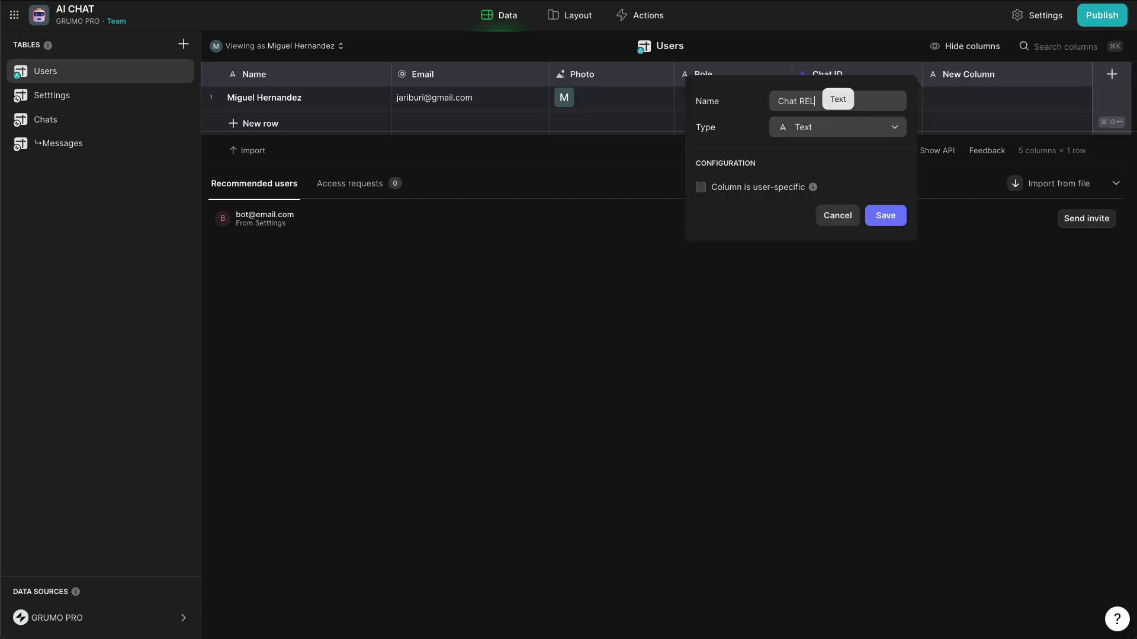
{"action": "left_click", "coordinate": [838, 129]}
{"action": "type", "text": "rel"}
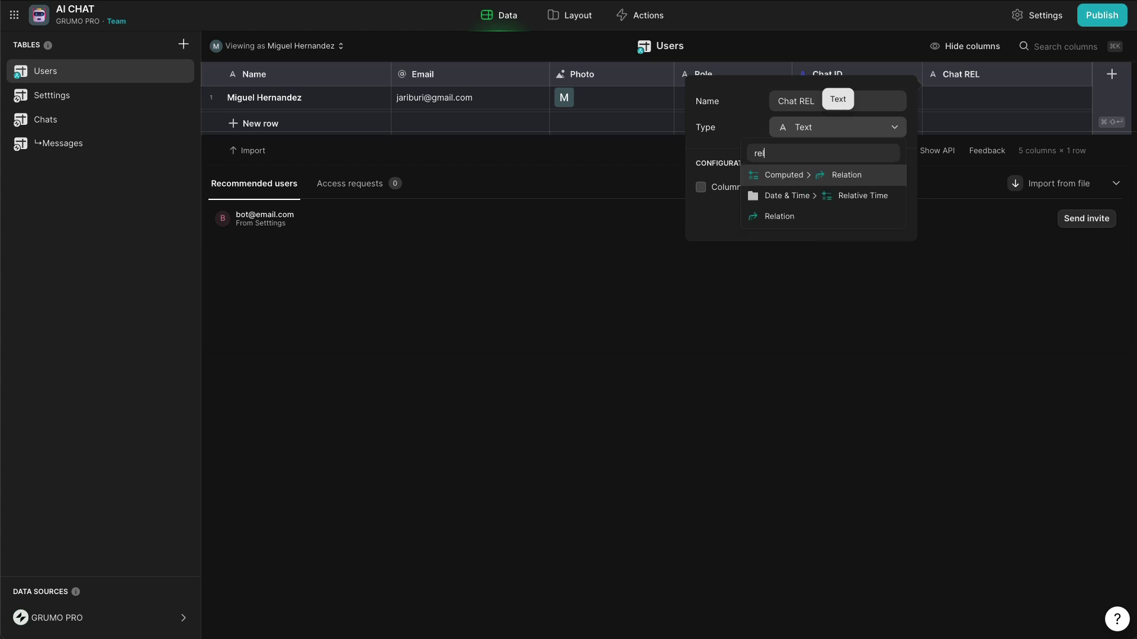
{"action": "key", "text": "Return"}
Configure the Chat REL relation to match the Users table's Chat ID with Chat ID in Chats, and save the column.
{"action": "left_click", "coordinate": [788, 205]}
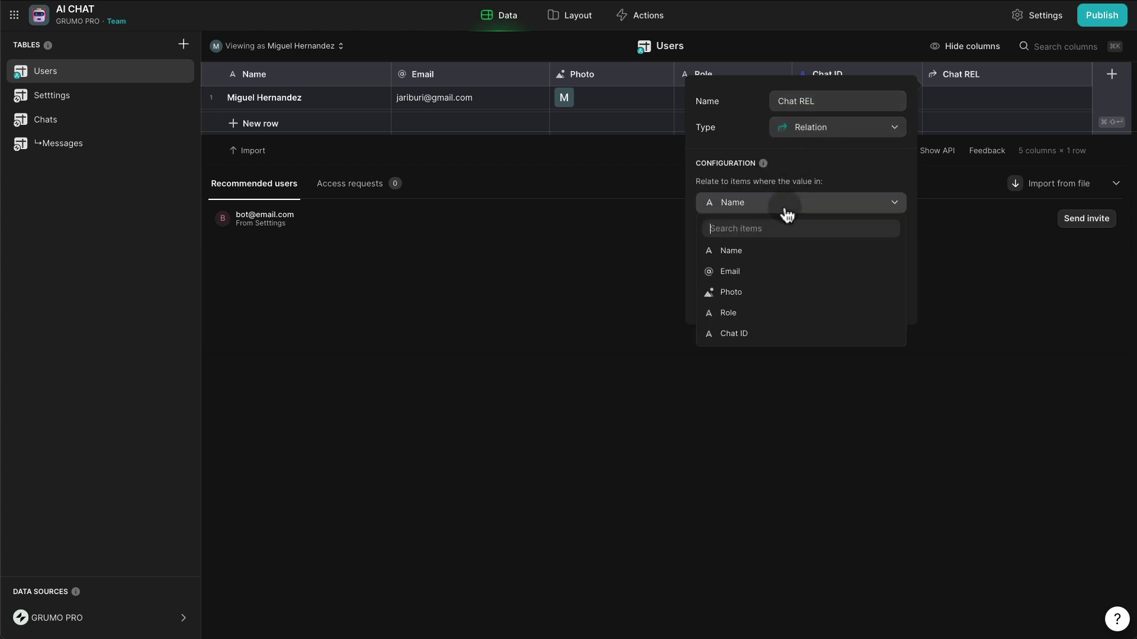
{"action": "left_click", "coordinate": [768, 335]}
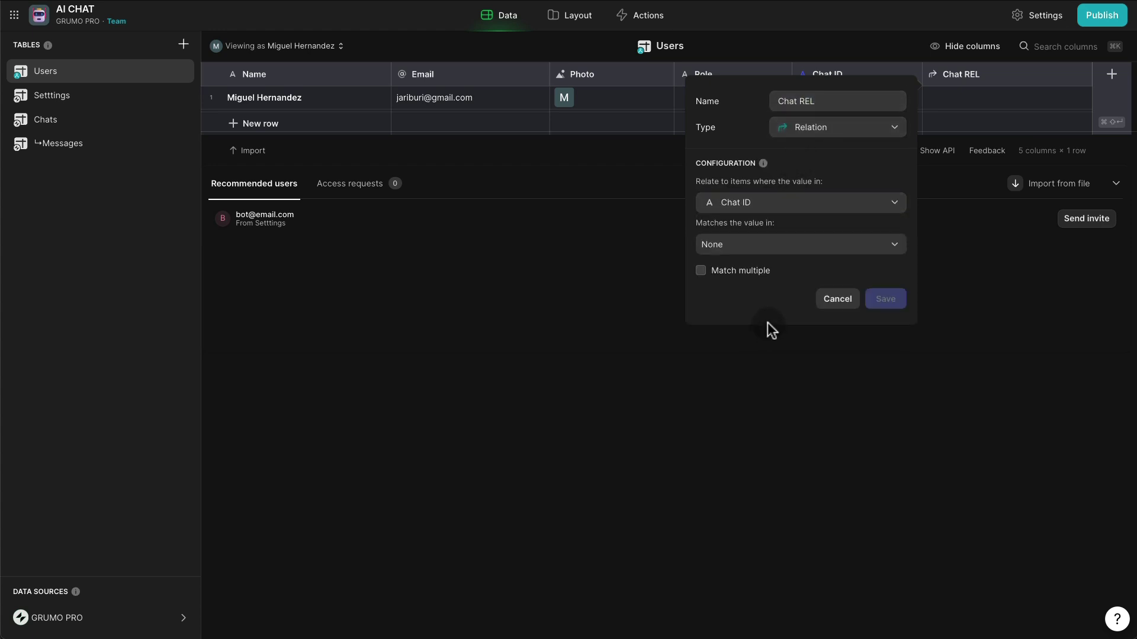
{"action": "left_click", "coordinate": [827, 253]}
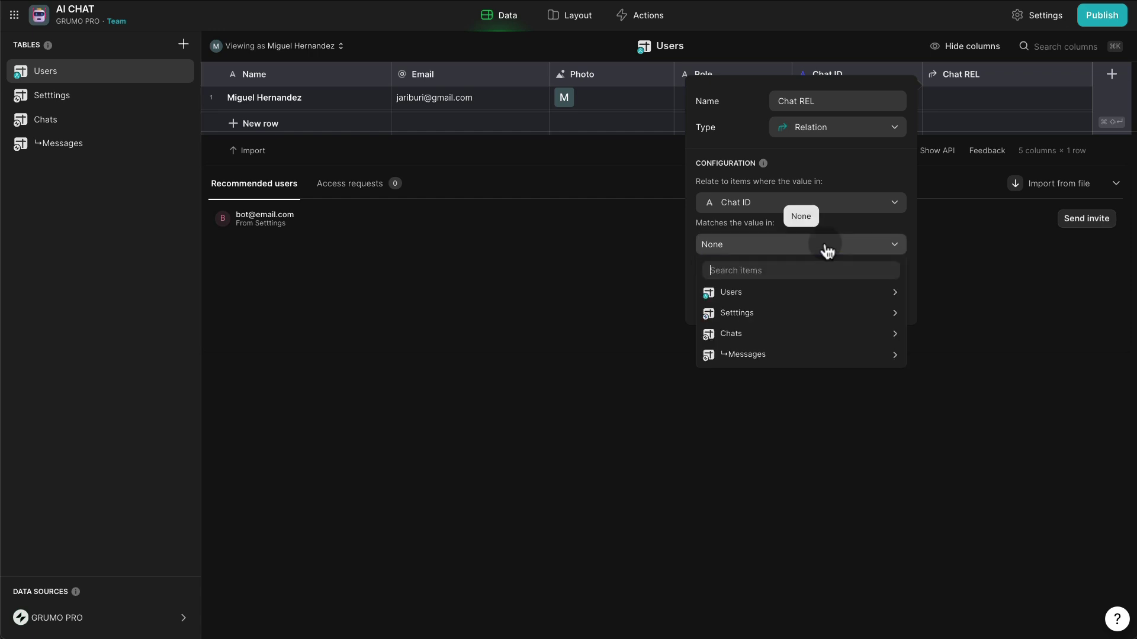
{"action": "mouse_move", "coordinate": [794, 336]}
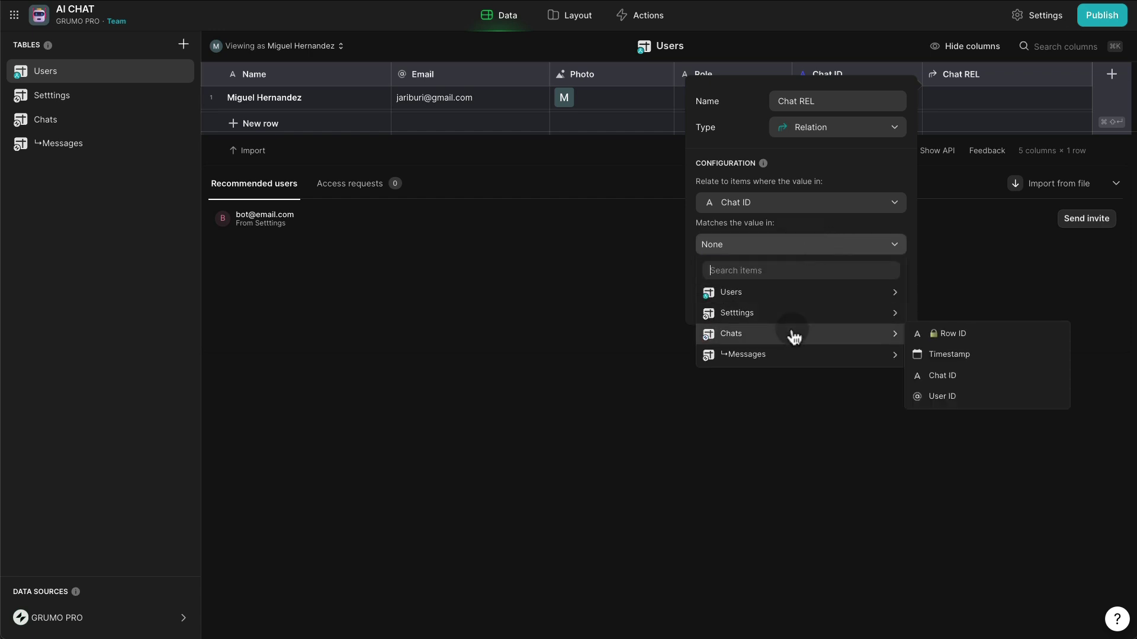
{"action": "left_click", "coordinate": [936, 373]}
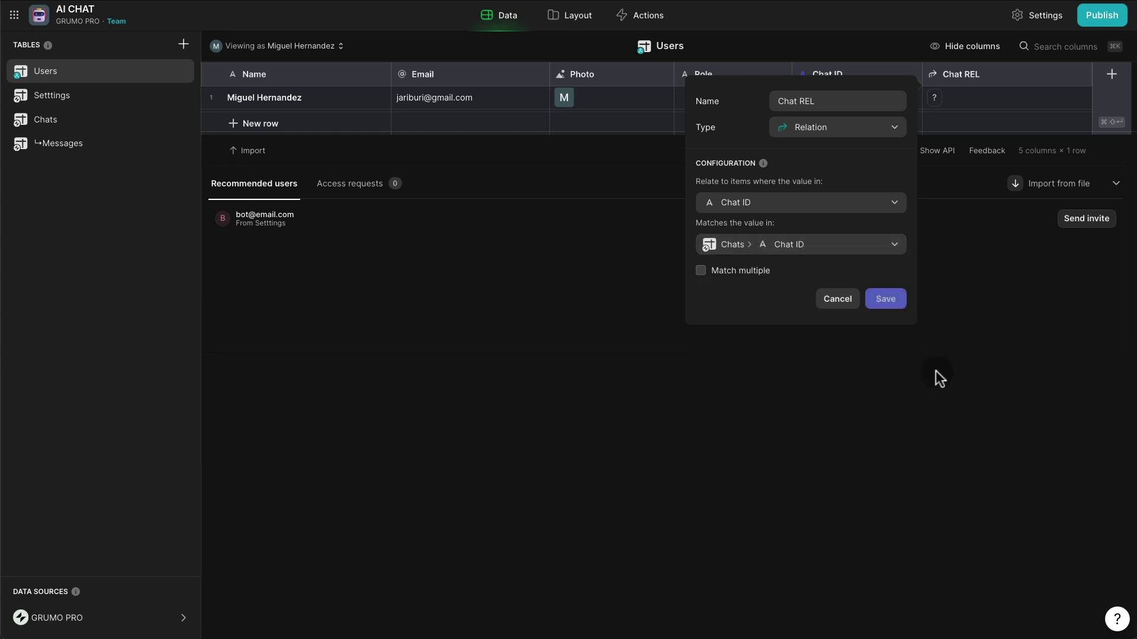
{"action": "left_click", "coordinate": [896, 302]}
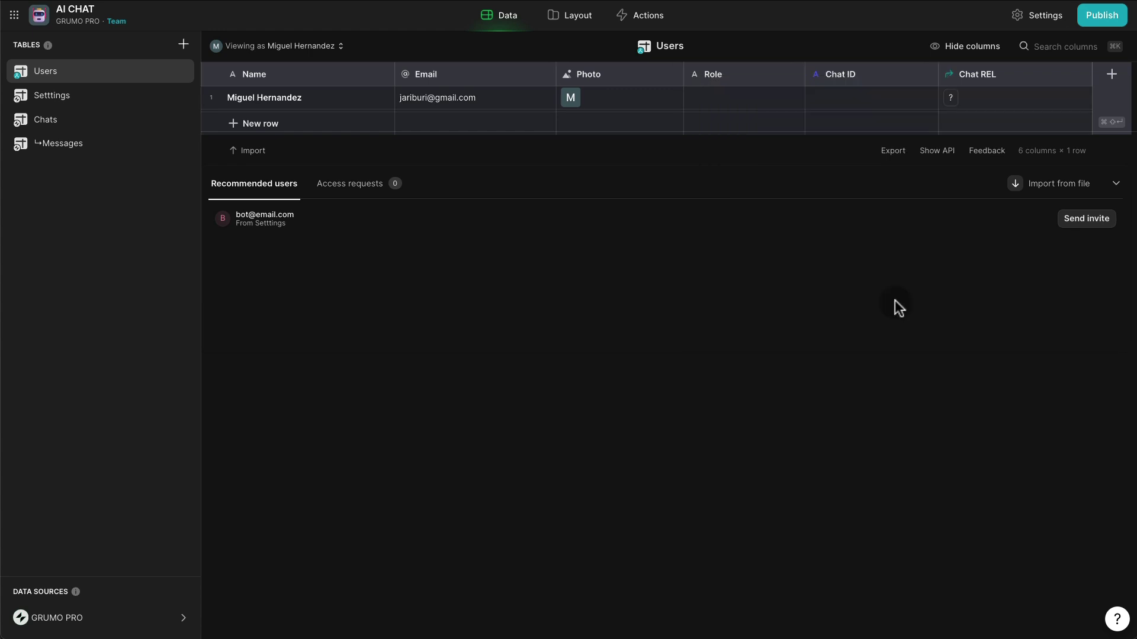
Append a Show detail screen step after Add row in the "Chat: New" action.
{"action": "left_click", "coordinate": [650, 17]}
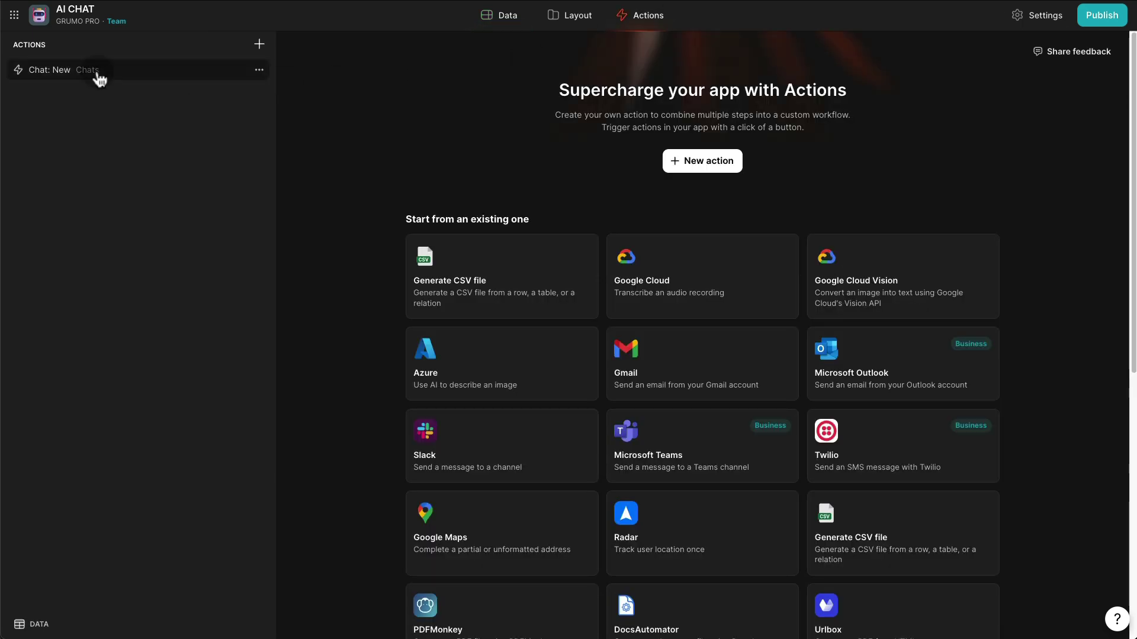
{"action": "left_click", "coordinate": [71, 72]}
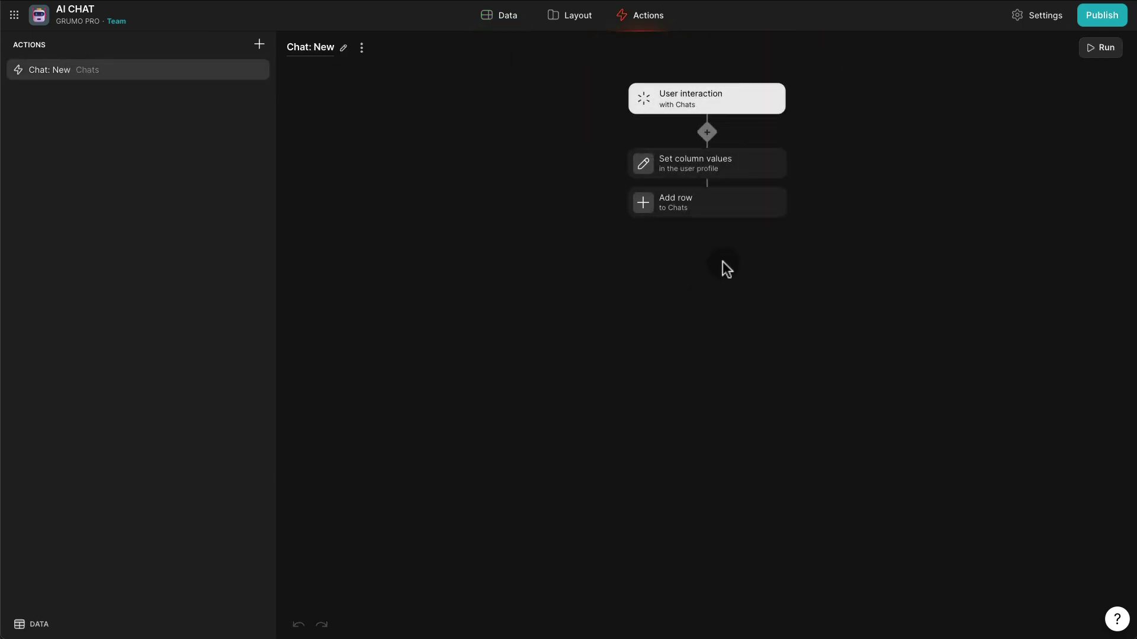
{"action": "mouse_move", "coordinate": [708, 224]}
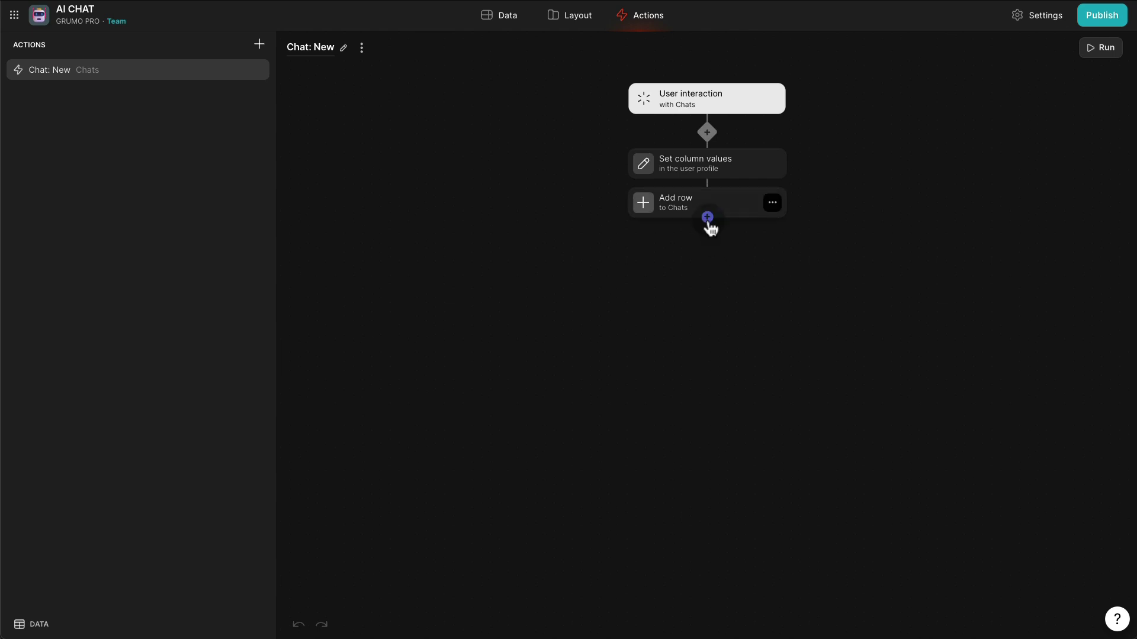
{"action": "left_click", "coordinate": [708, 218]}
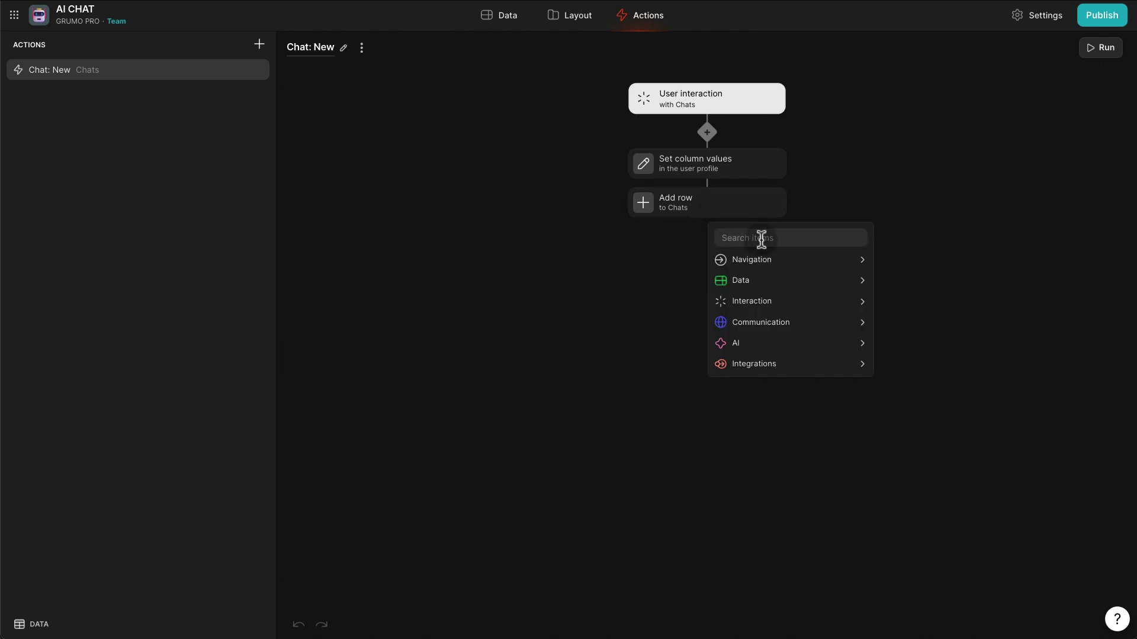
{"action": "type", "text": "det"}
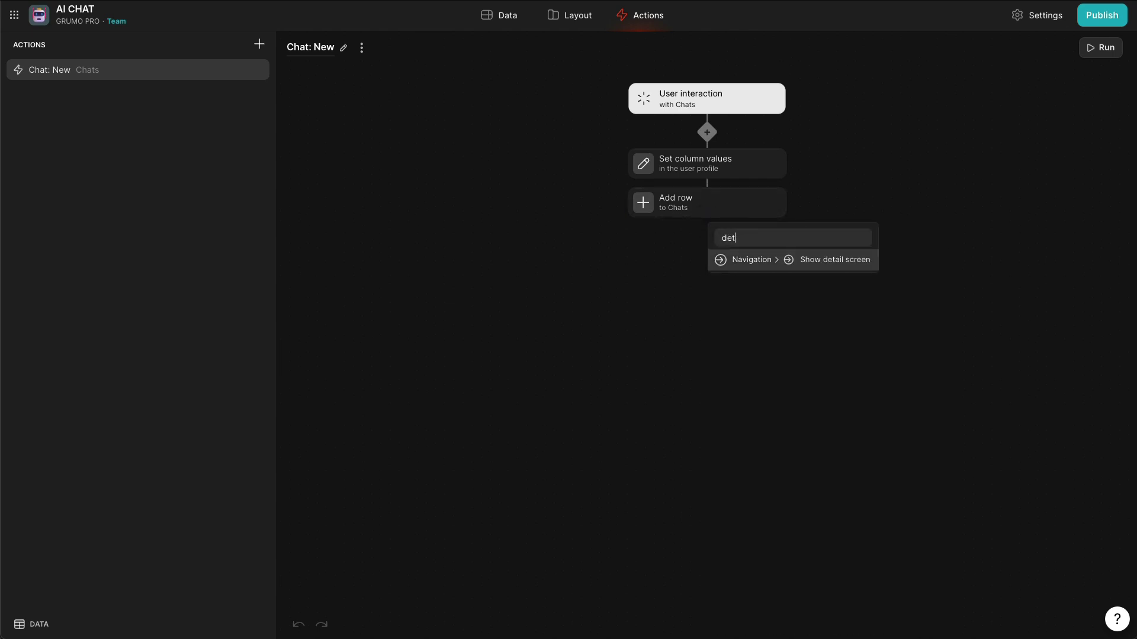
{"action": "left_click", "coordinate": [851, 262]}
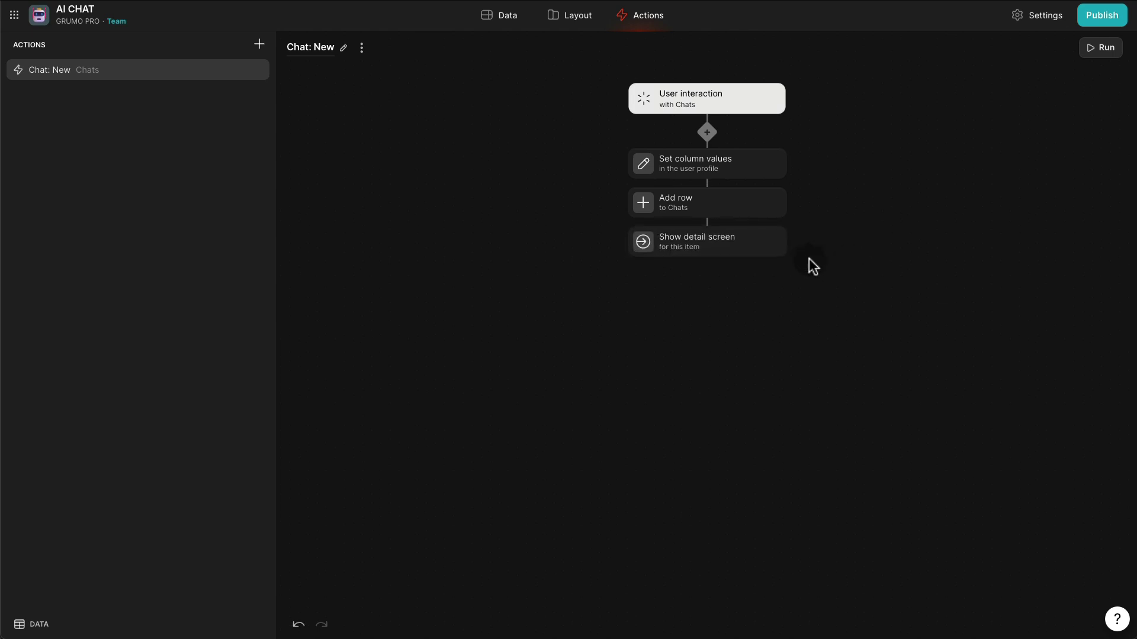
Set the Show detail screen step's data to the user profile's Chat REL relation.
{"action": "left_click", "coordinate": [734, 253]}
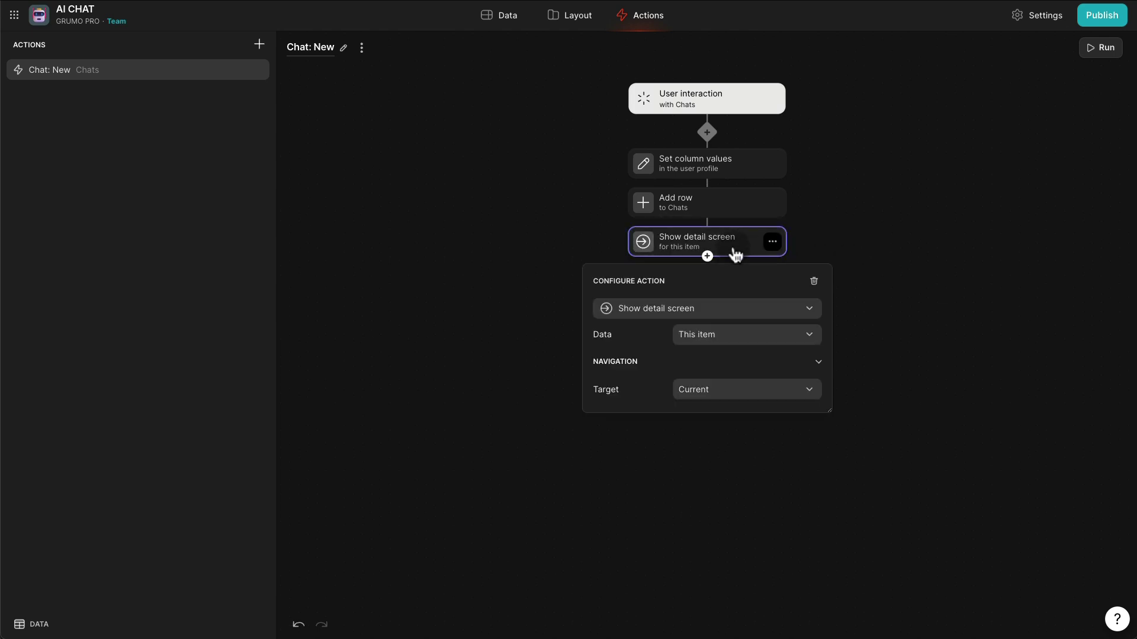
{"action": "left_click", "coordinate": [773, 335]}
{"action": "mouse_move", "coordinate": [756, 383]}
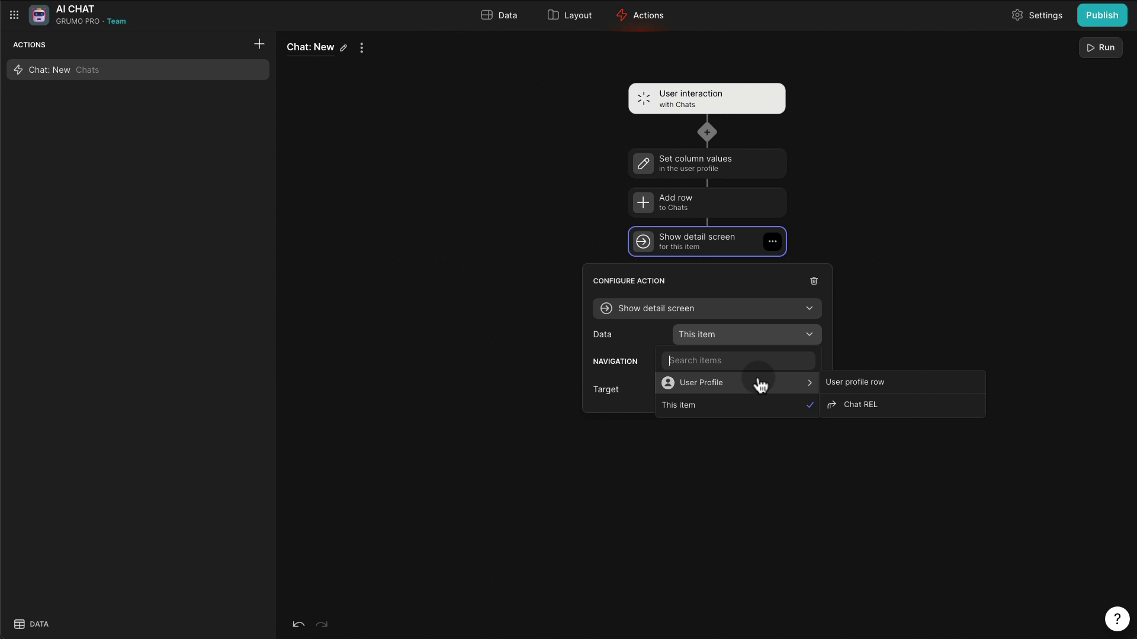
{"action": "left_click", "coordinate": [900, 408]}
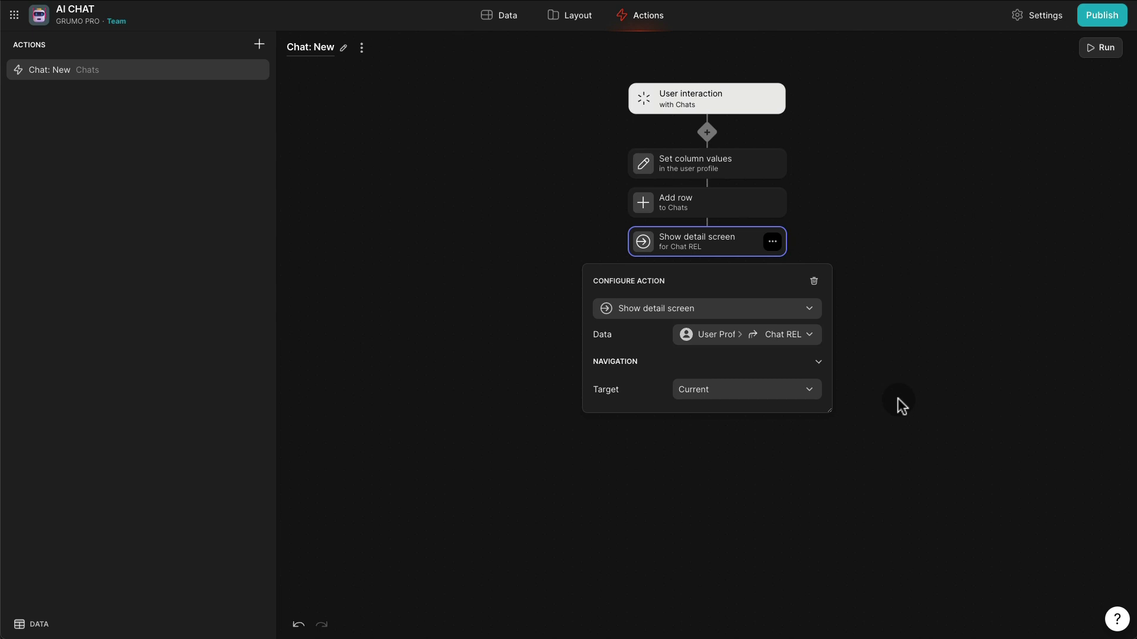
{"action": "left_click", "coordinate": [898, 399]}
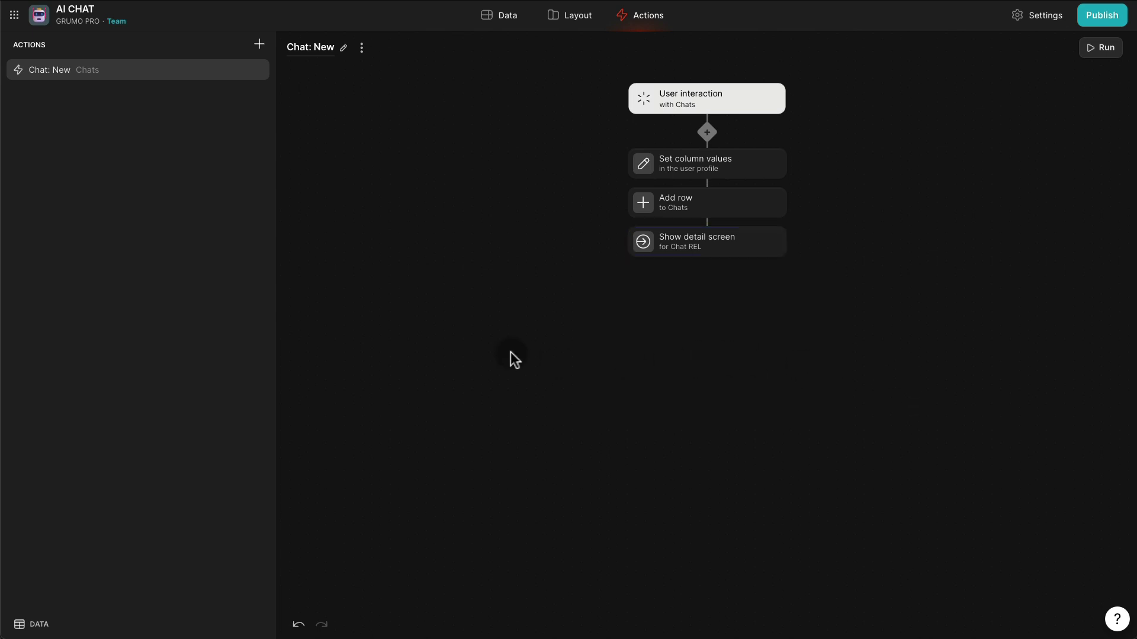
Title the Chats collection's title bar action "New" and give it a plus icon.
{"action": "left_click", "coordinate": [574, 29]}
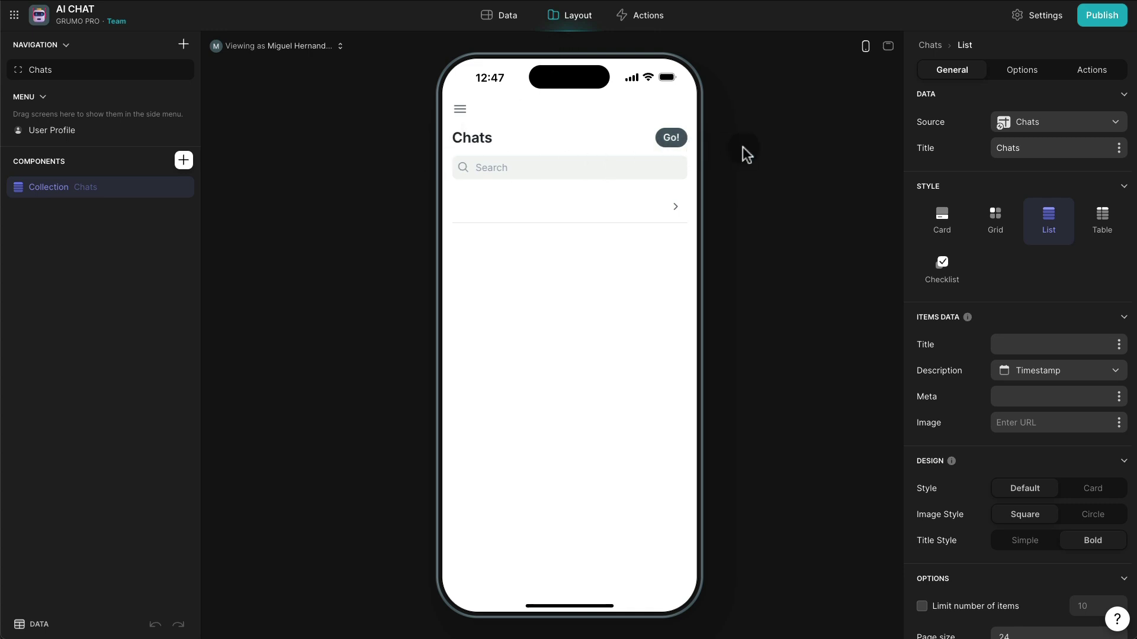
{"action": "left_click", "coordinate": [1109, 73]}
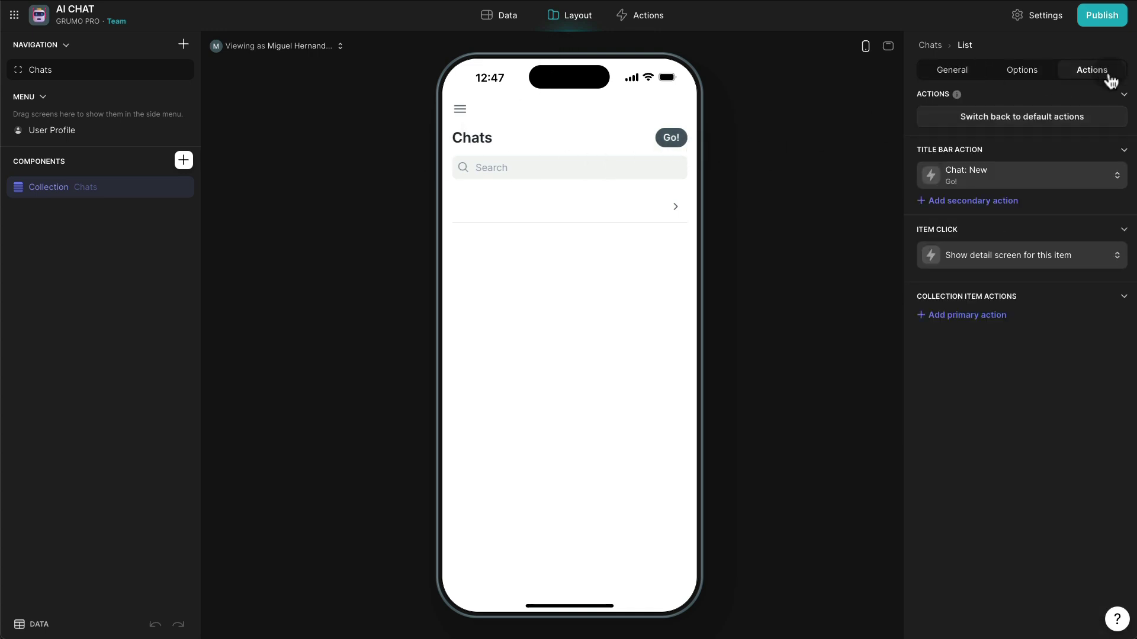
{"action": "left_click", "coordinate": [1042, 172]}
{"action": "triple_click", "coordinate": [1010, 230]}
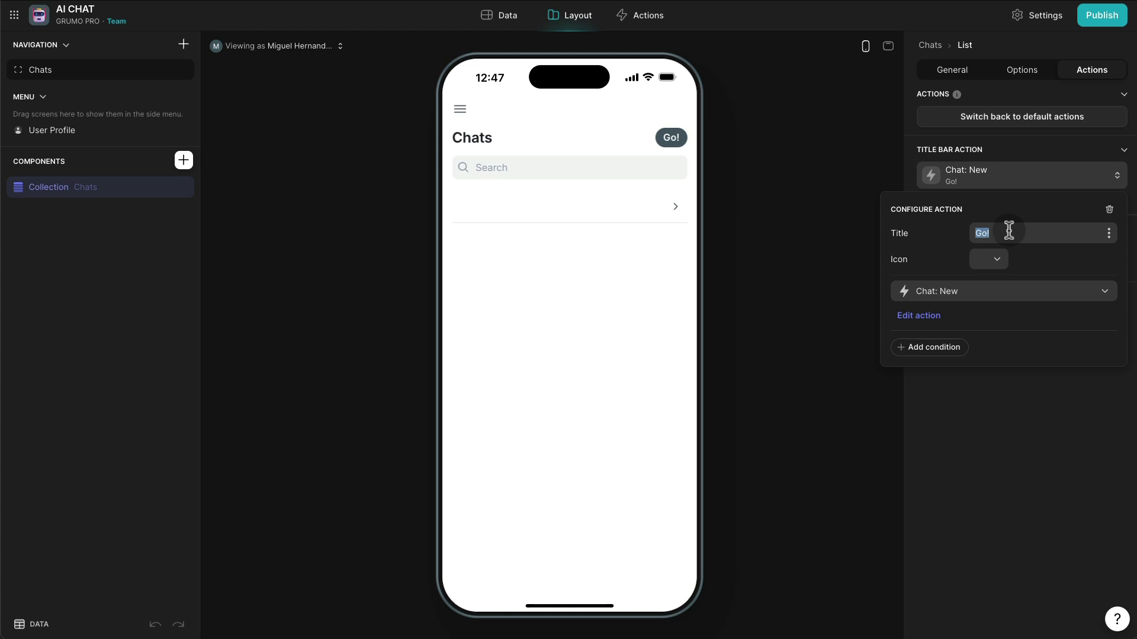
{"action": "type", "text": "New"}
{"action": "left_click", "coordinate": [986, 265]}
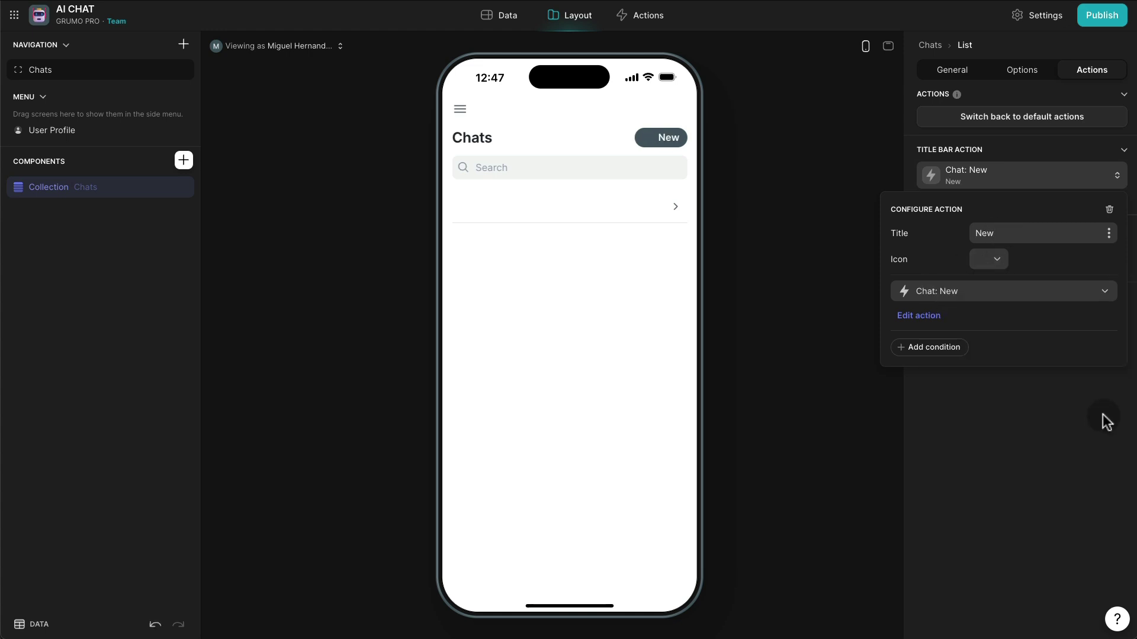
{"action": "left_click", "coordinate": [1103, 414]}
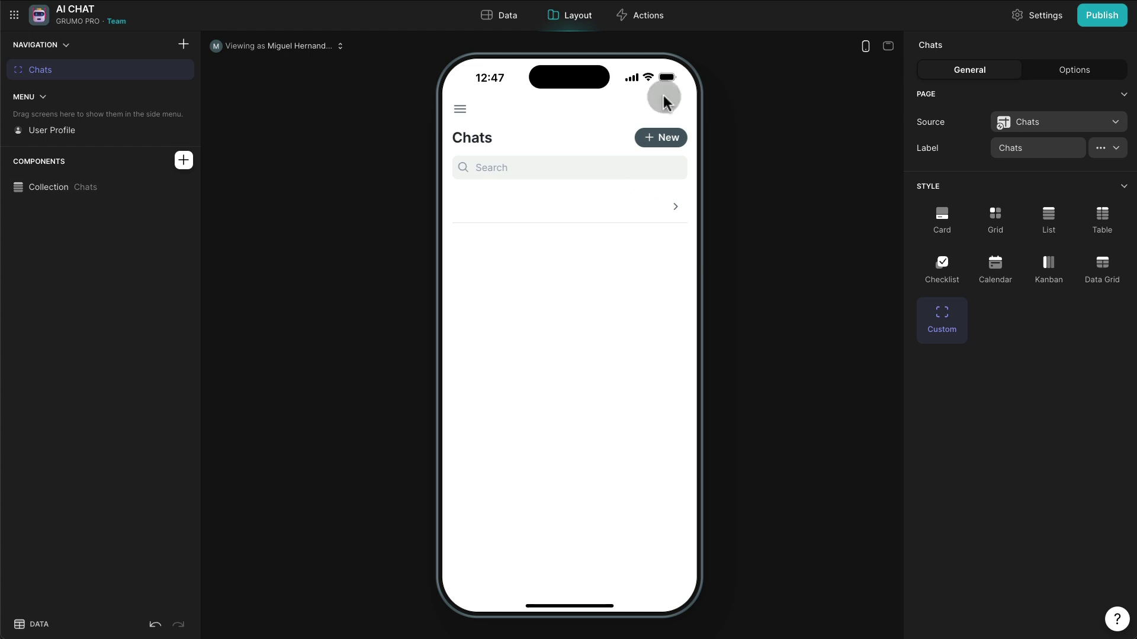
Review the configured values of the Set column values and Add row steps in the "Chat: New" action.
{"action": "left_click", "coordinate": [649, 16]}
{"action": "left_click", "coordinate": [112, 75]}
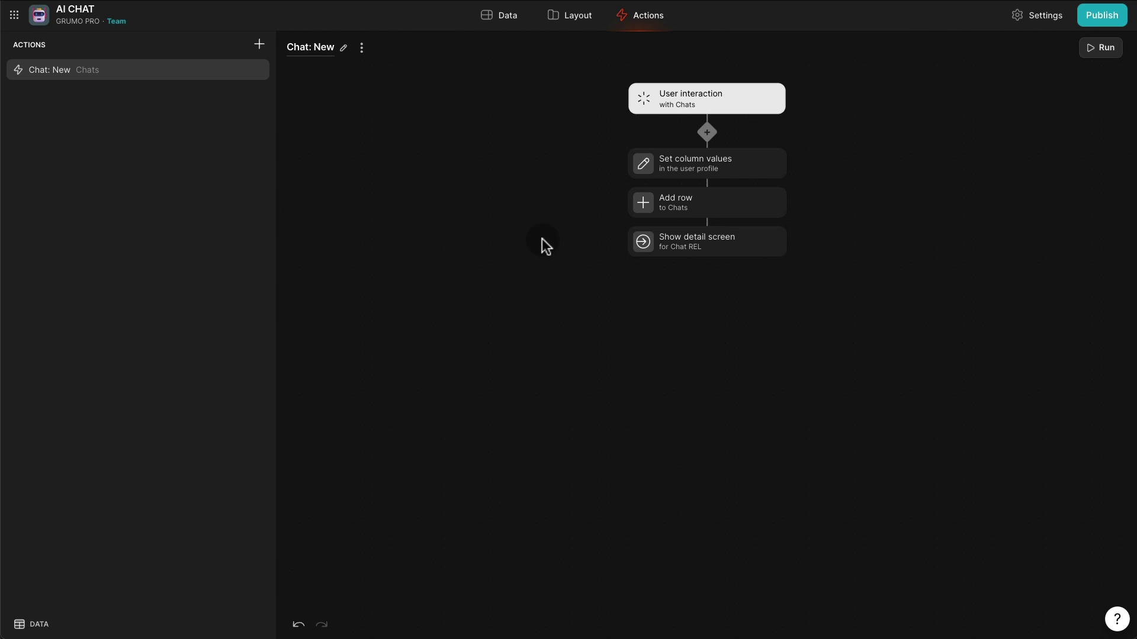
{"action": "left_click", "coordinate": [744, 169]}
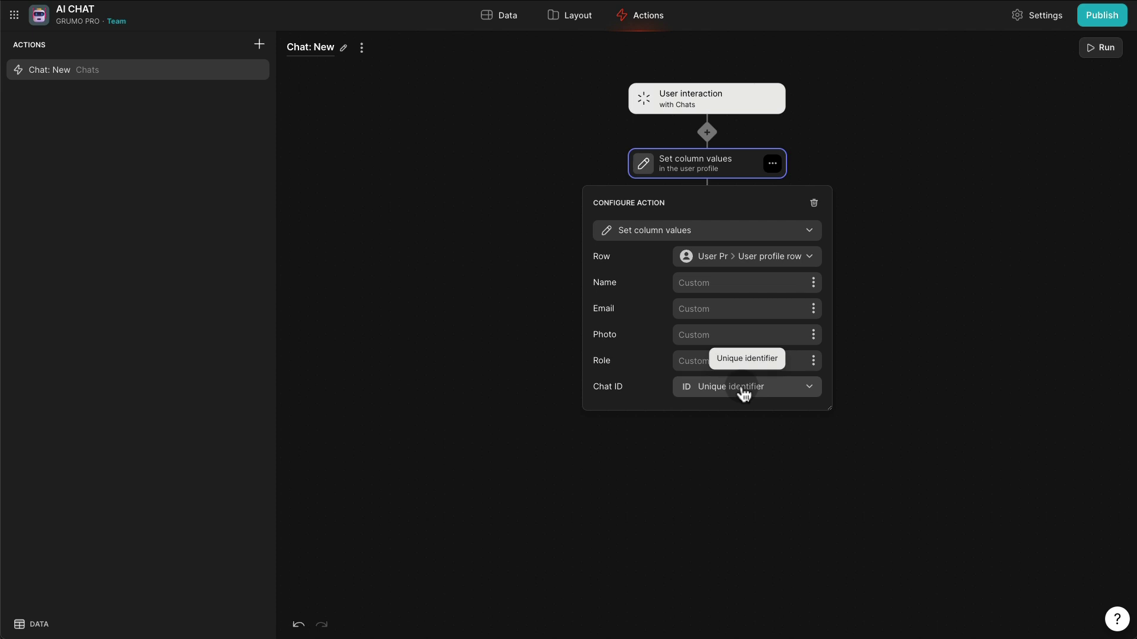
{"action": "left_click", "coordinate": [903, 244]}
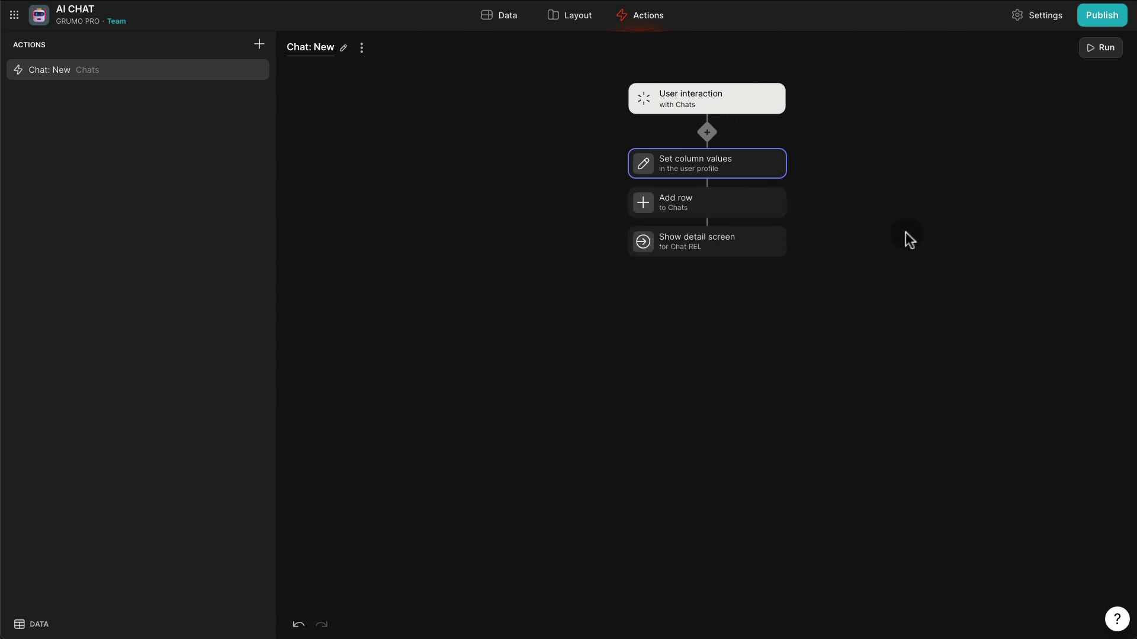
{"action": "left_click", "coordinate": [728, 206]}
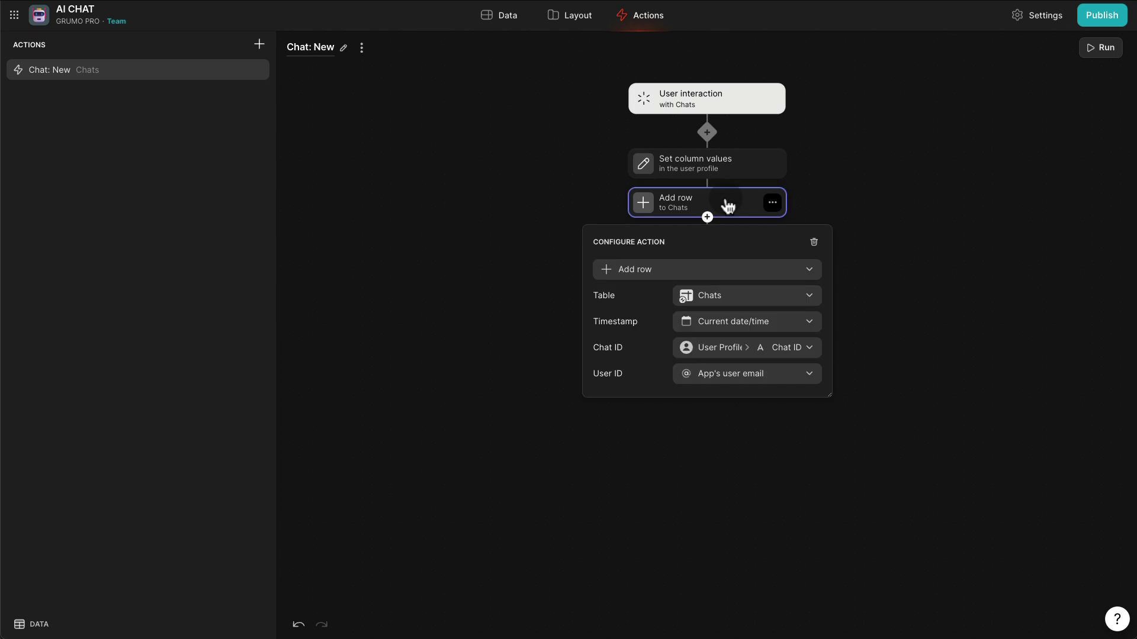
{"action": "left_click", "coordinate": [798, 346]}
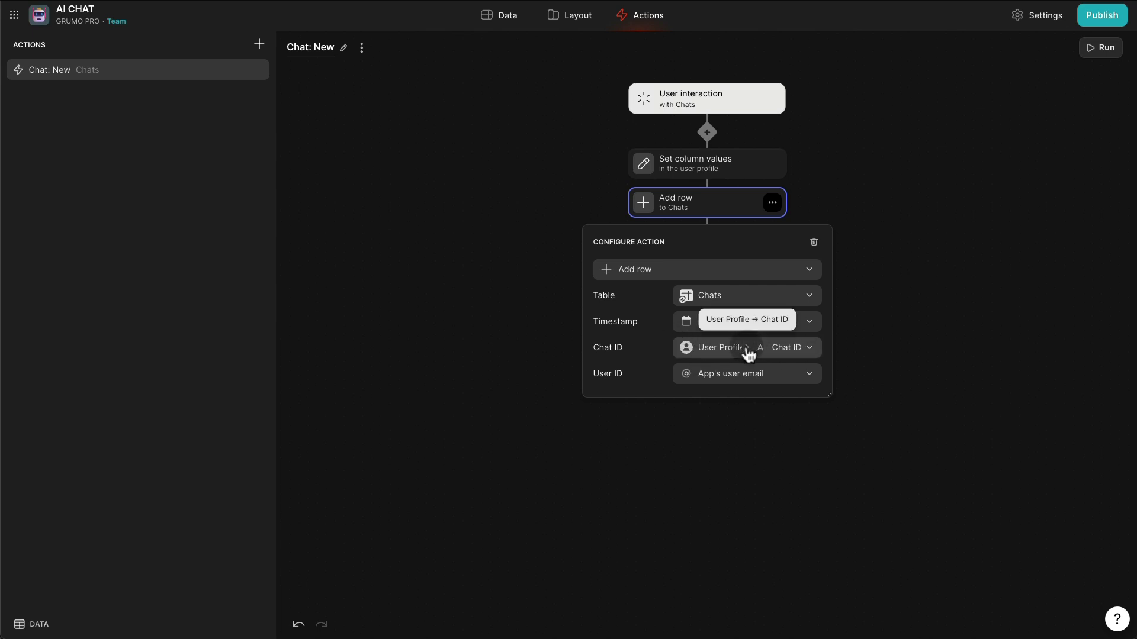
{"action": "left_click", "coordinate": [906, 296]}
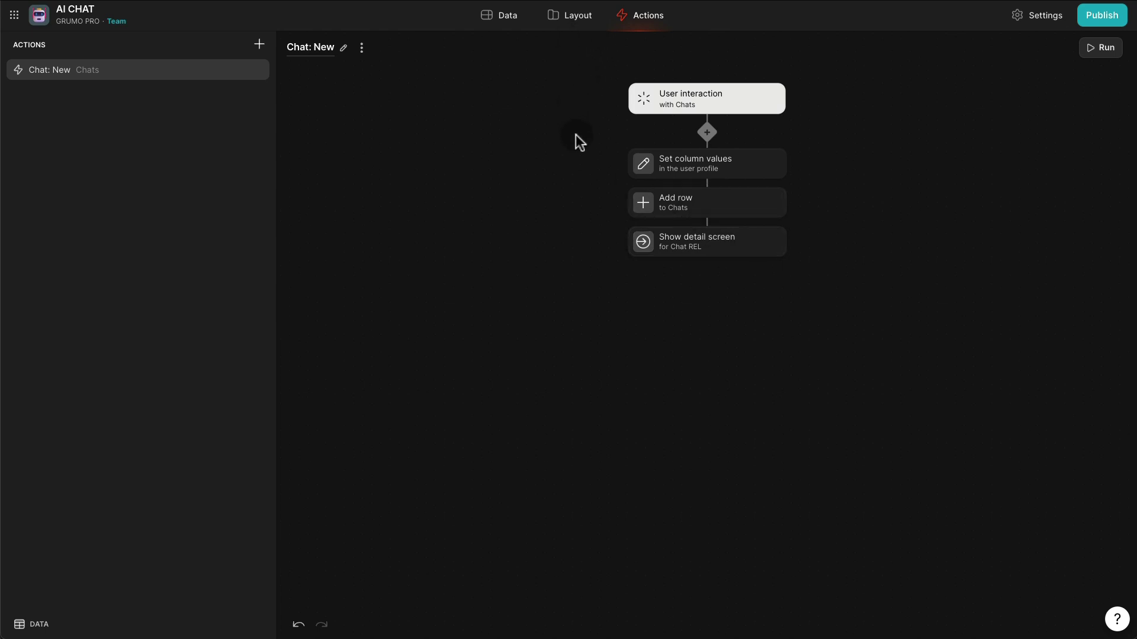
Create a new chat from the Chats screen in the app preview to test the "Chat: New" action.
{"action": "left_click", "coordinate": [583, 18]}
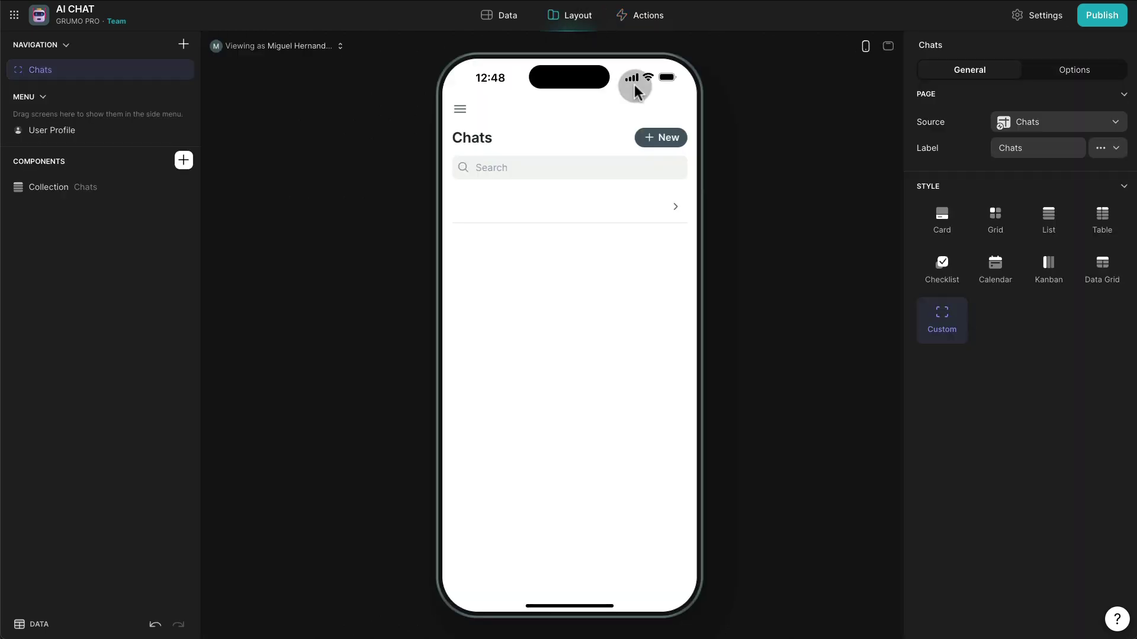
{"action": "left_click", "coordinate": [673, 138]}
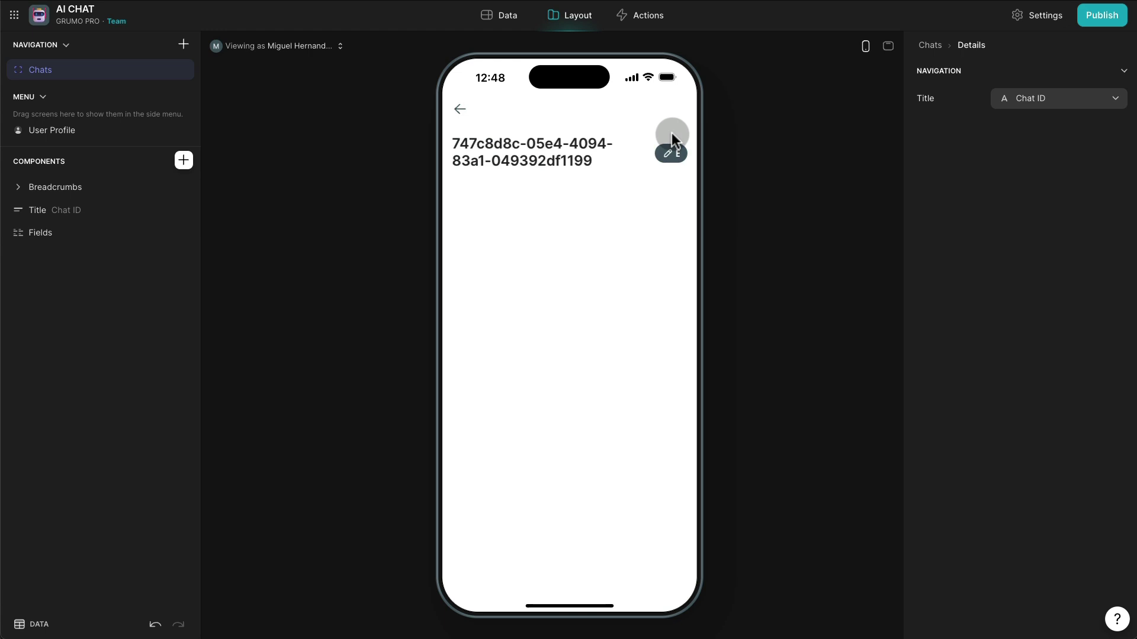
Delete the empty first row from the Chats table.
{"action": "left_click", "coordinate": [515, 26]}
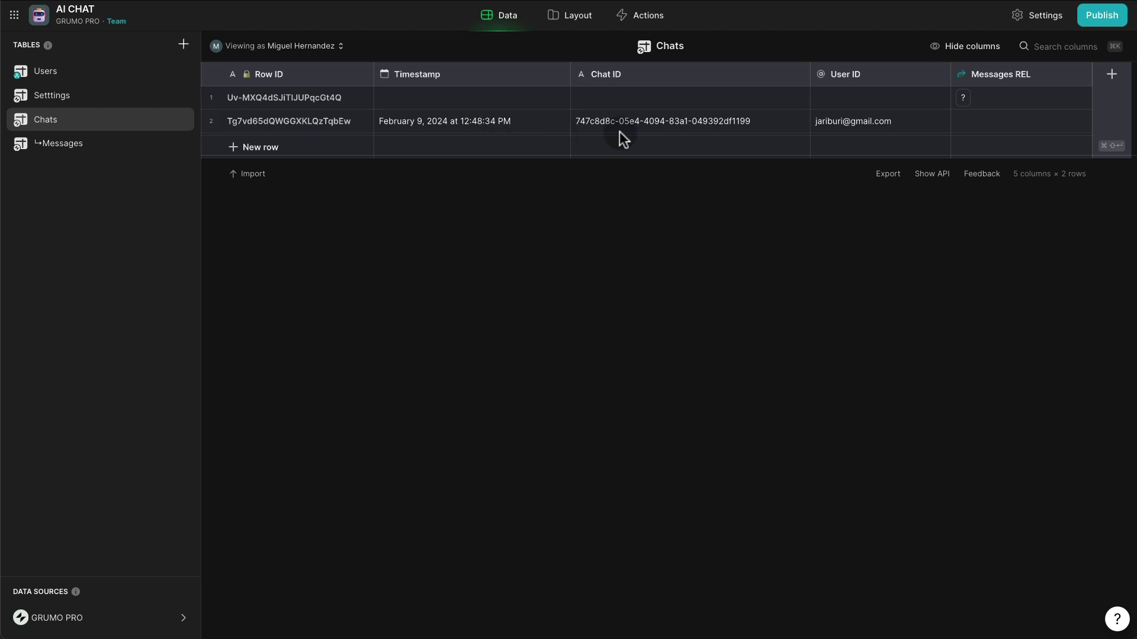
{"action": "left_click", "coordinate": [211, 98]}
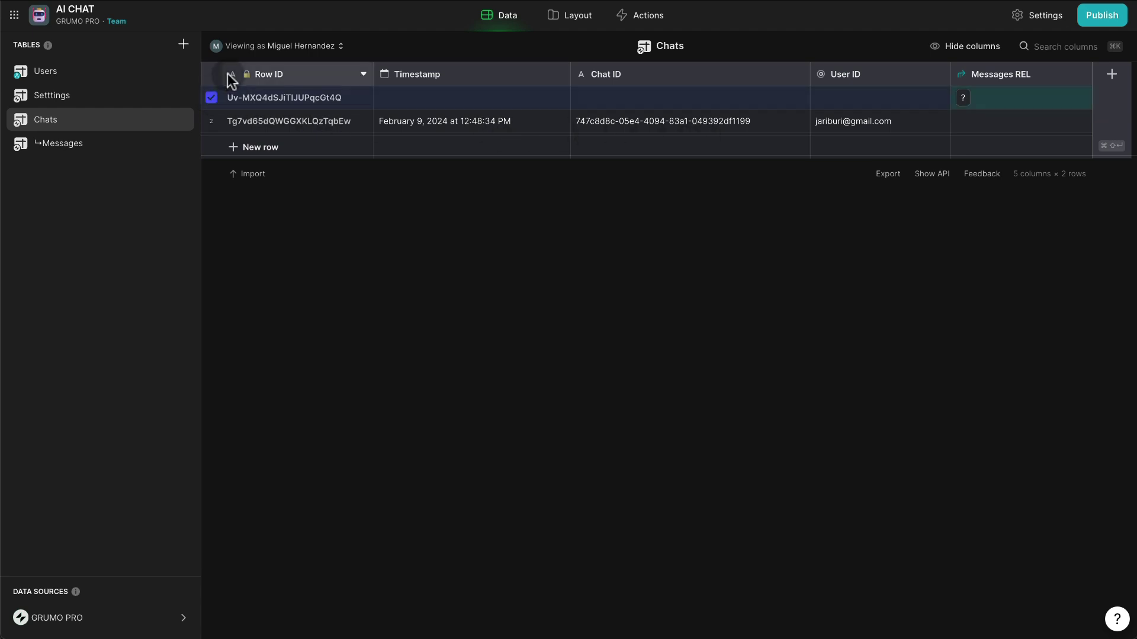
{"action": "key", "text": "Delete"}
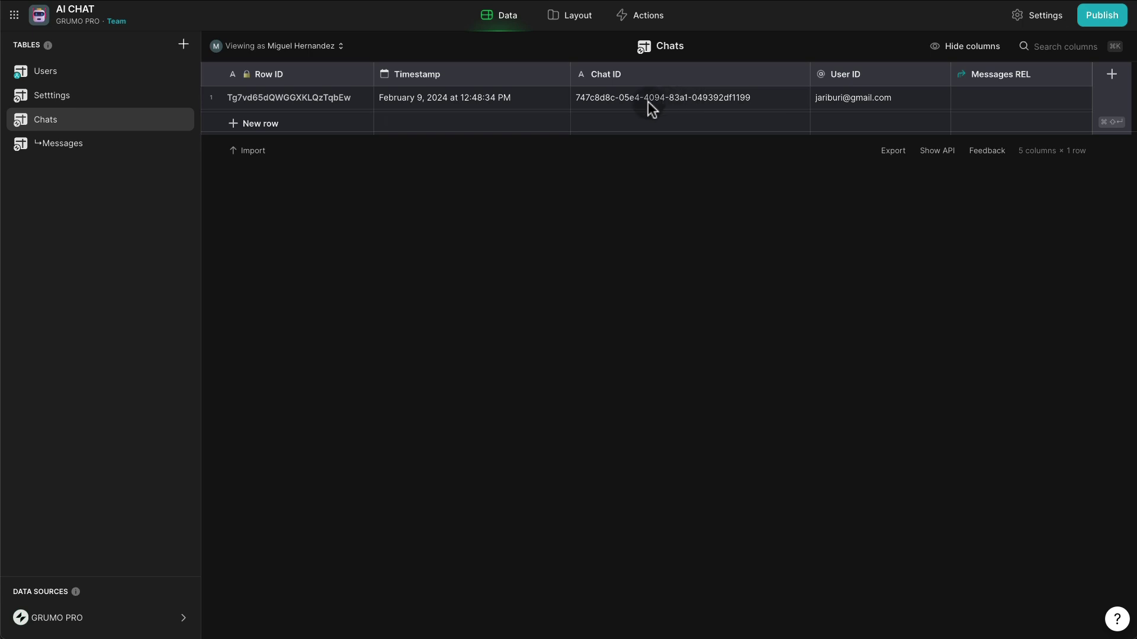
Check the Users table's Chat ID and Chat REL columns, and make User ID the row owner column in the Chats table.
{"action": "left_click", "coordinate": [74, 76]}
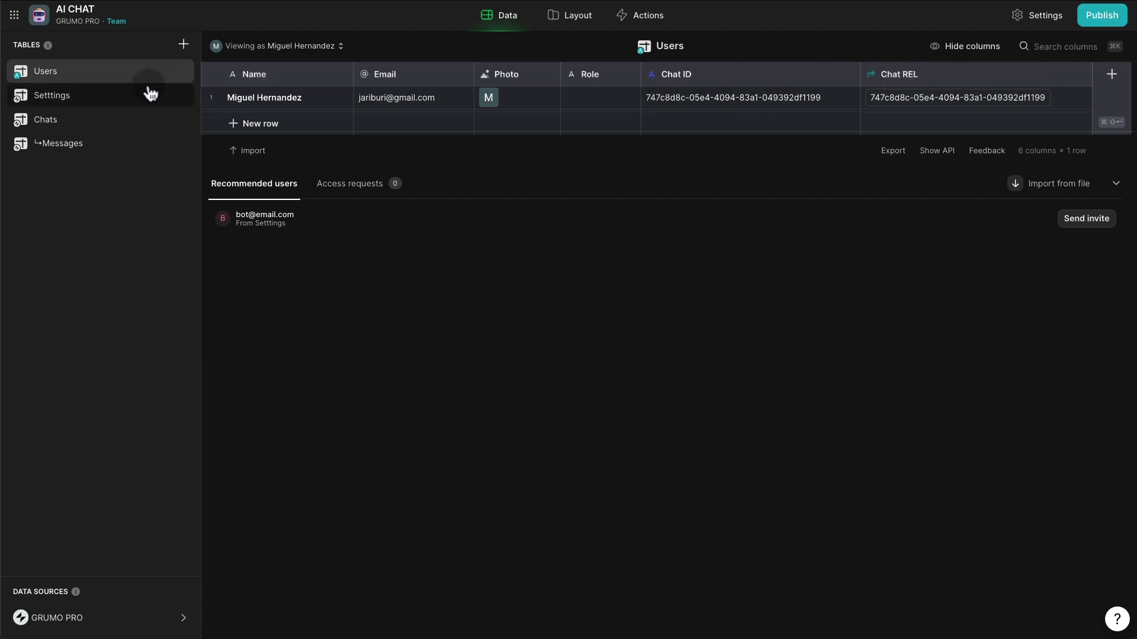
{"action": "left_click", "coordinate": [101, 122]}
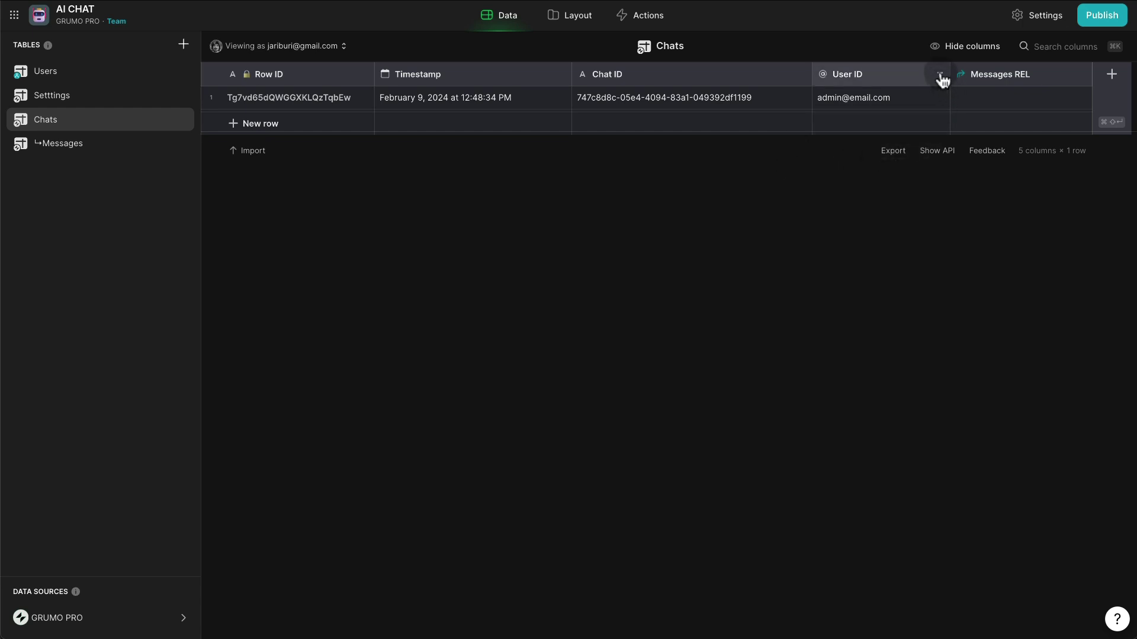
{"action": "left_click", "coordinate": [941, 74]}
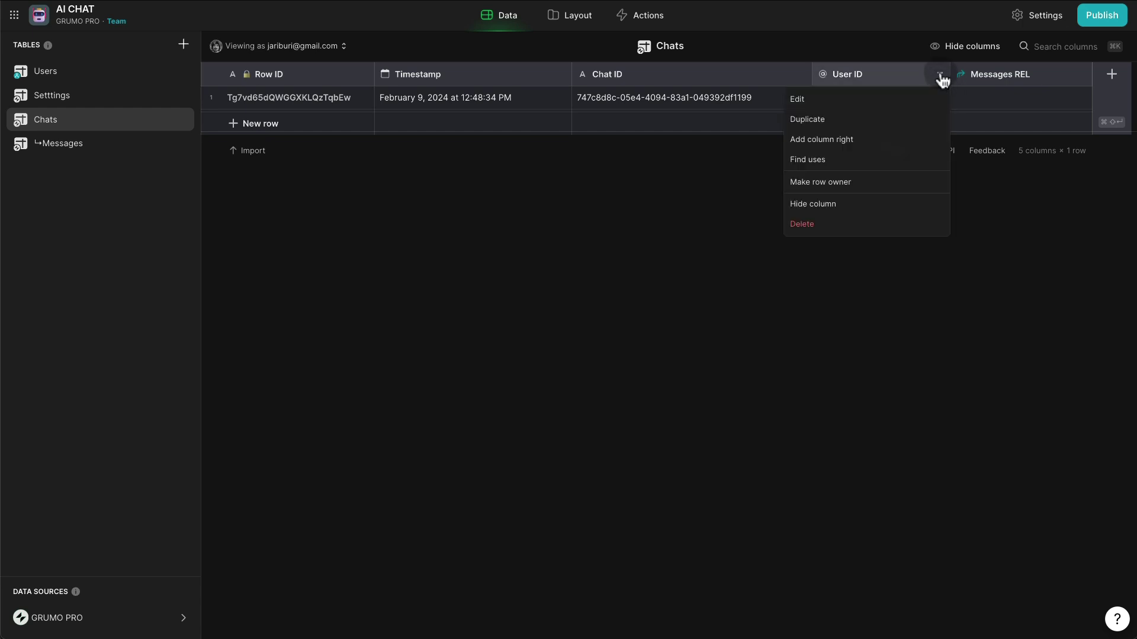
{"action": "left_click", "coordinate": [844, 183]}
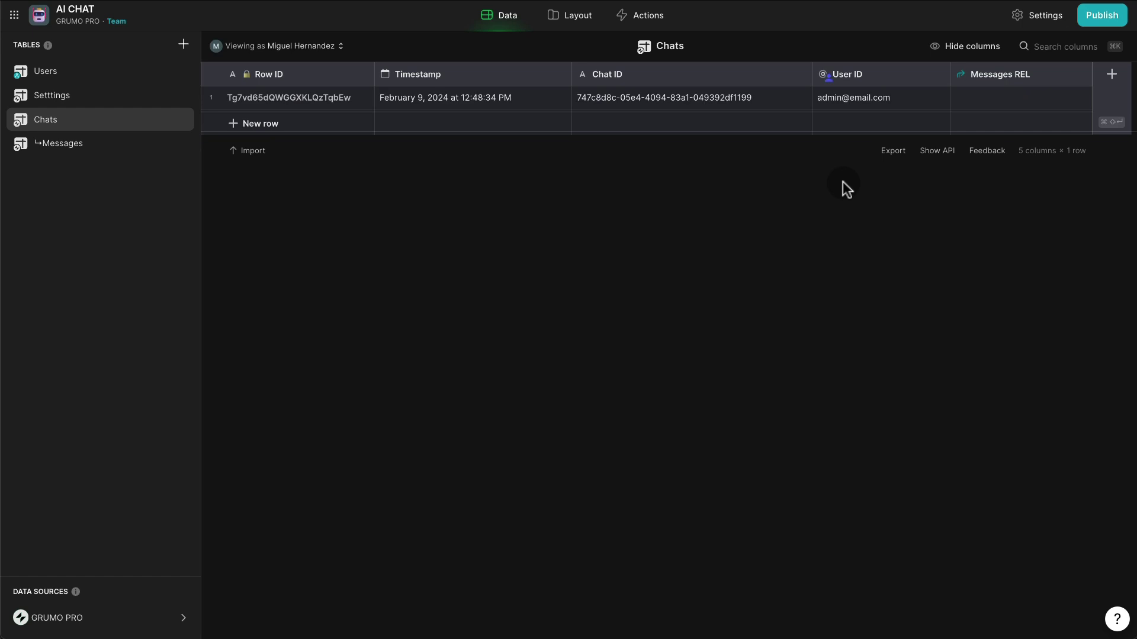
Open the existing chat's detail screen from the Chats list in the app preview.
{"action": "left_click", "coordinate": [586, 22]}
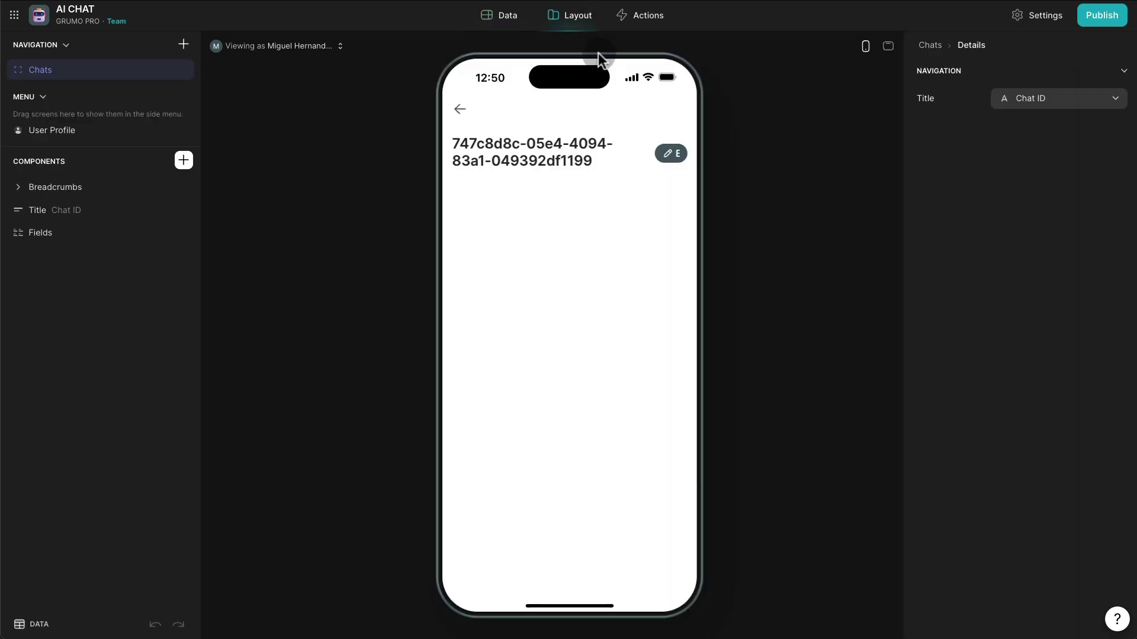
{"action": "left_click", "coordinate": [51, 72]}
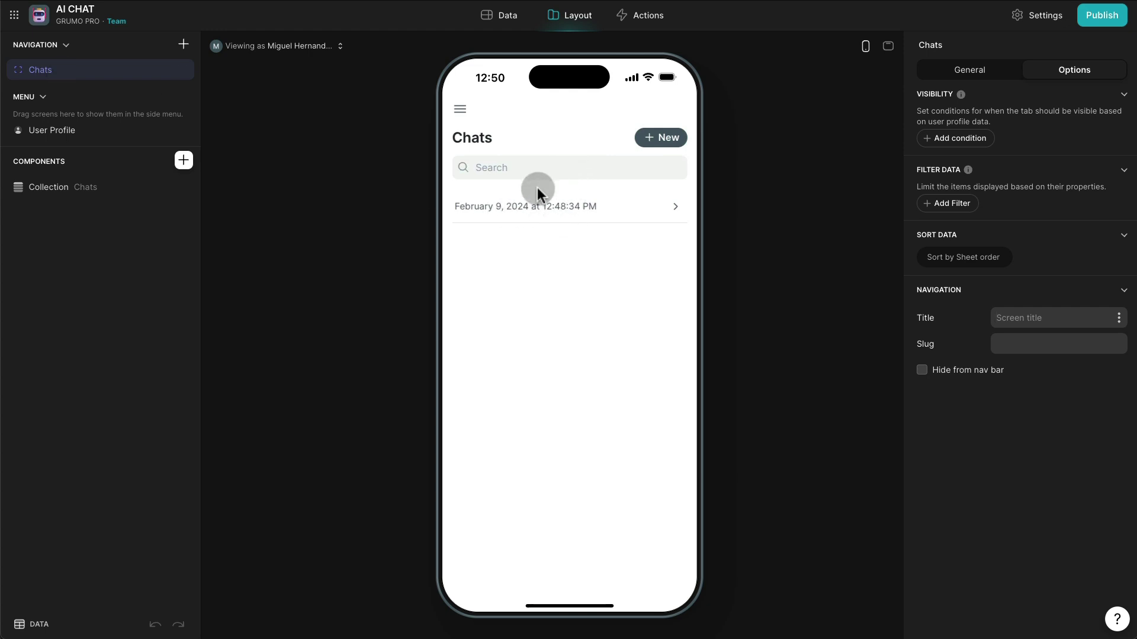
{"action": "left_click", "coordinate": [586, 221]}
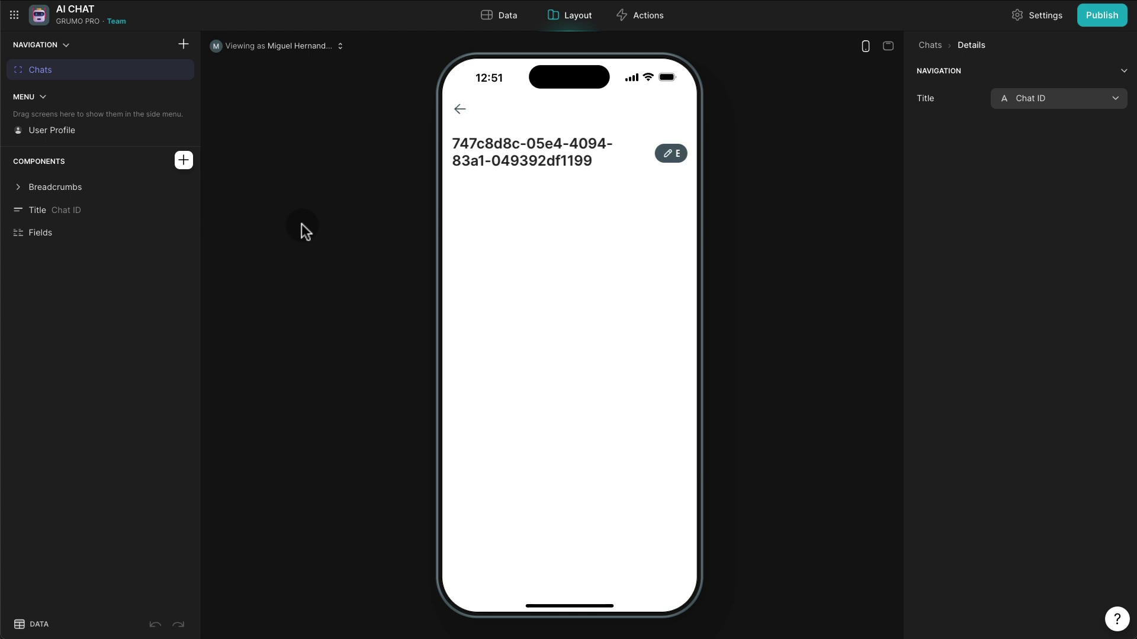
Examine the Messages table's columns and return to the chat detail screen's layout.
{"action": "left_click", "coordinate": [513, 18]}
{"action": "left_click", "coordinate": [90, 149]}
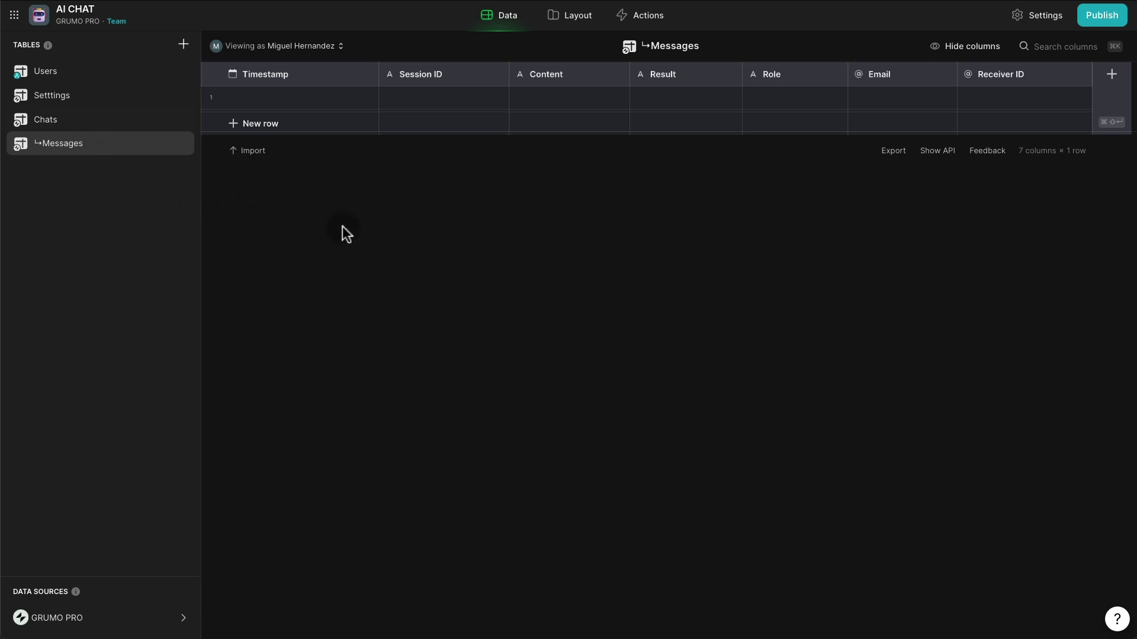
{"action": "left_click", "coordinate": [568, 22]}
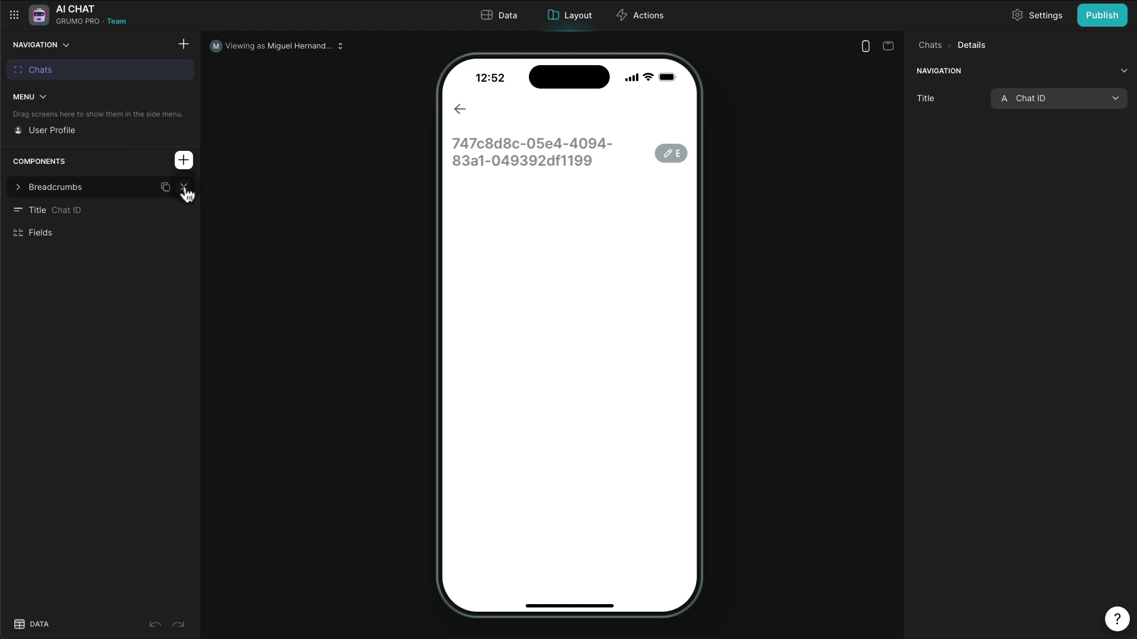
Remove the Breadcrumbs, Title and Fields components from the chat detail screen.
{"action": "left_click", "coordinate": [183, 187]}
{"action": "left_click", "coordinate": [183, 187]}
{"action": "left_click", "coordinate": [184, 187]}
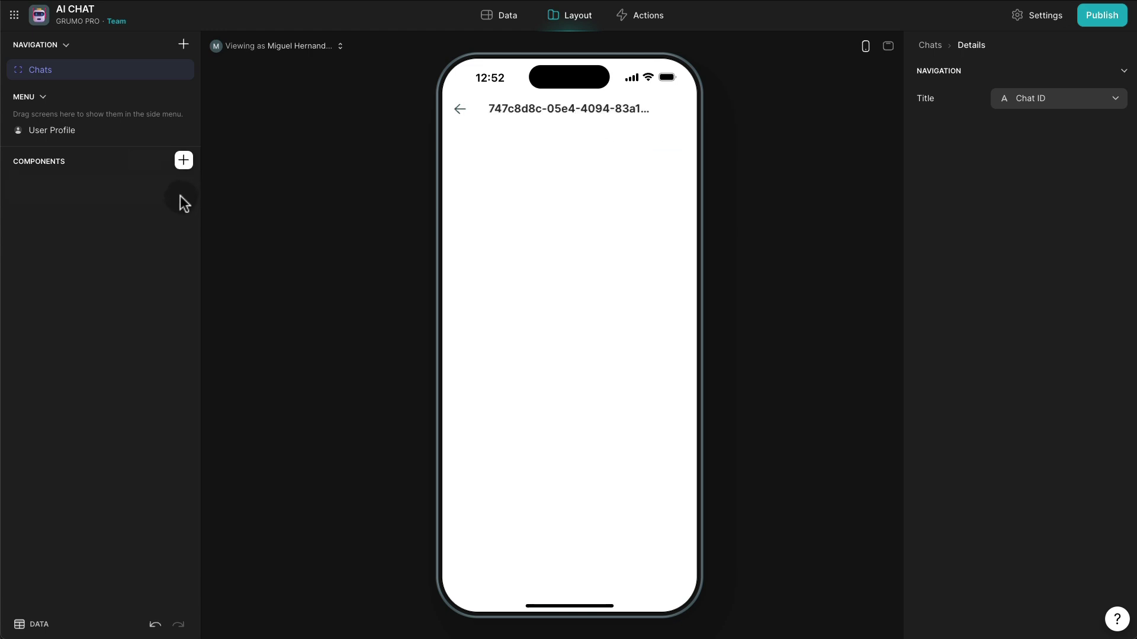
Add a Comments component to the empty chat detail screen.
{"action": "left_click", "coordinate": [185, 162]}
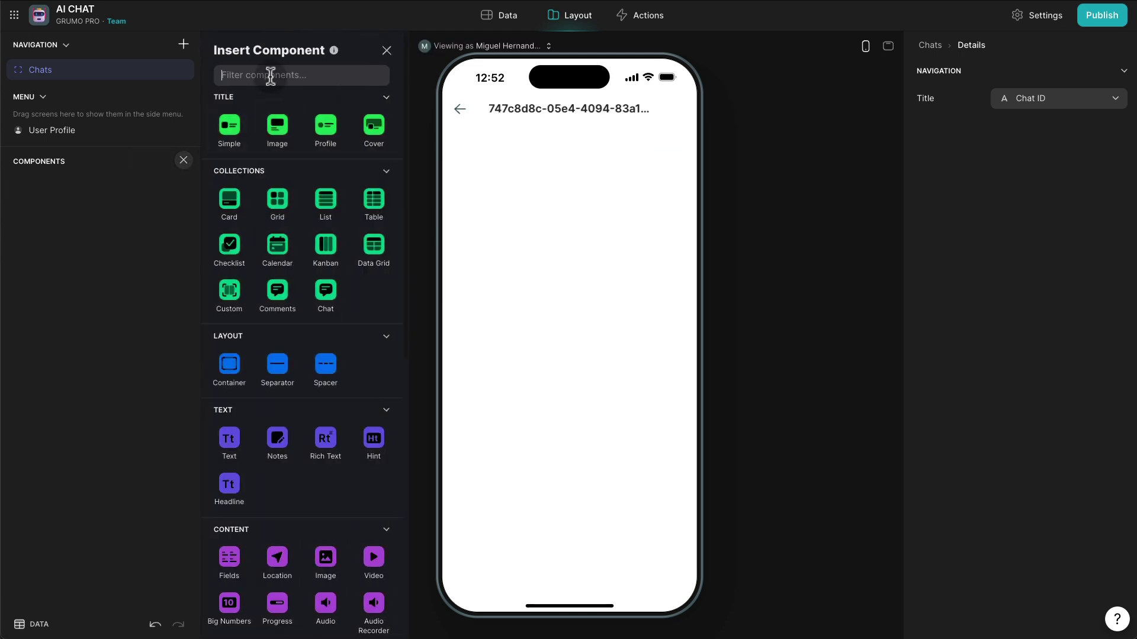
{"action": "type", "text": "comm"}
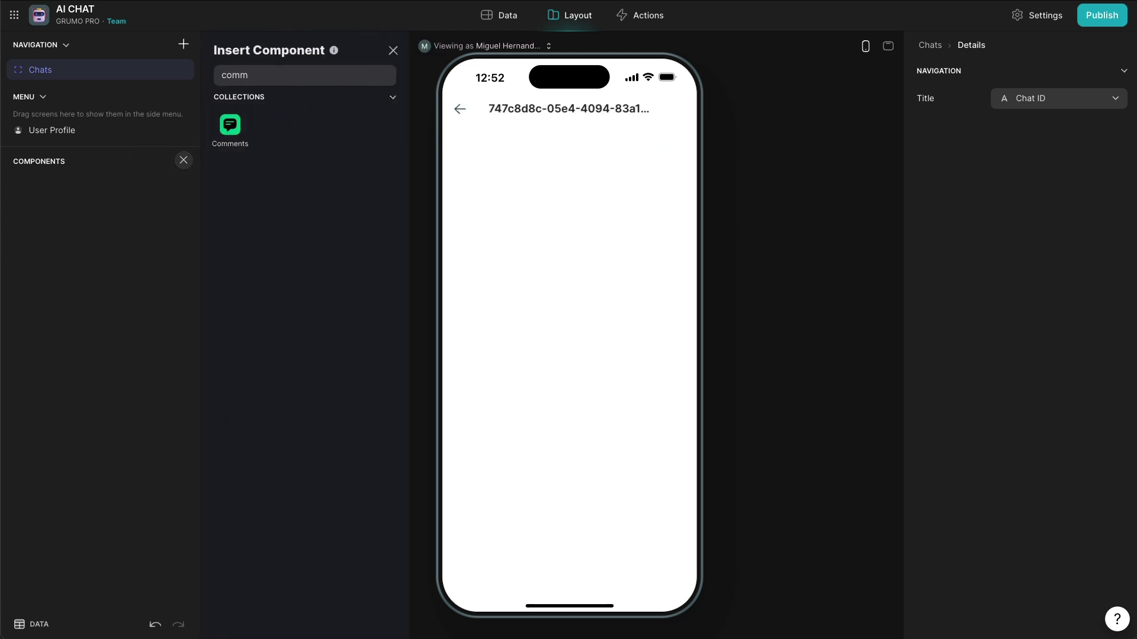
{"action": "left_click", "coordinate": [243, 126]}
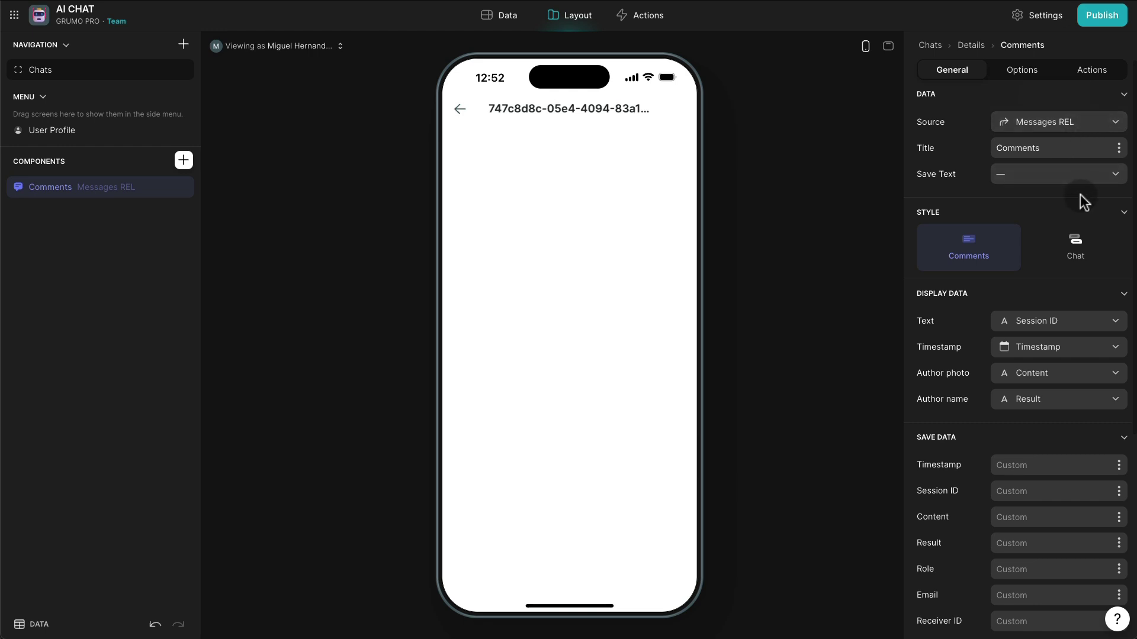
Save the Comments component's text to the Content column and switch its style to Chat.
{"action": "scroll", "coordinate": [1071, 187], "scroll_direction": "down", "scroll_amount": 2}
{"action": "scroll", "coordinate": [1069, 192], "scroll_direction": "down", "scroll_amount": 6}
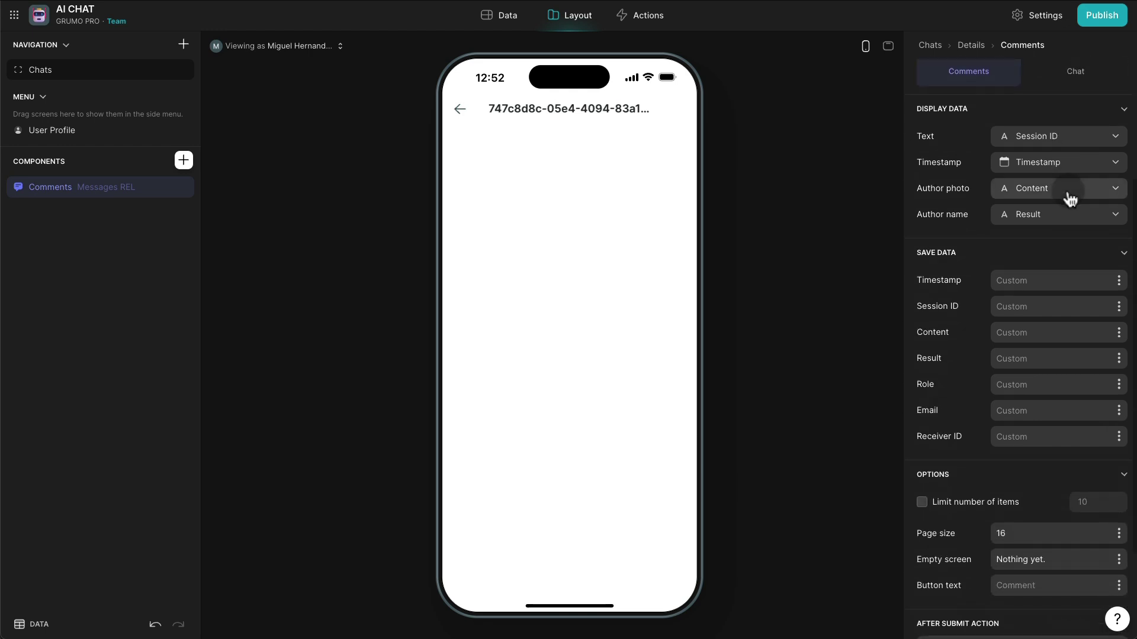
{"action": "scroll", "coordinate": [1064, 194], "scroll_direction": "up", "scroll_amount": 8}
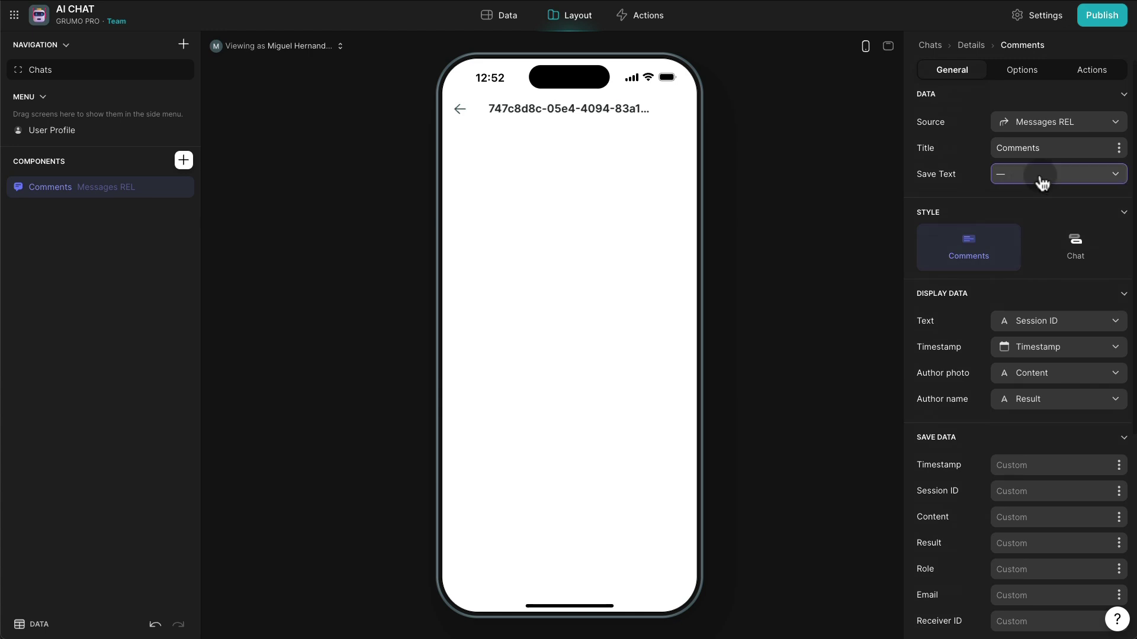
{"action": "left_click", "coordinate": [1041, 178]}
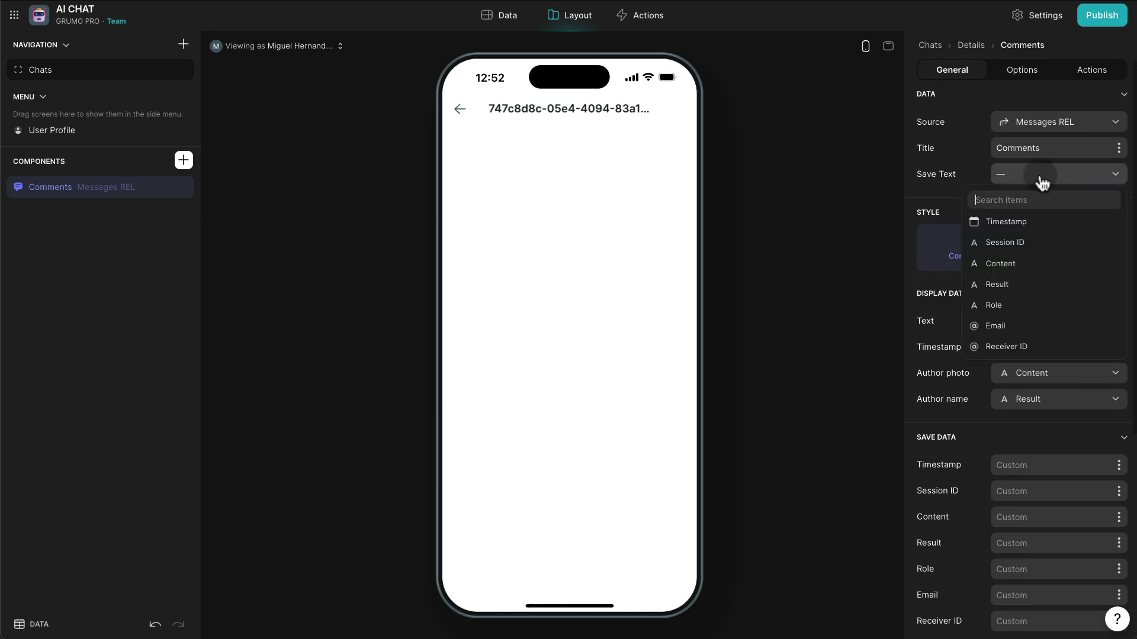
{"action": "left_click", "coordinate": [1009, 264]}
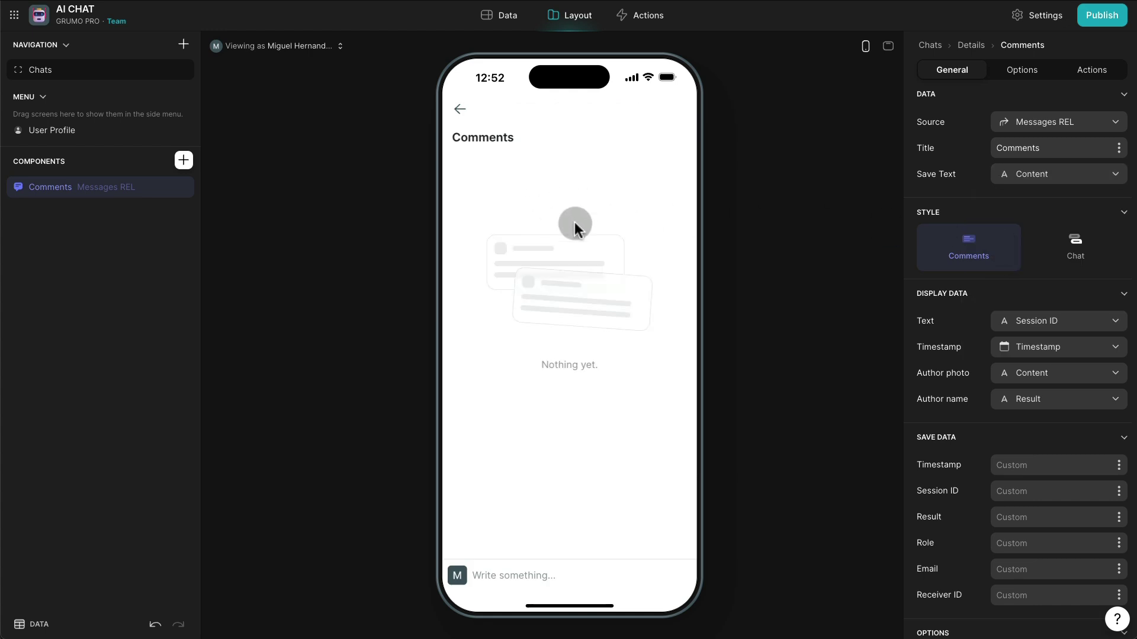
{"action": "left_click", "coordinate": [1076, 261]}
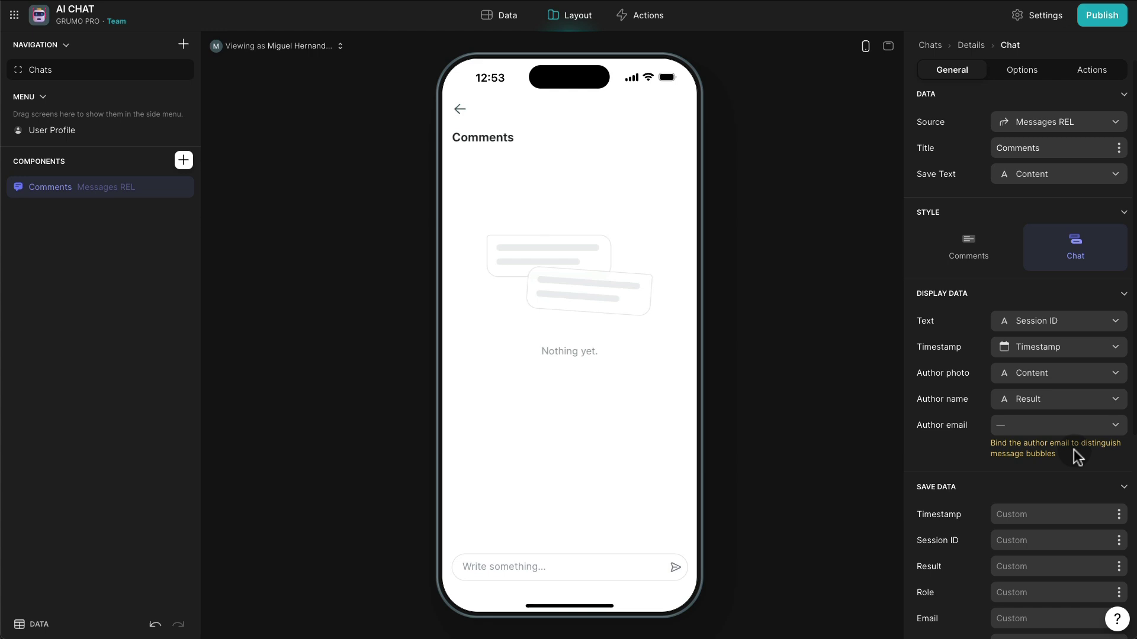
Bind the chat component's author email to the Email column and its displayed text to the Content column.
{"action": "left_click", "coordinate": [1063, 429]}
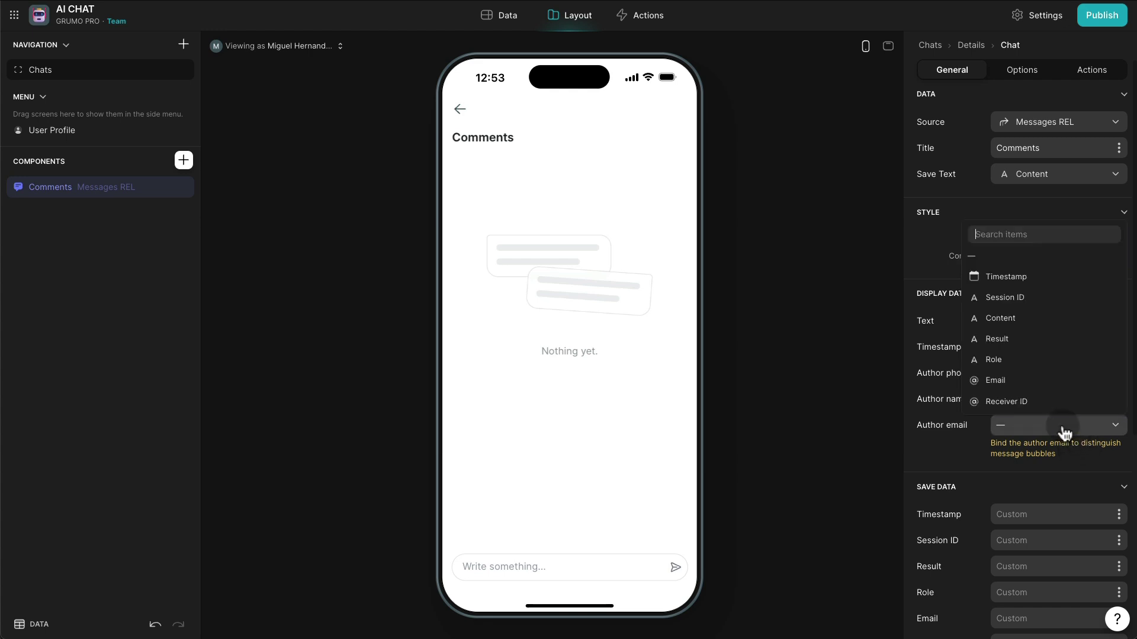
{"action": "left_click", "coordinate": [1026, 381]}
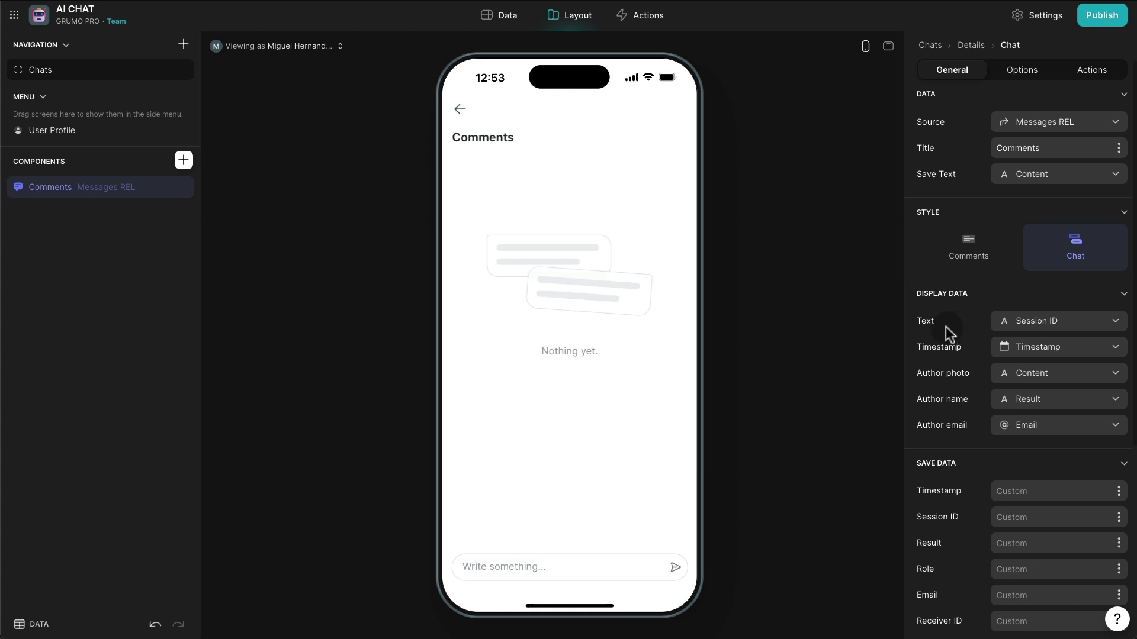
{"action": "left_click", "coordinate": [1046, 321]}
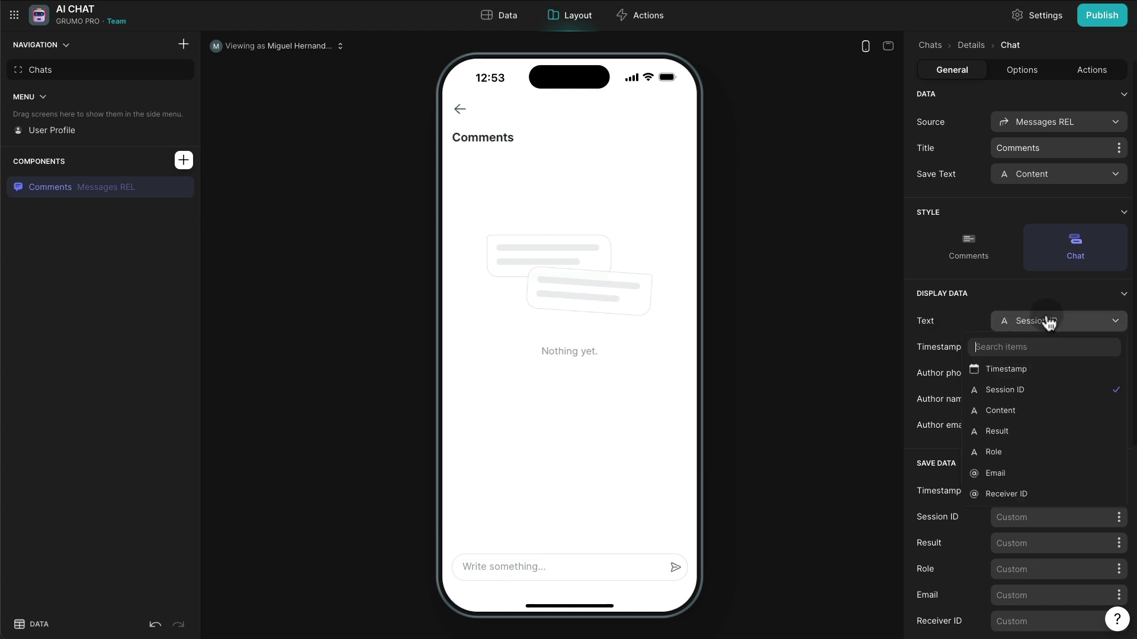
{"action": "left_click", "coordinate": [1024, 412]}
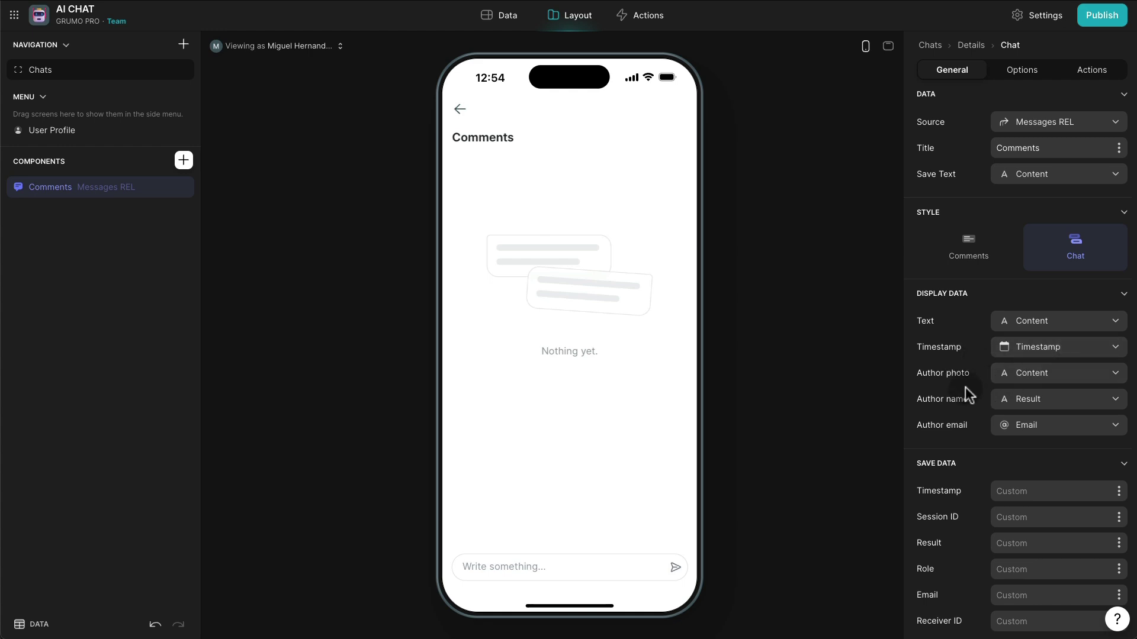
{"action": "left_click", "coordinate": [1053, 376]}
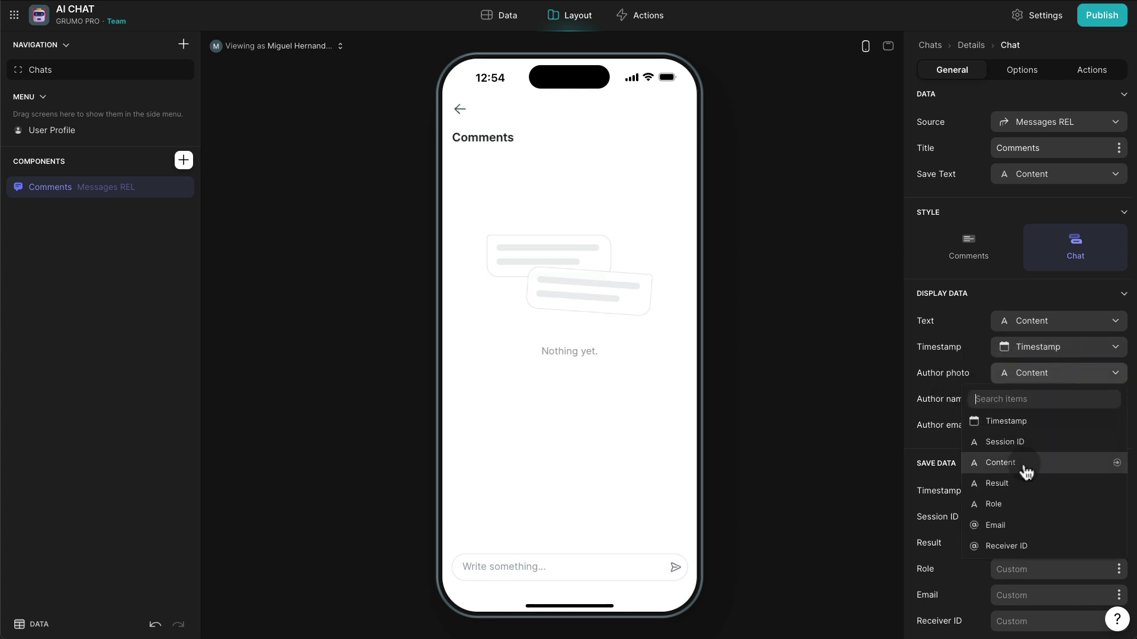
{"action": "left_click", "coordinate": [958, 321]}
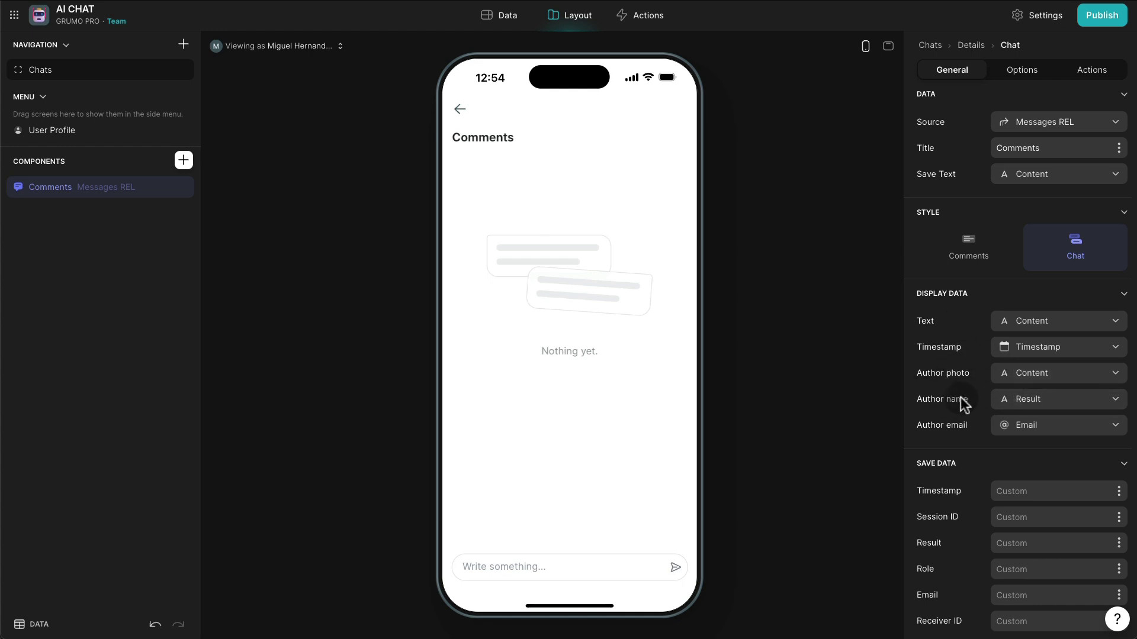
Add a User REL relation column to the Messages table, matching its Email to the Email column in the Users table.
{"action": "left_click", "coordinate": [508, 15]}
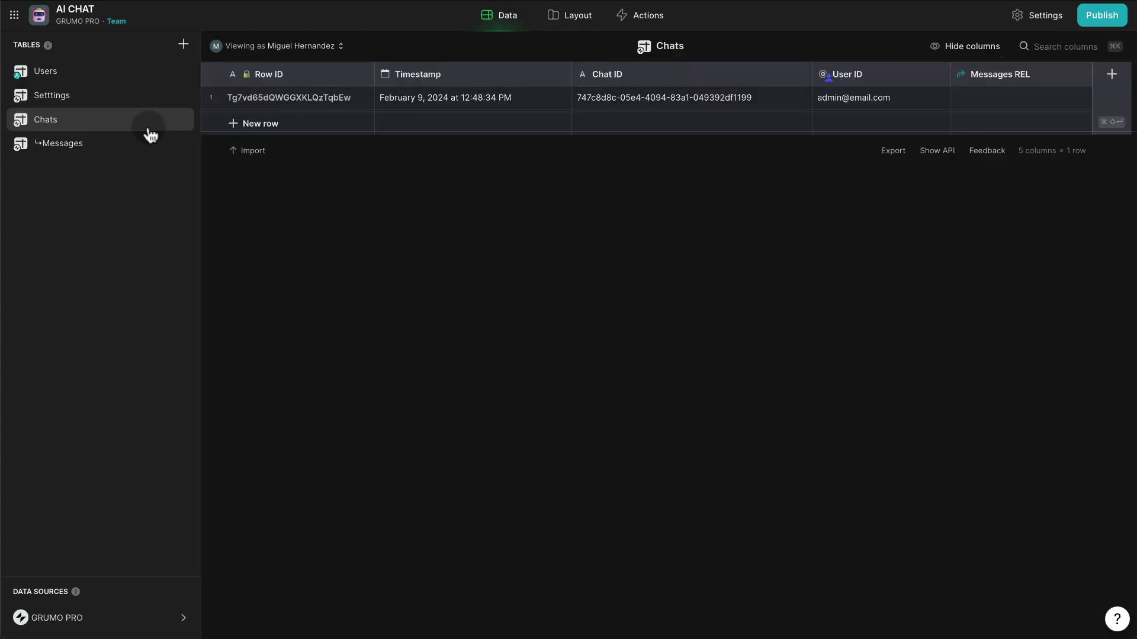
{"action": "left_click", "coordinate": [117, 149]}
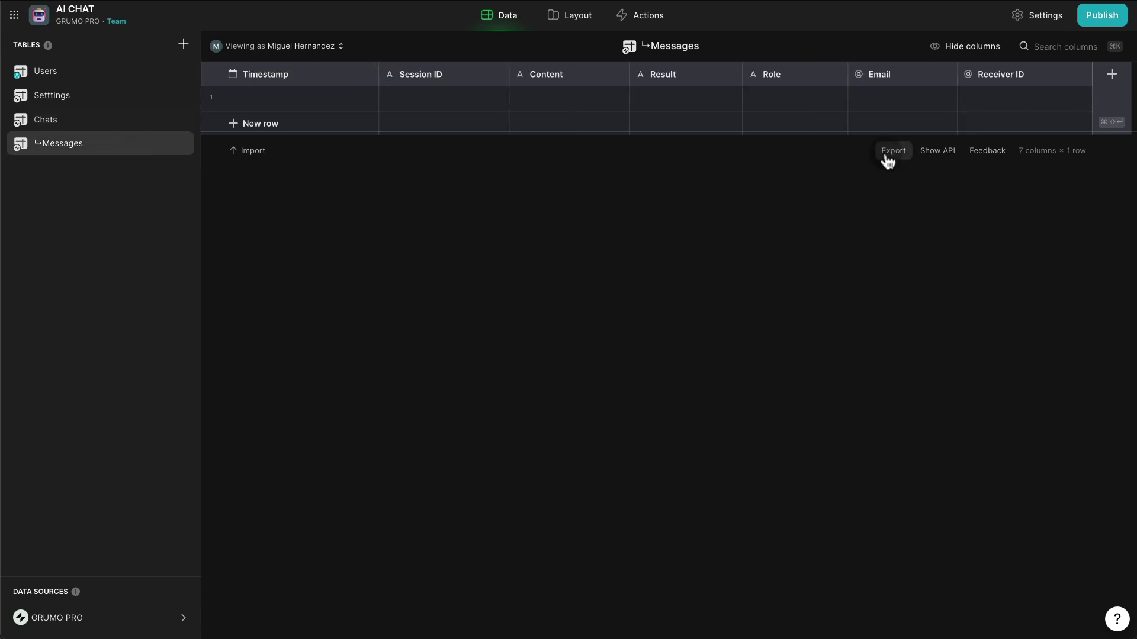
{"action": "left_click", "coordinate": [1113, 82]}
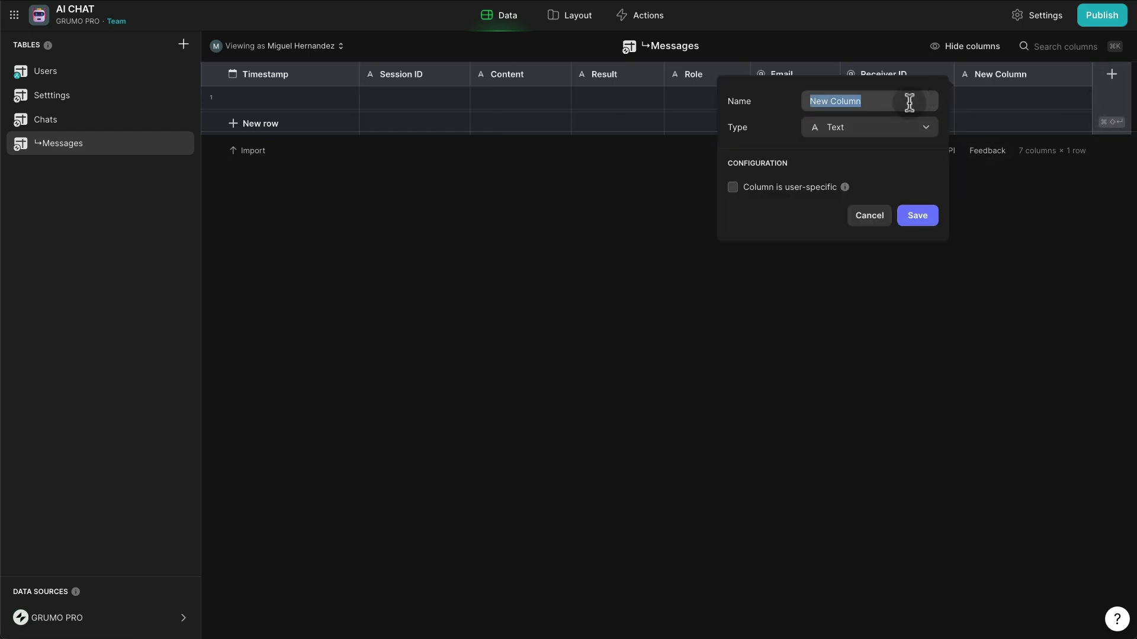
{"action": "type", "text": "User REL"}
{"action": "left_click", "coordinate": [858, 135]}
{"action": "left_click", "coordinate": [818, 360]}
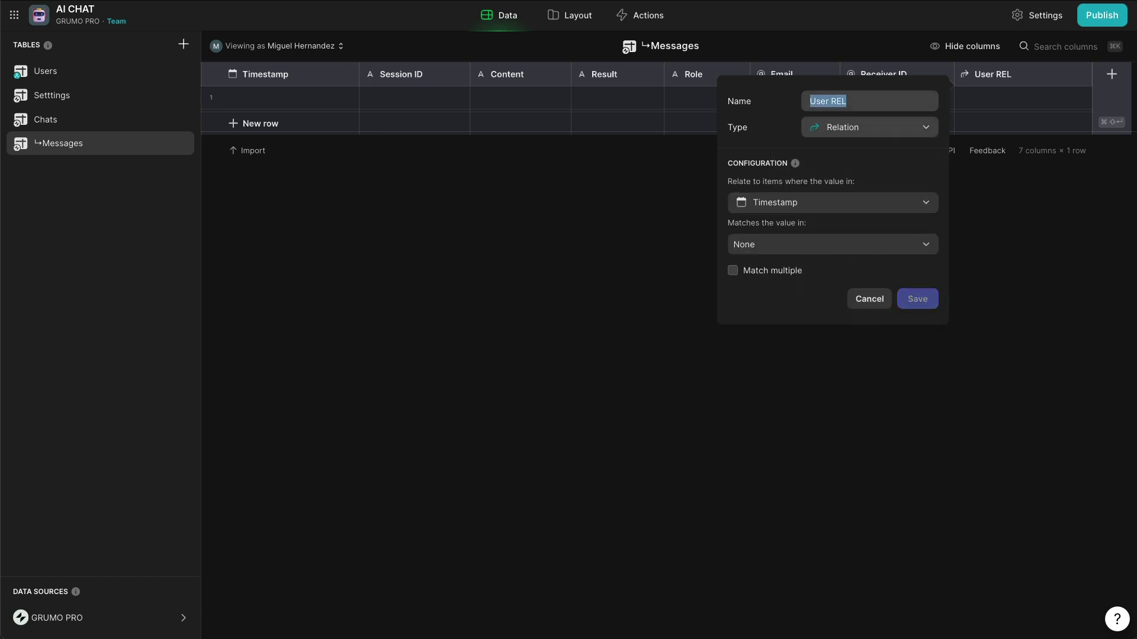
{"action": "left_click", "coordinate": [827, 207]}
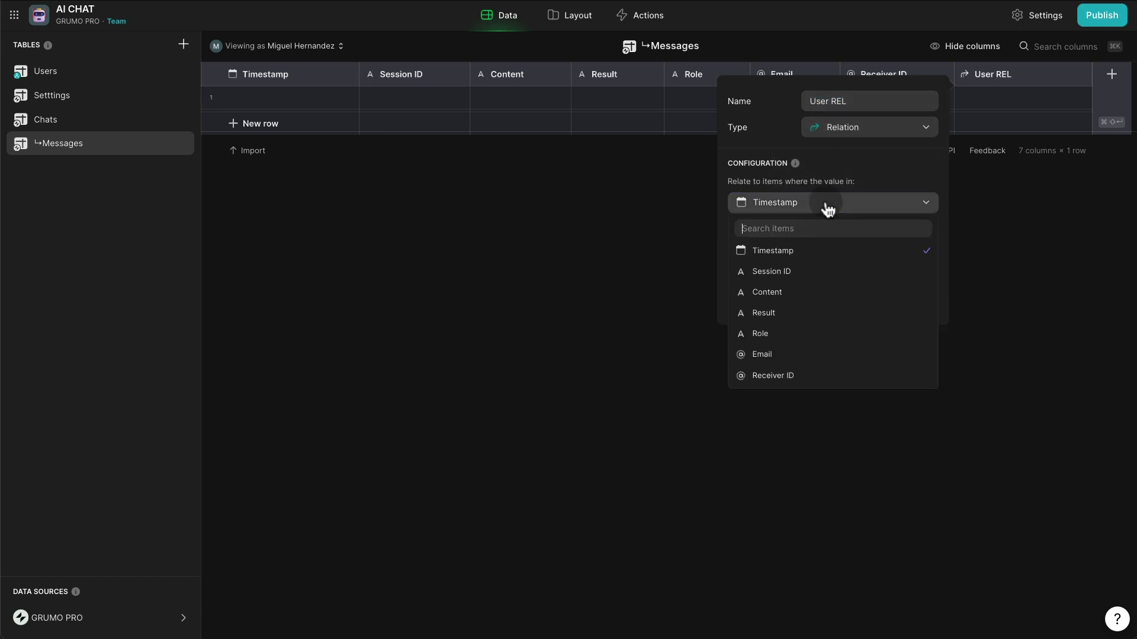
{"action": "left_click", "coordinate": [802, 354]}
{"action": "left_click", "coordinate": [817, 249]}
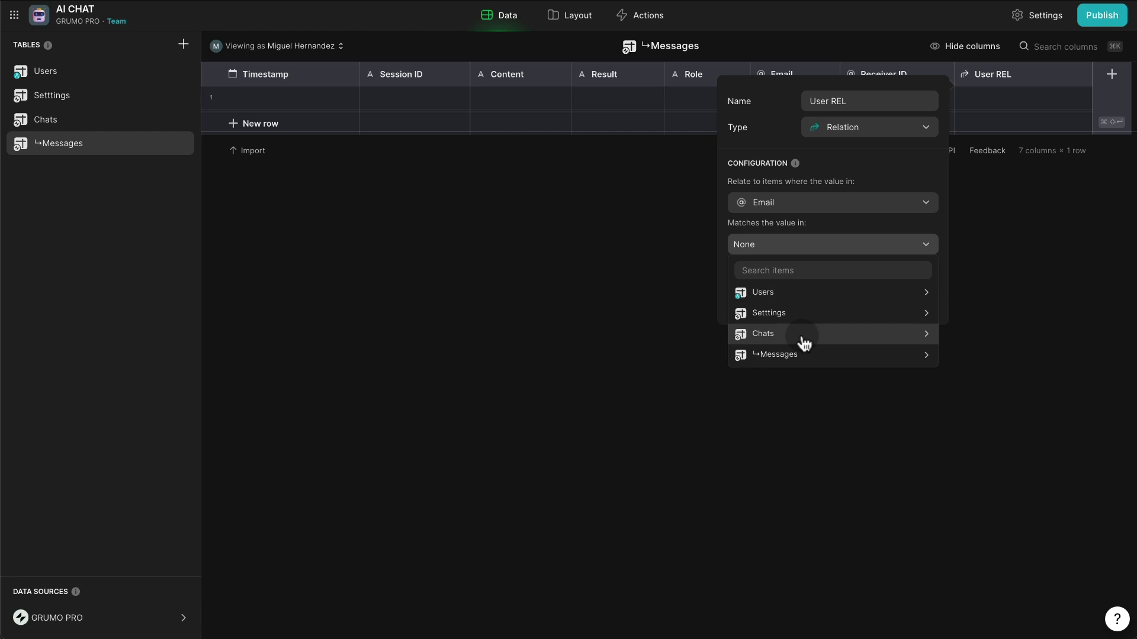
{"action": "mouse_move", "coordinate": [808, 293]}
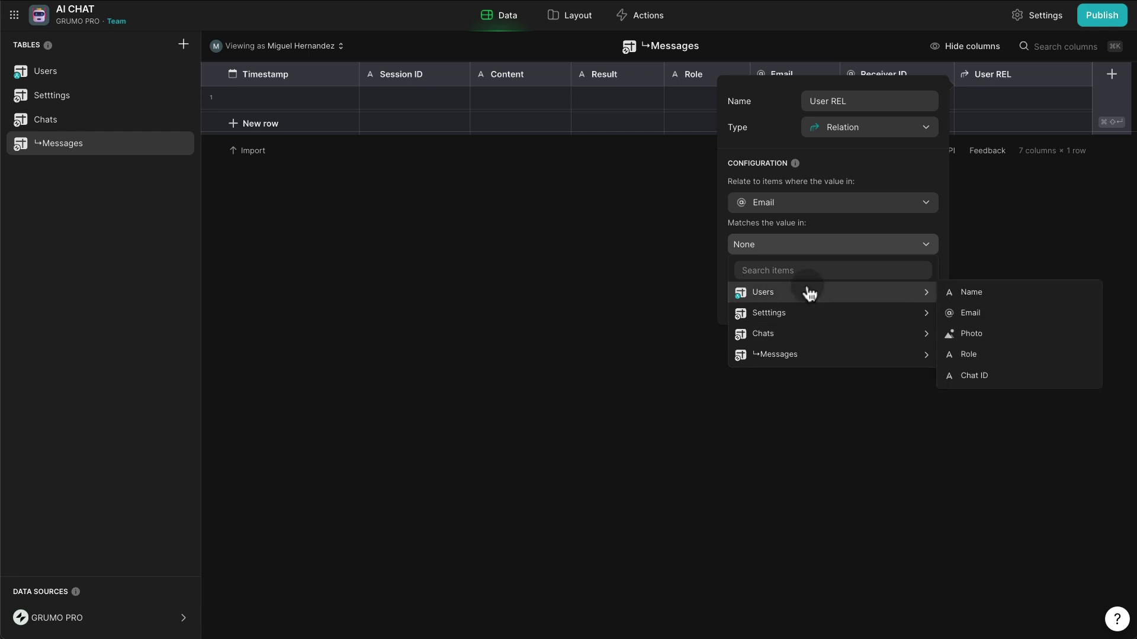
{"action": "left_click", "coordinate": [980, 308]}
{"action": "left_click", "coordinate": [935, 301]}
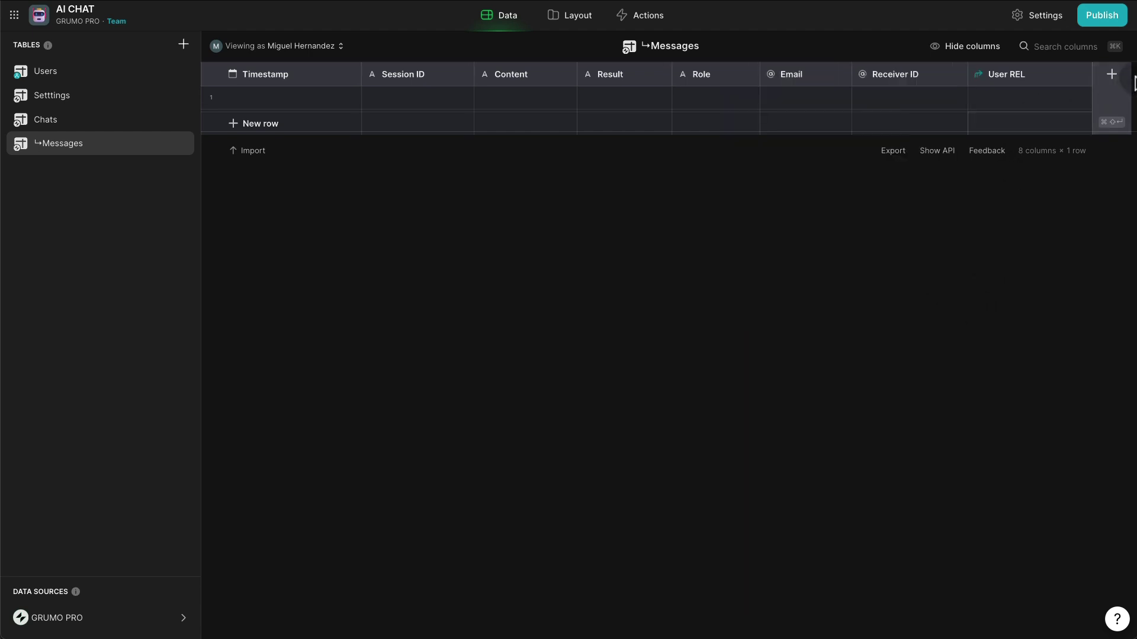
Add a User Name lookup column to the Messages table that returns Name through the User REL relation.
{"action": "left_click", "coordinate": [1113, 80]}
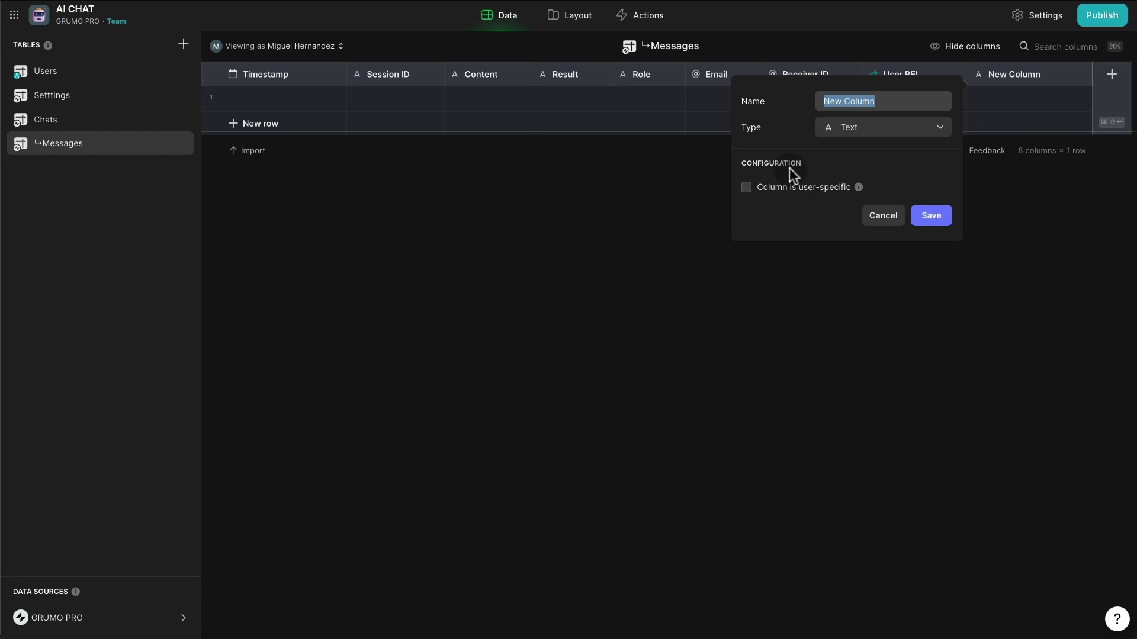
{"action": "type", "text": "User"}
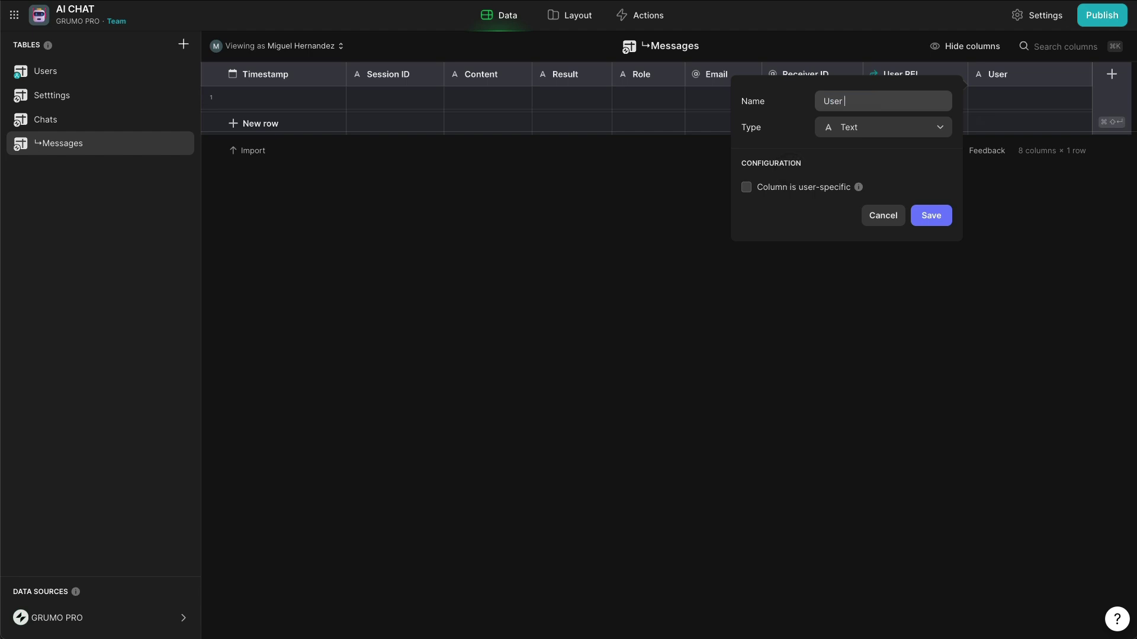
{"action": "type", "text": " Name"}
{"action": "left_click", "coordinate": [858, 134]}
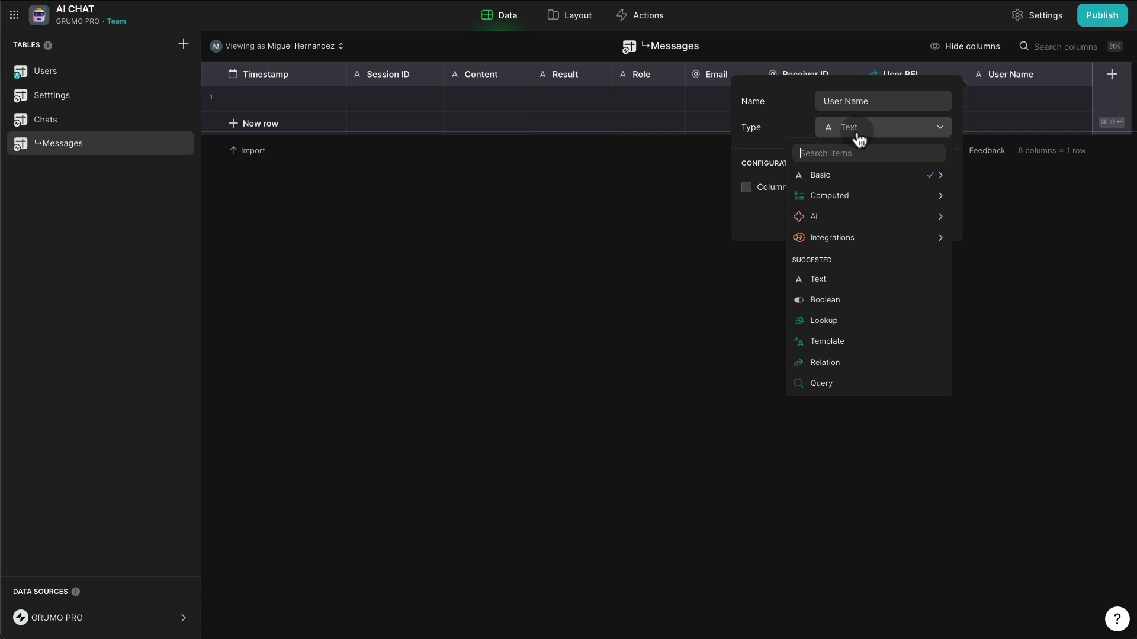
{"action": "type", "text": "loo"}
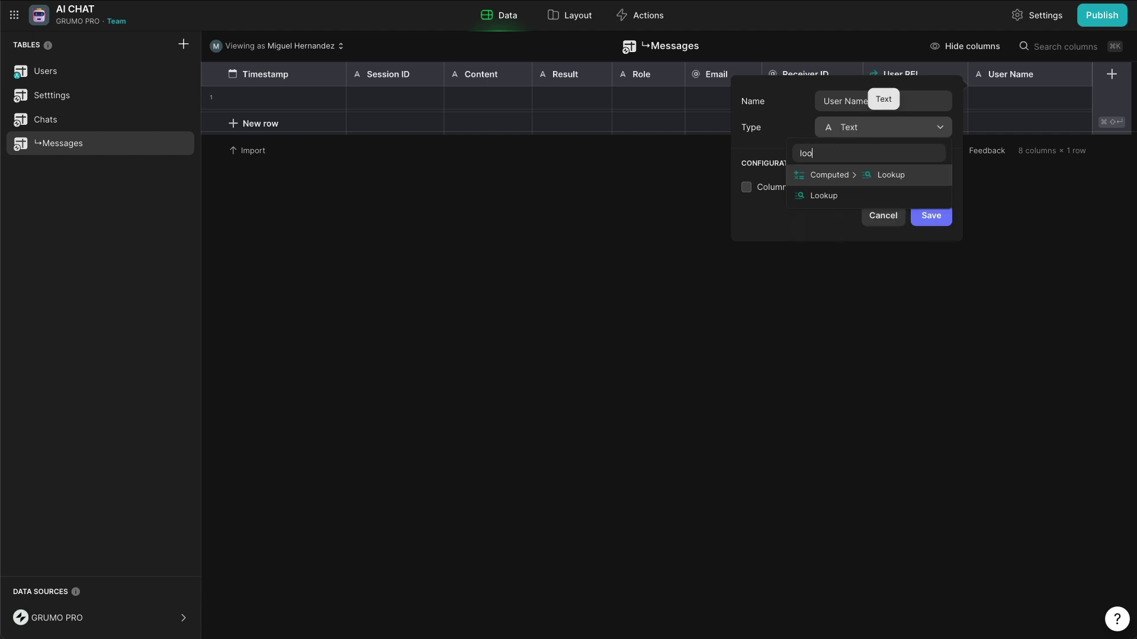
{"action": "key", "text": "Return"}
{"action": "left_click", "coordinate": [832, 204]}
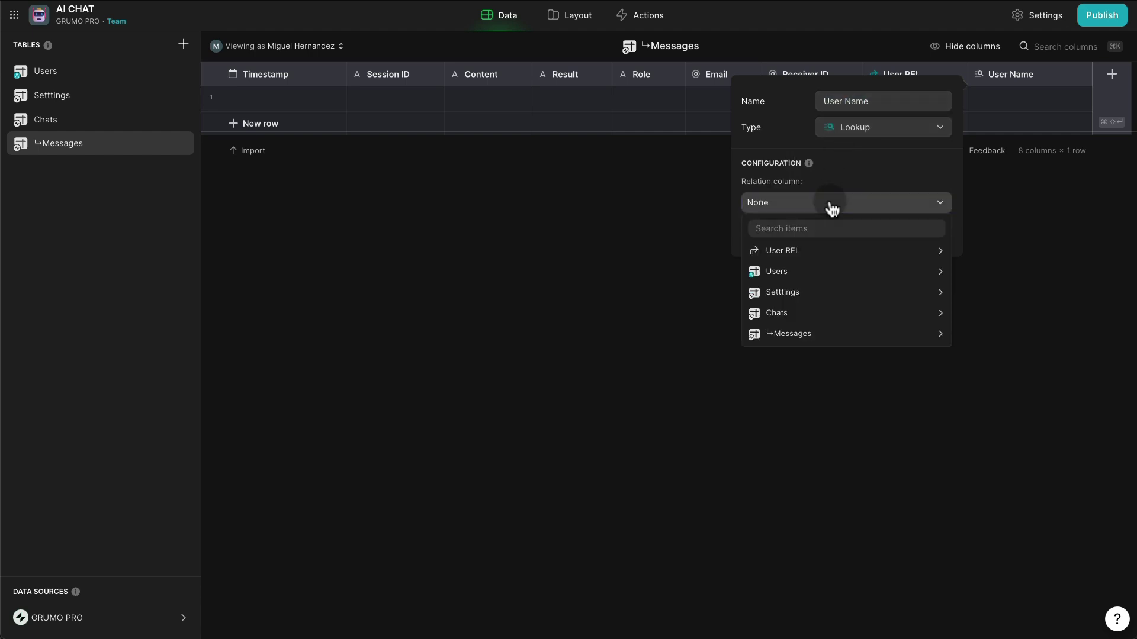
{"action": "mouse_move", "coordinate": [832, 251]}
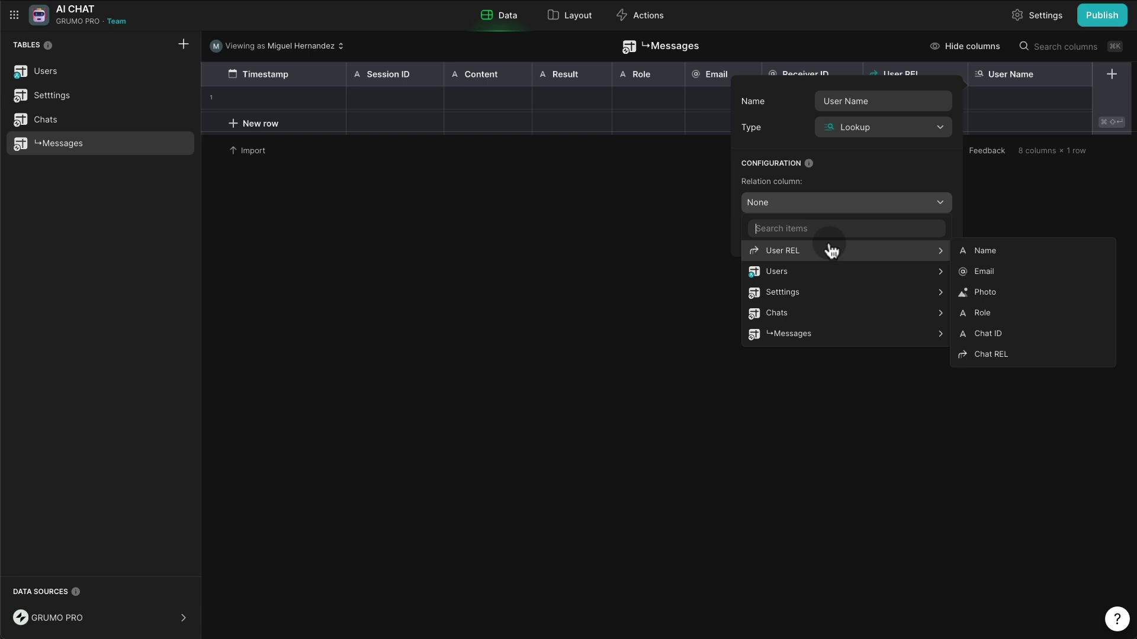
{"action": "left_click", "coordinate": [993, 252]}
{"action": "left_click", "coordinate": [932, 230]}
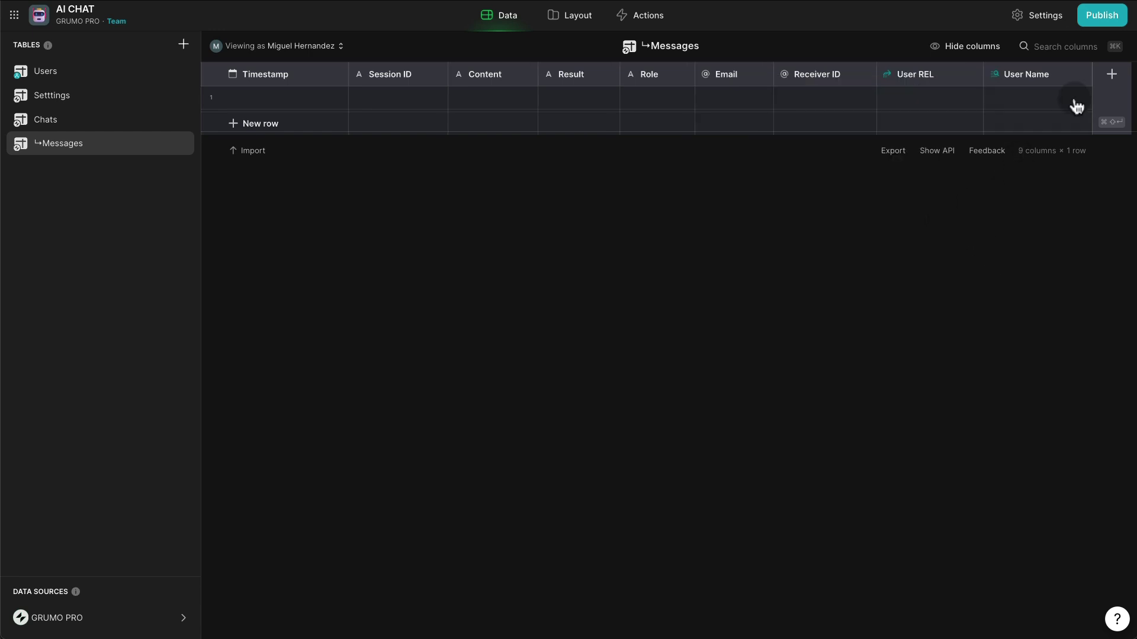
Add a User Photo lookup column to the Messages table that returns Photo through the User REL relation.
{"action": "left_click", "coordinate": [1113, 87]}
{"action": "type", "text": "User "}
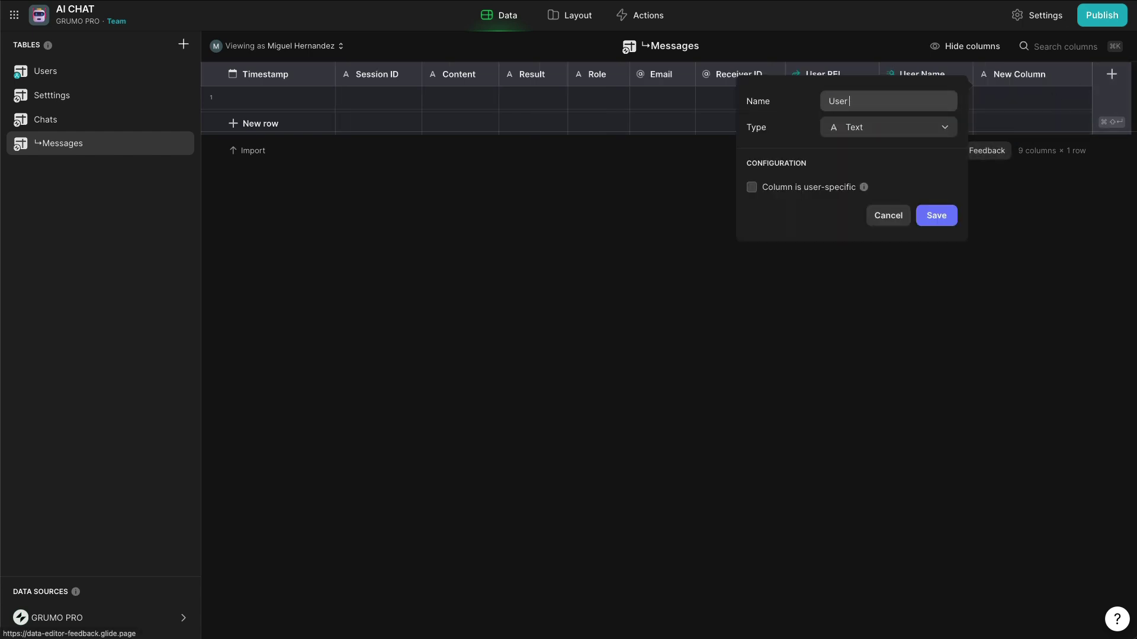
{"action": "type", "text": "Photo"}
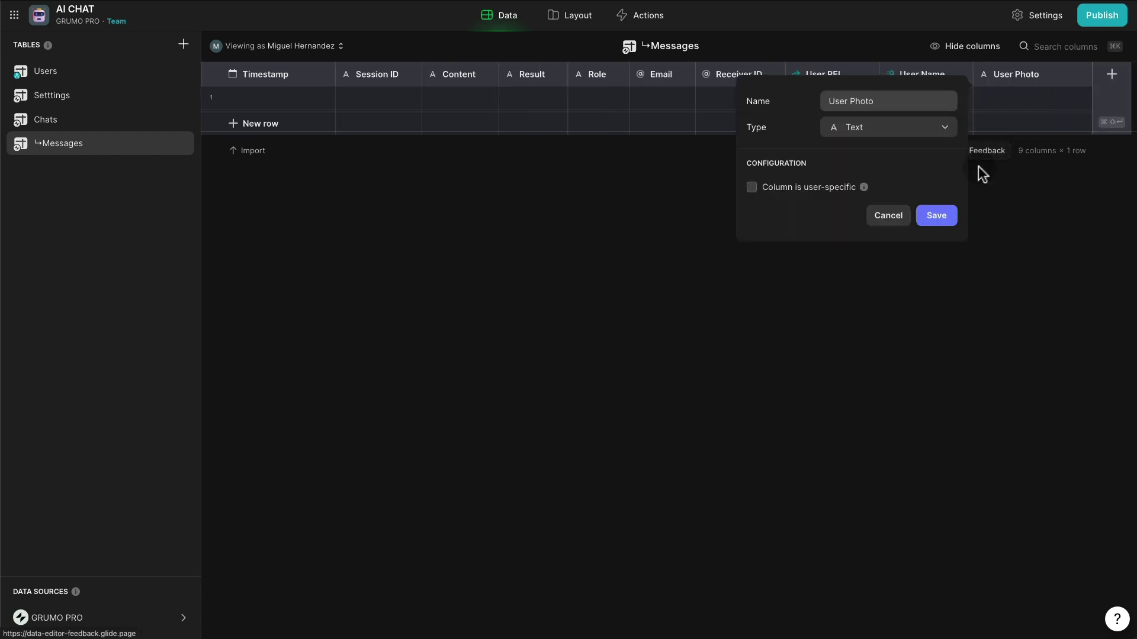
{"action": "left_click", "coordinate": [891, 128]}
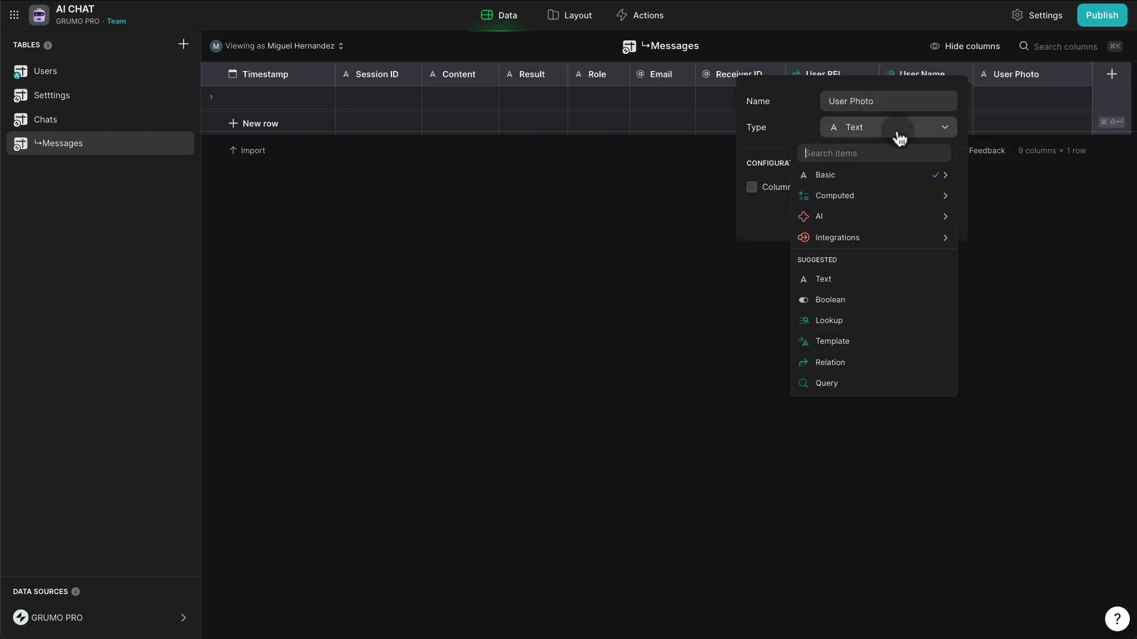
{"action": "left_click", "coordinate": [853, 320]}
{"action": "left_click", "coordinate": [830, 204]}
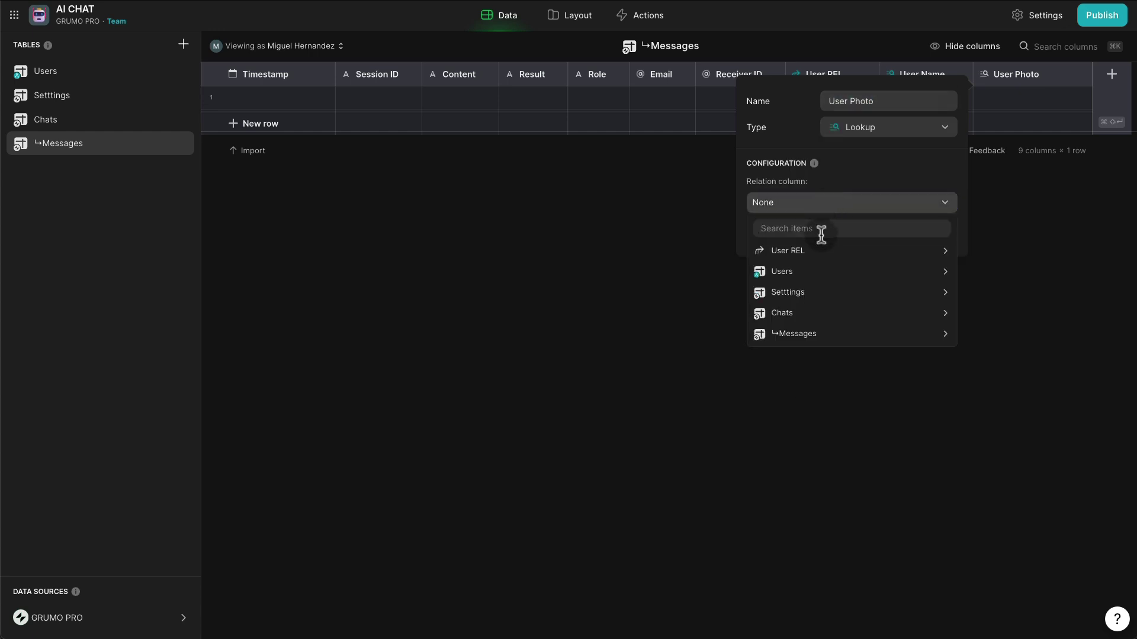
{"action": "mouse_move", "coordinate": [817, 257]}
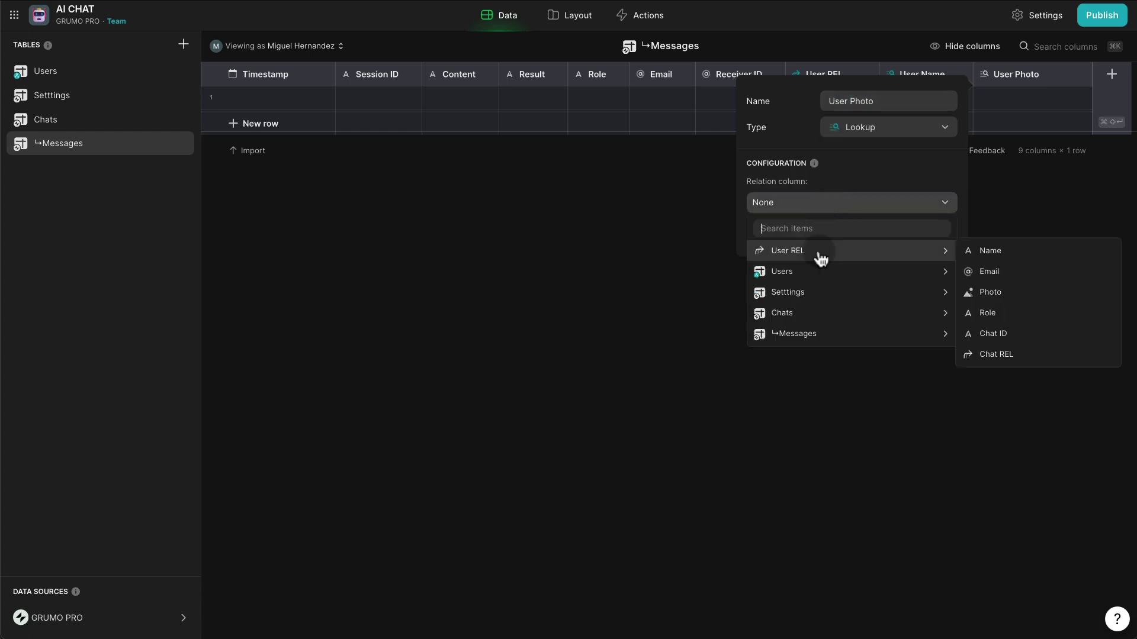
{"action": "left_click", "coordinate": [1005, 293]}
{"action": "left_click", "coordinate": [944, 236]}
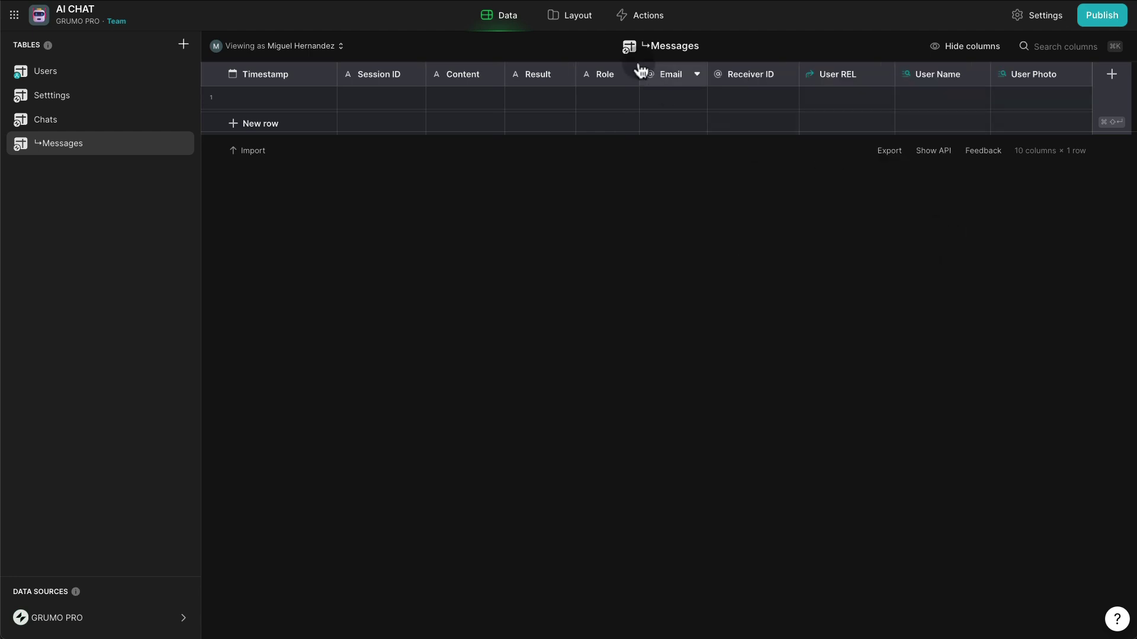
Bind the chat component's author photo to the User Photo column and its author name to the User Name column.
{"action": "left_click", "coordinate": [590, 28]}
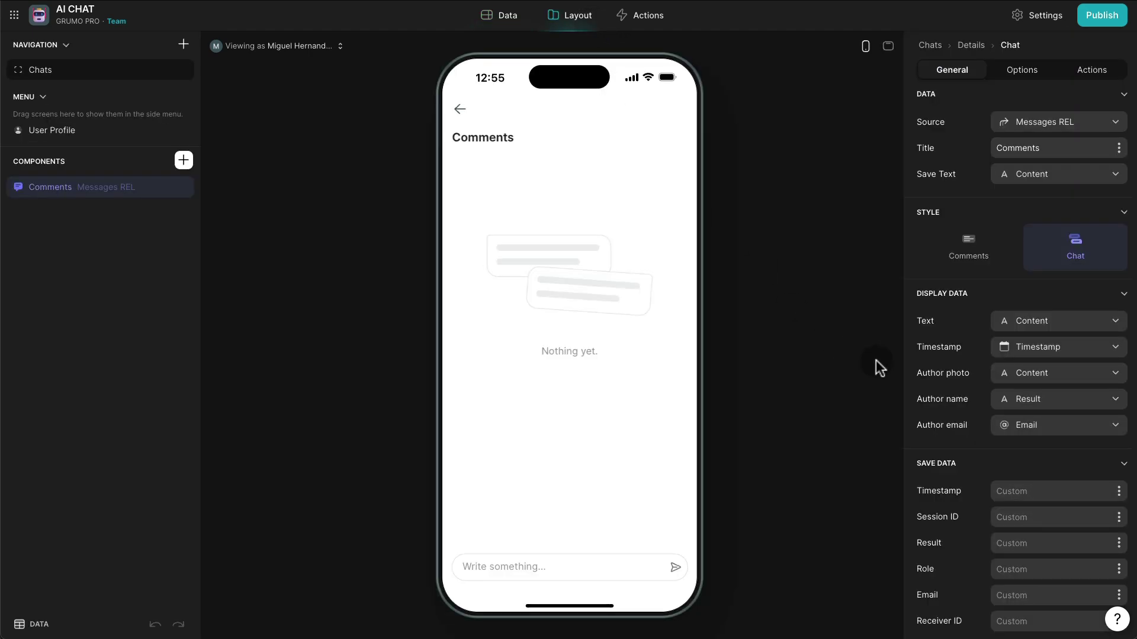
{"action": "left_click", "coordinate": [1042, 379]}
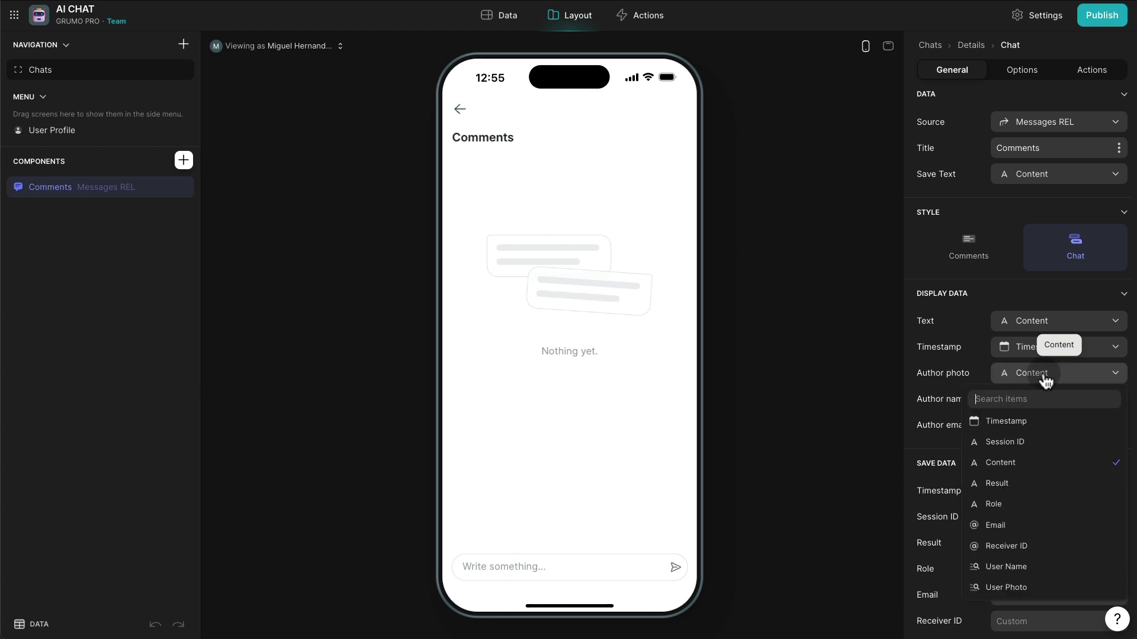
{"action": "left_click", "coordinate": [1041, 588]}
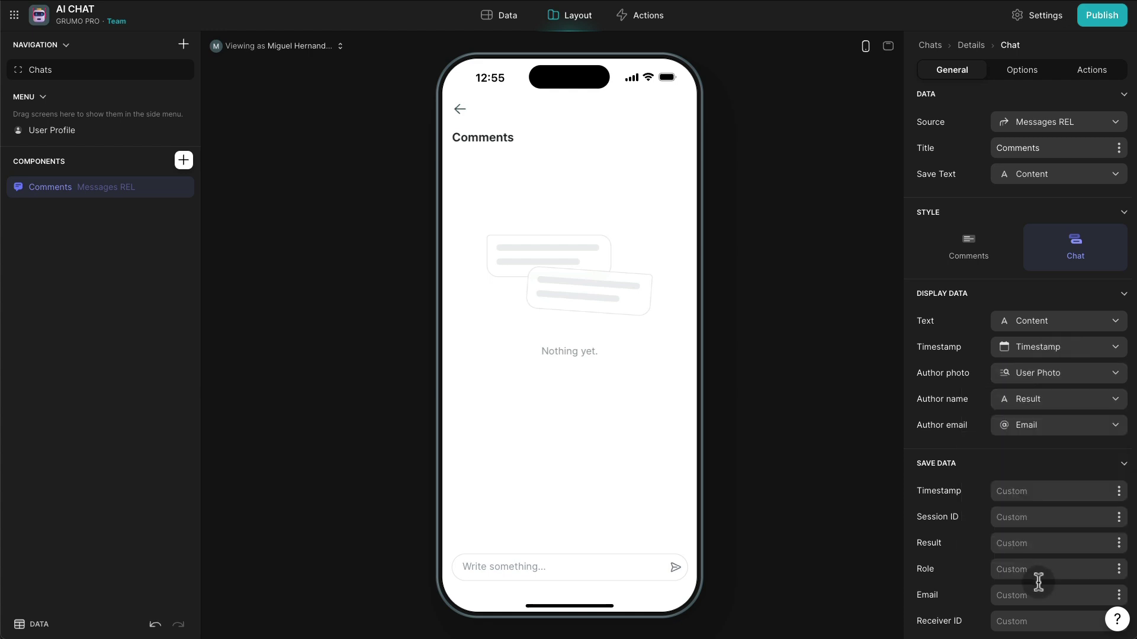
{"action": "left_click", "coordinate": [1066, 400]}
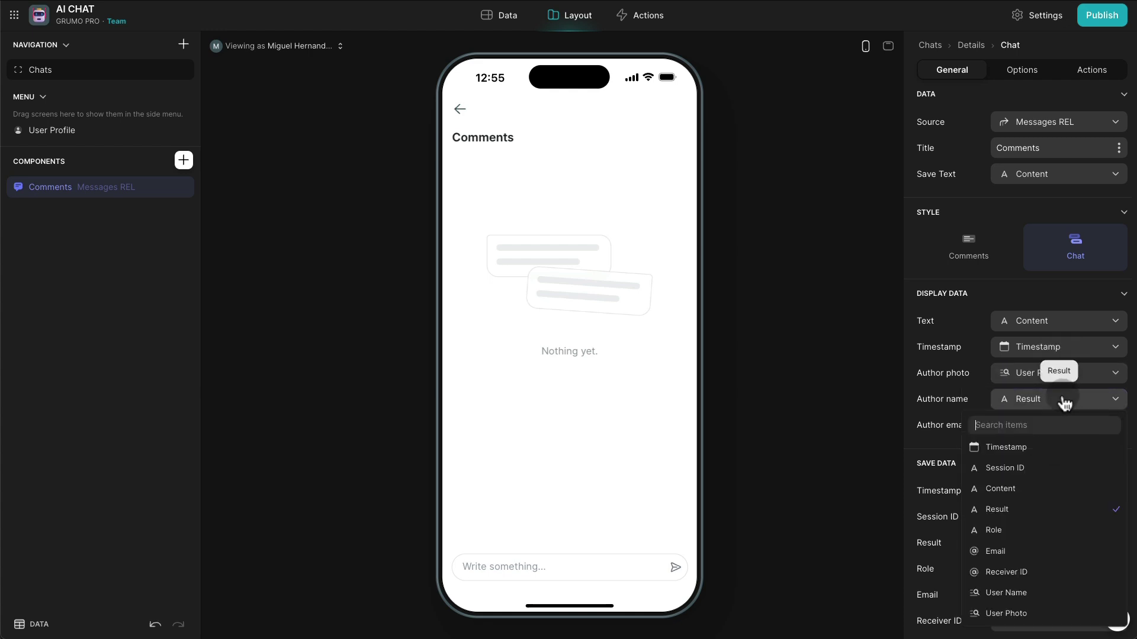
{"action": "left_click", "coordinate": [1044, 593]}
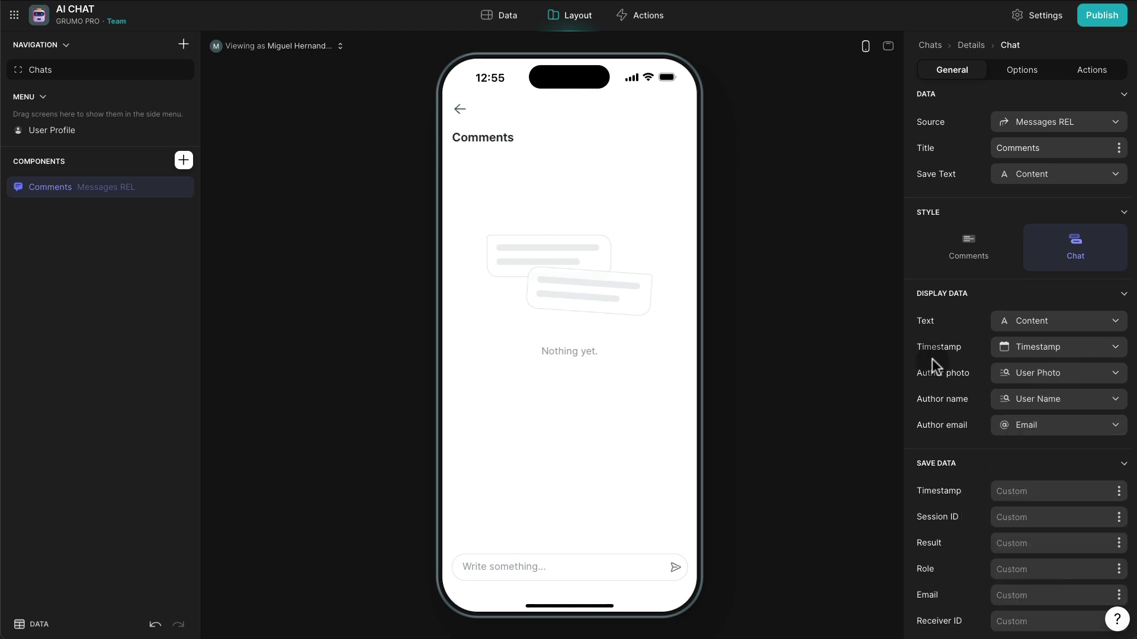
Make the chat component save the current date/time to Timestamp and the user profile's Chat ID to Session ID.
{"action": "scroll", "coordinate": [933, 352], "scroll_direction": "down", "scroll_amount": 2}
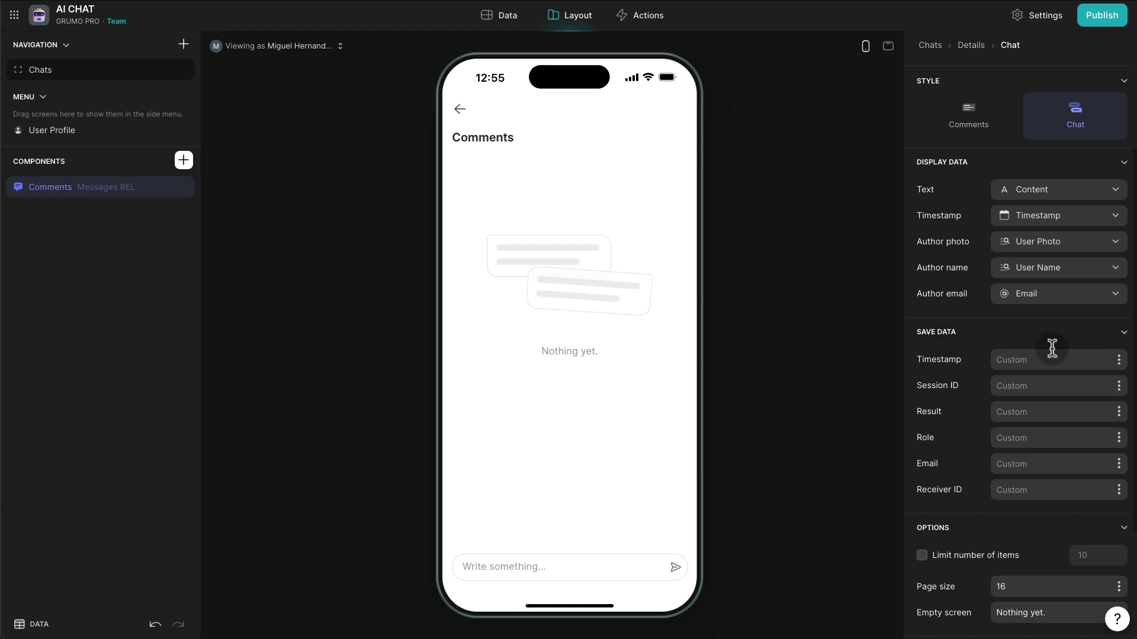
{"action": "left_click", "coordinate": [1119, 360]}
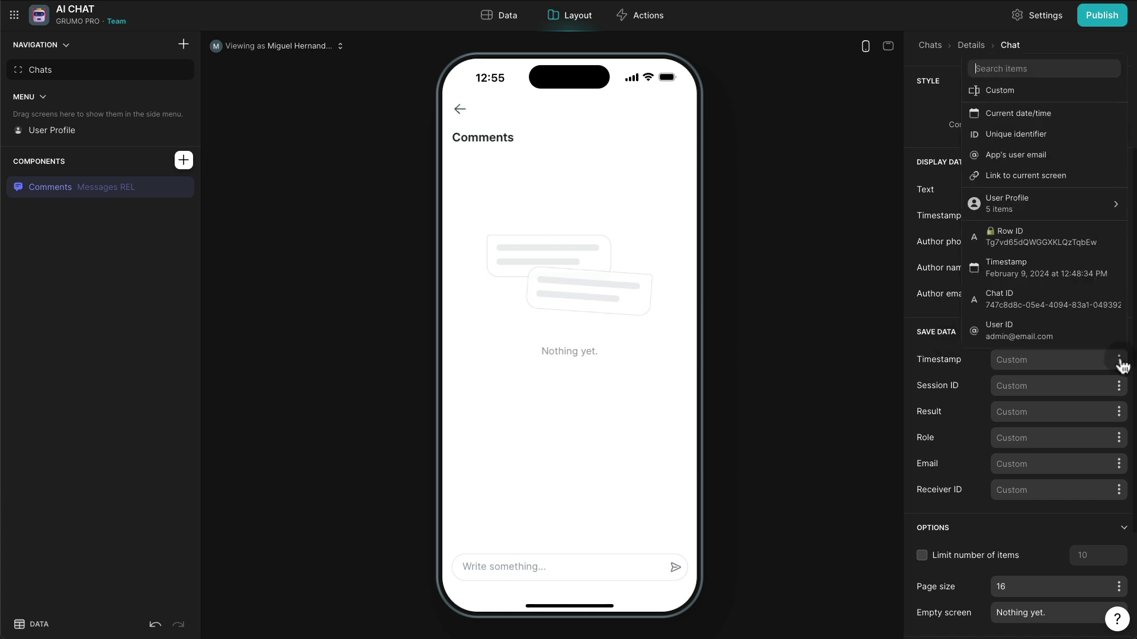
{"action": "left_click", "coordinate": [1046, 113]}
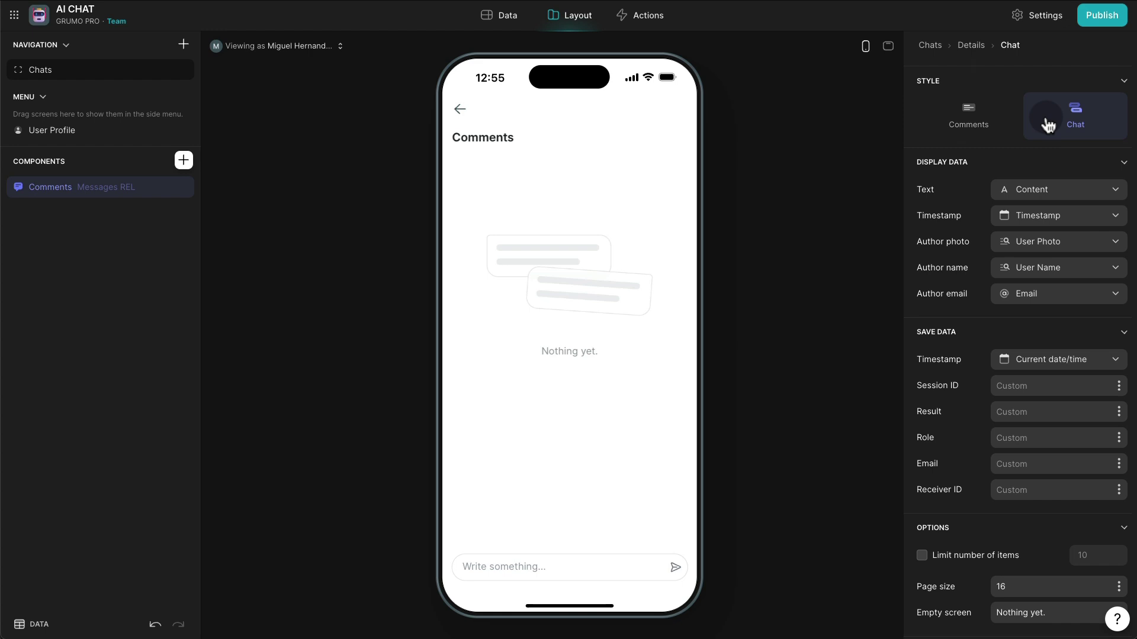
{"action": "left_click", "coordinate": [1118, 385]}
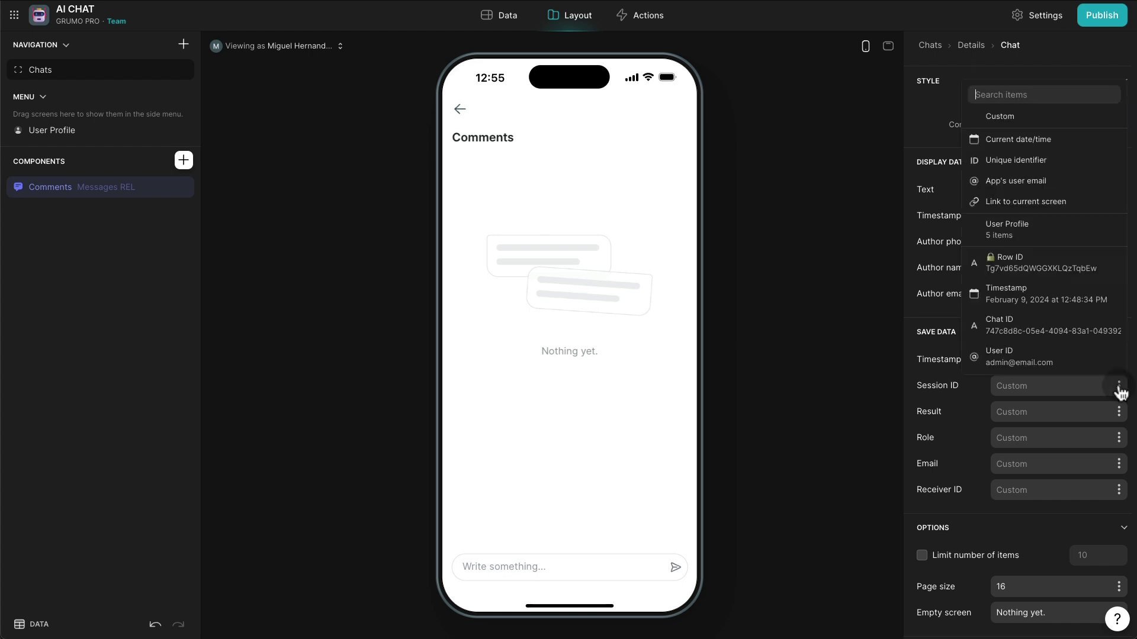
{"action": "mouse_move", "coordinate": [1054, 234]}
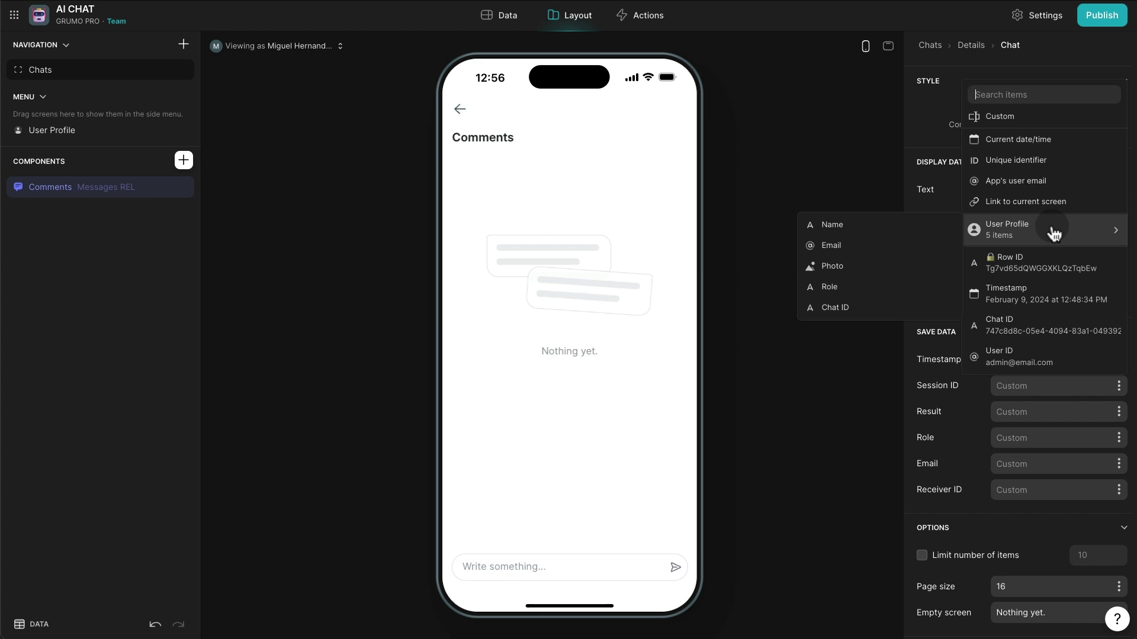
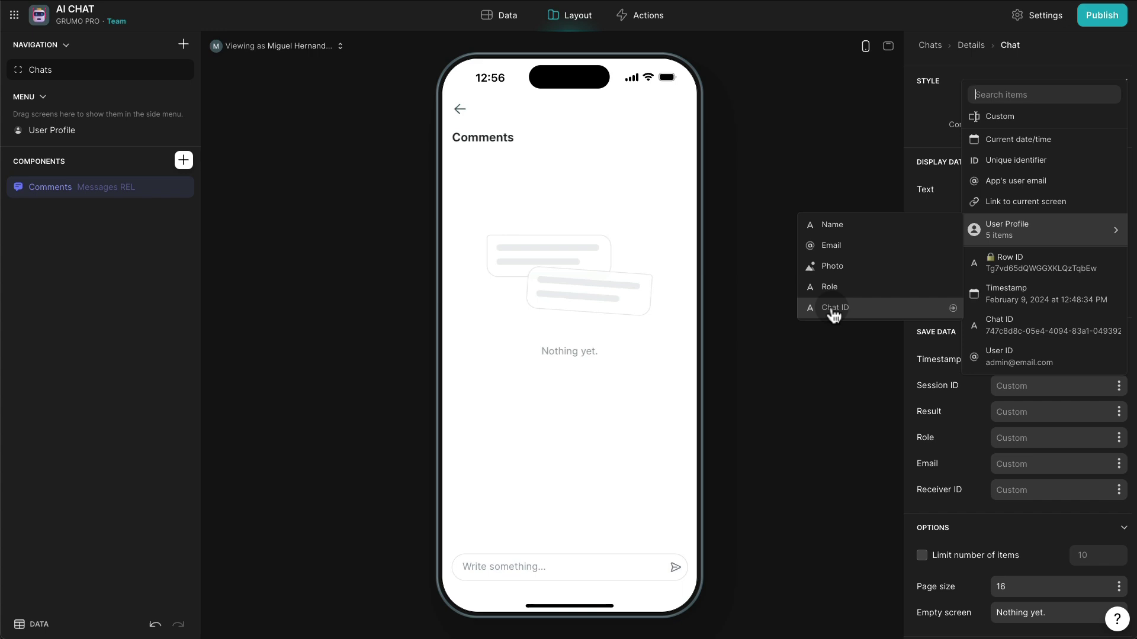
{"action": "left_click", "coordinate": [834, 308]}
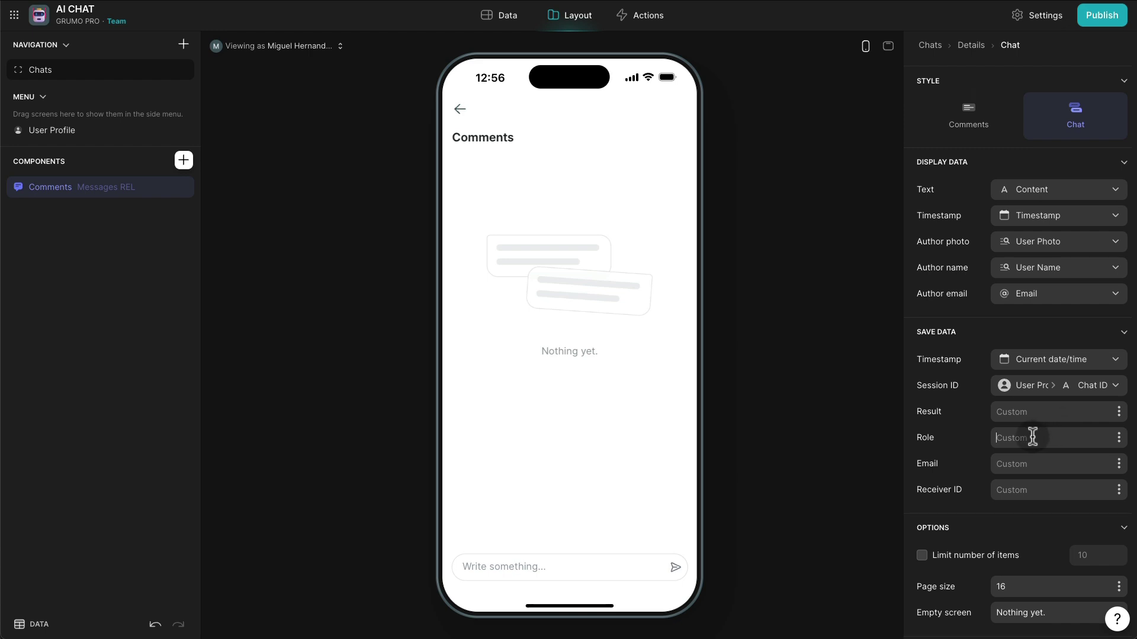
Make the chat component save "user" as the Role and the app's user email as the Email.
{"action": "type", "text": "user"}
{"action": "left_click", "coordinate": [1120, 465]}
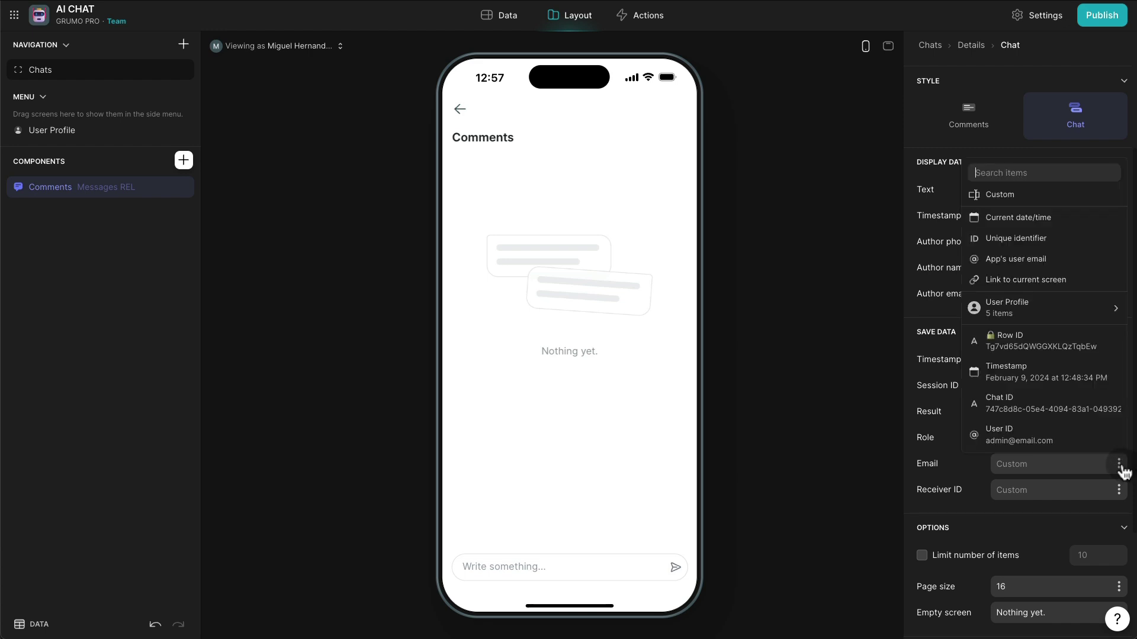
{"action": "left_click", "coordinate": [1047, 258]}
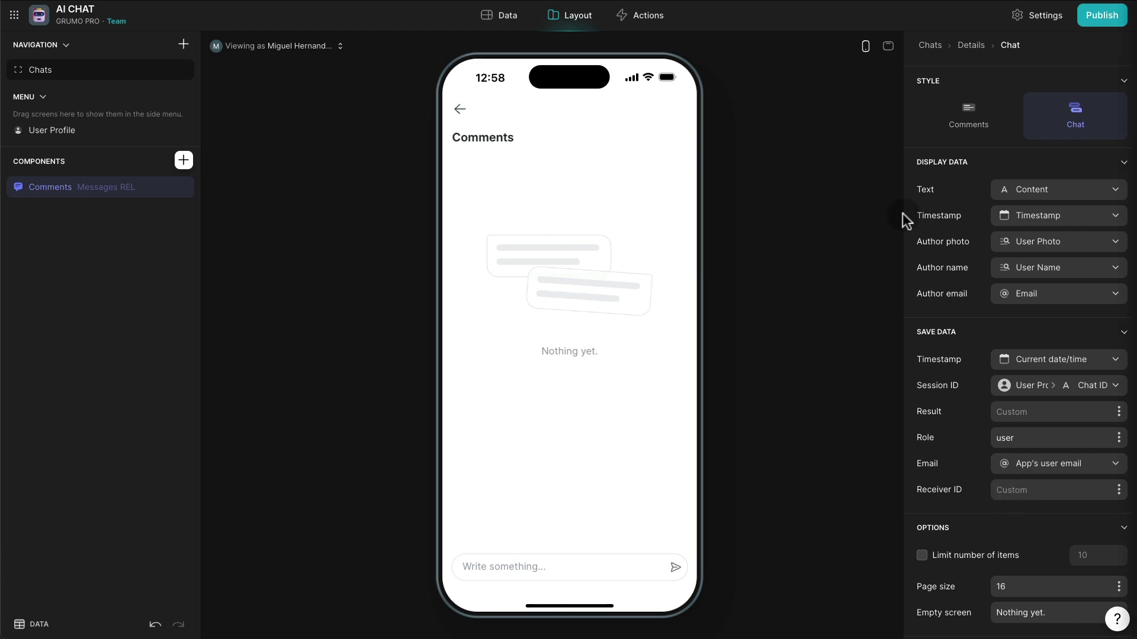
Send the test message "sfsfsf" from the chat in the app preview.
{"action": "scroll", "coordinate": [933, 225], "scroll_direction": "down", "scroll_amount": 3}
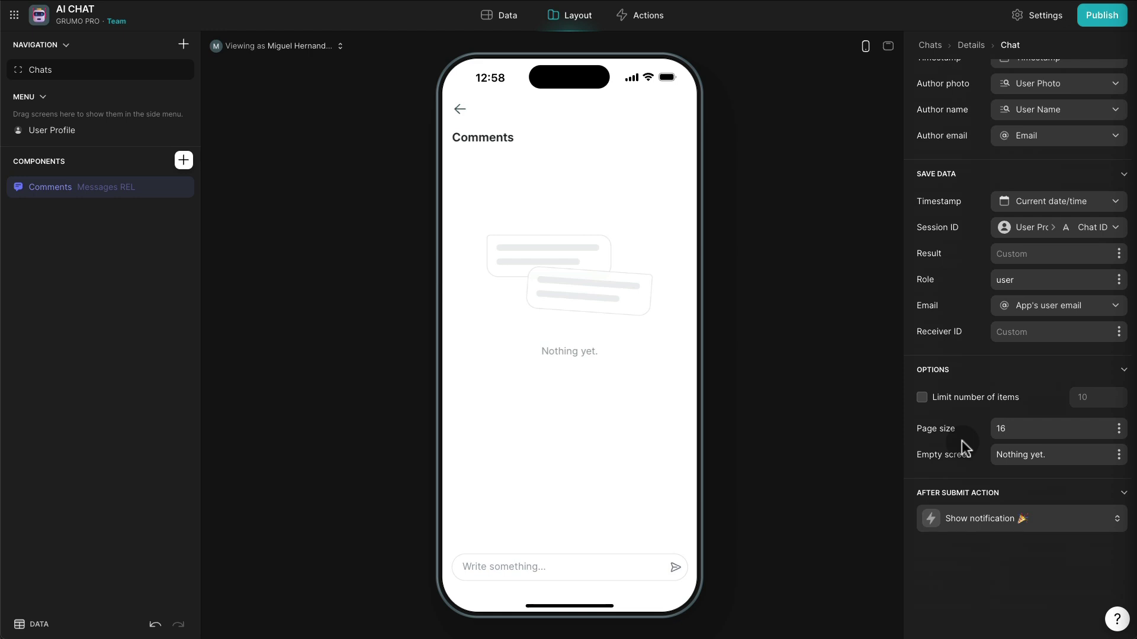
{"action": "left_click", "coordinate": [588, 567]}
{"action": "type", "text": "asdasd"}
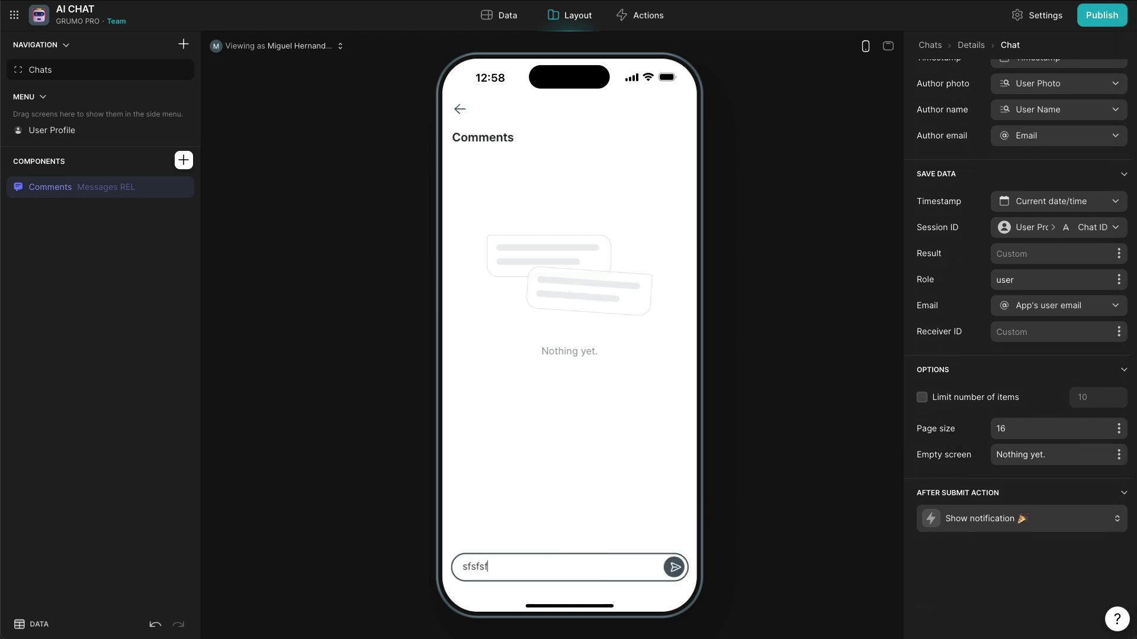
{"action": "key", "text": "Return"}
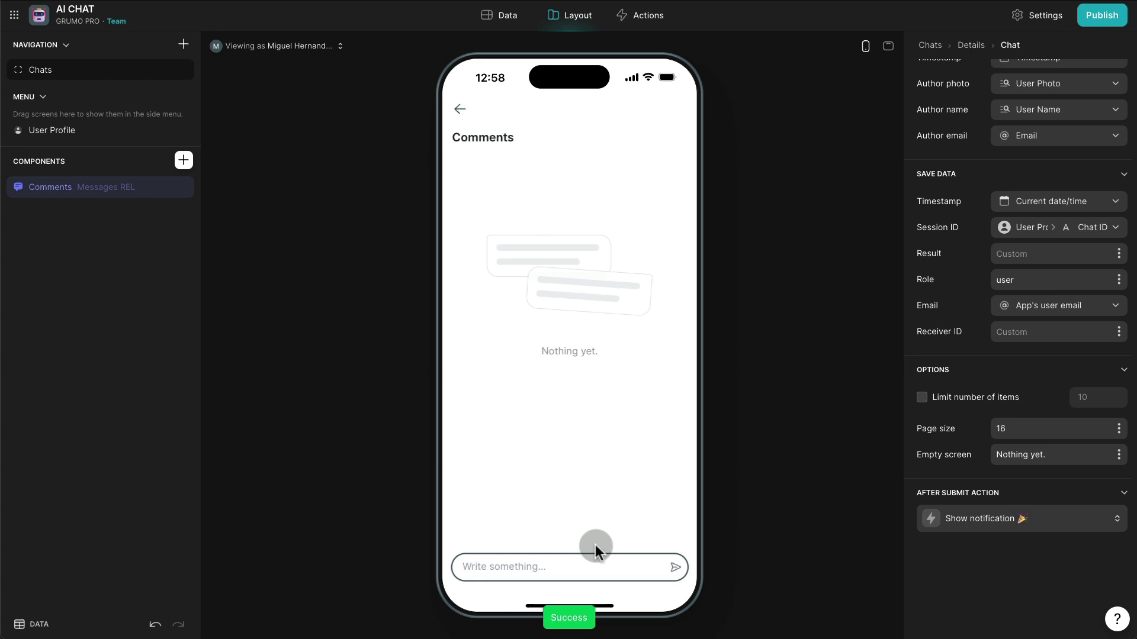
Check the saved message's Session ID in the Messages table and the user's Chat ID in the Users table.
{"action": "left_click", "coordinate": [510, 22]}
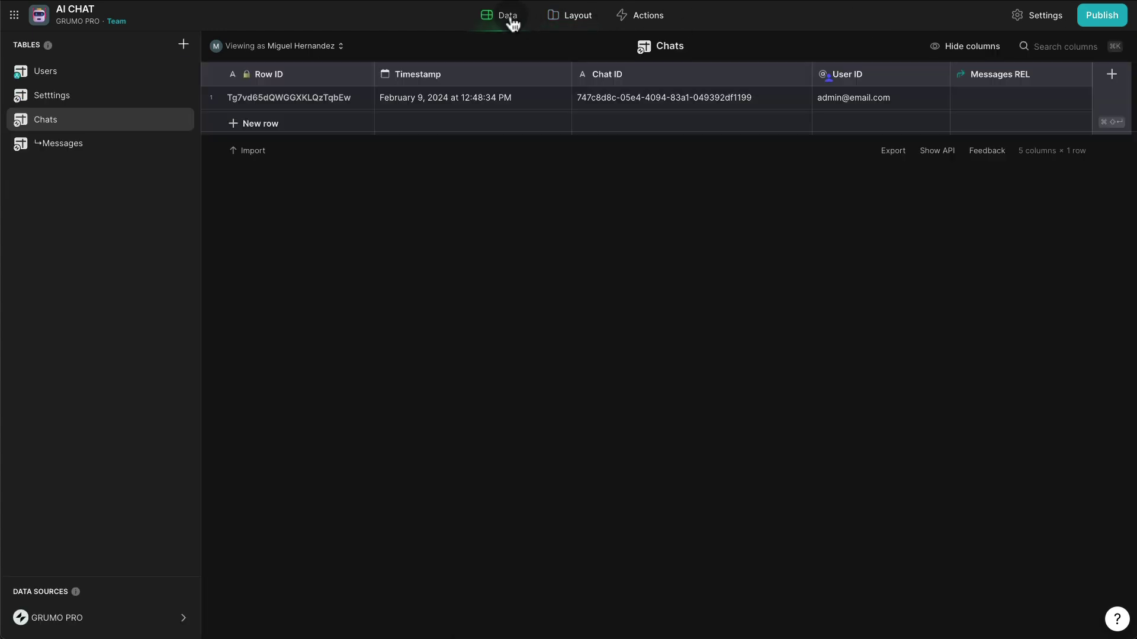
{"action": "left_click", "coordinate": [162, 150]}
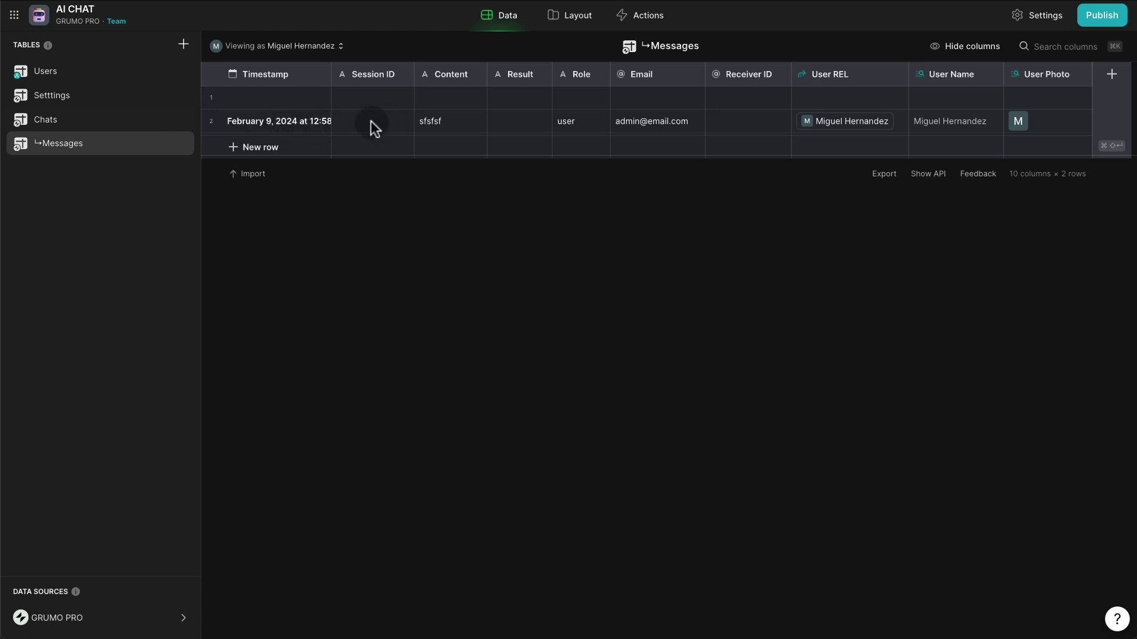
{"action": "left_click", "coordinate": [106, 77]}
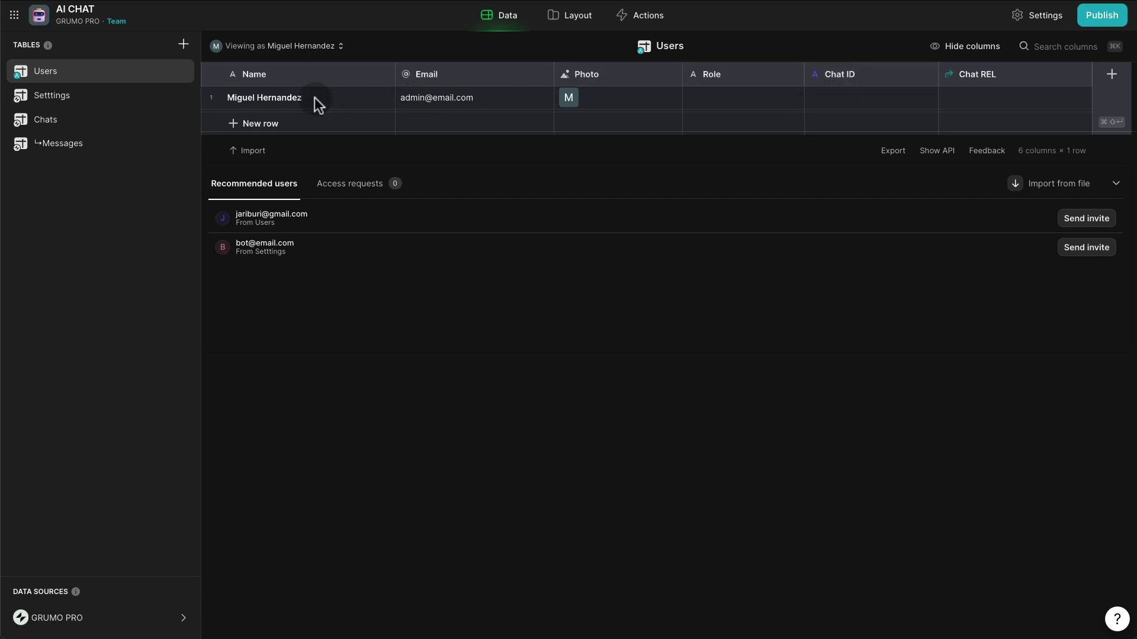
Create a new item-click action named "Chat: View" for the collection on the Chats screen.
{"action": "left_click", "coordinate": [570, 15]}
{"action": "left_click", "coordinate": [488, 117]}
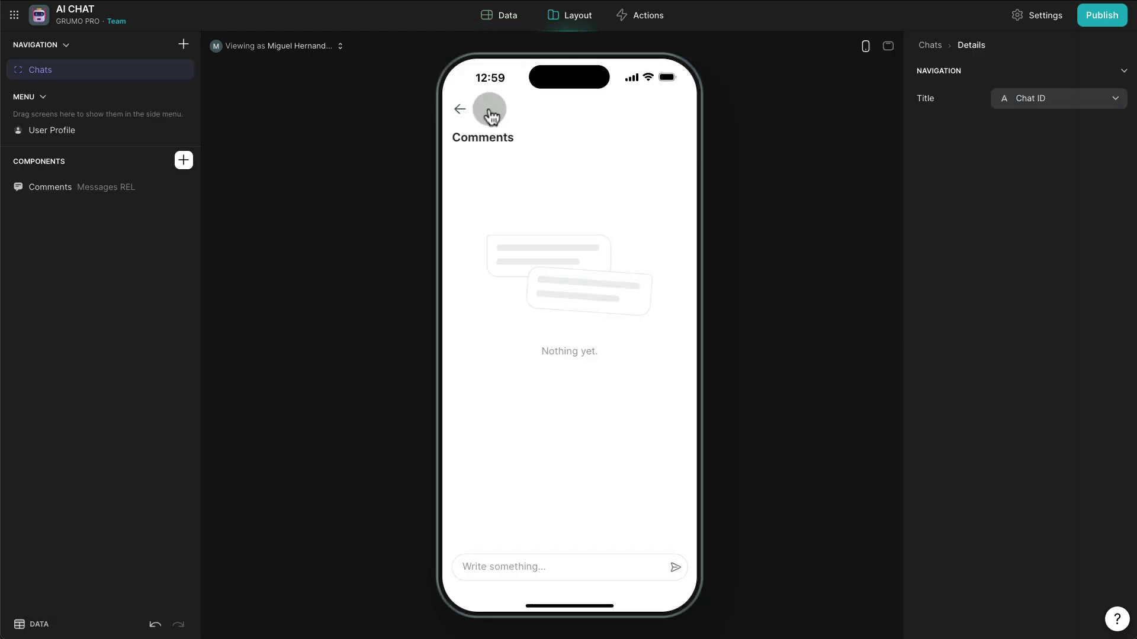
{"action": "left_click", "coordinate": [544, 209]}
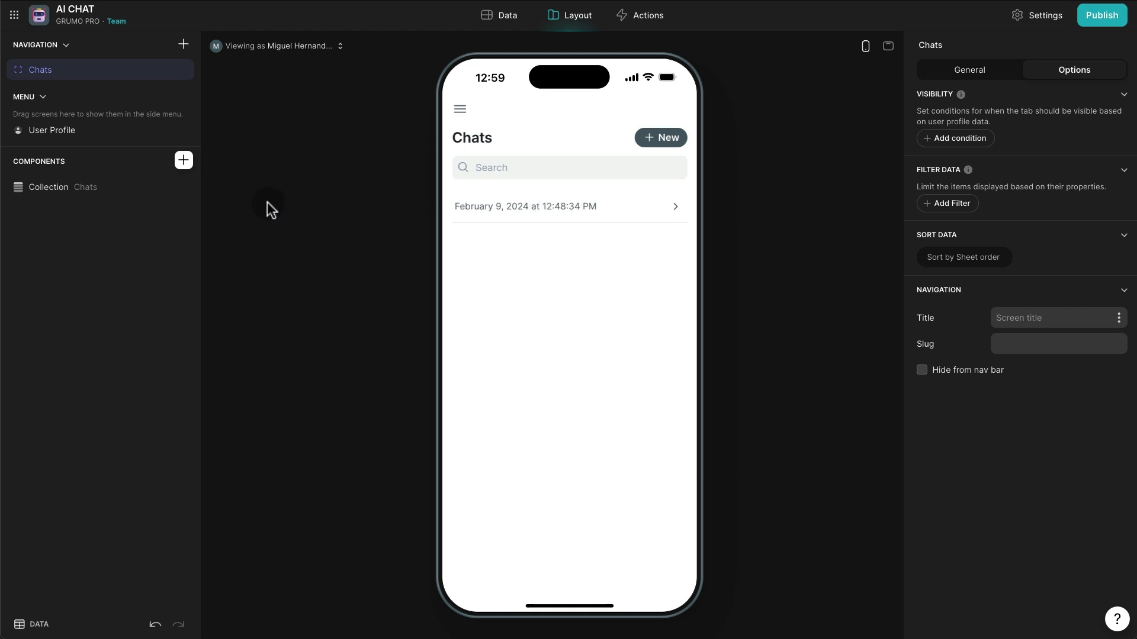
{"action": "left_click", "coordinate": [71, 187]}
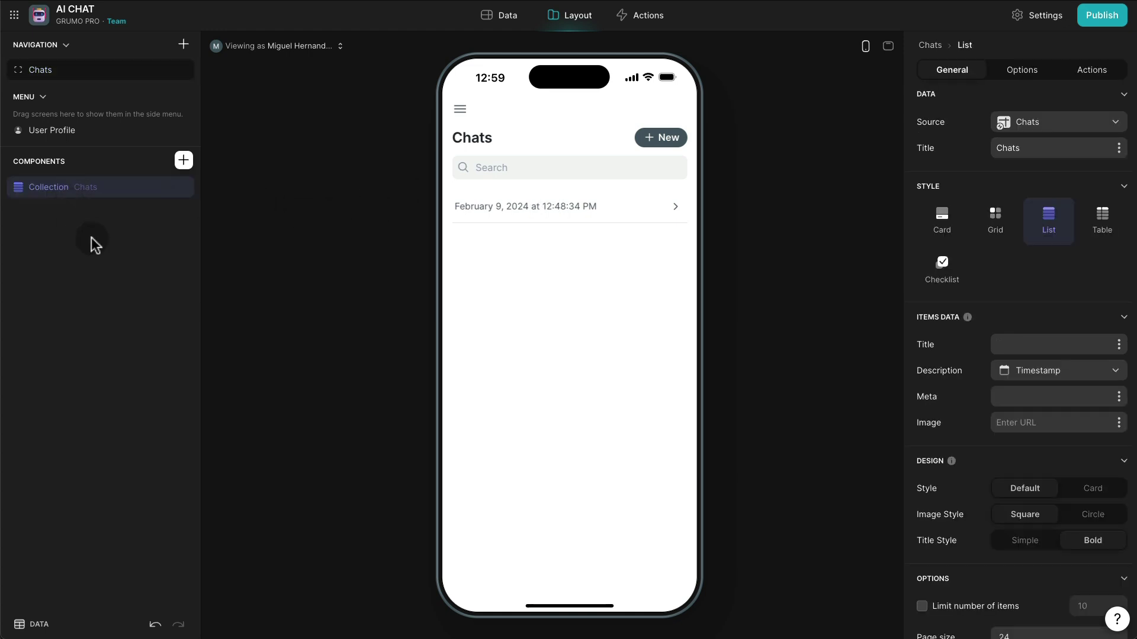
{"action": "left_click", "coordinate": [1090, 74]}
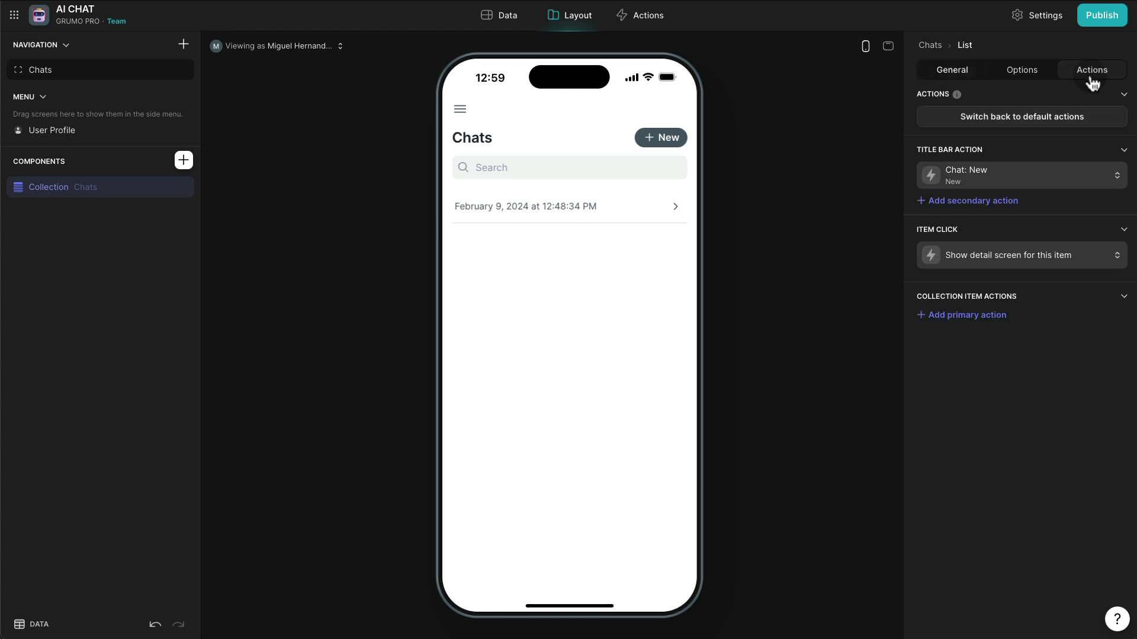
{"action": "left_click", "coordinate": [1052, 255]}
{"action": "left_click", "coordinate": [1023, 314]}
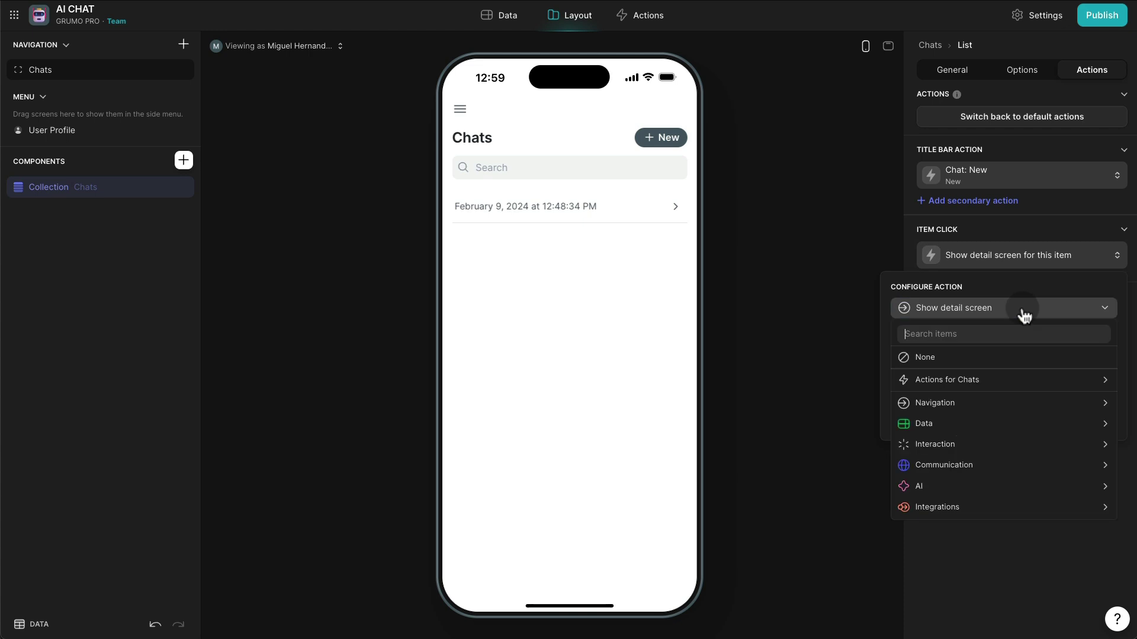
{"action": "mouse_move", "coordinate": [987, 382]}
{"action": "left_click", "coordinate": [825, 403]}
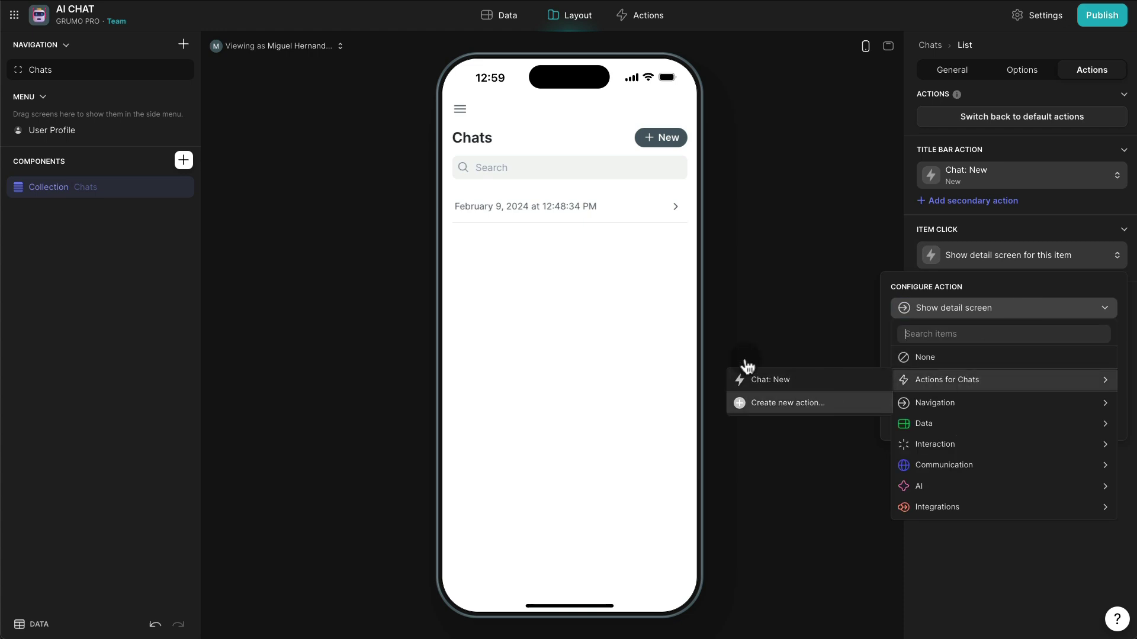
{"action": "left_click", "coordinate": [70, 38]}
{"action": "type", "text": "Chat: View"}
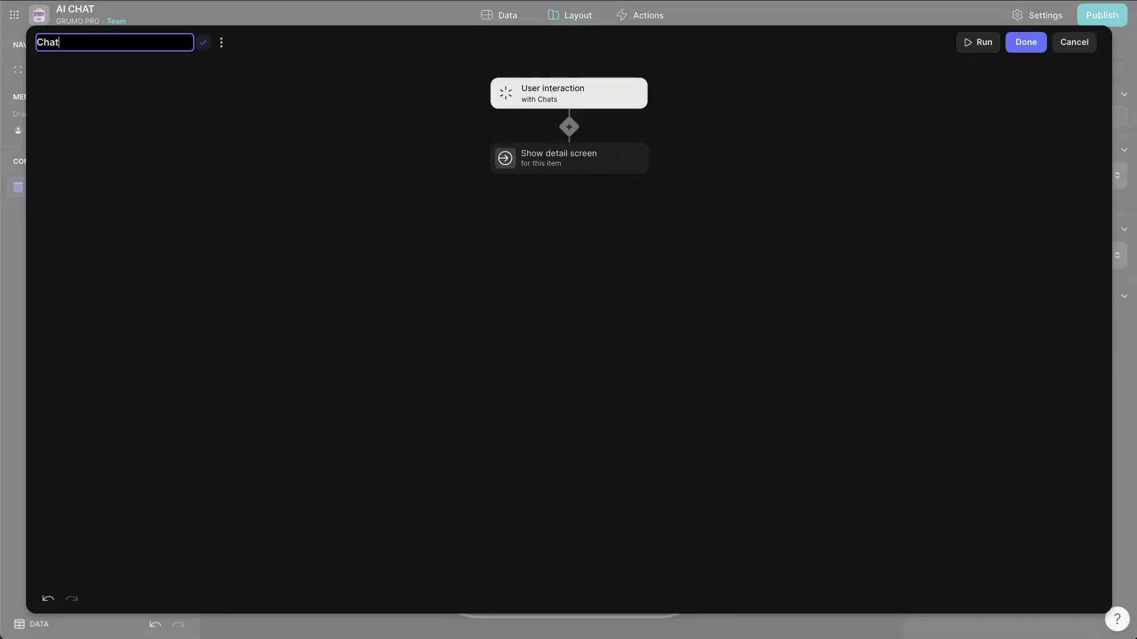
{"action": "left_click", "coordinate": [392, 116]}
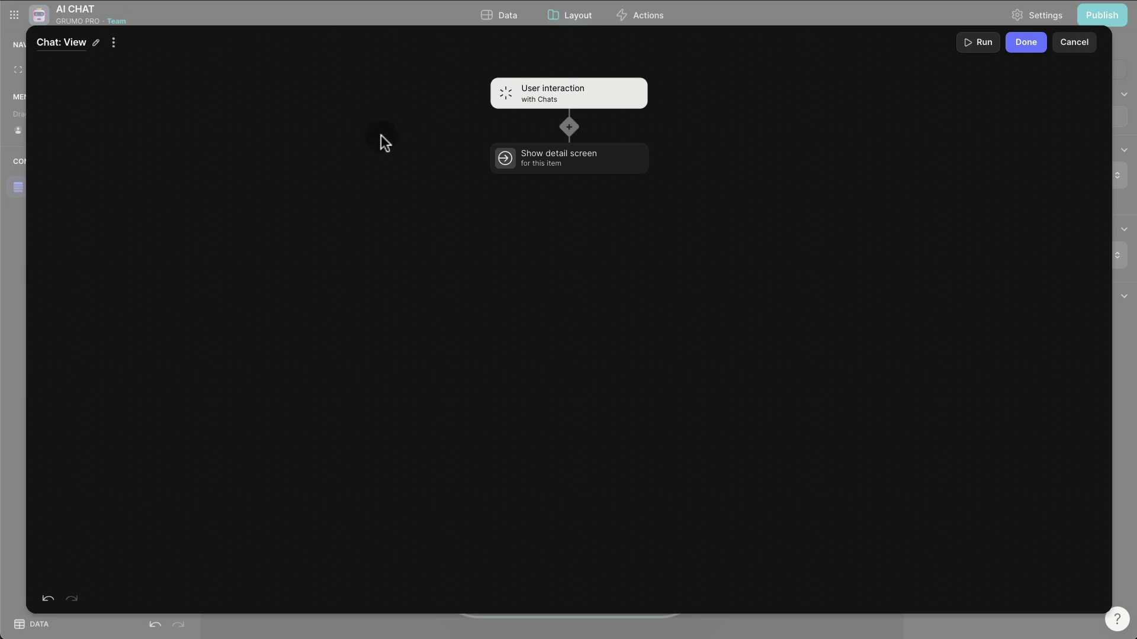
Add a Set column values step after Show detail screen that writes the chat's Chat ID to Chat ID in the user profile row.
{"action": "left_click", "coordinate": [595, 163]}
{"action": "left_click", "coordinate": [707, 150]}
{"action": "left_click", "coordinate": [569, 173]}
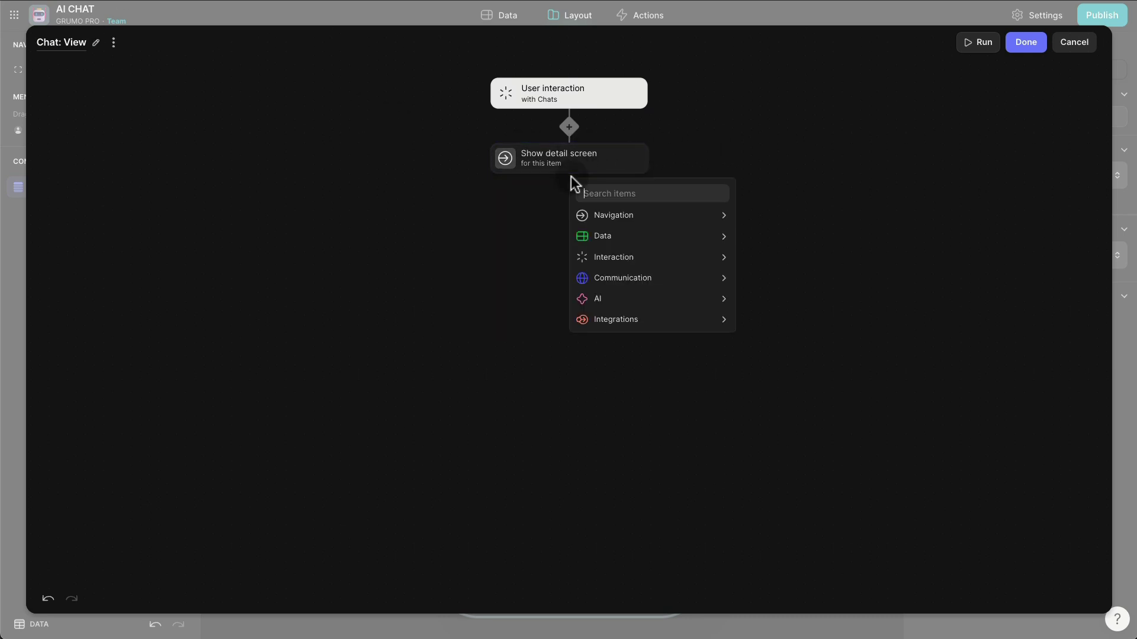
{"action": "type", "text": "set"}
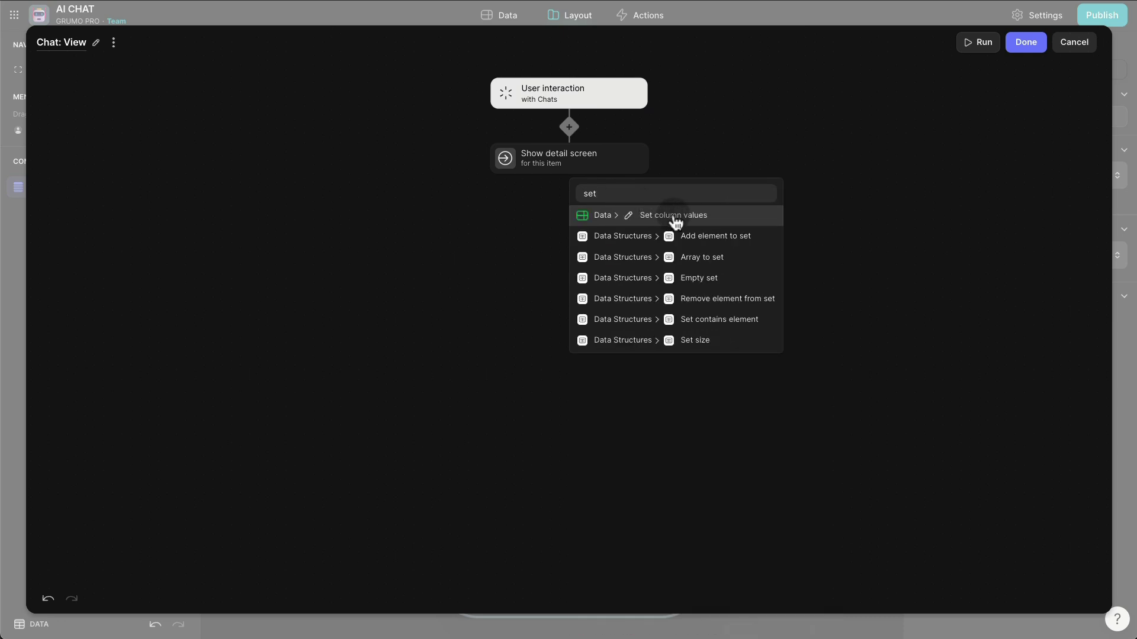
{"action": "left_click", "coordinate": [674, 215]}
{"action": "left_click", "coordinate": [654, 293]}
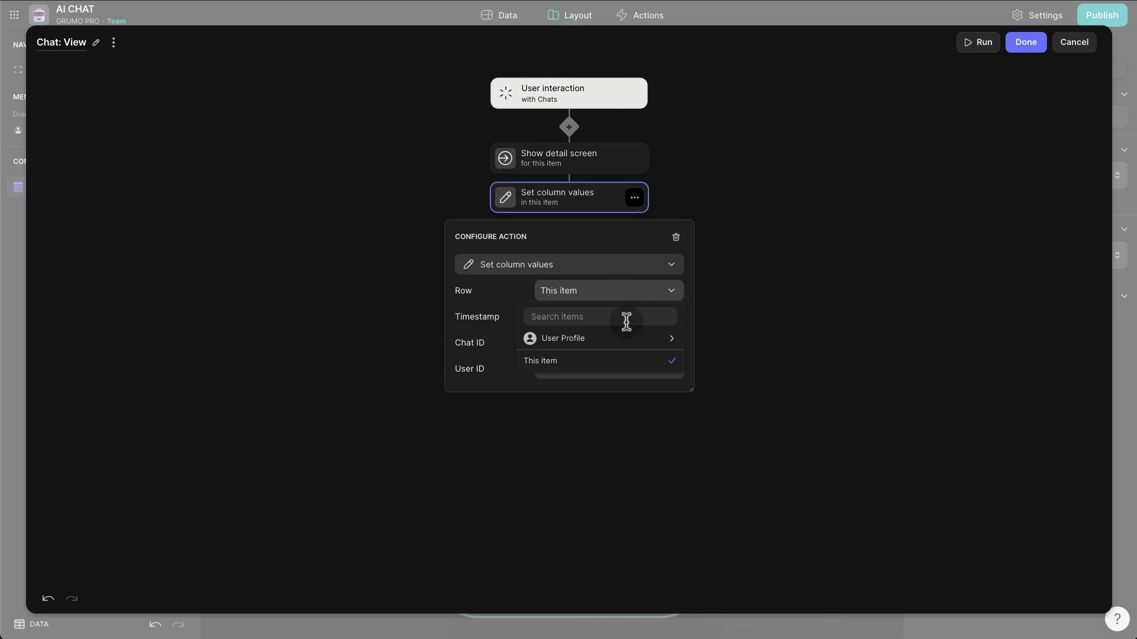
{"action": "mouse_move", "coordinate": [612, 341]}
{"action": "left_click", "coordinate": [717, 343]}
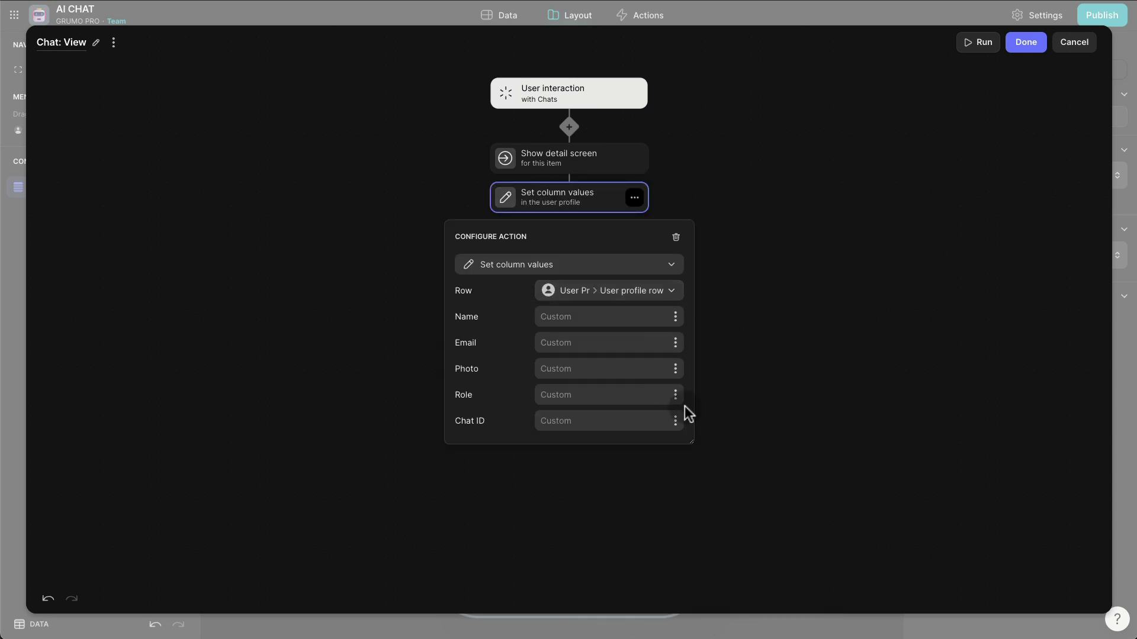
{"action": "left_click", "coordinate": [676, 421]}
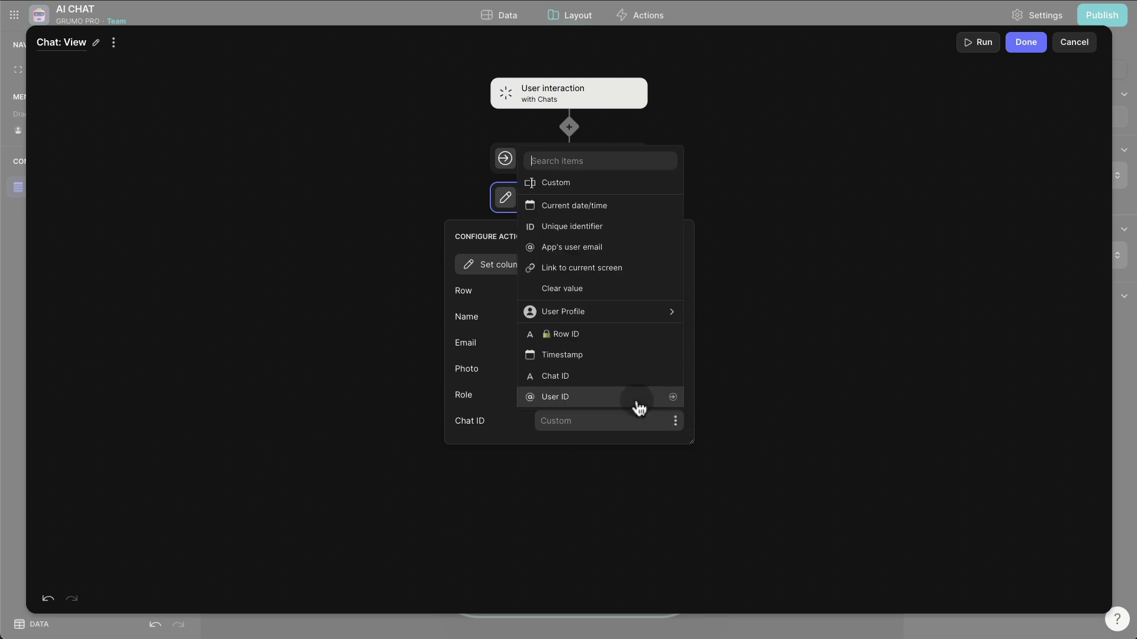
{"action": "left_click", "coordinate": [624, 377]}
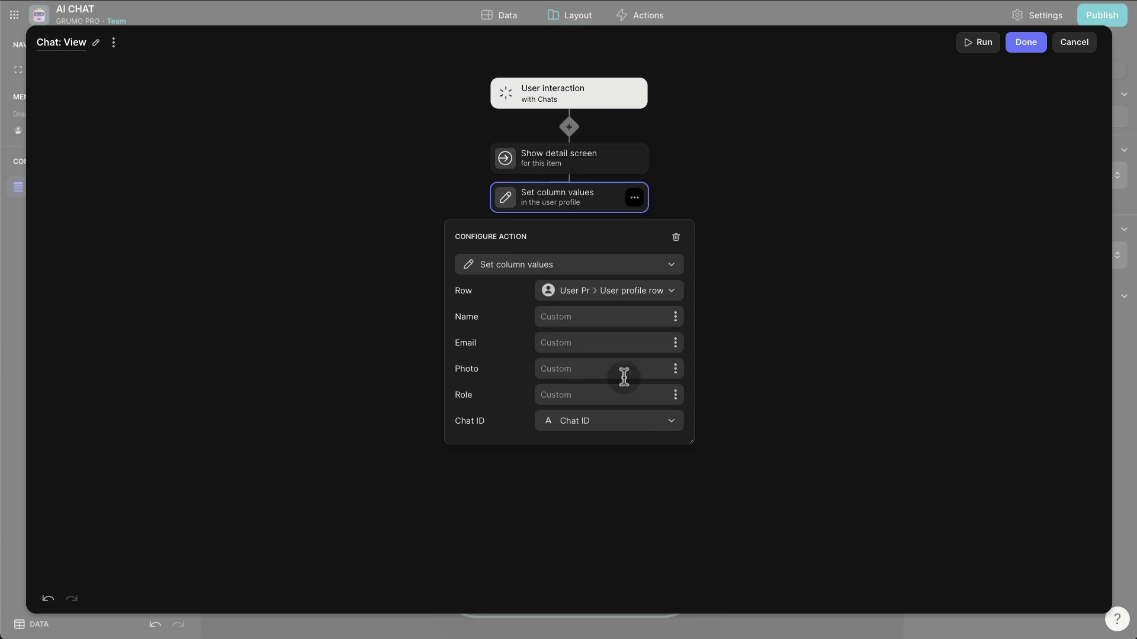
Move the Set column values action ahead of Show detail screen in the Chat: View workflow and save the workflow.
{"action": "left_click", "coordinate": [764, 334]}
{"action": "left_click_drag", "start_coordinate": [573, 196], "coordinate": [594, 175]}
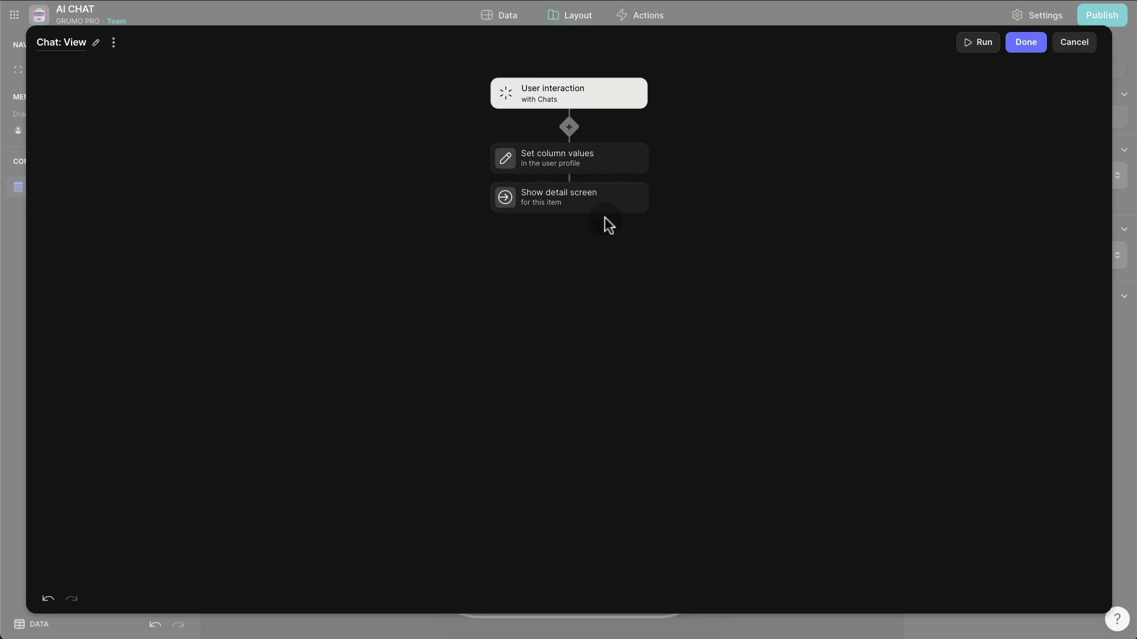
{"action": "left_click", "coordinate": [1024, 43]}
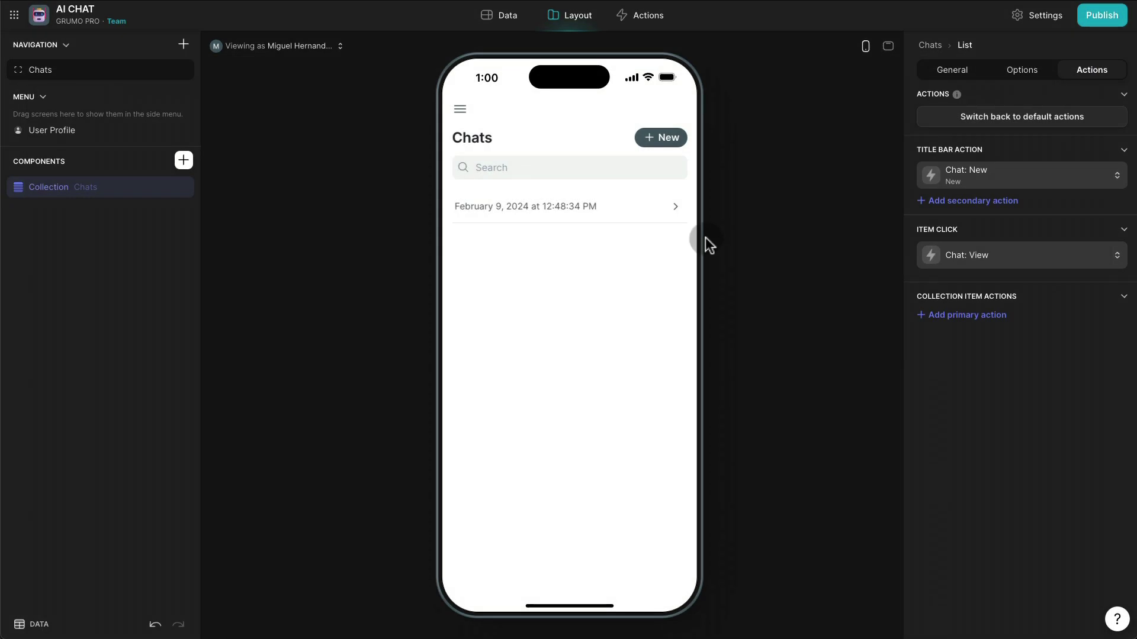
Open the existing chat from the list and compare the Chat ID stored in the Users and Chats tables.
{"action": "left_click", "coordinate": [660, 220]}
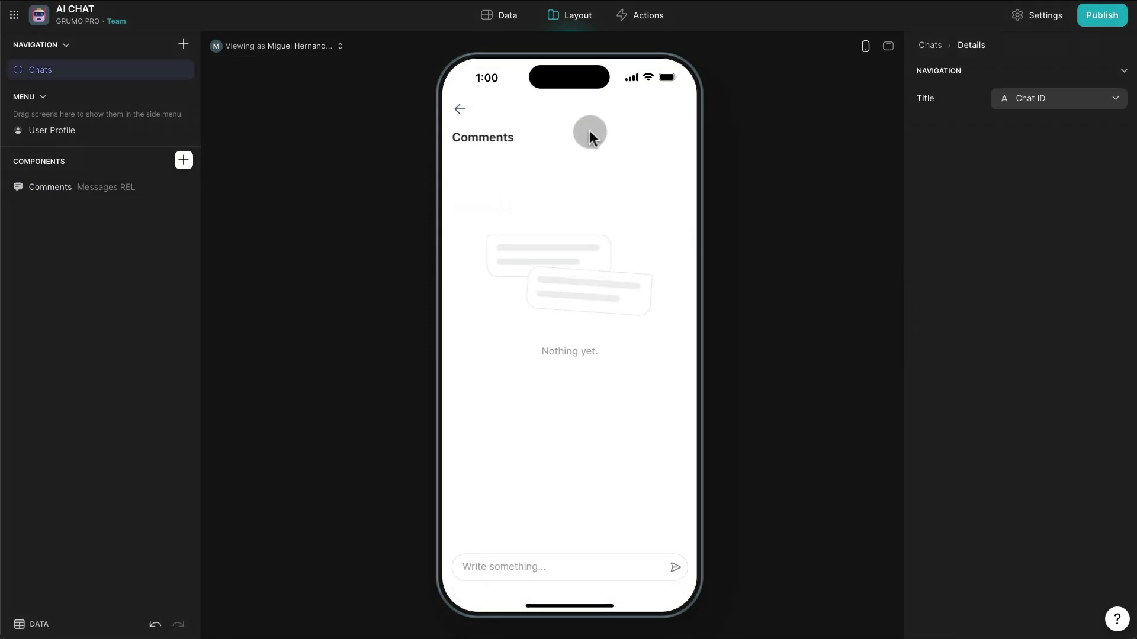
{"action": "left_click", "coordinate": [505, 16]}
{"action": "left_click", "coordinate": [122, 87]}
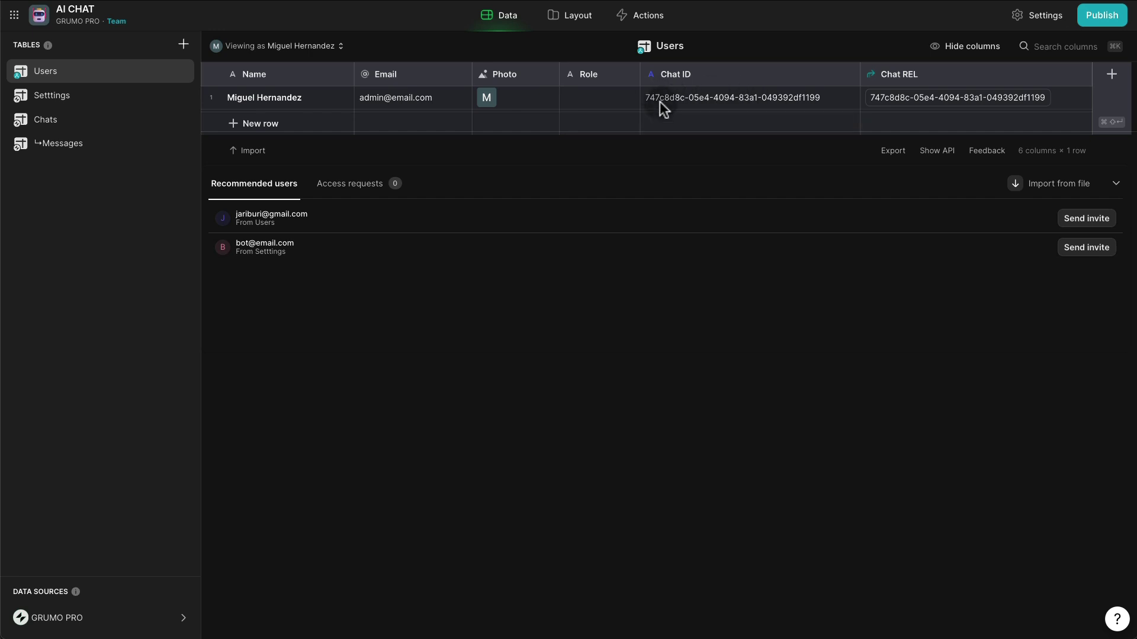
{"action": "left_click", "coordinate": [130, 121]}
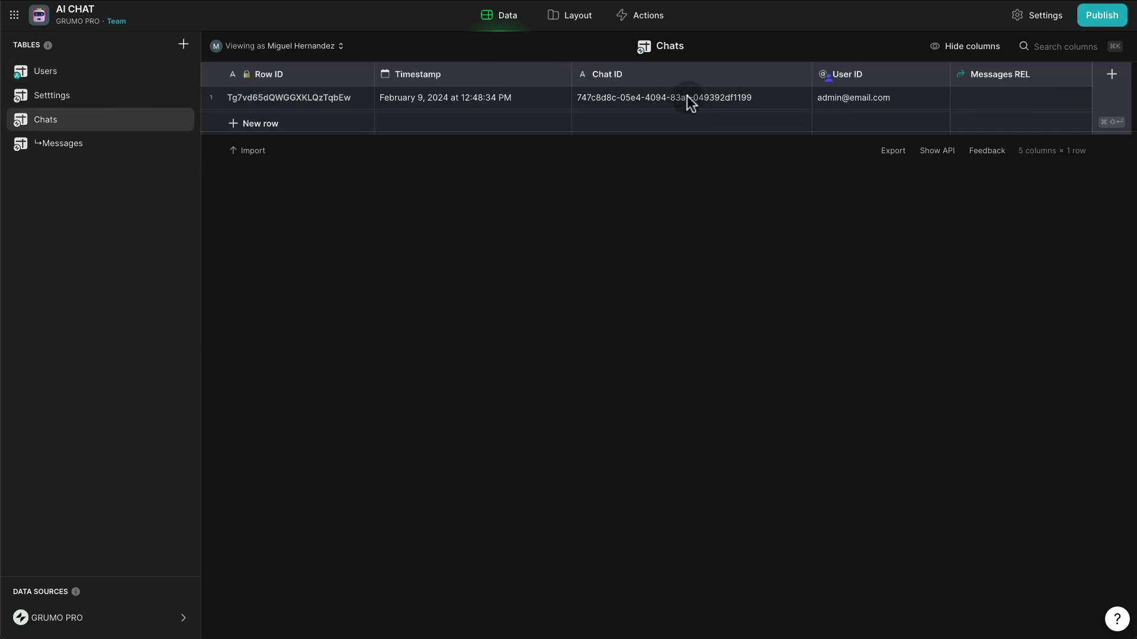
{"action": "left_click", "coordinate": [579, 23]}
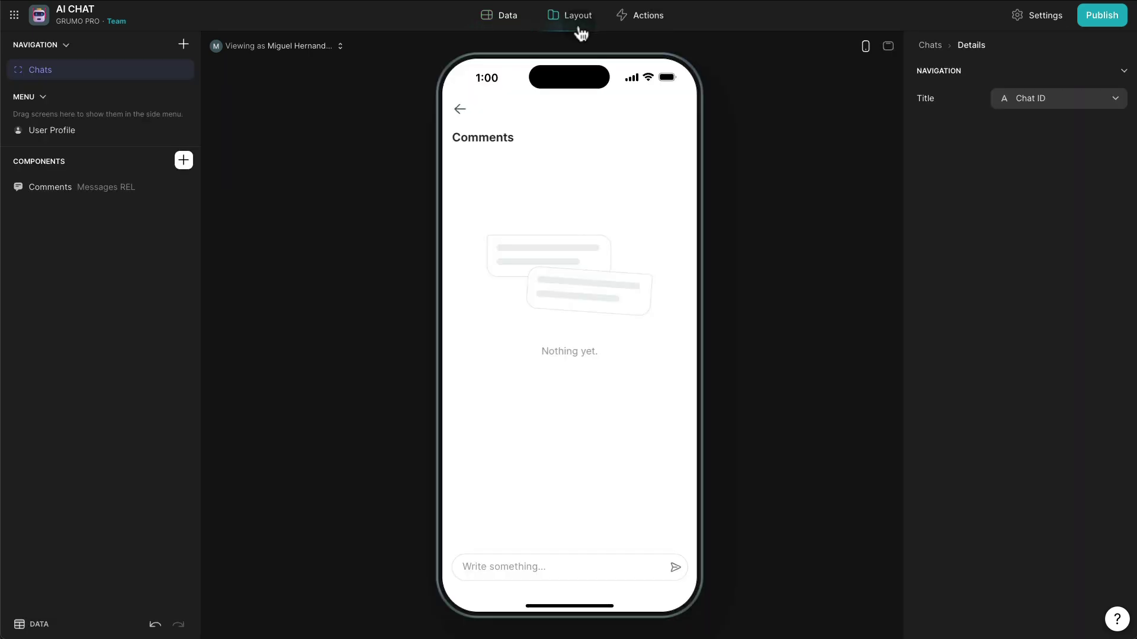
Send the test messages "sgsfsf", "sfsfsfs" and "sfsfsfs" in the chat preview.
{"action": "left_click", "coordinate": [507, 562]}
{"action": "type", "text": "sgsfsf"}
{"action": "key", "text": "Return"}
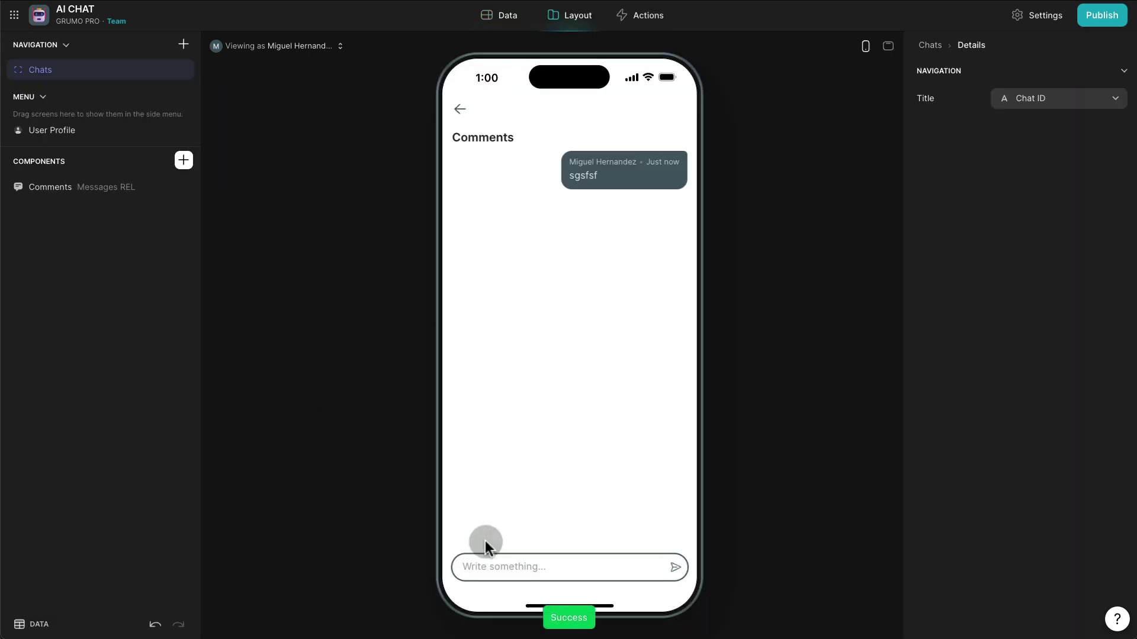
{"action": "type", "text": "sfsfsfs"}
{"action": "key", "text": "Return"}
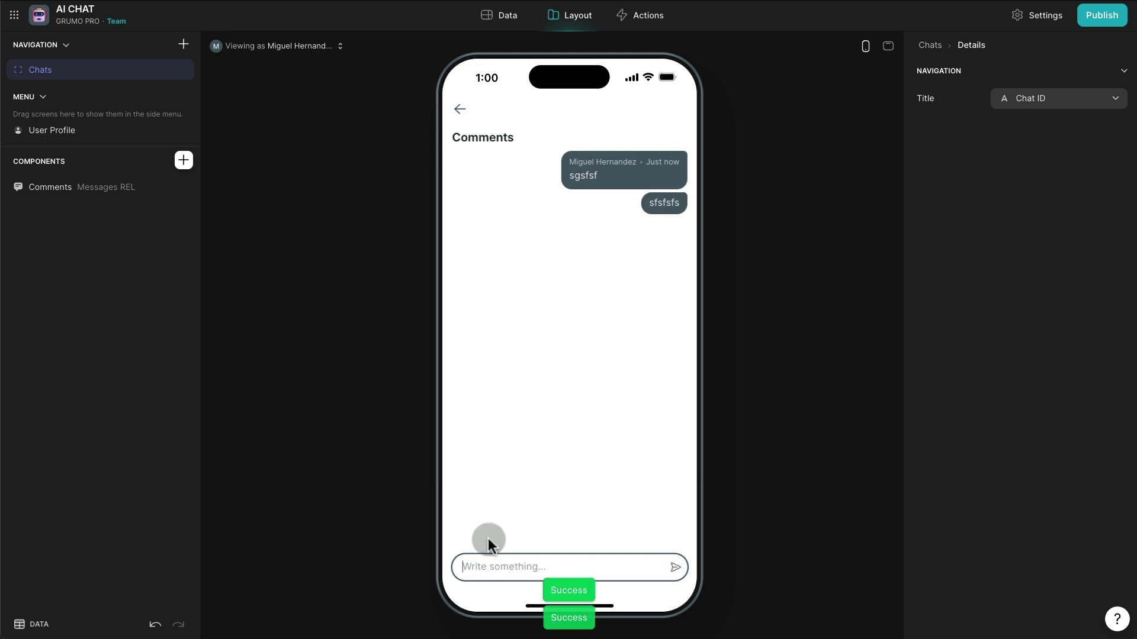
{"action": "type", "text": "sfsfsfs"}
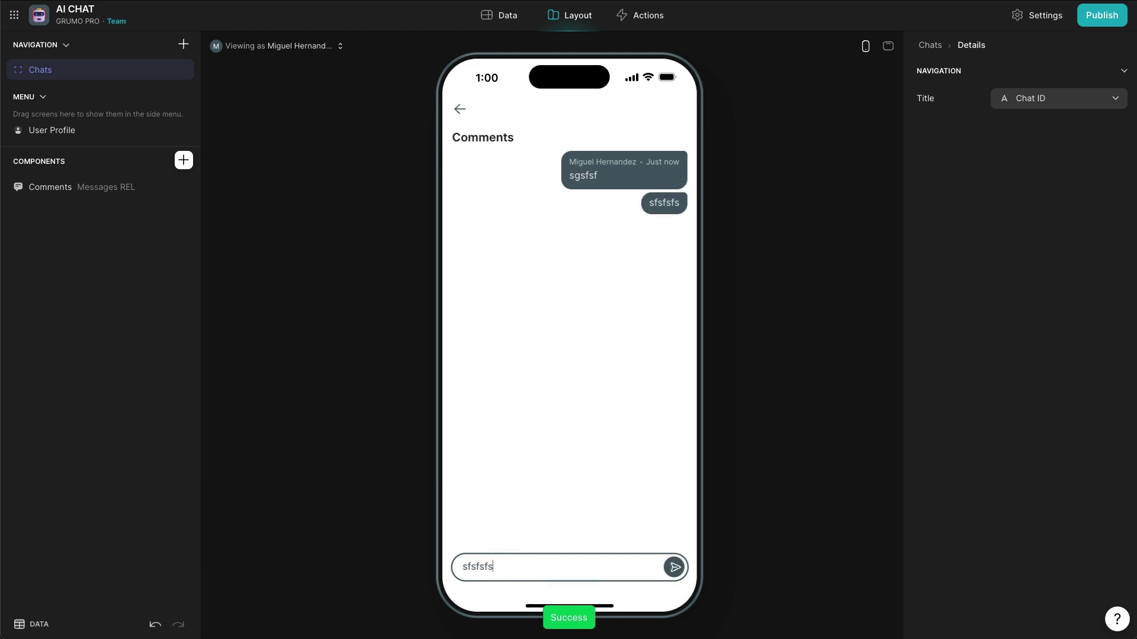
{"action": "key", "text": "Return"}
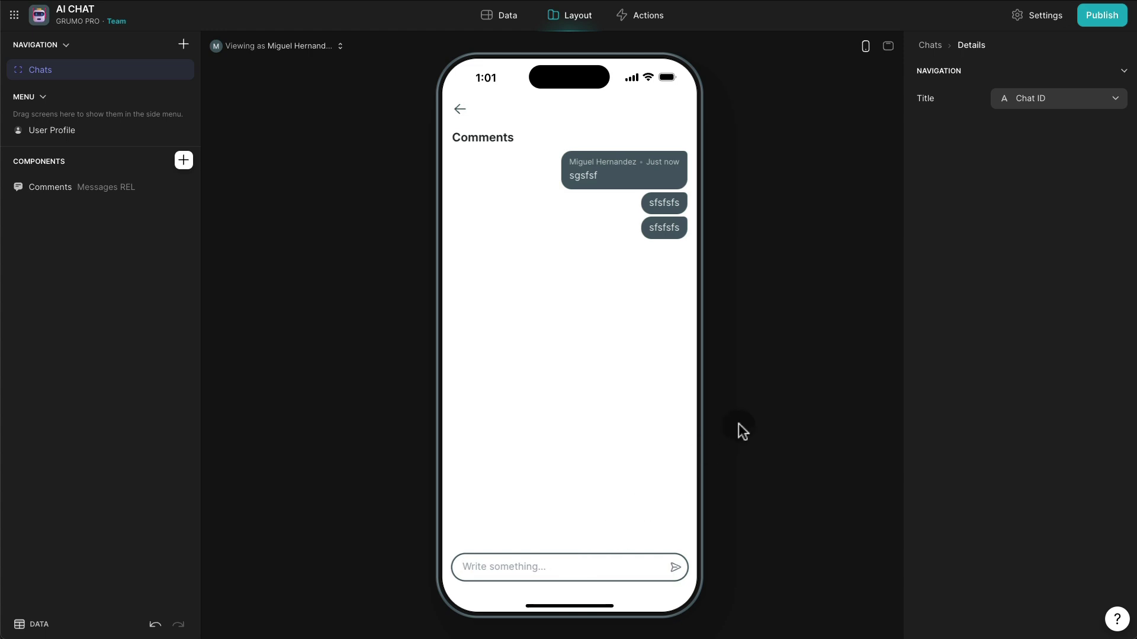
Create a new Messages action as the Comments component's after-submit action and name it "Chat: Send Message".
{"action": "left_click", "coordinate": [44, 190]}
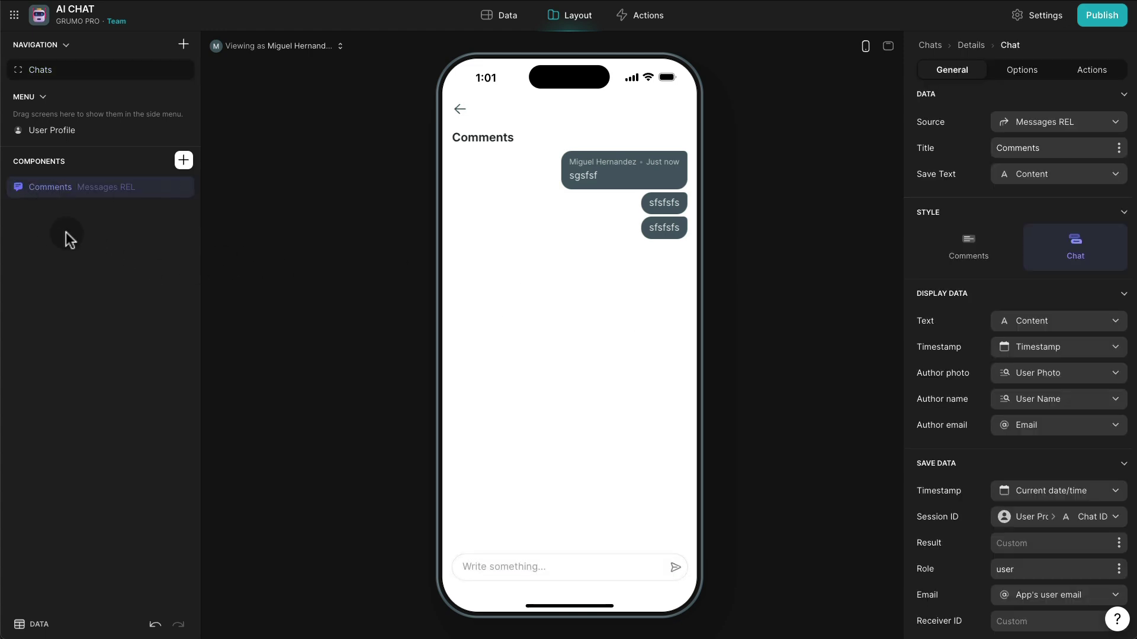
{"action": "scroll", "coordinate": [979, 355], "scroll_direction": "down", "scroll_amount": 5}
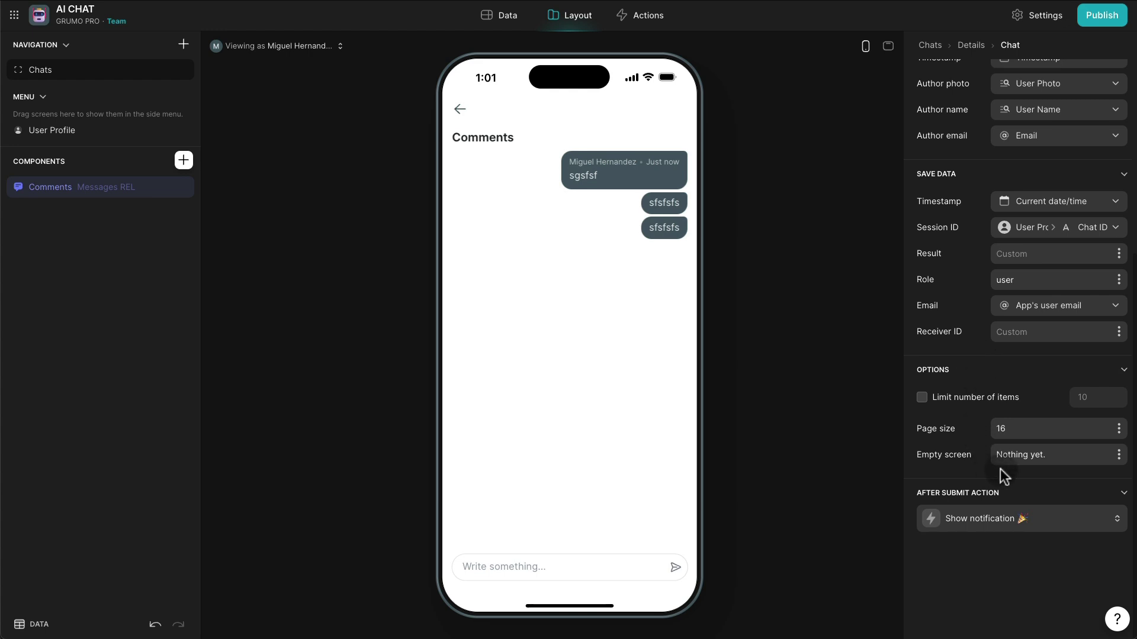
{"action": "left_click", "coordinate": [985, 521]}
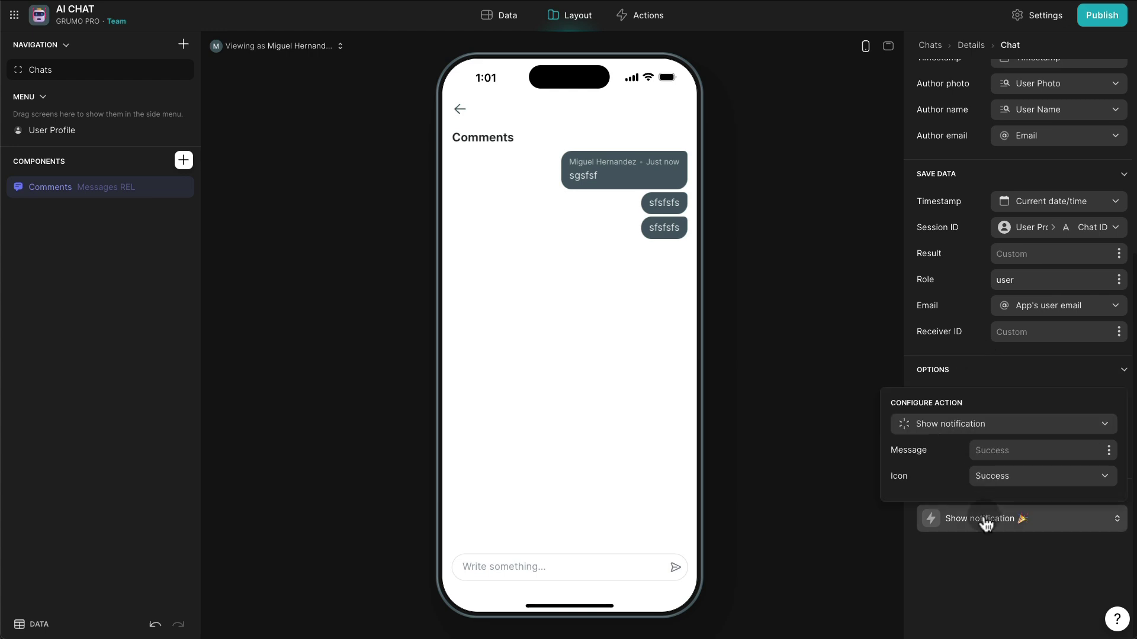
{"action": "left_click", "coordinate": [1000, 432]}
{"action": "mouse_move", "coordinate": [914, 500]}
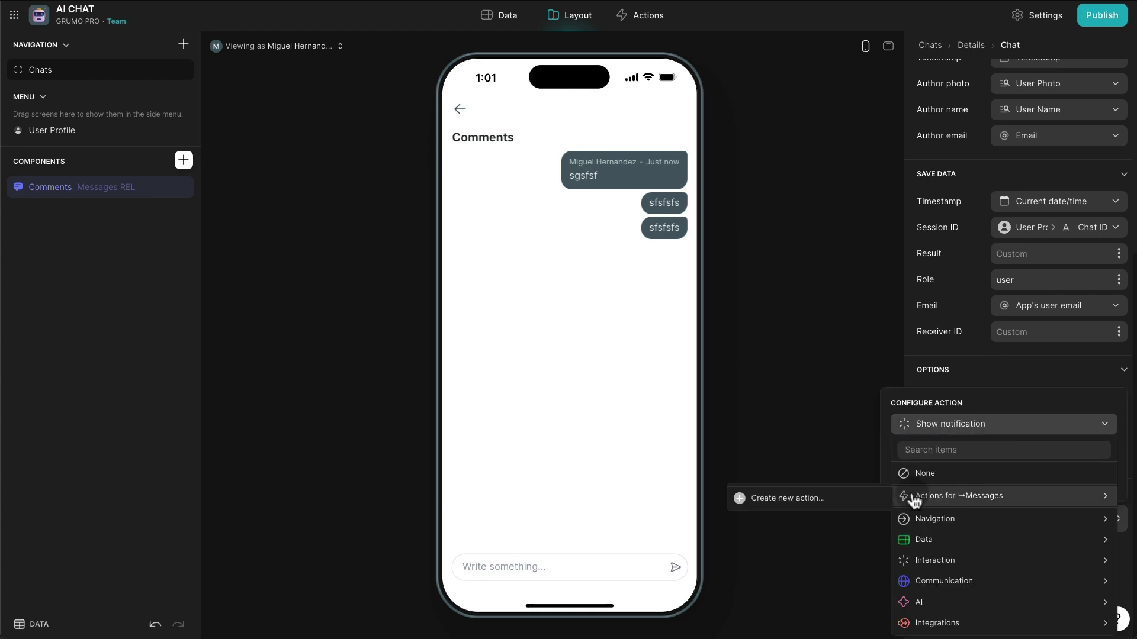
{"action": "left_click", "coordinate": [825, 499]}
{"action": "left_click", "coordinate": [55, 42]}
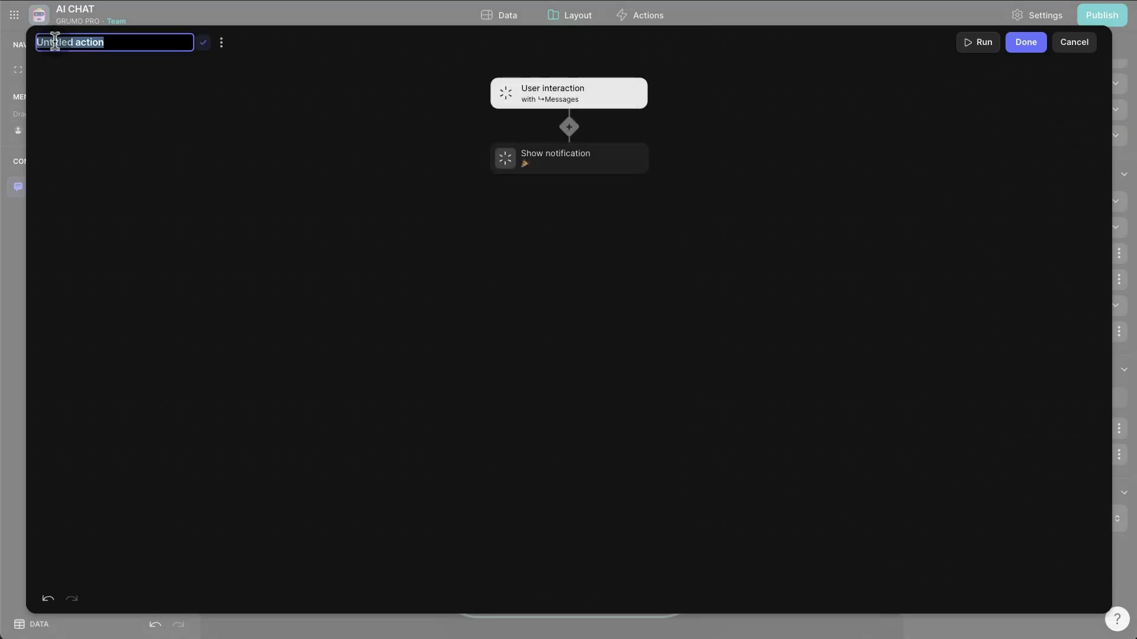
{"action": "type", "text": "Chat: Send Message"}
{"action": "key", "text": "Return"}
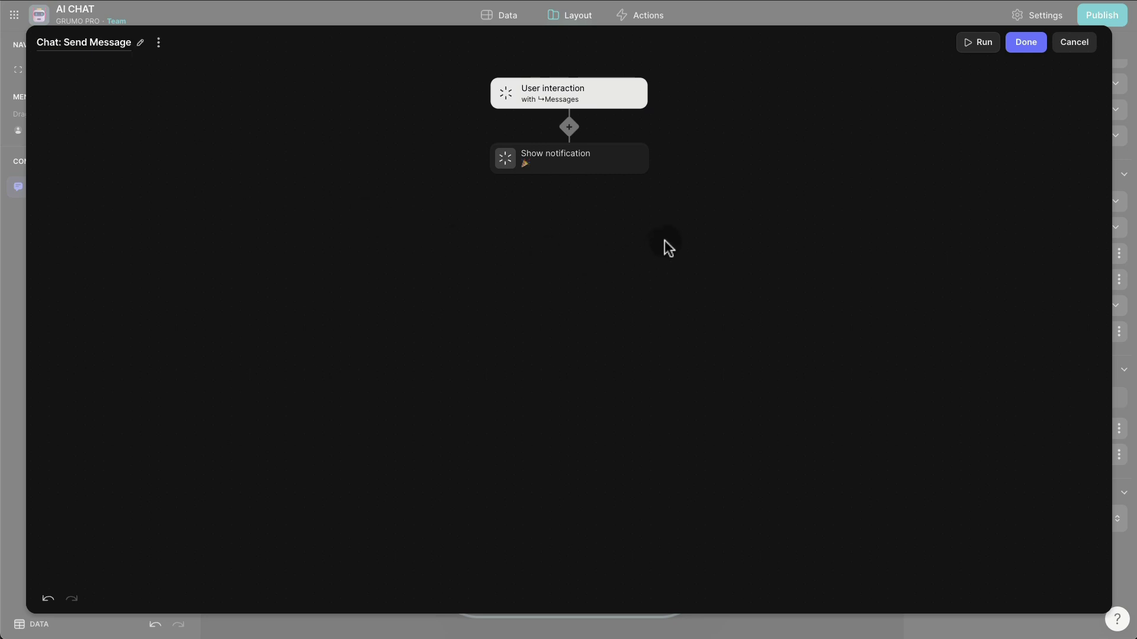
Replace the Show notification action in the workflow with OpenAI's Complete chat (with history).
{"action": "left_click", "coordinate": [585, 167]}
{"action": "left_click", "coordinate": [581, 226]}
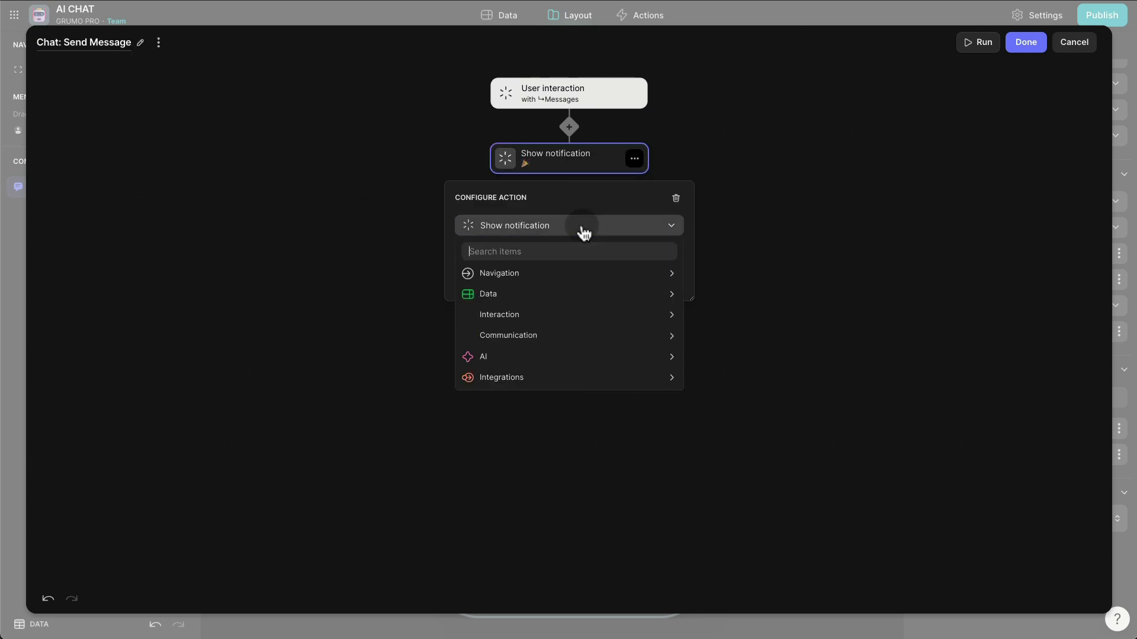
{"action": "type", "text": "ai"}
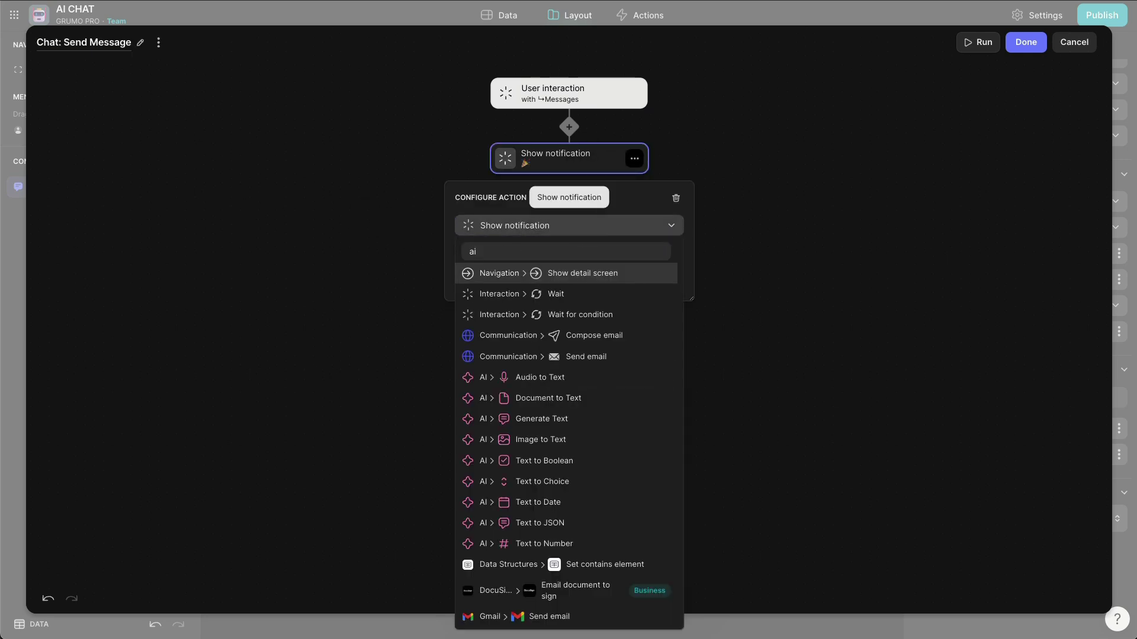
{"action": "scroll", "coordinate": [611, 367], "scroll_direction": "down", "scroll_amount": 2}
{"action": "scroll", "coordinate": [611, 367], "scroll_direction": "down", "scroll_amount": 2}
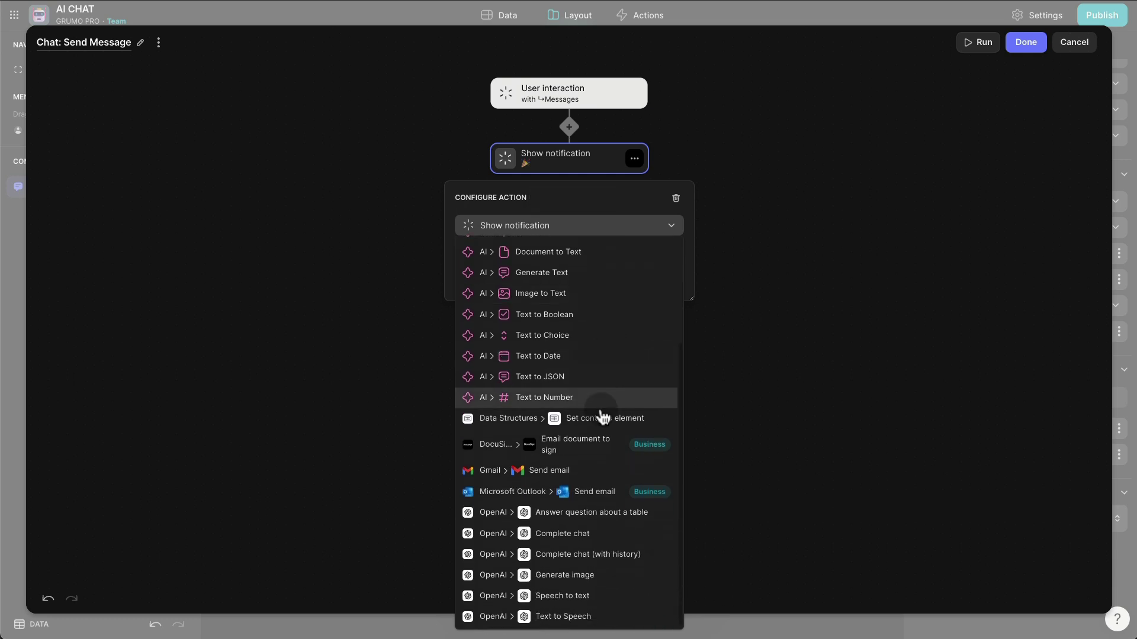
{"action": "left_click", "coordinate": [586, 554]}
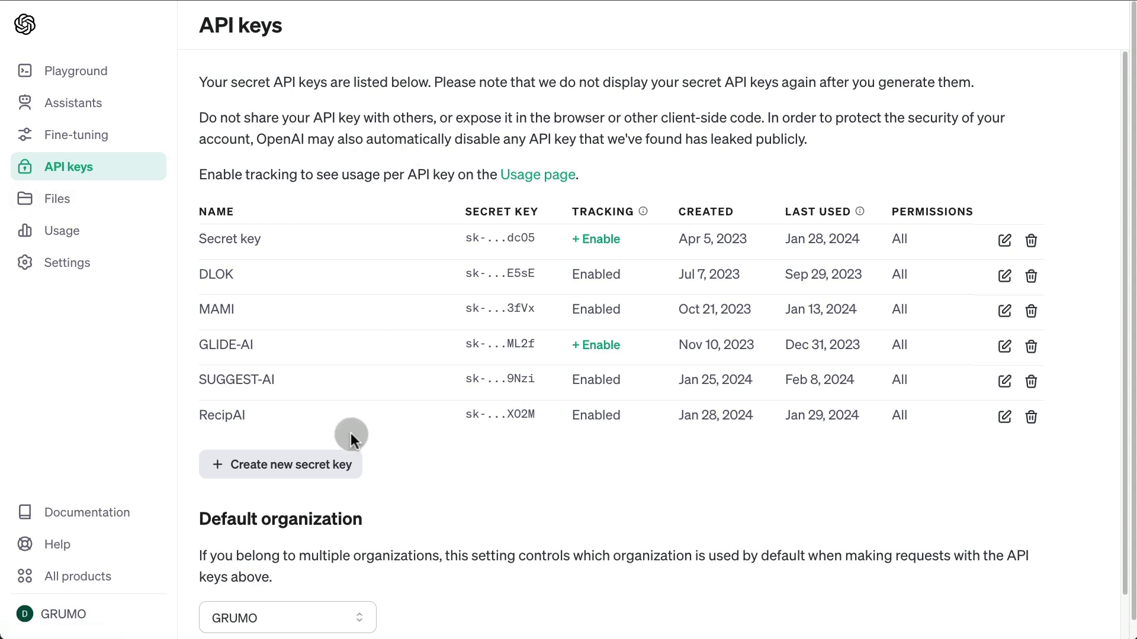
Switch to the OpenAI API keys page, create a secret key named CHAT with All permissions, and copy it.
{"action": "left_click", "coordinate": [342, 466]}
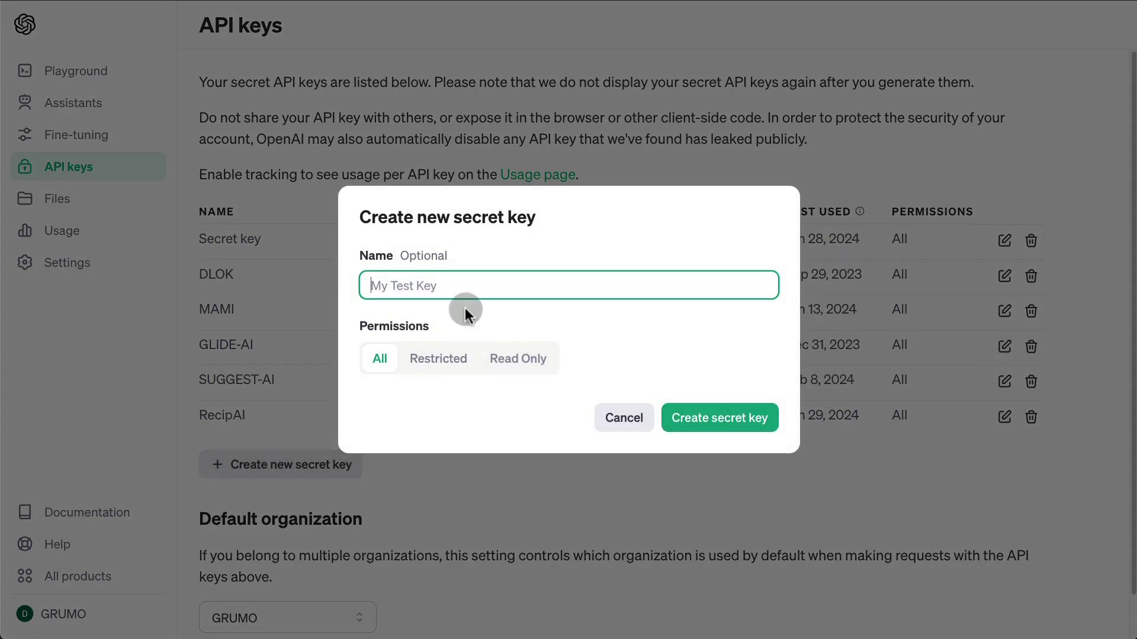
{"action": "type", "text": "CHAT"}
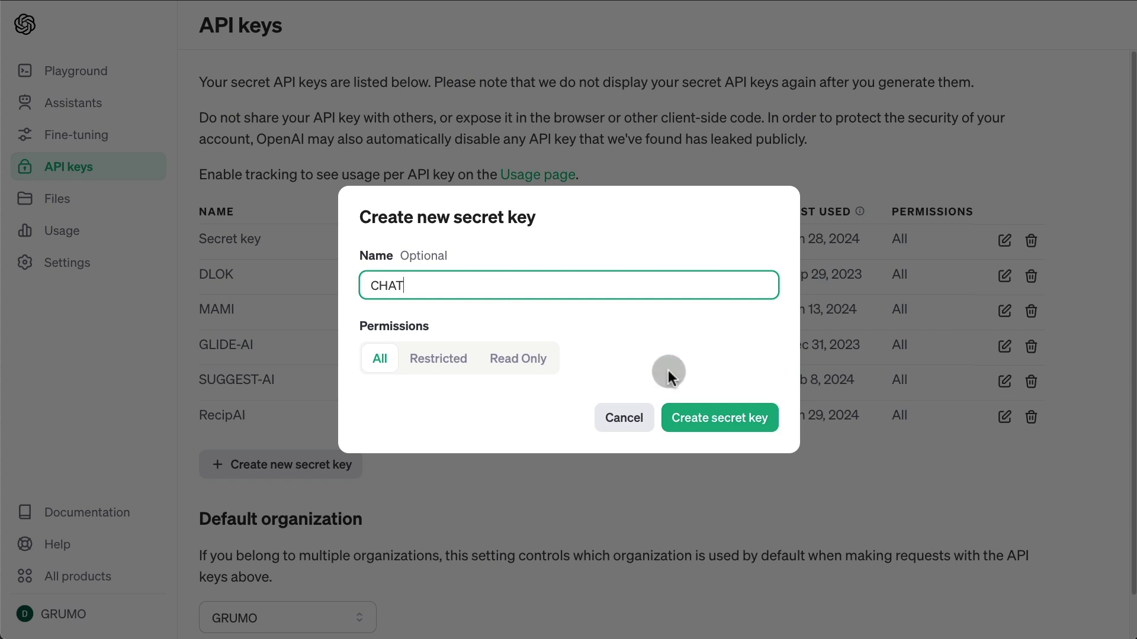
{"action": "left_click", "coordinate": [699, 408]}
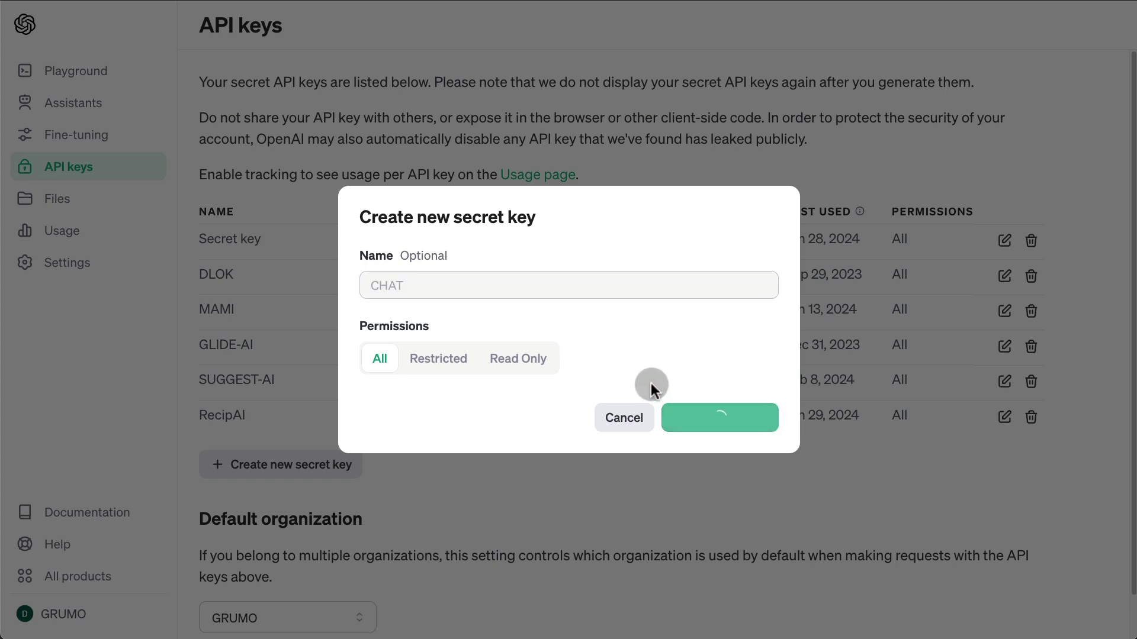
{"action": "left_click", "coordinate": [760, 316]}
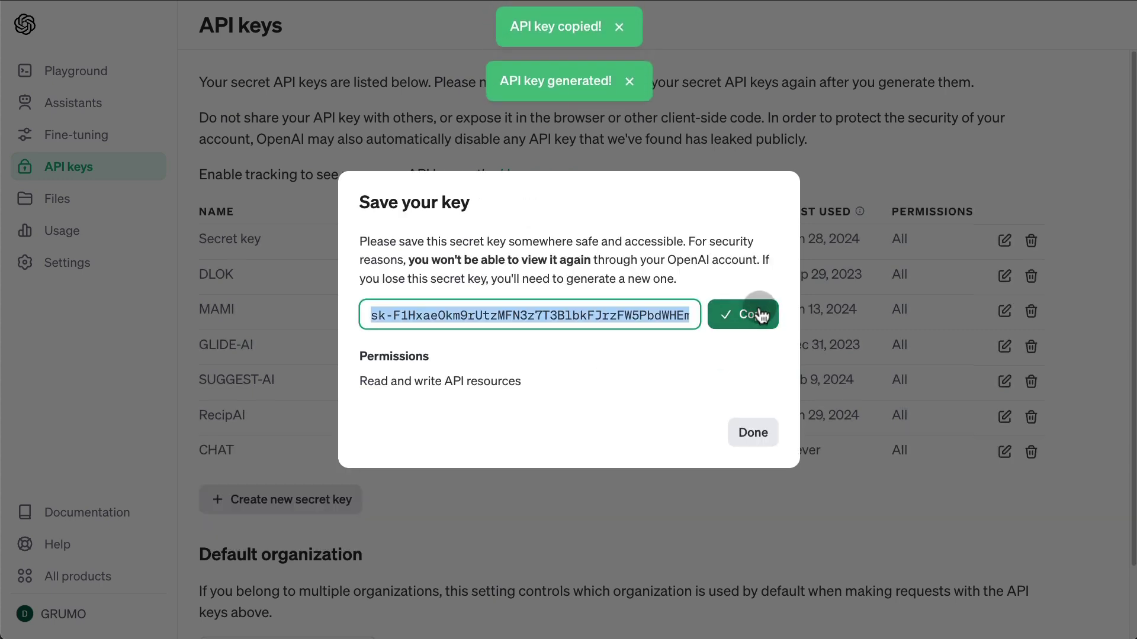
{"action": "left_click", "coordinate": [755, 434]}
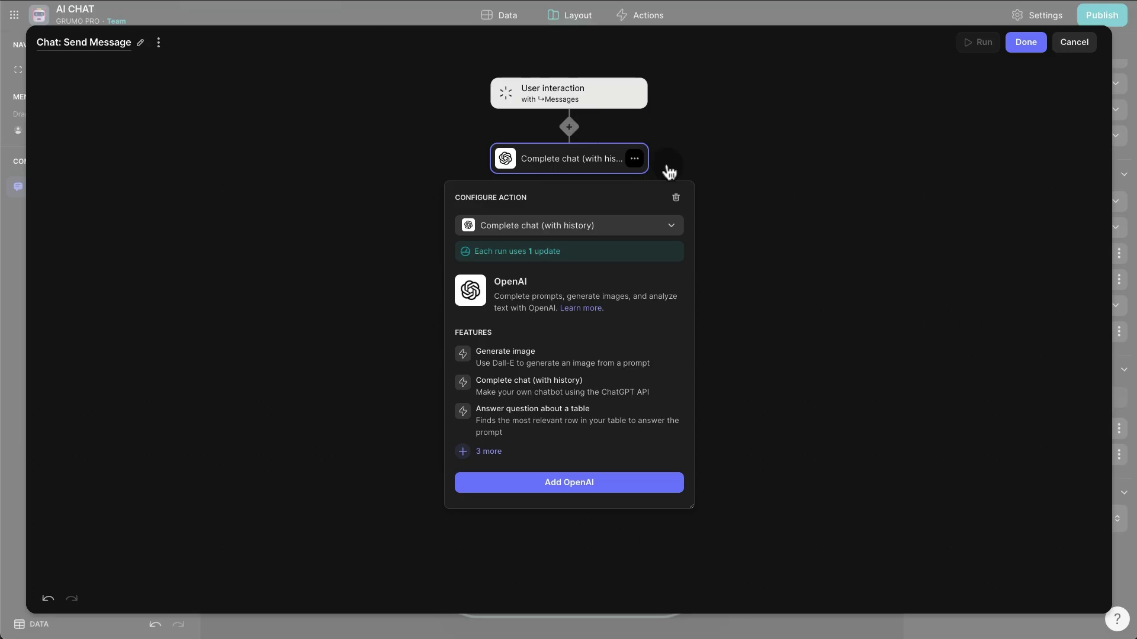
Return to Glide, add the OpenAI integration and paste the API key into its configuration.
{"action": "left_click", "coordinate": [597, 483]}
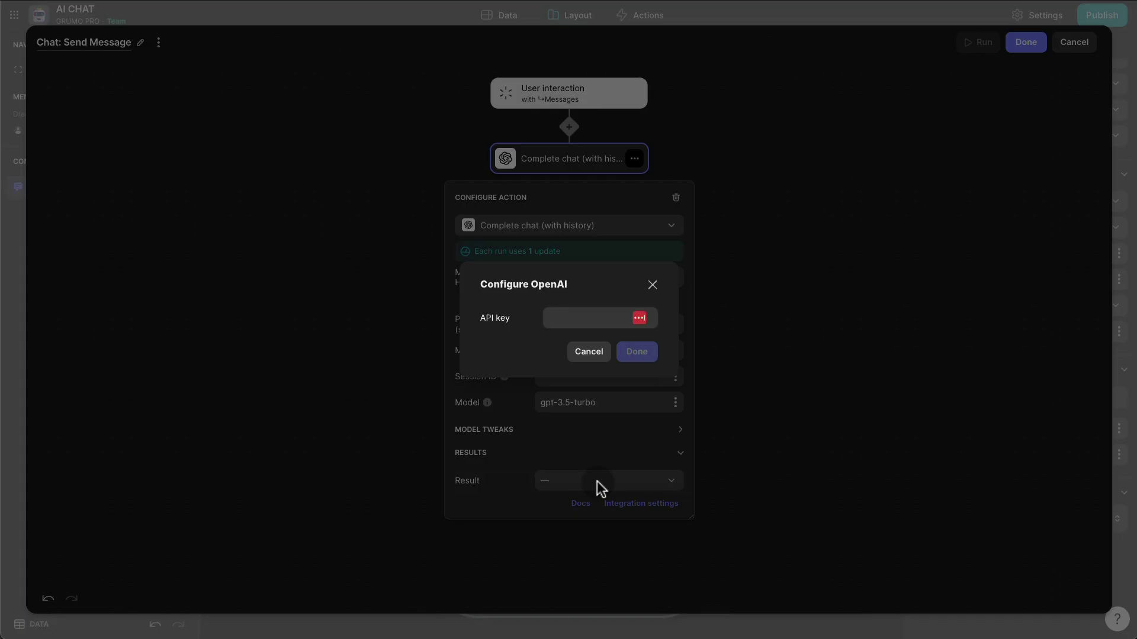
{"action": "left_click", "coordinate": [587, 312]}
{"action": "key", "text": "ctrl+v"}
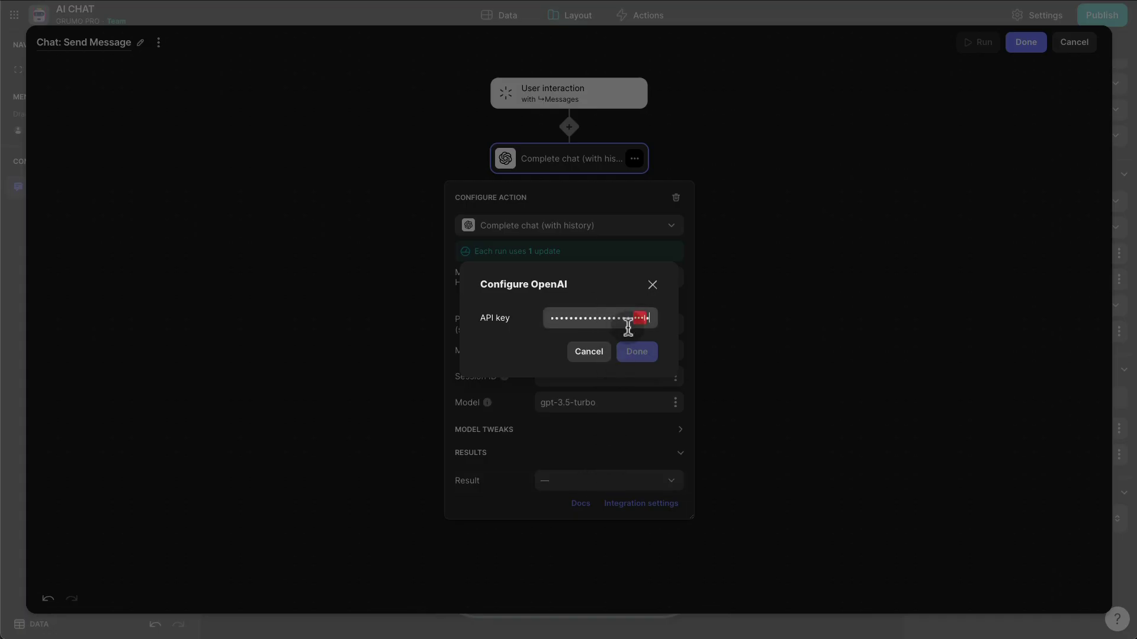
{"action": "left_click", "coordinate": [643, 356]}
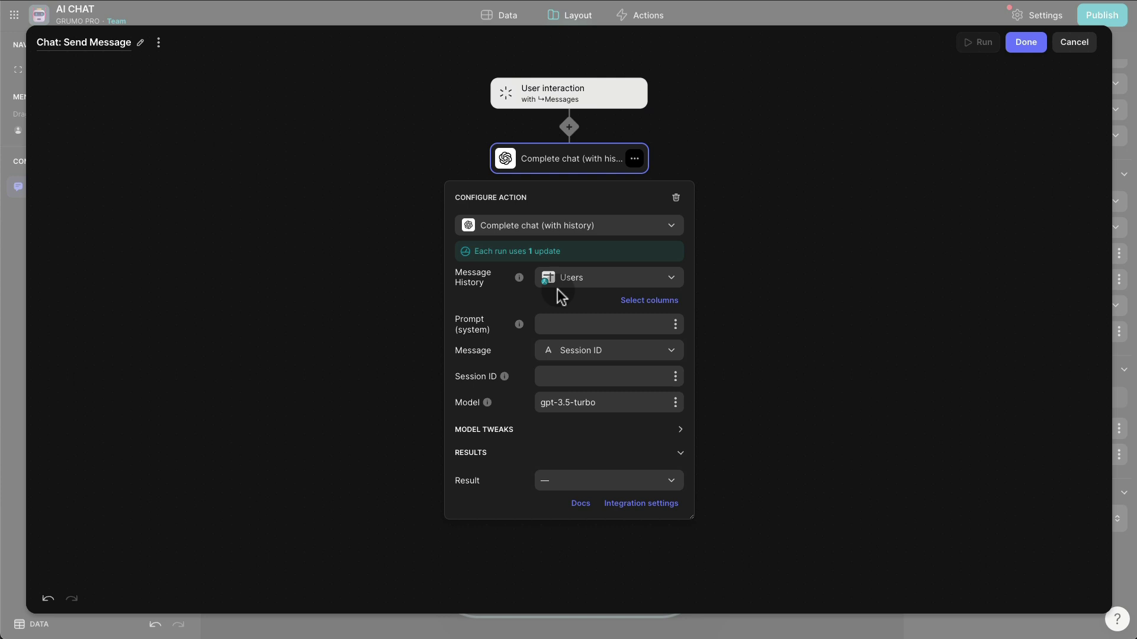
Configure the chat completion with Messages as message history, Content as message, the Session ID column as session ID, and gpt-4 as model.
{"action": "left_click", "coordinate": [604, 280]}
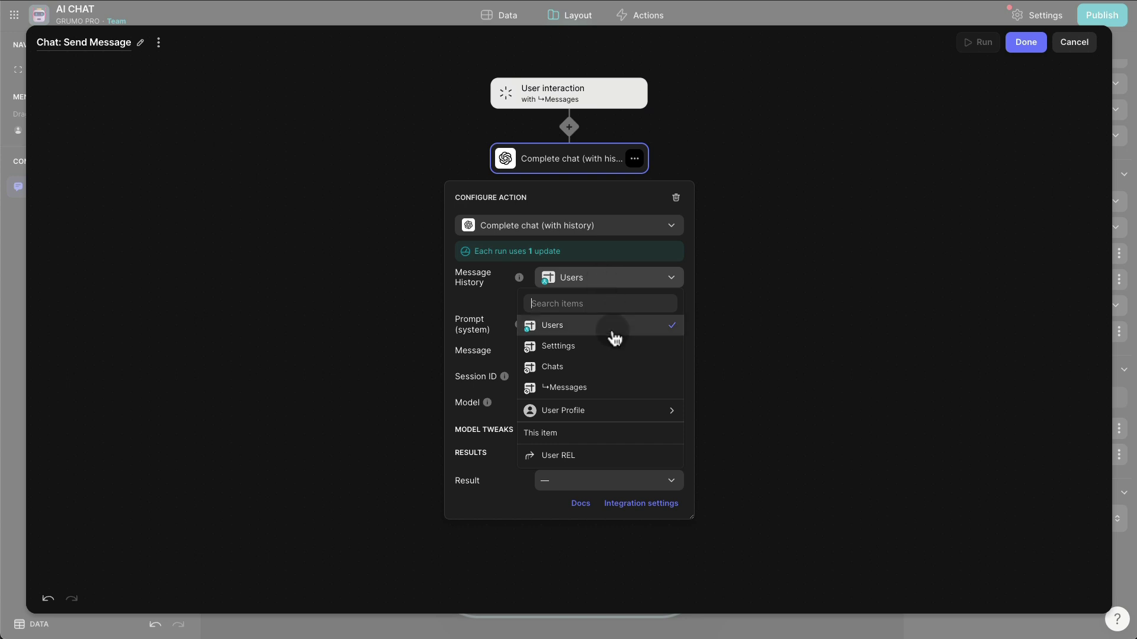
{"action": "left_click", "coordinate": [591, 388]}
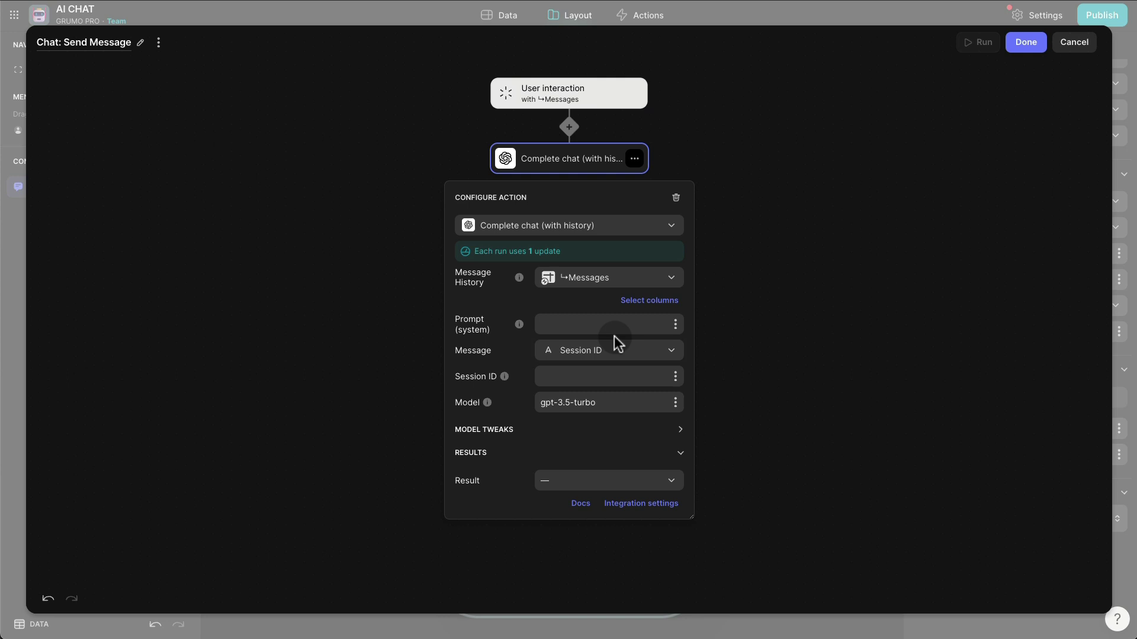
{"action": "left_click", "coordinate": [622, 353]}
{"action": "scroll", "coordinate": [614, 221], "scroll_direction": "down", "scroll_amount": 1}
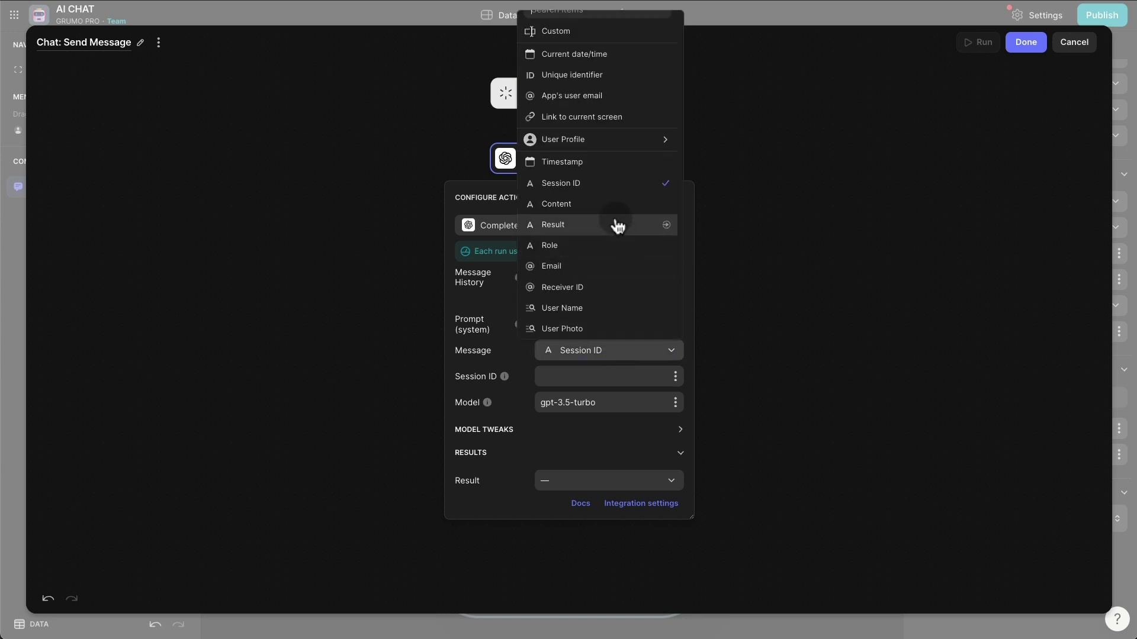
{"action": "left_click", "coordinate": [612, 208]}
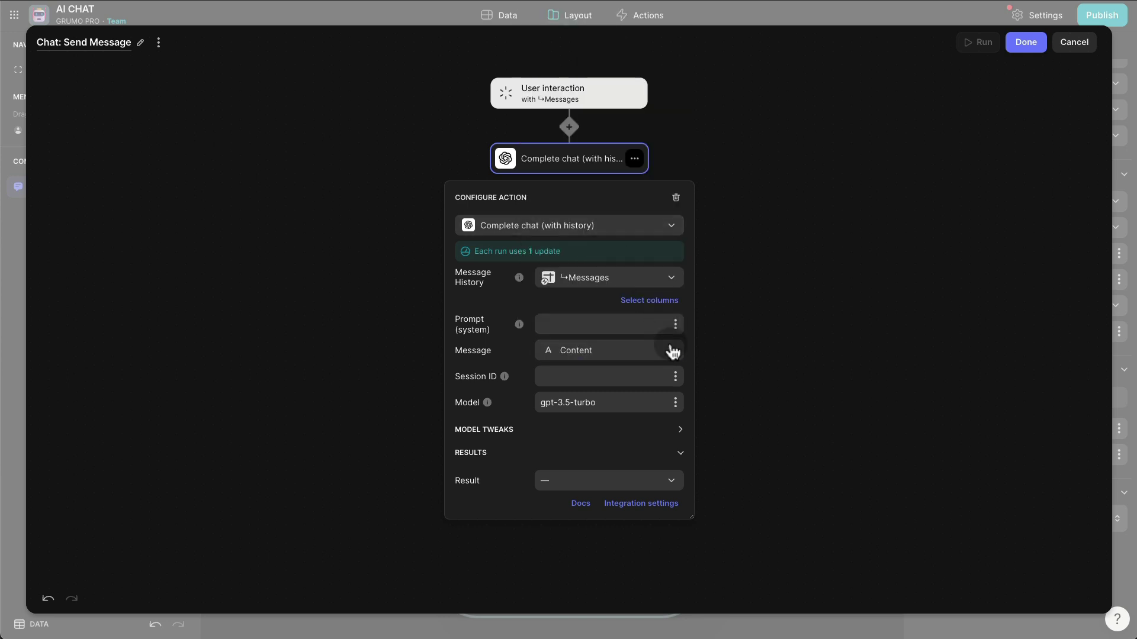
{"action": "left_click", "coordinate": [678, 382]}
{"action": "left_click", "coordinate": [601, 214]}
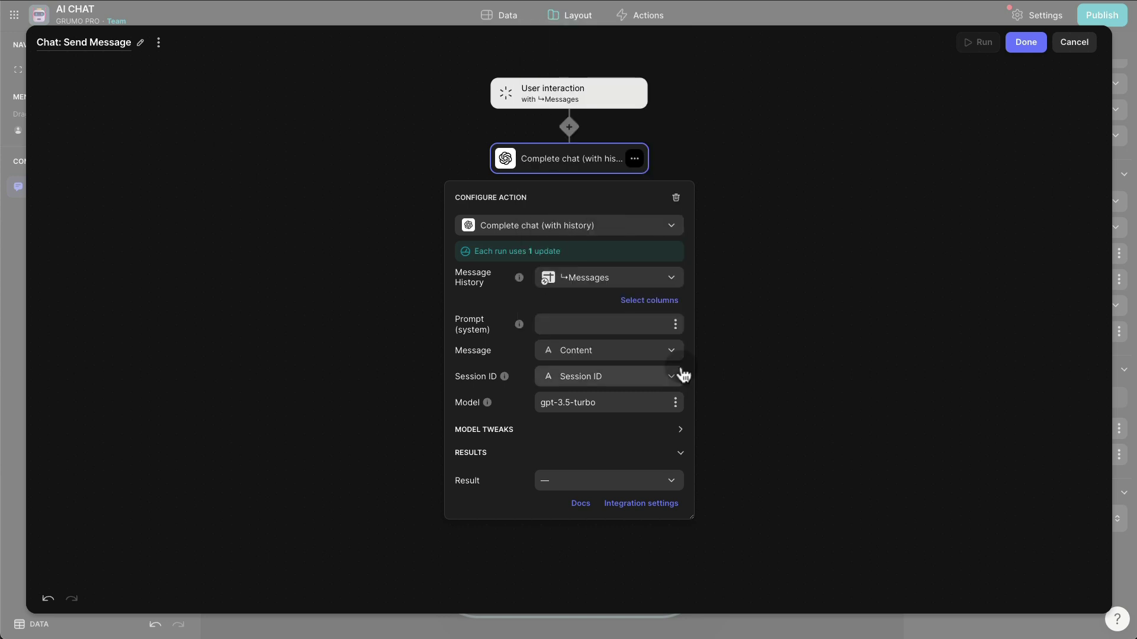
{"action": "left_click_drag", "start_coordinate": [633, 403], "coordinate": [558, 406]}
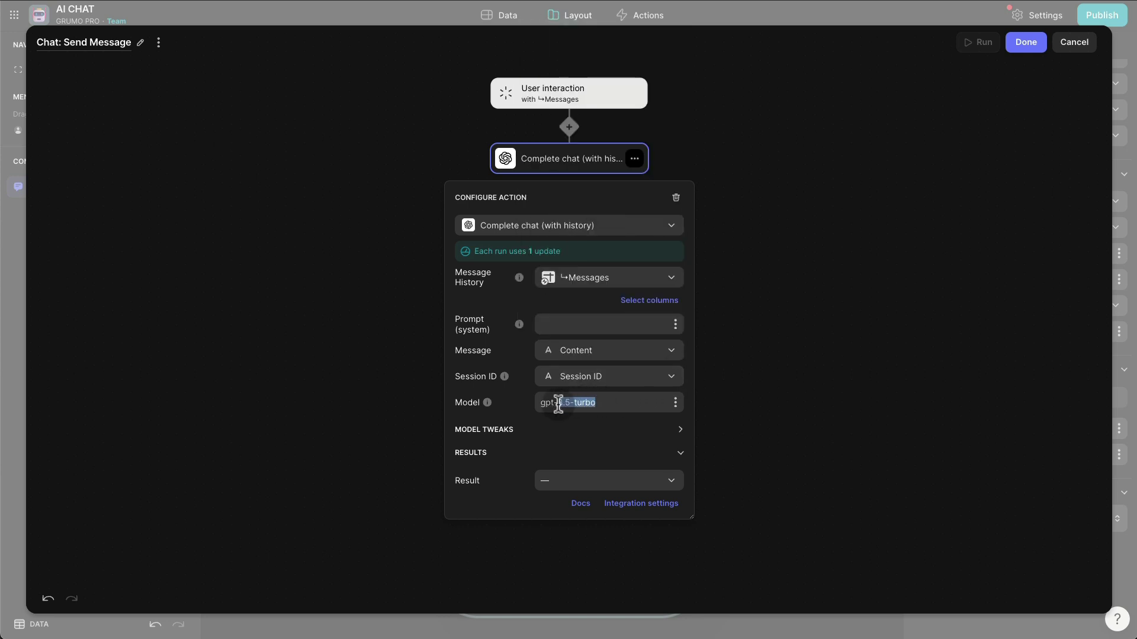
{"action": "type", "text": "4"}
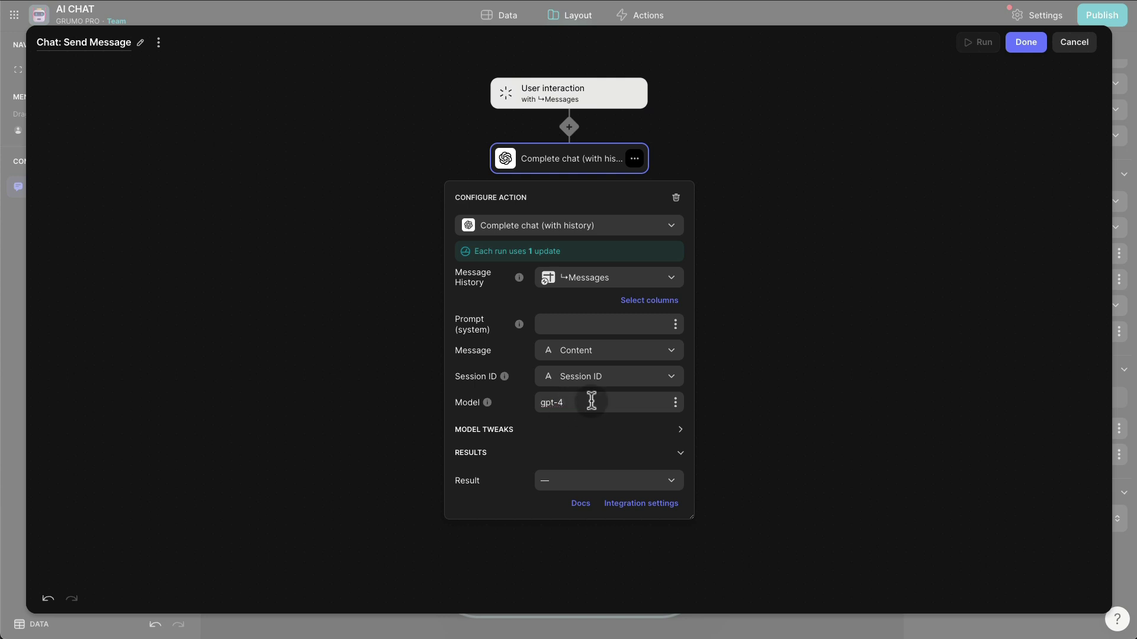
Store the chat completion's output in the Result column, set its maximum length to 4096, and save the Send Message workflow.
{"action": "left_click", "coordinate": [589, 480]}
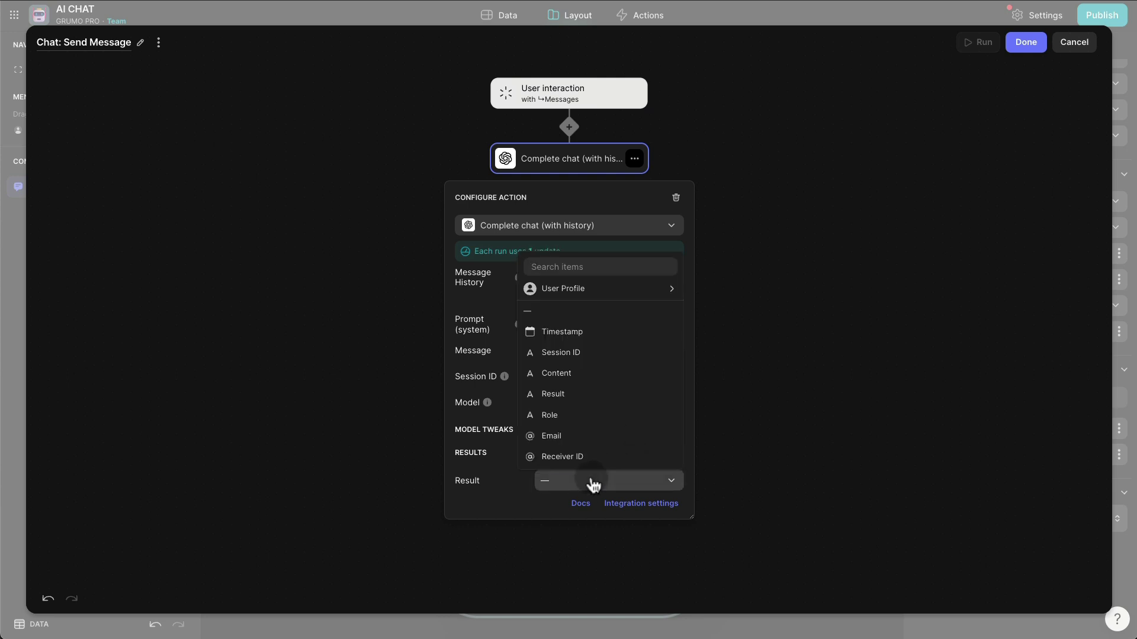
{"action": "left_click", "coordinate": [587, 394]}
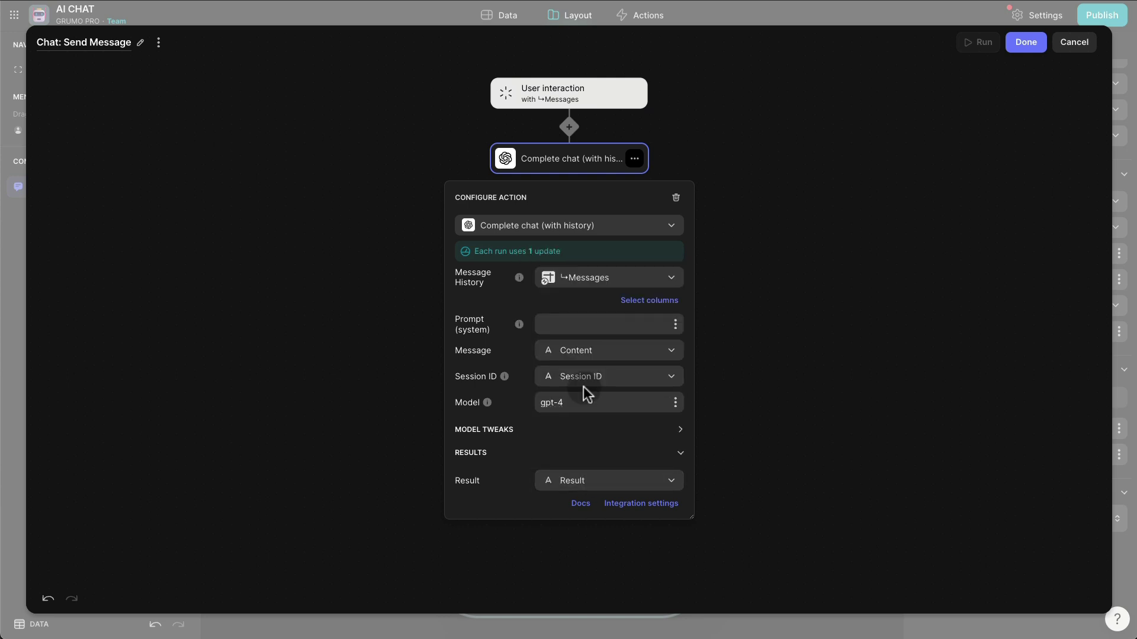
{"action": "left_click", "coordinate": [639, 436]}
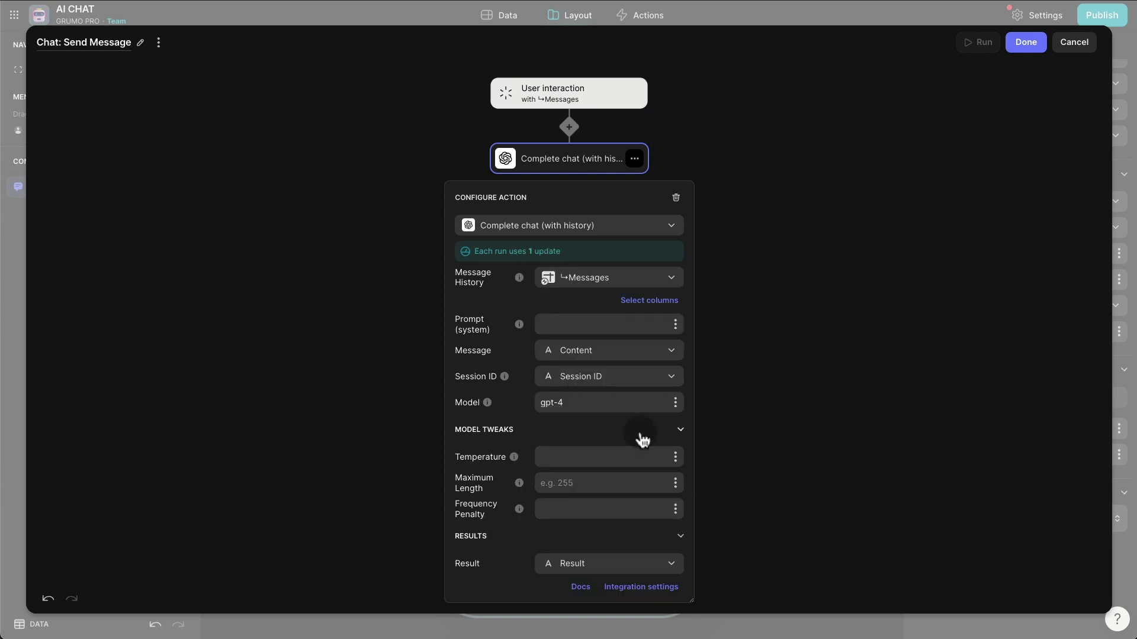
{"action": "left_click", "coordinate": [600, 482]}
{"action": "type", "text": "4096"}
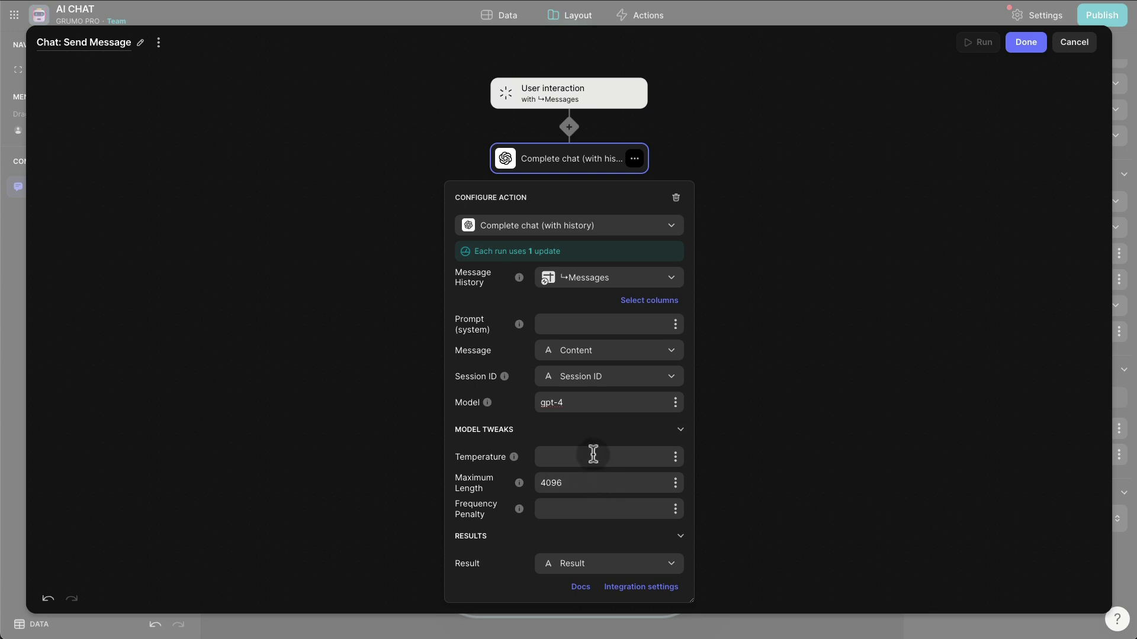
{"action": "left_click", "coordinate": [585, 326]}
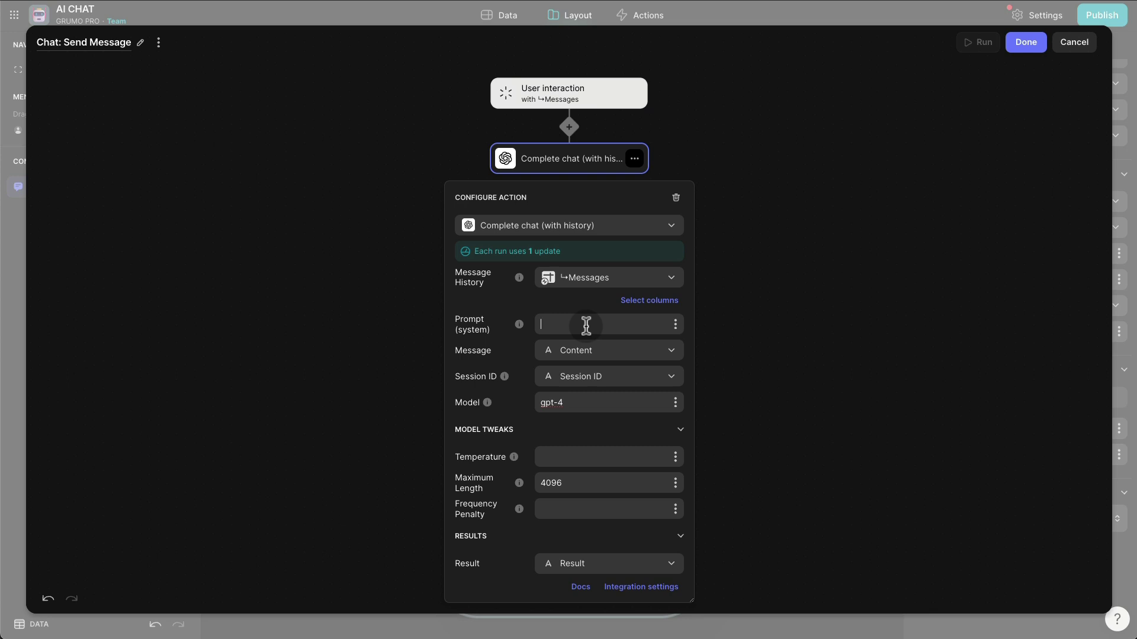
{"action": "left_click", "coordinate": [790, 303]}
{"action": "left_click", "coordinate": [1023, 42]}
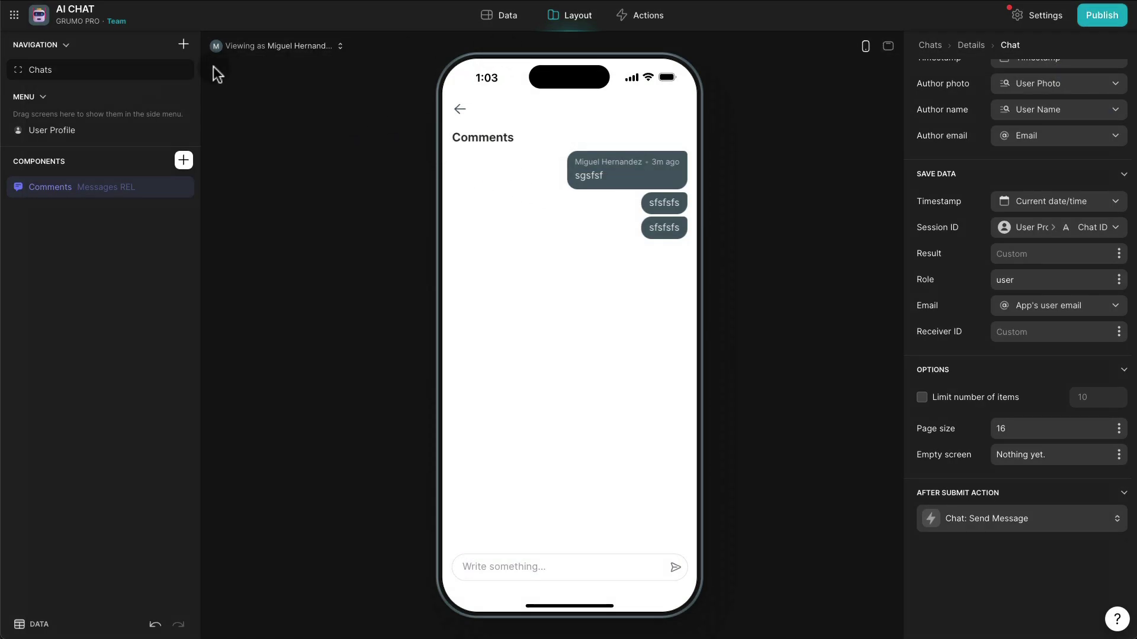
In the Messages data table, create a column named BOT/Prompt with the type Single Value.
{"action": "left_click", "coordinate": [505, 25]}
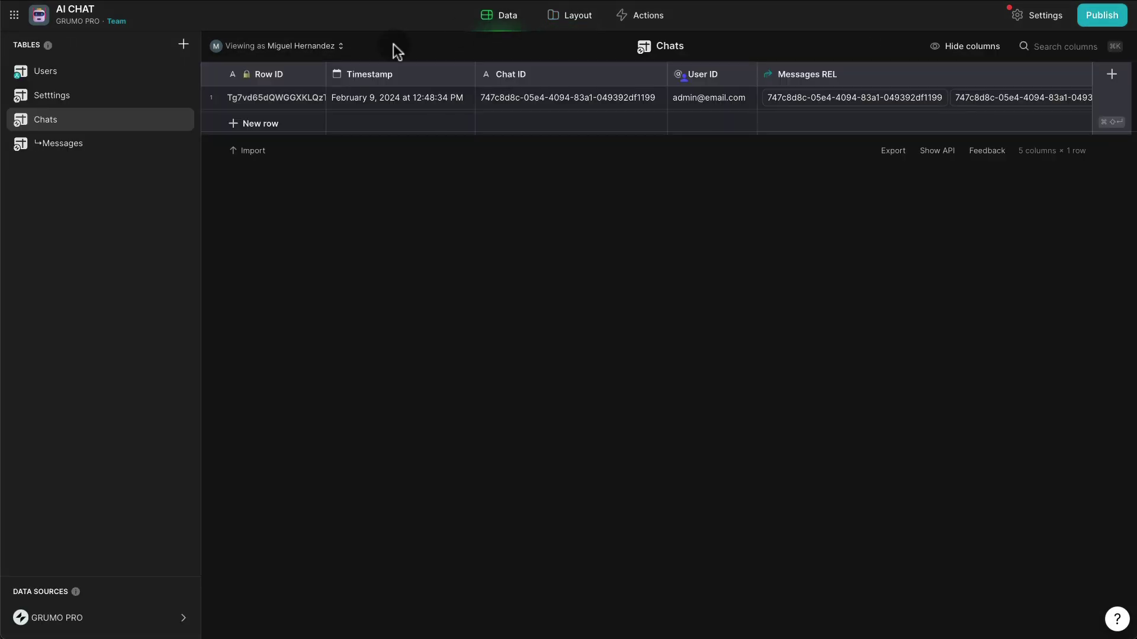
{"action": "left_click", "coordinate": [74, 100]}
{"action": "left_click", "coordinate": [896, 95]}
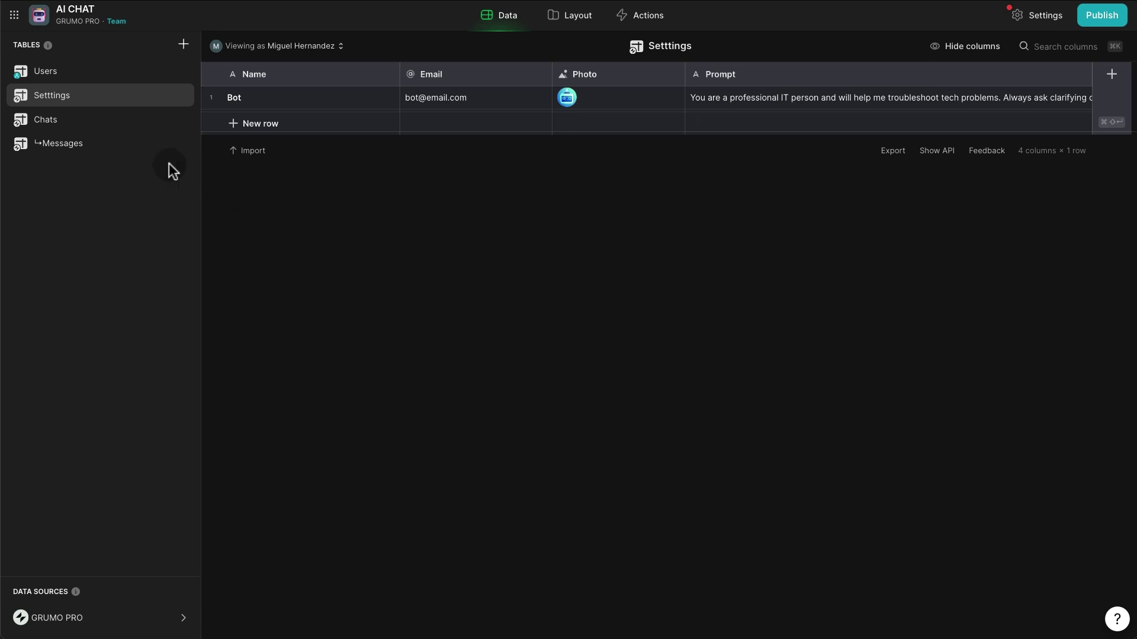
{"action": "left_click", "coordinate": [59, 144]}
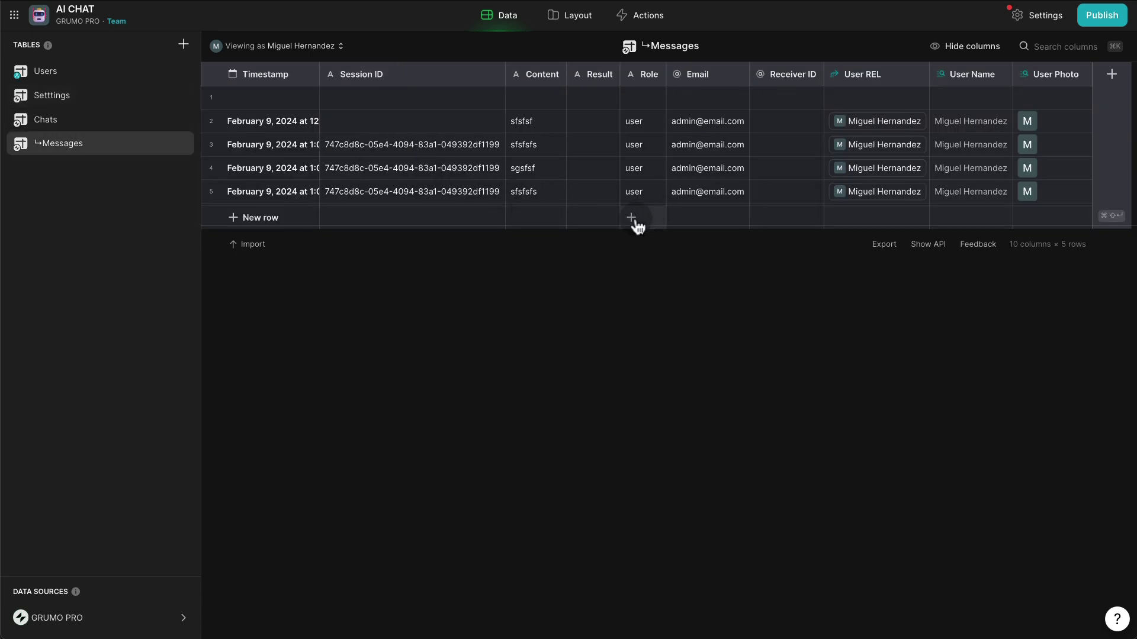
{"action": "left_click", "coordinate": [1112, 81]}
{"action": "type", "text": "BOT/Prompt"}
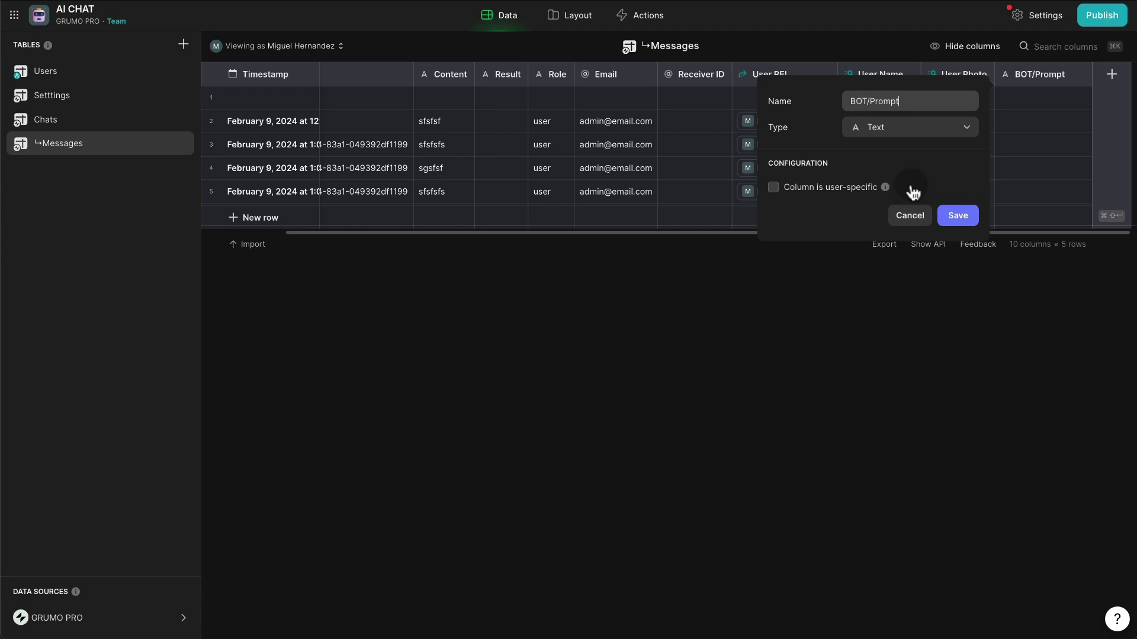
{"action": "left_click", "coordinate": [895, 133]}
{"action": "type", "text": "sing"}
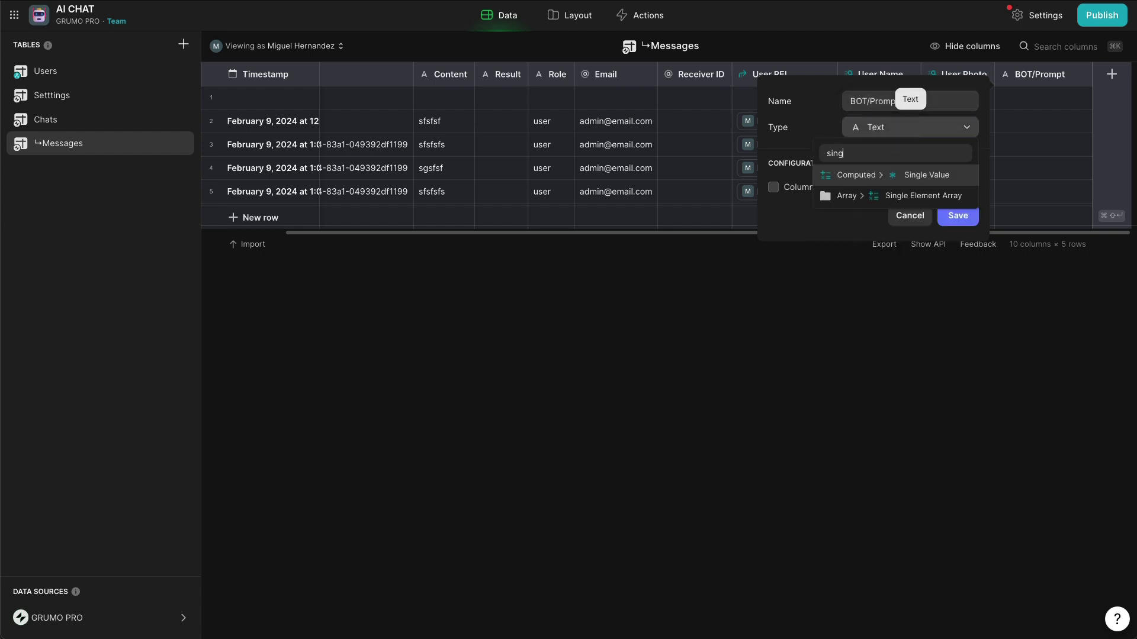
{"action": "key", "text": "Return"}
Make the BOT/Prompt column get the first Prompt value from the Setttings table, and save the column.
{"action": "left_click", "coordinate": [883, 201]}
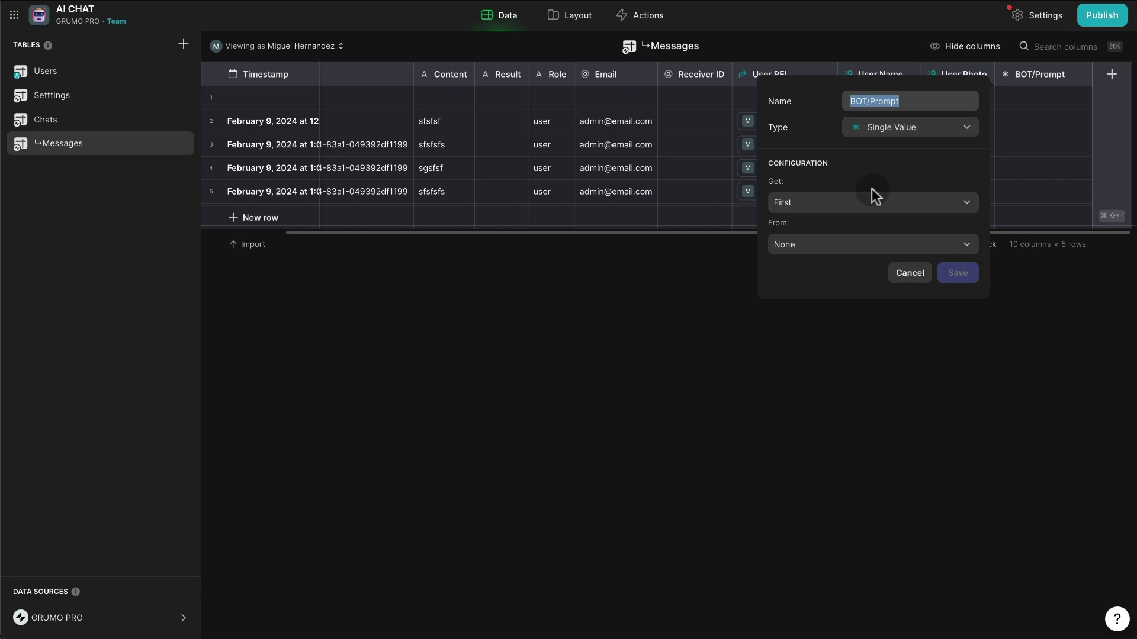
{"action": "left_click", "coordinate": [873, 246]}
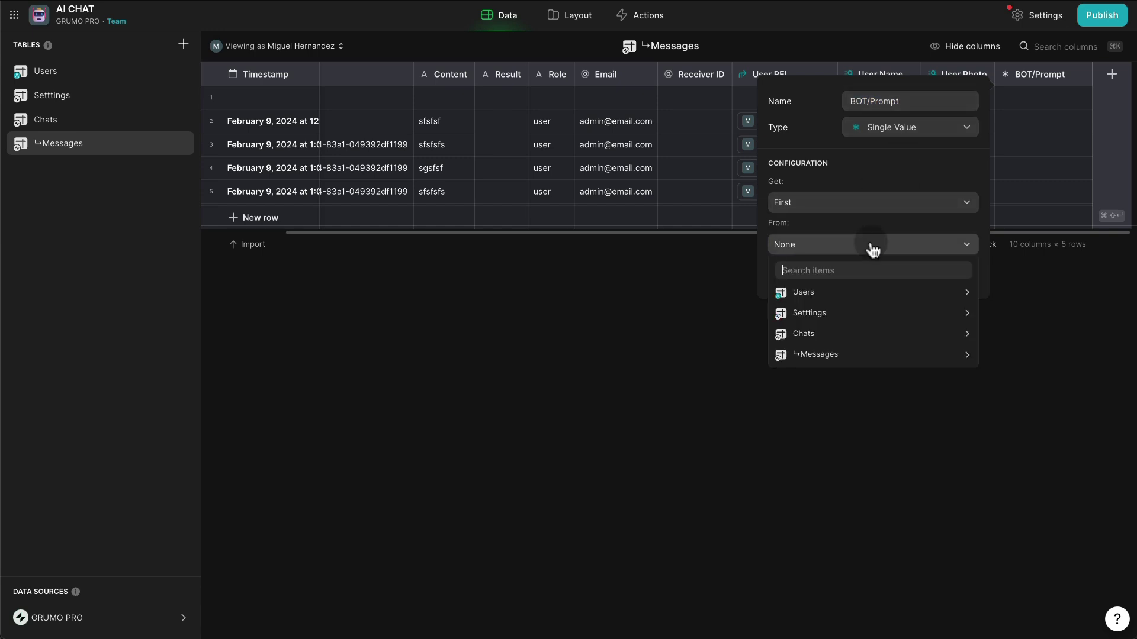
{"action": "mouse_move", "coordinate": [879, 319]}
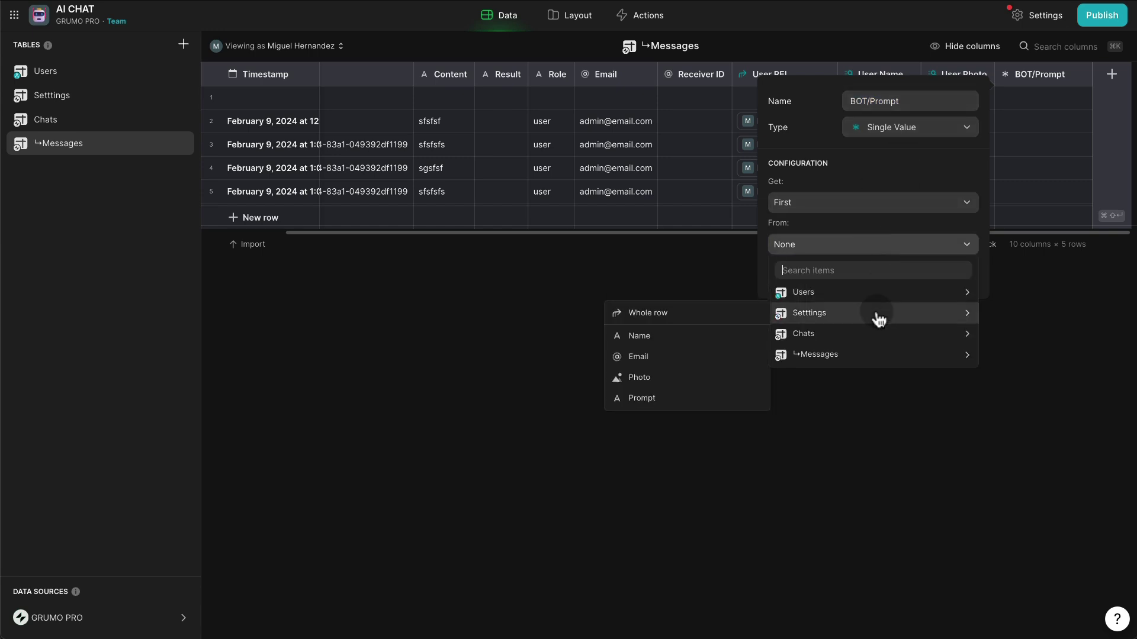
{"action": "left_click", "coordinate": [673, 397]}
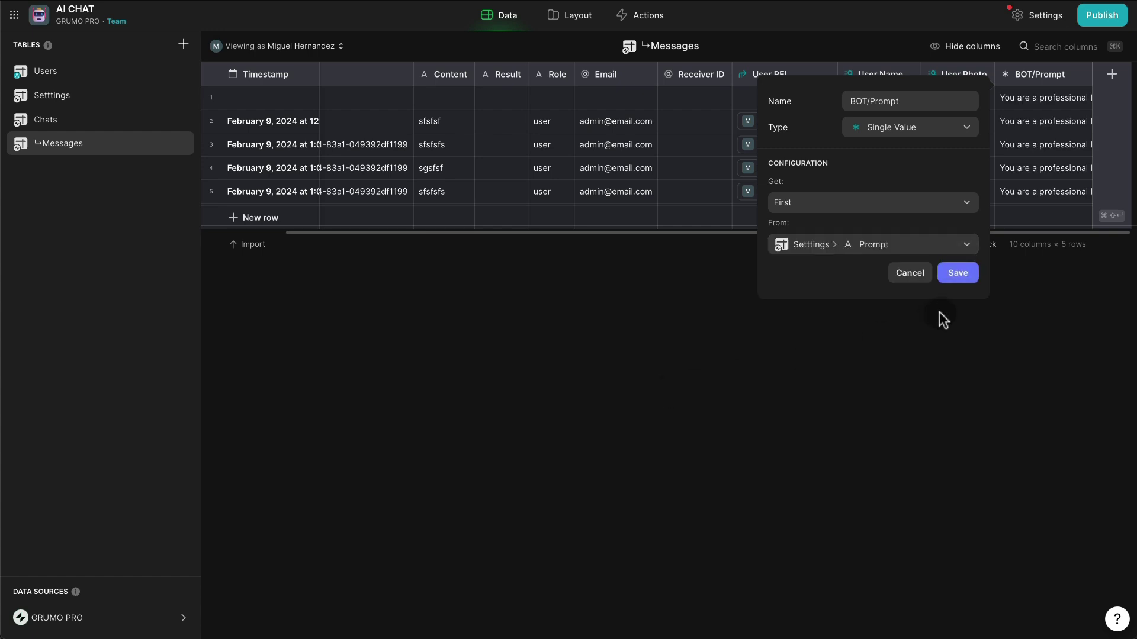
{"action": "left_click", "coordinate": [965, 276]}
{"action": "left_click", "coordinate": [105, 102]}
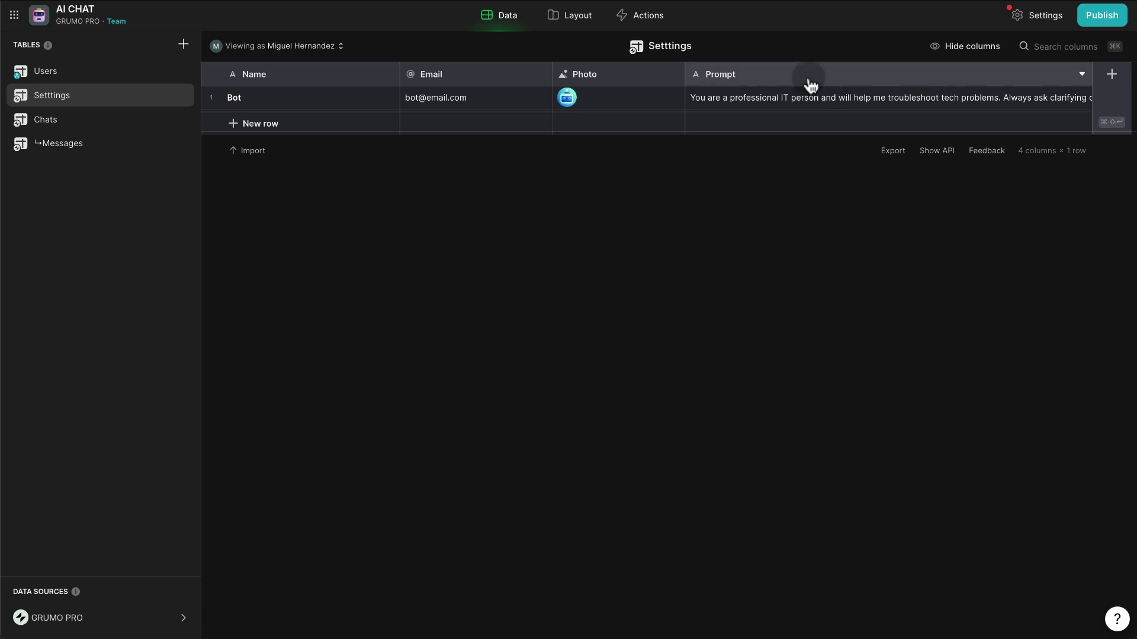
{"action": "left_click", "coordinate": [92, 144]}
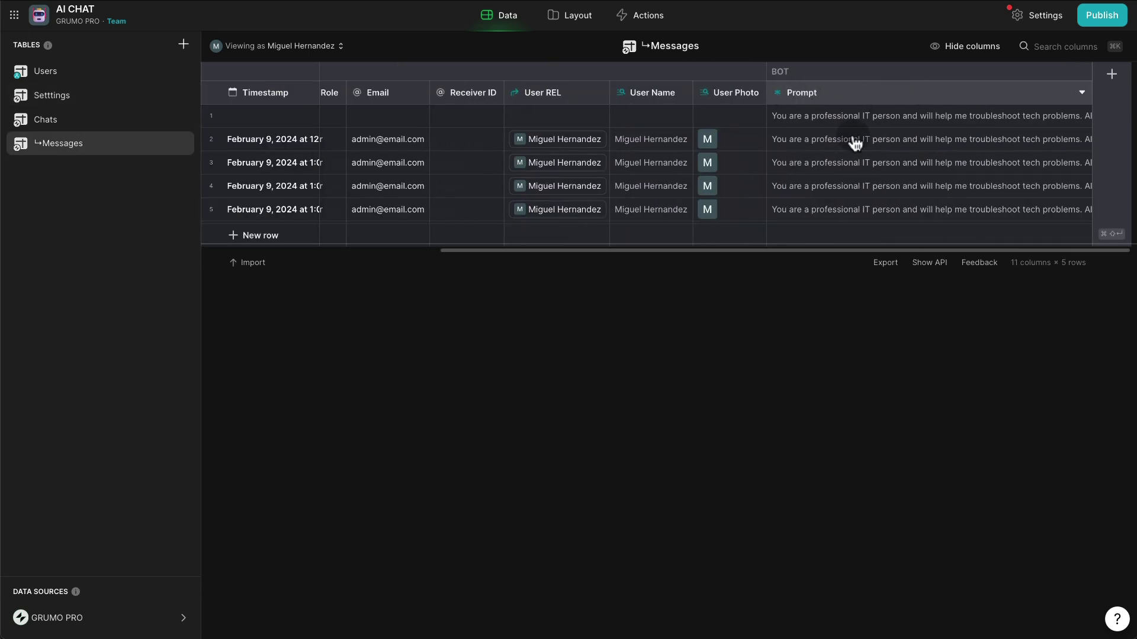
In the Chat: Send Message action, set the Complete chat step's system prompt to the BOT Prompt column.
{"action": "left_click", "coordinate": [654, 21]}
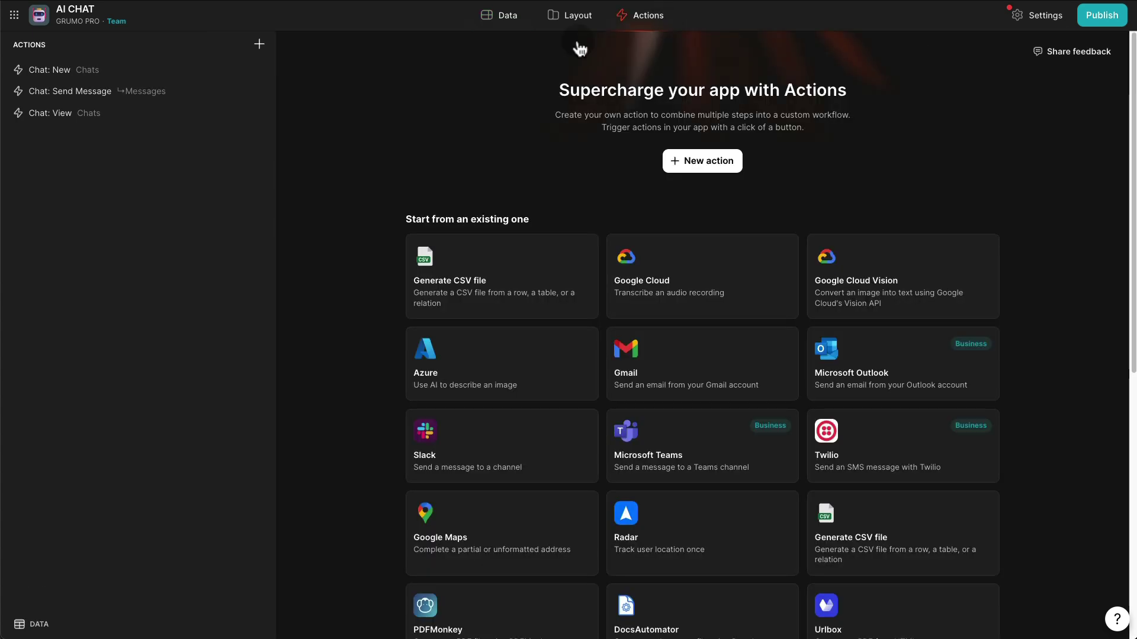
{"action": "left_click", "coordinate": [97, 97]}
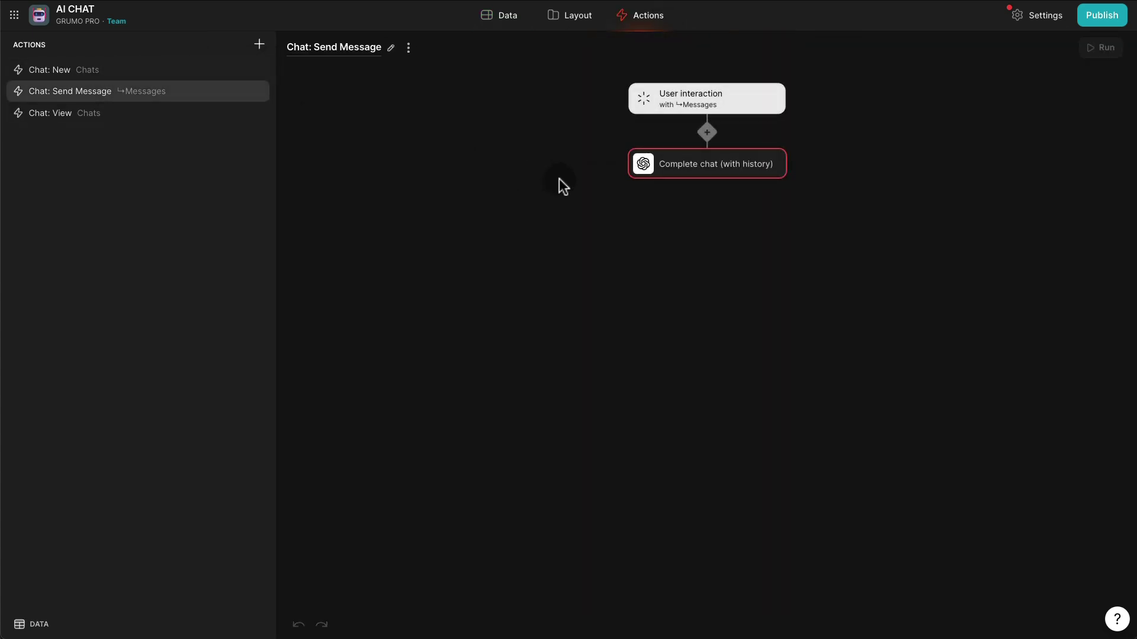
{"action": "left_click", "coordinate": [740, 170]}
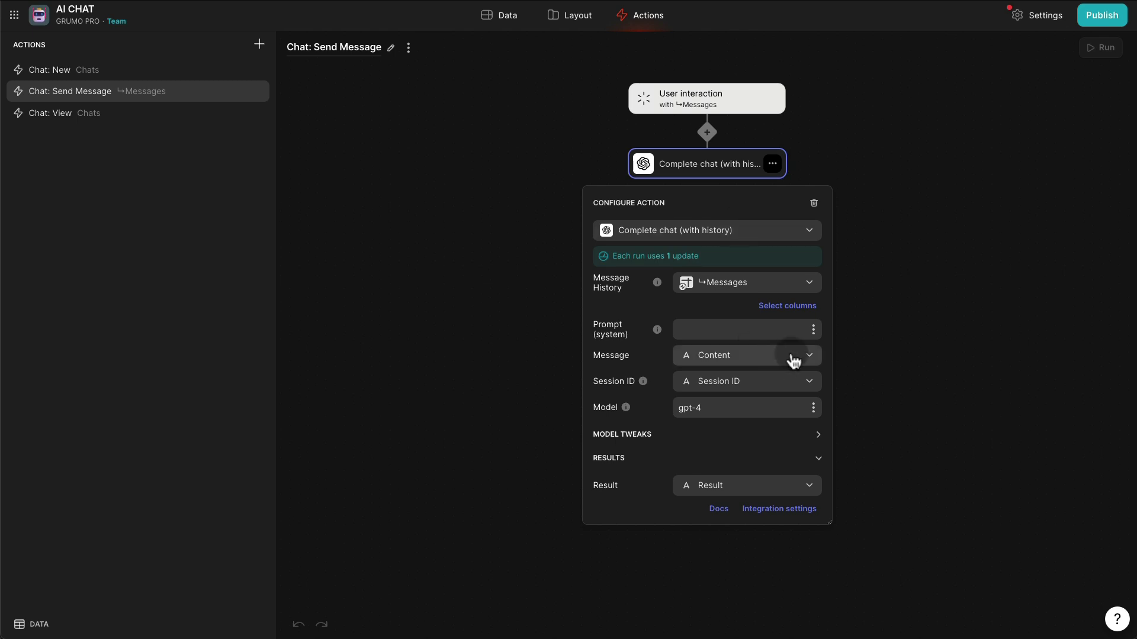
{"action": "left_click", "coordinate": [813, 330]}
{"action": "scroll", "coordinate": [751, 229], "scroll_direction": "down", "scroll_amount": 3}
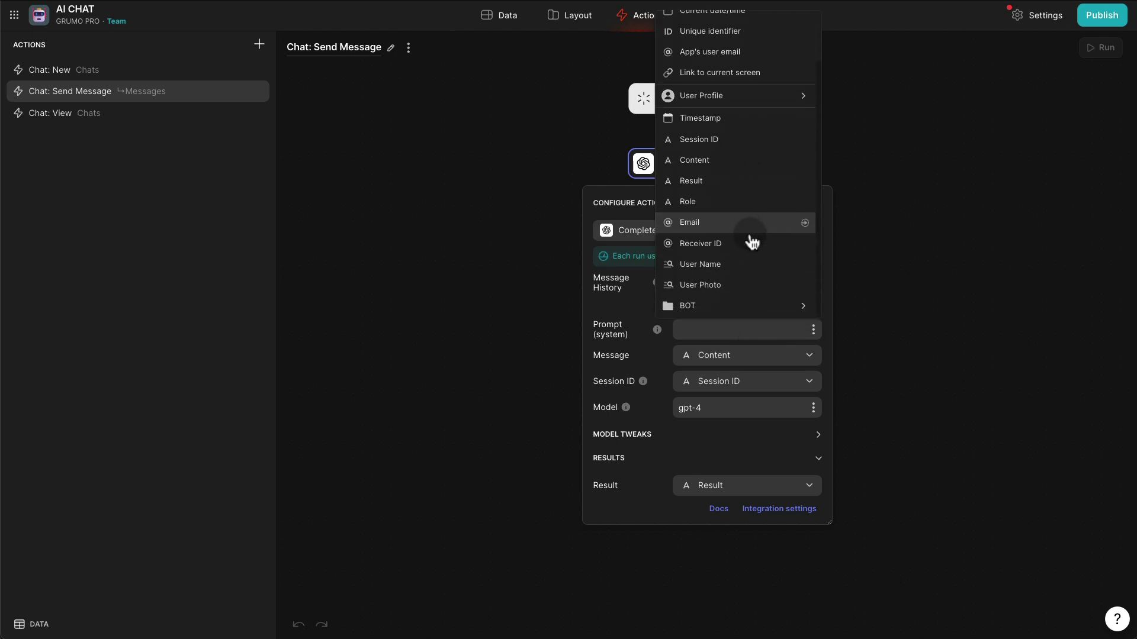
{"action": "mouse_move", "coordinate": [744, 308]}
{"action": "left_click", "coordinate": [854, 306]}
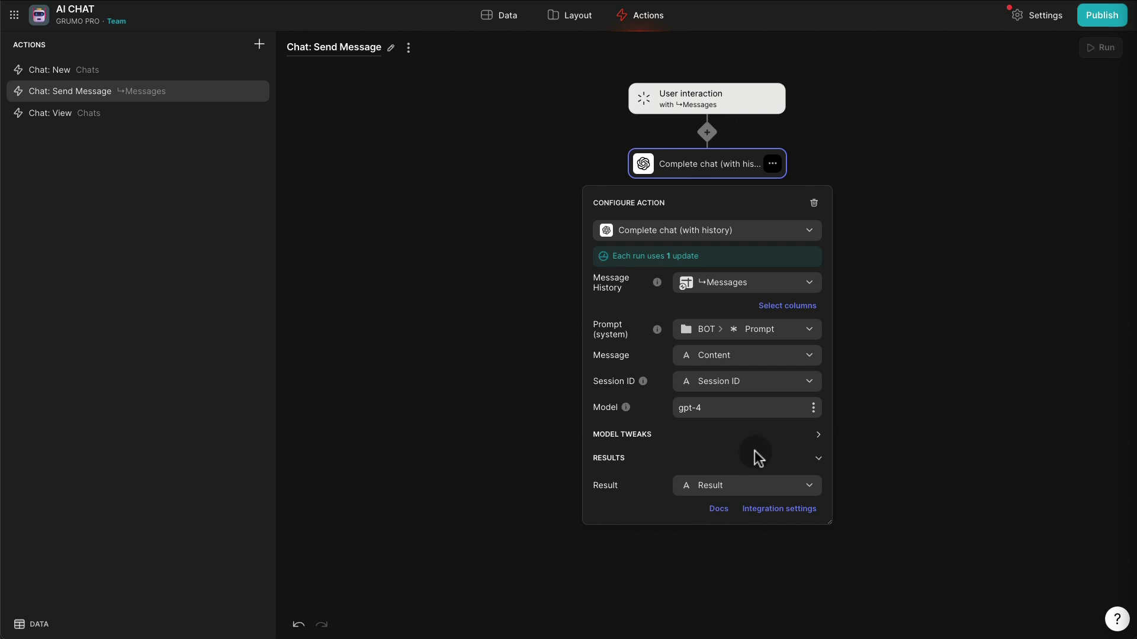
{"action": "left_click", "coordinate": [935, 363]}
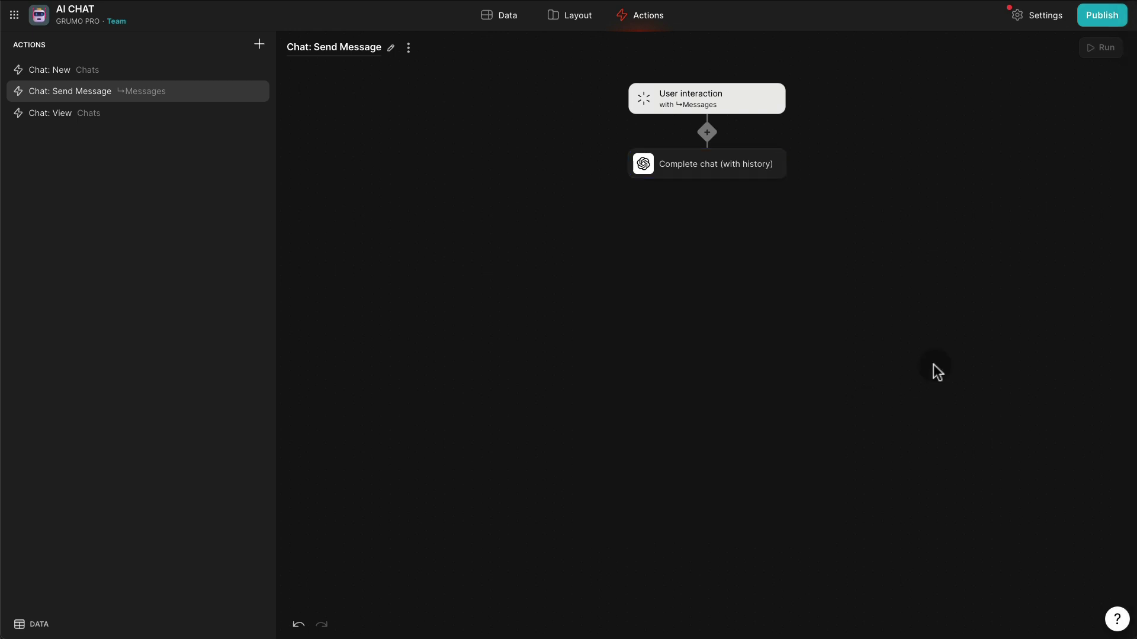
Append an Add row action for the Messages table after the Complete chat step and open its configuration.
{"action": "left_click", "coordinate": [708, 180]}
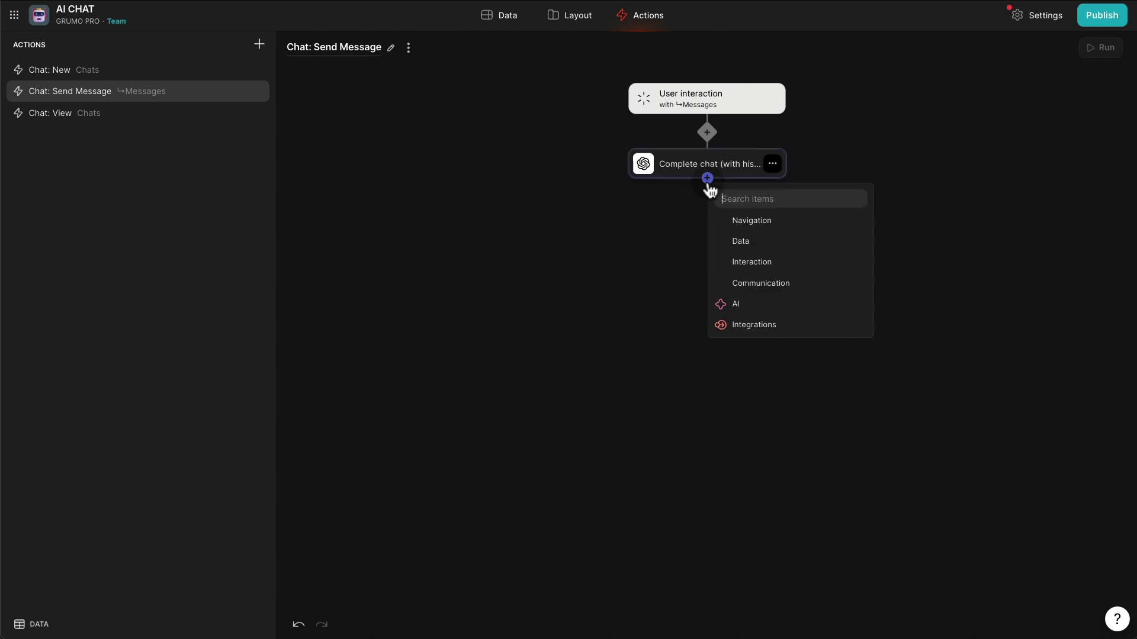
{"action": "type", "text": "add"}
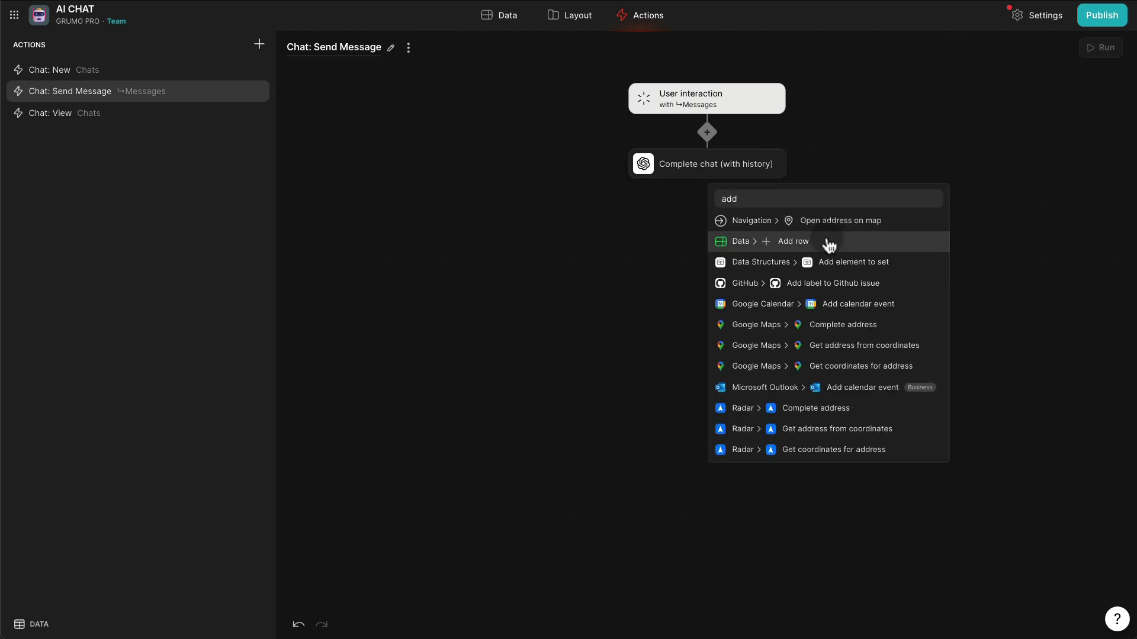
{"action": "left_click", "coordinate": [823, 240]}
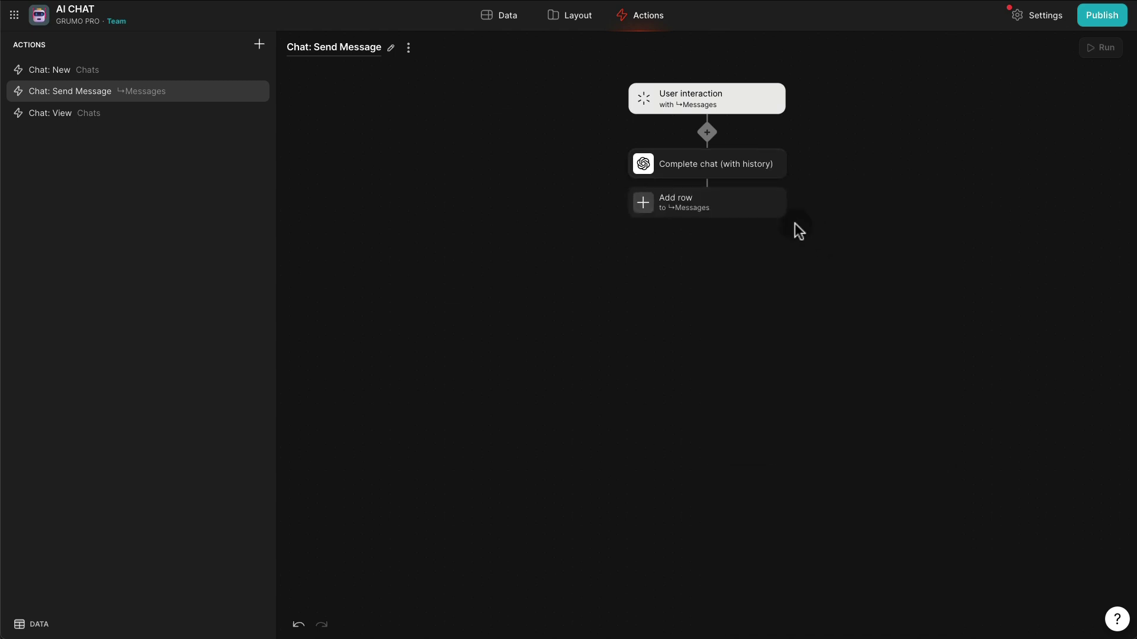
{"action": "left_click", "coordinate": [754, 210]}
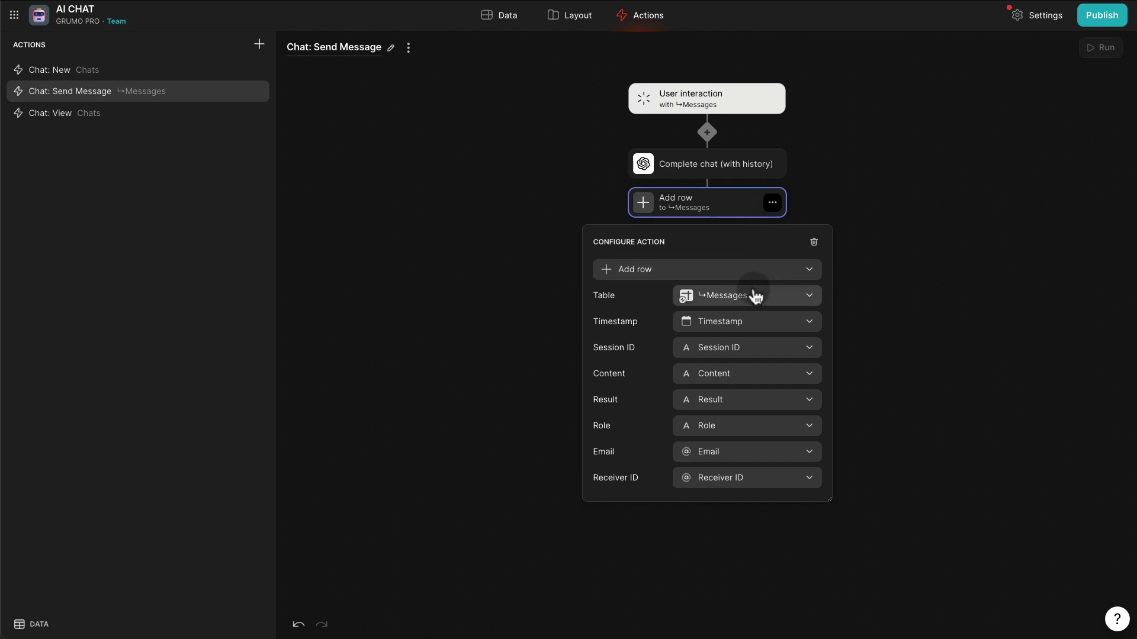
Set the new row's Timestamp to Current date/time and its Session ID to the User Profile's Chat ID.
{"action": "left_click", "coordinate": [758, 324]}
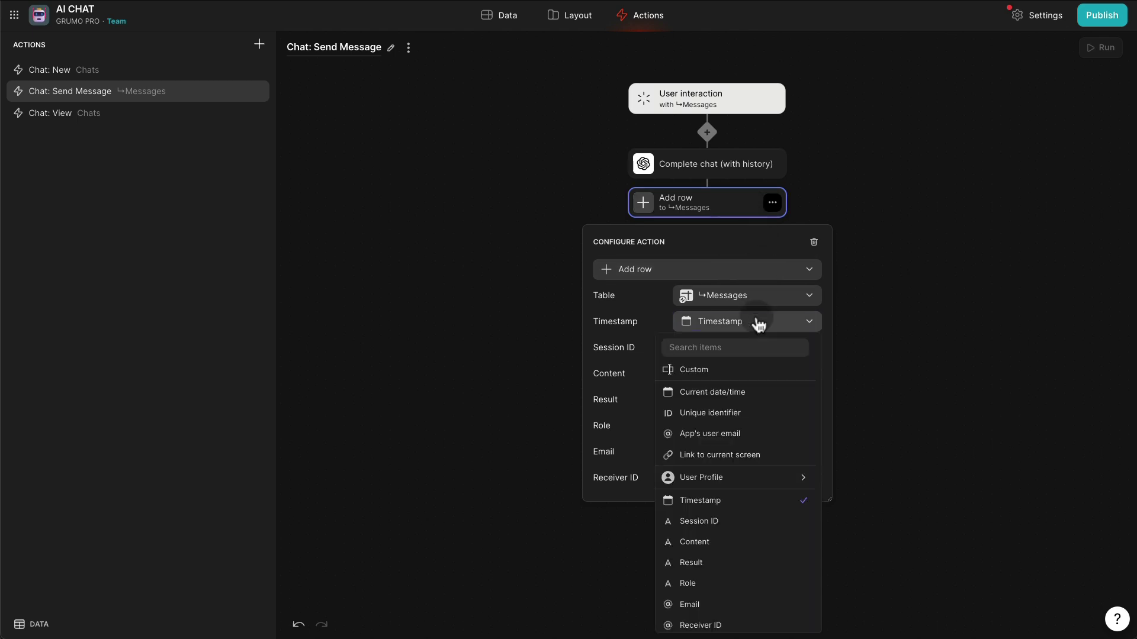
{"action": "left_click", "coordinate": [750, 389]}
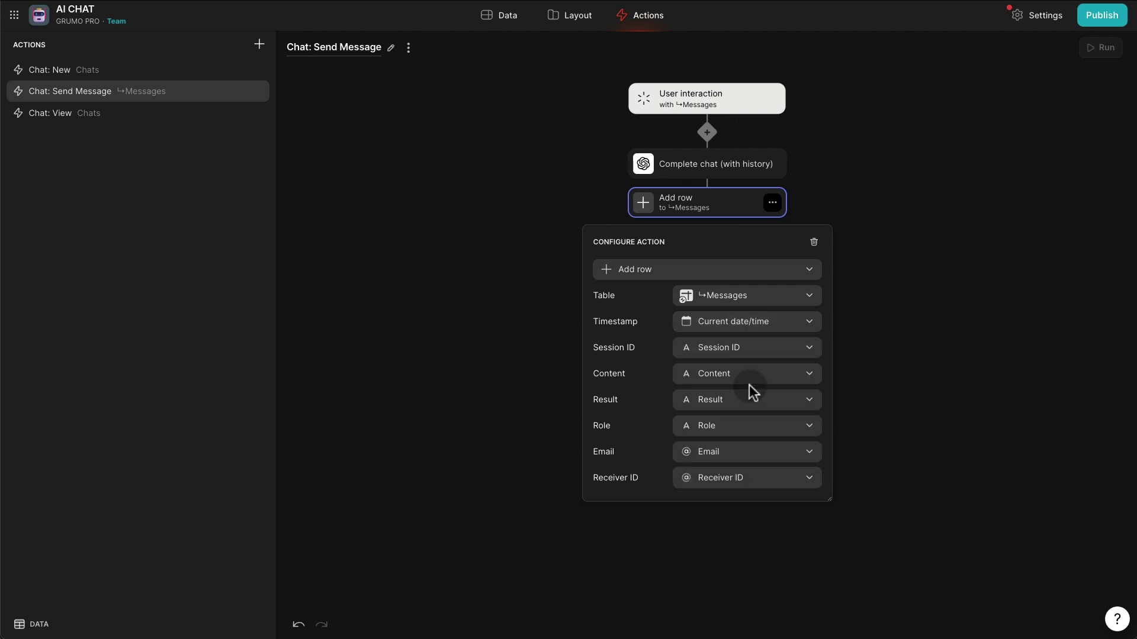
{"action": "left_click", "coordinate": [763, 354]}
{"action": "scroll", "coordinate": [770, 335], "scroll_direction": "down", "scroll_amount": 1}
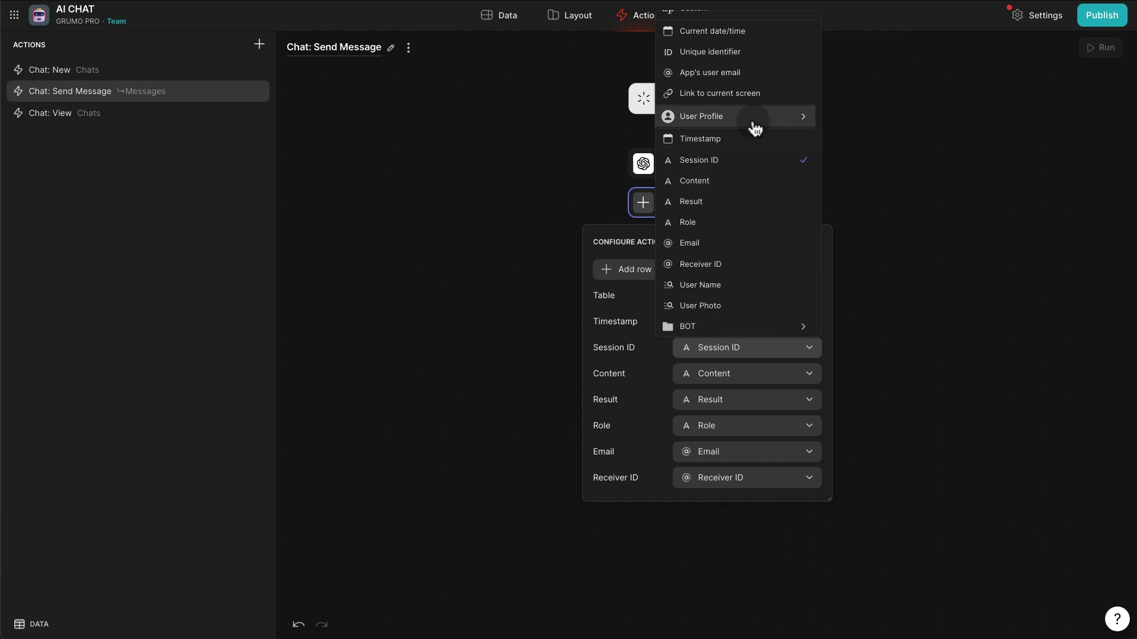
{"action": "mouse_move", "coordinate": [753, 121]}
{"action": "left_click", "coordinate": [881, 202]}
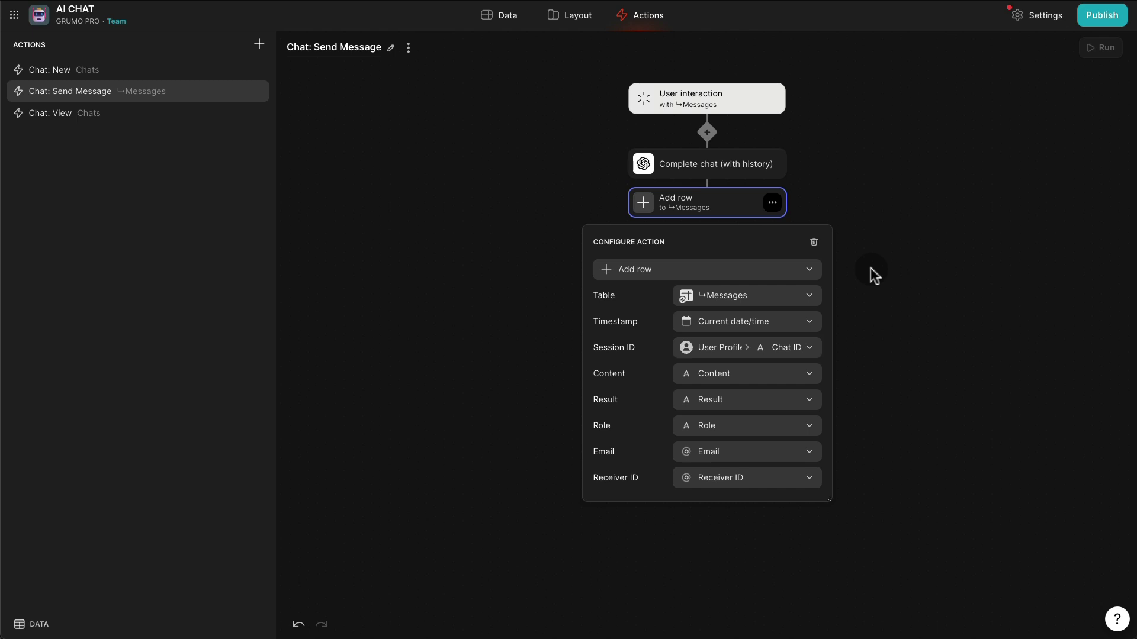
Map the new row's Content to the Result column and switch its Result field to an empty custom value.
{"action": "left_click", "coordinate": [786, 376]}
{"action": "scroll", "coordinate": [734, 237], "scroll_direction": "down", "scroll_amount": 1}
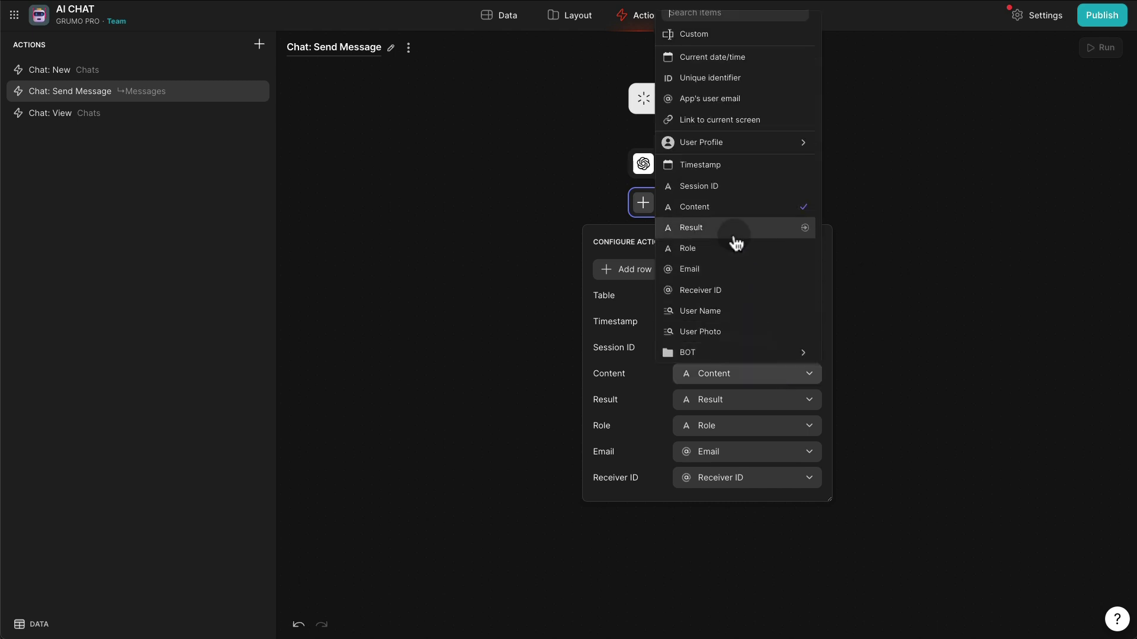
{"action": "left_click", "coordinate": [733, 230]}
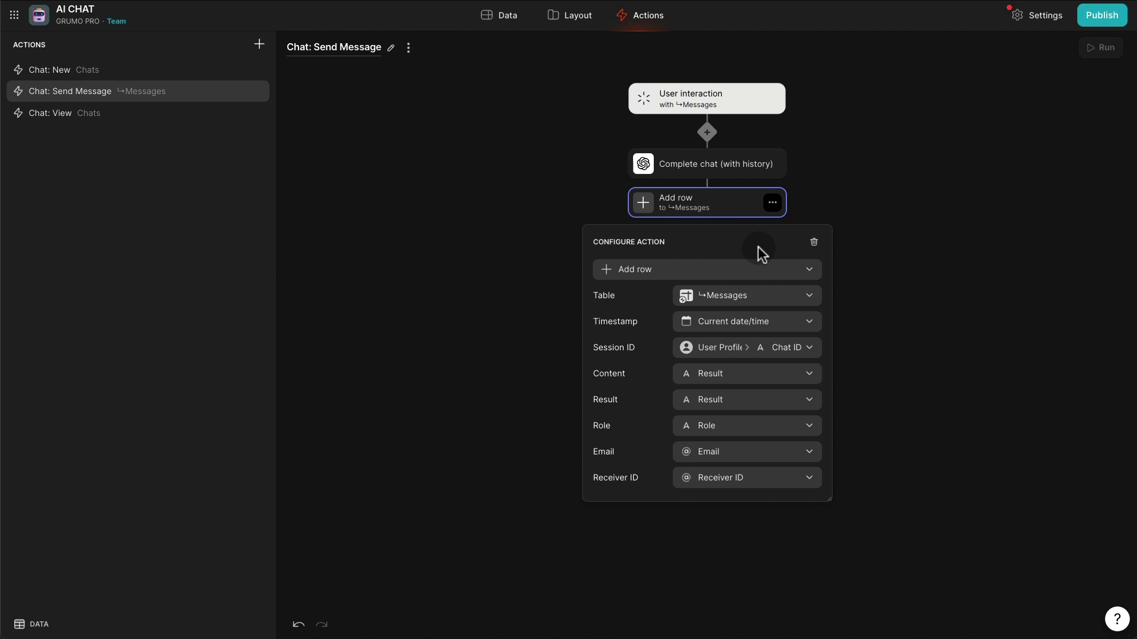
{"action": "left_click", "coordinate": [758, 402]}
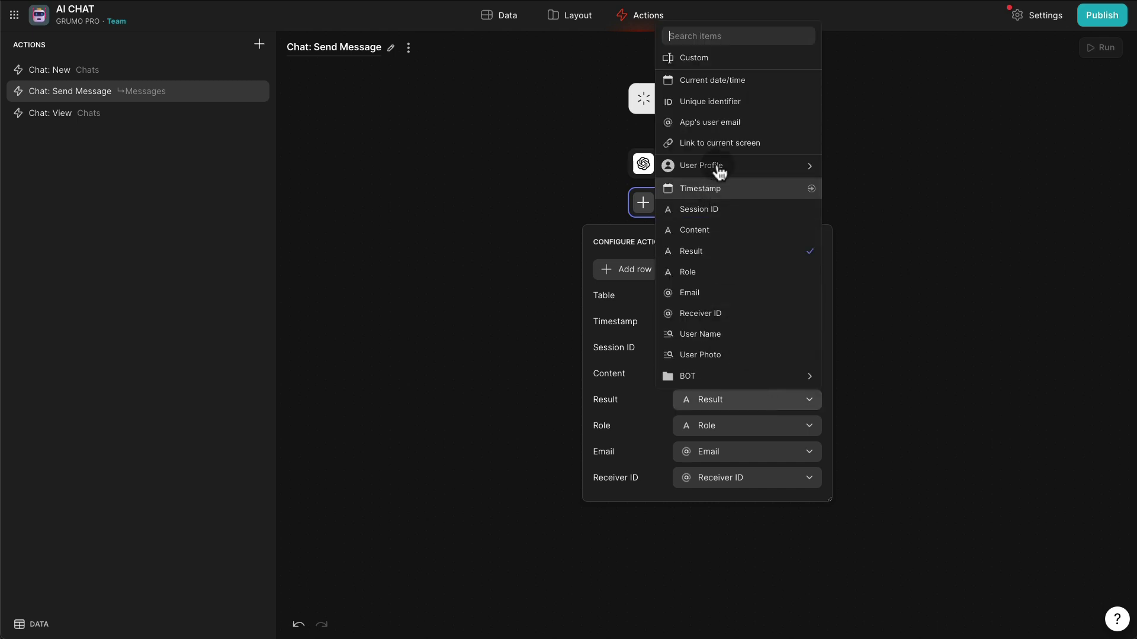
{"action": "left_click", "coordinate": [714, 59]}
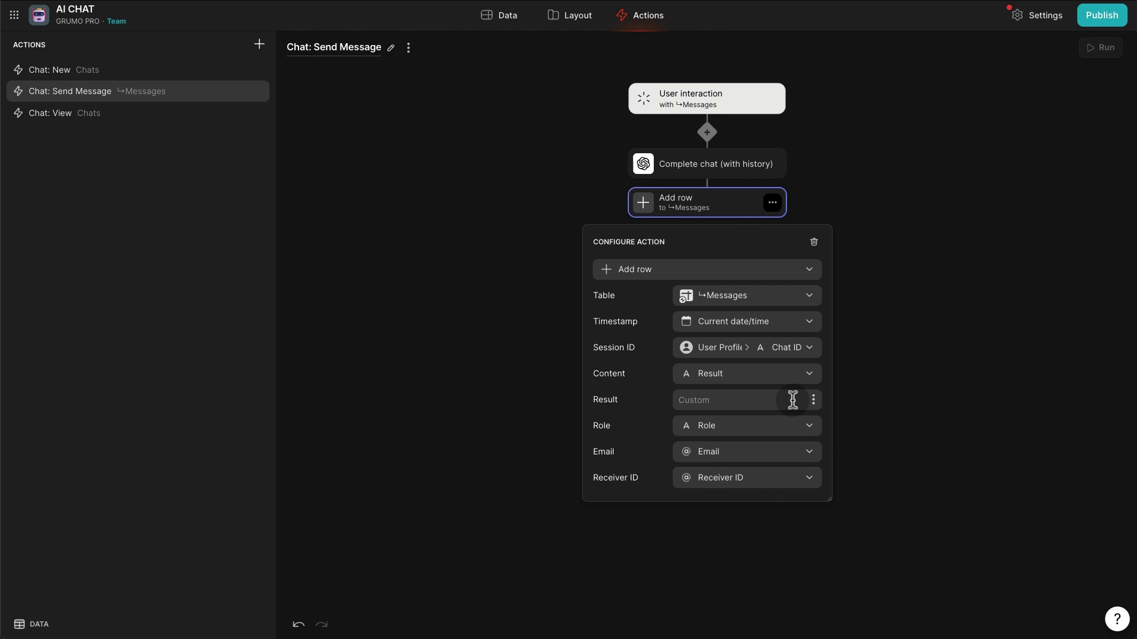
Set the new Messages row's Role to the custom value assistant.
{"action": "left_click", "coordinate": [759, 435]}
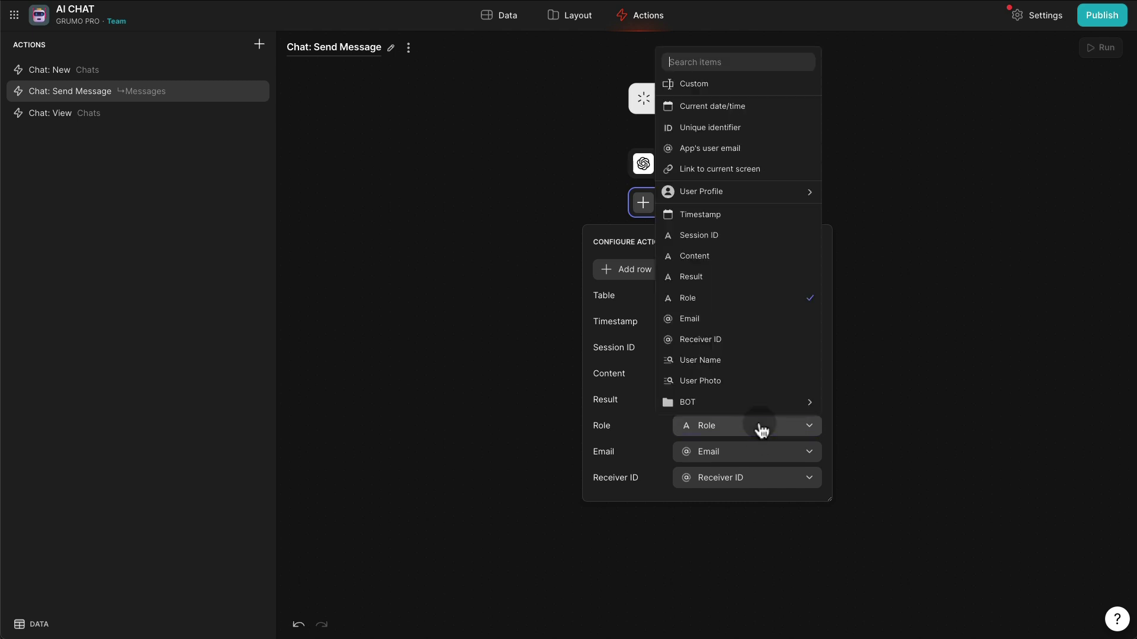
{"action": "left_click", "coordinate": [723, 85]}
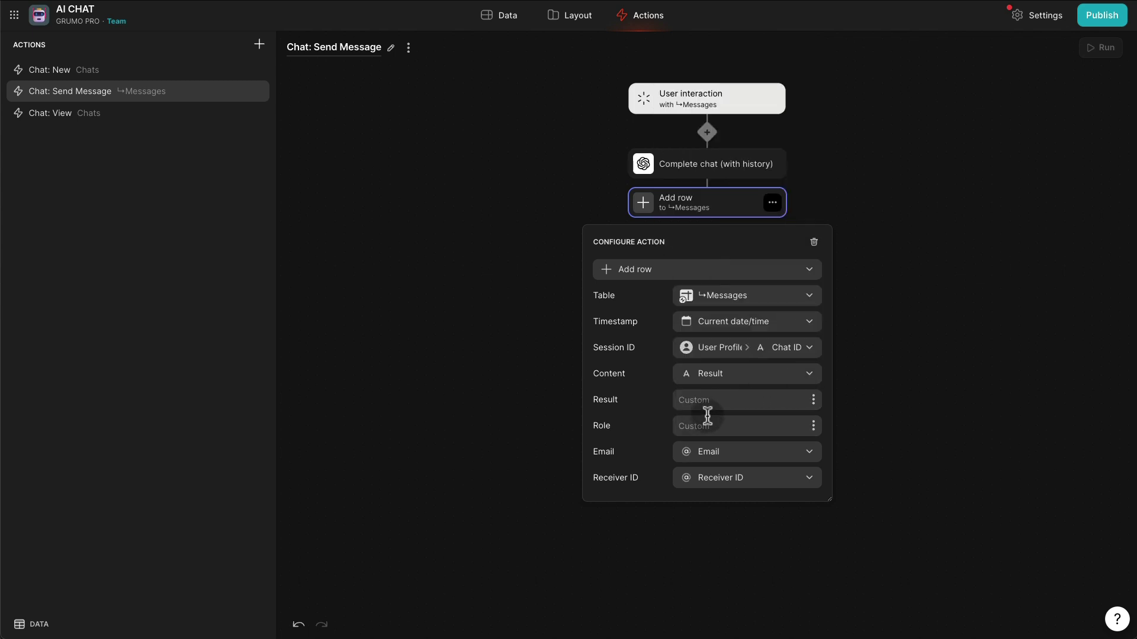
{"action": "type", "text": "ass"}
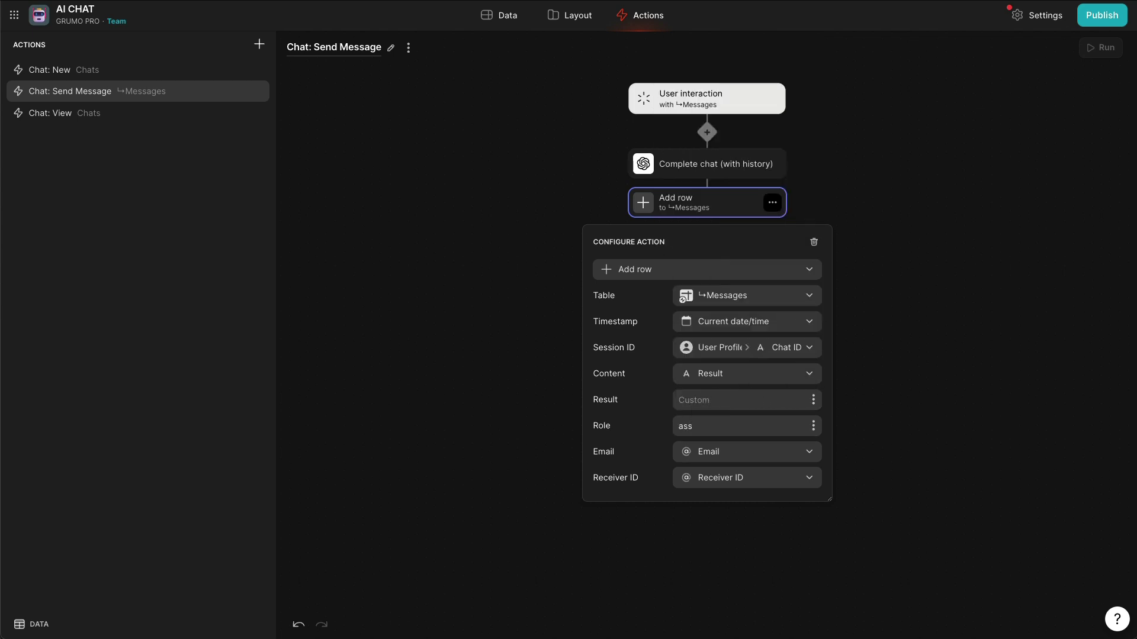
{"action": "type", "text": "istant"}
Switch the new row's Email to an empty custom value and set its Receiver ID to App's user email.
{"action": "left_click", "coordinate": [732, 451]}
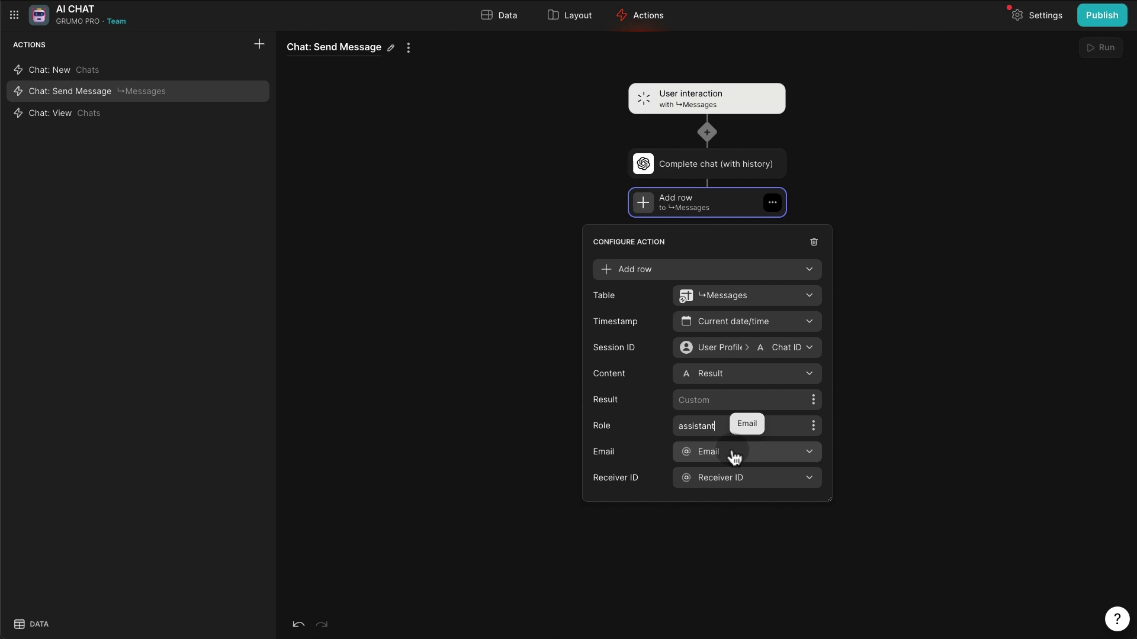
{"action": "left_click", "coordinate": [735, 456]}
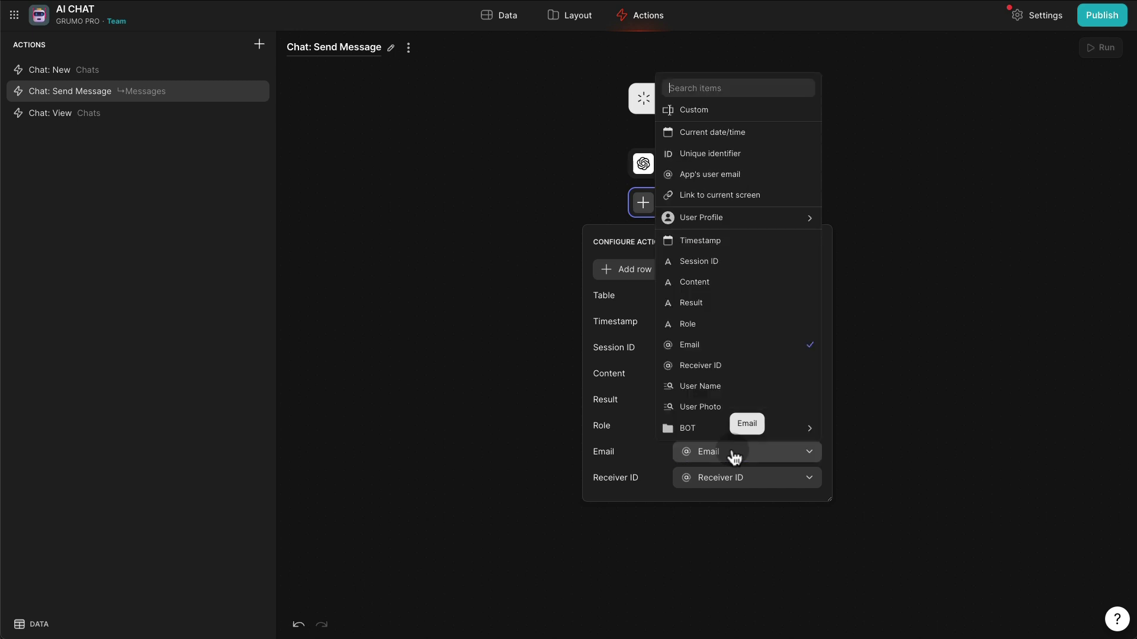
{"action": "left_click", "coordinate": [723, 109]}
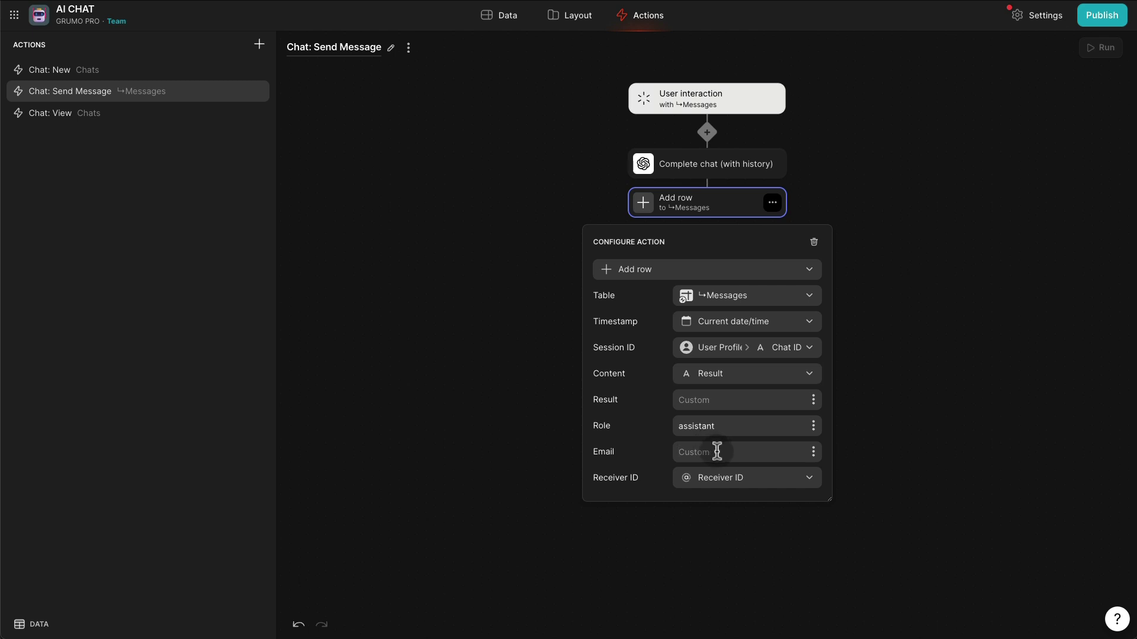
{"action": "left_click", "coordinate": [769, 482]}
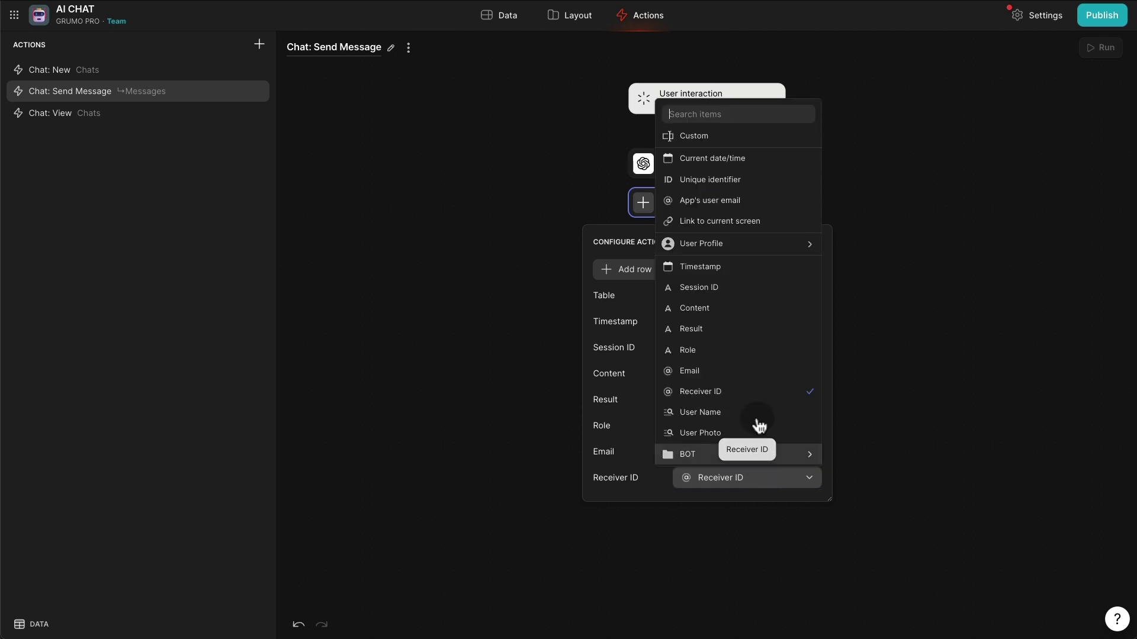
{"action": "left_click", "coordinate": [720, 201]}
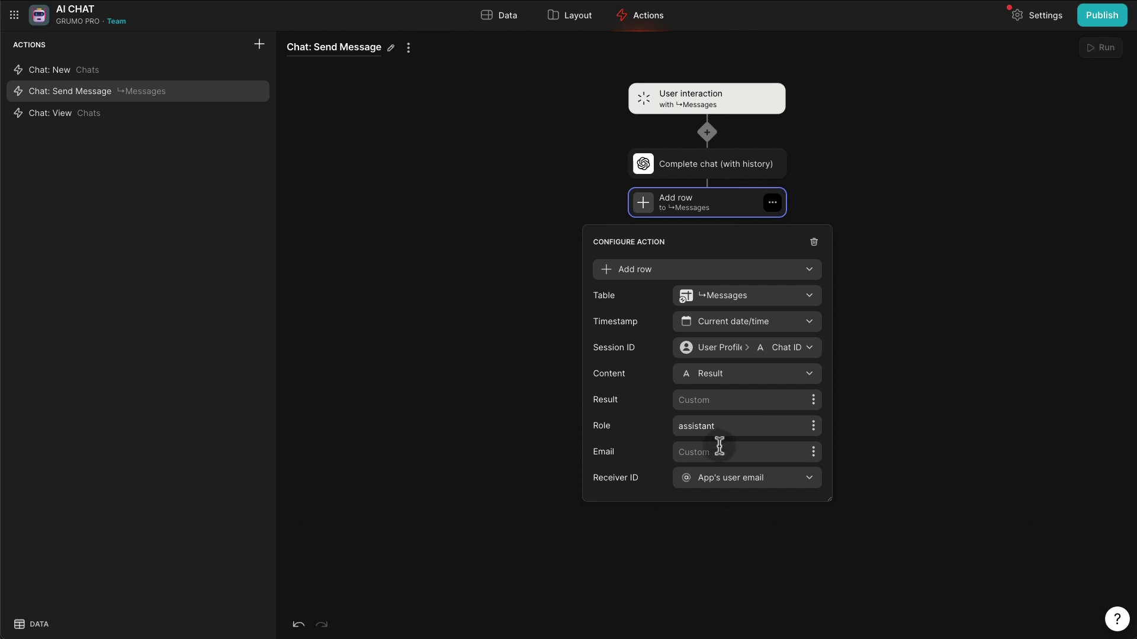
{"action": "left_click", "coordinate": [925, 397]}
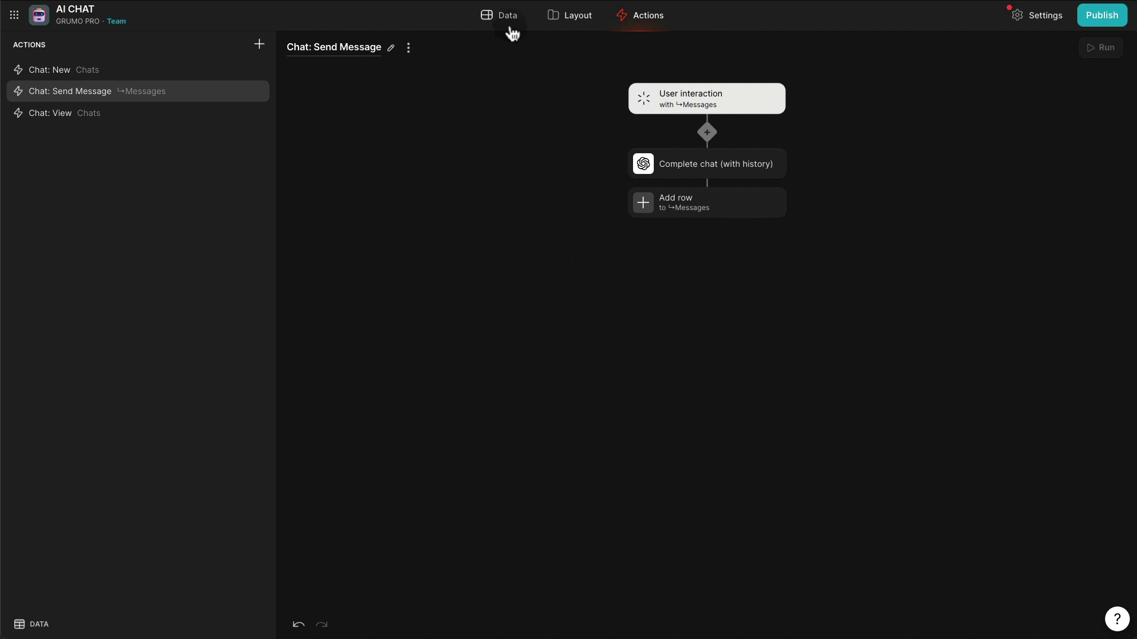
Duplicate the BOT Prompt column in the Messages table and name the copy BOT/Email.
{"action": "left_click", "coordinate": [509, 23]}
{"action": "left_click", "coordinate": [97, 96]}
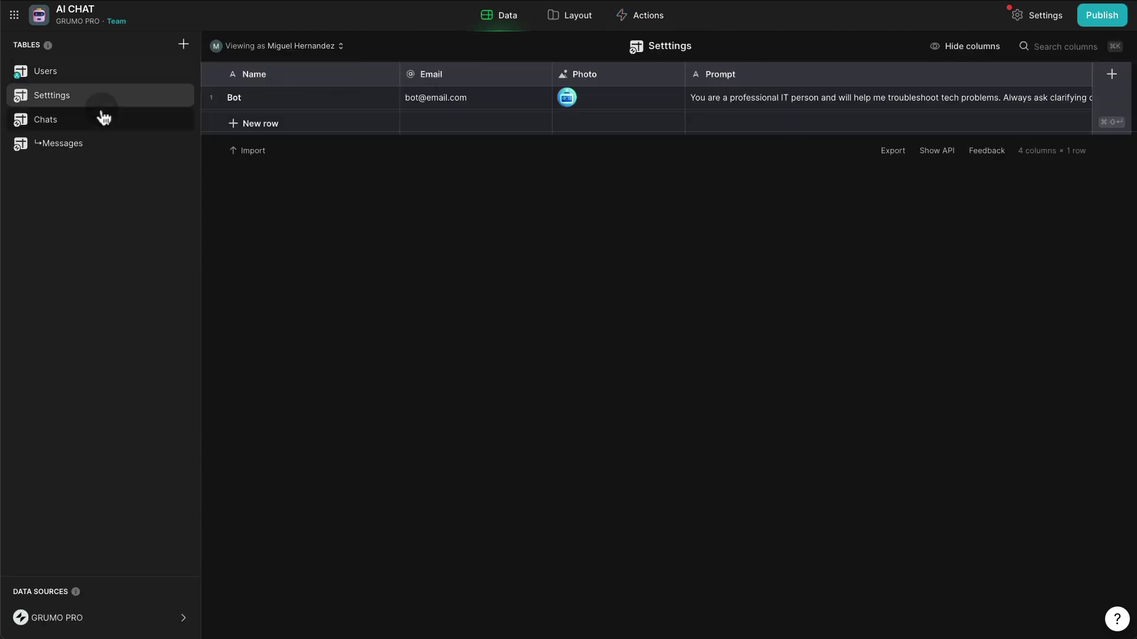
{"action": "left_click", "coordinate": [71, 150]}
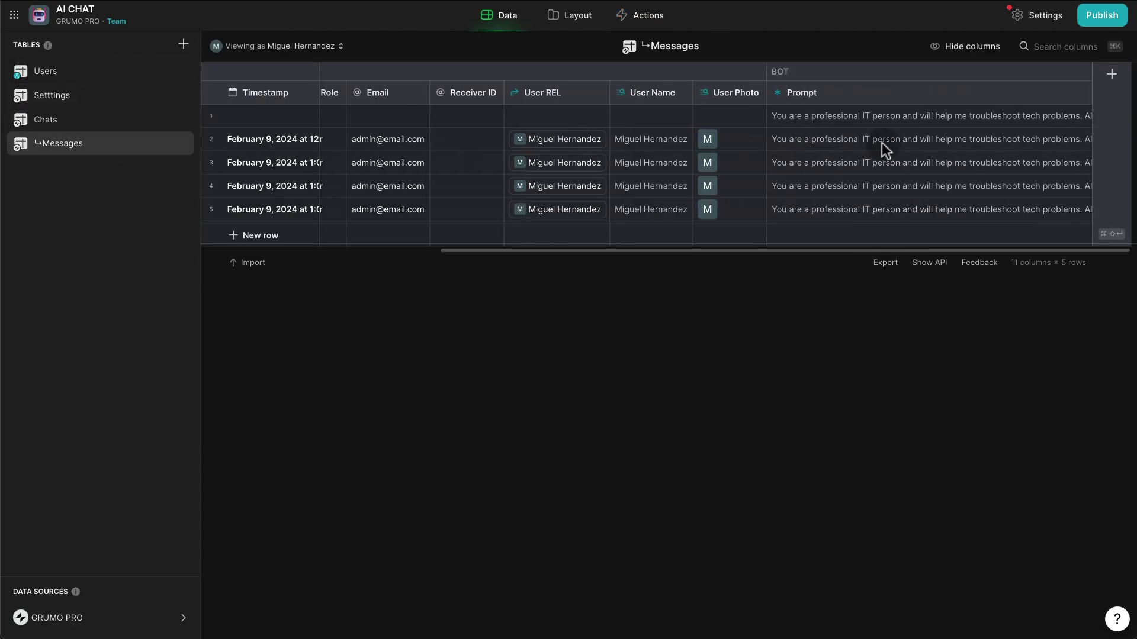
{"action": "left_click", "coordinate": [1082, 93]}
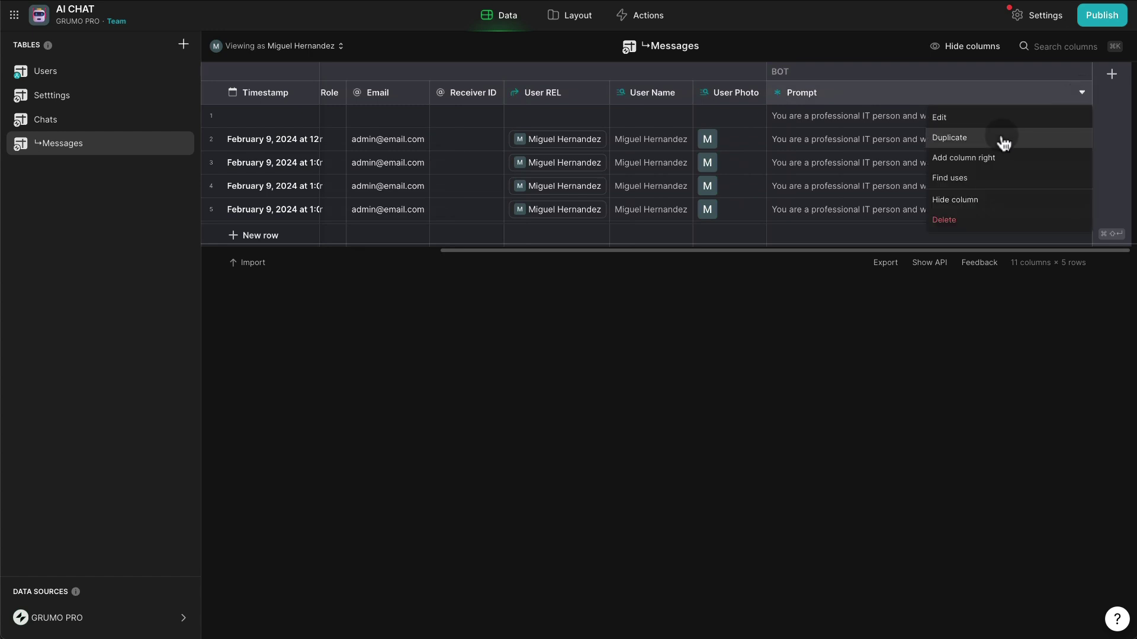
{"action": "left_click", "coordinate": [949, 138]}
{"action": "double_click", "coordinate": [1009, 119]}
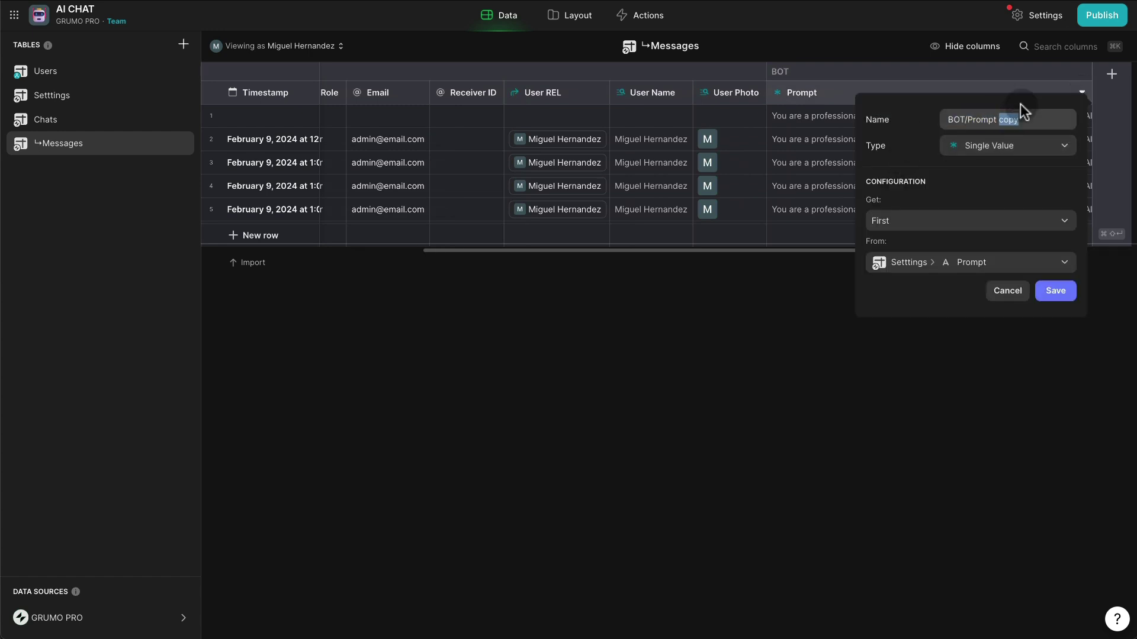
{"action": "key", "text": "BackSpace"}
{"action": "key", "text": "BackSpace"}
{"action": "key", "text": "BackSpace"}
{"action": "key", "text": "BackSpace"}
{"action": "key", "text": "BackSpace"}
{"action": "key", "text": "BackSpace"}
{"action": "key", "text": "BackSpace"}
{"action": "key", "text": "BackSpace"}
{"action": "type", "text": "Email"}
Set the BOT/Email column to take its value from the Setttings table's Email column and save it.
{"action": "left_click", "coordinate": [950, 265]}
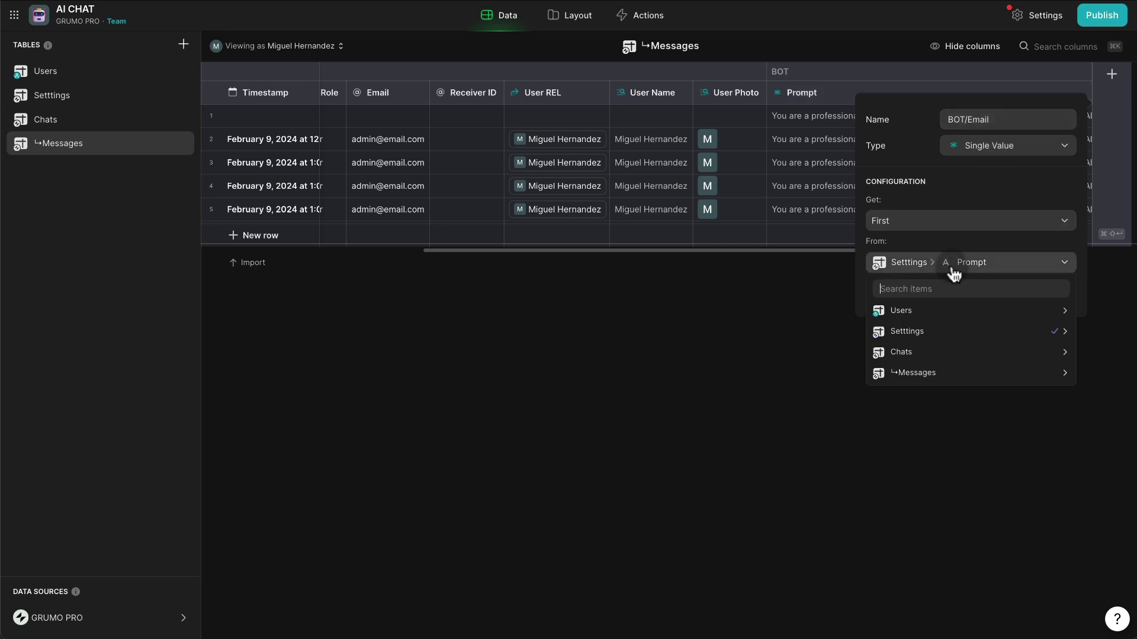
{"action": "left_click", "coordinate": [962, 342]}
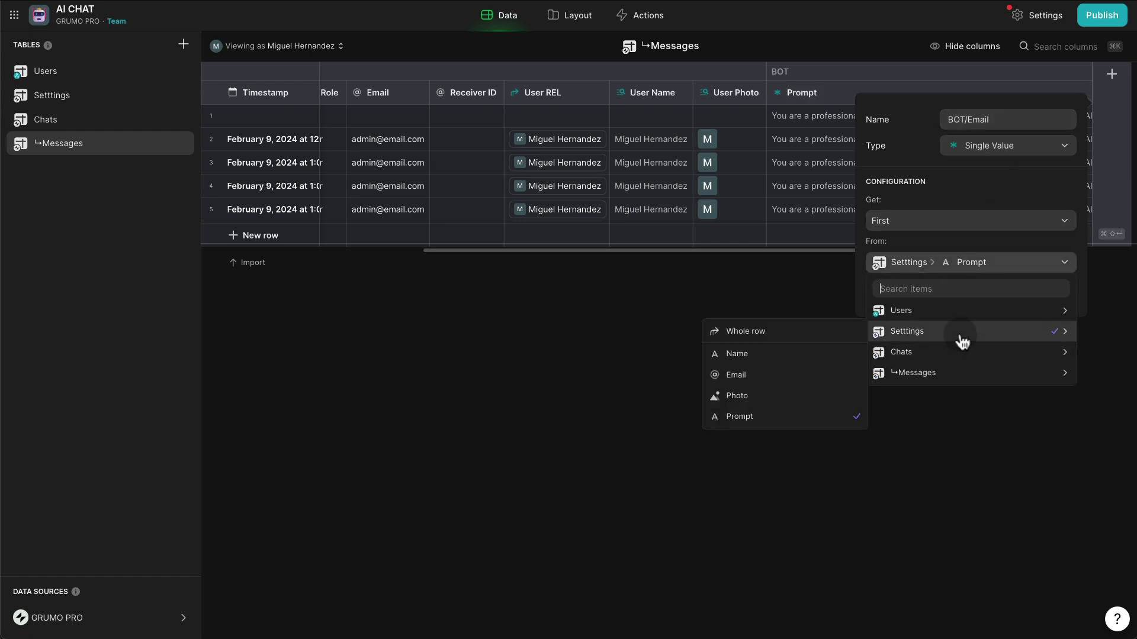
{"action": "left_click", "coordinate": [762, 375]}
{"action": "left_click", "coordinate": [1047, 297]}
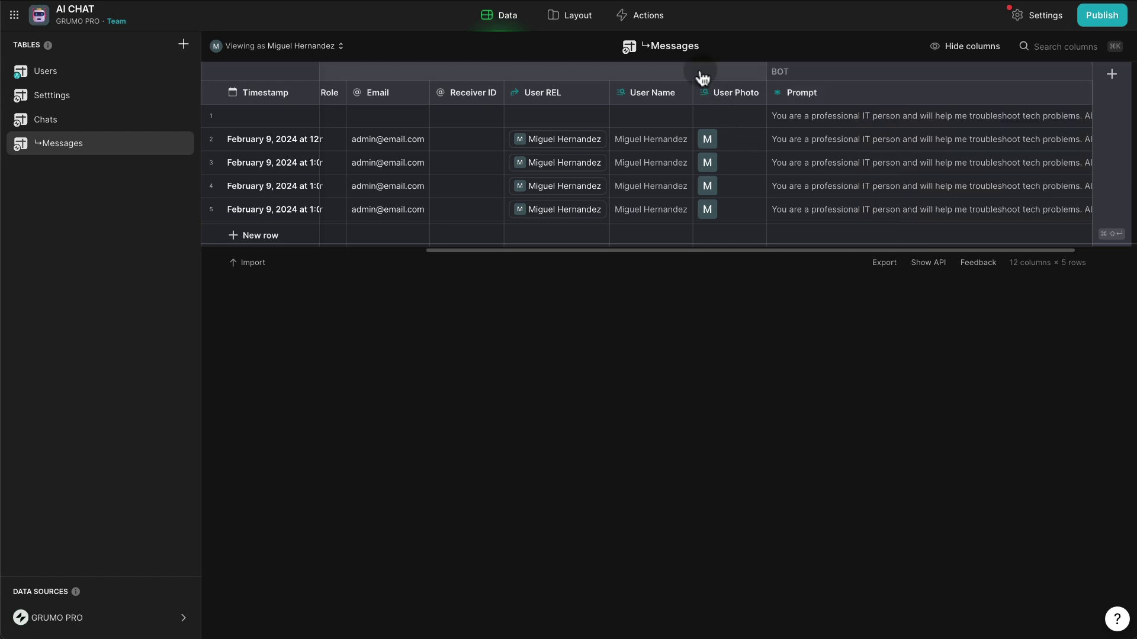
In the Chat: Send Message action, map the Add row step's Email to the BOT Email column.
{"action": "left_click", "coordinate": [642, 16]}
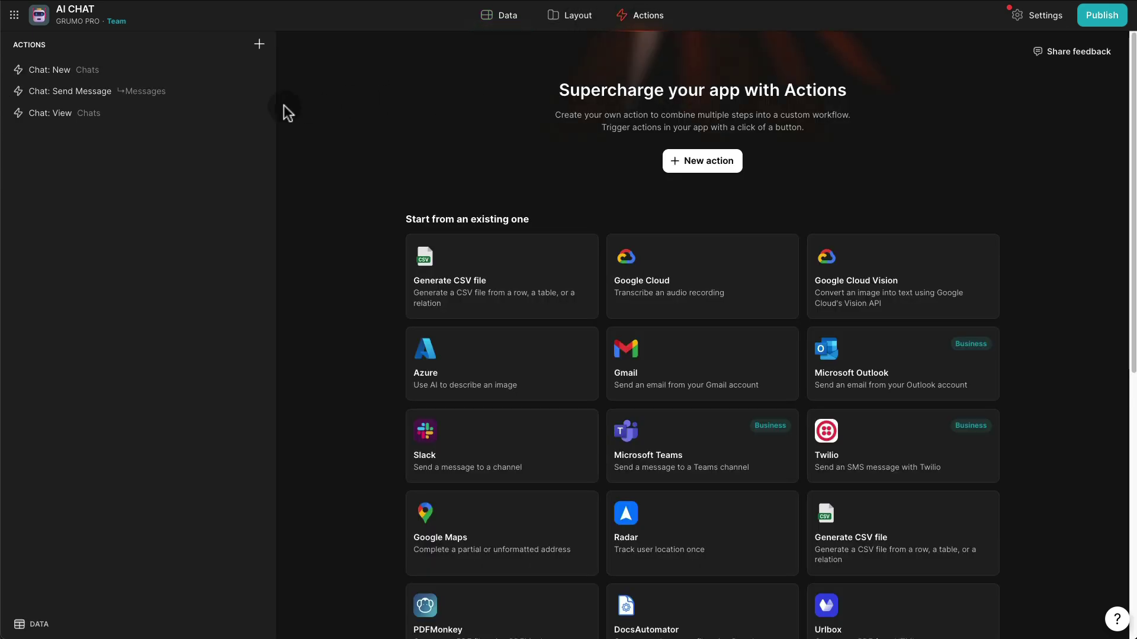
{"action": "left_click", "coordinate": [155, 95]}
{"action": "left_click", "coordinate": [710, 213]}
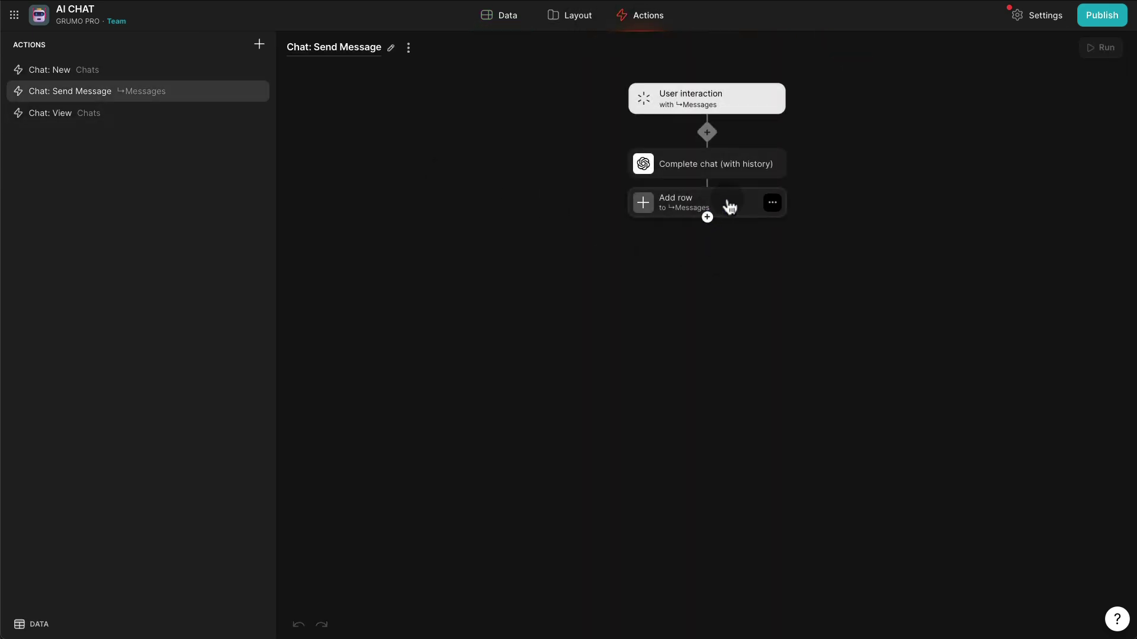
{"action": "left_click", "coordinate": [813, 453]}
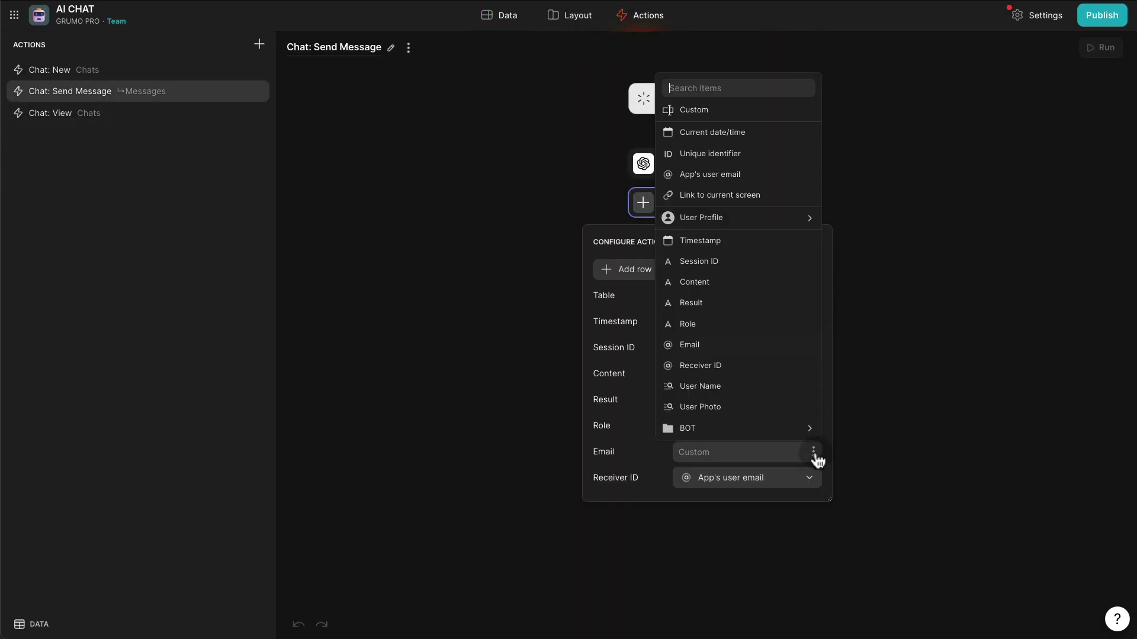
{"action": "mouse_move", "coordinate": [751, 435]}
{"action": "left_click", "coordinate": [888, 451]}
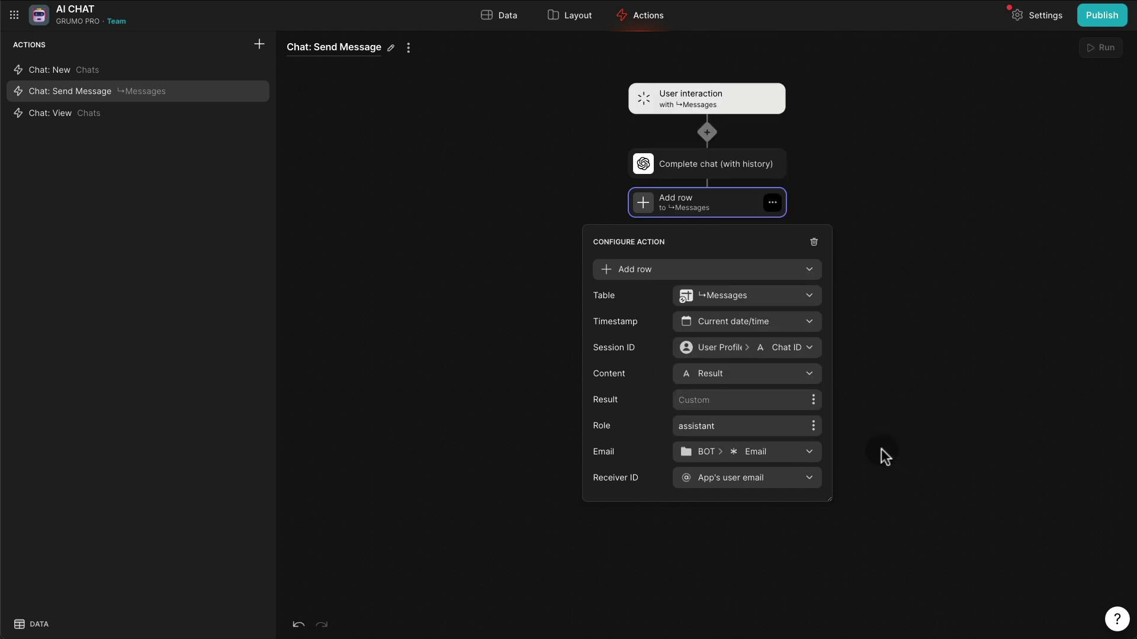
{"action": "left_click", "coordinate": [938, 410]}
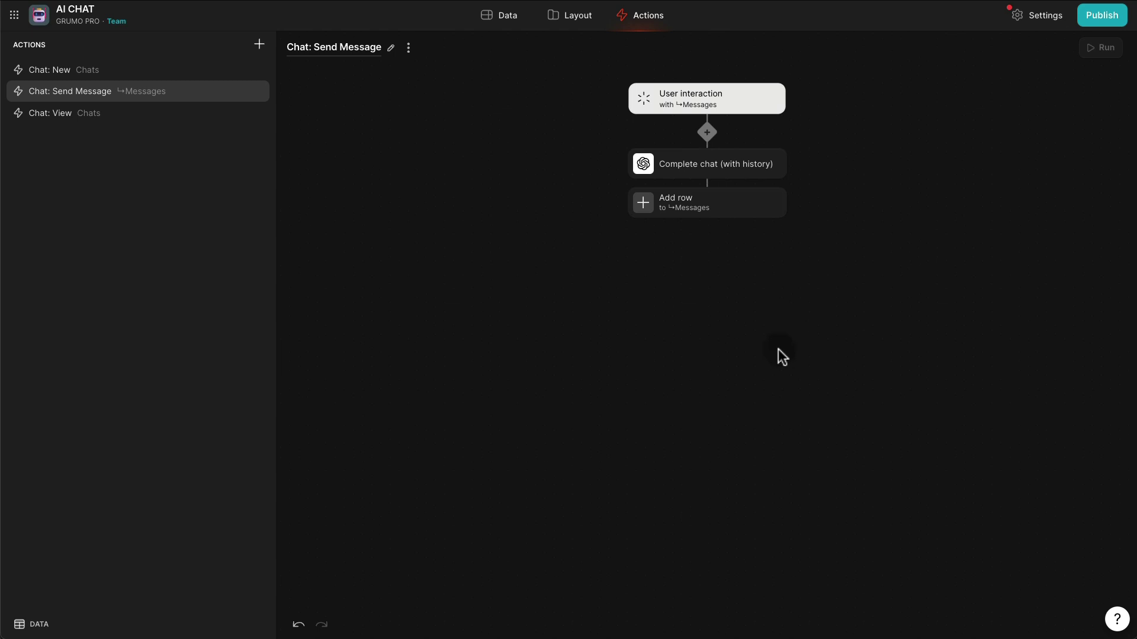
Delete all the existing rows from the Messages table.
{"action": "left_click", "coordinate": [573, 29]}
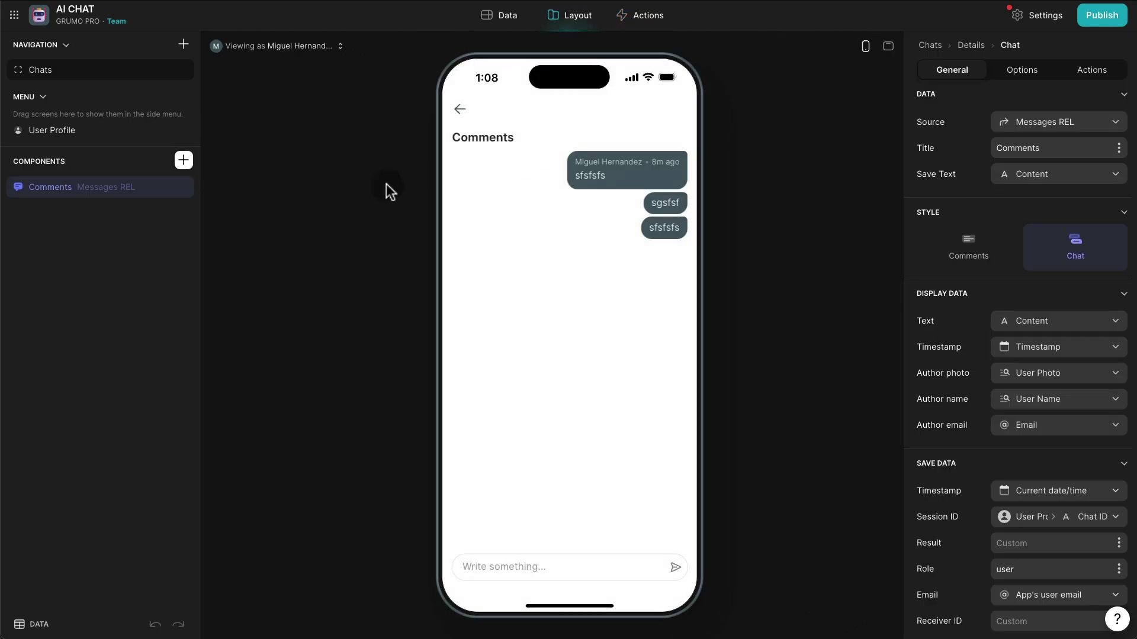
{"action": "left_click", "coordinate": [513, 24]}
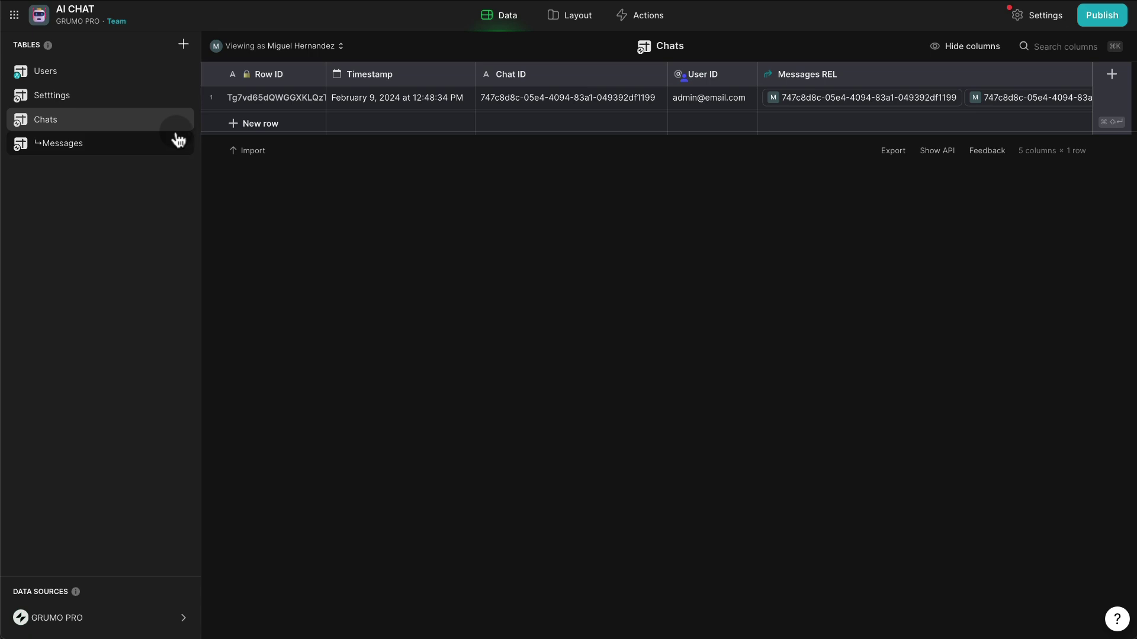
{"action": "left_click", "coordinate": [112, 144]}
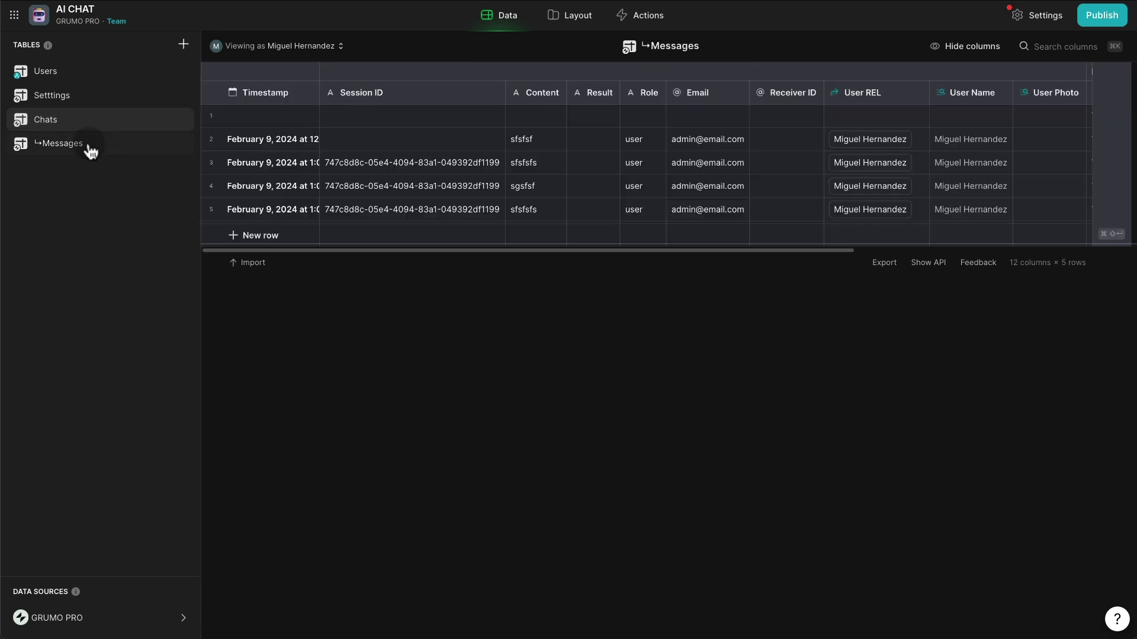
{"action": "left_click", "coordinate": [224, 92]}
{"action": "key", "text": "Delete"}
{"action": "key", "text": "Return"}
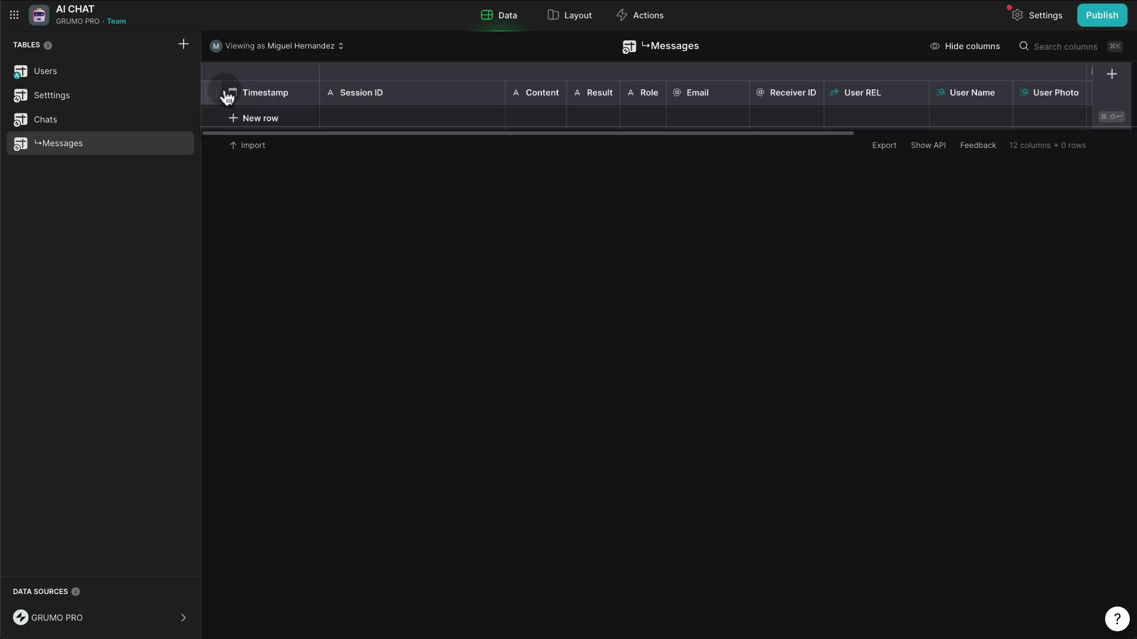
Delete the existing chat row from the Chats table.
{"action": "left_click", "coordinate": [70, 121]}
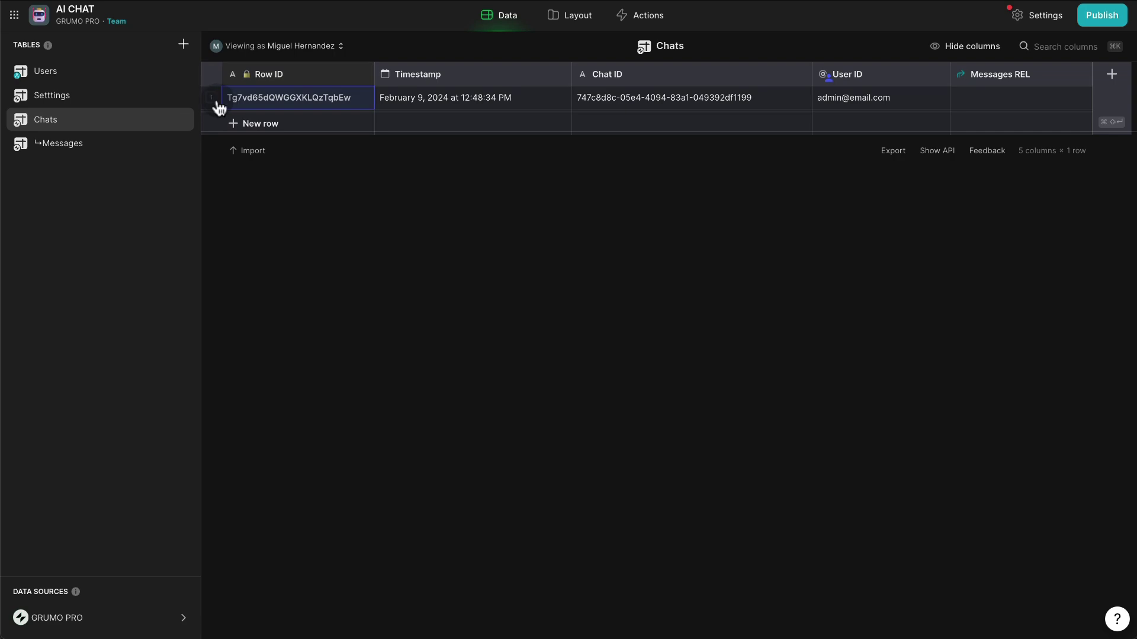
{"action": "left_click", "coordinate": [216, 99]}
{"action": "key", "text": "Delete"}
{"action": "key", "text": "Return"}
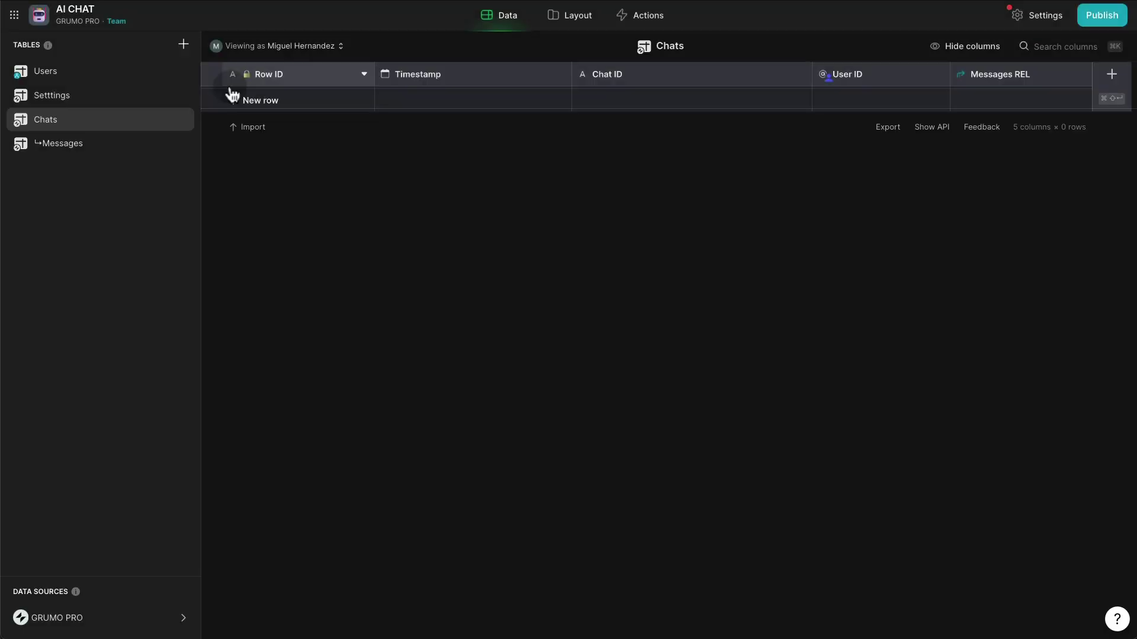
Return to the Chats list in the layout preview and create a new chat.
{"action": "left_click", "coordinate": [578, 16]}
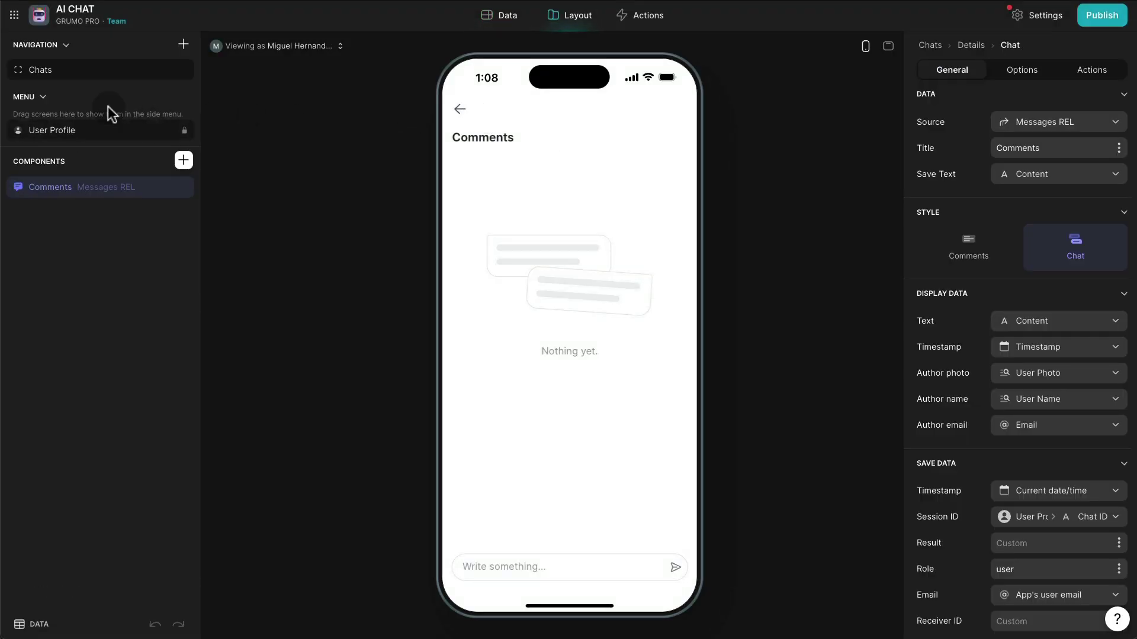
{"action": "left_click", "coordinate": [71, 75]}
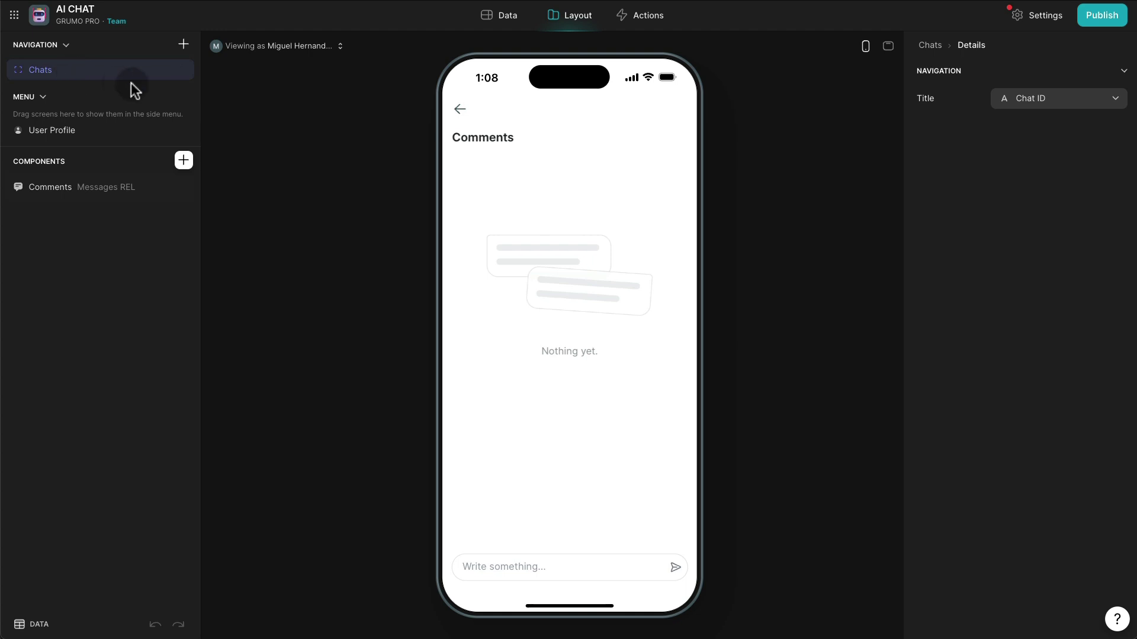
{"action": "left_click", "coordinate": [461, 110]}
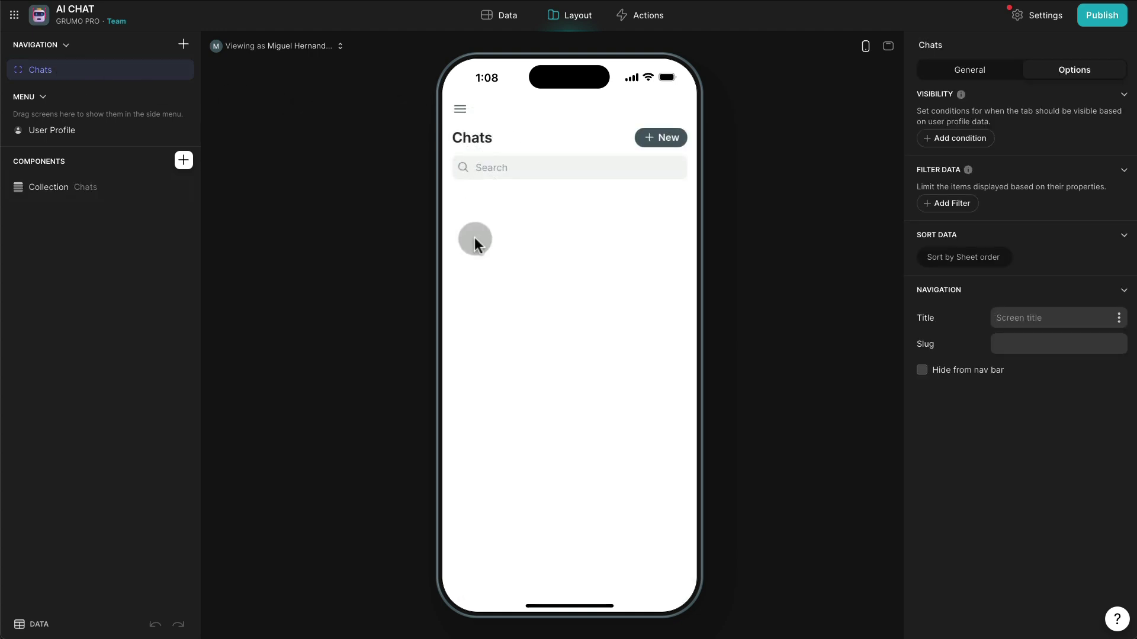
{"action": "left_click", "coordinate": [673, 142]}
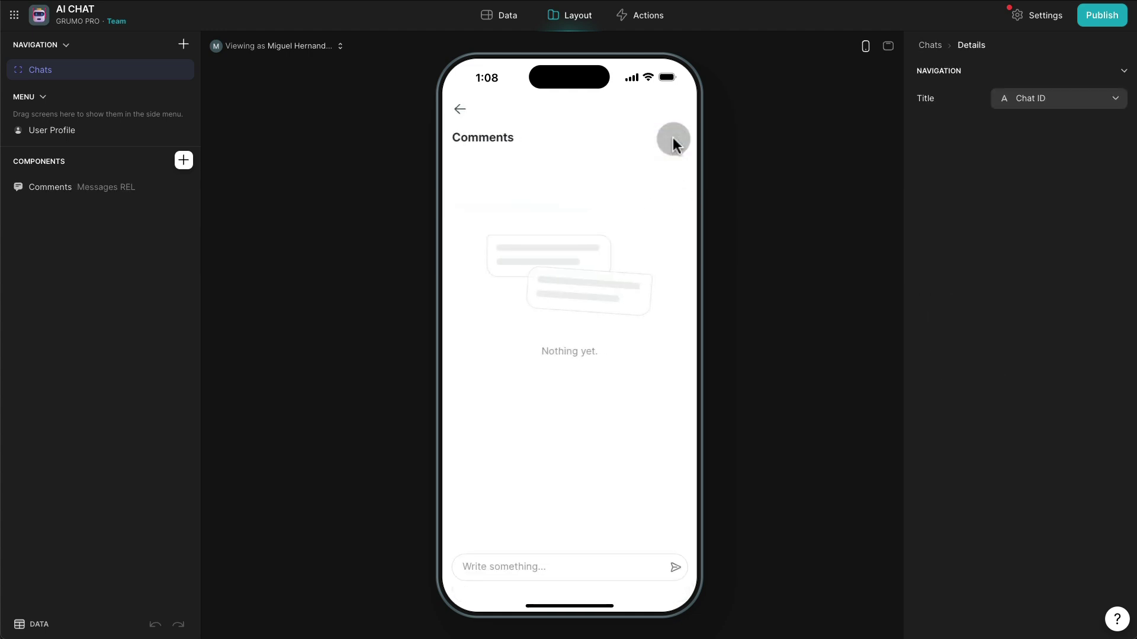
Send the message "Why Glide apps is so awesome as a nocode platform" in the new chat and read through the reply.
{"action": "left_click", "coordinate": [508, 566]}
{"action": "type", "text": "Why Glide "}
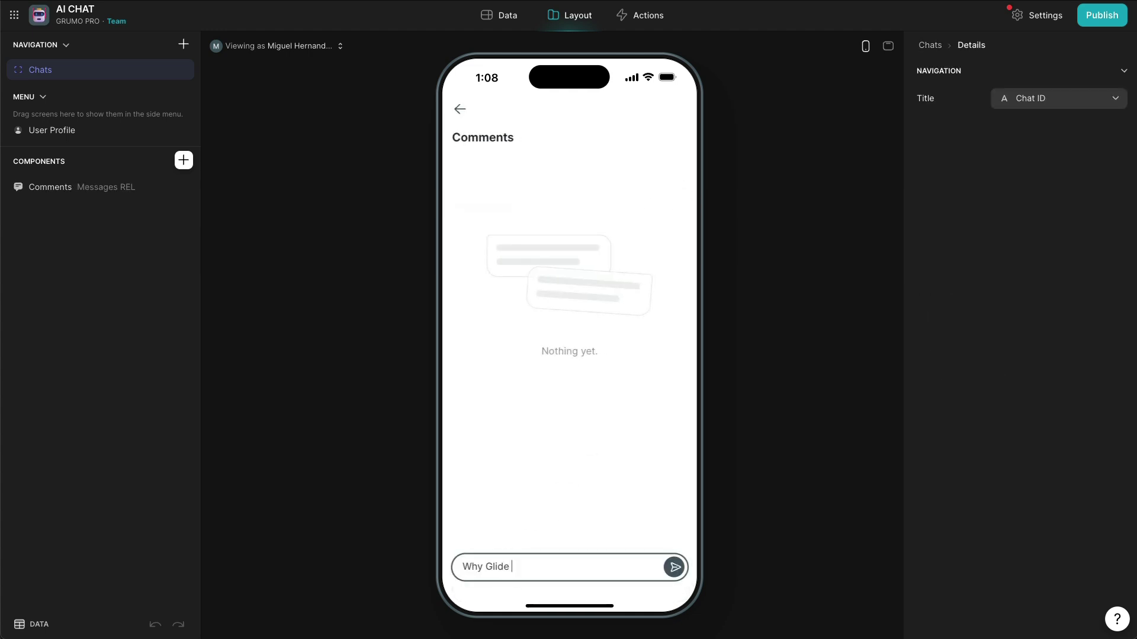
{"action": "type", "text": "apps is so awesome as a nocode plat"}
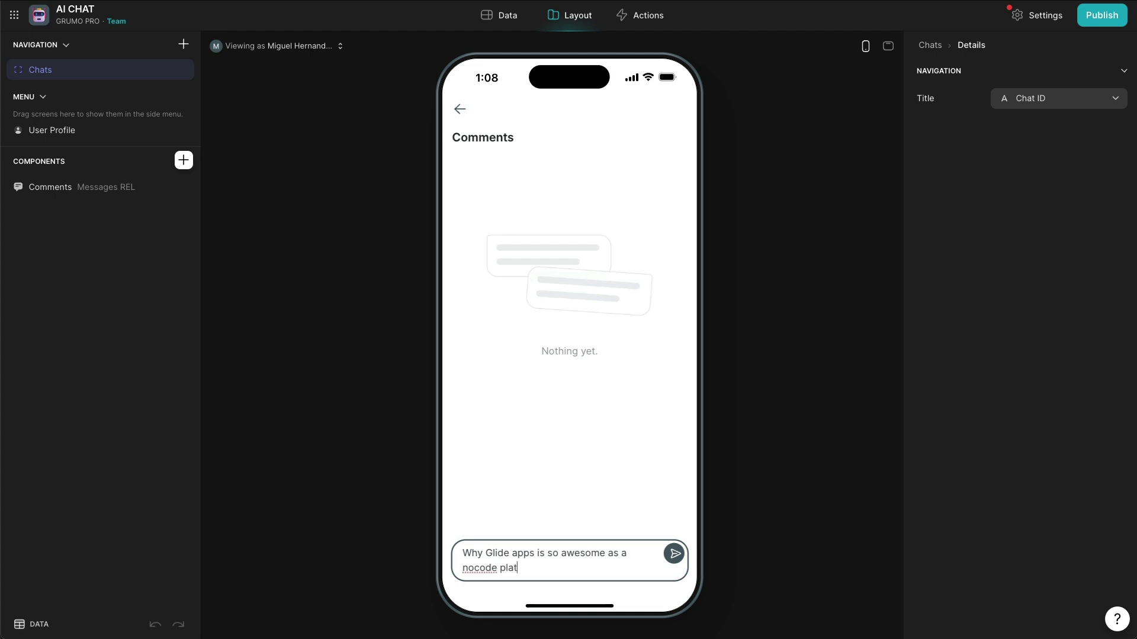
{"action": "type", "text": "form"}
{"action": "left_click", "coordinate": [674, 554]}
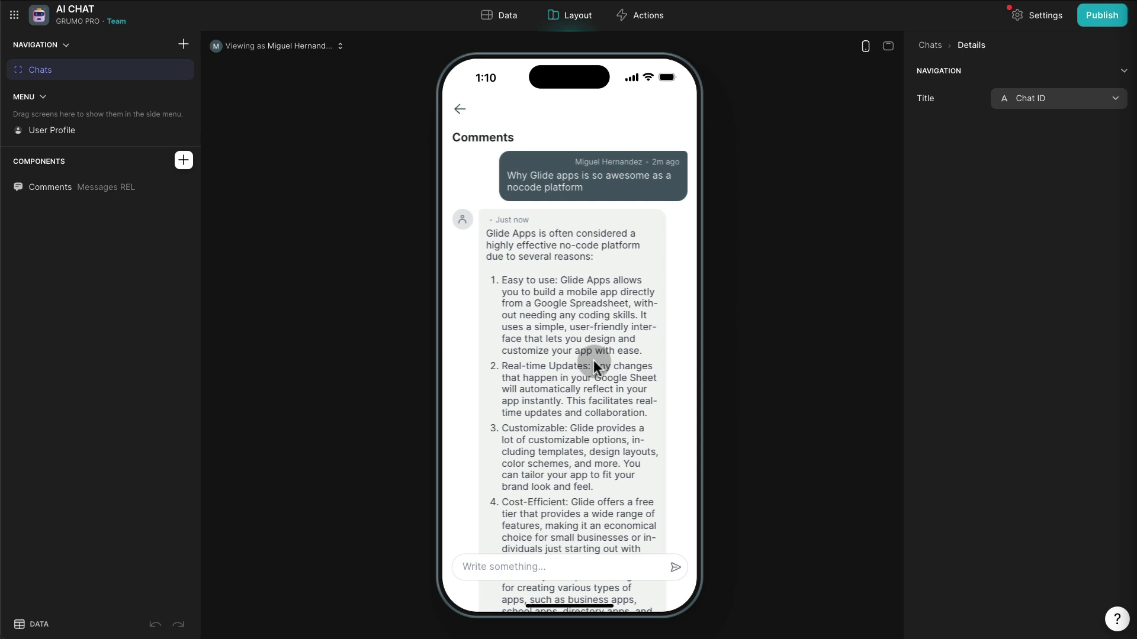
{"action": "scroll", "coordinate": [585, 349], "scroll_direction": "down", "scroll_amount": 7}
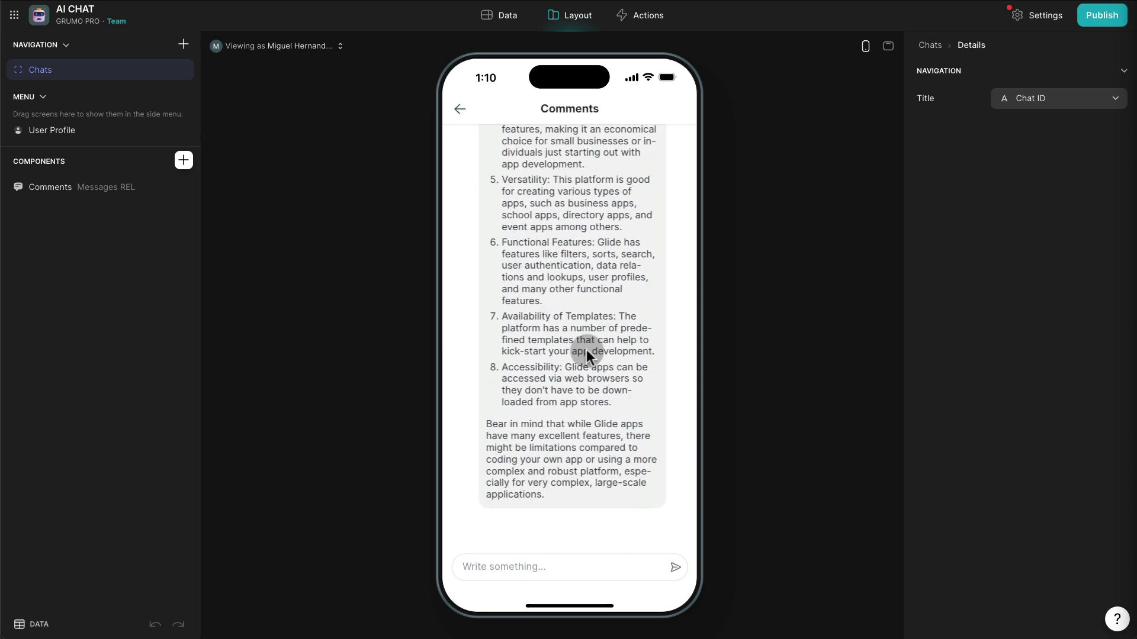
Reread the bot's full answer to the Glide question in the chat preview.
{"action": "scroll", "coordinate": [586, 349], "scroll_direction": "up", "scroll_amount": 2}
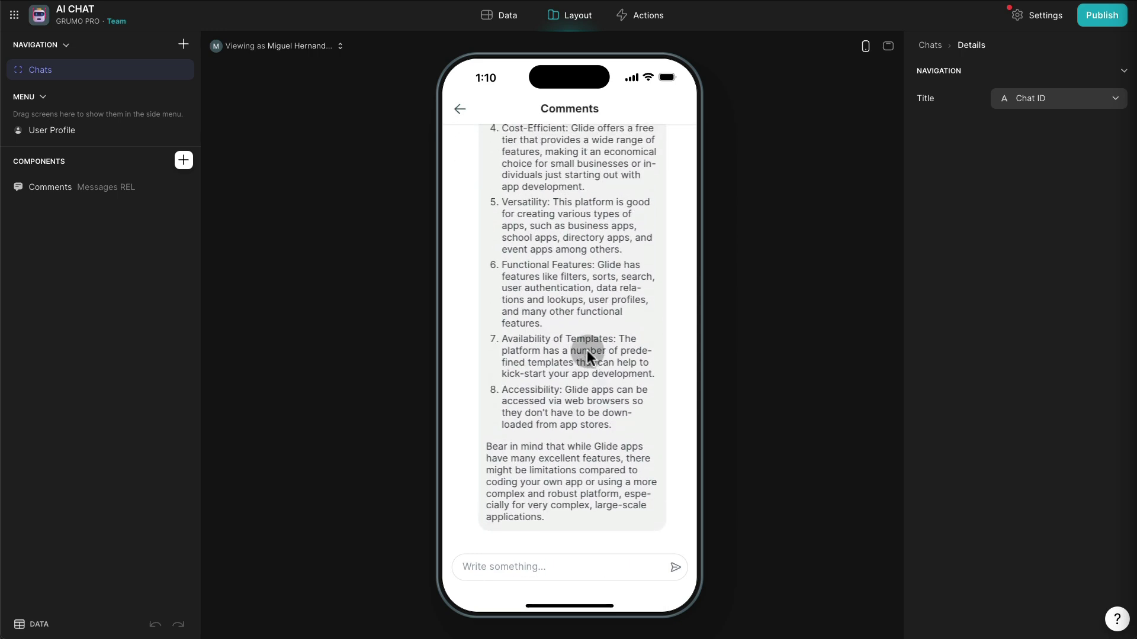
{"action": "scroll", "coordinate": [588, 350], "scroll_direction": "up", "scroll_amount": 5}
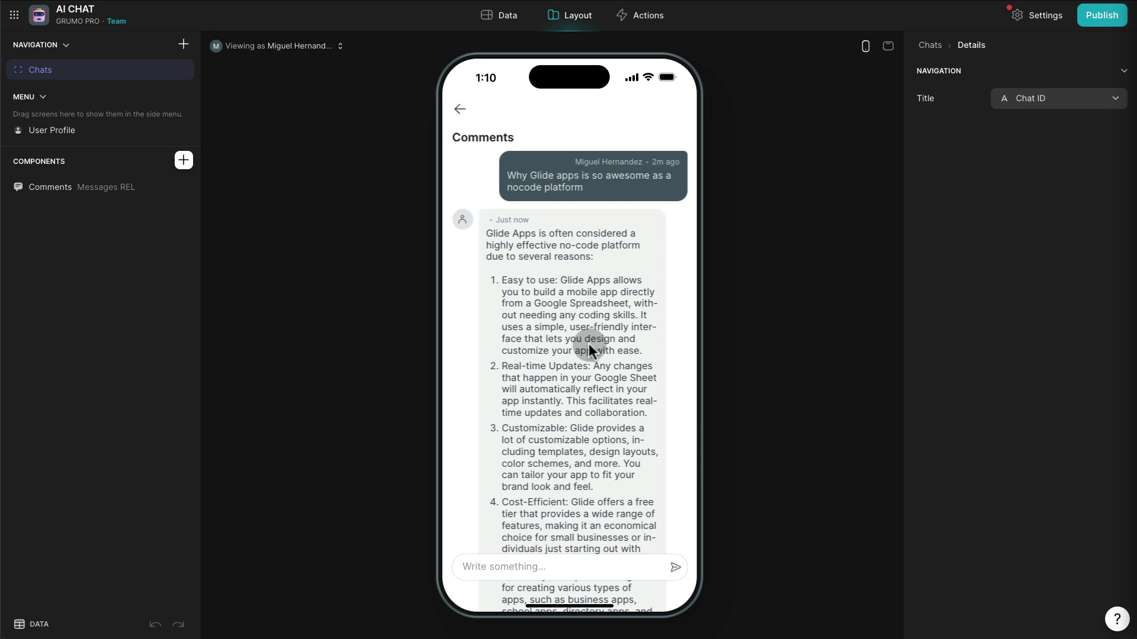
{"action": "scroll", "coordinate": [586, 356], "scroll_direction": "down", "scroll_amount": 5}
{"action": "scroll", "coordinate": [573, 276], "scroll_direction": "up", "scroll_amount": 5}
Inspect the stored user and assistant rows in the Messages table and narrow its Result column.
{"action": "left_click", "coordinate": [507, 17]}
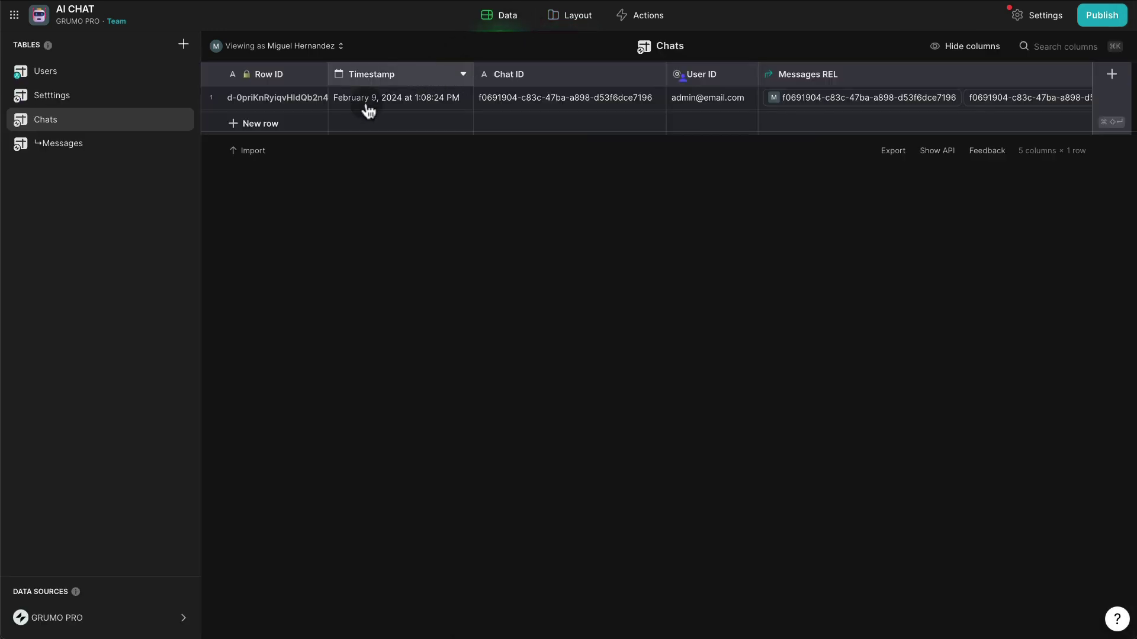
{"action": "left_click", "coordinate": [59, 149]}
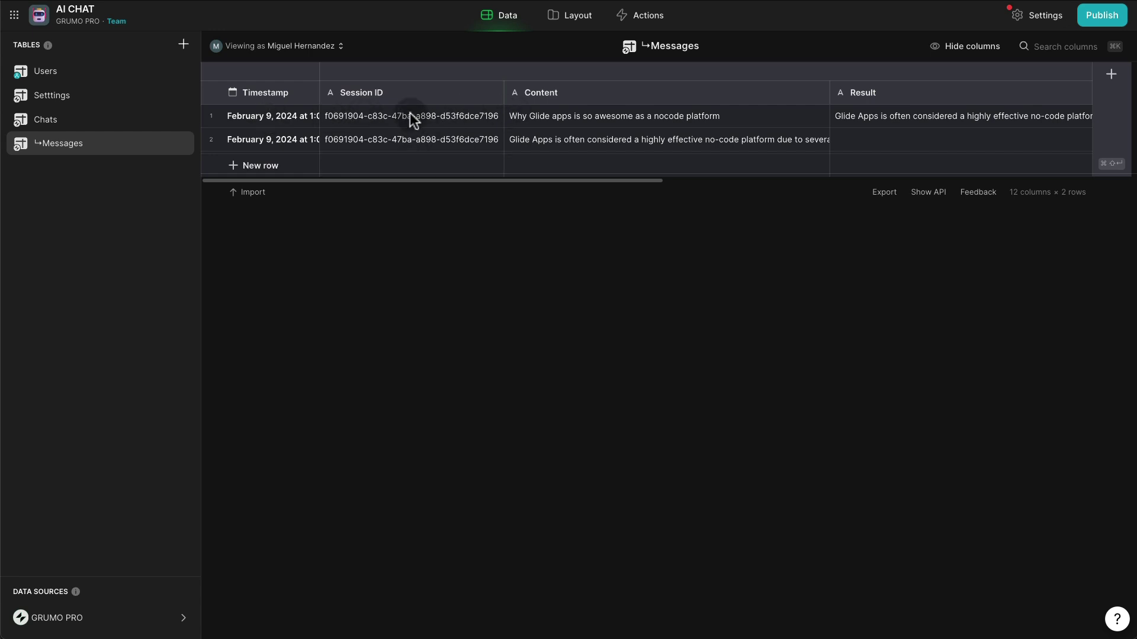
{"action": "scroll", "coordinate": [574, 135], "scroll_direction": "right", "scroll_amount": 6}
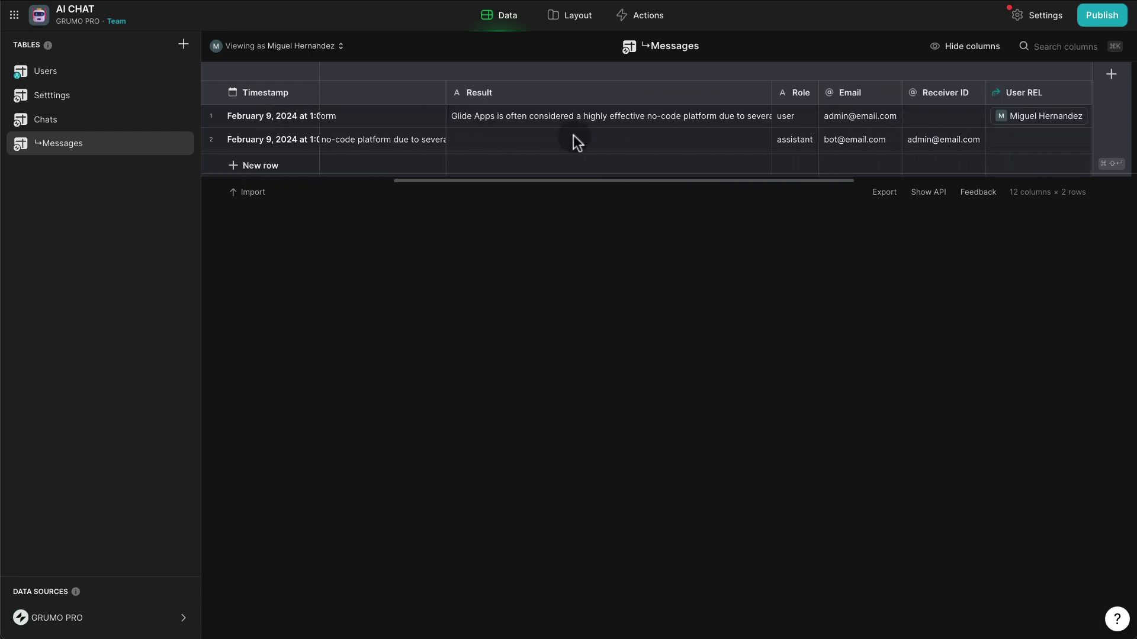
{"action": "left_click_drag", "start_coordinate": [771, 93], "coordinate": [545, 102]}
{"action": "scroll", "coordinate": [547, 103], "scroll_direction": "left", "scroll_amount": 6}
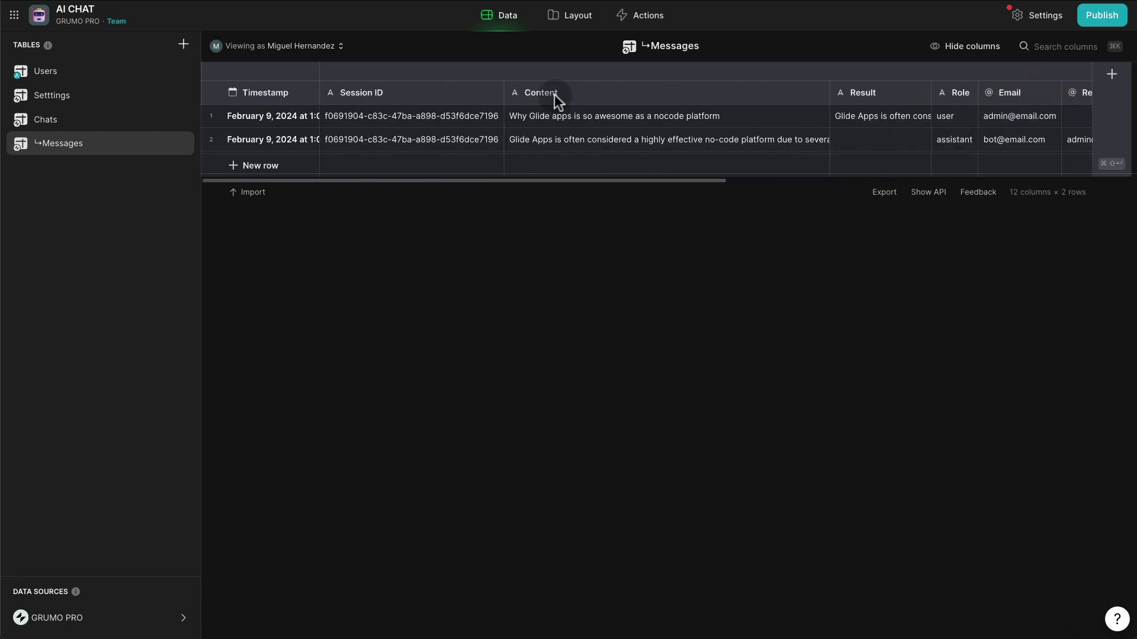
Return to the Chats screen in the layout preview and create another new chat.
{"action": "left_click", "coordinate": [585, 24]}
{"action": "left_click", "coordinate": [127, 188]}
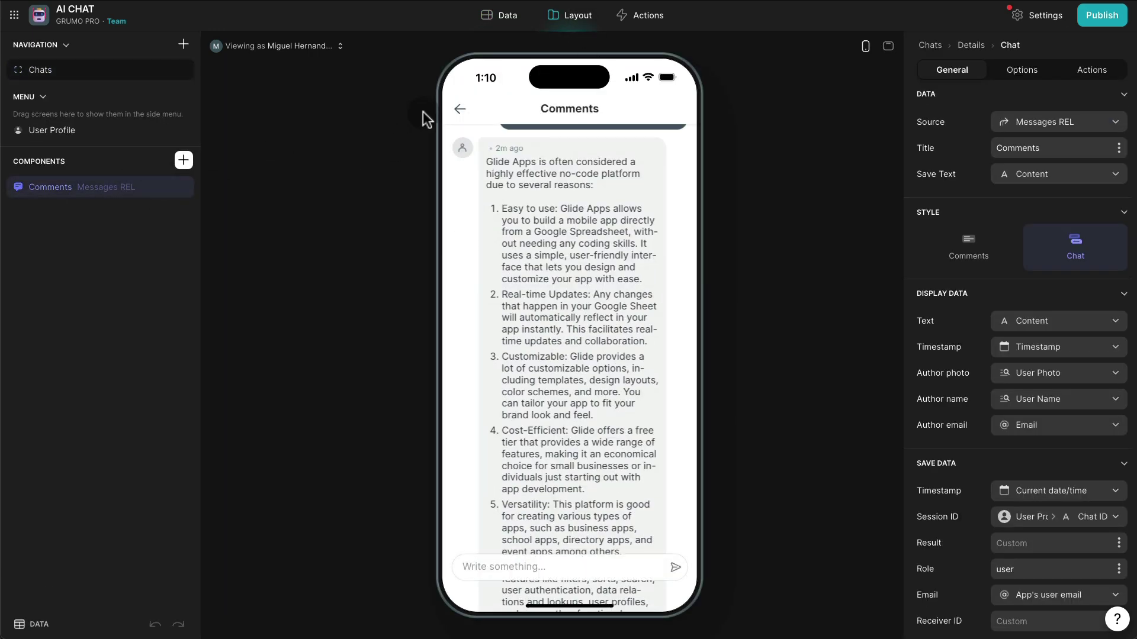
{"action": "left_click", "coordinate": [142, 79]}
{"action": "left_click", "coordinate": [117, 75]}
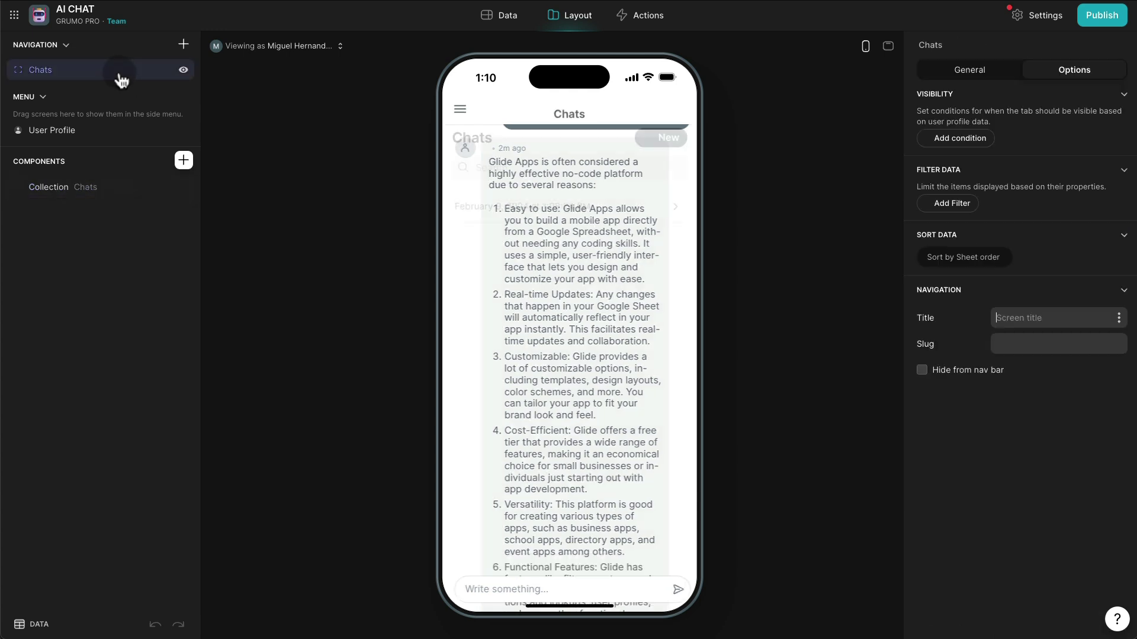
{"action": "left_click", "coordinate": [665, 142]}
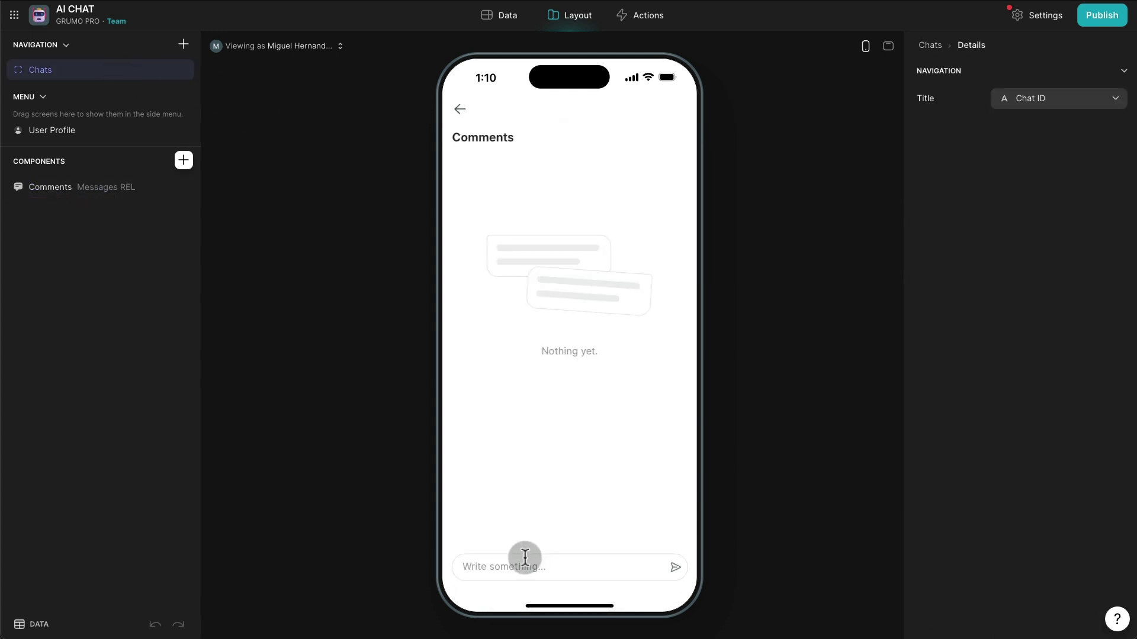
Send the message "What is the best 24 inch monitor for PC" in the new chat and read the reply.
{"action": "left_click", "coordinate": [526, 557]}
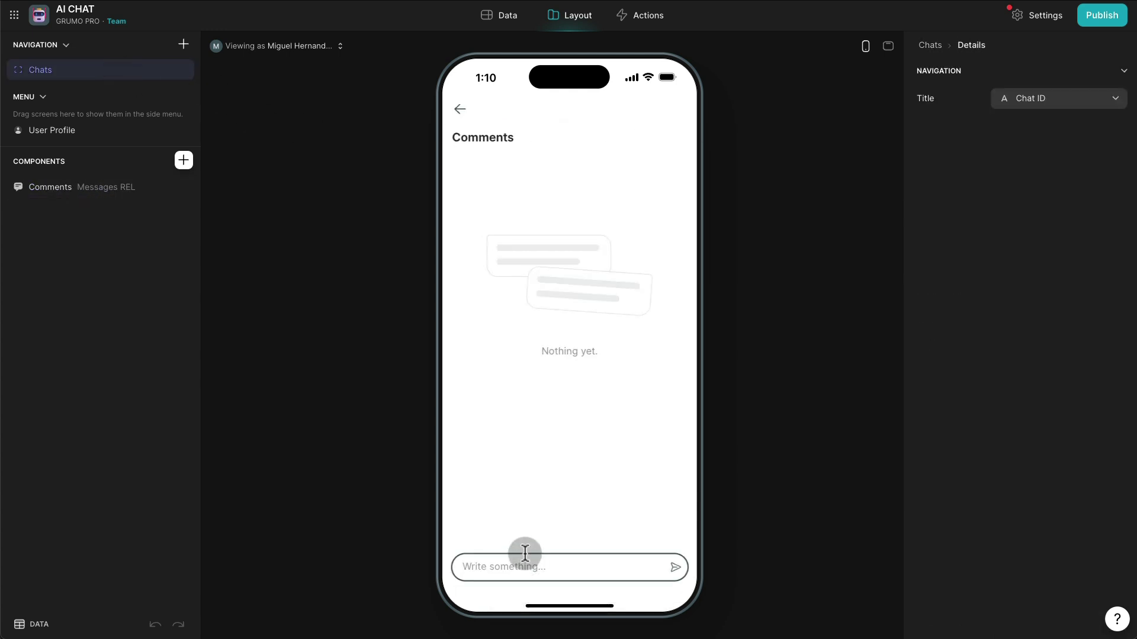
{"action": "type", "text": "What is the best 24 inch monitor for PIC"}
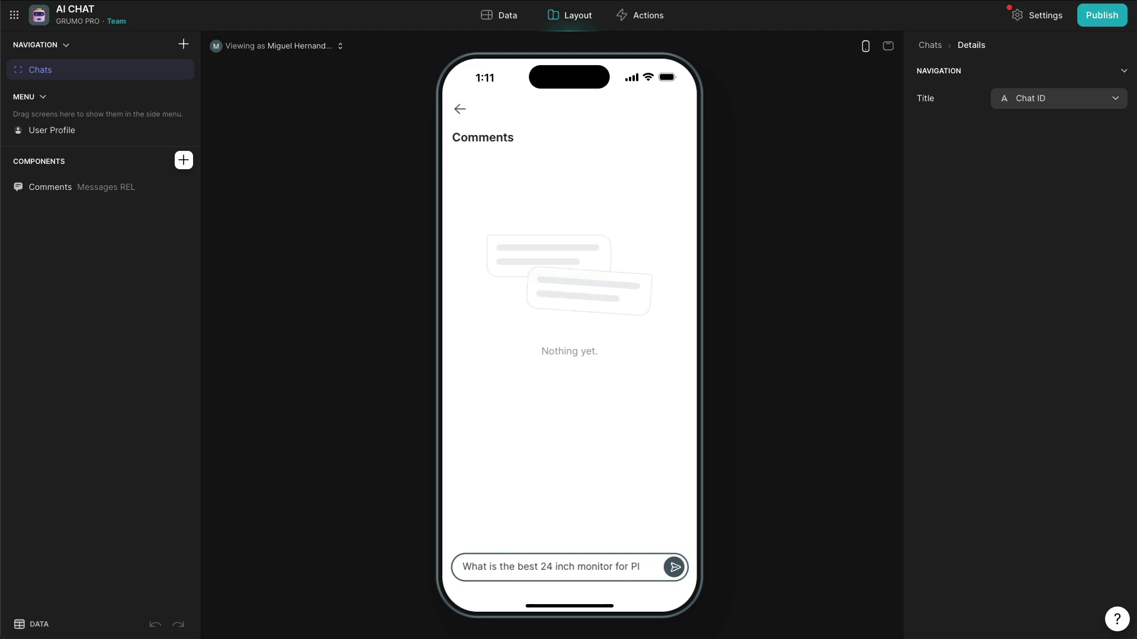
{"action": "key", "text": "Return"}
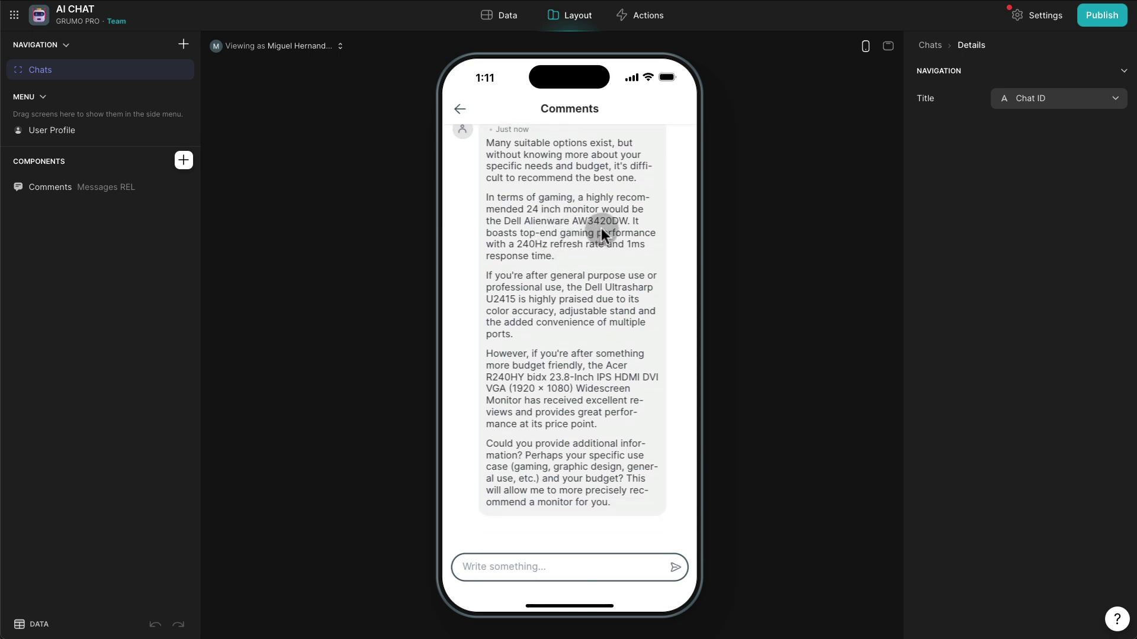
{"action": "scroll", "coordinate": [591, 367], "scroll_direction": "up", "scroll_amount": 3}
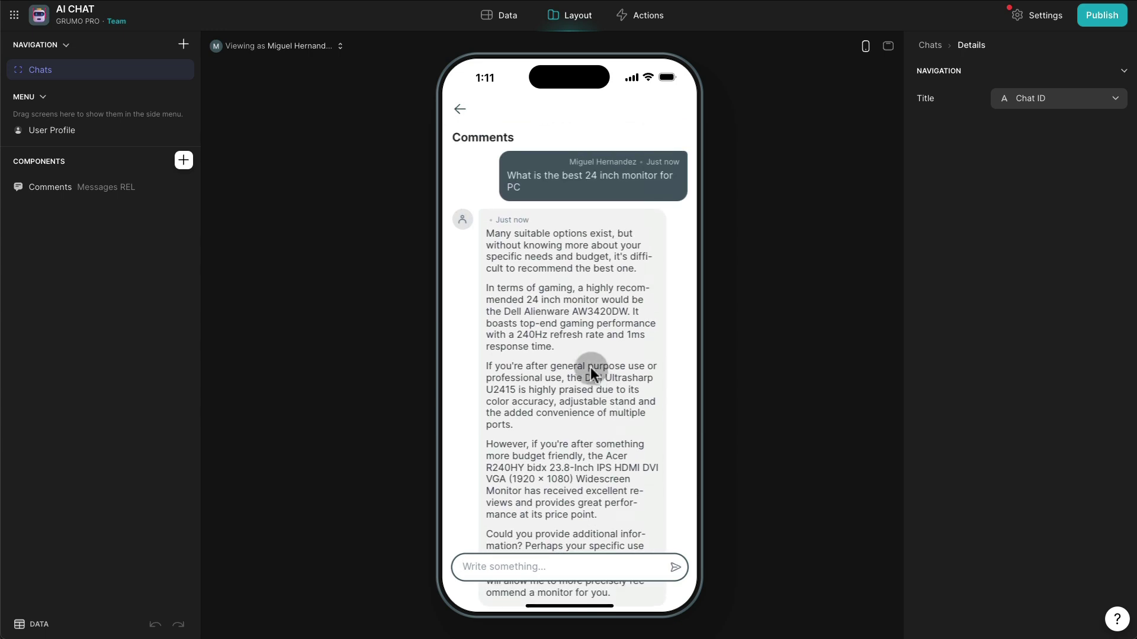
Switch between the two chats in the Chats list to compare their separate message histories.
{"action": "left_click", "coordinate": [460, 109]}
{"action": "left_click", "coordinate": [529, 189]}
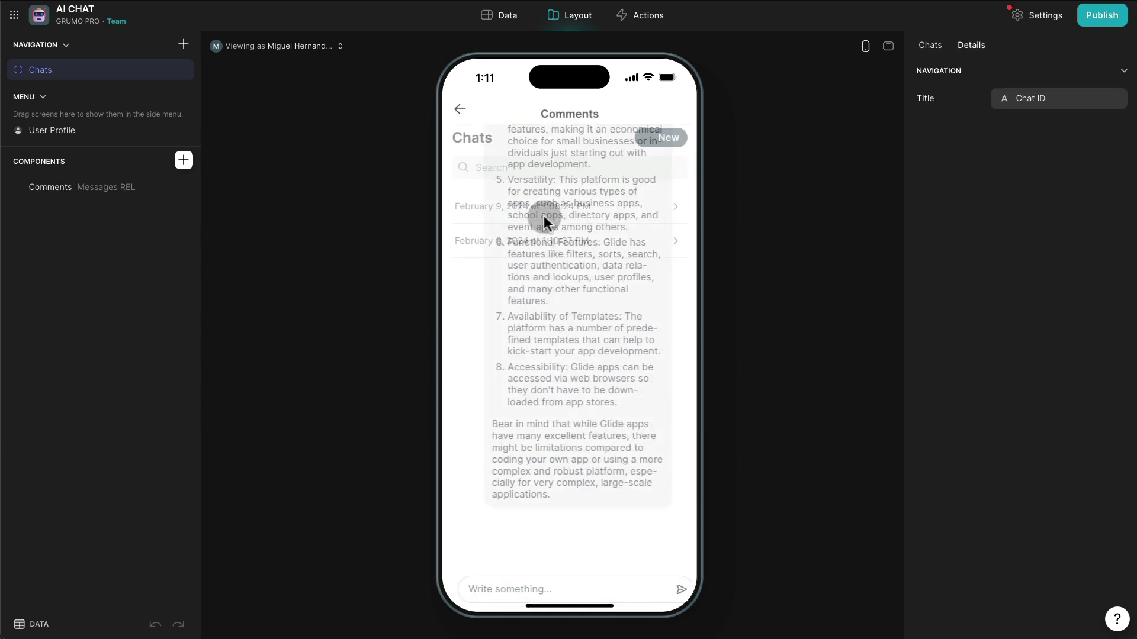
{"action": "left_click", "coordinate": [460, 109]}
{"action": "left_click", "coordinate": [513, 220]}
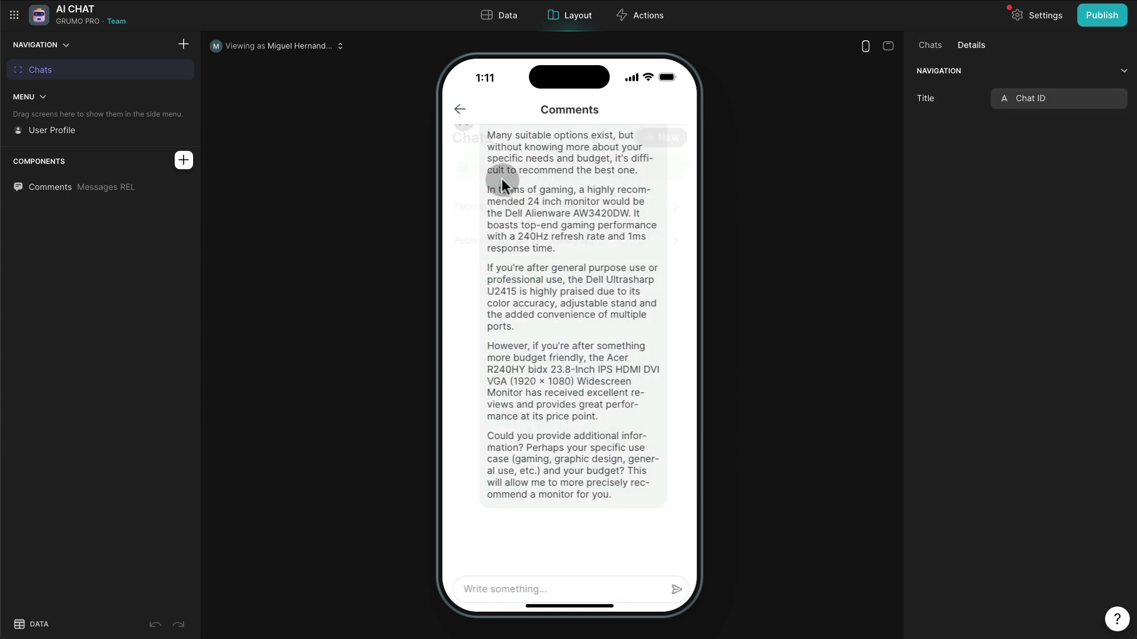
{"action": "left_click", "coordinate": [460, 109]}
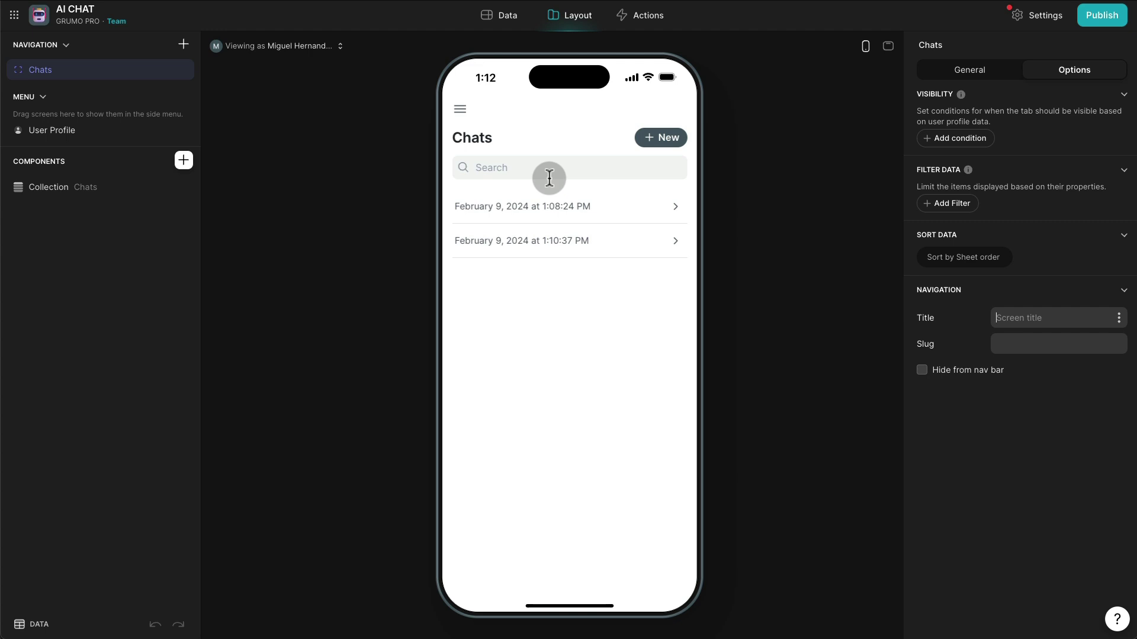
{"action": "left_click", "coordinate": [557, 216]}
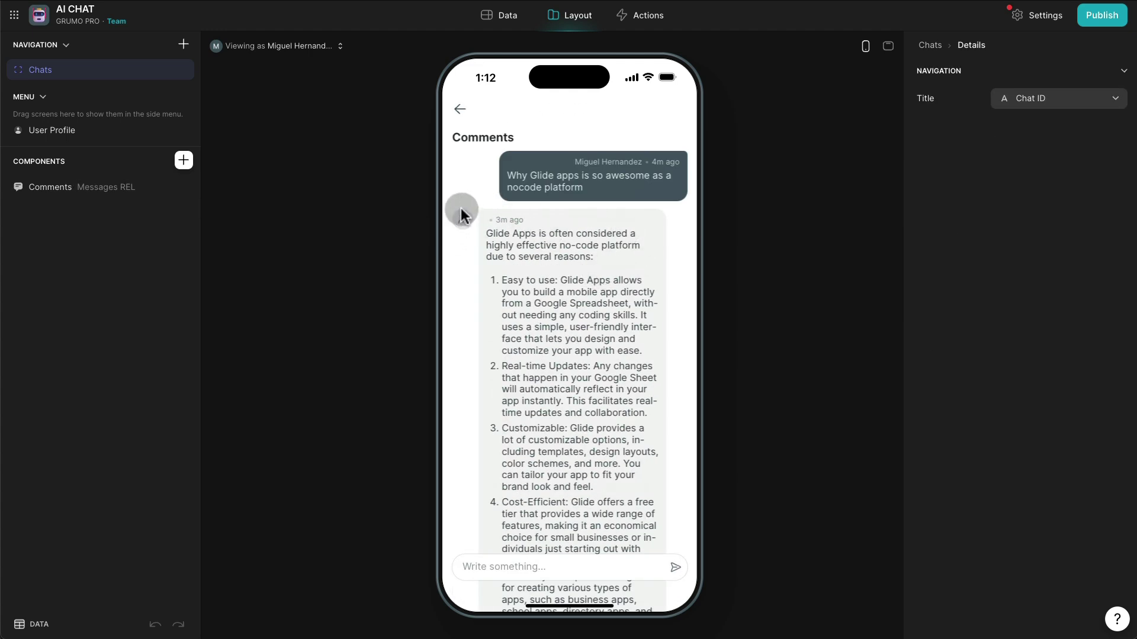
Check the bot's name, email and photo in the Setttings table against the chat preview.
{"action": "left_click", "coordinate": [510, 25]}
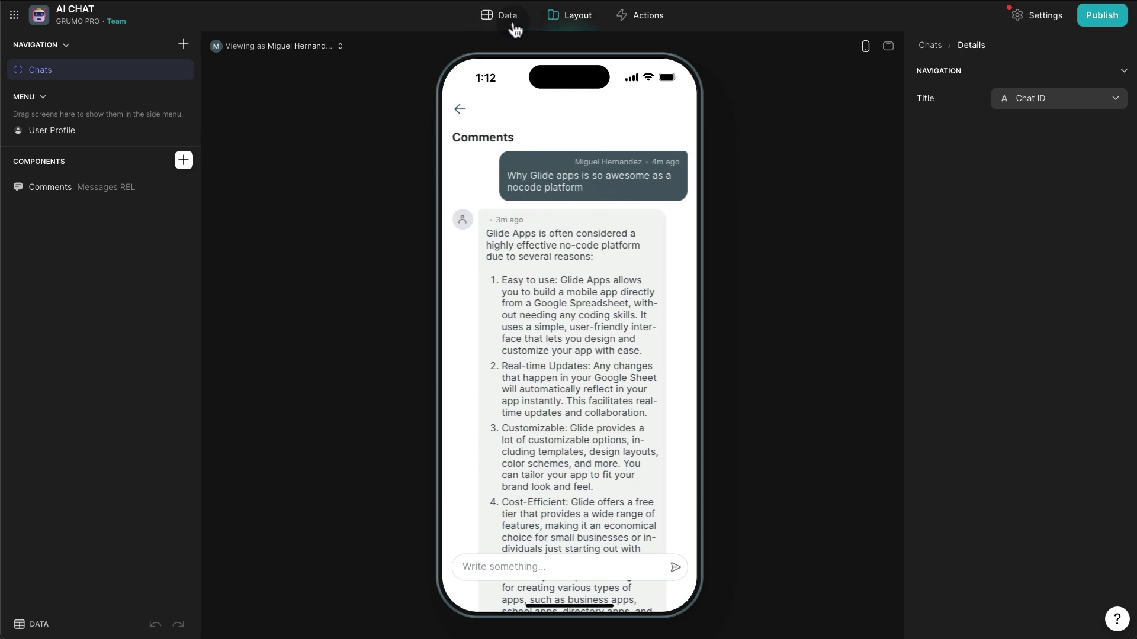
{"action": "left_click", "coordinate": [145, 104]}
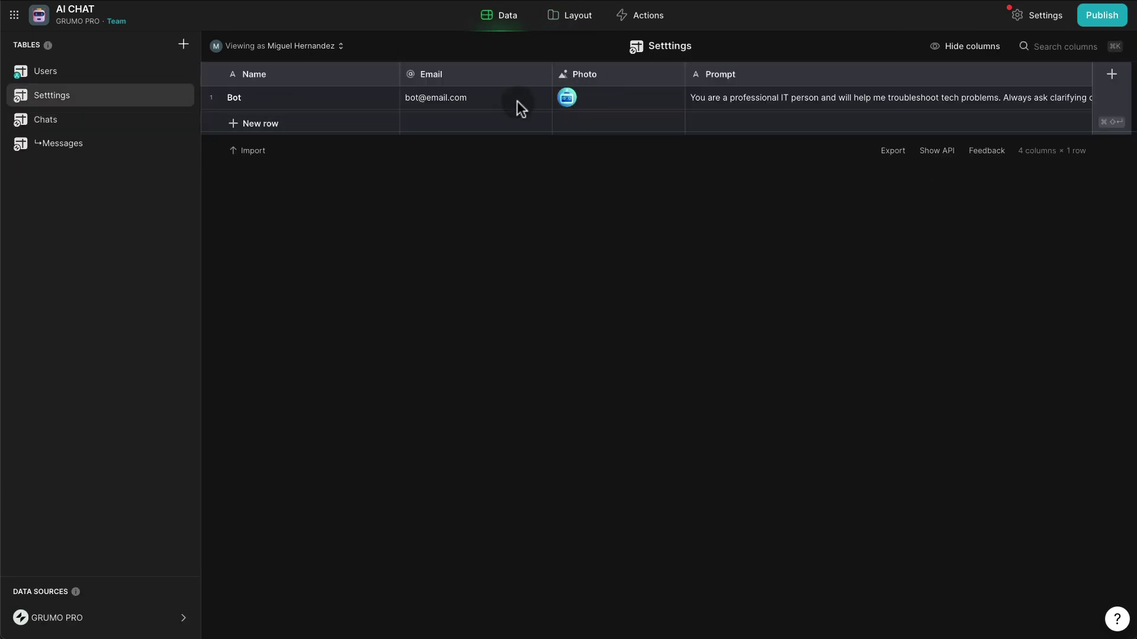
{"action": "left_click", "coordinate": [577, 25]}
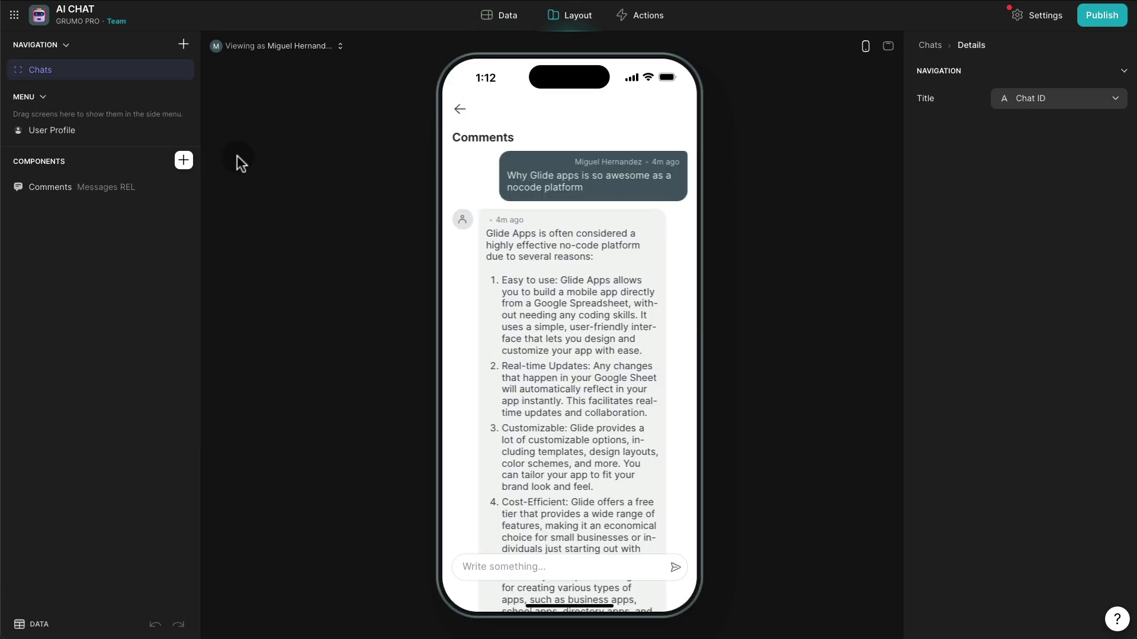
Duplicate the Messages table's BOT/Email column as BOT/Photo, a single value taking the first Photo from Setttings.
{"action": "left_click", "coordinate": [519, 31]}
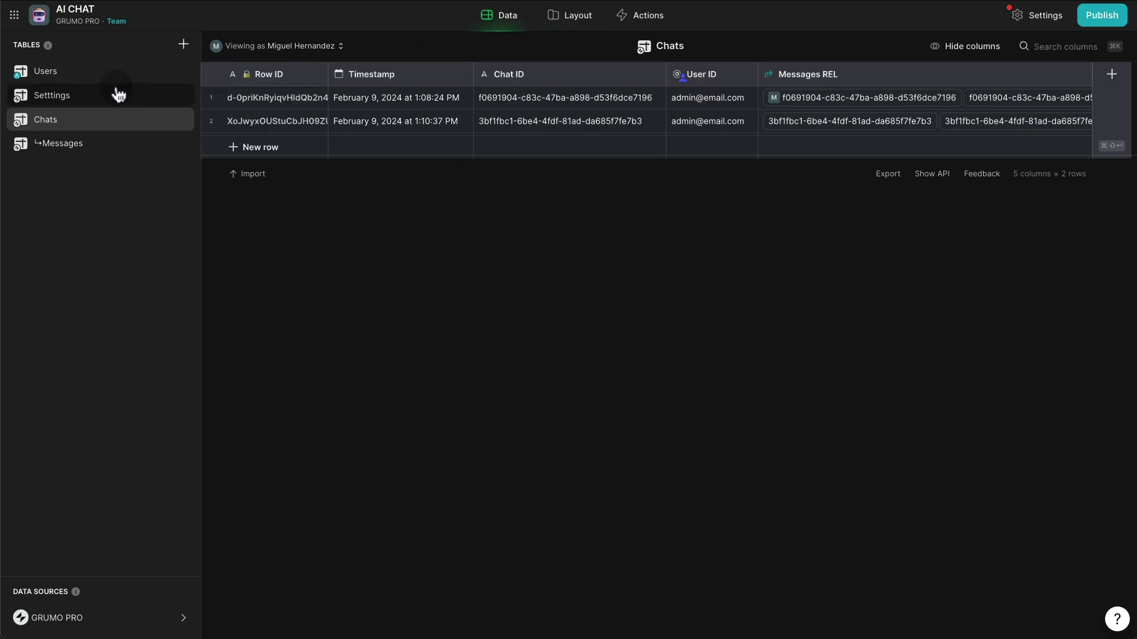
{"action": "left_click", "coordinate": [97, 144]}
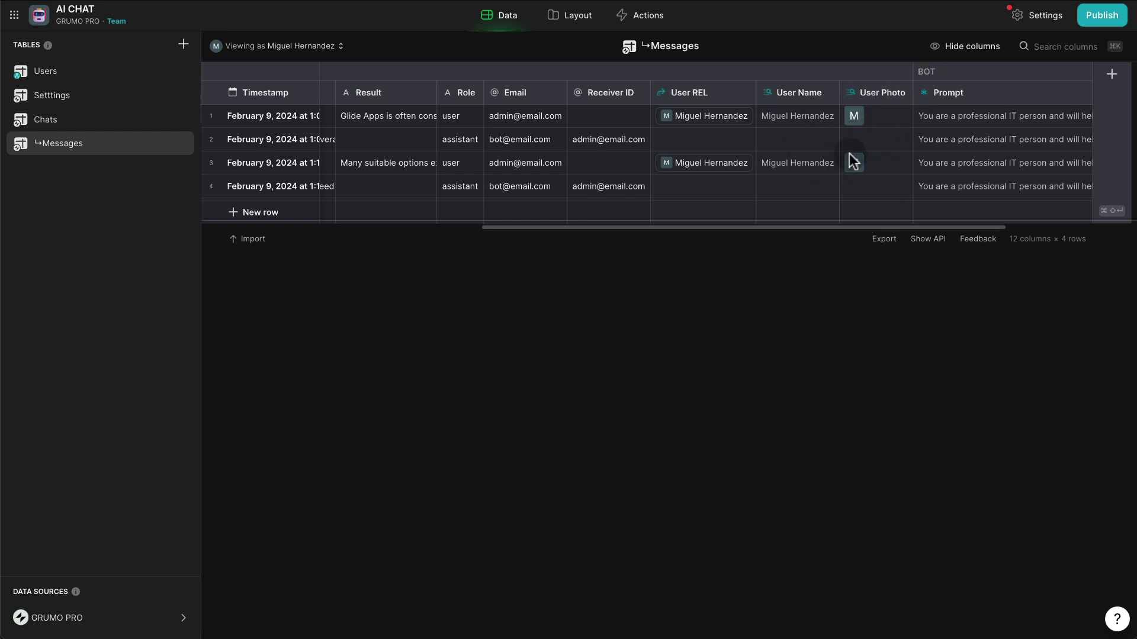
{"action": "scroll", "coordinate": [917, 143], "scroll_direction": "right", "scroll_amount": 4}
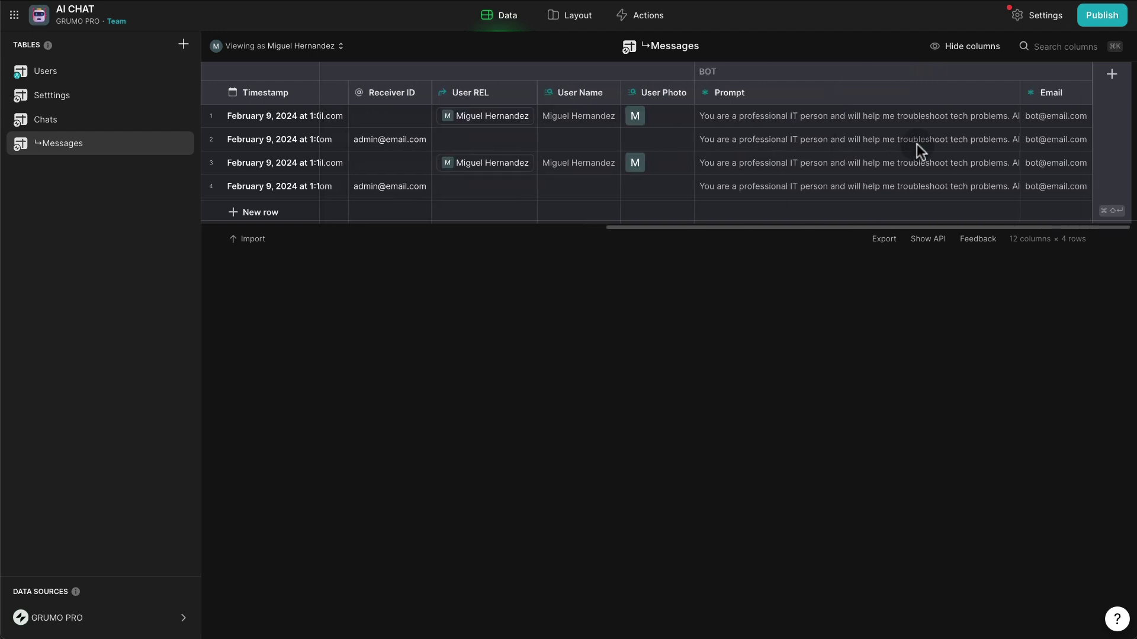
{"action": "left_click", "coordinate": [1080, 95]}
{"action": "left_click", "coordinate": [1015, 134]}
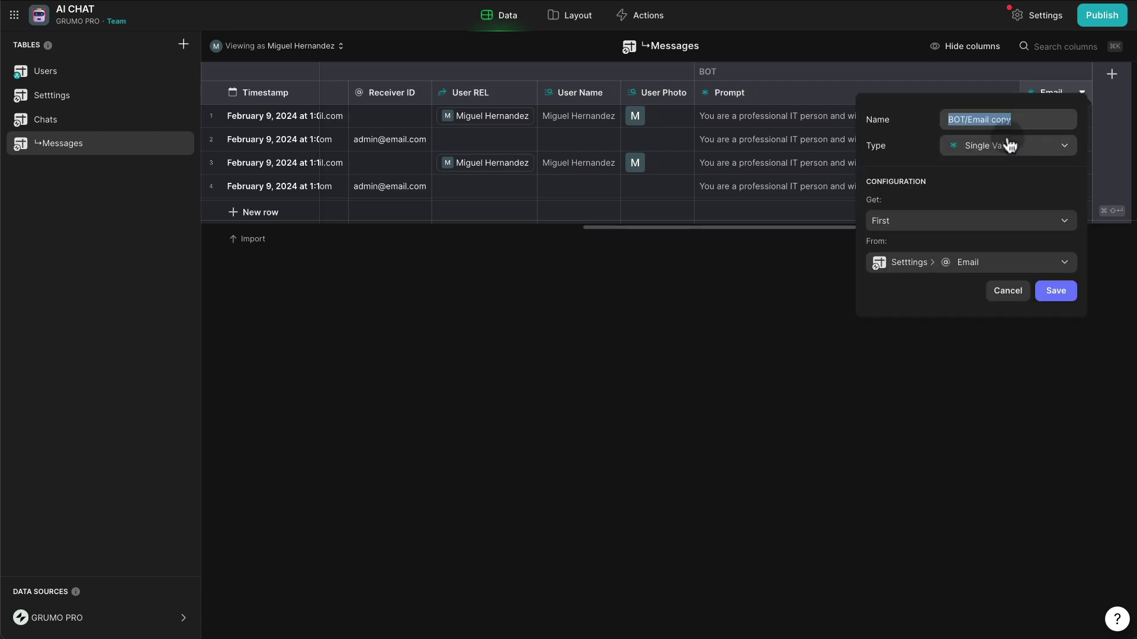
{"action": "left_click_drag", "start_coordinate": [1028, 118], "coordinate": [969, 120]}
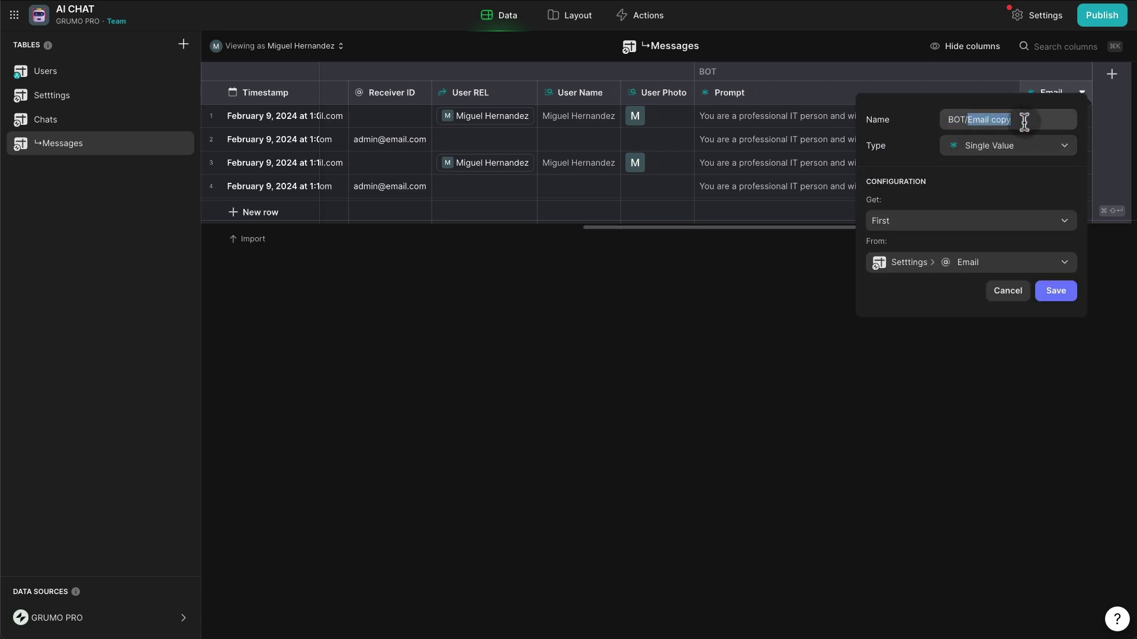
{"action": "type", "text": "Photo"}
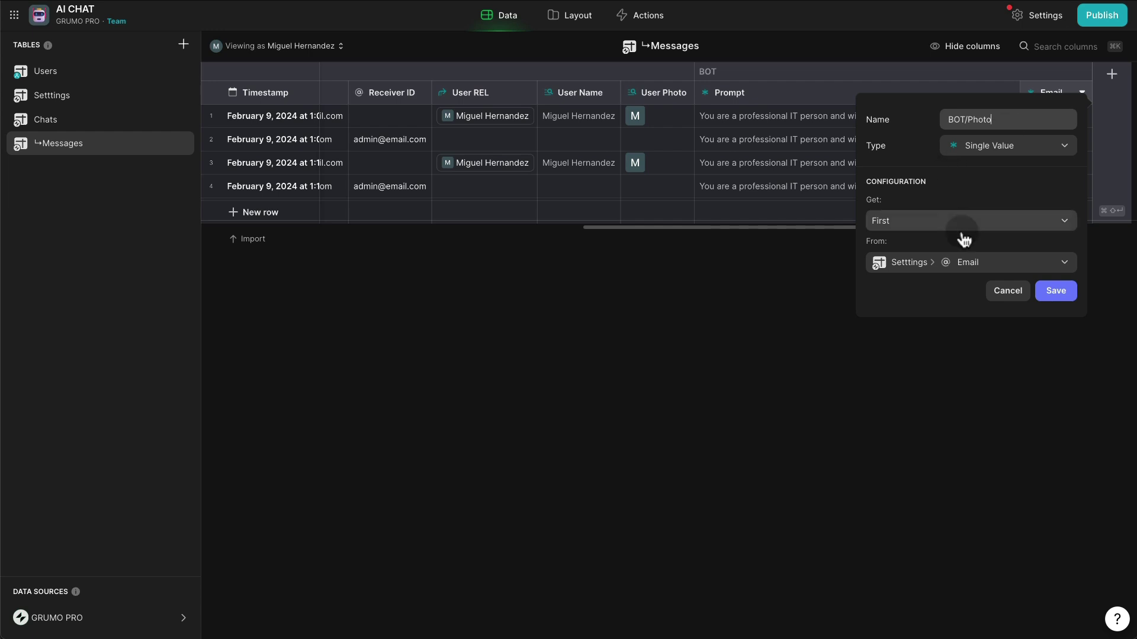
{"action": "left_click", "coordinate": [962, 264]}
{"action": "mouse_move", "coordinate": [951, 329]}
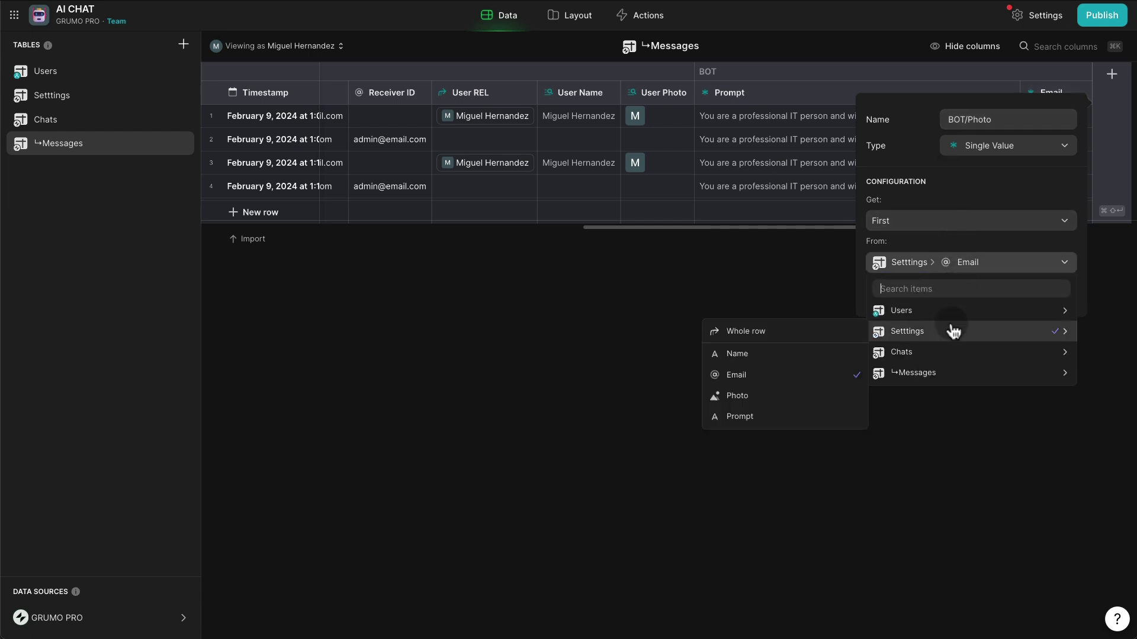
{"action": "left_click", "coordinate": [765, 394]}
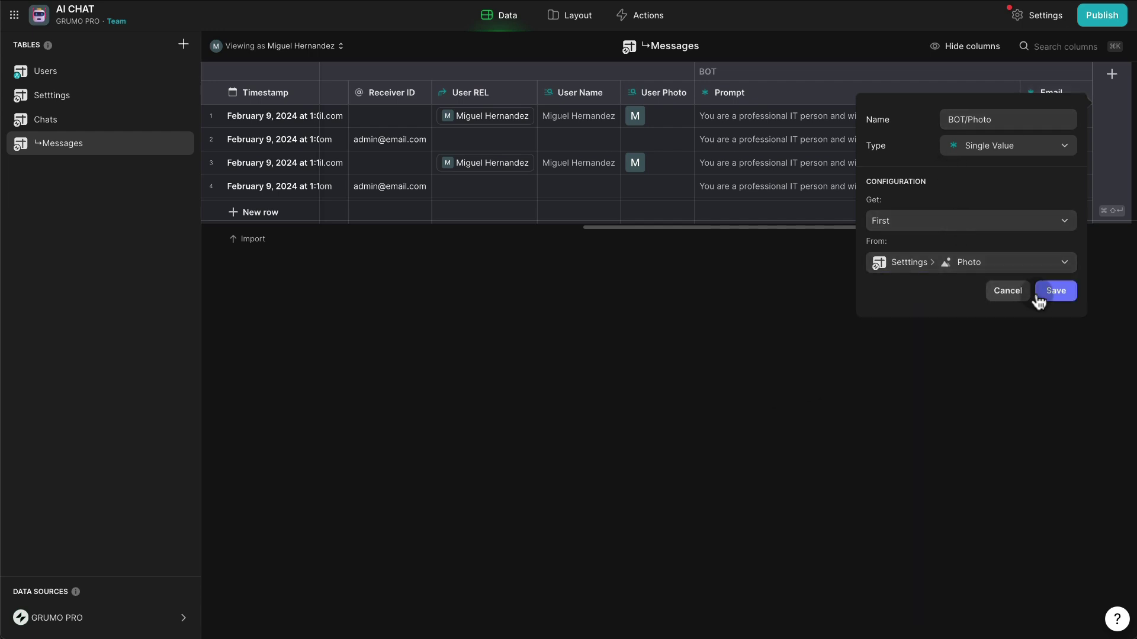
{"action": "left_click", "coordinate": [1055, 291]}
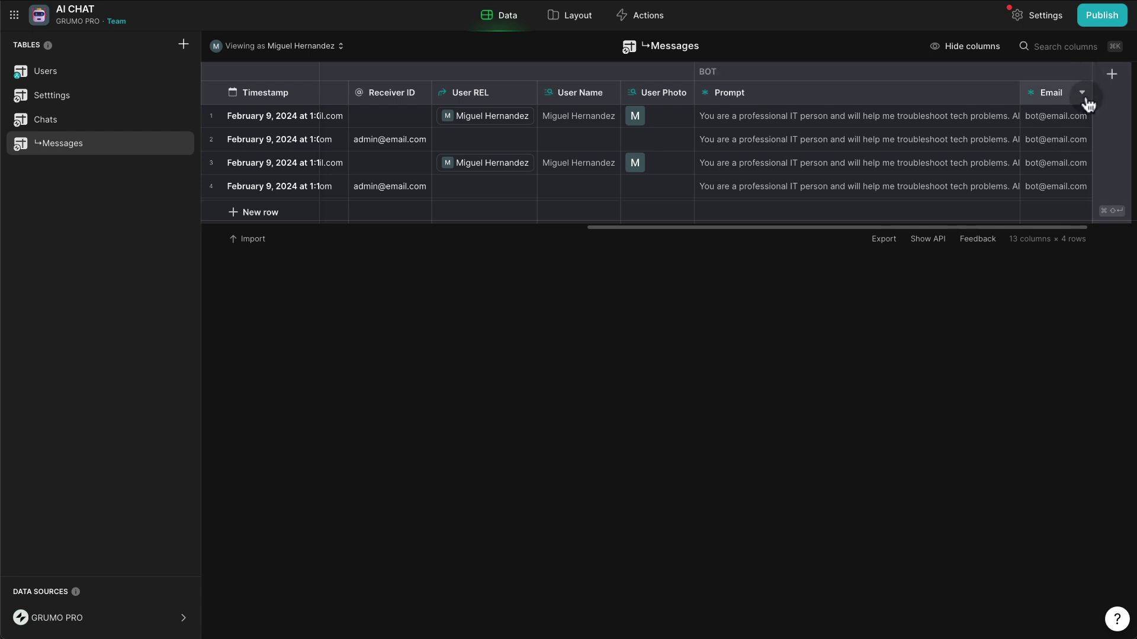
Duplicate the BOT/Photo column as BOT/Name, a single value taking the first Name from Setttings.
{"action": "left_click", "coordinate": [1081, 92]}
{"action": "left_click", "coordinate": [1042, 134]}
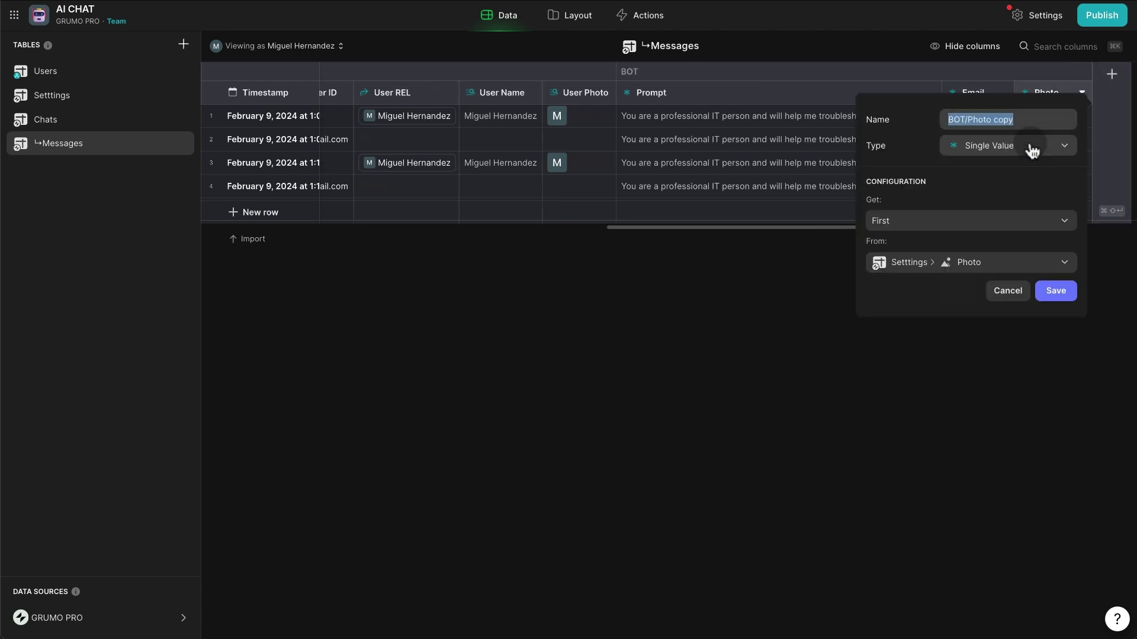
{"action": "left_click", "coordinate": [999, 119]}
{"action": "key", "text": "BackSpace"}
{"action": "key", "text": "BackSpace"}
{"action": "key", "text": "BackSpace"}
{"action": "key", "text": "BackSpace"}
{"action": "key", "text": "BackSpace"}
{"action": "key", "text": "BackSpace"}
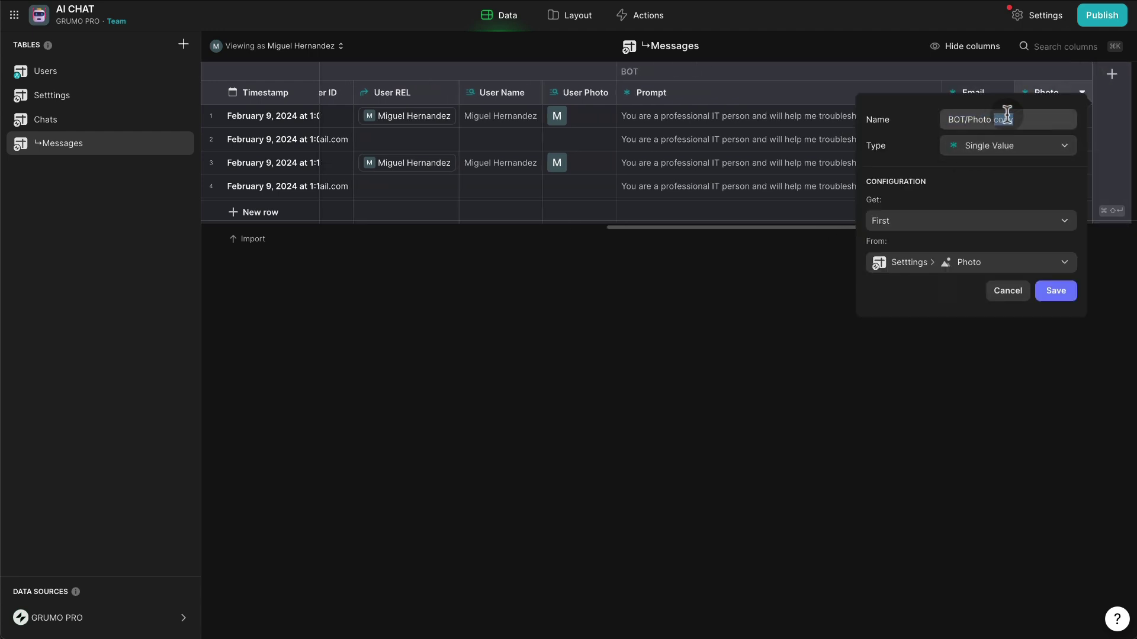
{"action": "type", "text": "Name"}
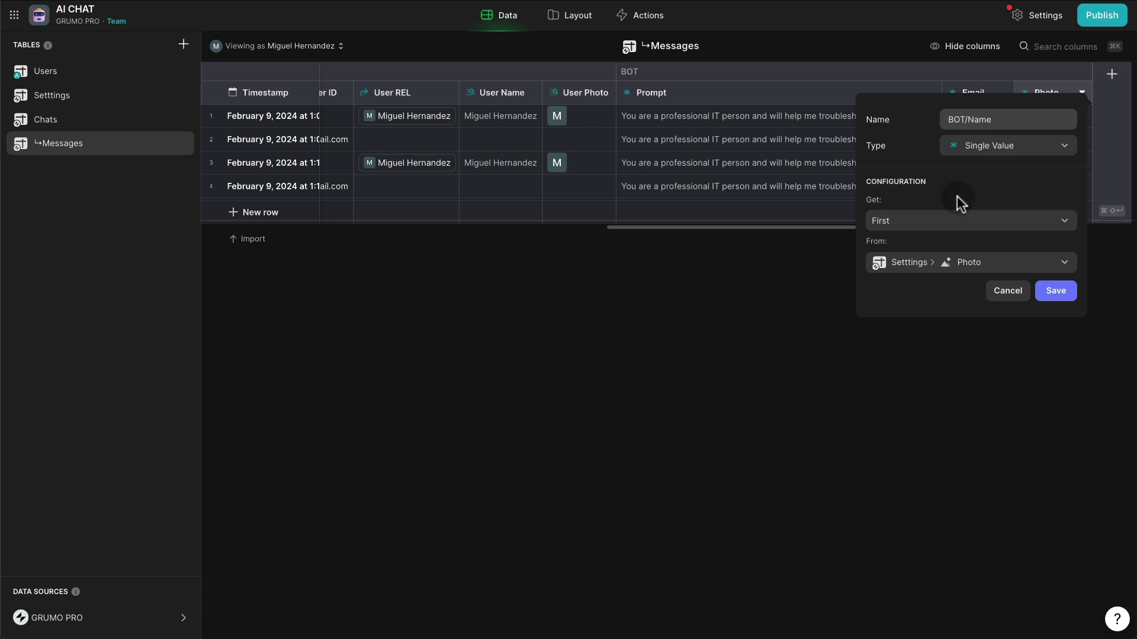
{"action": "left_click", "coordinate": [895, 265]}
{"action": "mouse_move", "coordinate": [968, 317]}
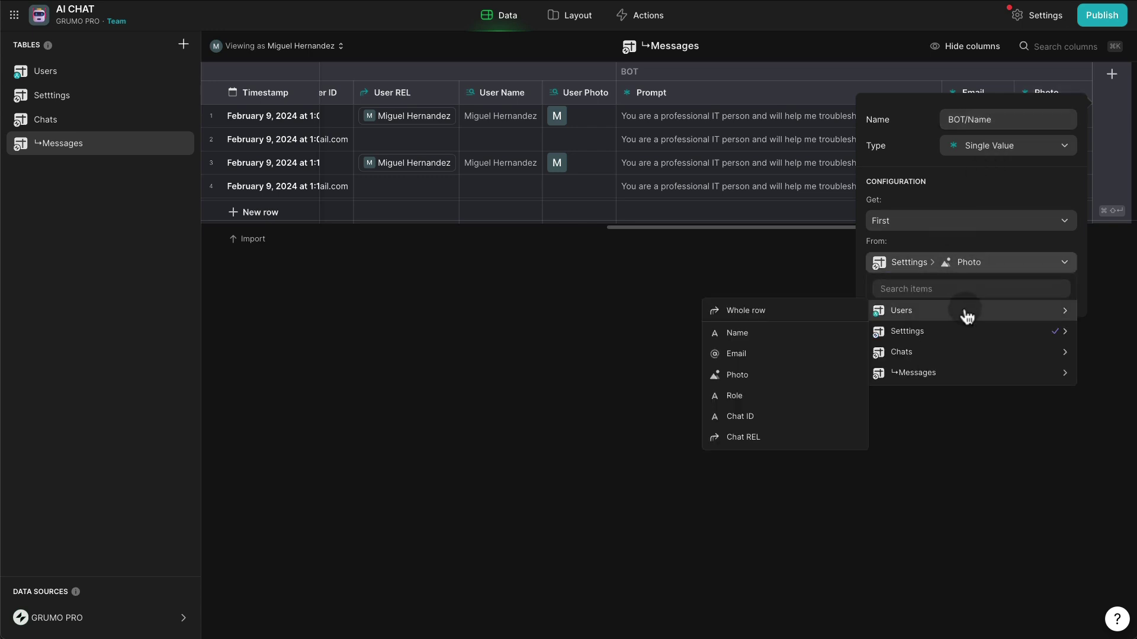
{"action": "left_click", "coordinate": [800, 354]}
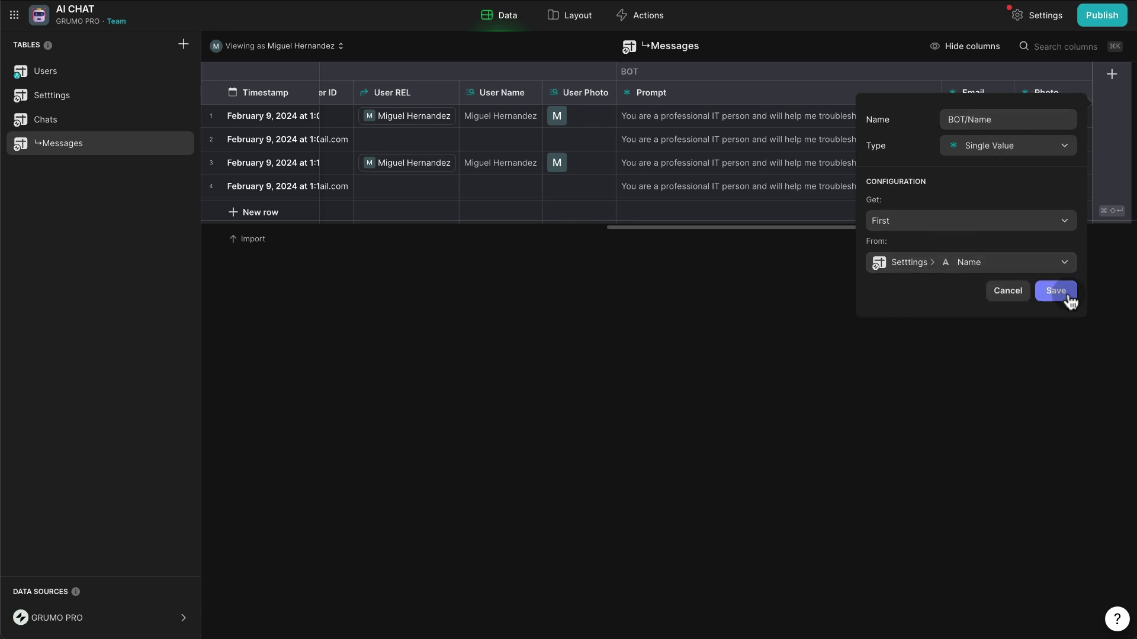
{"action": "left_click", "coordinate": [1057, 291]}
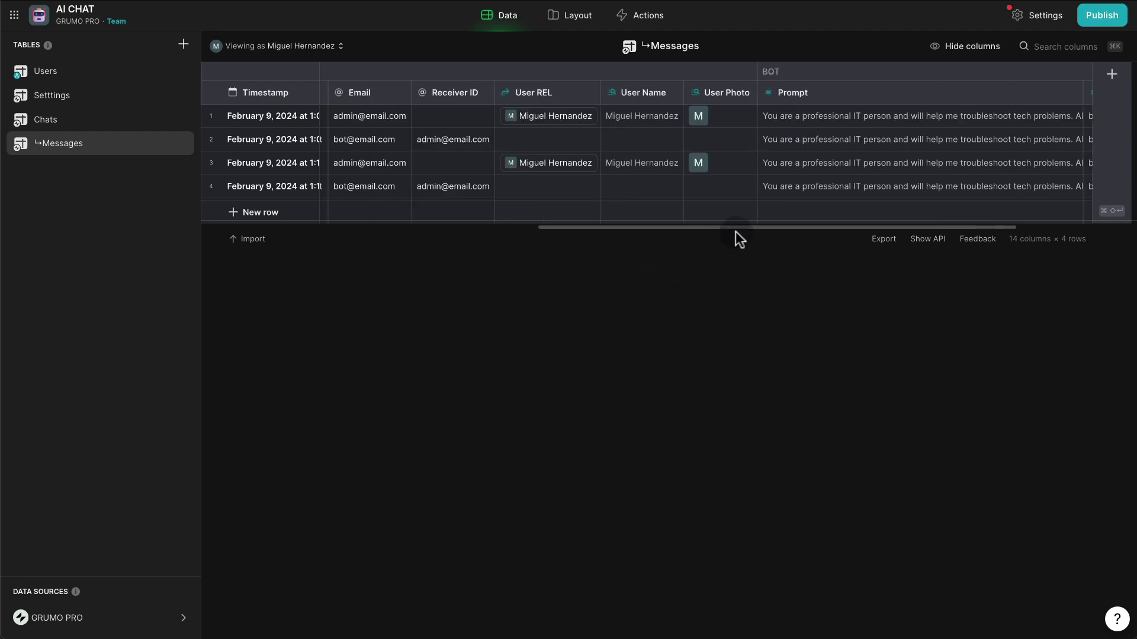
Add an If → Then → Else column named Name IF after User Photo in the Messages table.
{"action": "left_click", "coordinate": [746, 94]}
{"action": "left_click", "coordinate": [673, 157]}
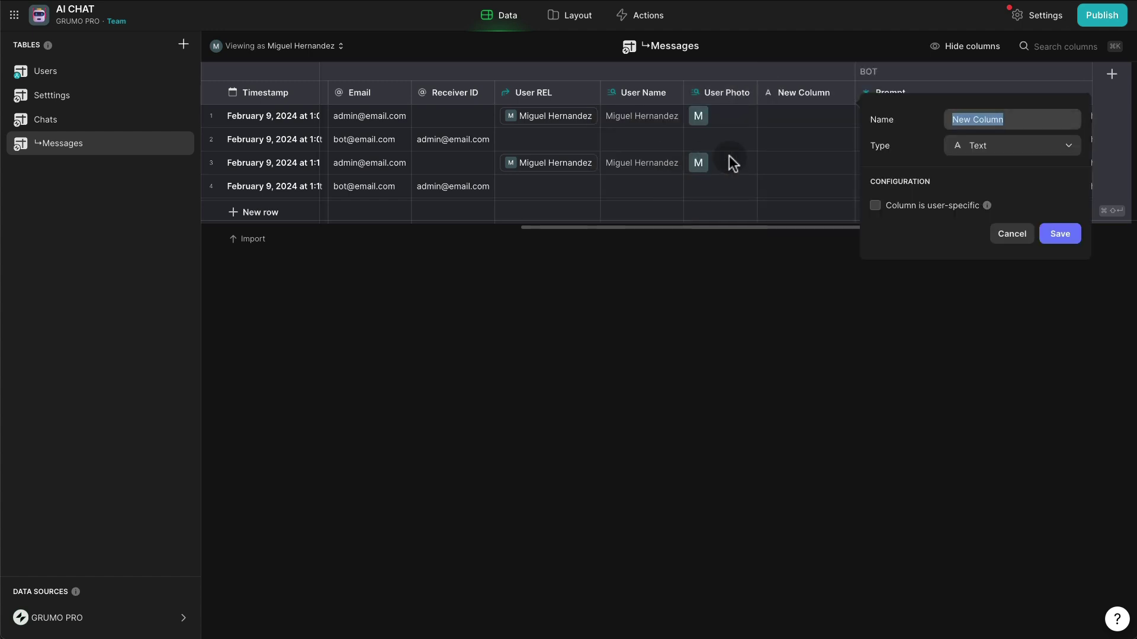
{"action": "type", "text": "Name IF"}
{"action": "left_click", "coordinate": [985, 148]}
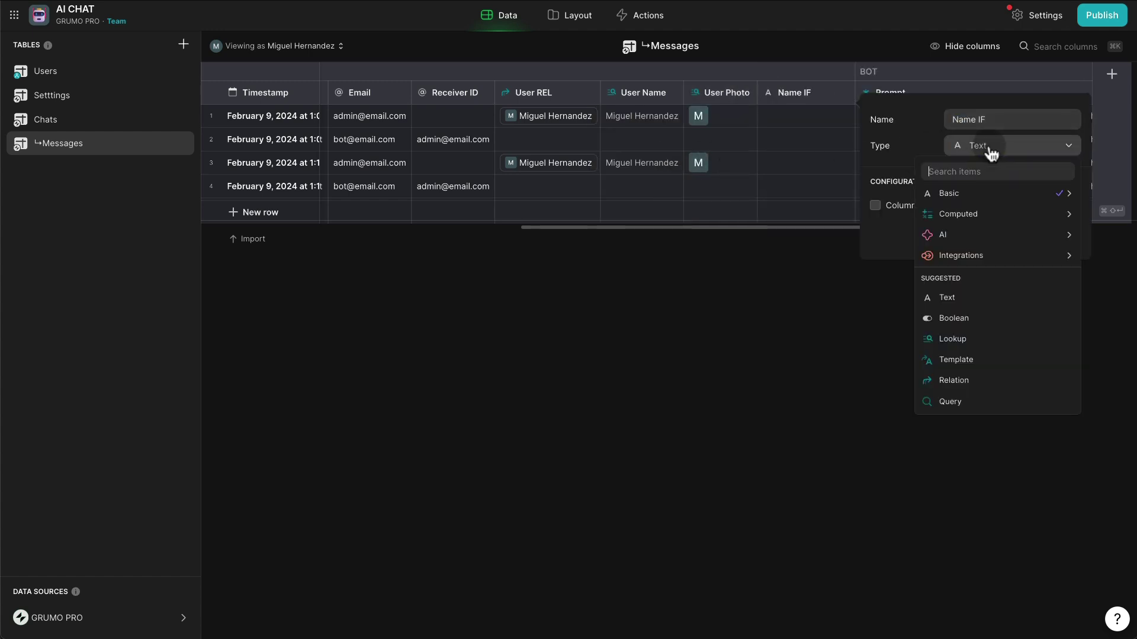
{"action": "left_click", "coordinate": [1027, 532]}
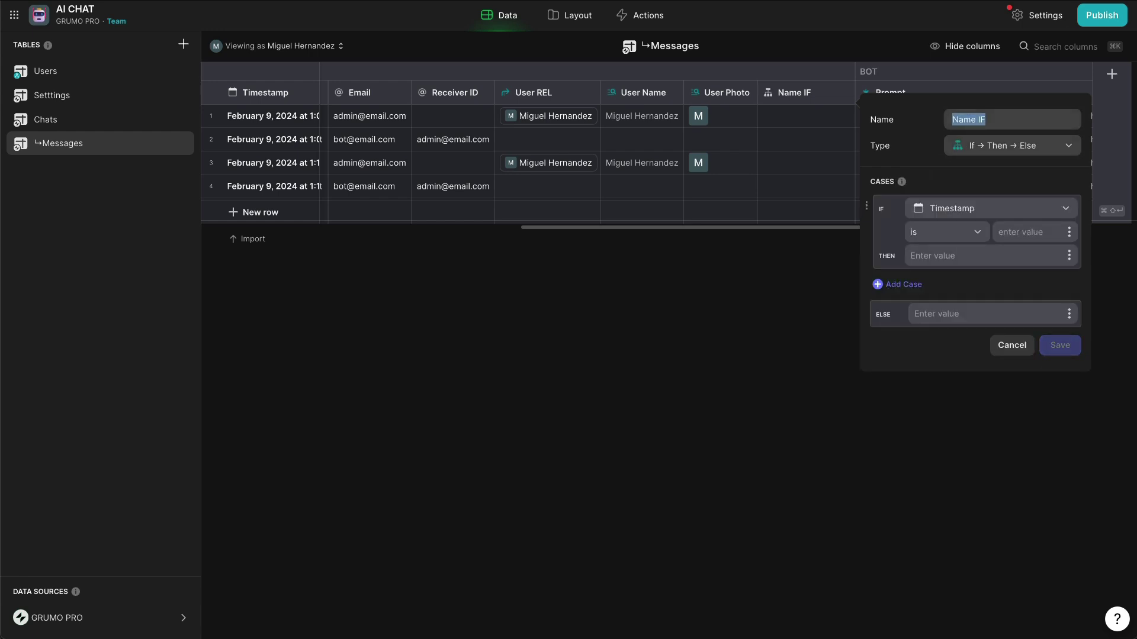
Set the Name IF condition to check whether Email is the BOT/Email value.
{"action": "left_click", "coordinate": [991, 211]}
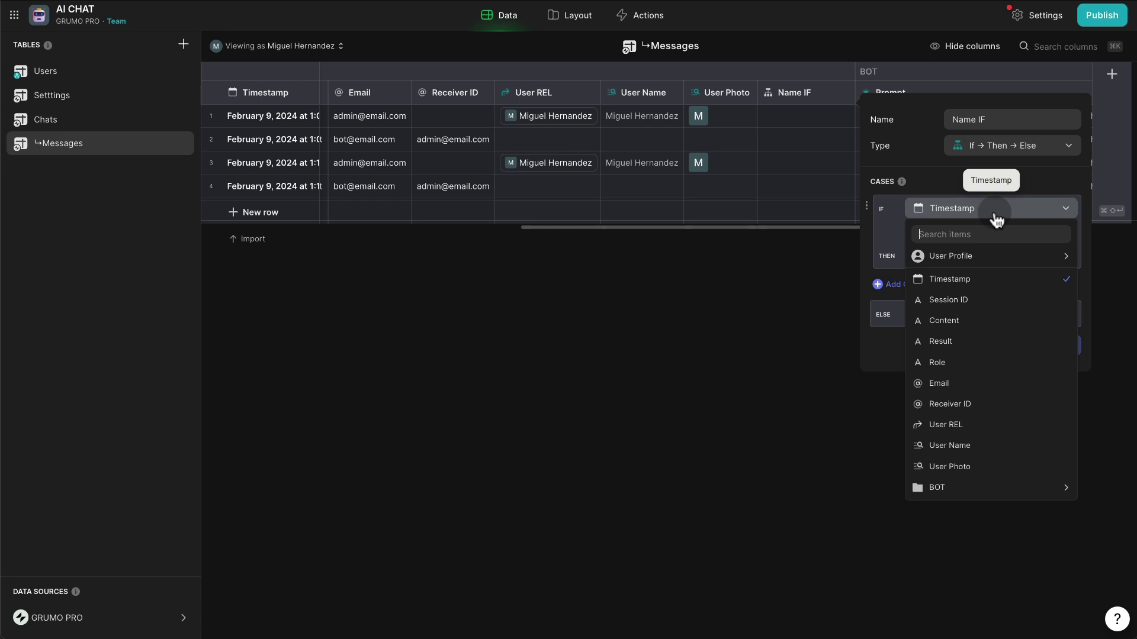
{"action": "left_click", "coordinate": [950, 381]}
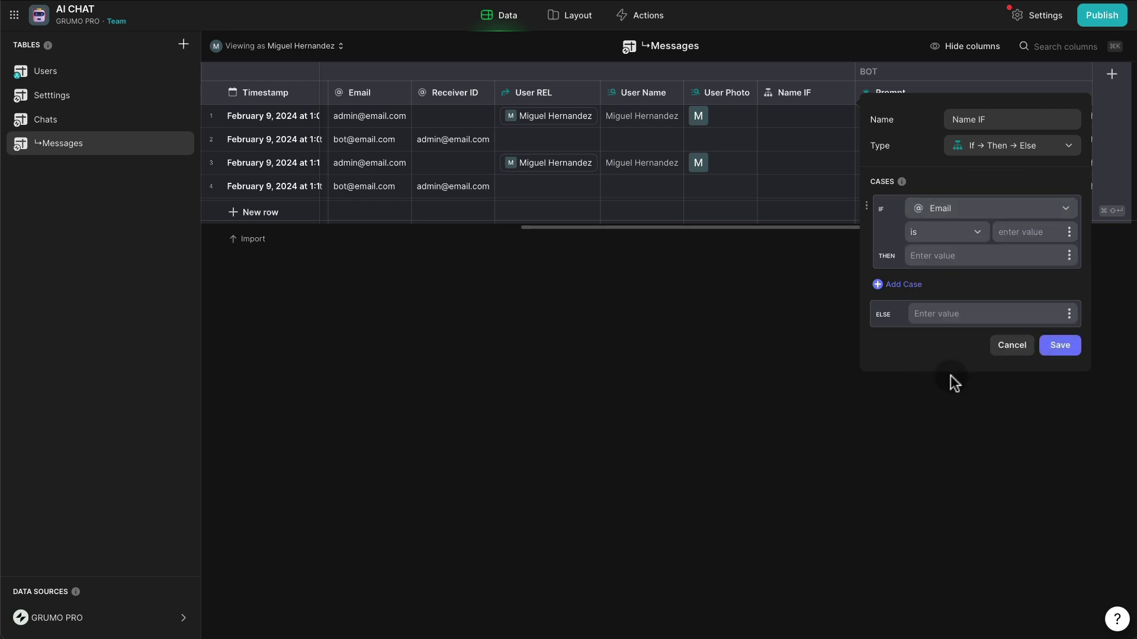
{"action": "left_click", "coordinate": [1069, 232]}
{"action": "mouse_move", "coordinate": [1006, 515]}
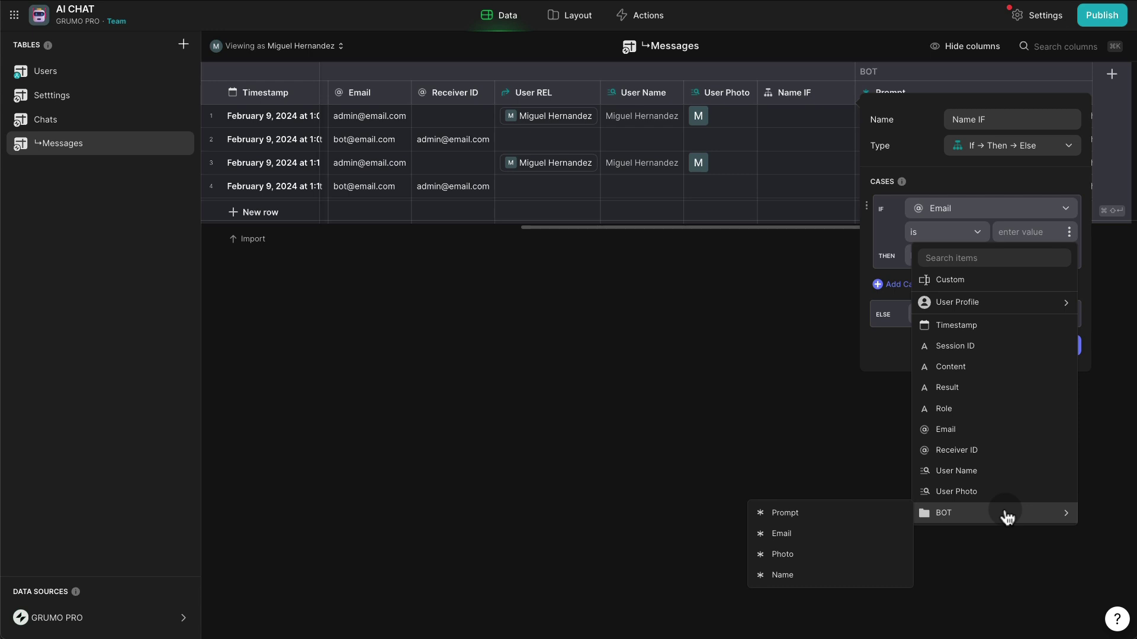
{"action": "left_click", "coordinate": [825, 533]}
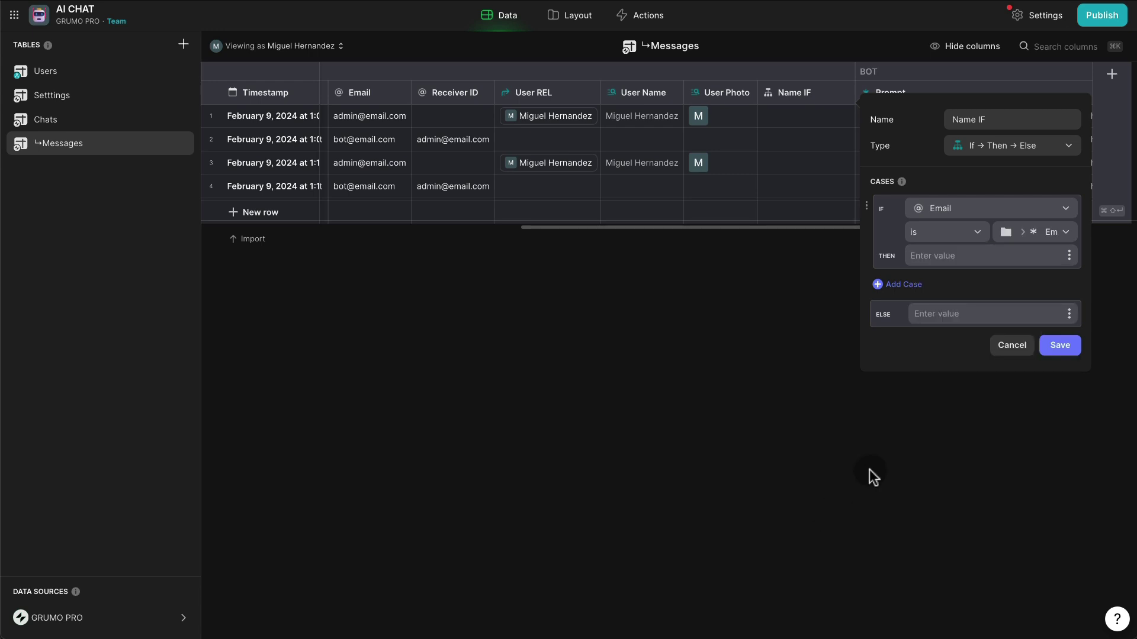
Make Name IF return BOT/Name when the condition matches and User Name otherwise, and save the column.
{"action": "left_click", "coordinate": [1068, 255]}
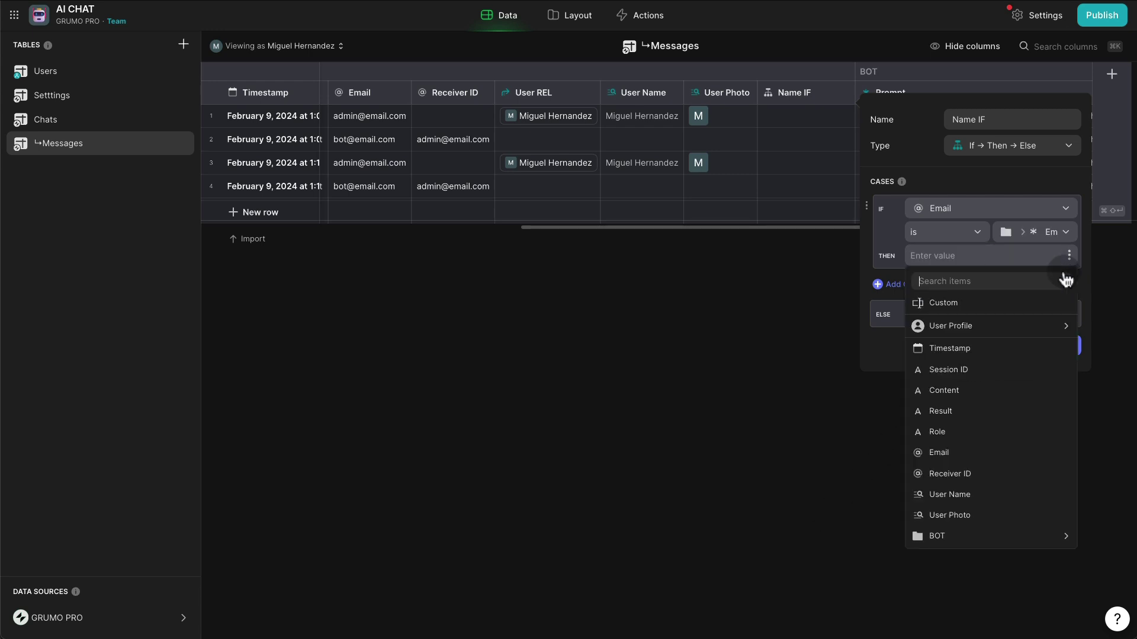
{"action": "left_click", "coordinate": [981, 495]}
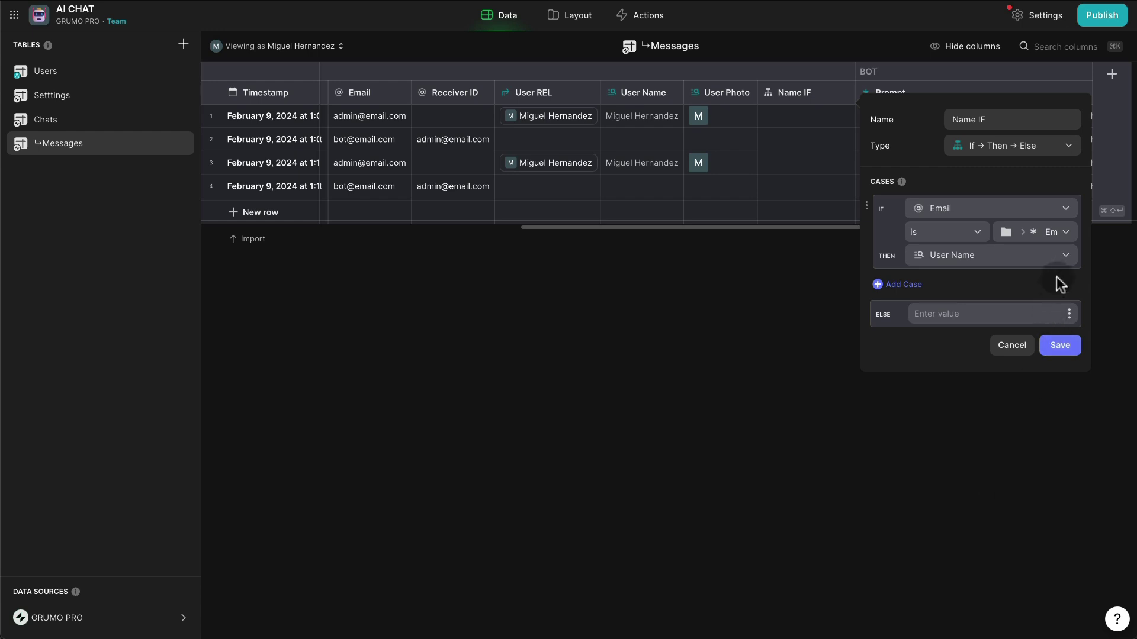
{"action": "left_click", "coordinate": [1047, 257]}
{"action": "mouse_move", "coordinate": [983, 533]}
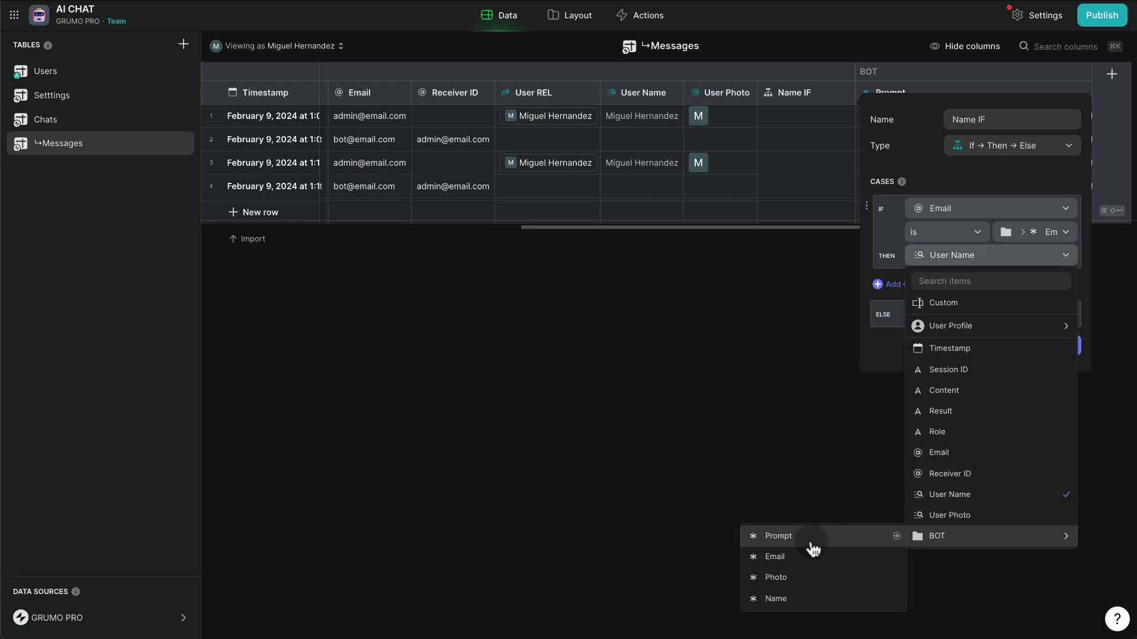
{"action": "left_click", "coordinate": [797, 592]}
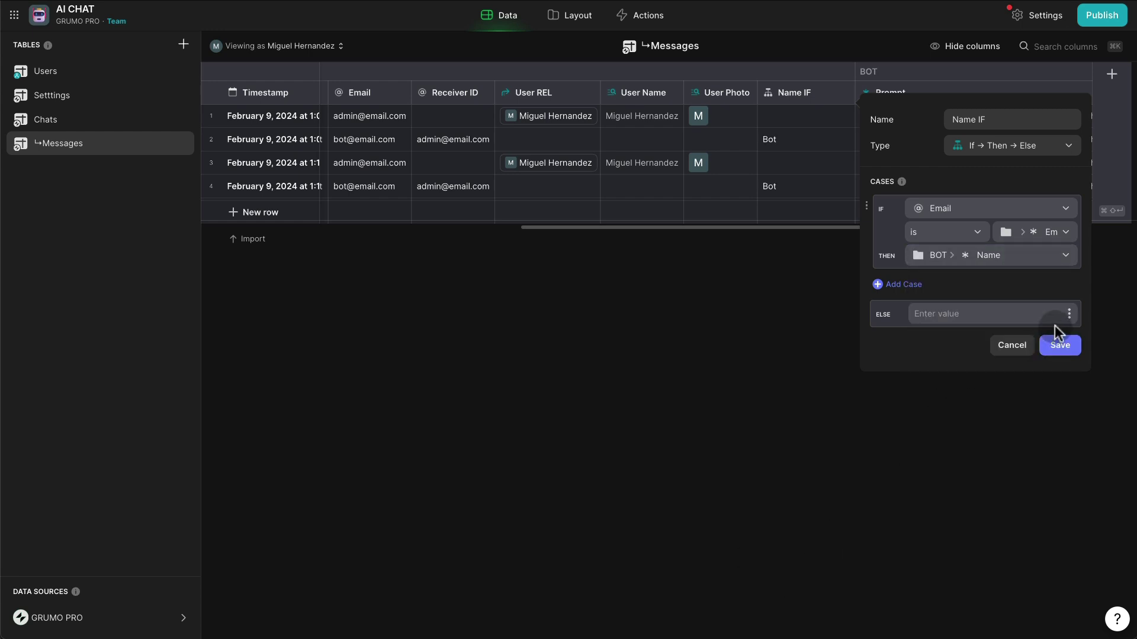
{"action": "left_click", "coordinate": [1072, 320]}
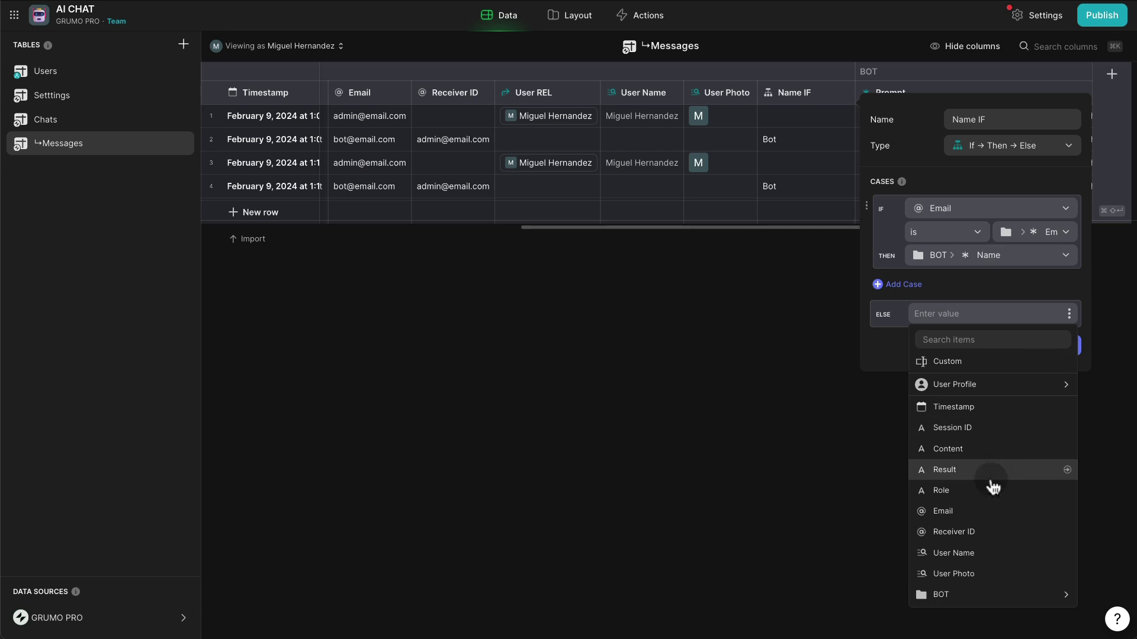
{"action": "left_click", "coordinate": [967, 548]}
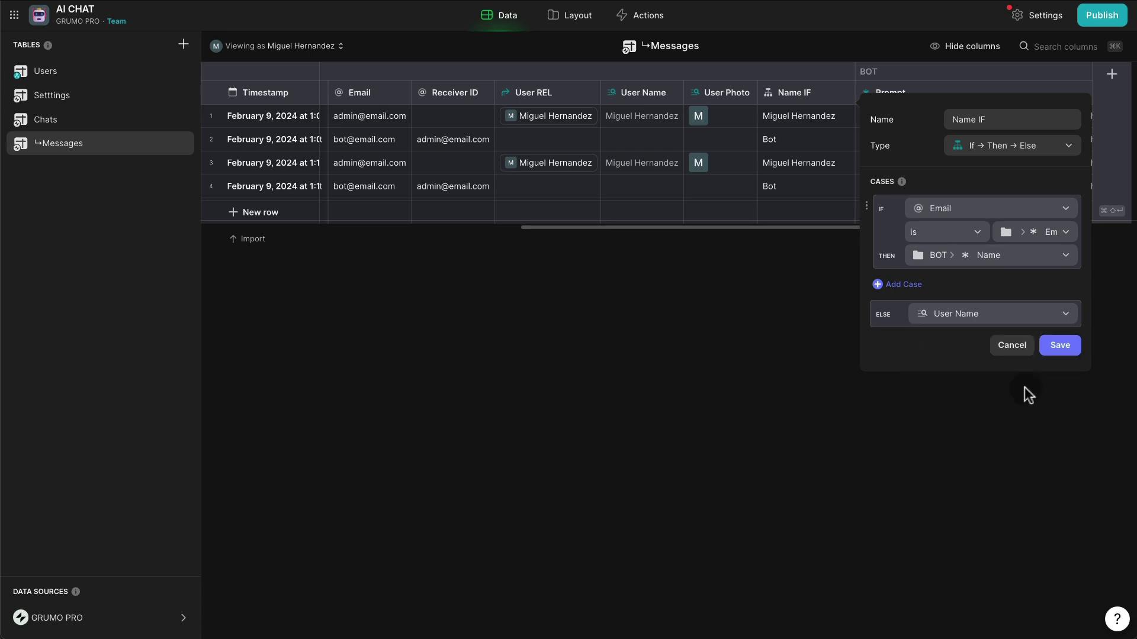
{"action": "left_click", "coordinate": [1060, 346]}
Duplicate Name IF as Photo IF, returning BOT/Photo when the email matches and User Photo otherwise, and save it.
{"action": "left_click", "coordinate": [828, 95]}
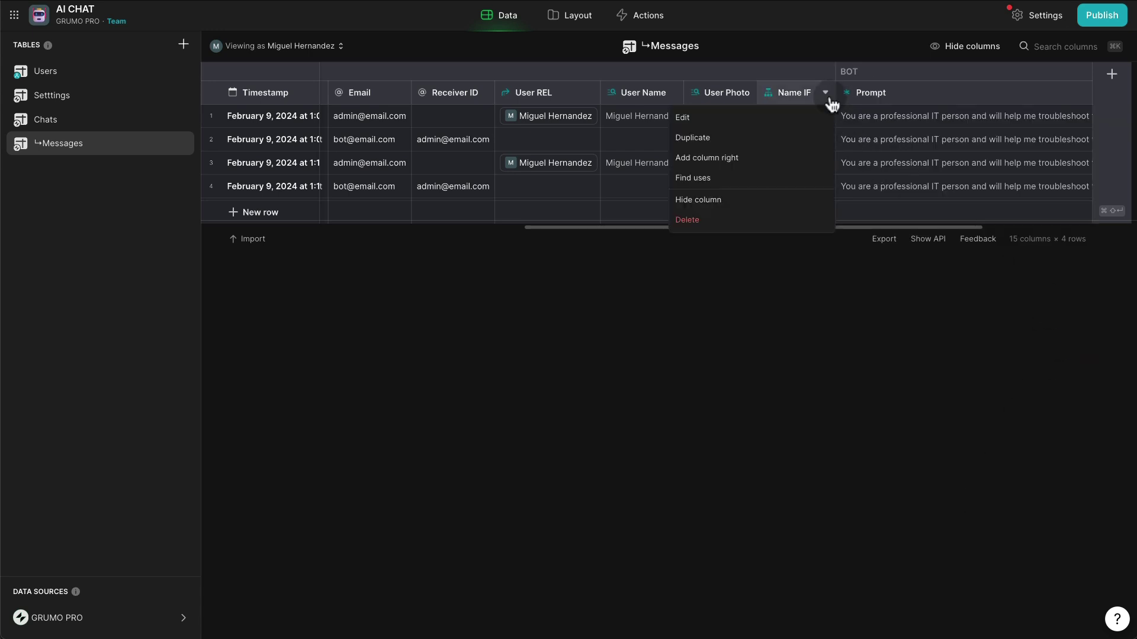
{"action": "left_click", "coordinate": [768, 138]}
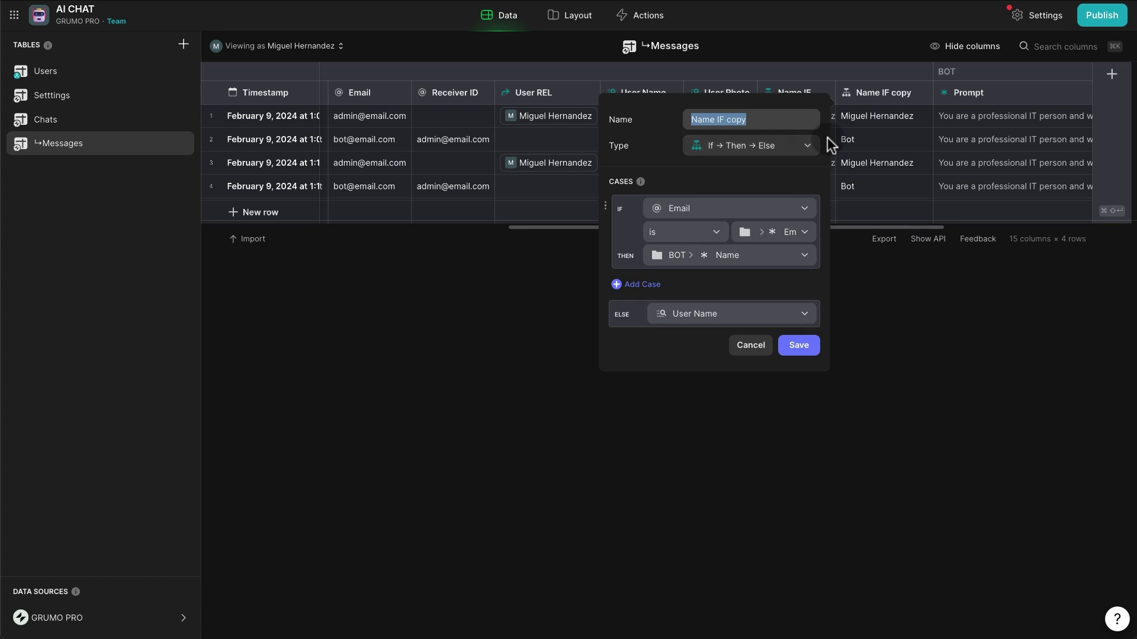
{"action": "type", "text": "Photo IF"}
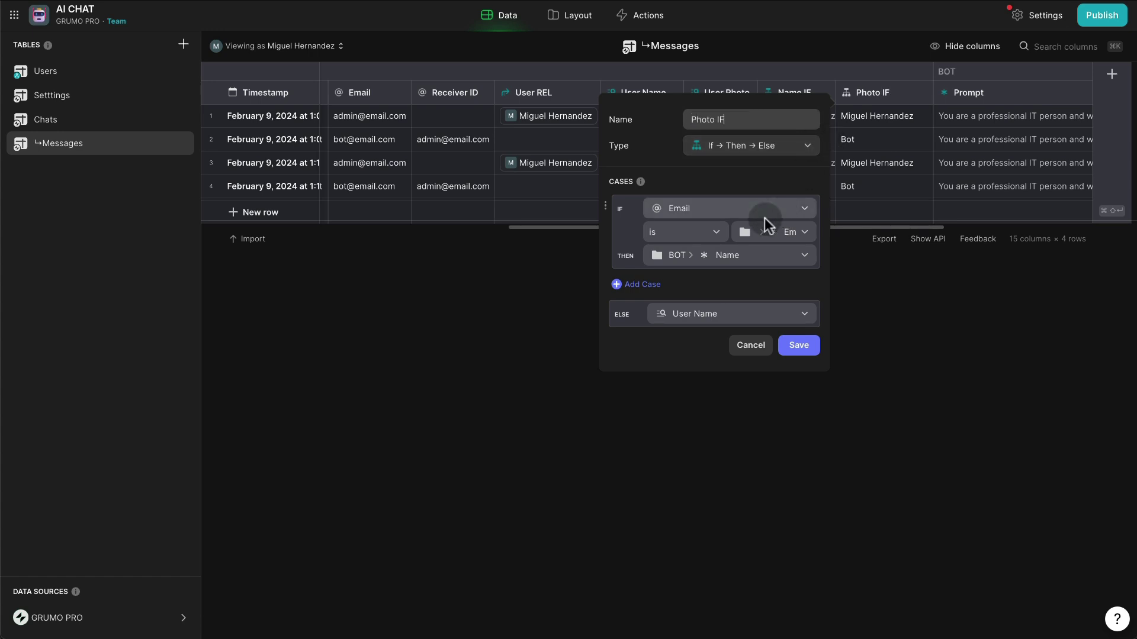
{"action": "left_click", "coordinate": [781, 255]}
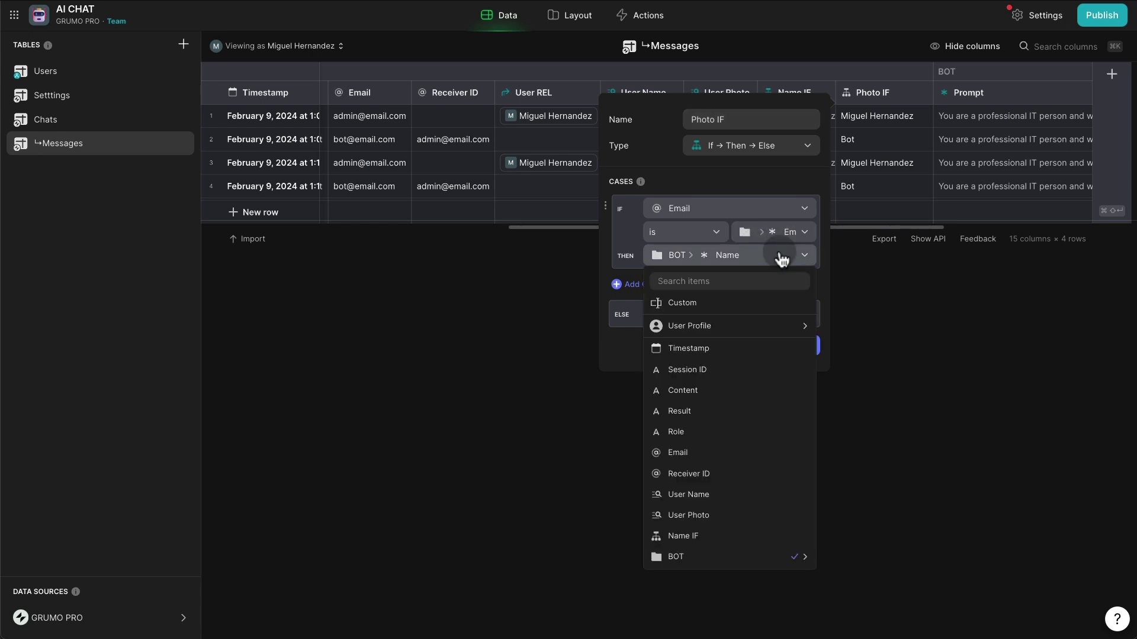
{"action": "mouse_move", "coordinate": [751, 566]}
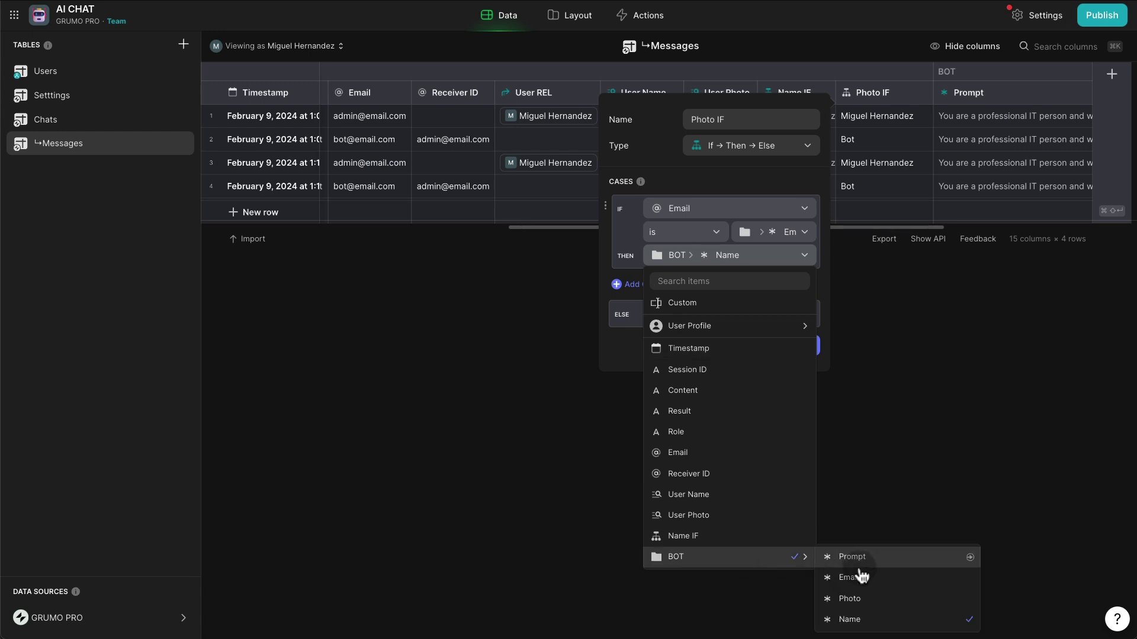
{"action": "left_click", "coordinate": [853, 599]}
{"action": "left_click", "coordinate": [737, 312]}
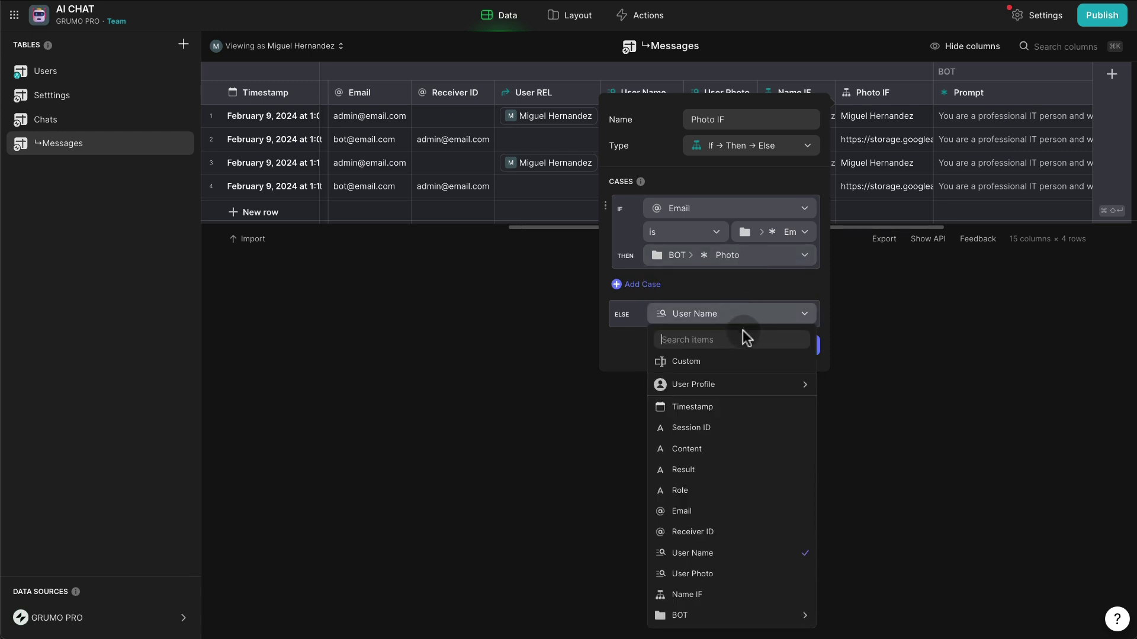
{"action": "left_click", "coordinate": [726, 583]}
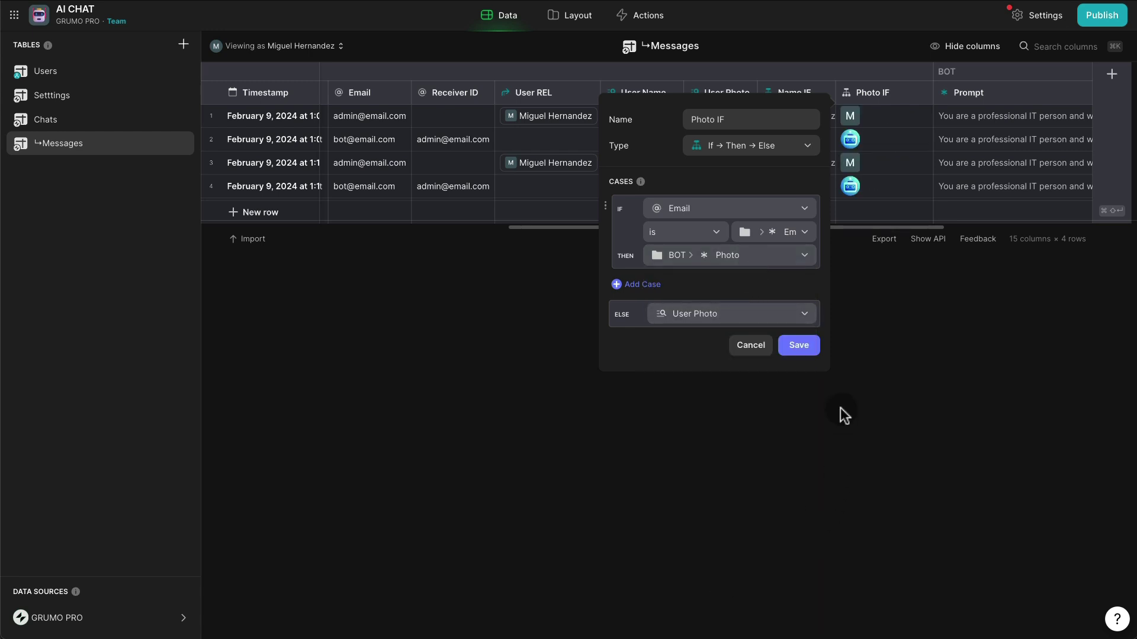
{"action": "left_click", "coordinate": [810, 348]}
In the Comments chat component, set the author photo to Photo IF and the author name to Name IF.
{"action": "left_click", "coordinate": [571, 22]}
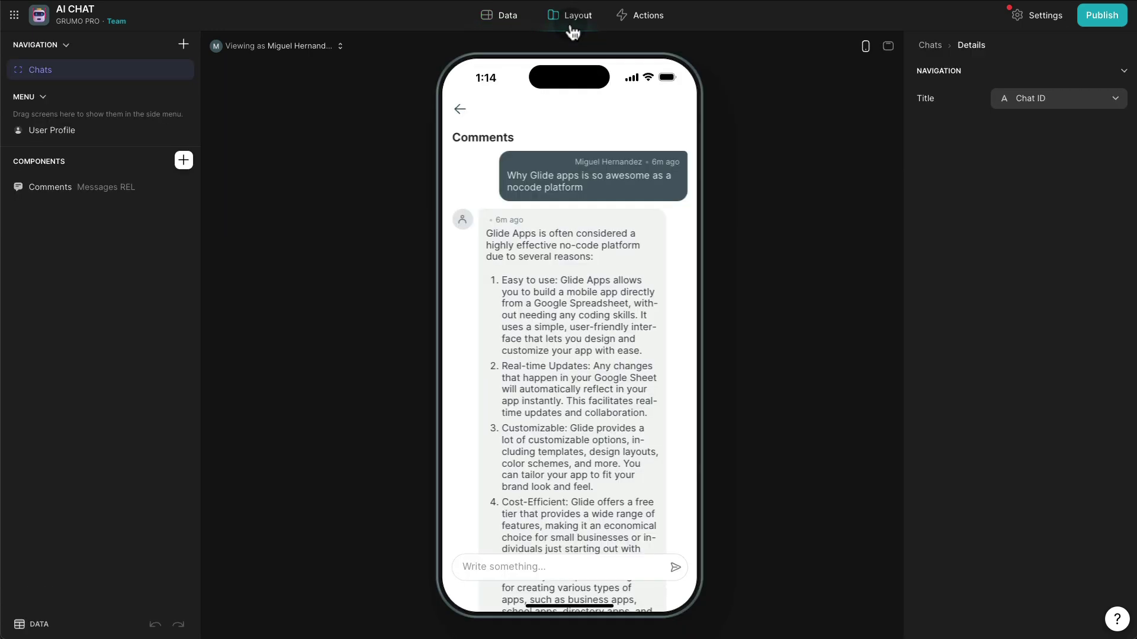
{"action": "left_click", "coordinate": [53, 188]}
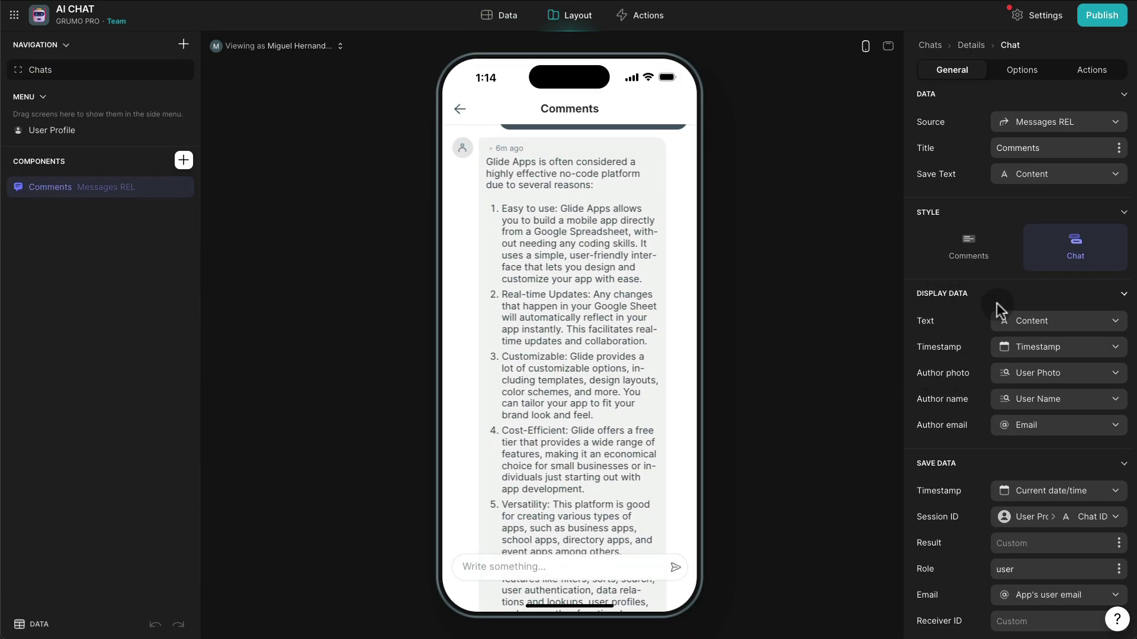
{"action": "left_click", "coordinate": [1051, 374]}
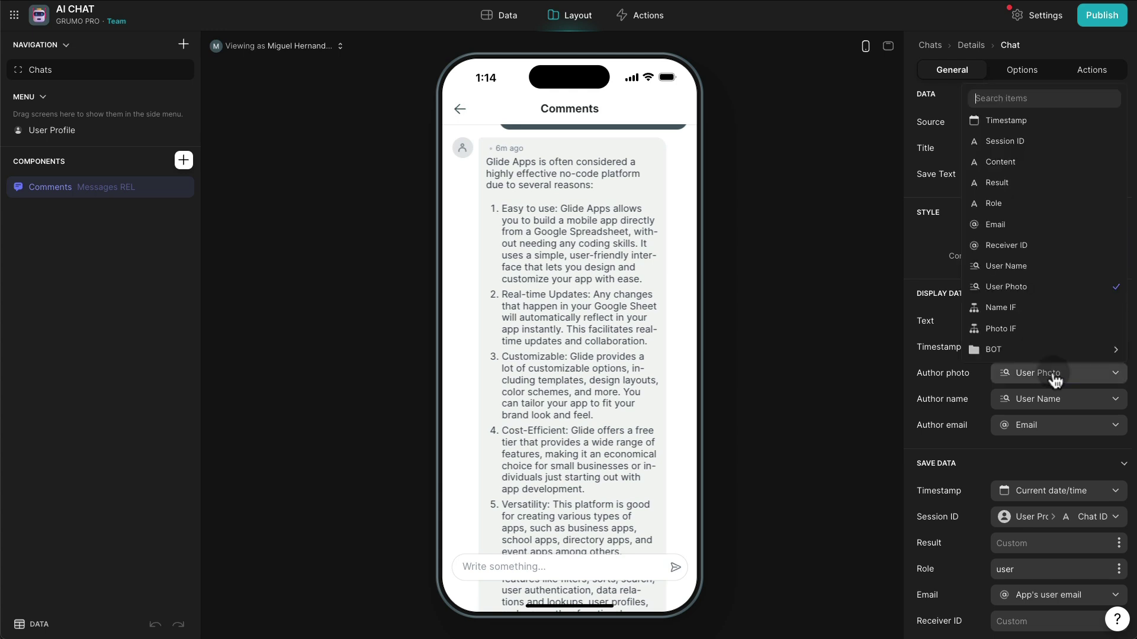
{"action": "left_click", "coordinate": [1040, 328]}
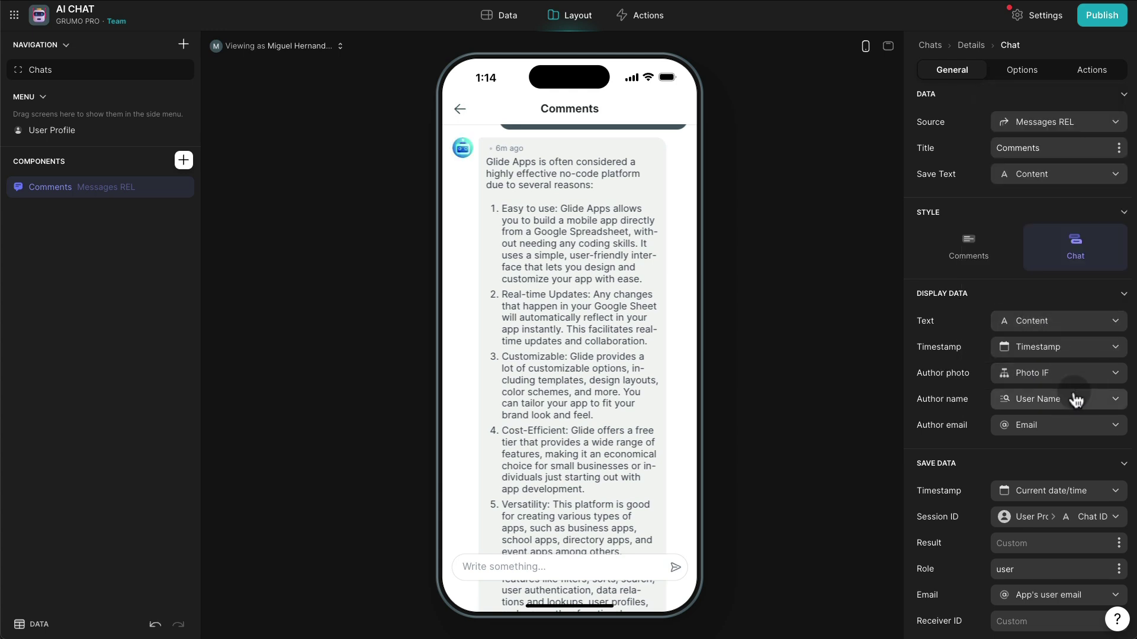
{"action": "left_click", "coordinate": [1072, 400]}
{"action": "left_click", "coordinate": [1031, 334]}
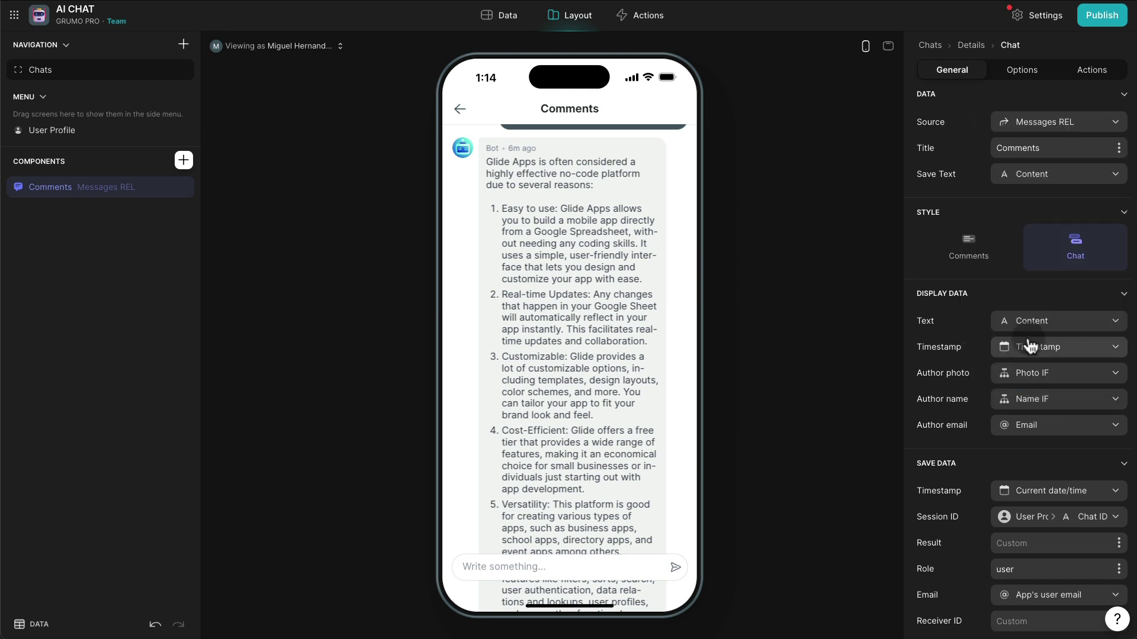
{"action": "scroll", "coordinate": [527, 310], "scroll_direction": "up", "scroll_amount": 3}
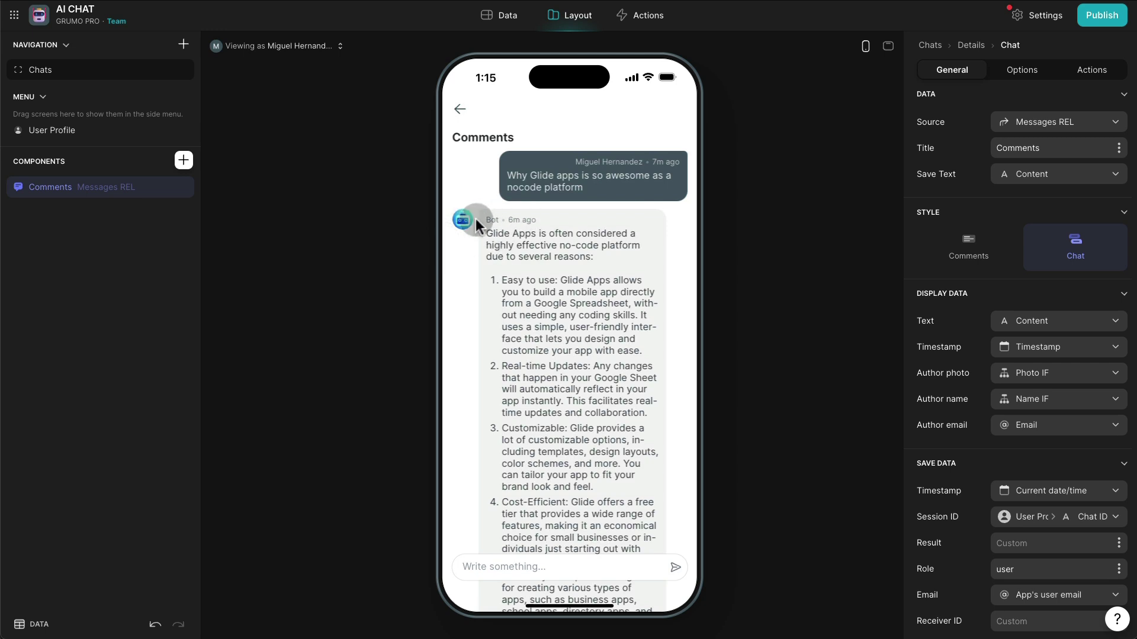
Look through the values available for Receiver ID in the chat component's saved data.
{"action": "scroll", "coordinate": [947, 320], "scroll_direction": "down", "scroll_amount": 3}
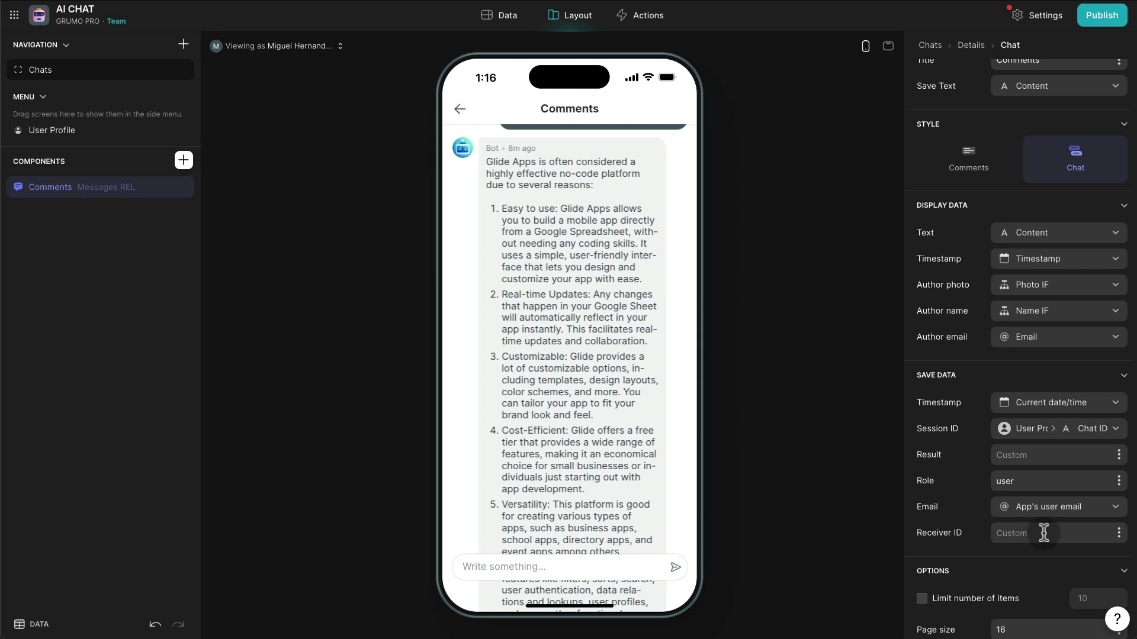
{"action": "left_click", "coordinate": [1119, 533]}
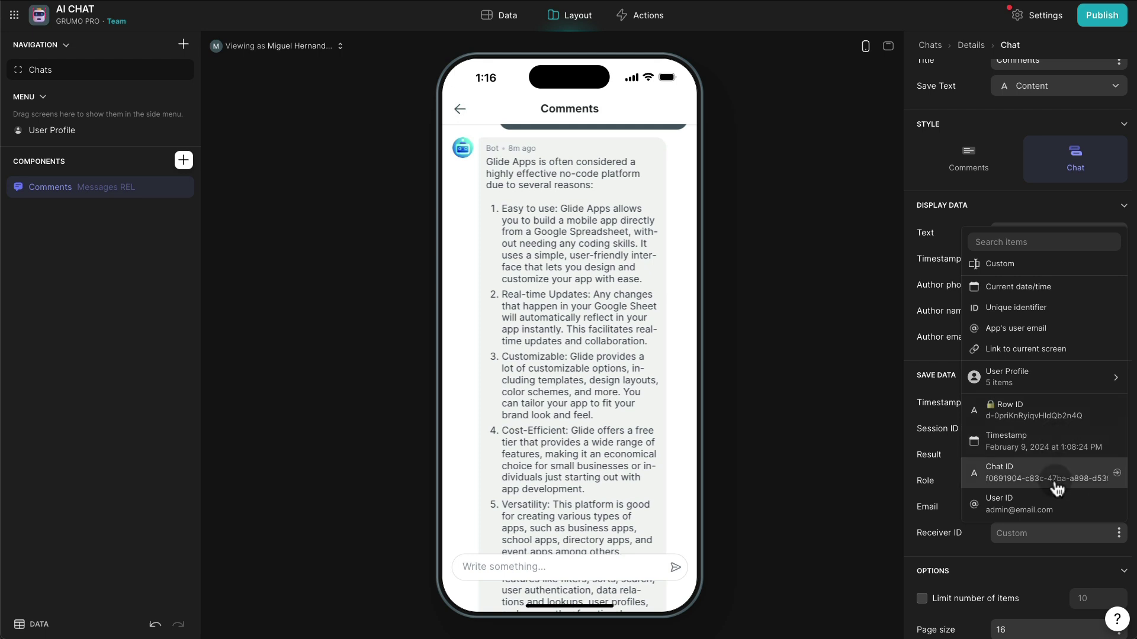
{"action": "left_click", "coordinate": [770, 360]}
Add a Single Value column named Bot Email after User ID in the Chats table.
{"action": "left_click", "coordinate": [505, 15]}
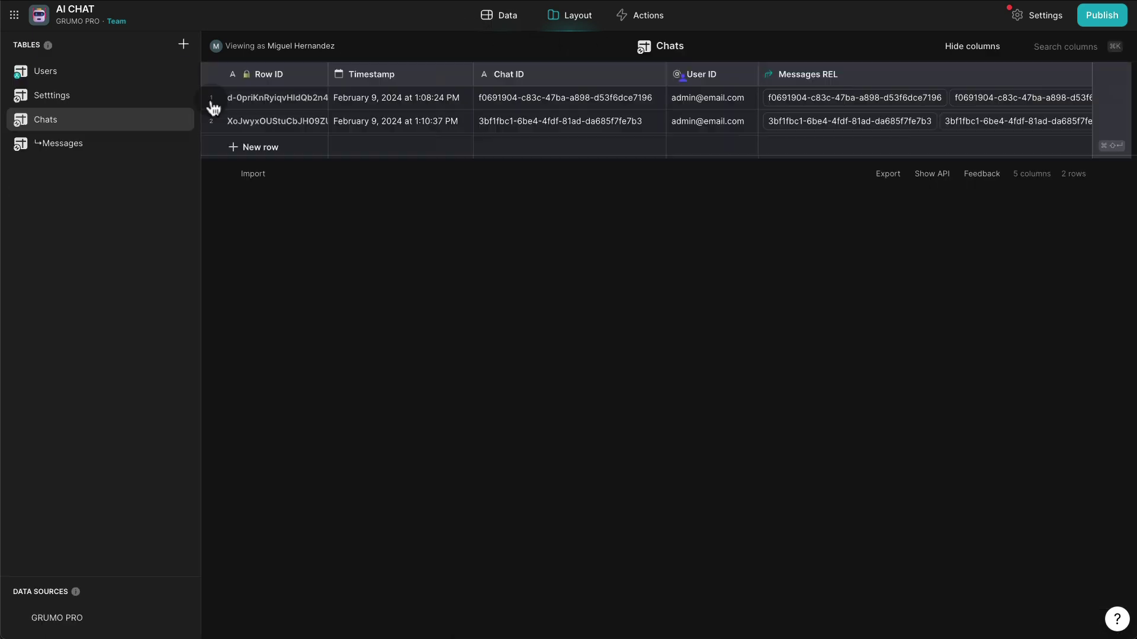
{"action": "left_click", "coordinate": [747, 75]}
{"action": "left_click", "coordinate": [709, 140]}
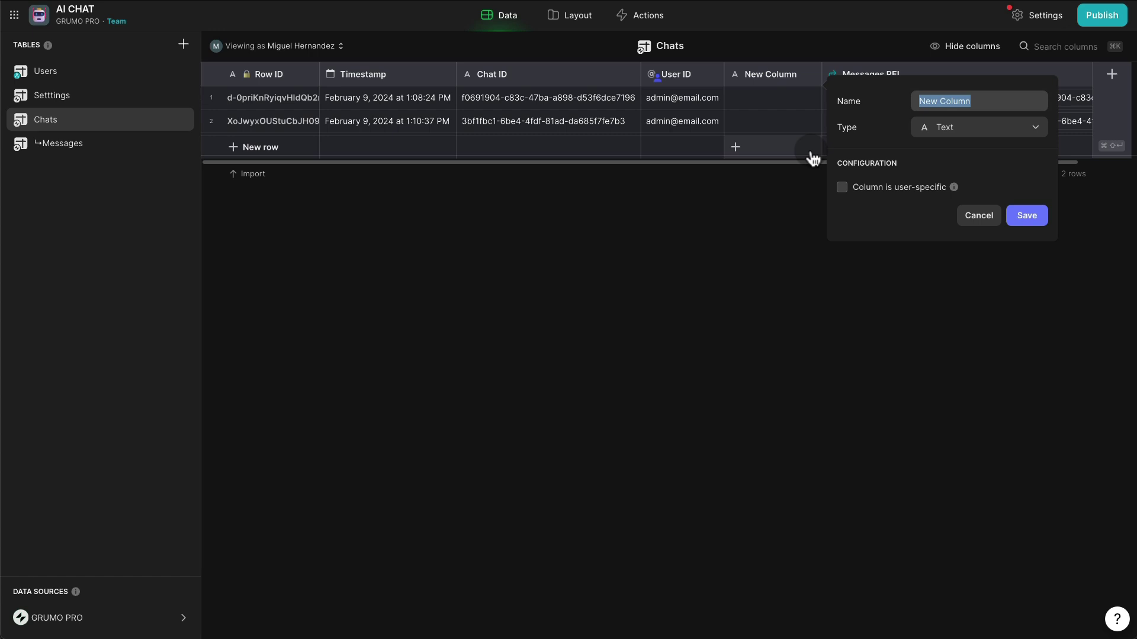
{"action": "type", "text": "Bot E"}
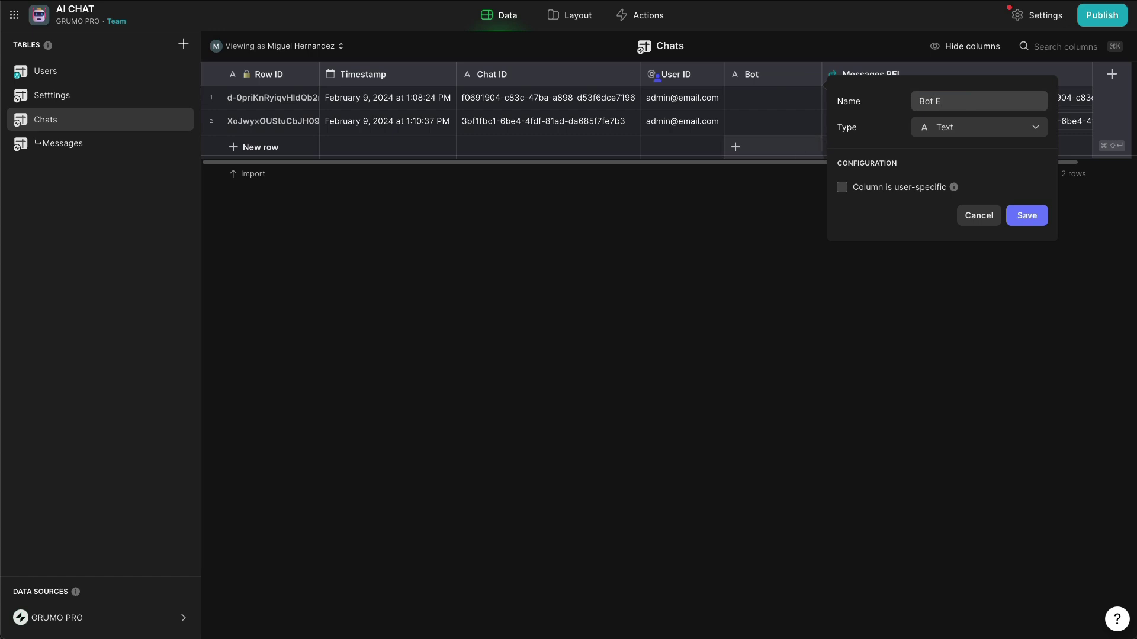
{"action": "type", "text": "mail"}
{"action": "left_click", "coordinate": [926, 130]}
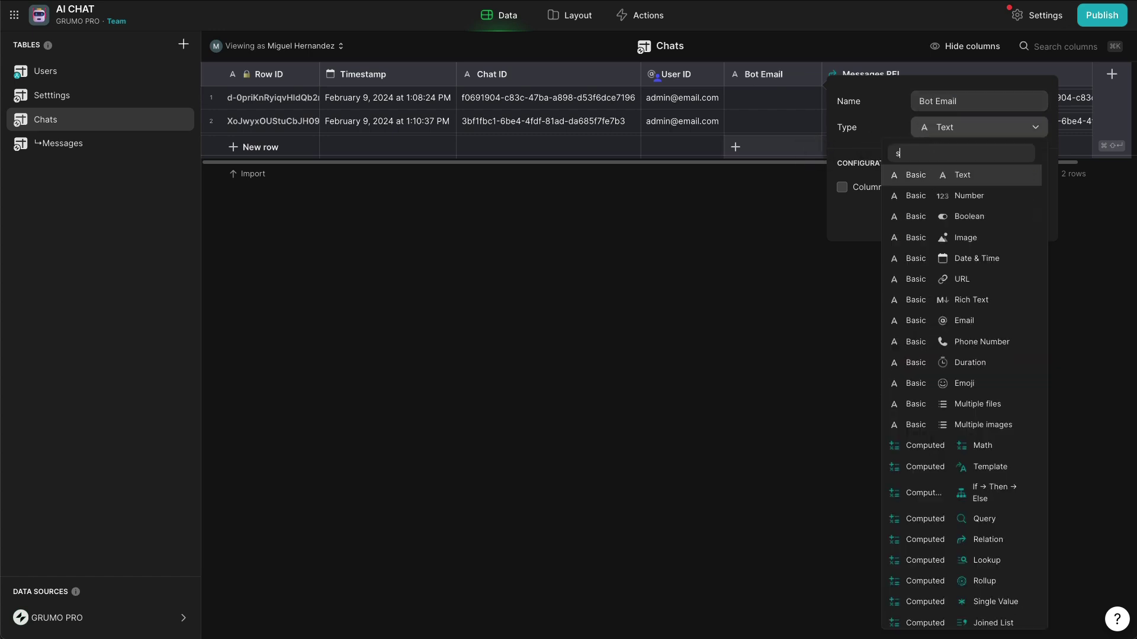
{"action": "type", "text": "sing"}
{"action": "left_click", "coordinate": [957, 181]}
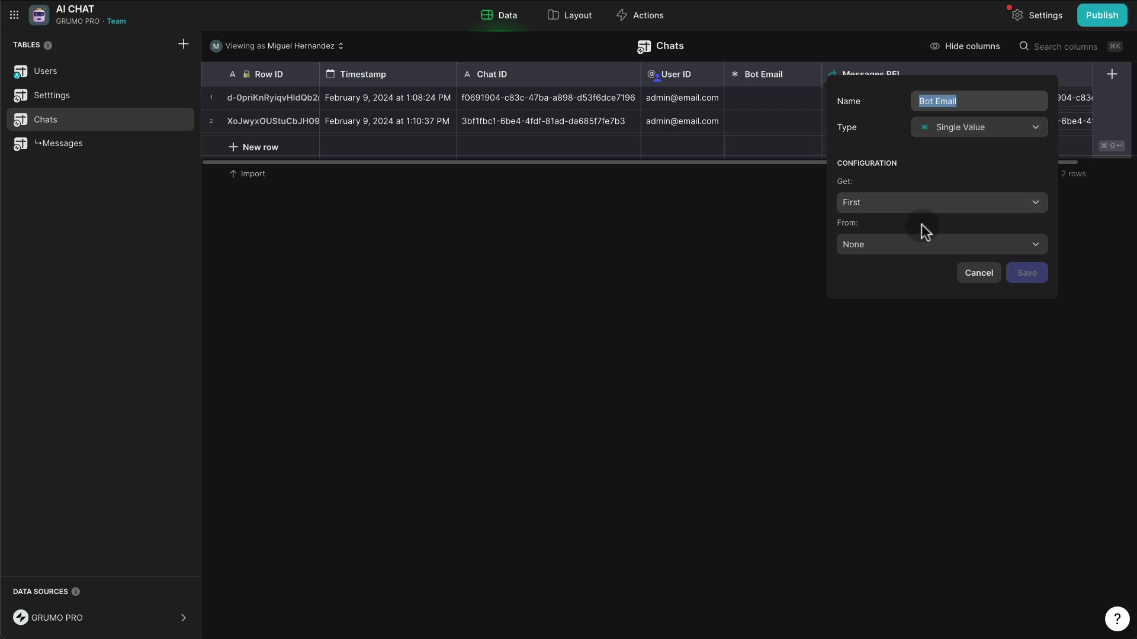
Set the Bot Email column to get the first Email value from the Setttings table and save it.
{"action": "left_click", "coordinate": [909, 244]}
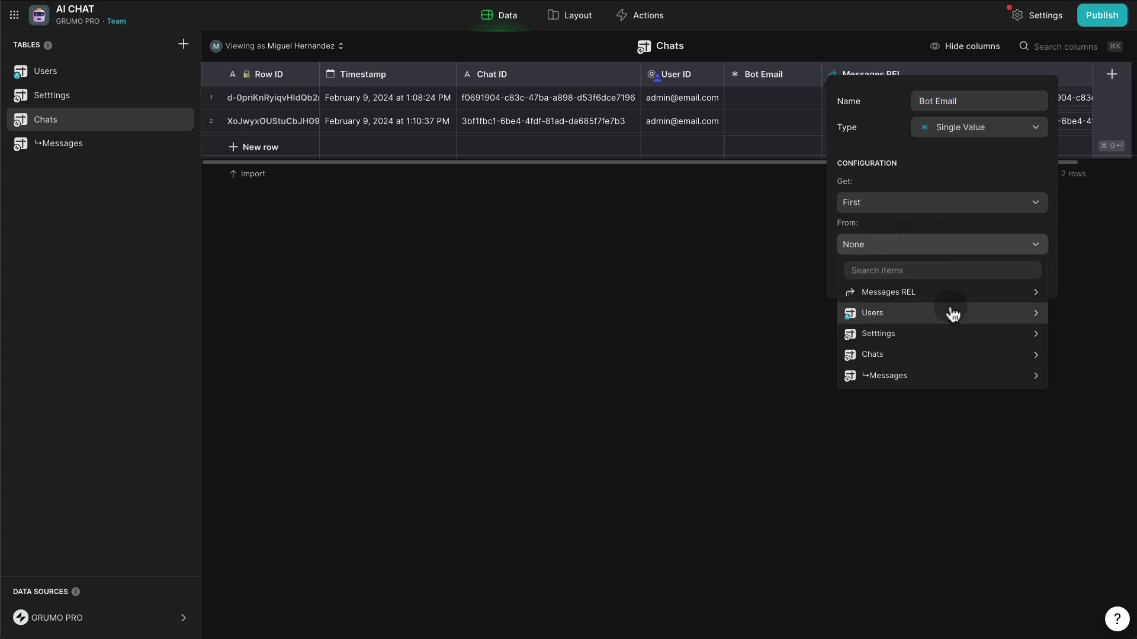
{"action": "mouse_move", "coordinate": [939, 335]}
{"action": "left_click", "coordinate": [751, 379]}
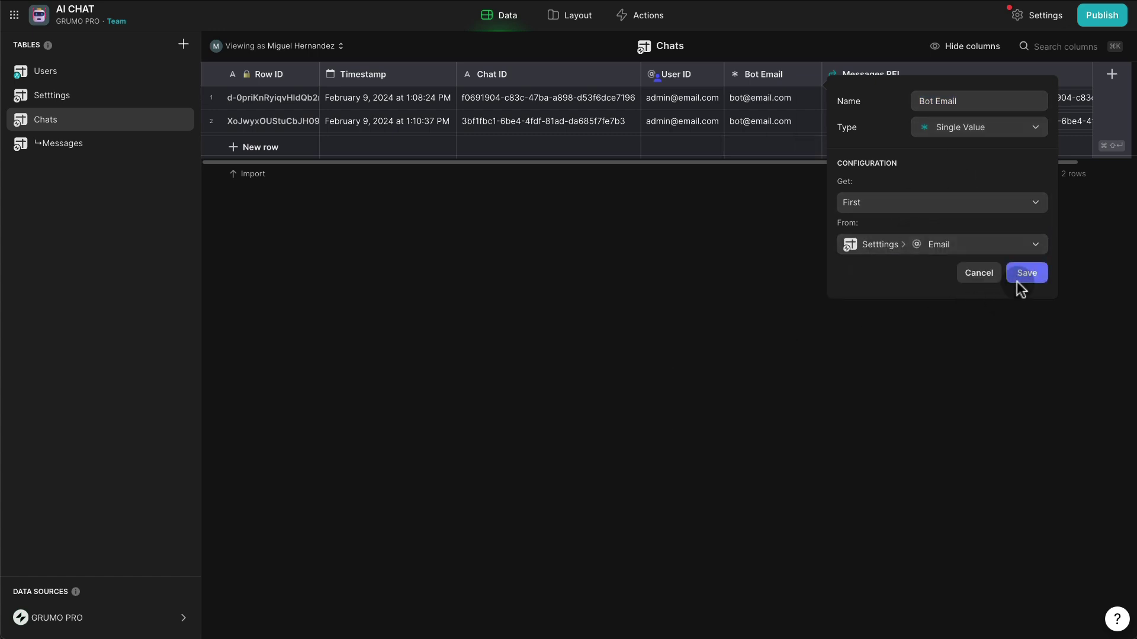
{"action": "left_click", "coordinate": [1019, 277]}
In the Comments chat component, set the saved Receiver ID to the Bot Email column.
{"action": "left_click", "coordinate": [583, 19]}
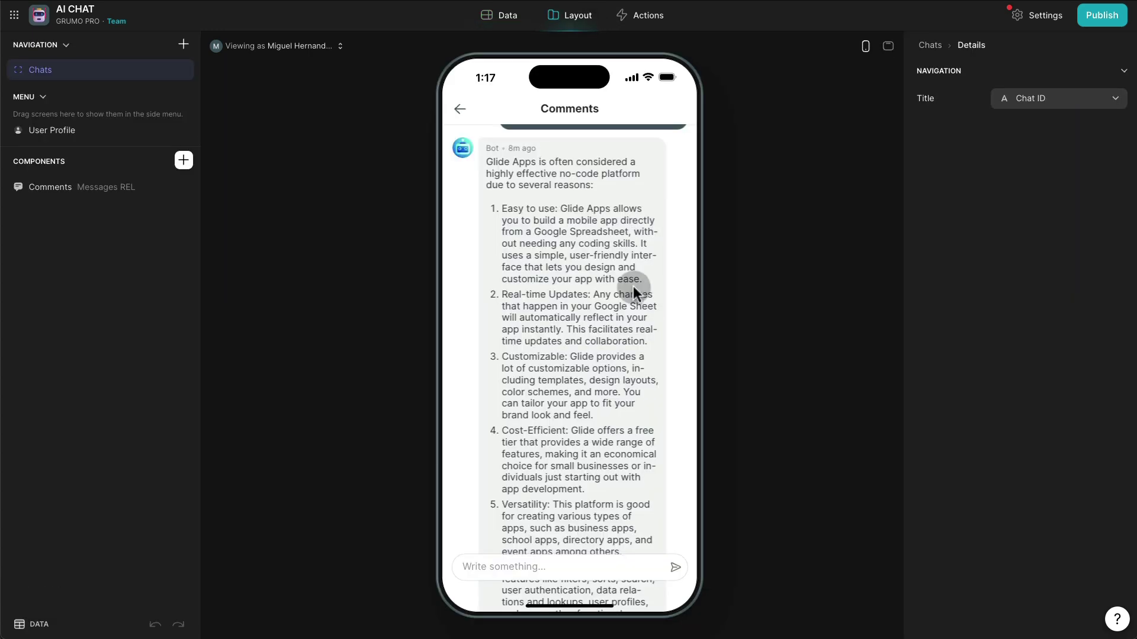
{"action": "left_click", "coordinate": [83, 188]}
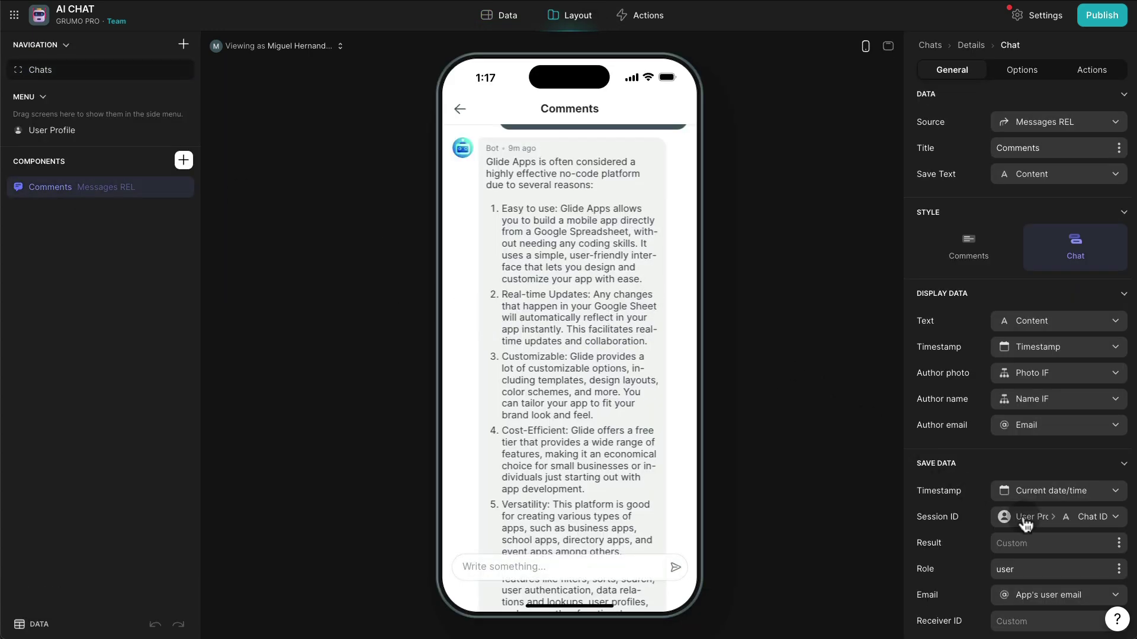
{"action": "scroll", "coordinate": [1026, 524], "scroll_direction": "down", "scroll_amount": 5}
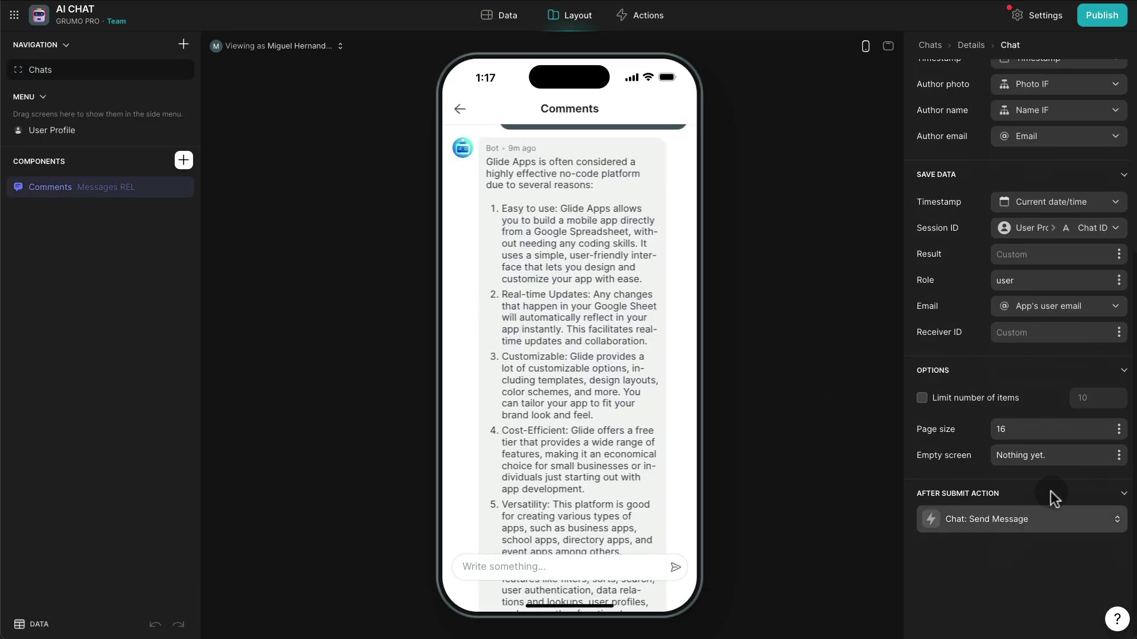
{"action": "left_click", "coordinate": [1118, 333]}
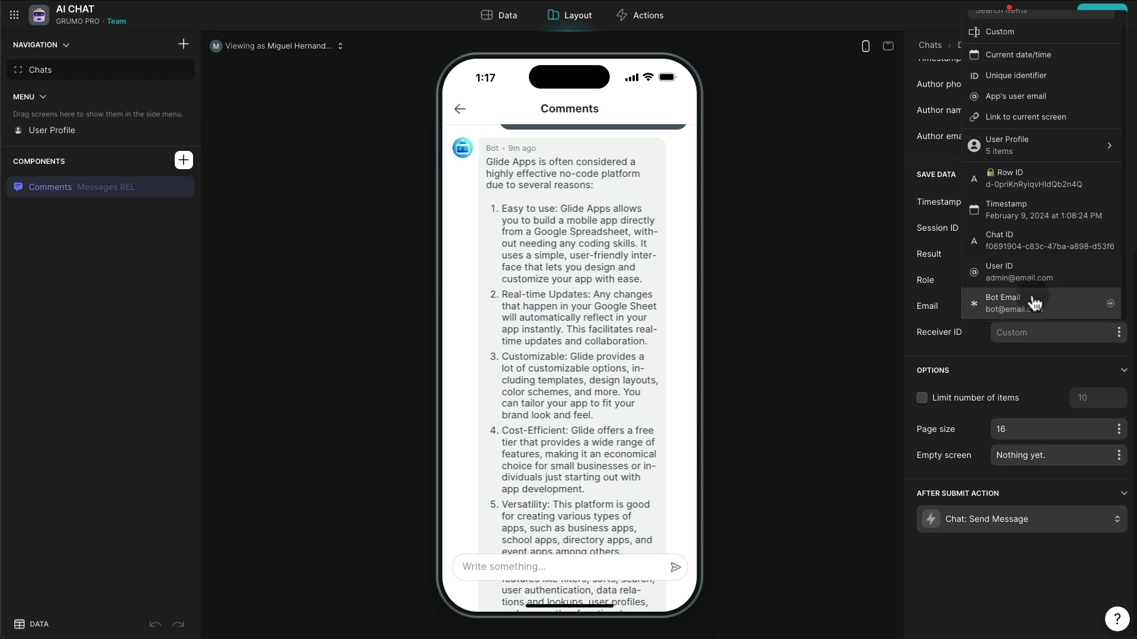
{"action": "left_click", "coordinate": [1056, 304]}
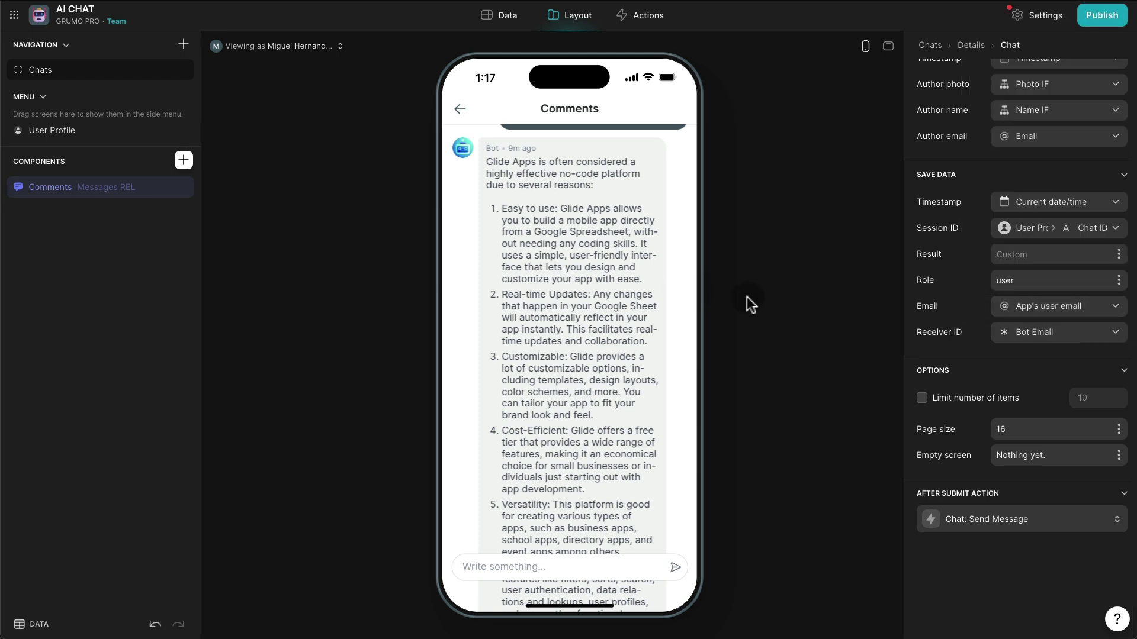
{"action": "left_click", "coordinate": [478, 99]}
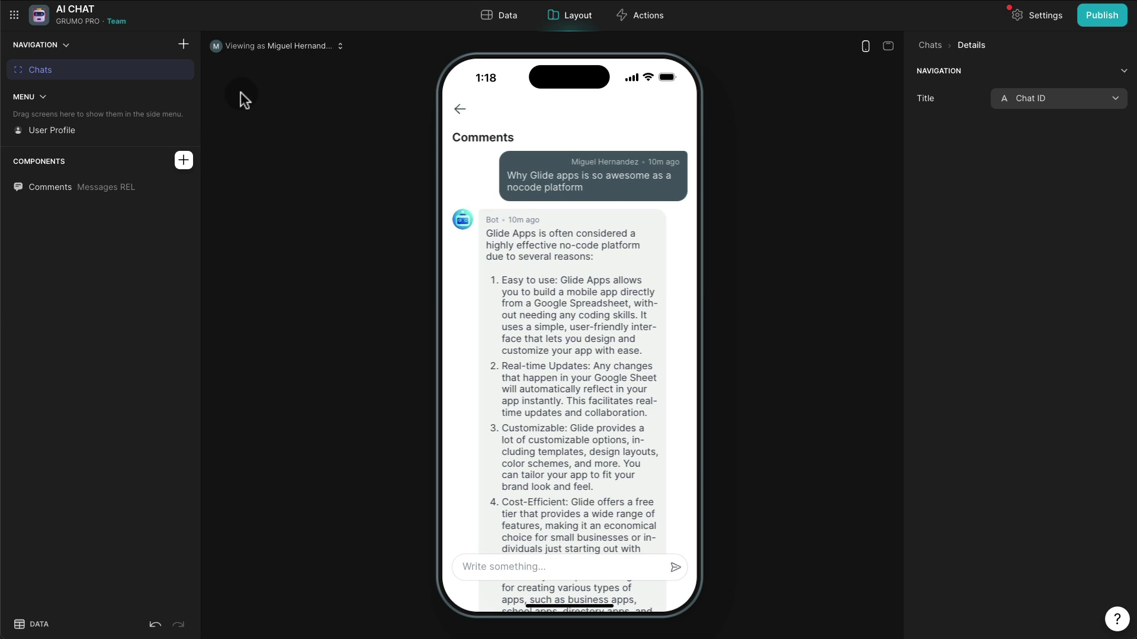
Check the User ID column's row-owner option in Chats, and make the Email and Receiver ID columns row owners in Messages.
{"action": "left_click", "coordinate": [504, 17]}
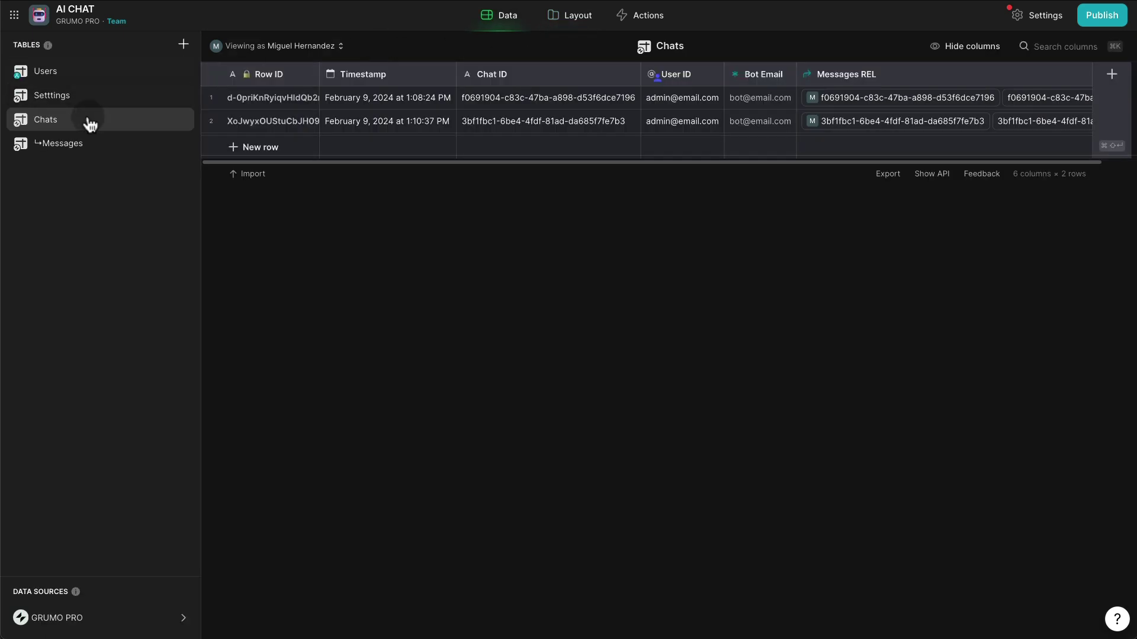
{"action": "left_click", "coordinate": [714, 76]}
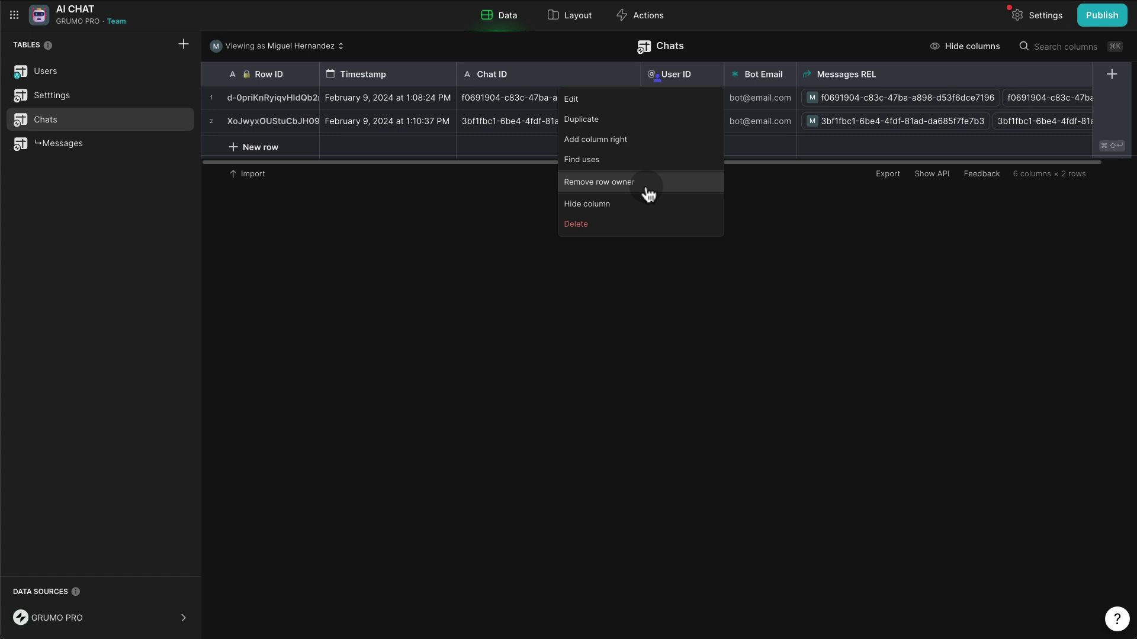
{"action": "left_click", "coordinate": [824, 211]}
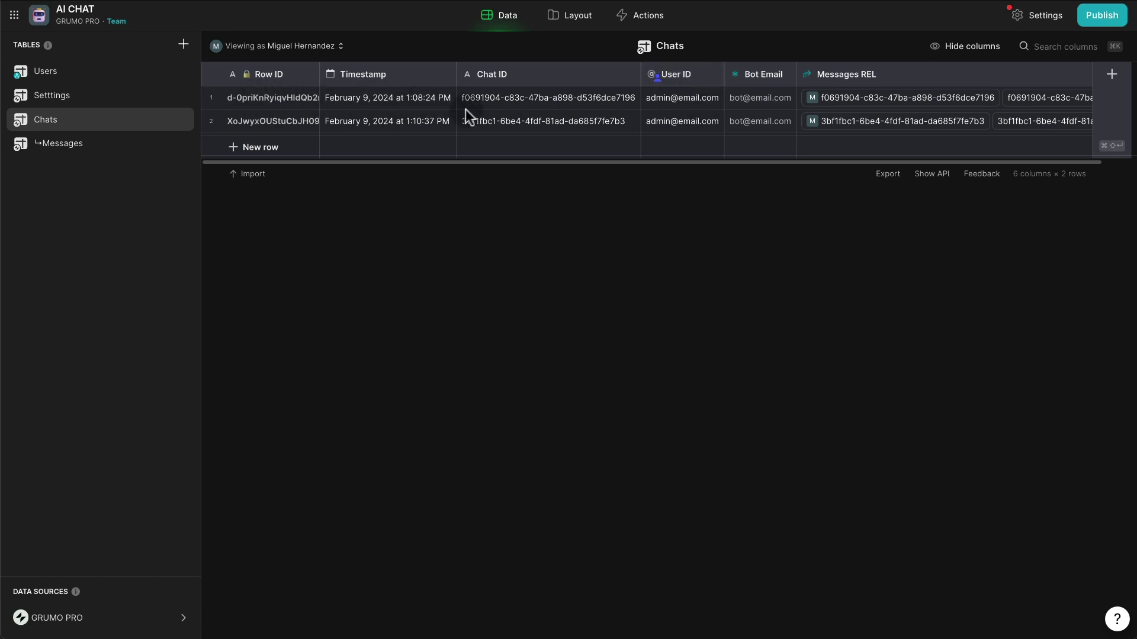
{"action": "left_click", "coordinate": [76, 144]}
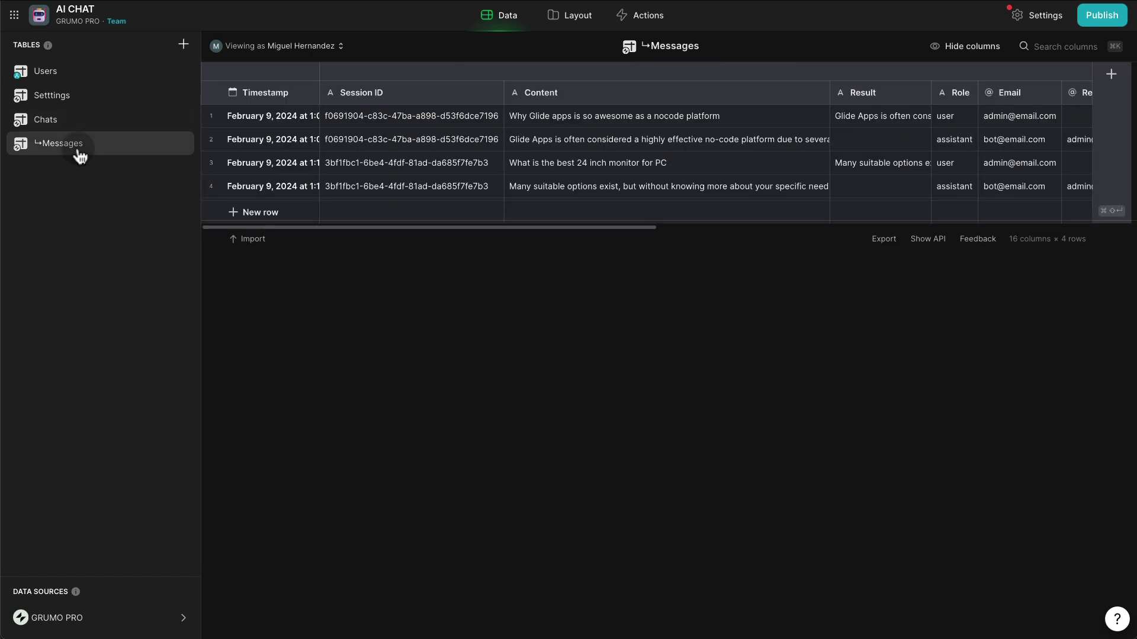
{"action": "scroll", "coordinate": [637, 151], "scroll_direction": "right", "scroll_amount": 6}
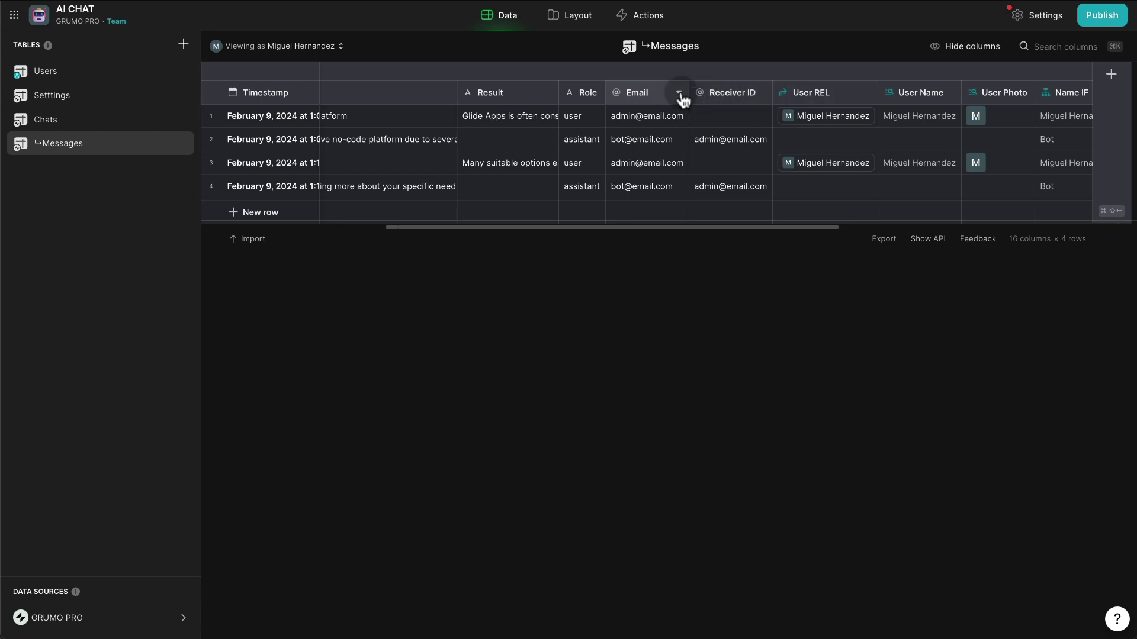
{"action": "left_click", "coordinate": [679, 93]}
{"action": "left_click", "coordinate": [589, 201]}
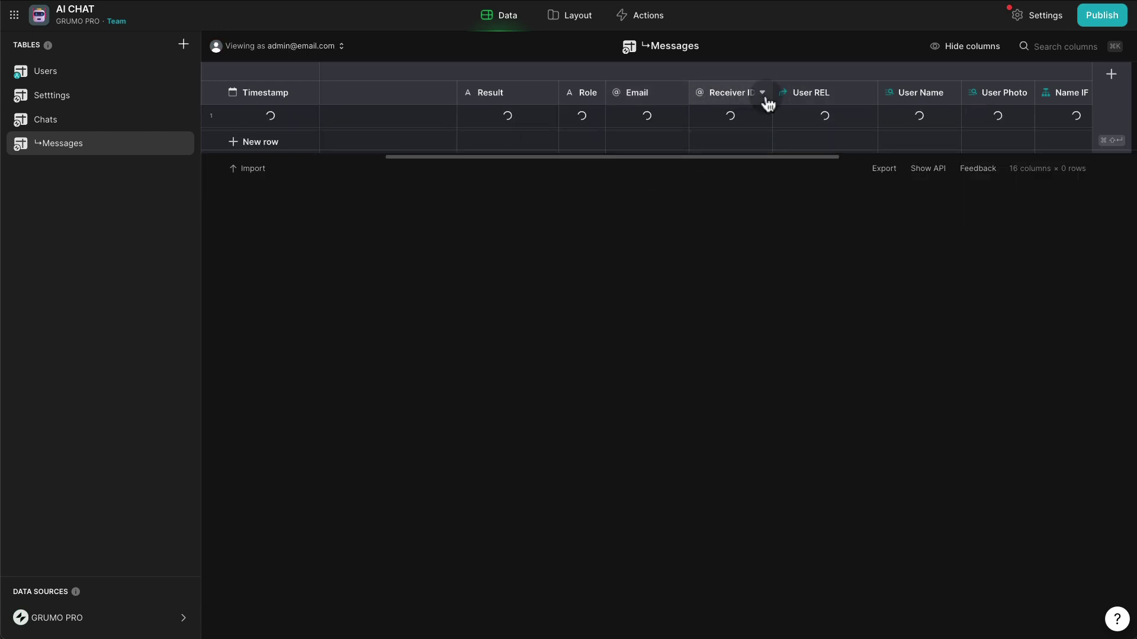
{"action": "left_click", "coordinate": [762, 93]}
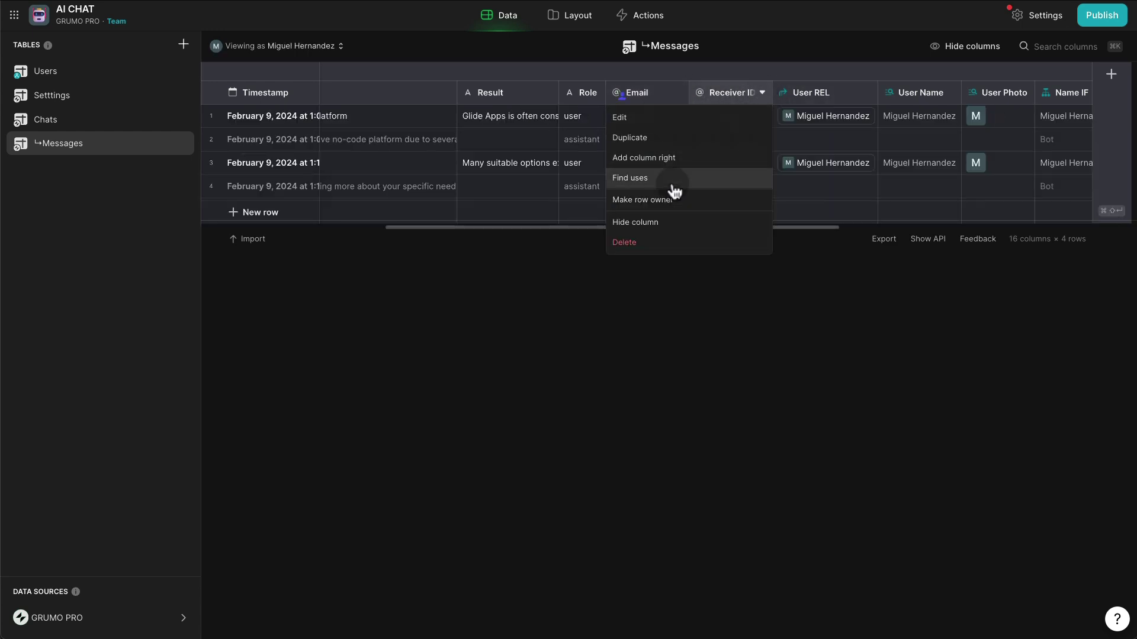
{"action": "left_click", "coordinate": [705, 178]}
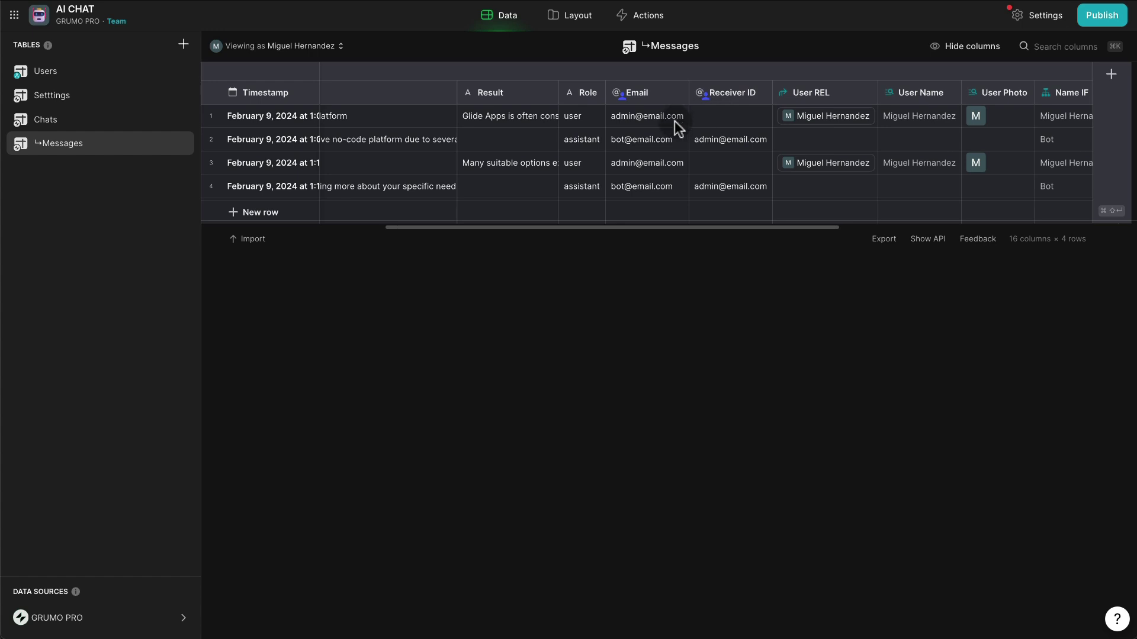
Change the title of the Comments chat component to "Chat".
{"action": "left_click", "coordinate": [574, 16]}
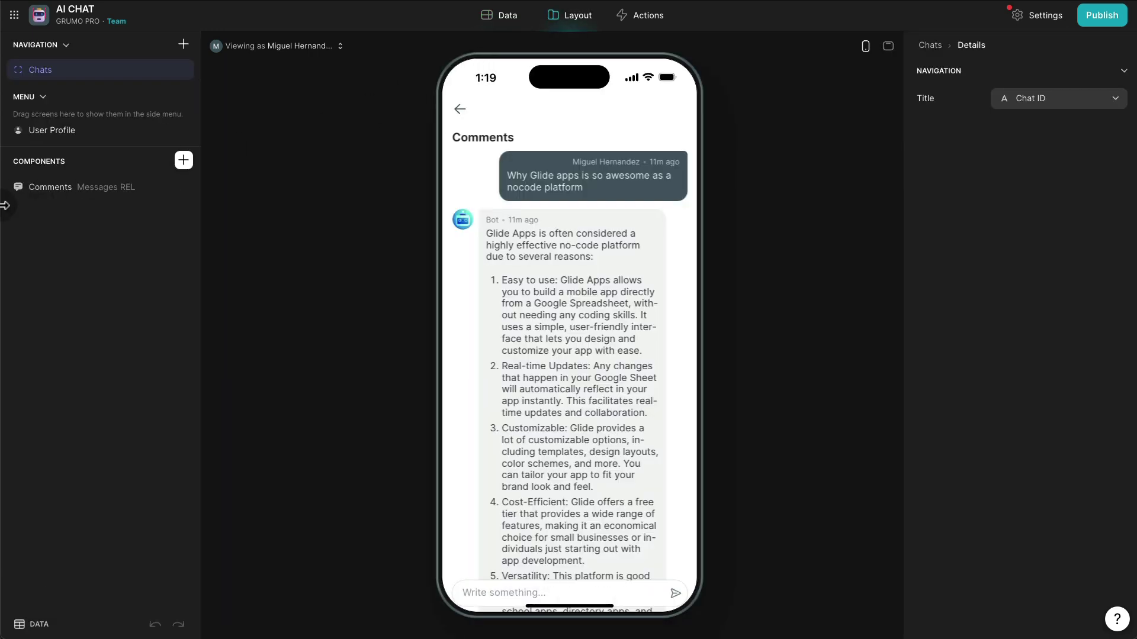
{"action": "left_click", "coordinate": [59, 190]}
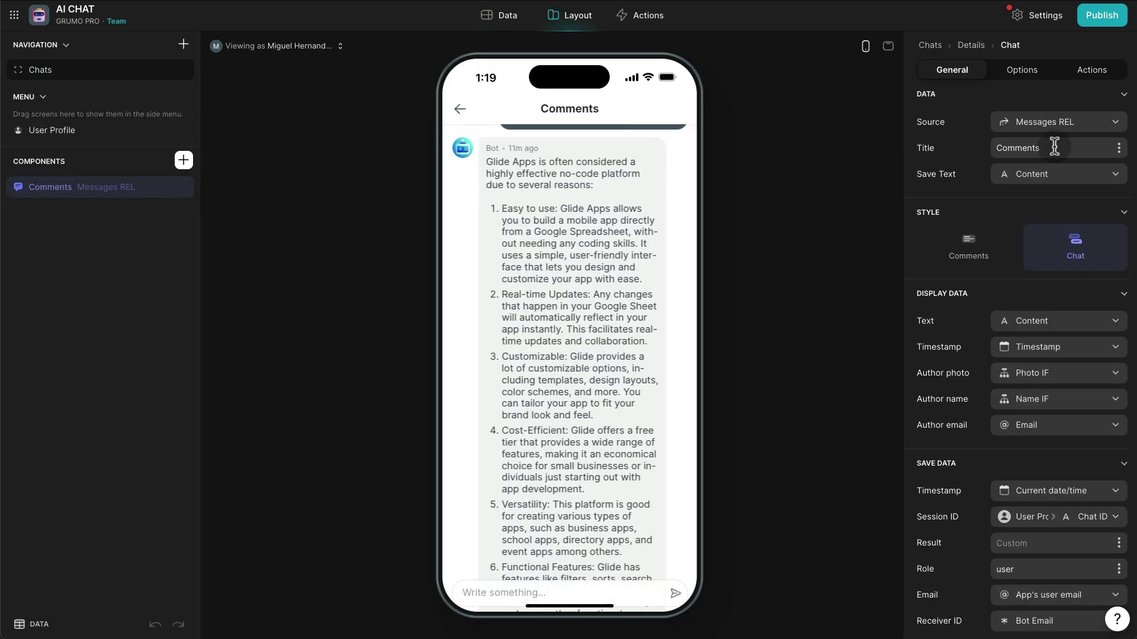
{"action": "left_click", "coordinate": [1054, 147]}
{"action": "type", "text": "Cha"}
{"action": "scroll", "coordinate": [595, 261], "scroll_direction": "up", "scroll_amount": 2}
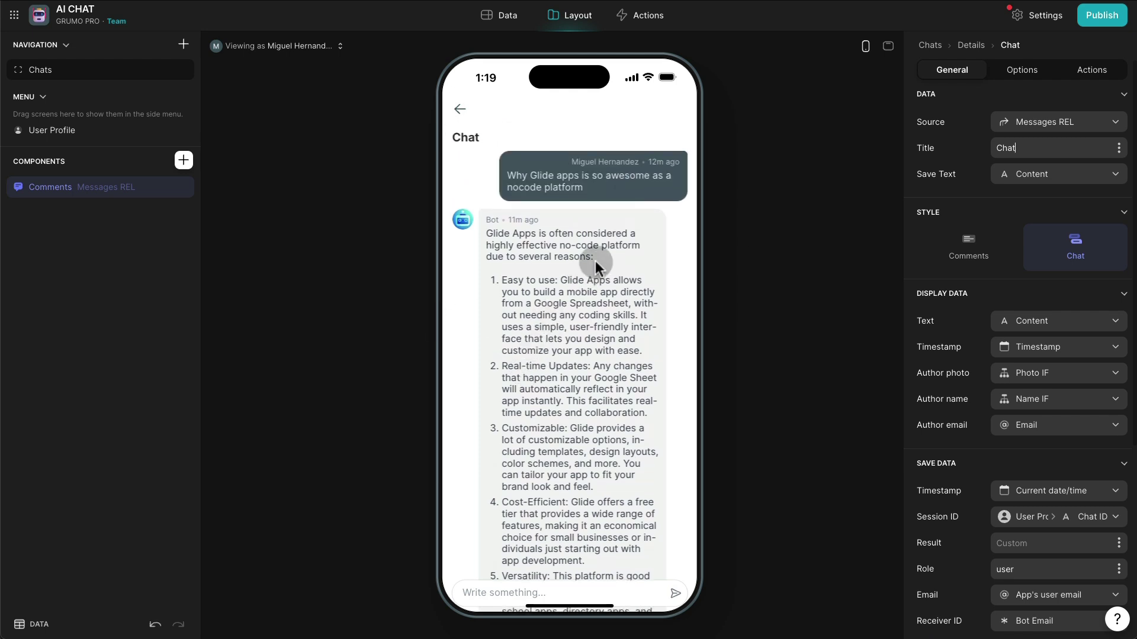
{"action": "left_click", "coordinate": [312, 172]}
Add a screen from the Setttings table to the app and move it into the Menu section.
{"action": "left_click", "coordinate": [184, 44]}
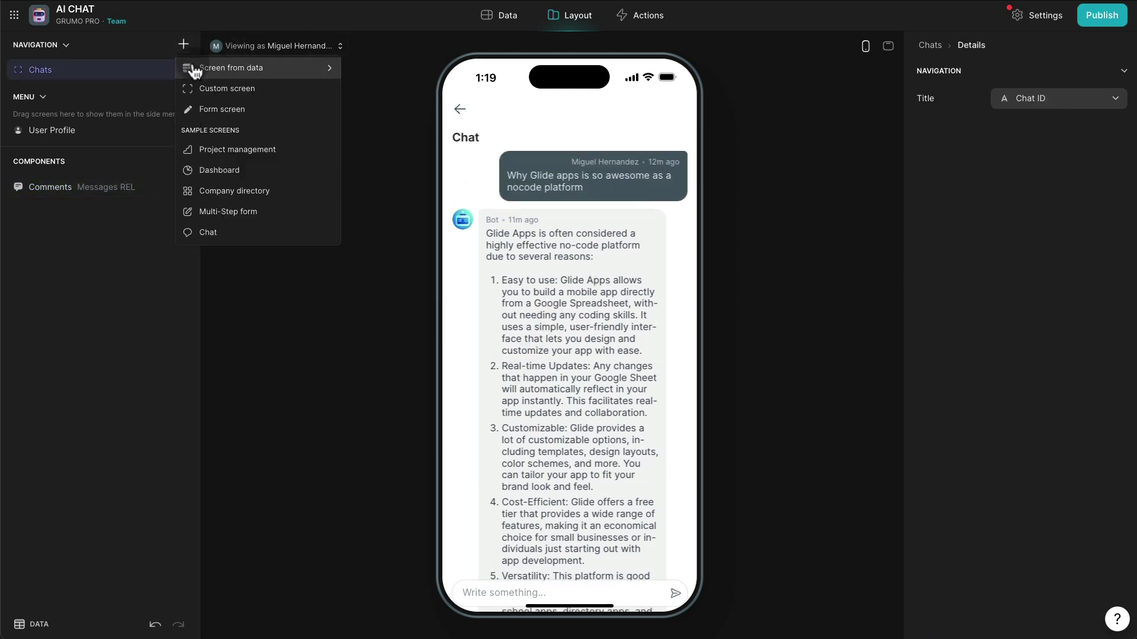
{"action": "mouse_move", "coordinate": [194, 71]}
{"action": "left_click", "coordinate": [381, 90]}
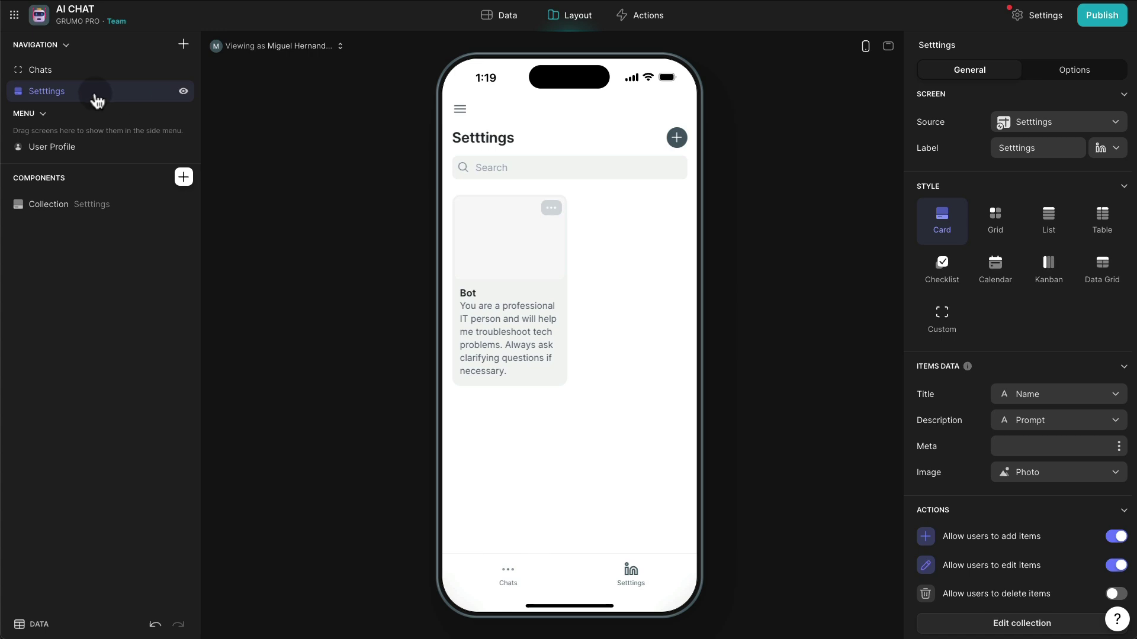
{"action": "left_click_drag", "start_coordinate": [97, 101], "coordinate": [90, 137]}
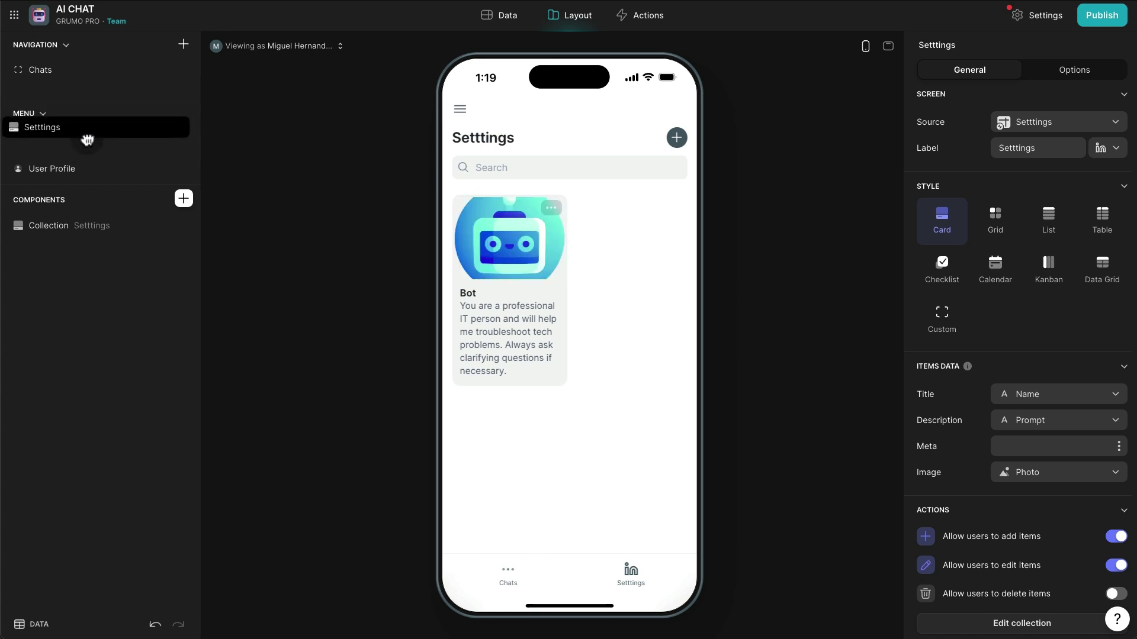
Give the Setttings screen a gear icon and change it to an empty Custom layout without components.
{"action": "left_click", "coordinate": [1101, 155]}
{"action": "key", "text": "Escape"}
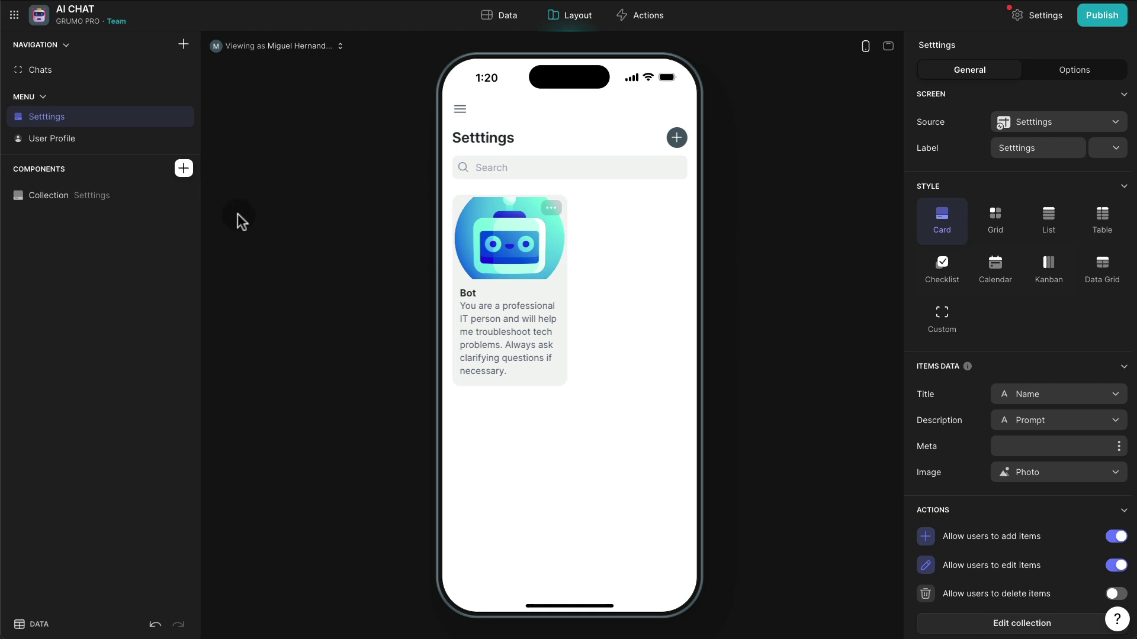
{"action": "left_click", "coordinate": [190, 196]}
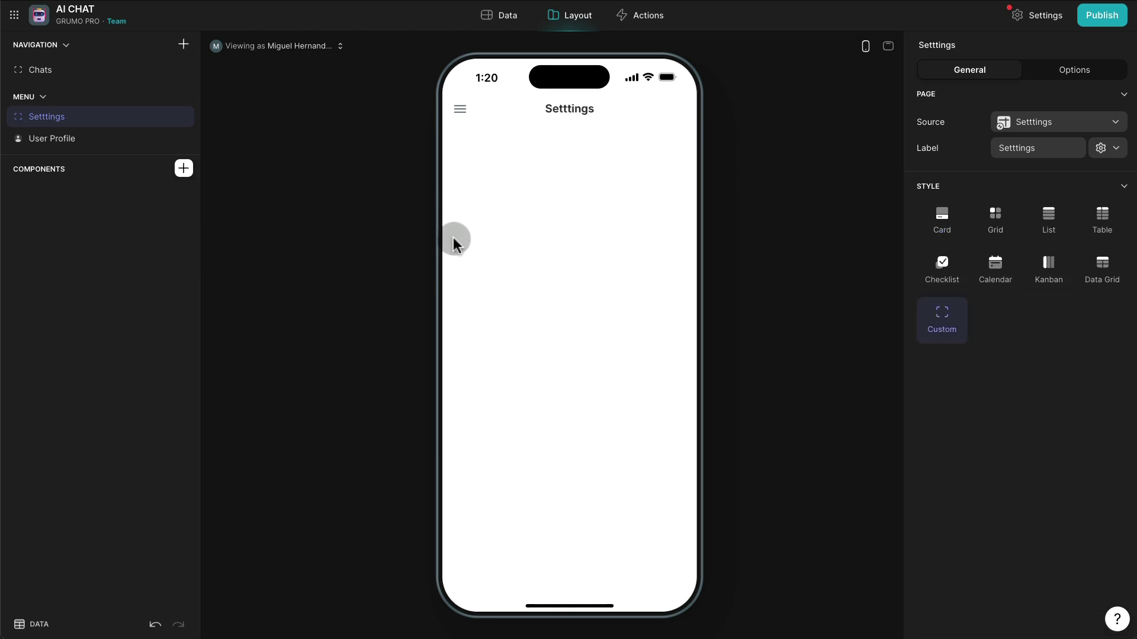
Insert a Profile title component on the Setttings screen and set its subtitle to Email.
{"action": "left_click", "coordinate": [184, 170]}
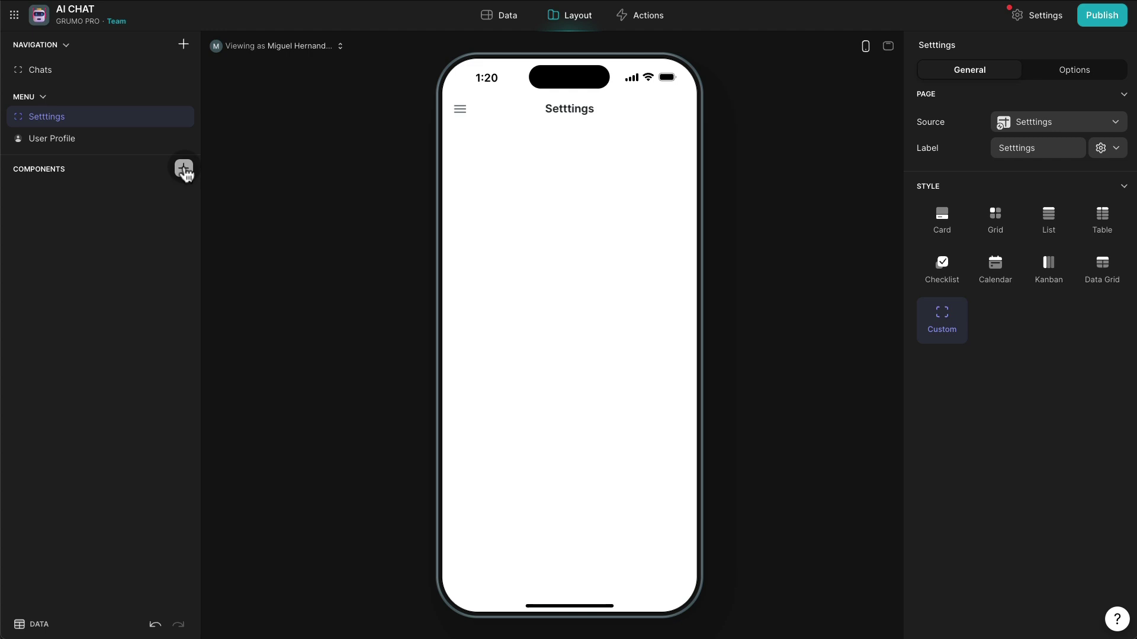
{"action": "left_click", "coordinate": [184, 170]}
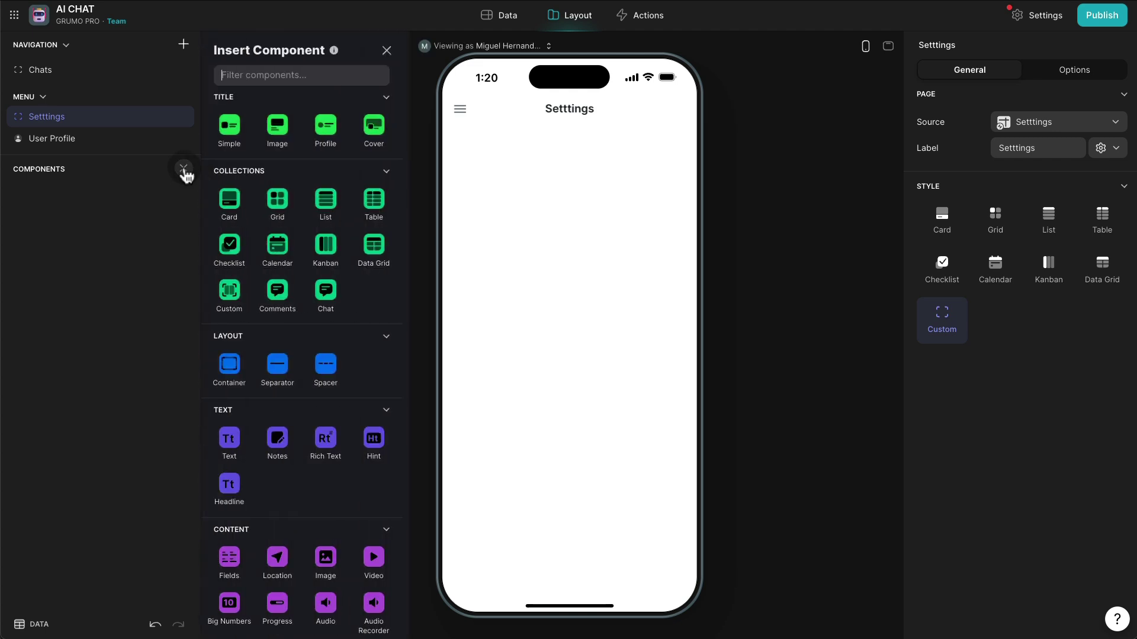
{"action": "left_click", "coordinate": [325, 125]}
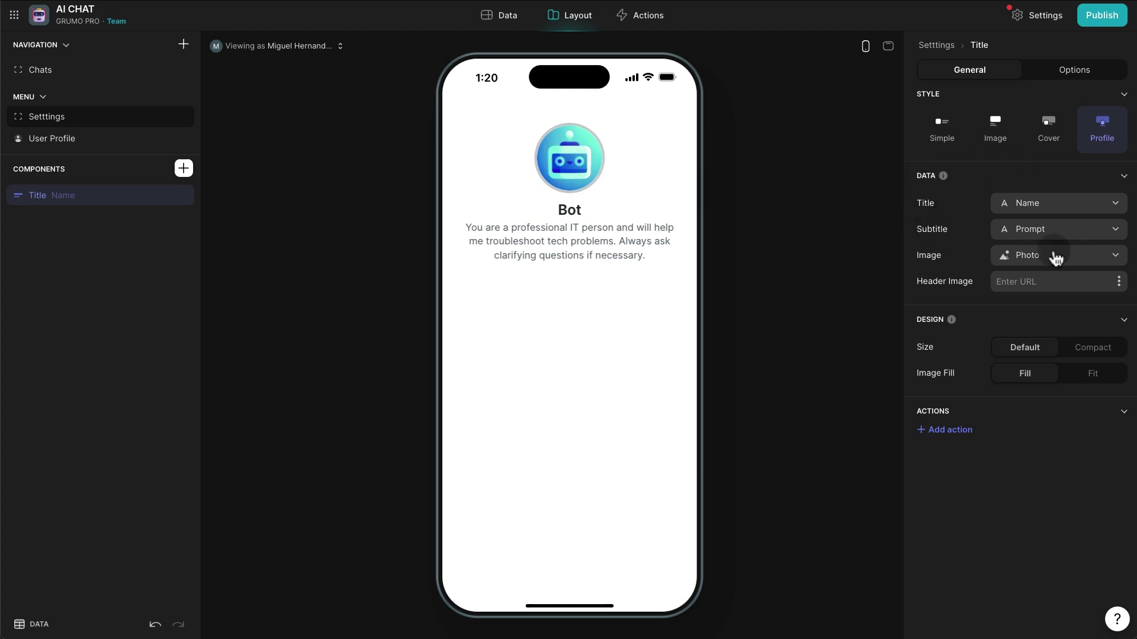
{"action": "left_click", "coordinate": [1092, 231]}
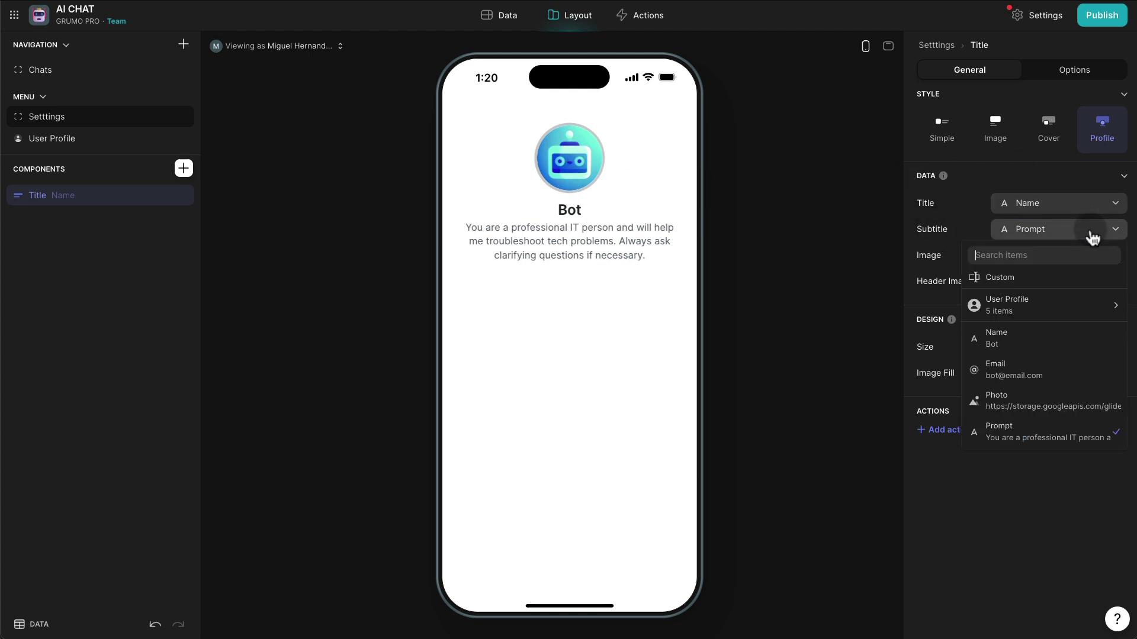
{"action": "left_click", "coordinate": [1029, 371]}
{"action": "left_click", "coordinate": [500, 338]}
{"action": "left_click", "coordinate": [254, 231]}
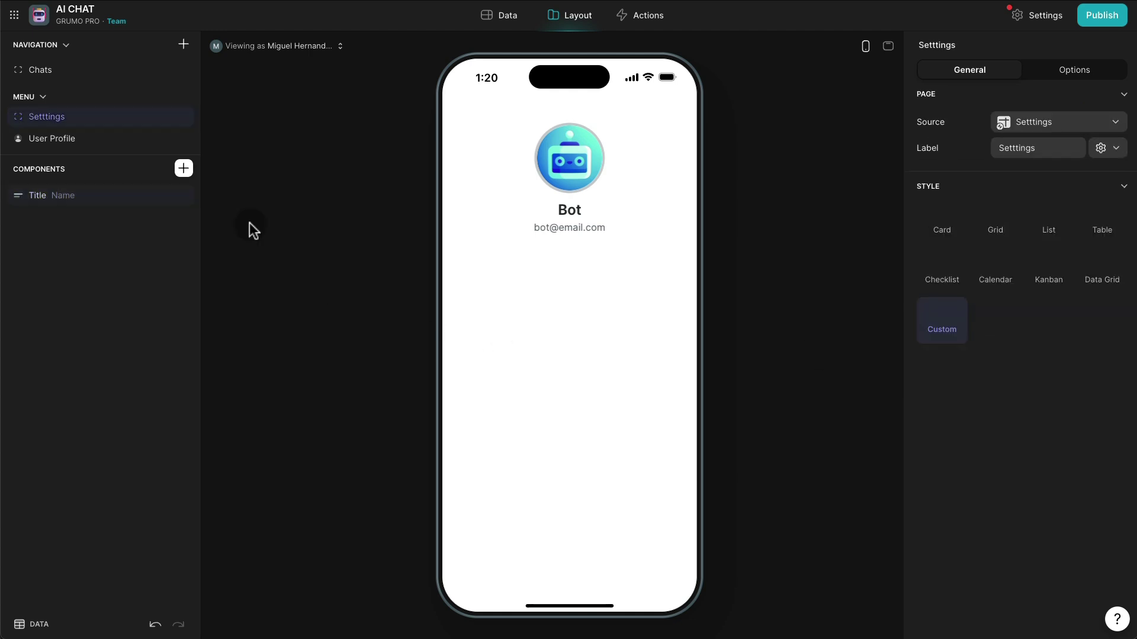
Add a Text Entry component for the Prompt column to the Setttings screen and give it the largest size.
{"action": "left_click", "coordinate": [184, 169]}
{"action": "type", "text": "t"}
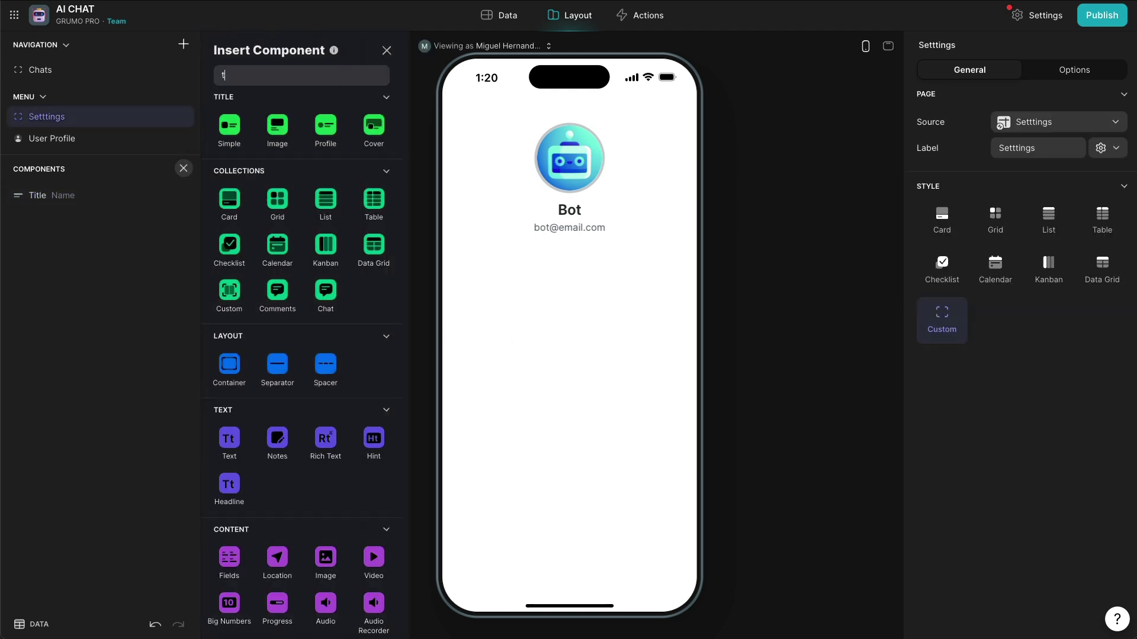
{"action": "type", "text": "ext"}
{"action": "left_click", "coordinate": [229, 242]}
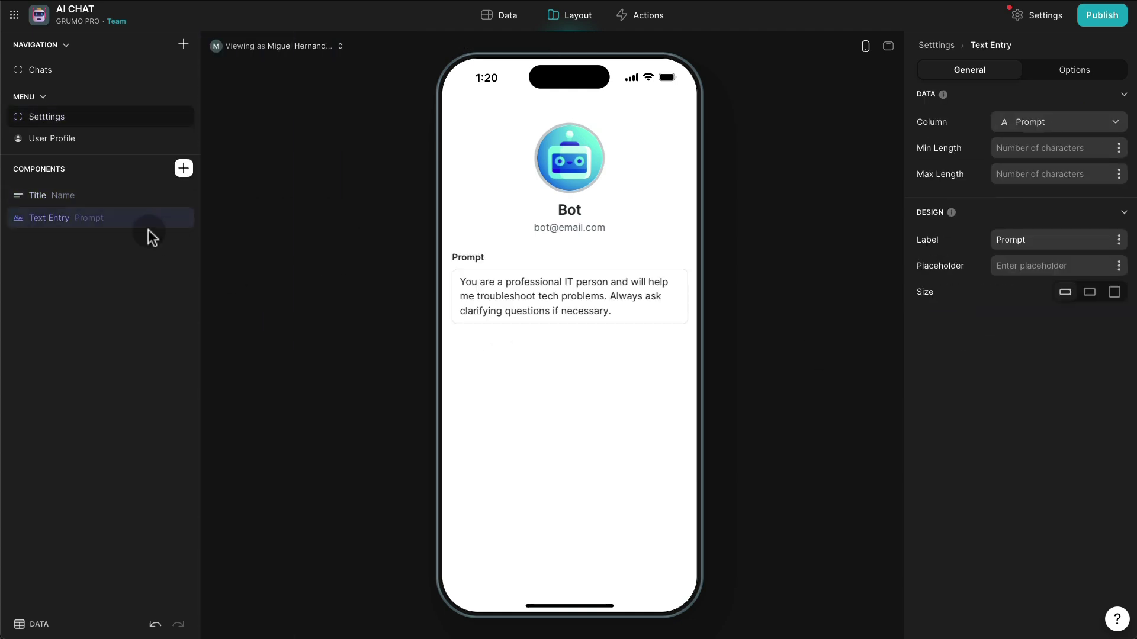
{"action": "left_click", "coordinate": [1115, 292]}
Enter the placeholder "e.g. Enter the prompt for this bot", and replace everything after "e.g." with the existing prompt text copied from the preview.
{"action": "left_click", "coordinate": [1045, 264]}
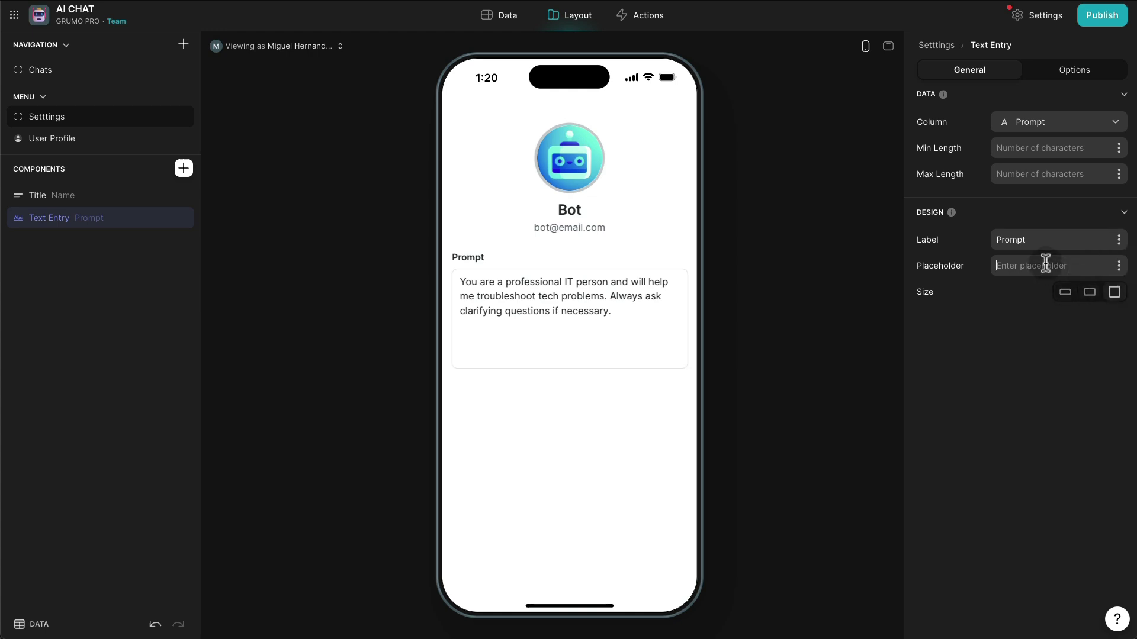
{"action": "type", "text": "e.g. Enter the prompt for this bot"}
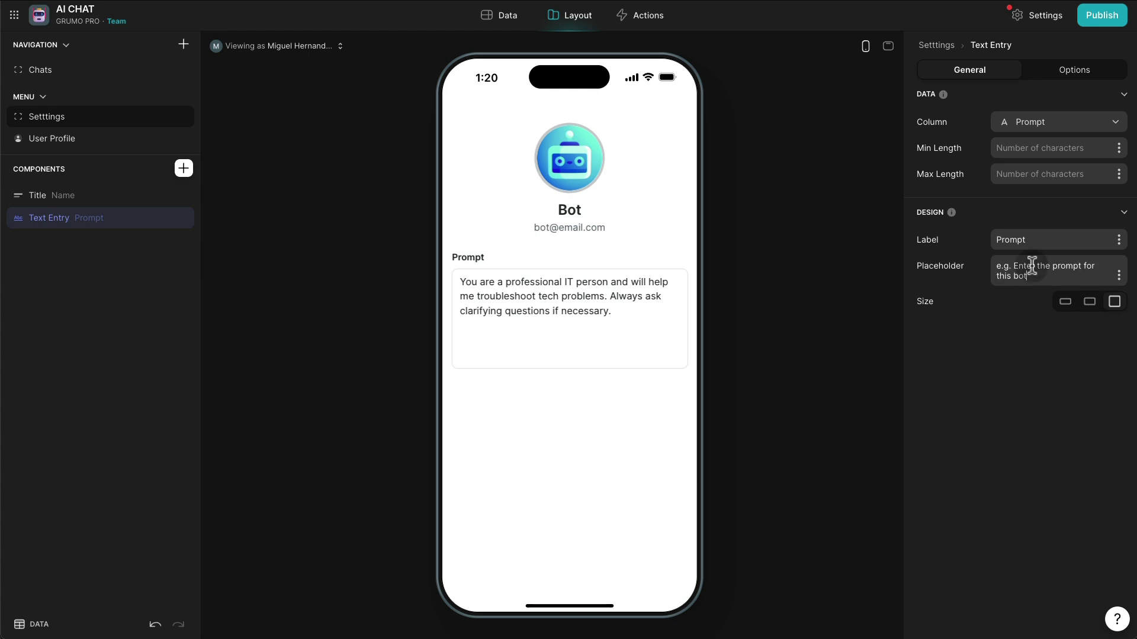
{"action": "left_click", "coordinate": [576, 289]}
{"action": "left_click_drag", "start_coordinate": [616, 311], "coordinate": [460, 283]}
{"action": "key", "text": "ctrl+c"}
{"action": "left_click_drag", "start_coordinate": [1013, 266], "coordinate": [1045, 278]}
{"action": "key", "text": "ctrl+v"}
Copy the bot's prompt text in the preview and clear the Prompt field to check its placeholder.
{"action": "triple_click", "coordinate": [573, 297]}
{"action": "key", "text": "ctrl+c"}
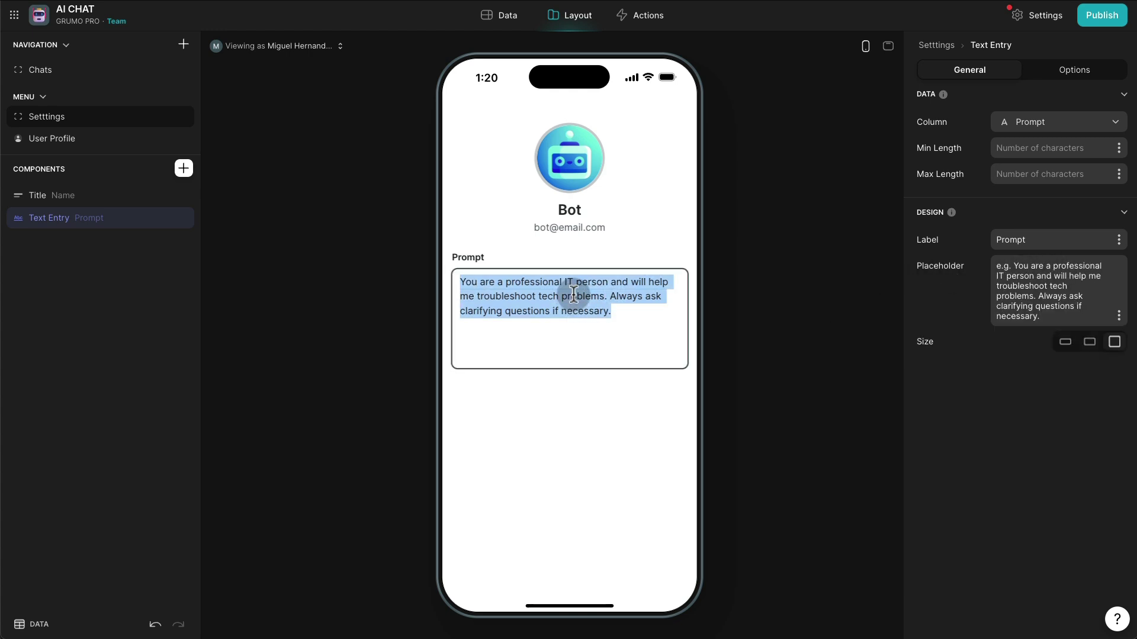
{"action": "key", "text": "BackSpace"}
{"action": "left_click", "coordinate": [556, 319]}
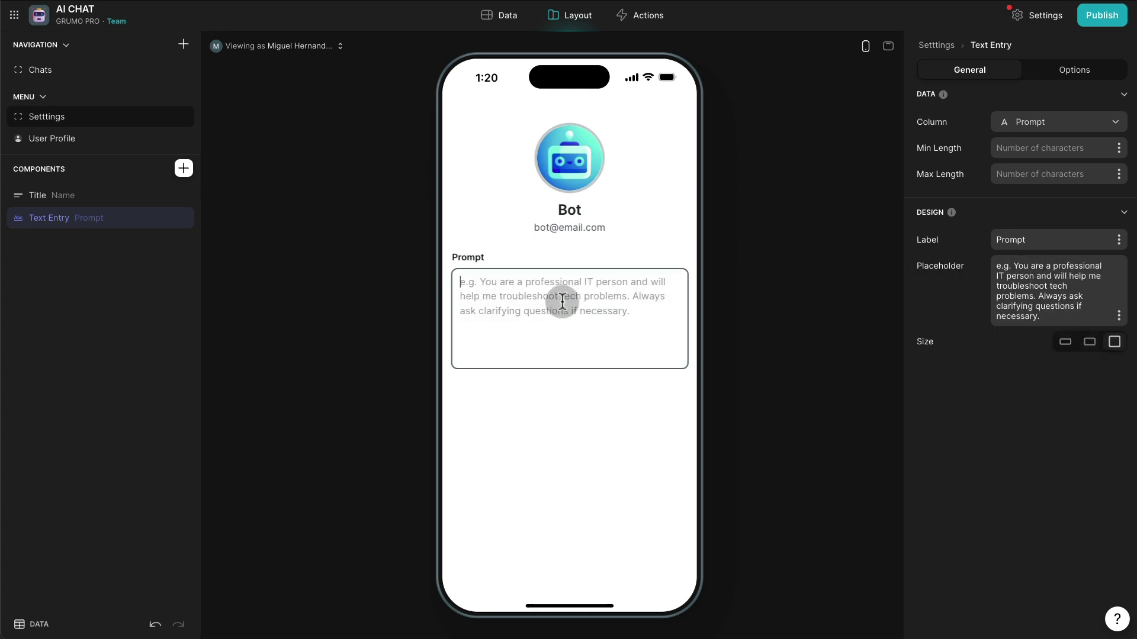
Paste the copied prompt text back into the Prompt field in the preview.
{"action": "left_click", "coordinate": [1075, 289]}
{"action": "left_click", "coordinate": [561, 312]}
{"action": "key", "text": "ctrl+v"}
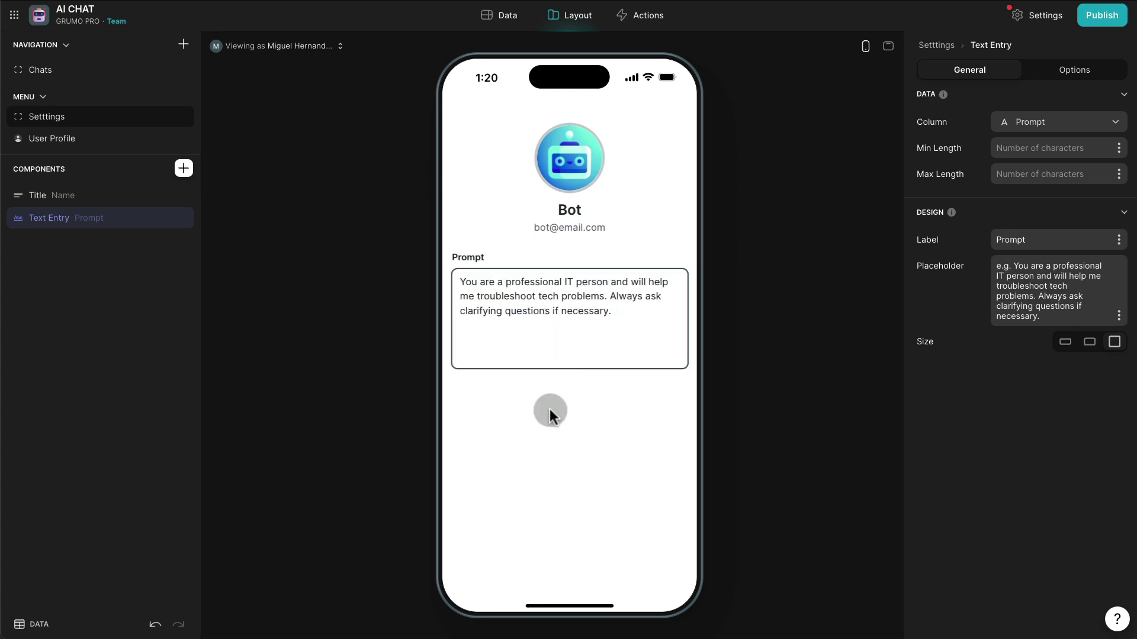
{"action": "left_click", "coordinate": [551, 410]}
Add an action titled "Edit" to the Title component and set it to Show edit screen.
{"action": "left_click", "coordinate": [63, 203]}
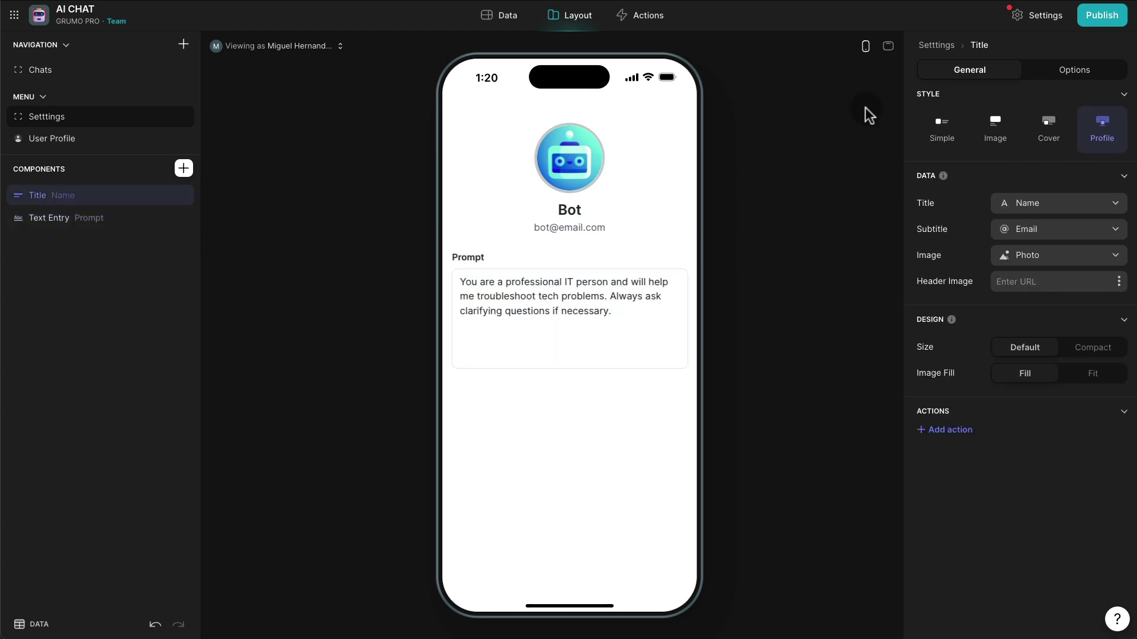
{"action": "left_click", "coordinate": [949, 430]}
{"action": "left_click", "coordinate": [1012, 437]}
{"action": "double_click", "coordinate": [999, 249]}
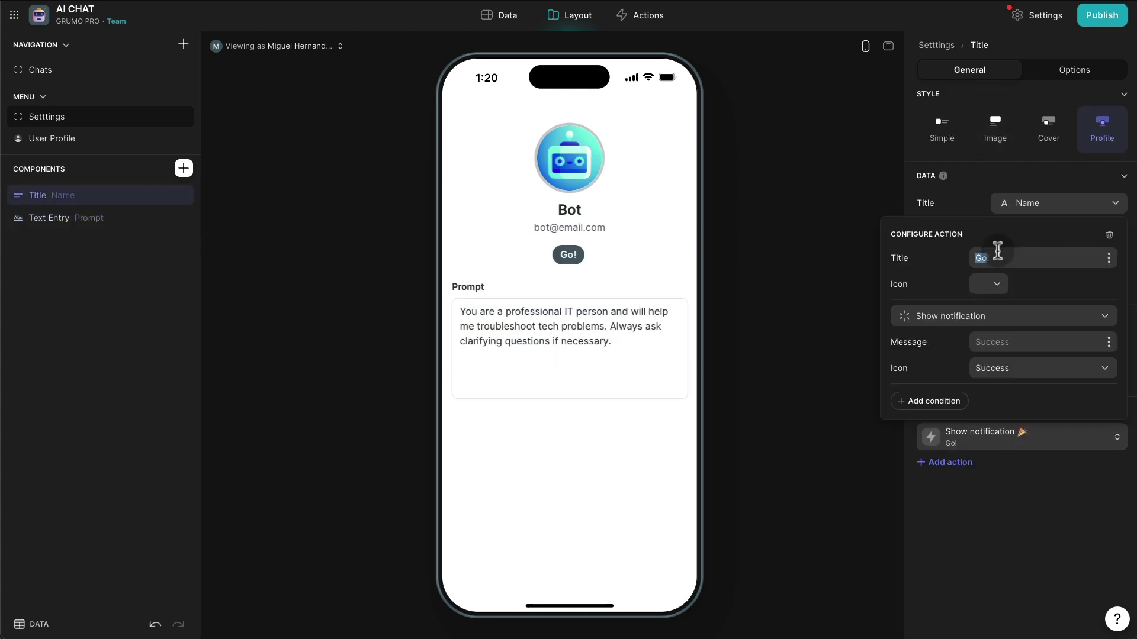
{"action": "type", "text": "Edit"}
{"action": "left_click", "coordinate": [968, 319]}
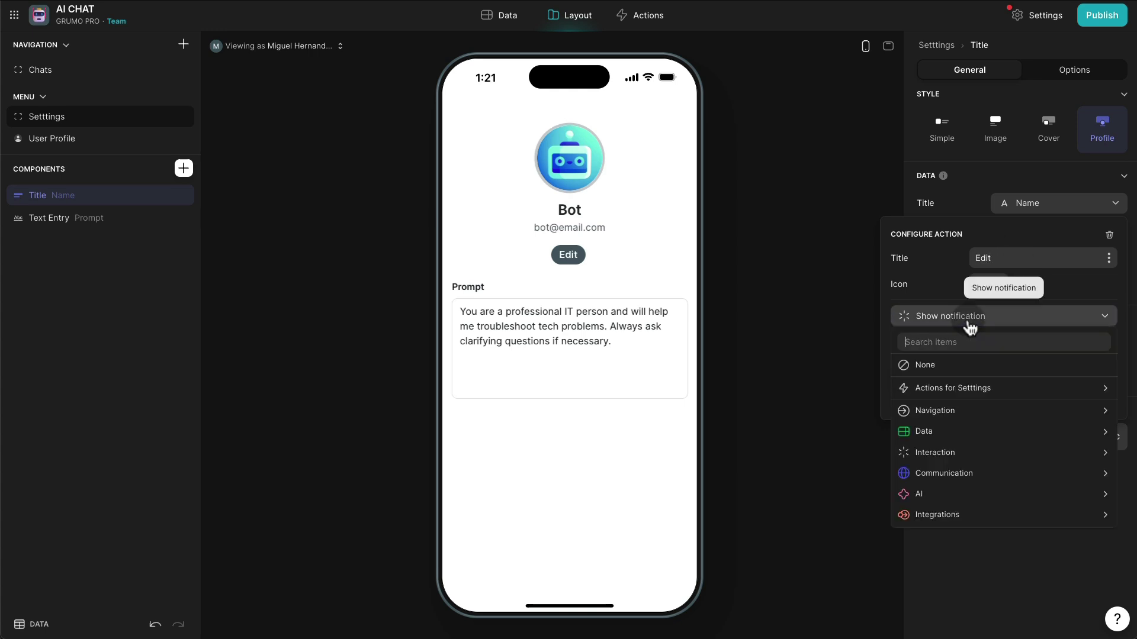
{"action": "type", "text": "edit"}
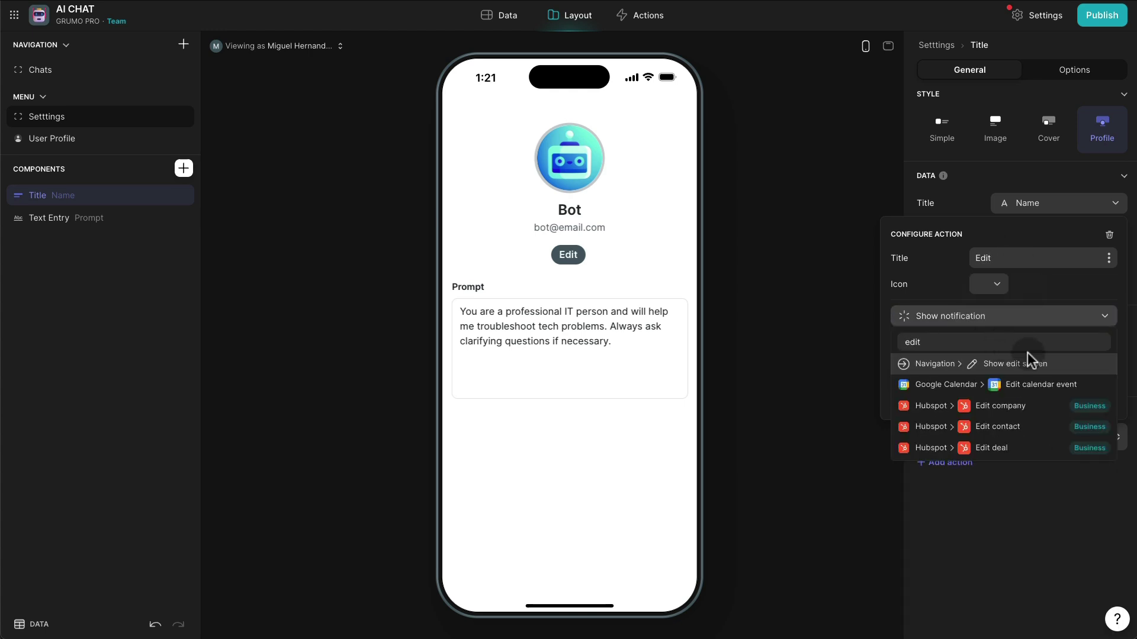
{"action": "left_click", "coordinate": [1033, 364]}
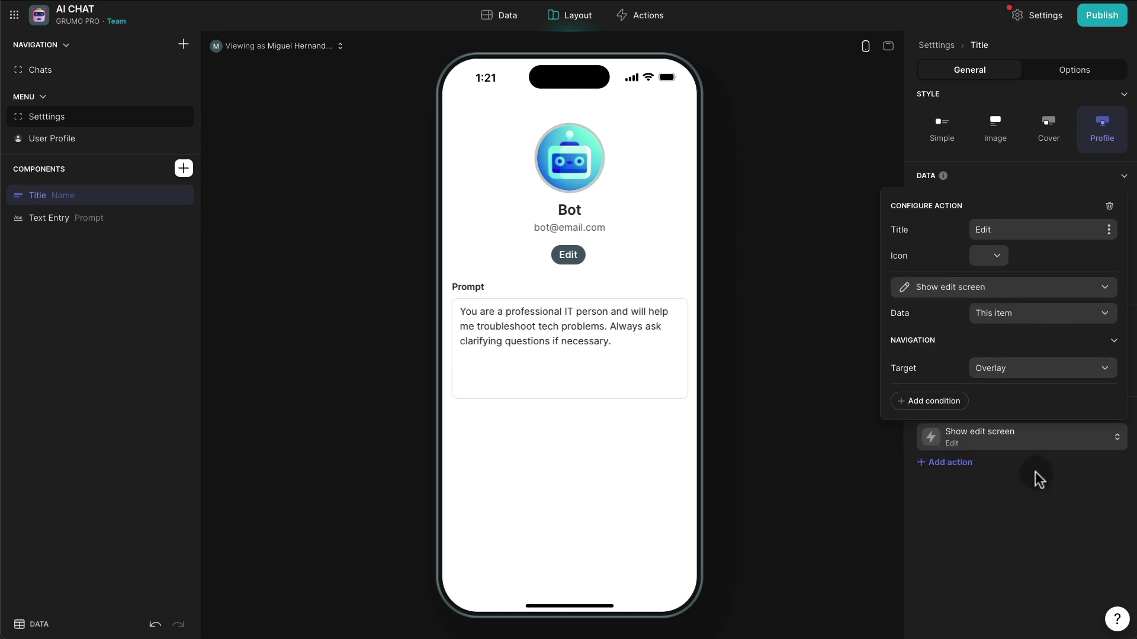
{"action": "left_click", "coordinate": [970, 445]}
Add an Email Entry component to the bot's edit form and make both the Email and Name fields required.
{"action": "left_click", "coordinate": [586, 255]}
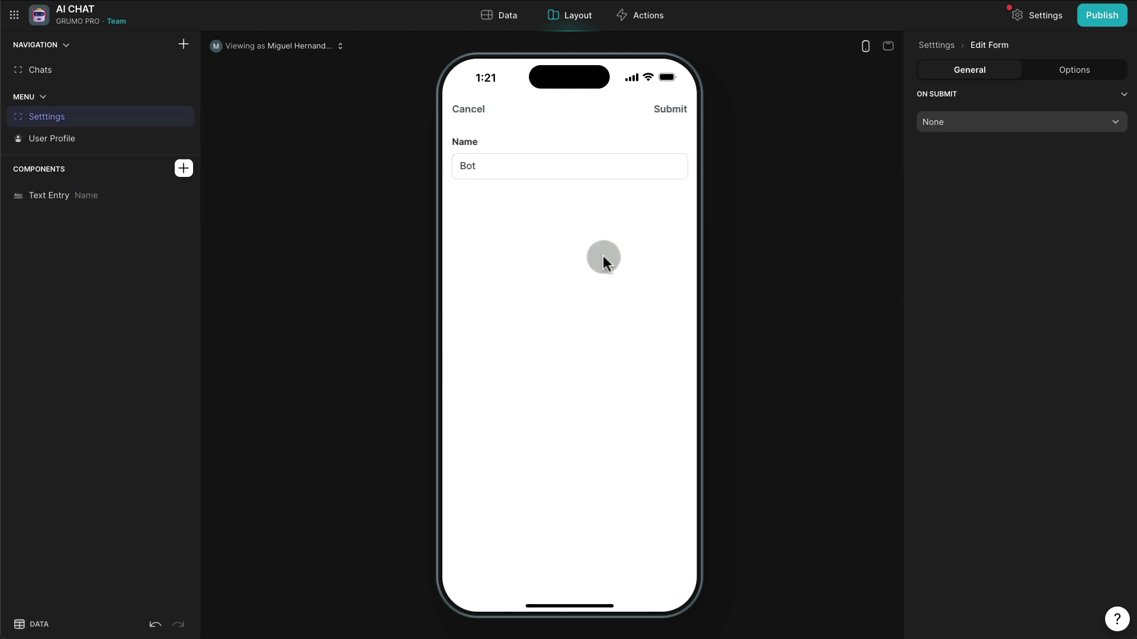
{"action": "left_click", "coordinate": [184, 172]}
{"action": "type", "text": "email"}
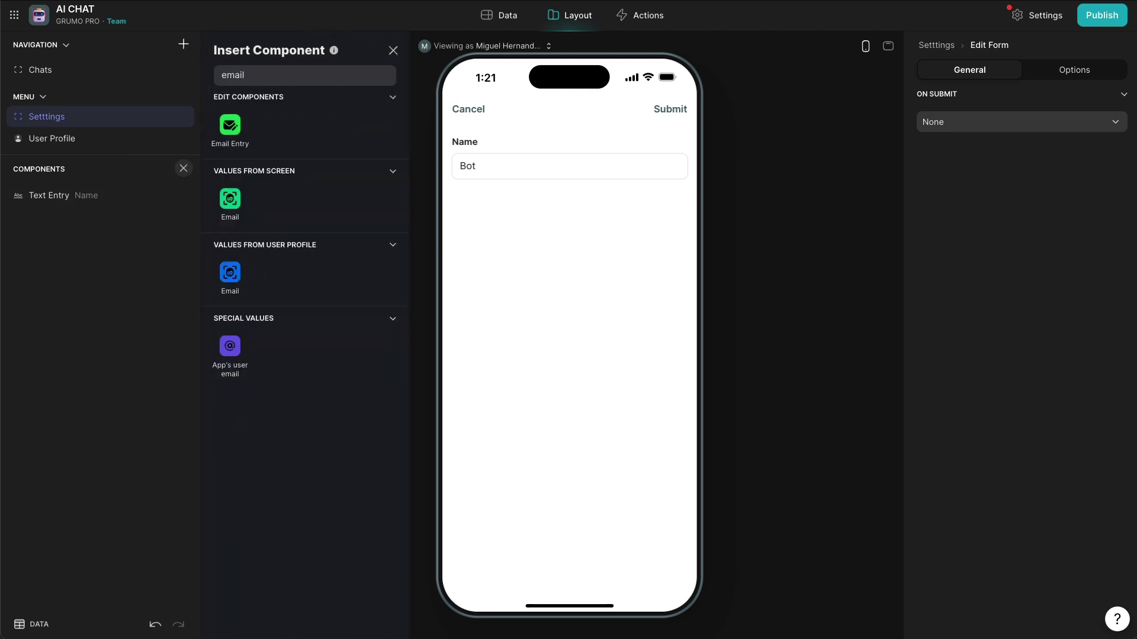
{"action": "key", "text": "Return"}
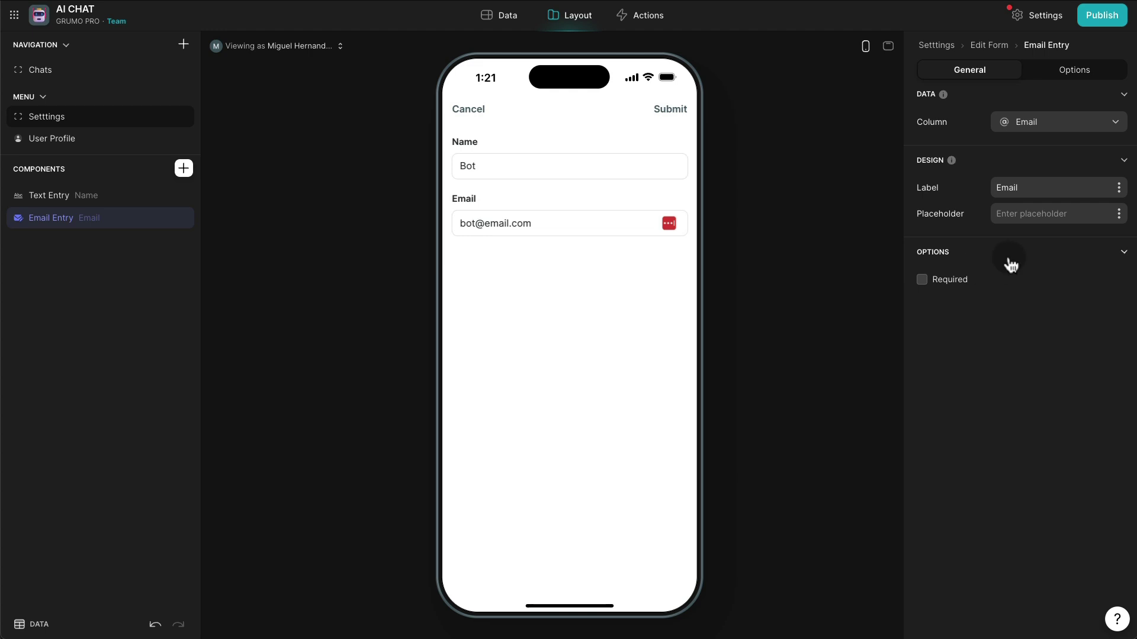
{"action": "left_click", "coordinate": [947, 279]}
{"action": "left_click", "coordinate": [49, 195]}
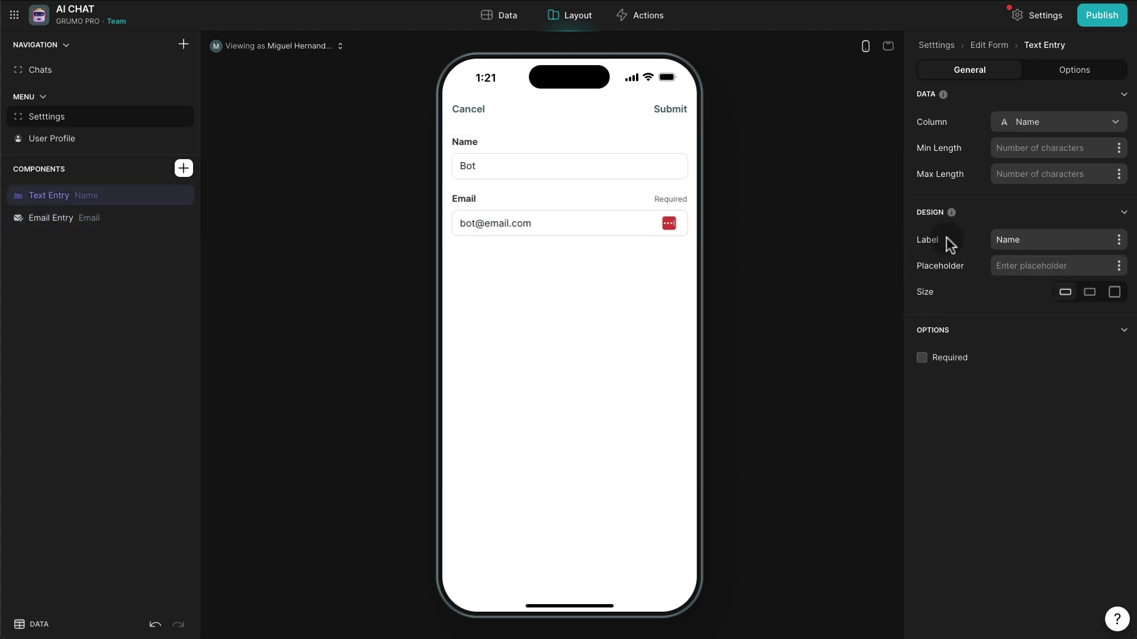
{"action": "left_click", "coordinate": [952, 358]}
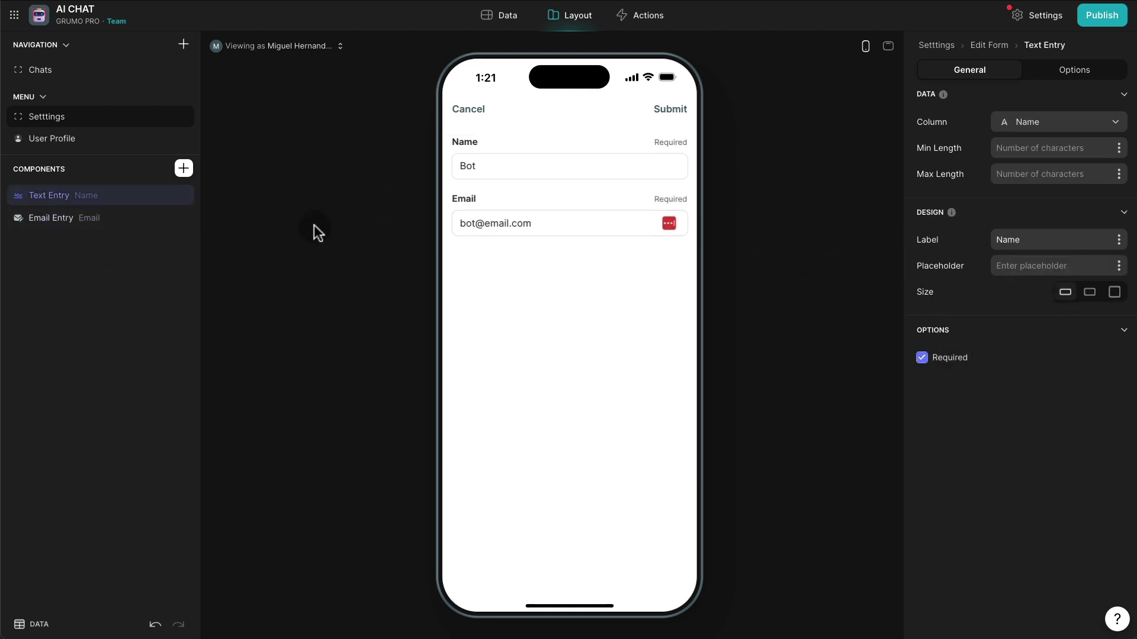
Add an Image Picker component for the Photo column to the edit form.
{"action": "left_click", "coordinate": [184, 169]}
{"action": "type", "text": "image"}
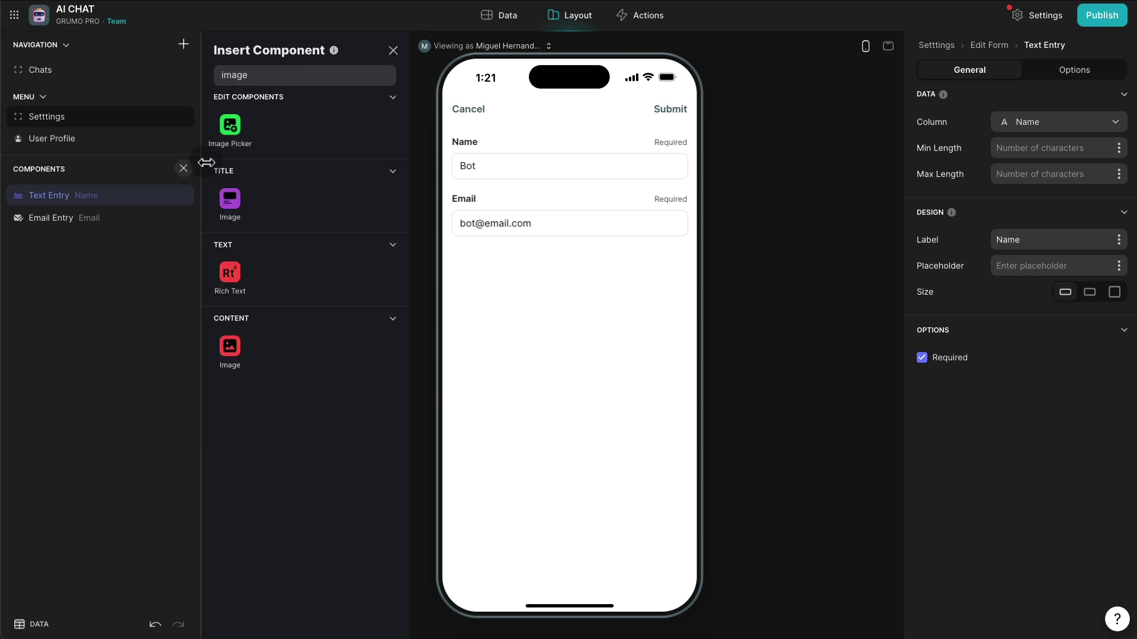
{"action": "left_click", "coordinate": [232, 140]}
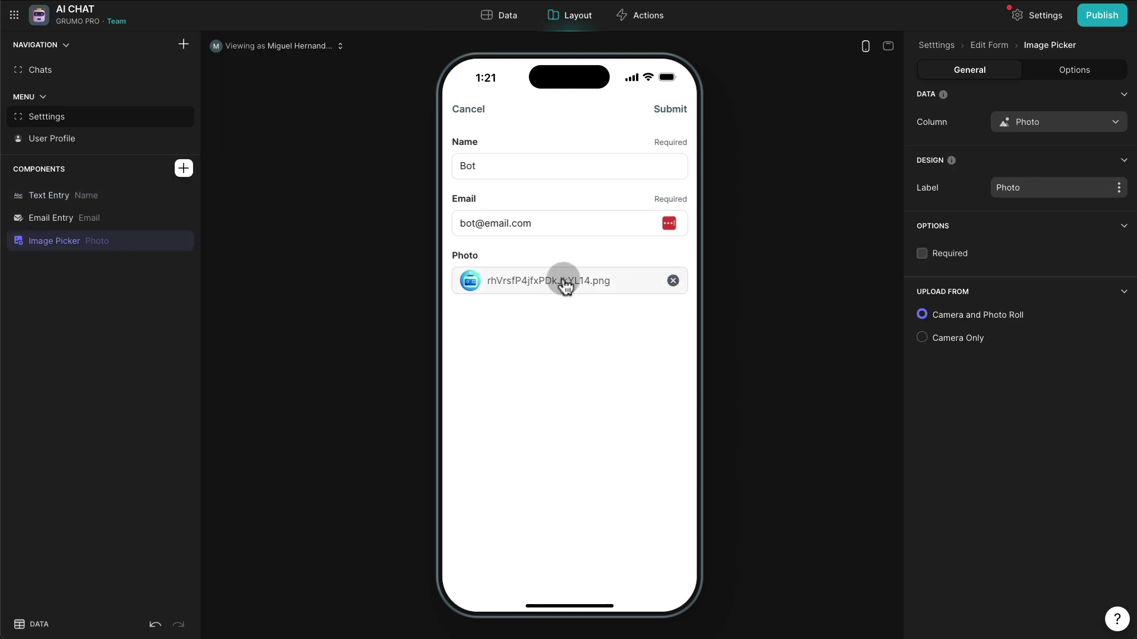
Set the edit form's screen title to "Edit Bot" and cancel out of the form in the preview.
{"action": "left_click", "coordinate": [1000, 45]}
{"action": "left_click", "coordinate": [1071, 71]}
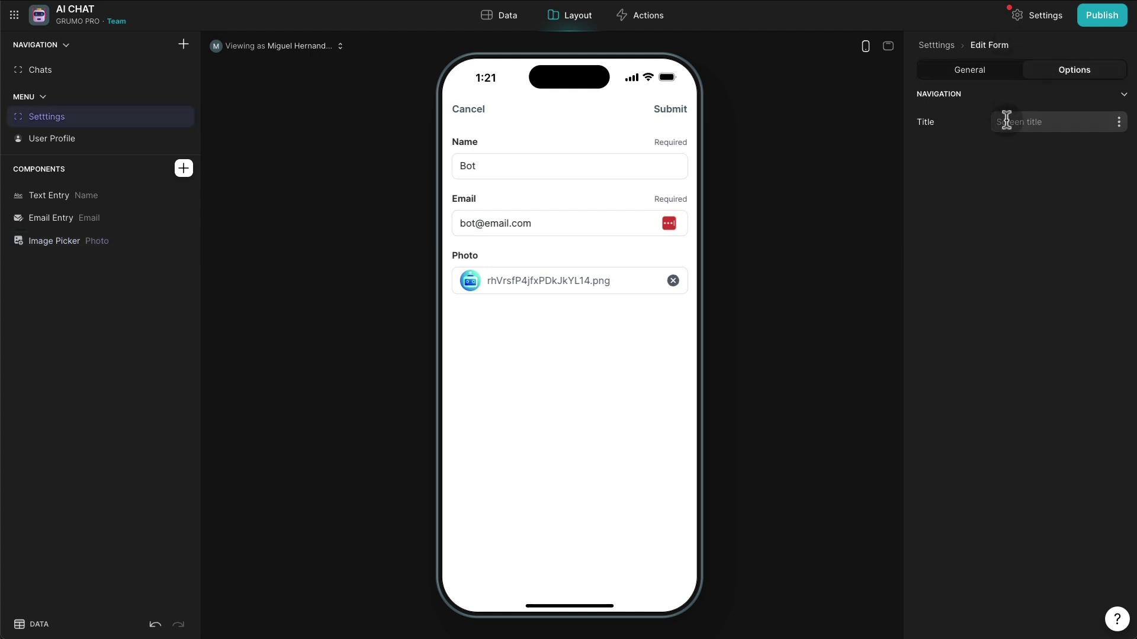
{"action": "left_click", "coordinate": [1004, 121]}
{"action": "type", "text": "Edit Bot"}
{"action": "left_click", "coordinate": [555, 389]}
{"action": "left_click", "coordinate": [468, 110]}
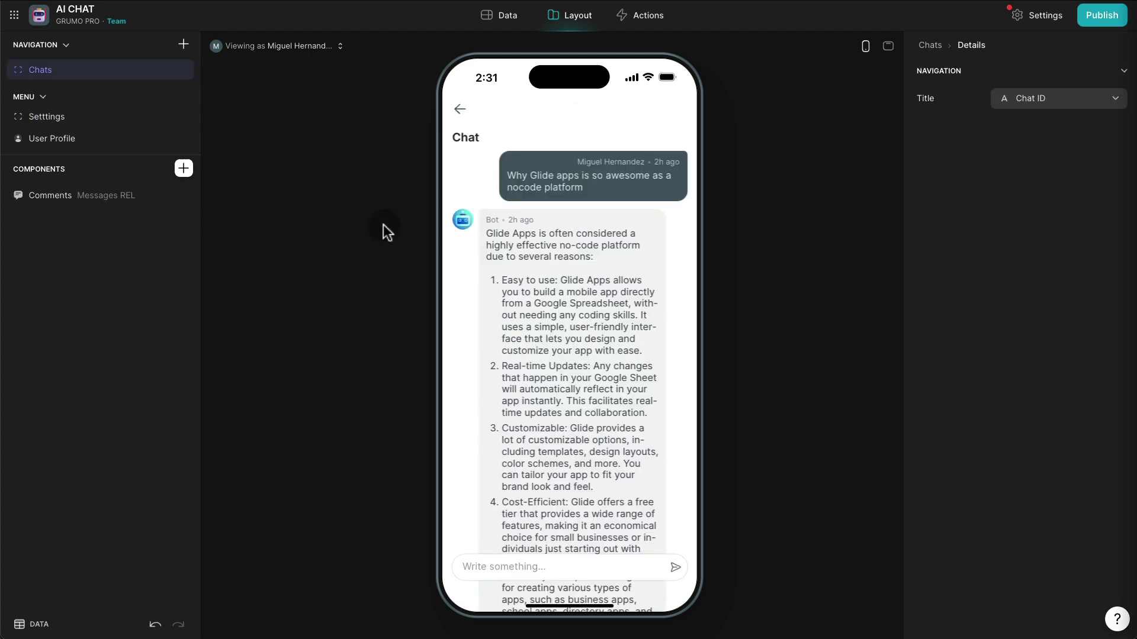
Add a column named "Messages ARR" to the Chats table and make it a Lookup column.
{"action": "left_click", "coordinate": [90, 75]}
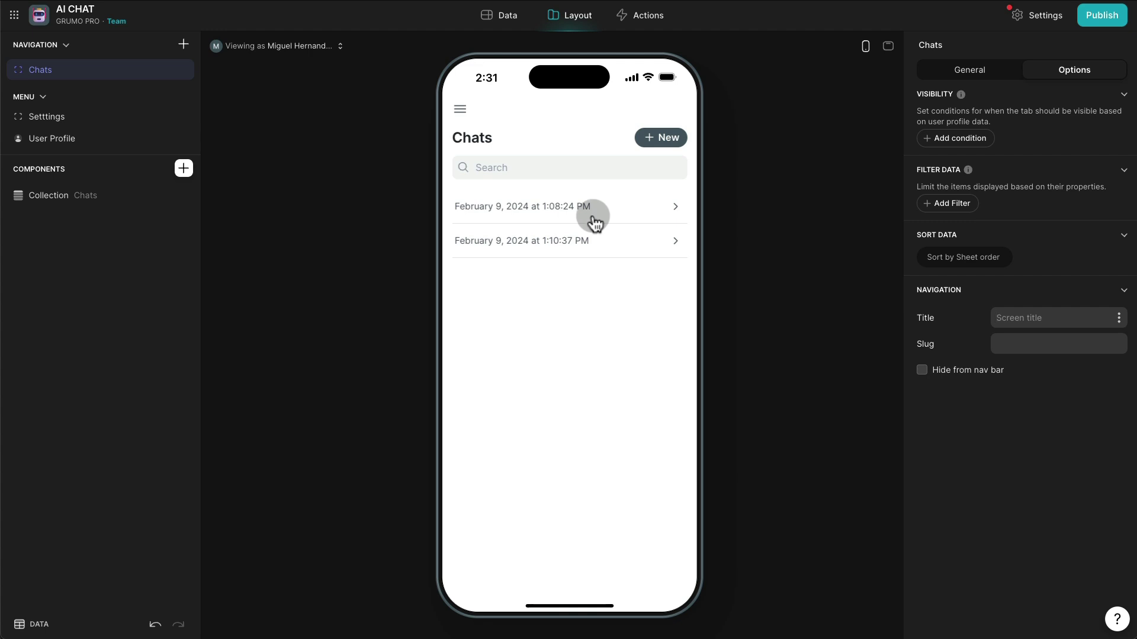
{"action": "left_click", "coordinate": [498, 16]}
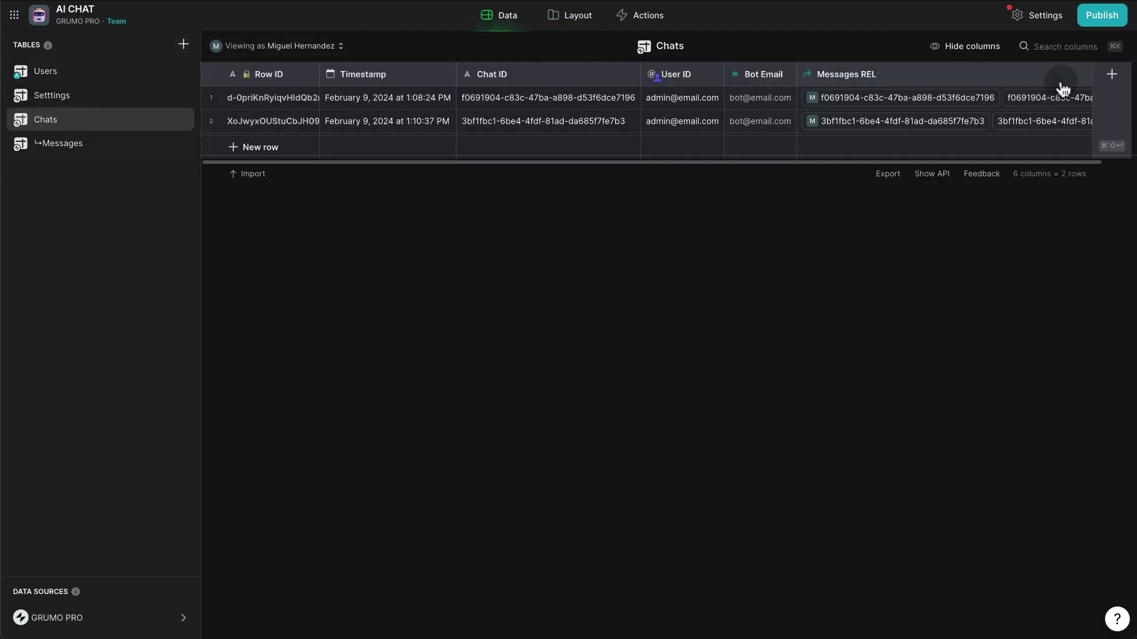
{"action": "left_click", "coordinate": [1112, 76]}
{"action": "type", "text": "Me"}
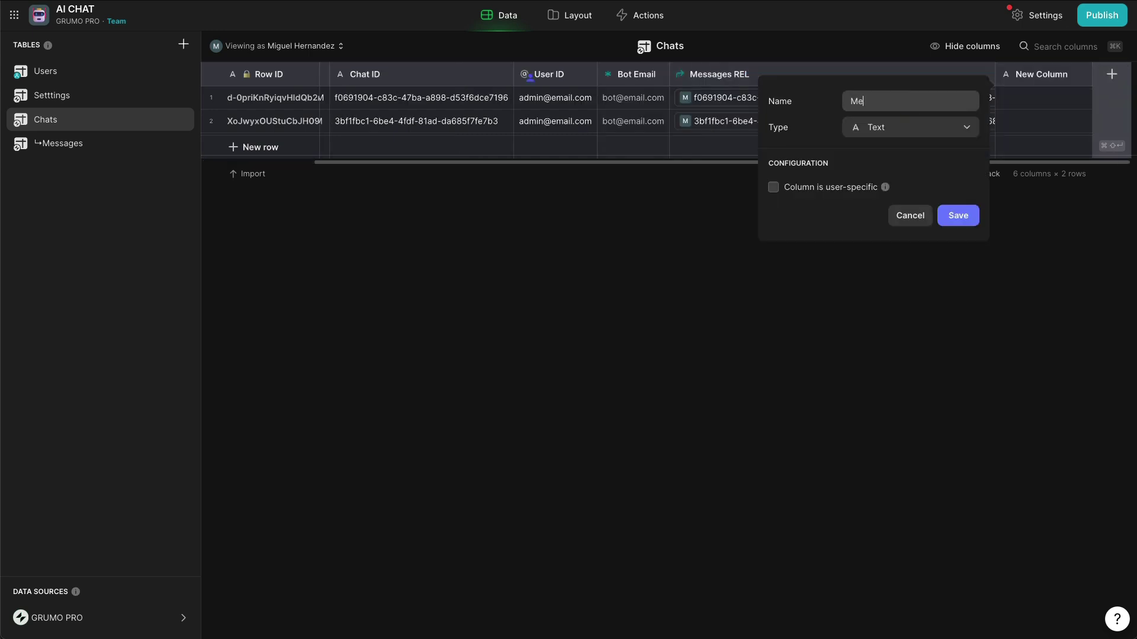
{"action": "type", "text": "ssages ARR"}
{"action": "left_click", "coordinate": [922, 127]}
{"action": "type", "text": "loo"}
{"action": "key", "text": "Return"}
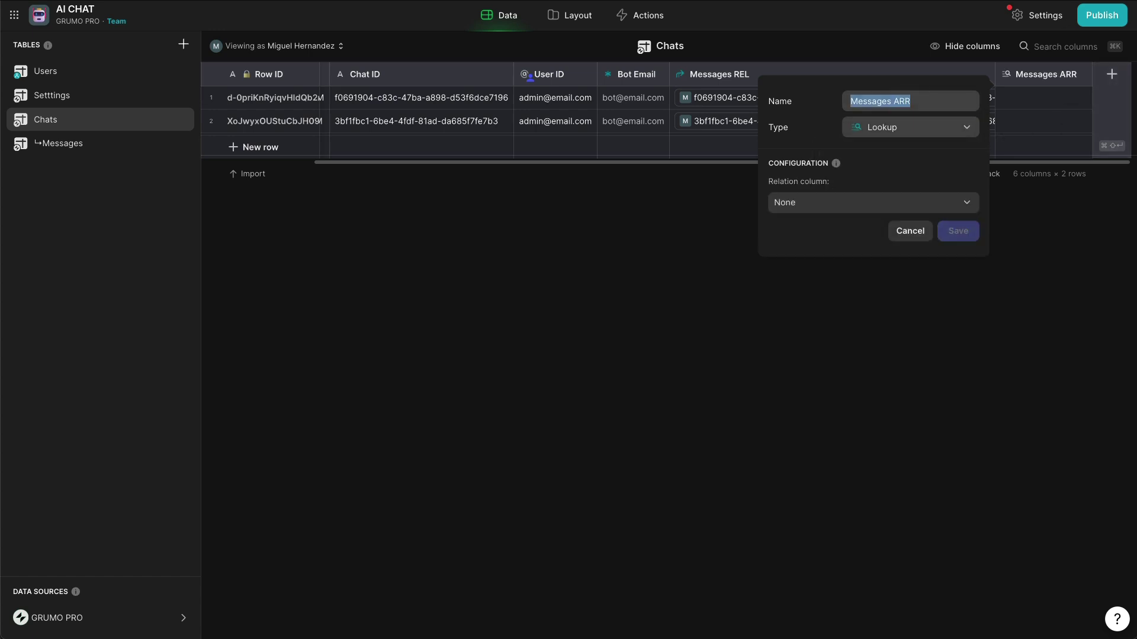
Point the lookup at the Content column through Messages REL, save it, and check the first row's value.
{"action": "left_click", "coordinate": [876, 207]}
{"action": "mouse_move", "coordinate": [862, 255]}
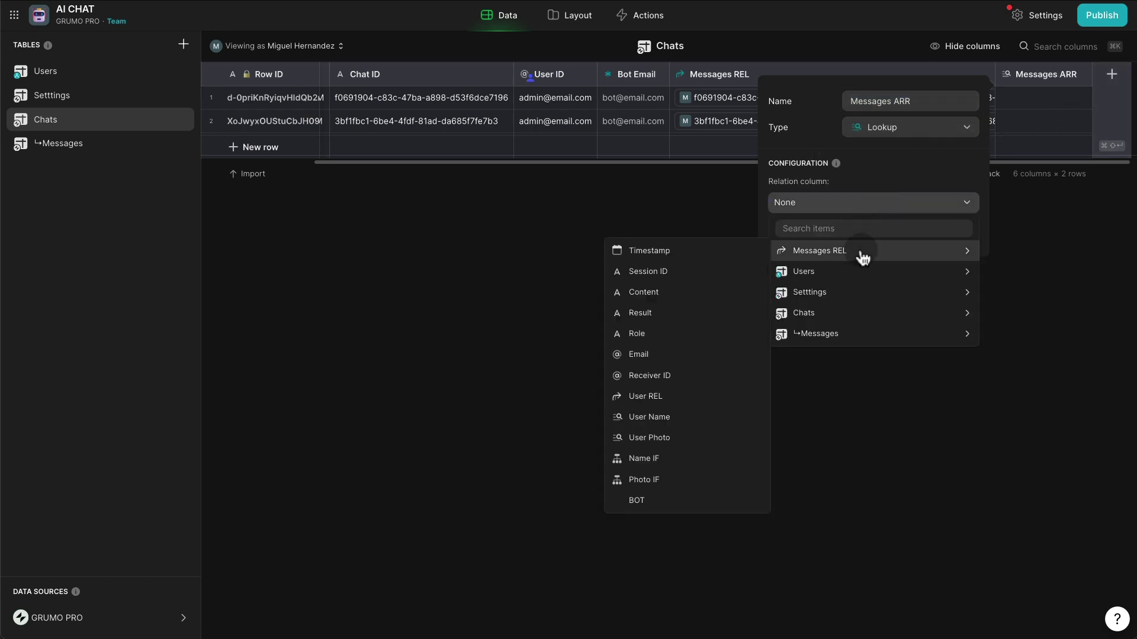
{"action": "left_click", "coordinate": [675, 292]}
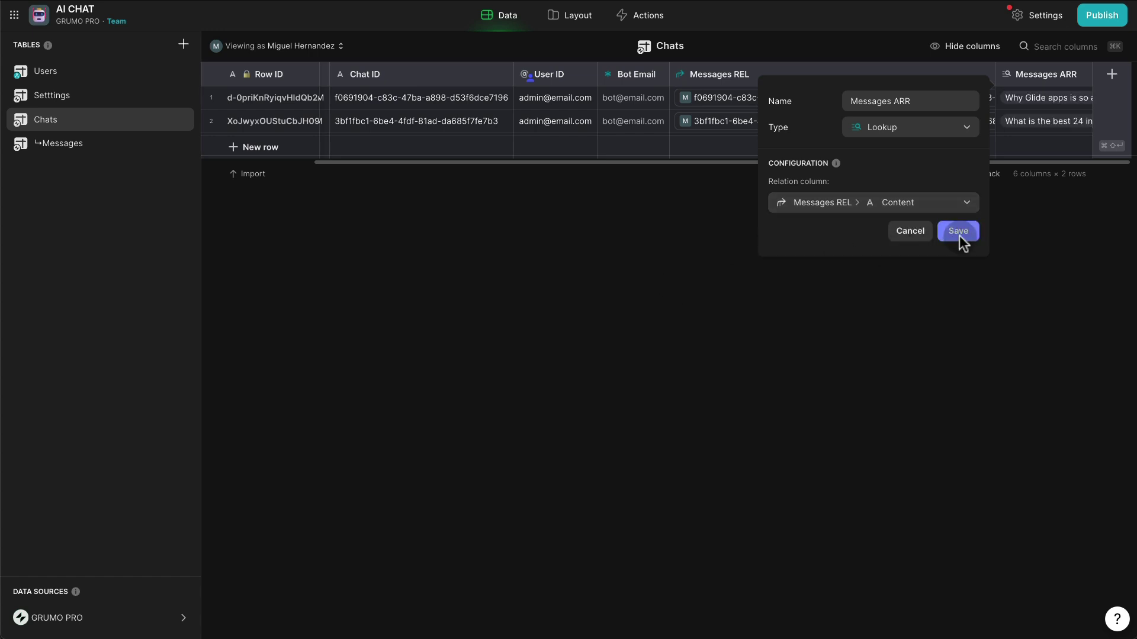
{"action": "left_click", "coordinate": [959, 236]}
{"action": "left_click", "coordinate": [1047, 105]}
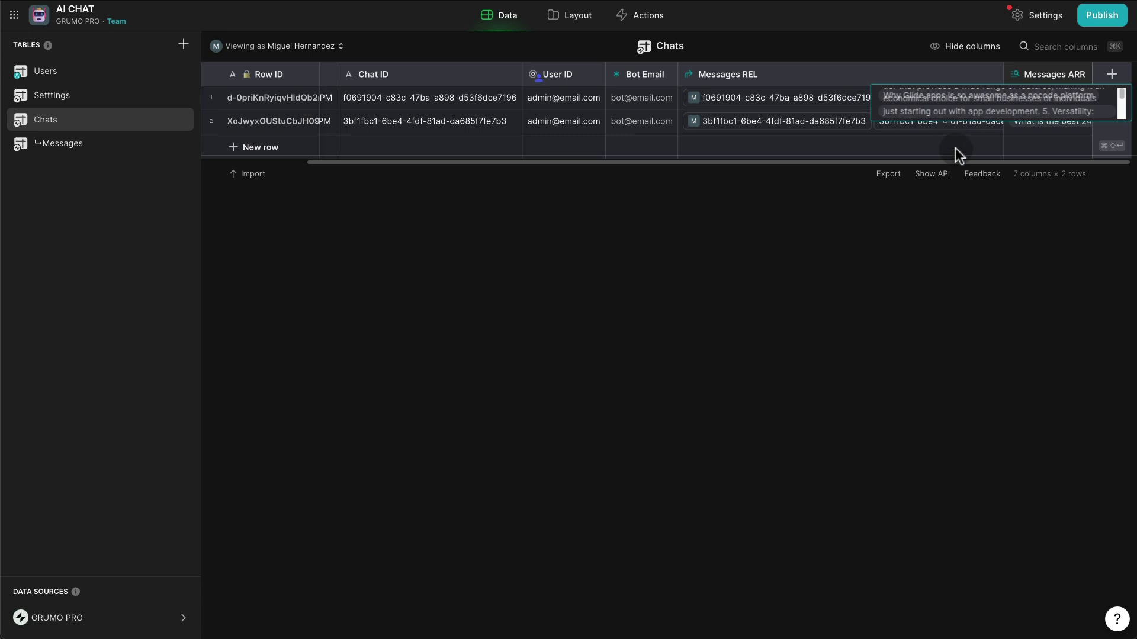
{"action": "left_click", "coordinate": [1031, 95]}
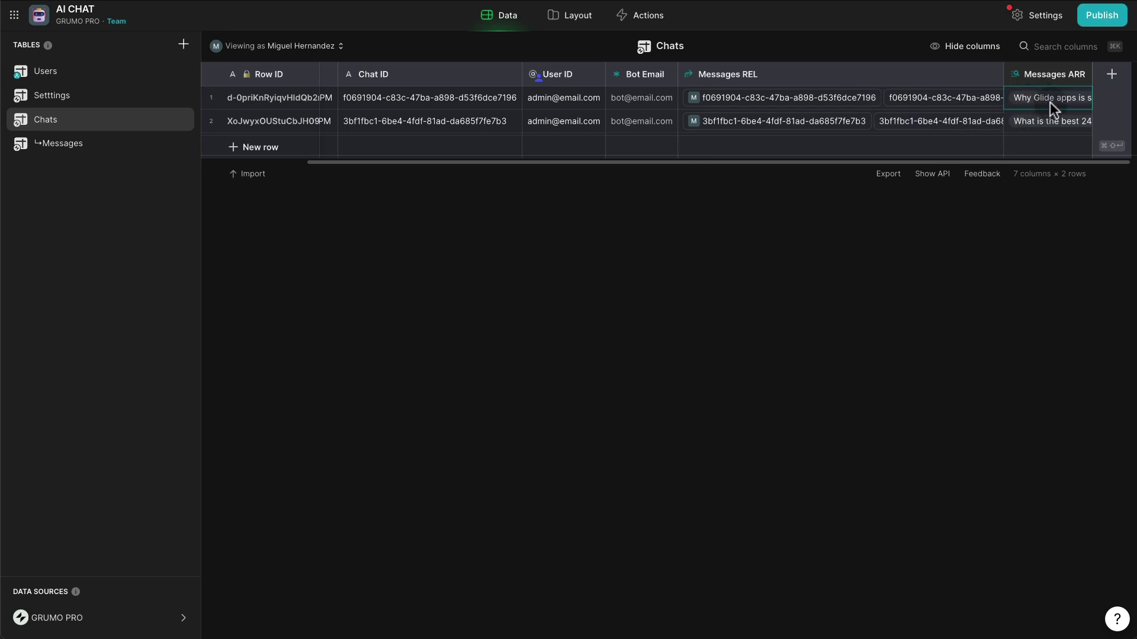
Add a column named "Messages ST" to the Chats table with the Joined List type.
{"action": "left_click", "coordinate": [1111, 74]}
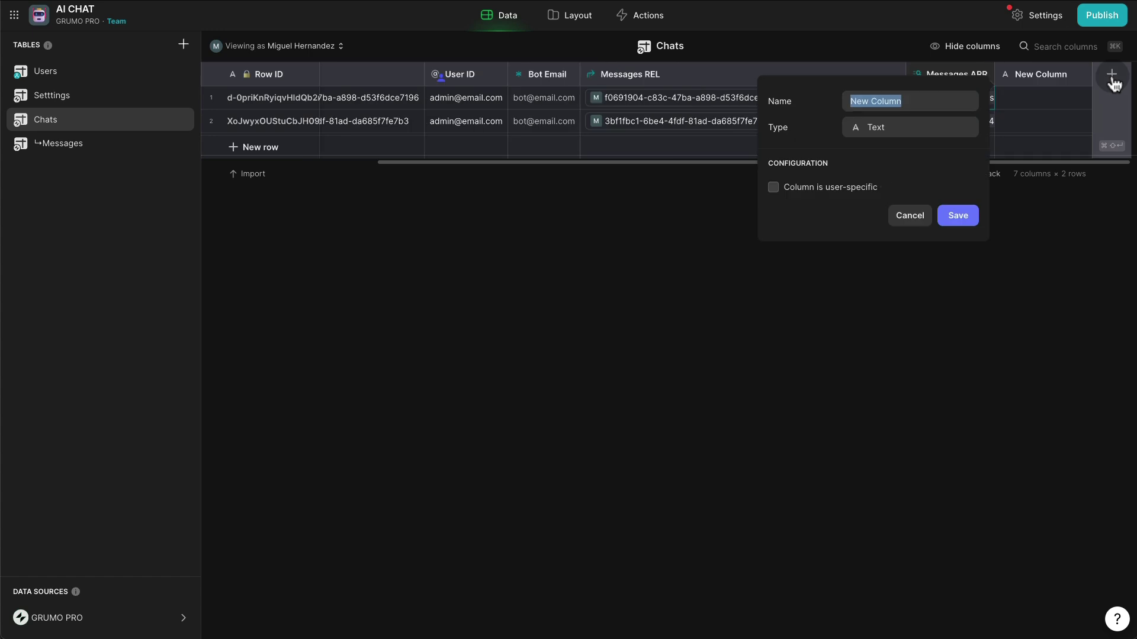
{"action": "type", "text": "Messages"}
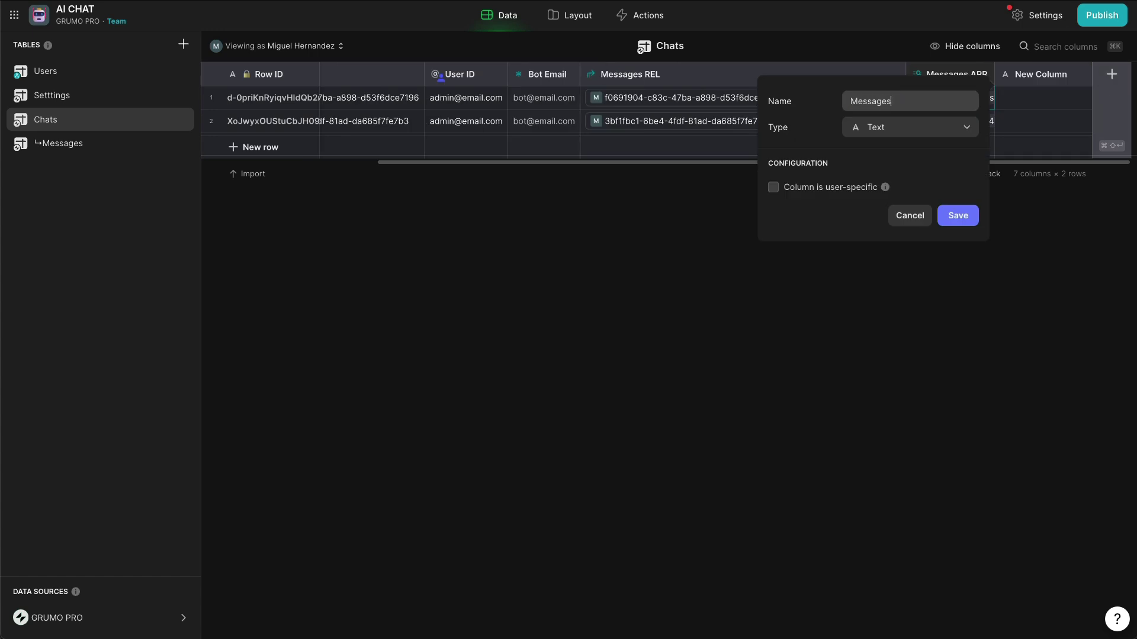
{"action": "type", "text": " ST"}
{"action": "left_click", "coordinate": [922, 139]}
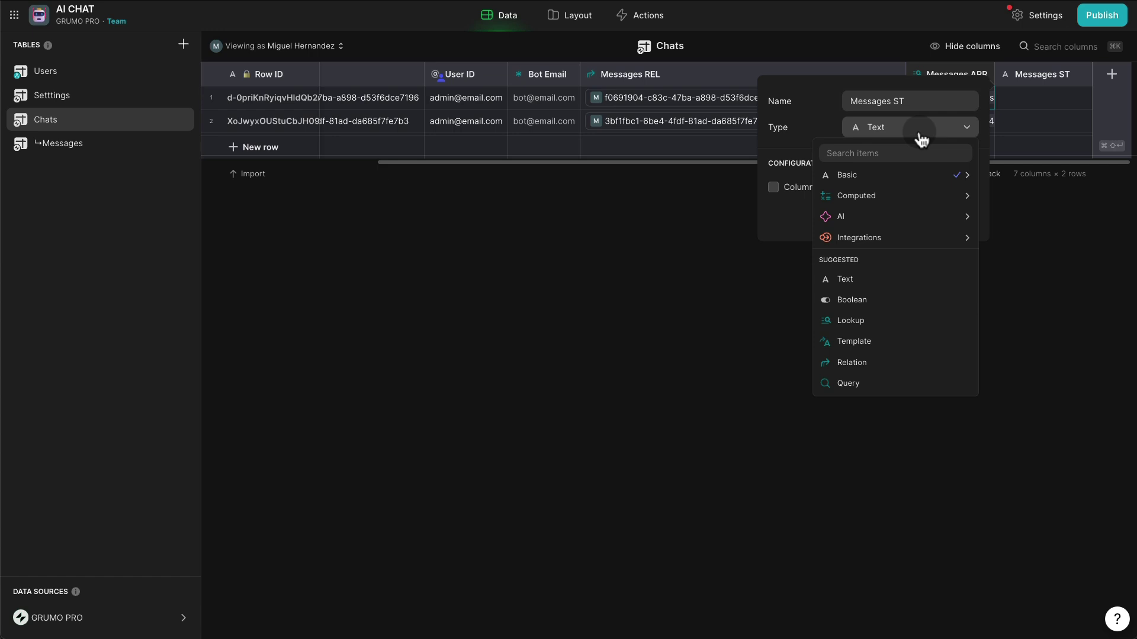
{"action": "type", "text": "join"}
{"action": "left_click", "coordinate": [889, 174]}
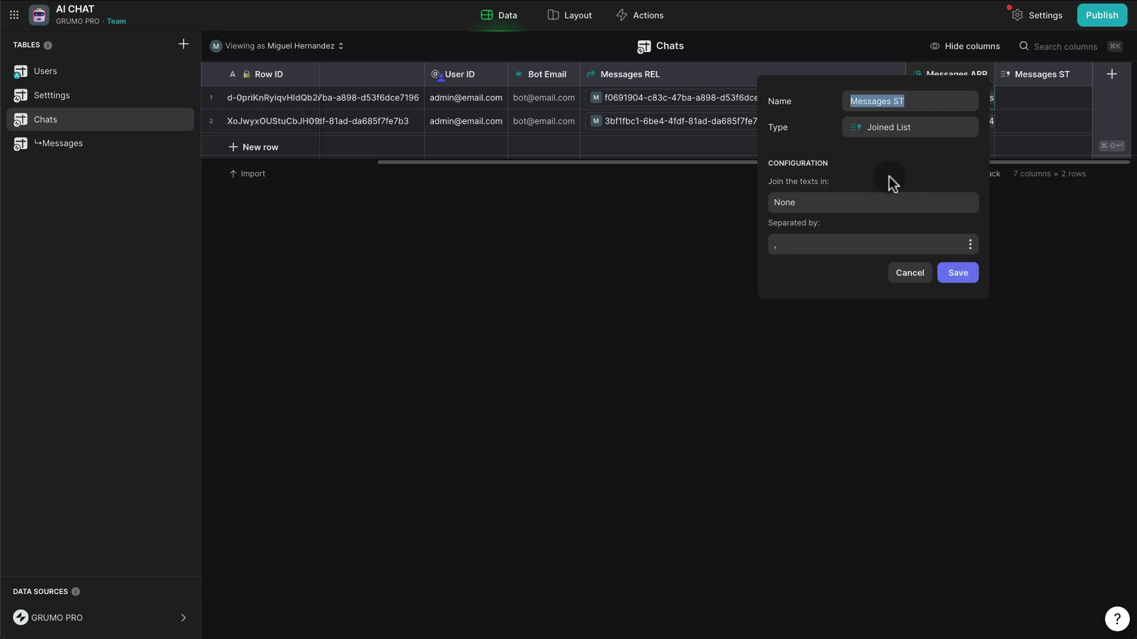
Join the texts in Messages ARR with a line break as separator, save the column, and check both rows' joined text.
{"action": "left_click", "coordinate": [880, 202]}
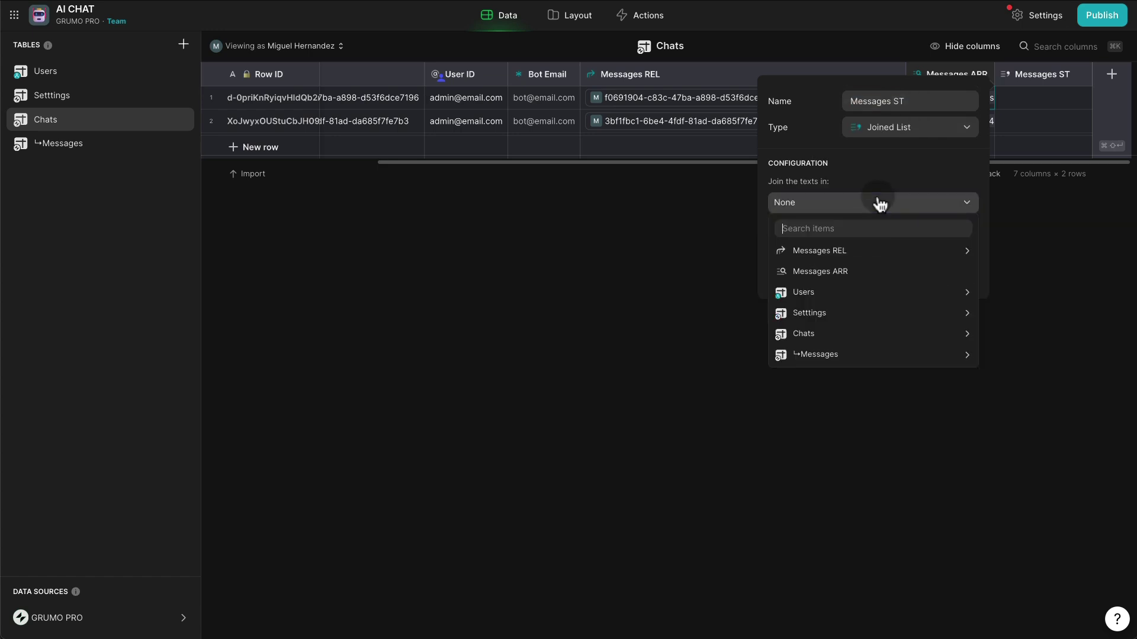
{"action": "left_click", "coordinate": [860, 271]}
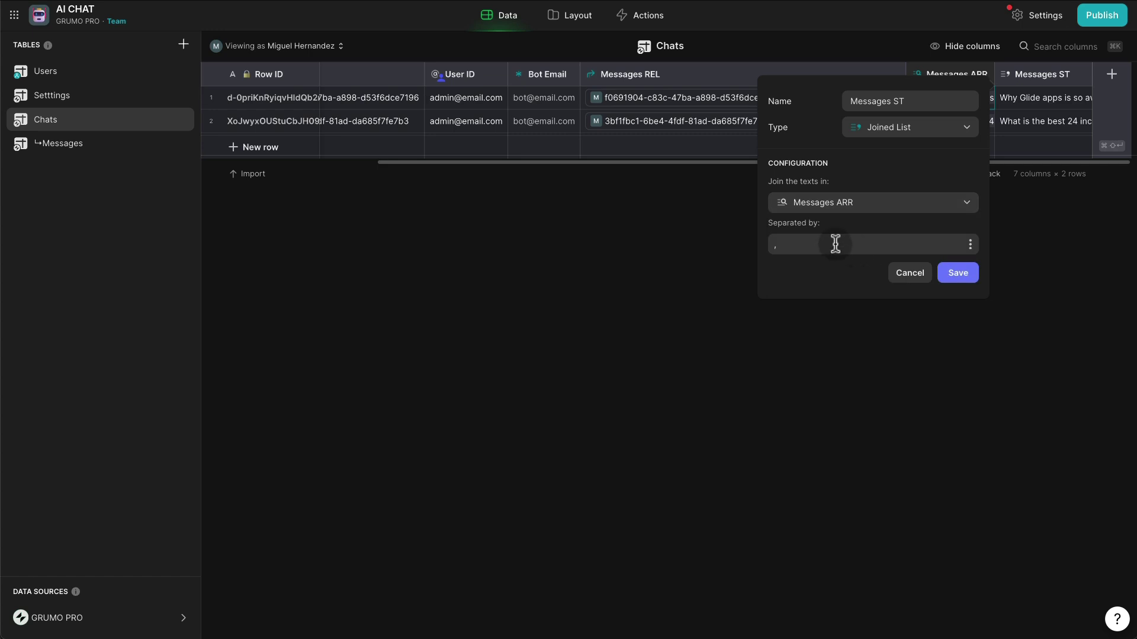
{"action": "left_click", "coordinate": [835, 244]}
{"action": "key", "text": "BackSpace"}
{"action": "key", "text": "BackSpace"}
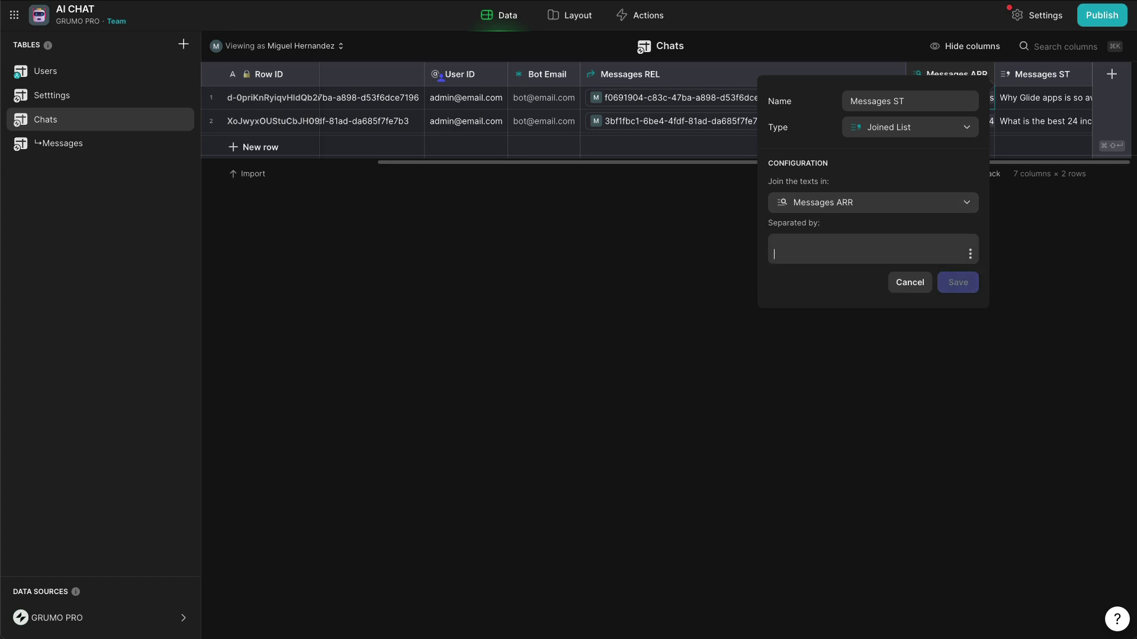
{"action": "left_click", "coordinate": [958, 273]}
{"action": "left_click", "coordinate": [1058, 96]}
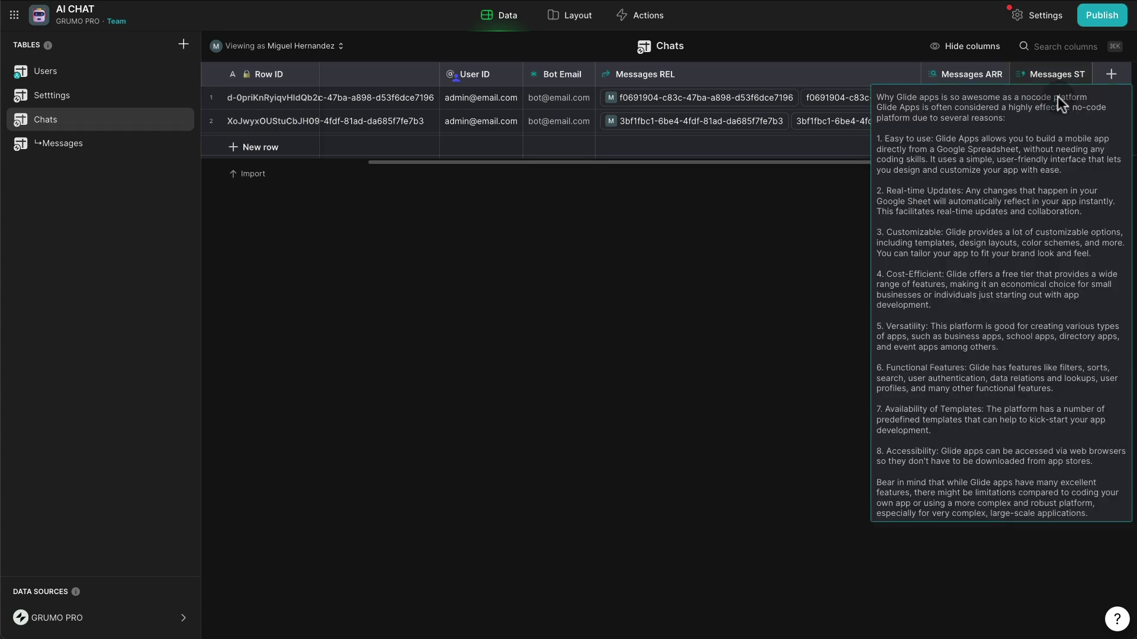
{"action": "left_click", "coordinate": [779, 245]}
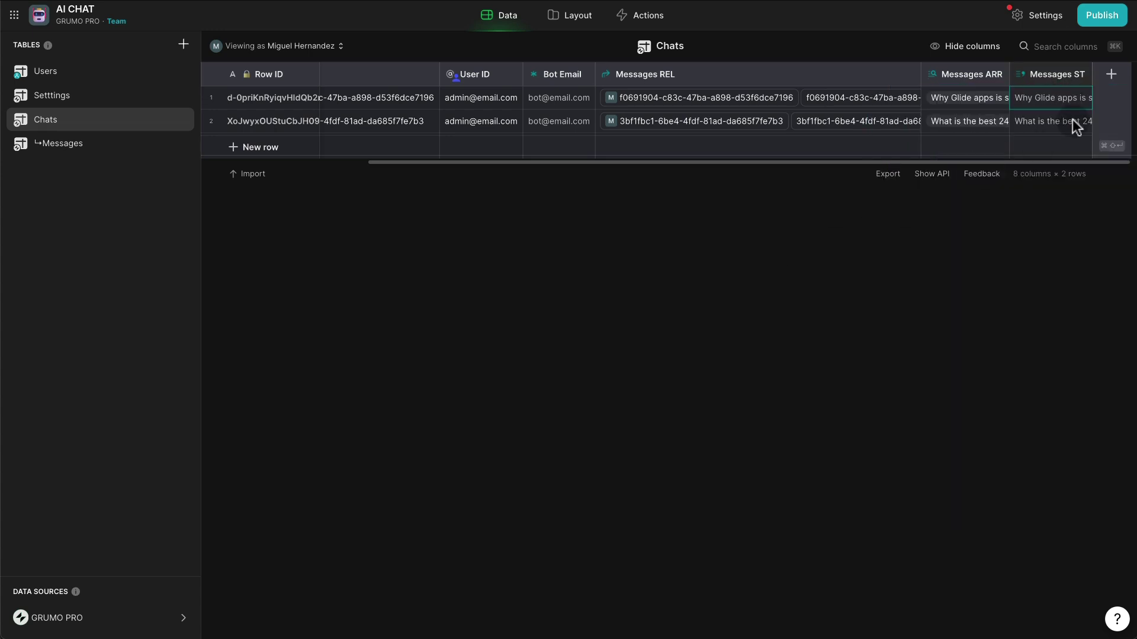
{"action": "left_click", "coordinate": [1070, 119]}
{"action": "left_click", "coordinate": [734, 265]}
Add a column named "Messages TRUNC" to the Chats table with the Truncate Text type.
{"action": "left_click", "coordinate": [1112, 80]}
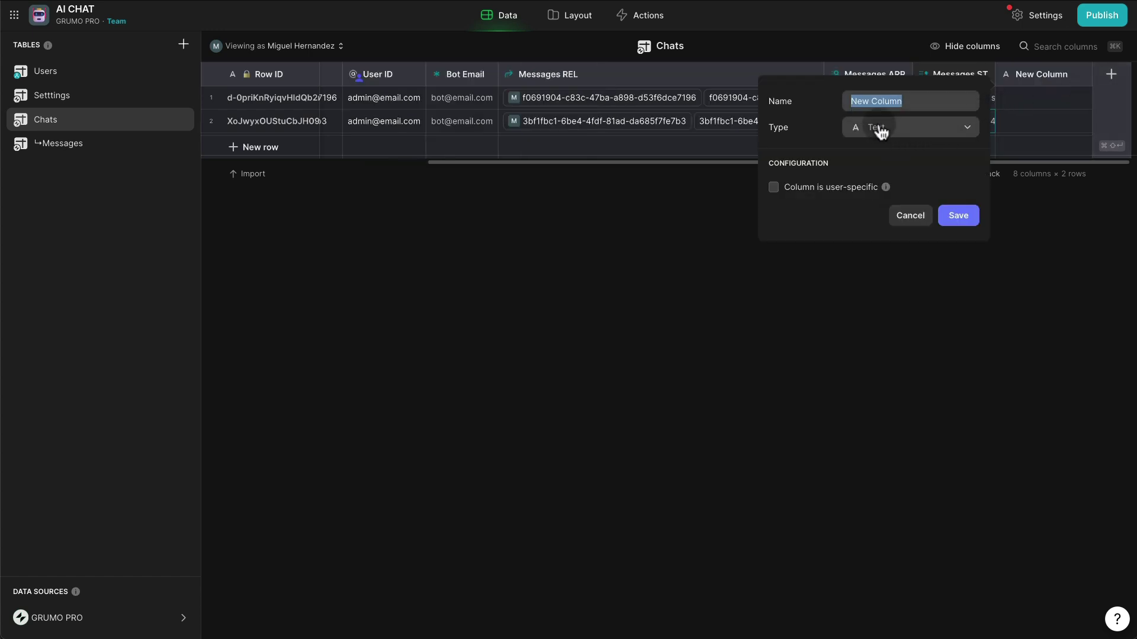
{"action": "type", "text": "Messages TRUNC"}
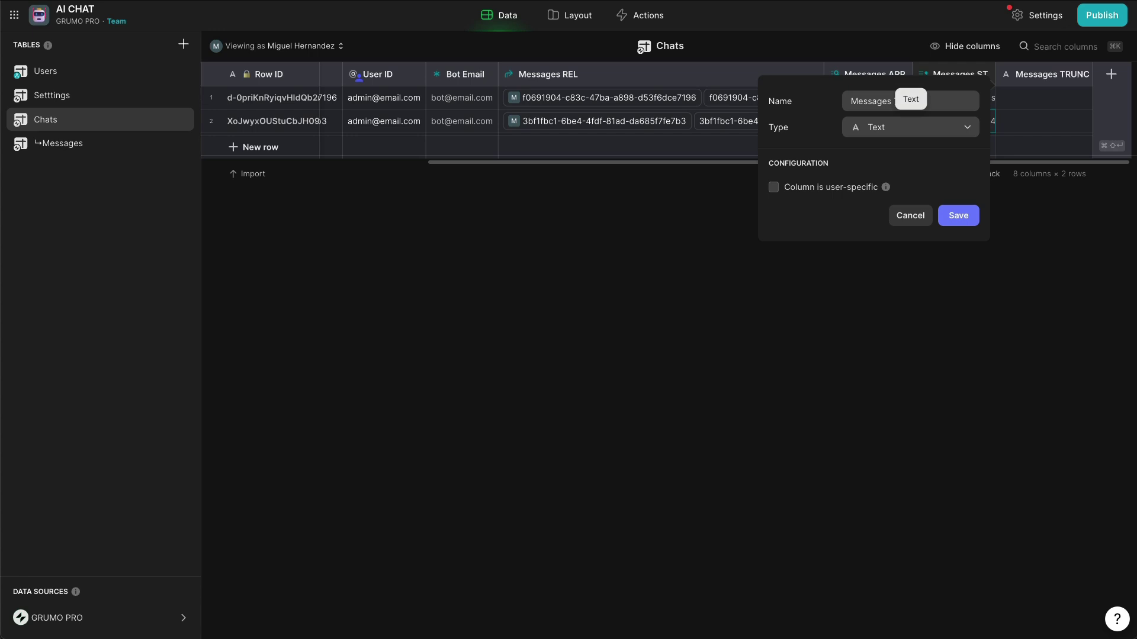
{"action": "left_click", "coordinate": [896, 130]}
{"action": "type", "text": "trun"}
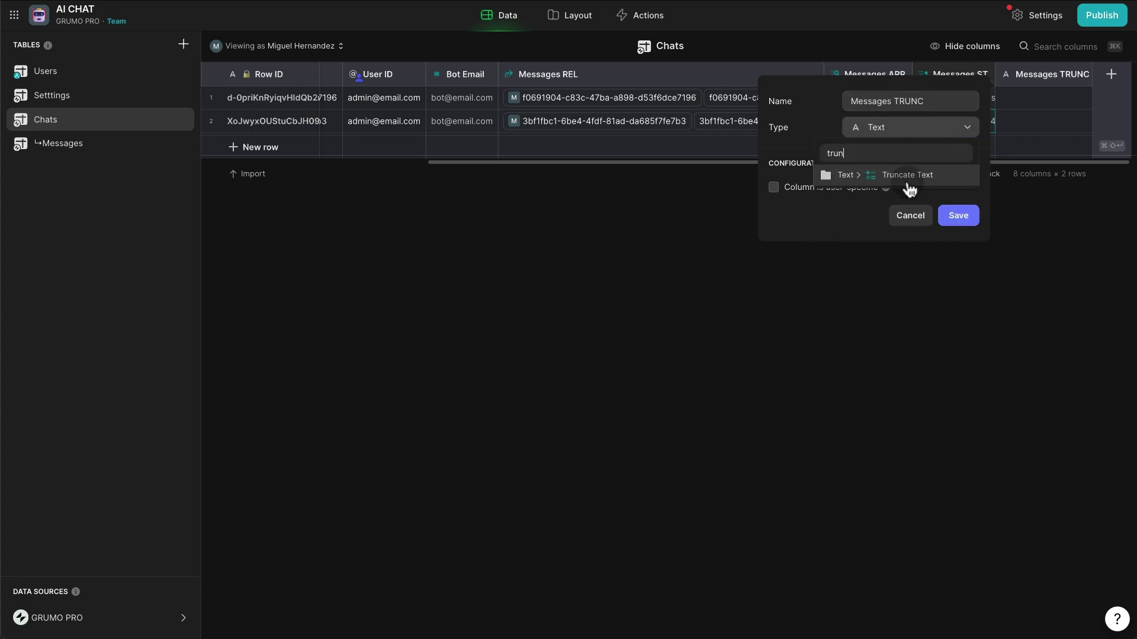
{"action": "left_click", "coordinate": [908, 179]}
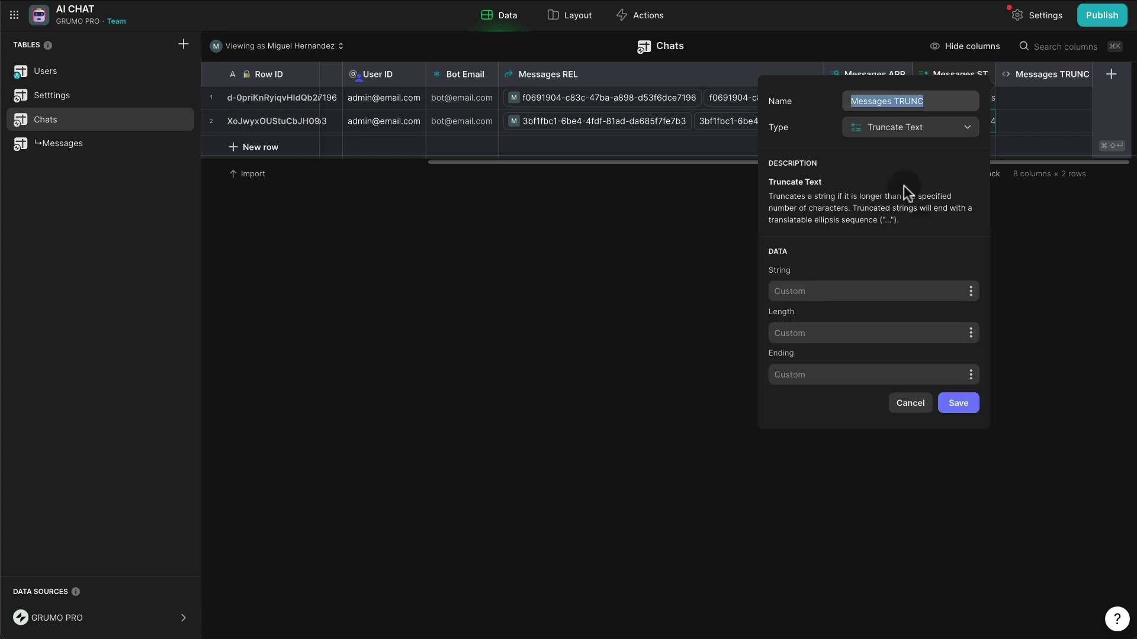
Truncate the Messages ST text to a length of 1000 and save the column.
{"action": "left_click", "coordinate": [967, 294]}
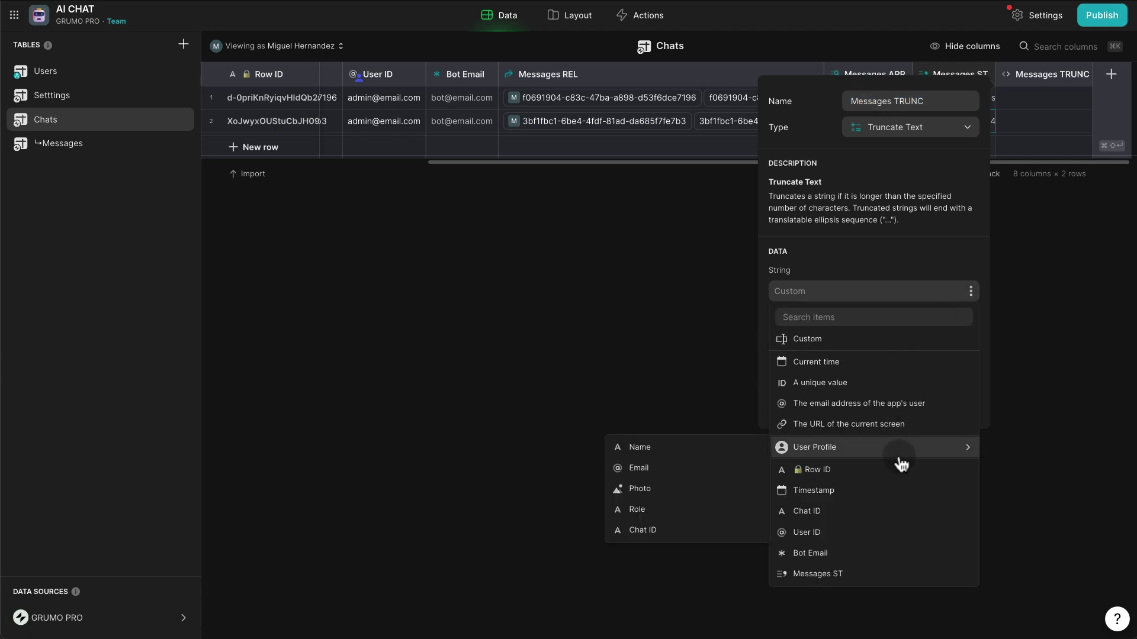
{"action": "left_click", "coordinate": [844, 574]}
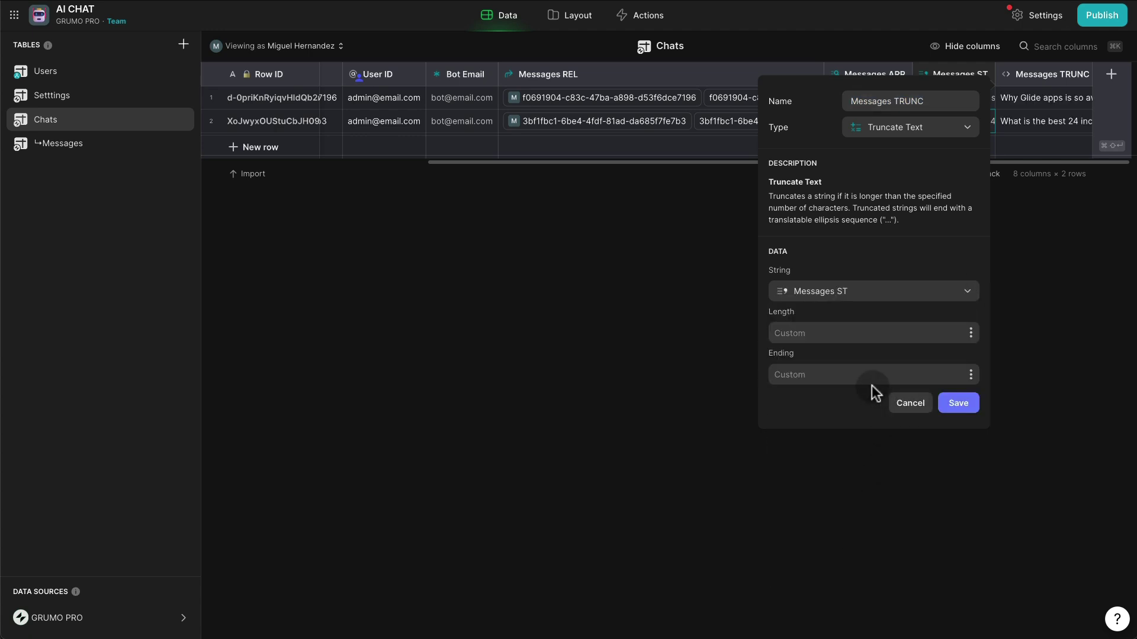
{"action": "left_click", "coordinate": [825, 333]}
{"action": "type", "text": "1000"}
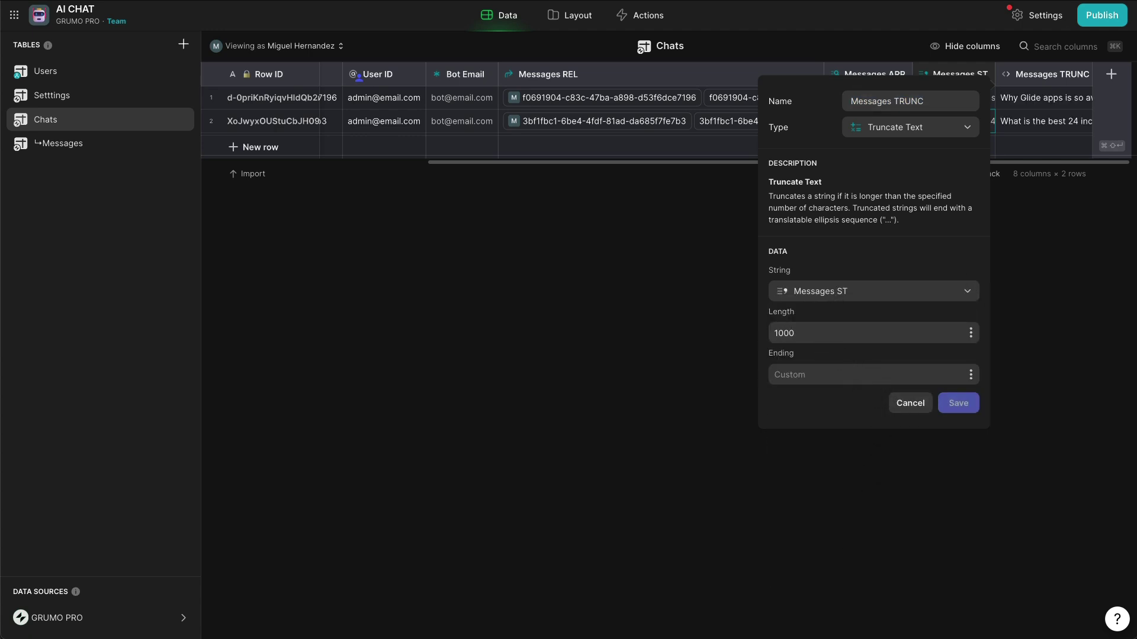
{"action": "left_click", "coordinate": [974, 402]}
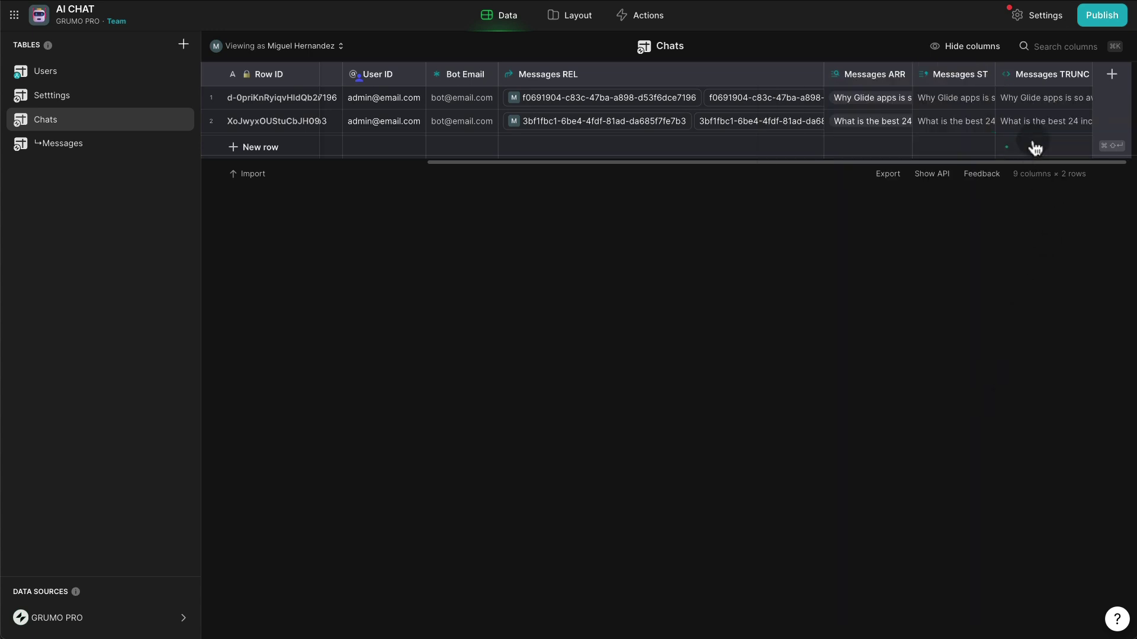
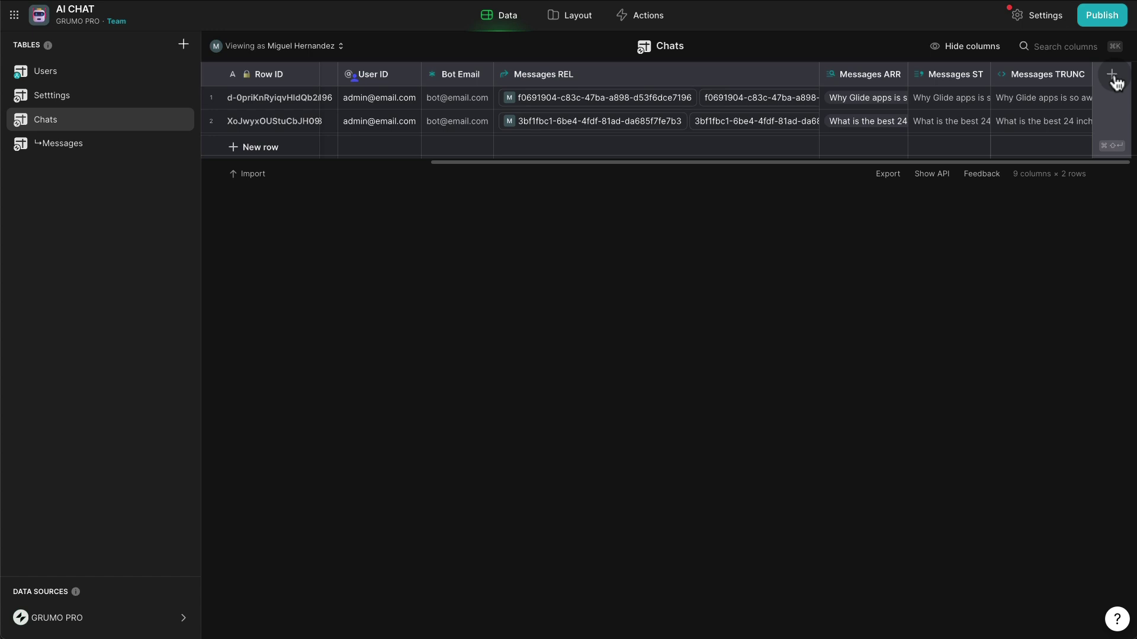
Add a column named "Topic" to the Chats table with the AI Generate Text type.
{"action": "left_click", "coordinate": [1115, 82]}
{"action": "double_click", "coordinate": [938, 102]}
{"action": "left_click", "coordinate": [938, 101]}
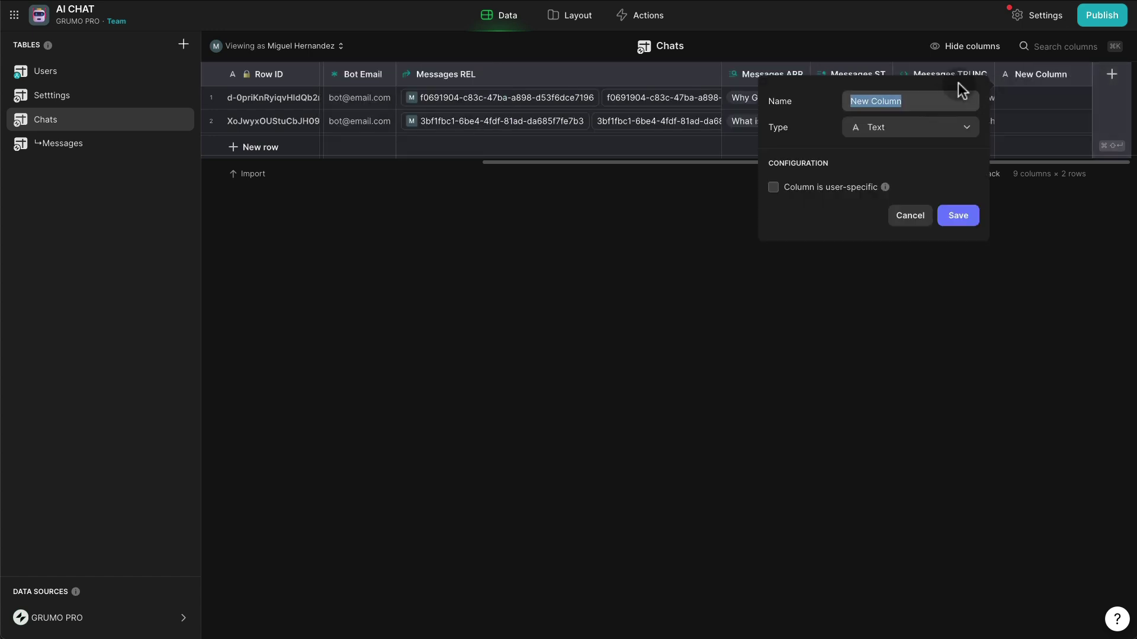
{"action": "type", "text": "Topic"}
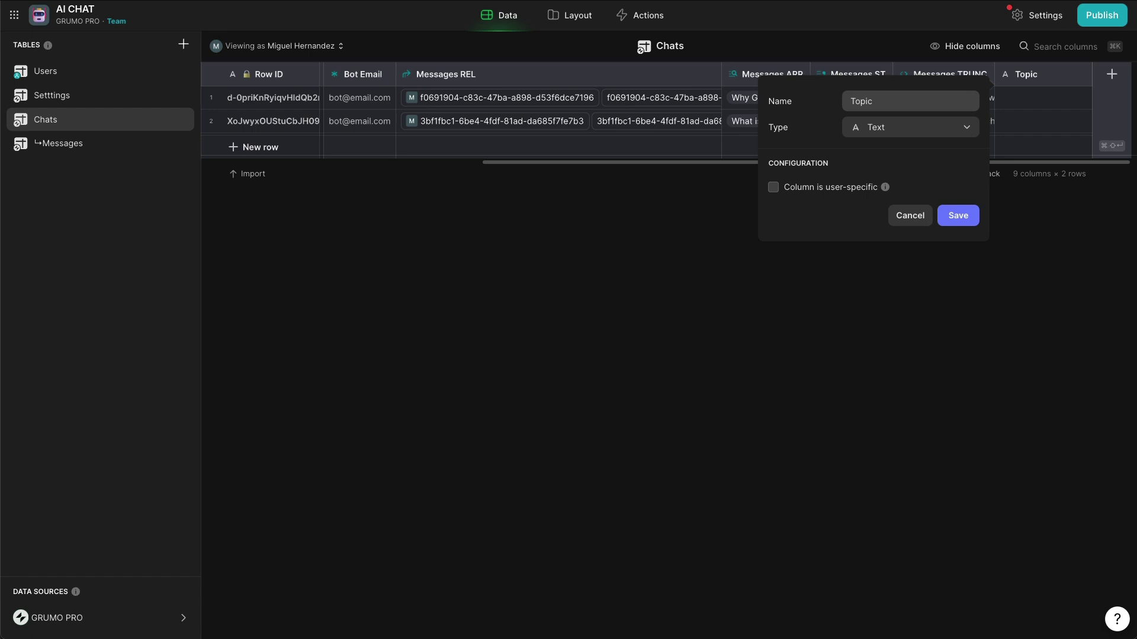
{"action": "left_click", "coordinate": [891, 128]}
{"action": "mouse_move", "coordinate": [884, 220]}
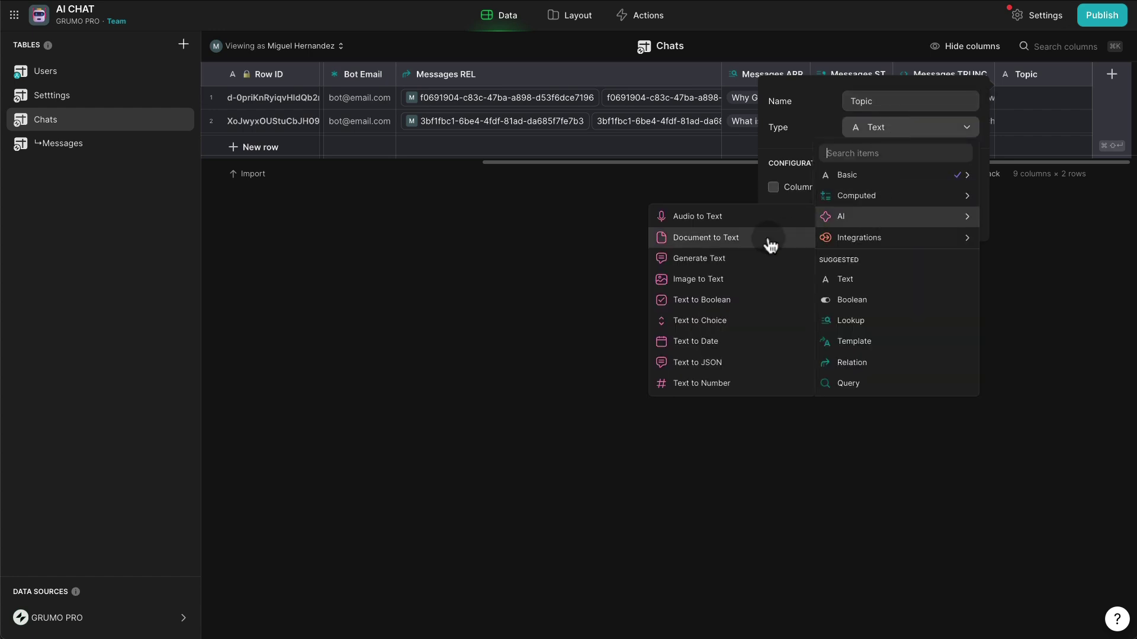
{"action": "left_click", "coordinate": [730, 257]}
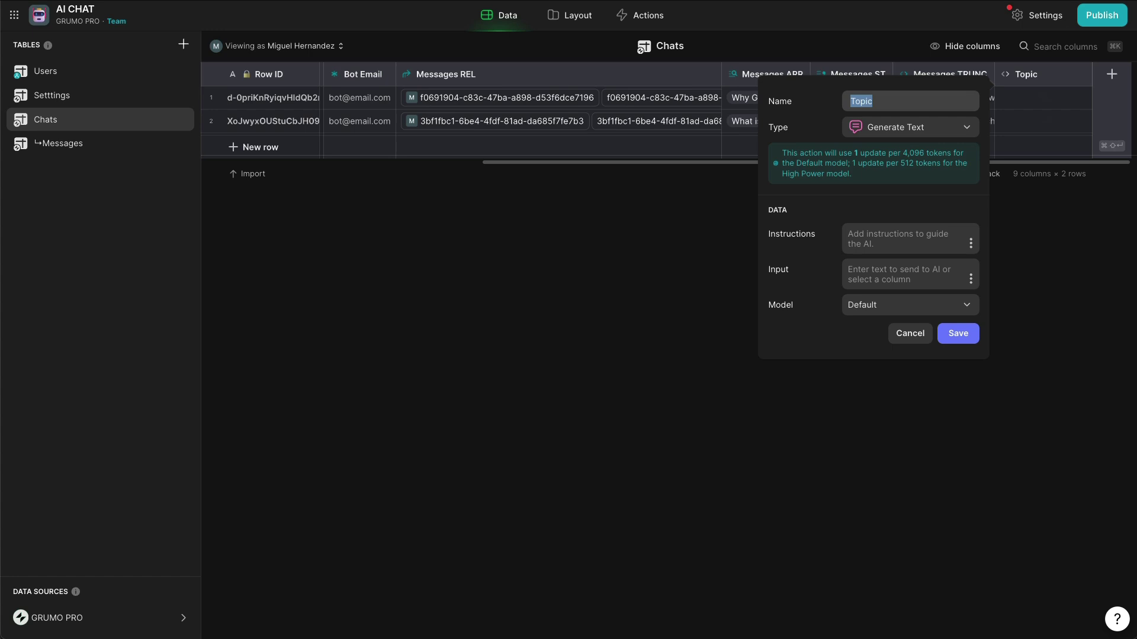
Instruct the AI "Summarize the following conversation in 4 words or less" with Messages TRUNC as input, save, and check both rows' topics.
{"action": "left_click", "coordinate": [901, 238]}
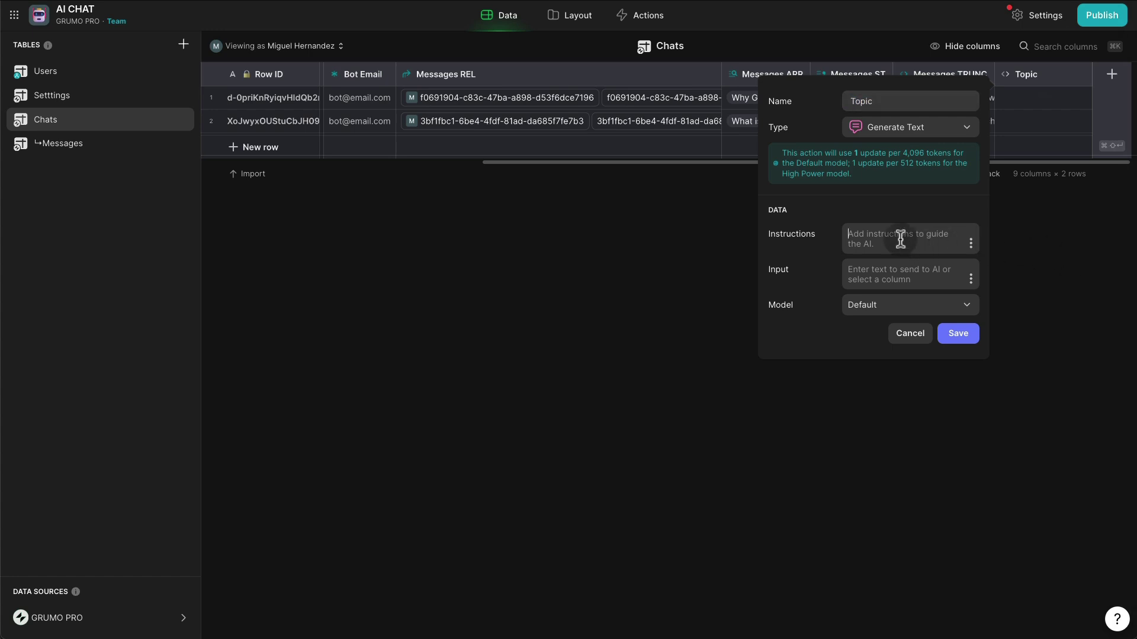
{"action": "type", "text": "Summarize the following conversation in 4 words or less"}
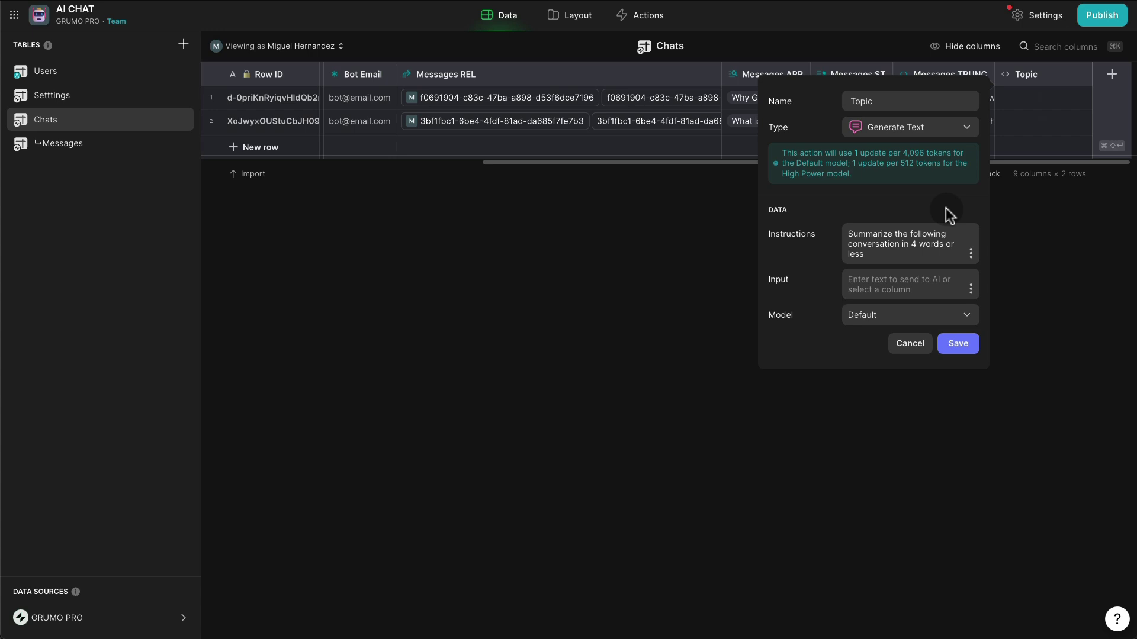
{"action": "left_click", "coordinate": [970, 289]}
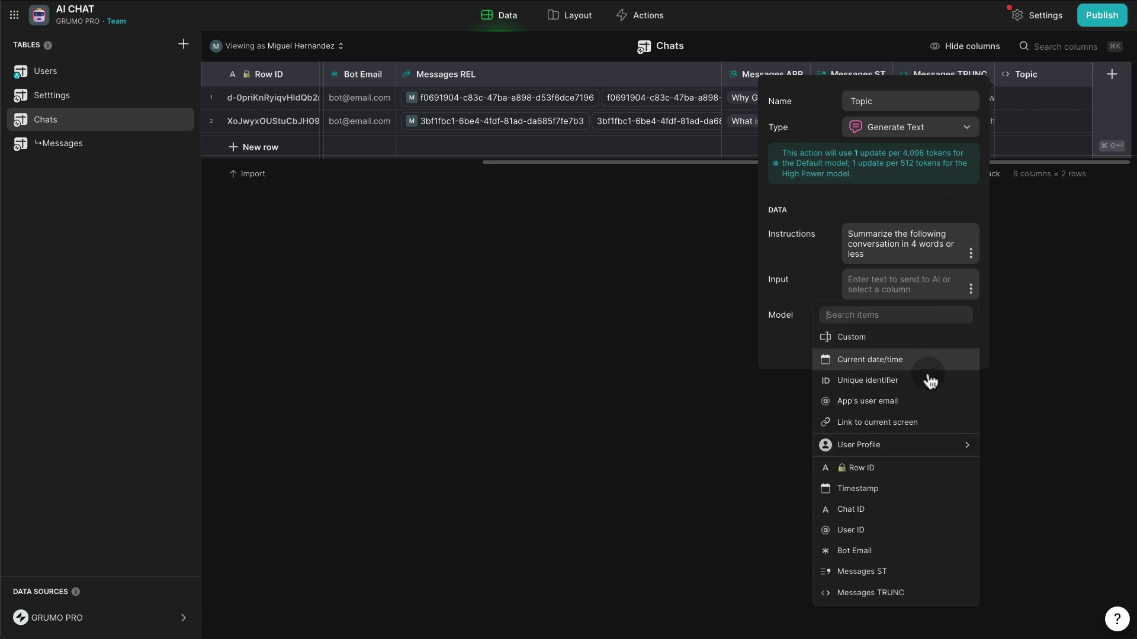
{"action": "left_click", "coordinate": [884, 595]}
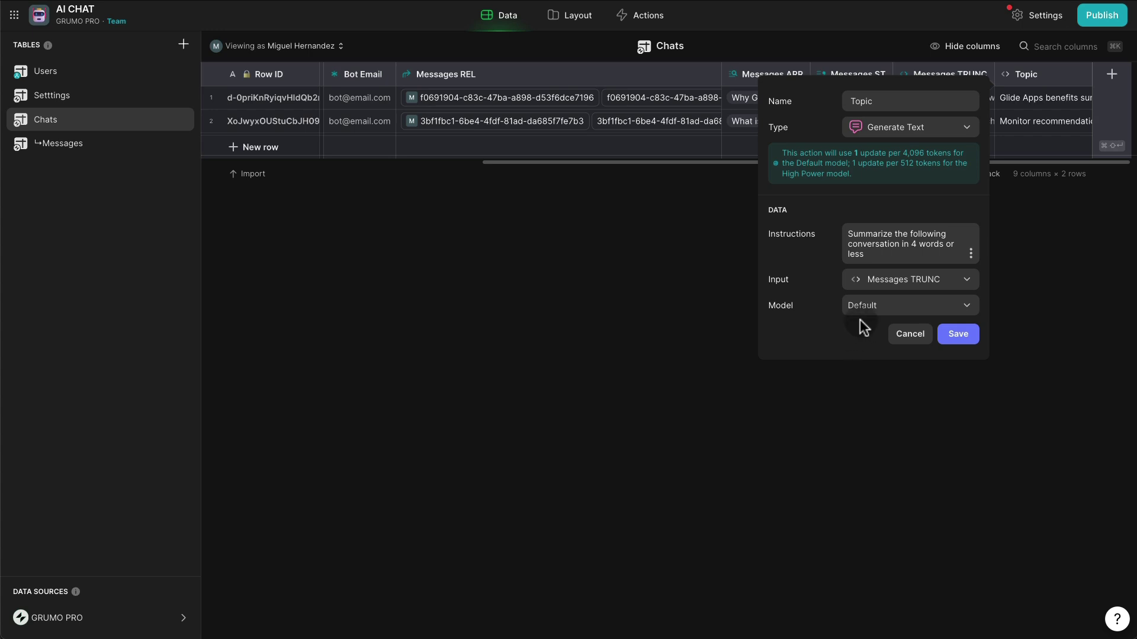
{"action": "left_click", "coordinate": [960, 332]}
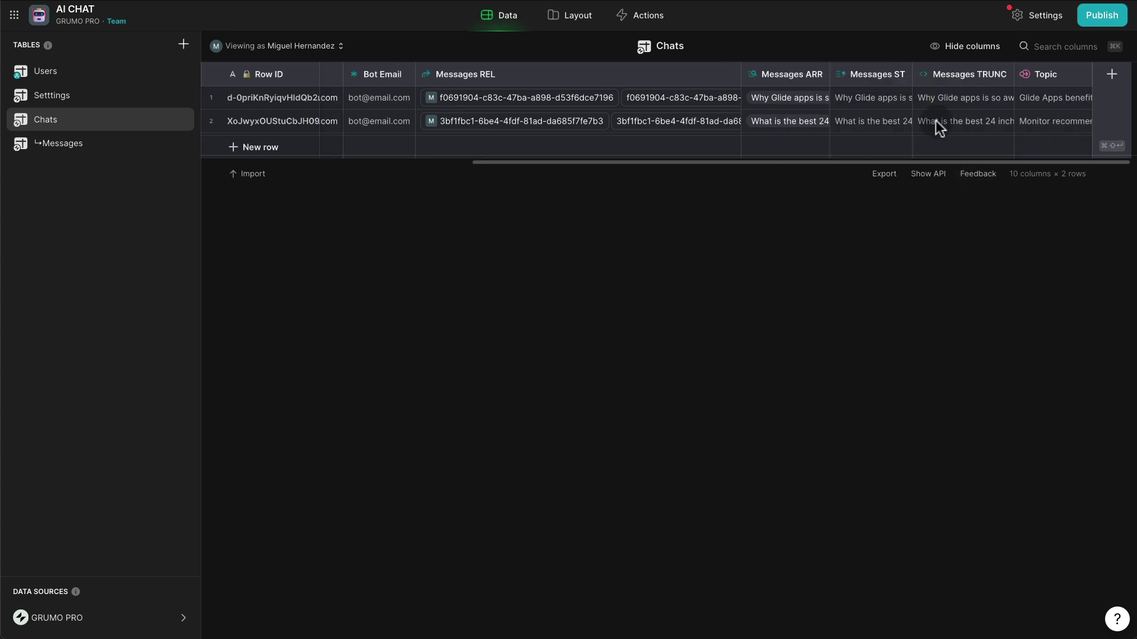
{"action": "left_click", "coordinate": [1042, 102]}
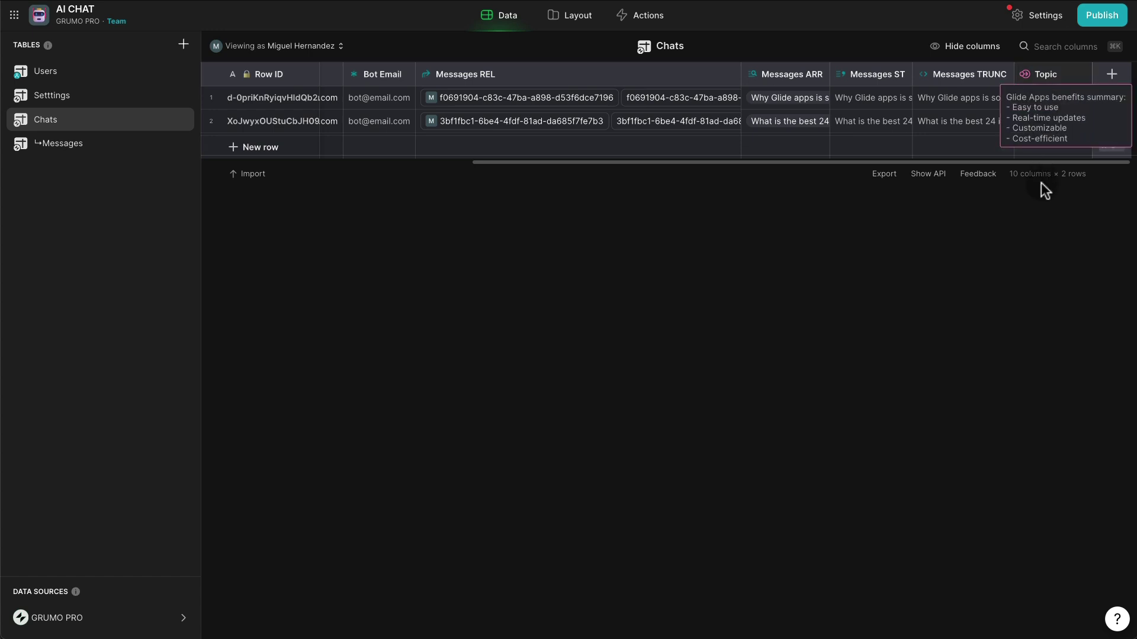
{"action": "left_click", "coordinate": [1051, 120]}
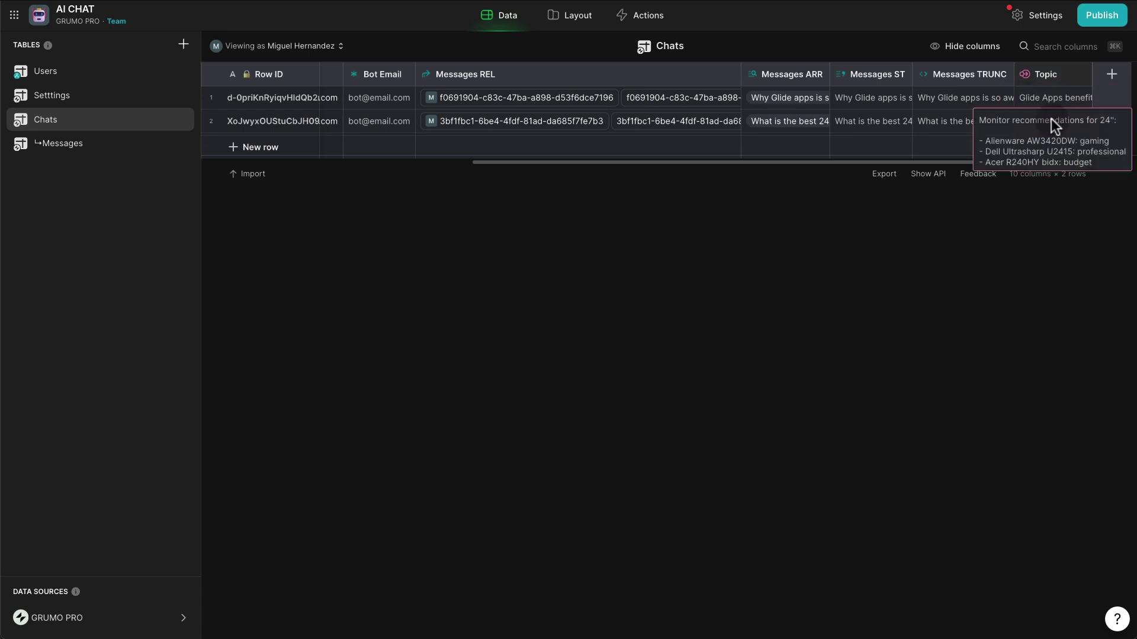
Extend the Topic column's instructions with ". Don't use bullet points. Just one sentence", save, and check the regenerated topics.
{"action": "left_click", "coordinate": [1069, 73]}
{"action": "left_click", "coordinate": [1075, 78]}
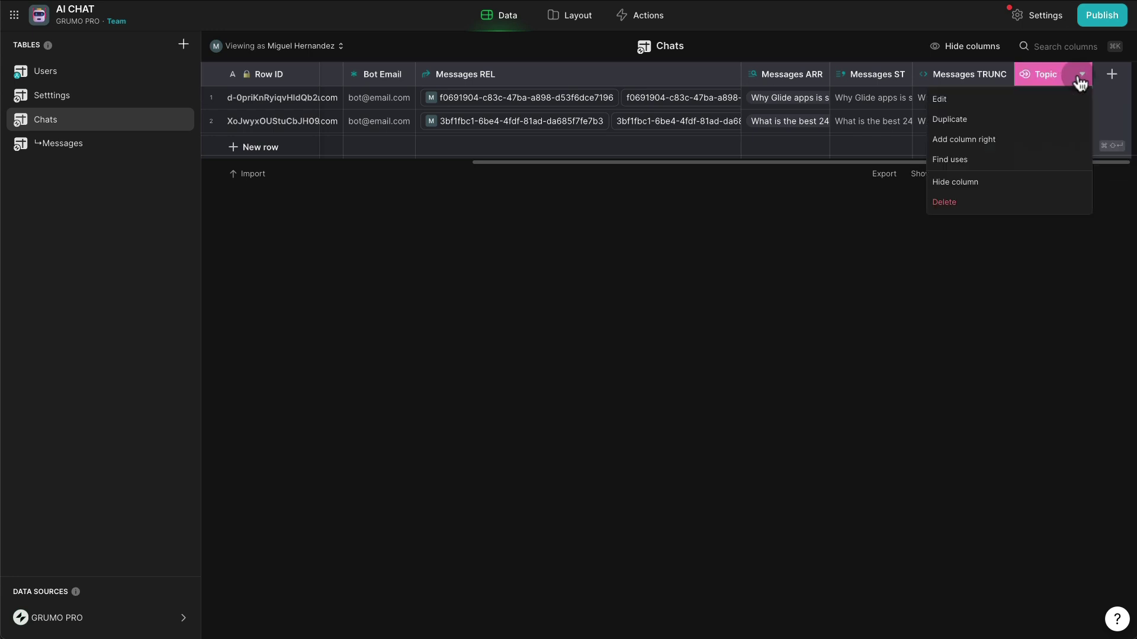
{"action": "left_click", "coordinate": [1002, 99]}
{"action": "left_click", "coordinate": [922, 253]}
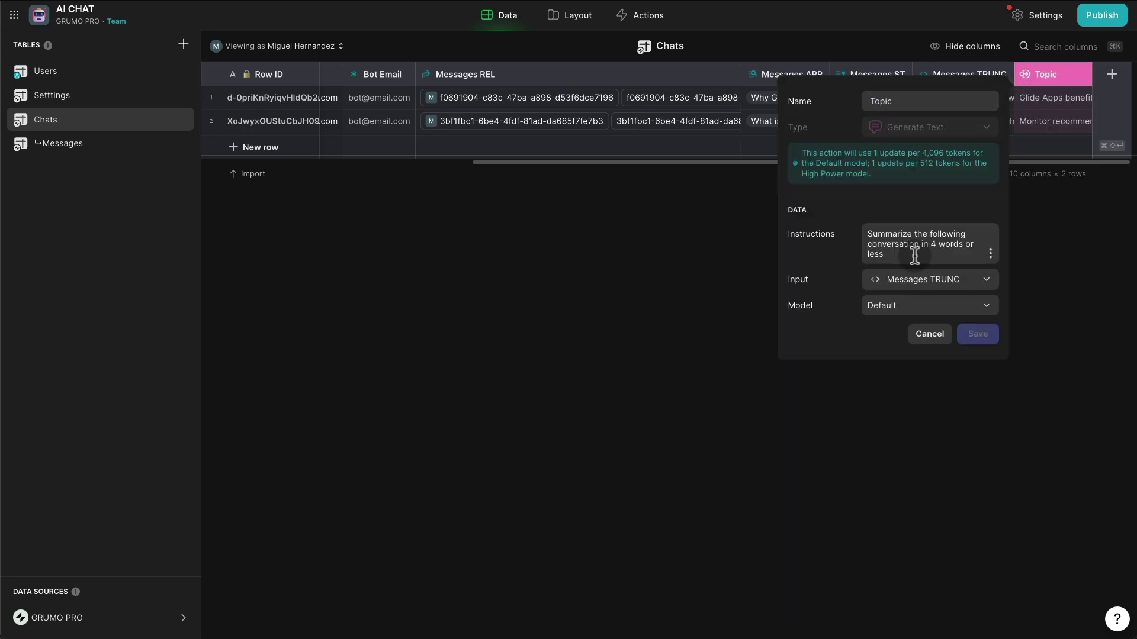
{"action": "type", "text": ". Don't use bullet points"}
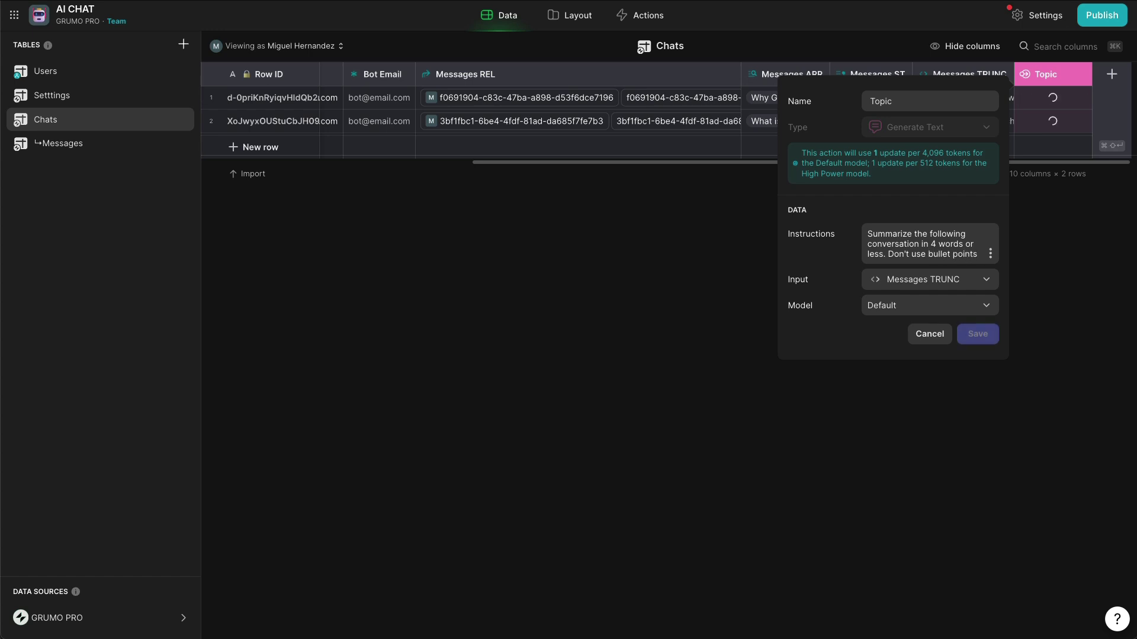
{"action": "type", "text": ". Just one sentence"}
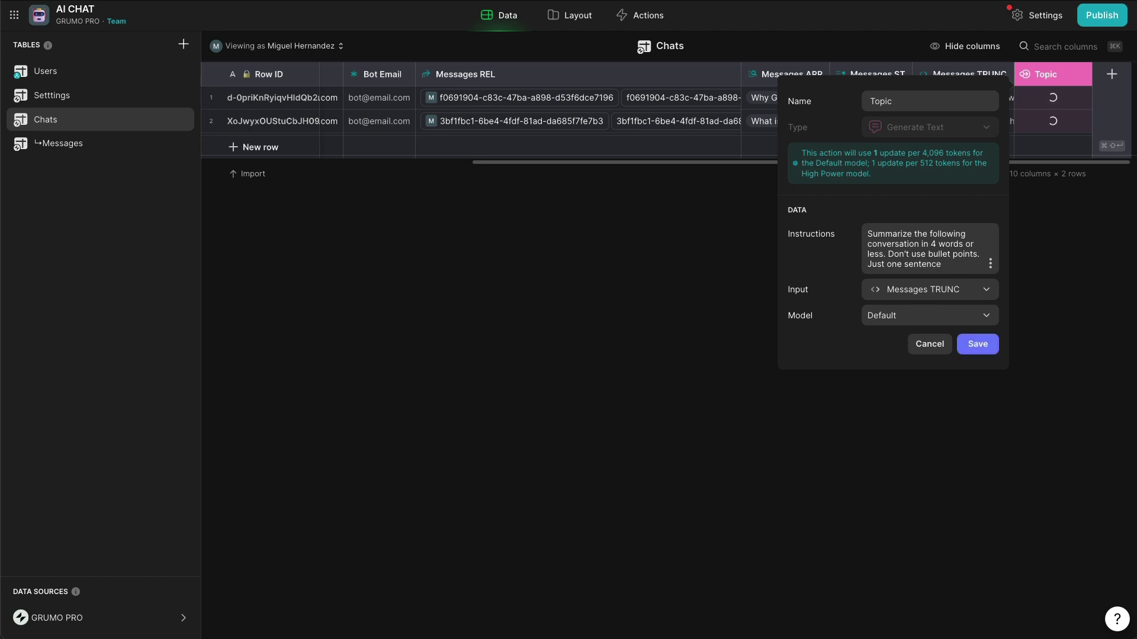
{"action": "left_click", "coordinate": [979, 344]}
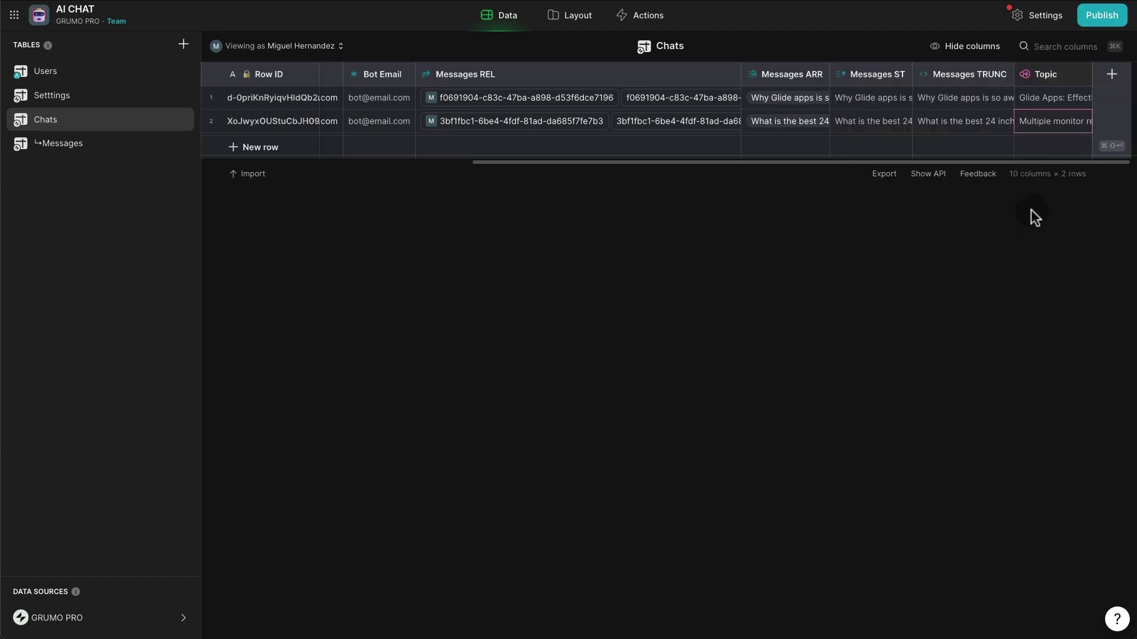
{"action": "scroll", "coordinate": [987, 94], "scroll_direction": "right", "scroll_amount": 10}
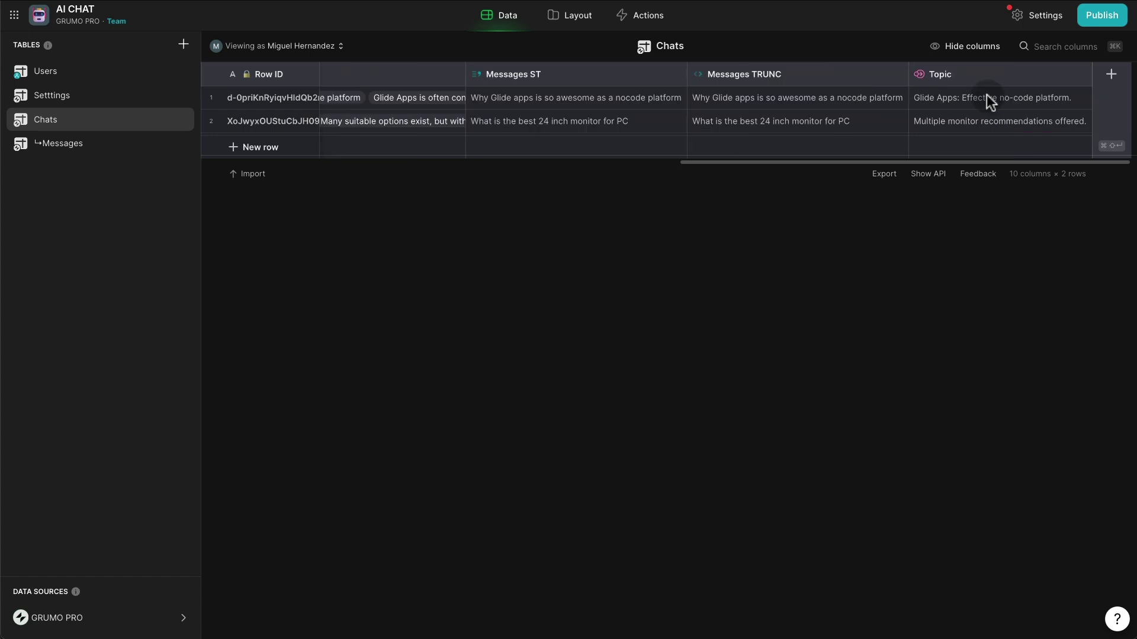
Set the item title of the Chats list collection in the app layout to the Topic column.
{"action": "left_click", "coordinate": [585, 22]}
{"action": "left_click", "coordinate": [96, 191]}
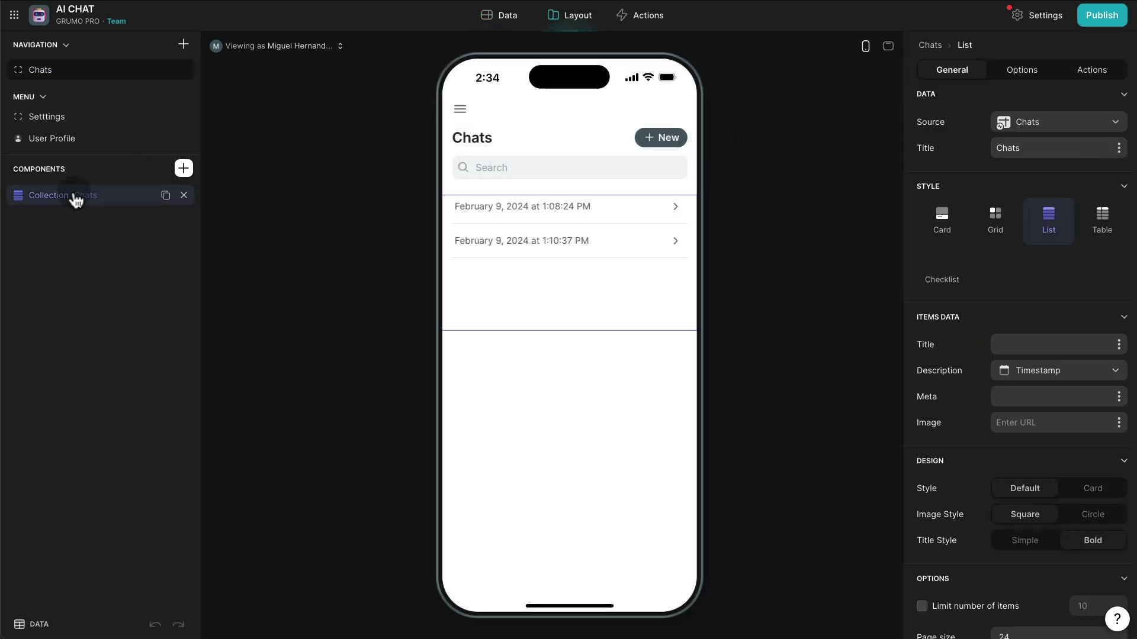
{"action": "left_click", "coordinate": [1120, 346]}
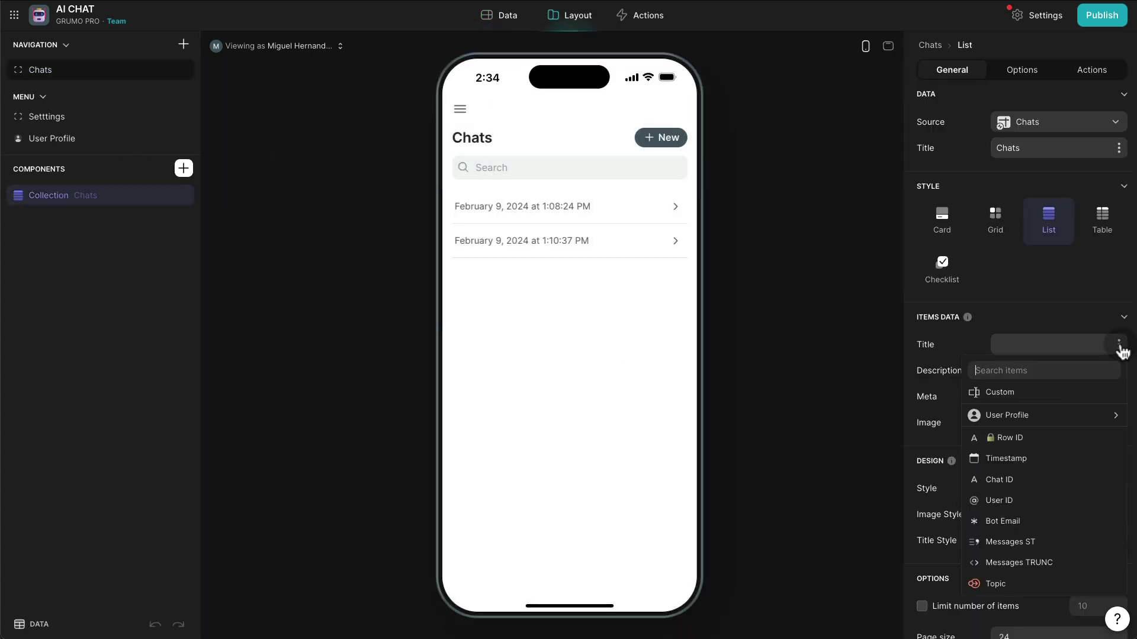
{"action": "left_click", "coordinate": [1002, 584]}
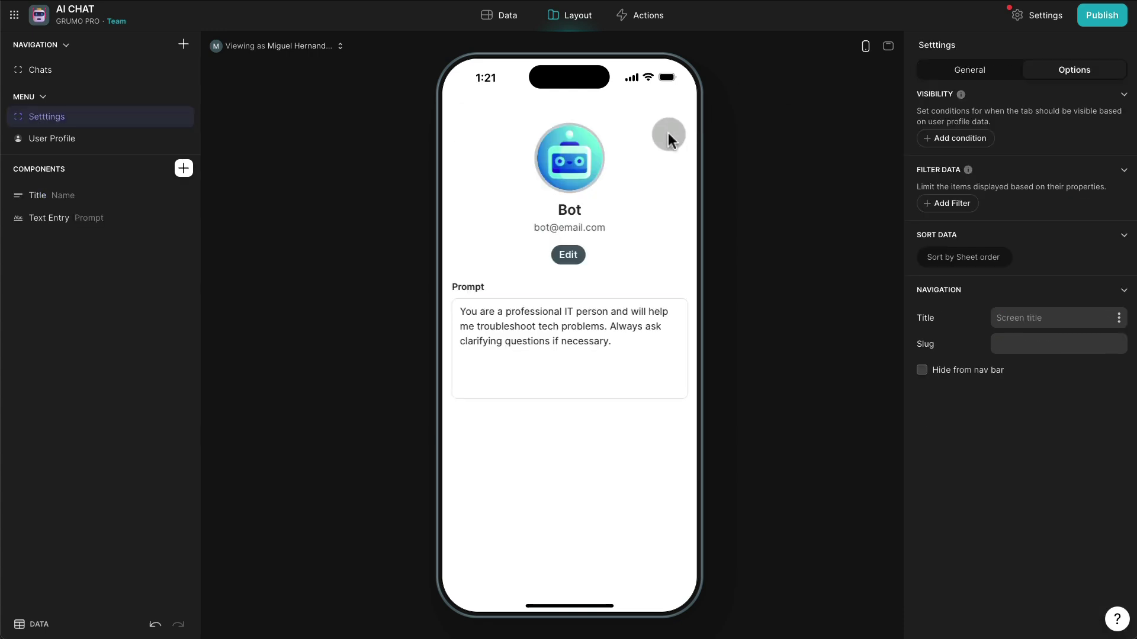
Look through the Glide apps conversation in the Chats preview, from the first question to the end of the bot's reply.
{"action": "left_click", "coordinate": [56, 71]}
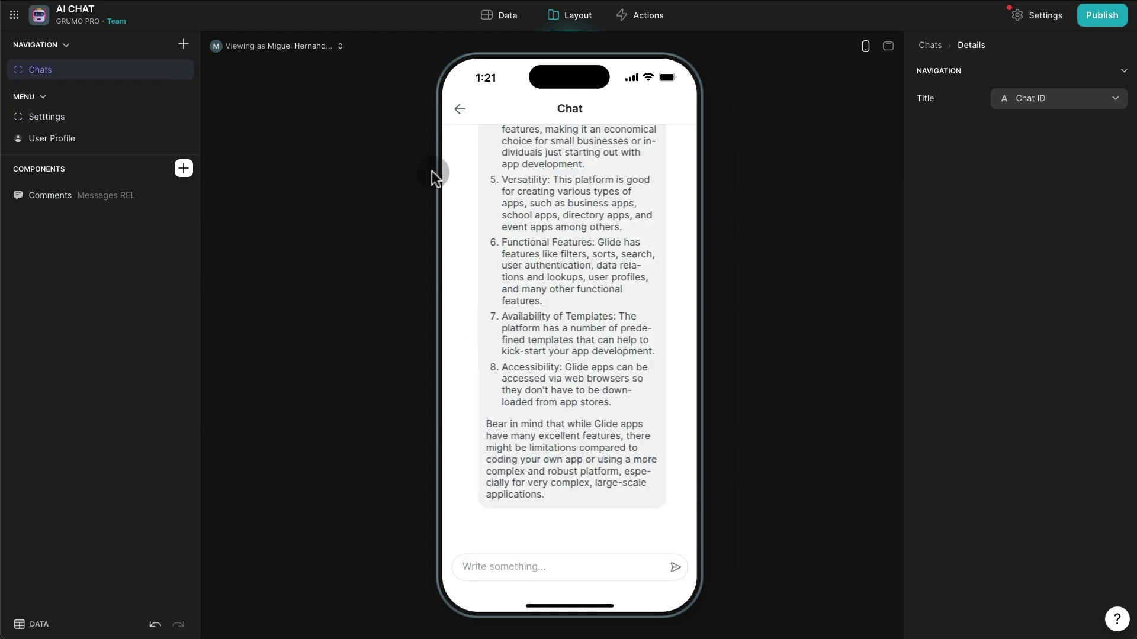
{"action": "scroll", "coordinate": [639, 261], "scroll_direction": "up", "scroll_amount": 10}
{"action": "scroll", "coordinate": [608, 265], "scroll_direction": "down", "scroll_amount": 6}
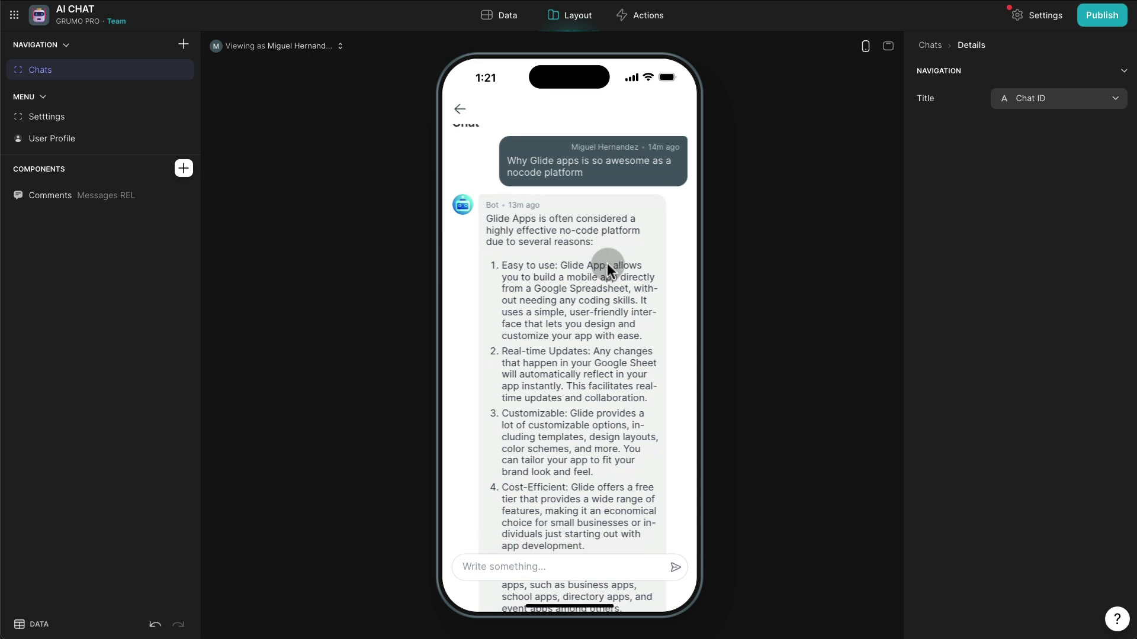
{"action": "scroll", "coordinate": [606, 264], "scroll_direction": "up", "scroll_amount": 6}
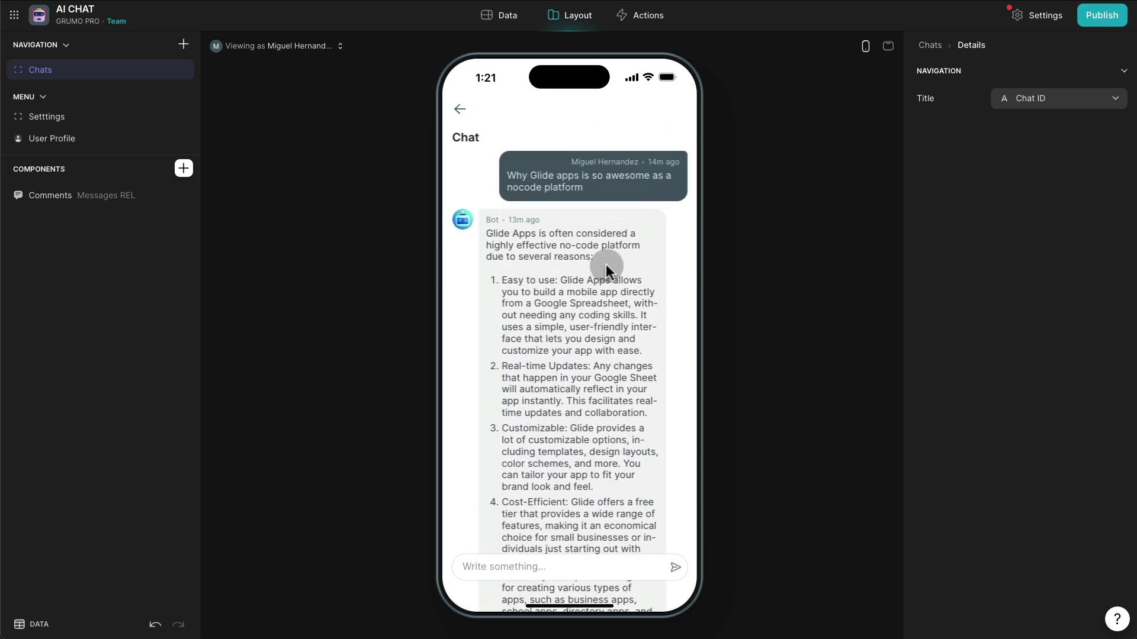
{"action": "scroll", "coordinate": [605, 268], "scroll_direction": "down", "scroll_amount": 6}
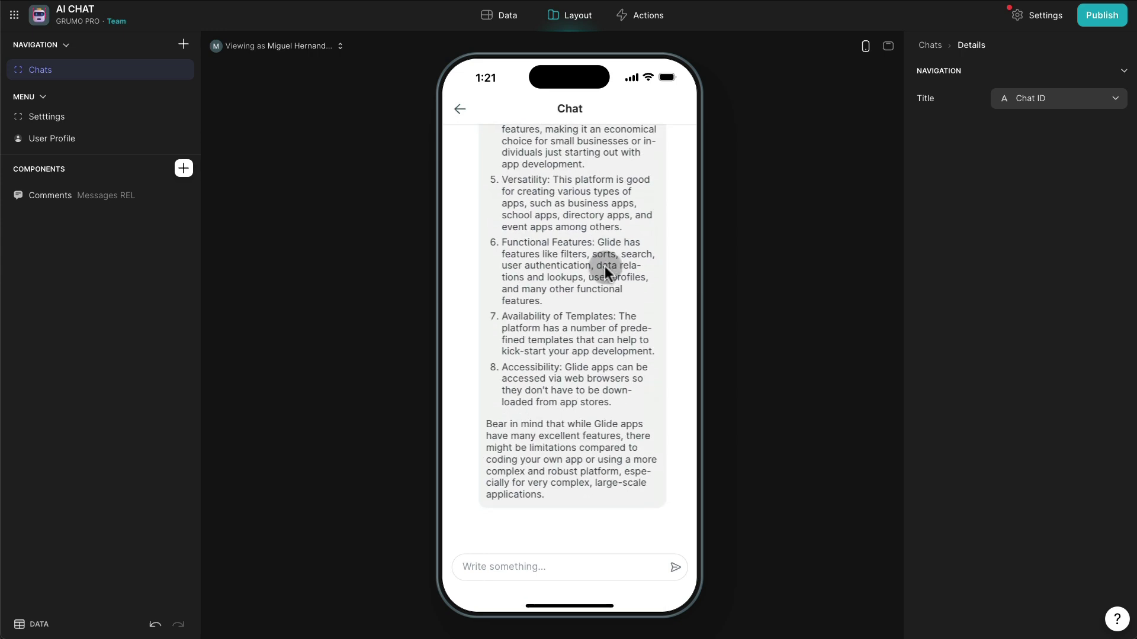
{"action": "scroll", "coordinate": [604, 267], "scroll_direction": "up", "scroll_amount": 6}
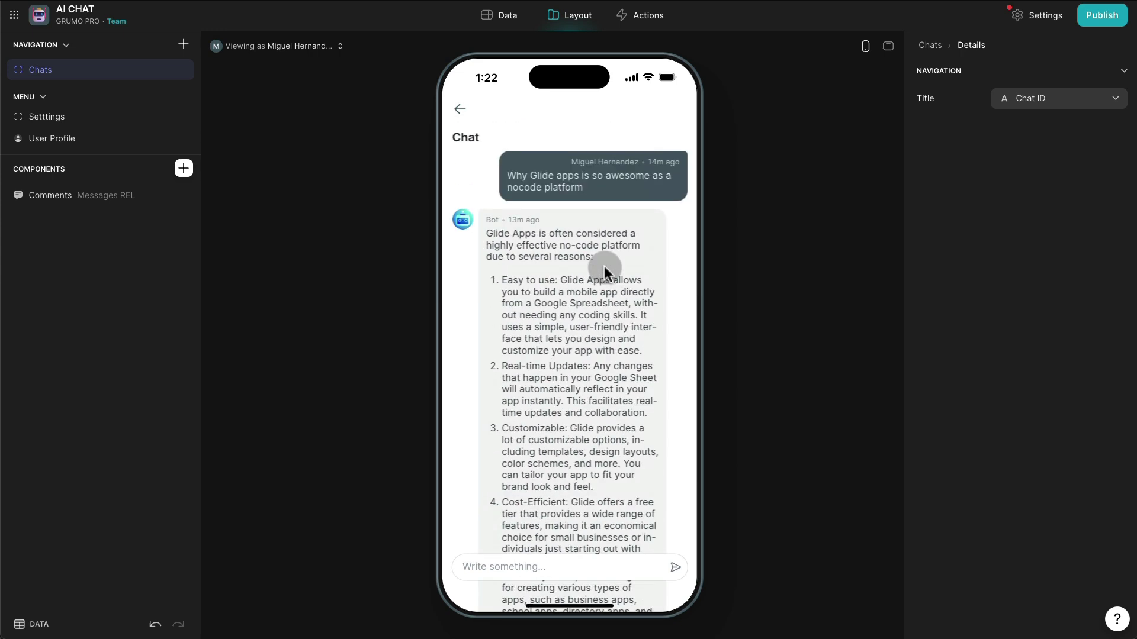